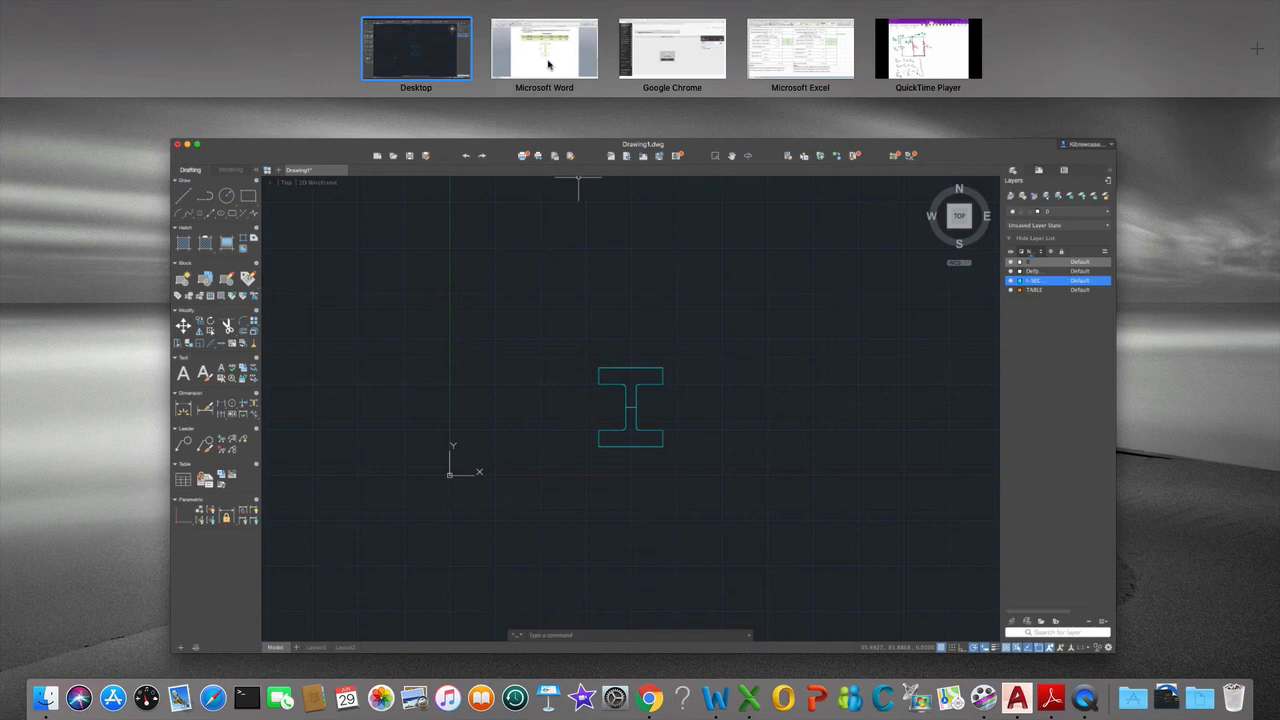
Switch to the Microsoft Word lab exercise and check the required drawing units in the first instruction.
{"action": "left_click", "coordinate": [547, 65]}
{"action": "scroll", "coordinate": [640, 400], "scroll_direction": "up", "scroll_amount": 15}
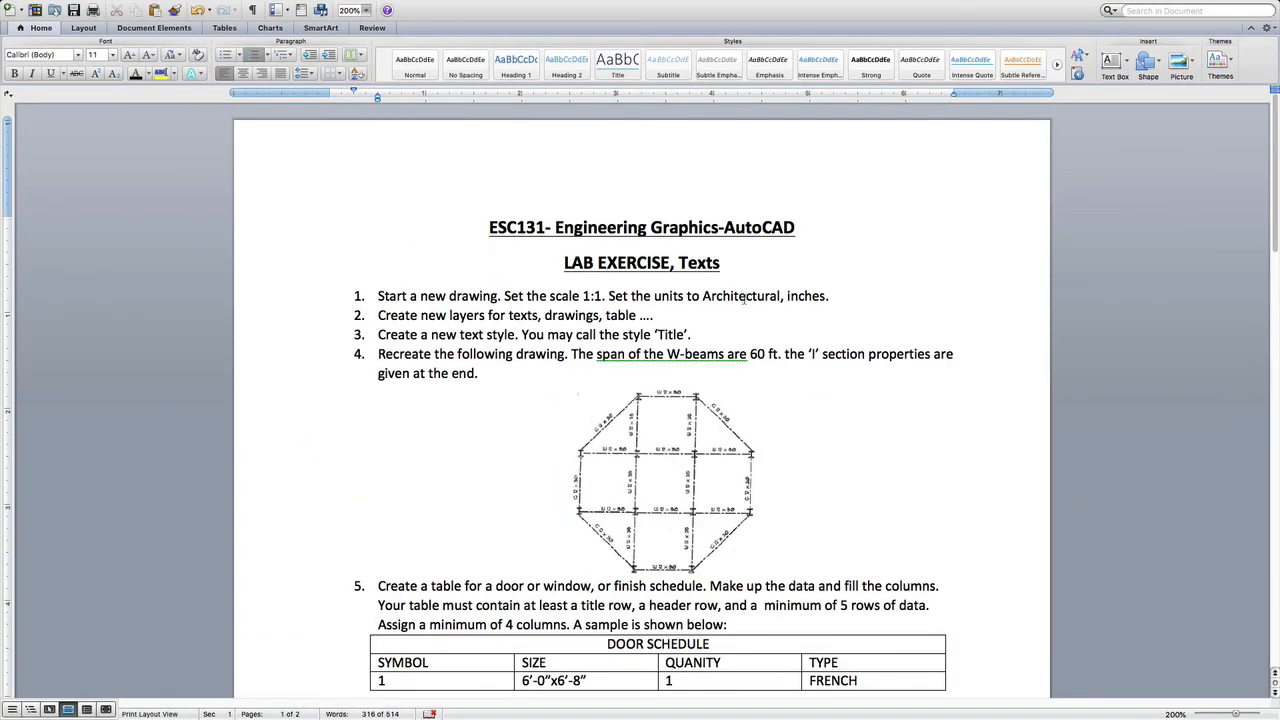
{"action": "double_click", "coordinate": [718, 297]}
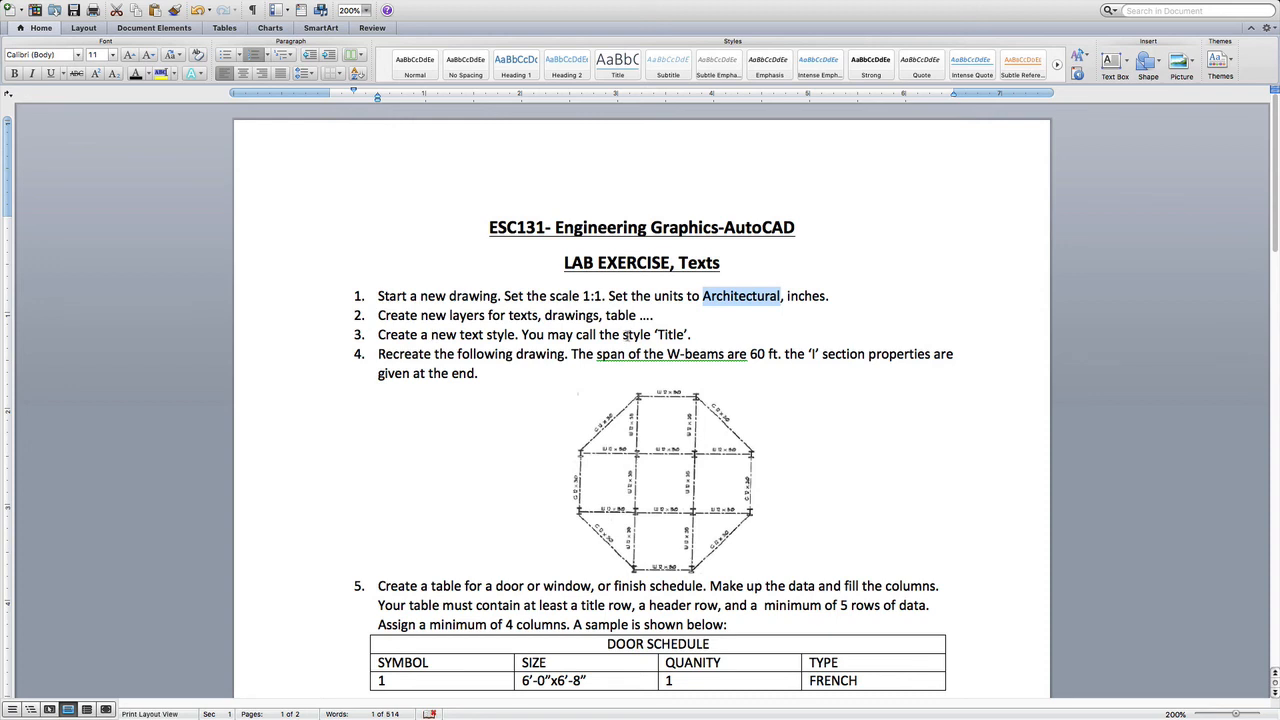
Replace the suggested text style name 'Title' in instruction 3 with 'ESC131'.
{"action": "double_click", "coordinate": [666, 334]}
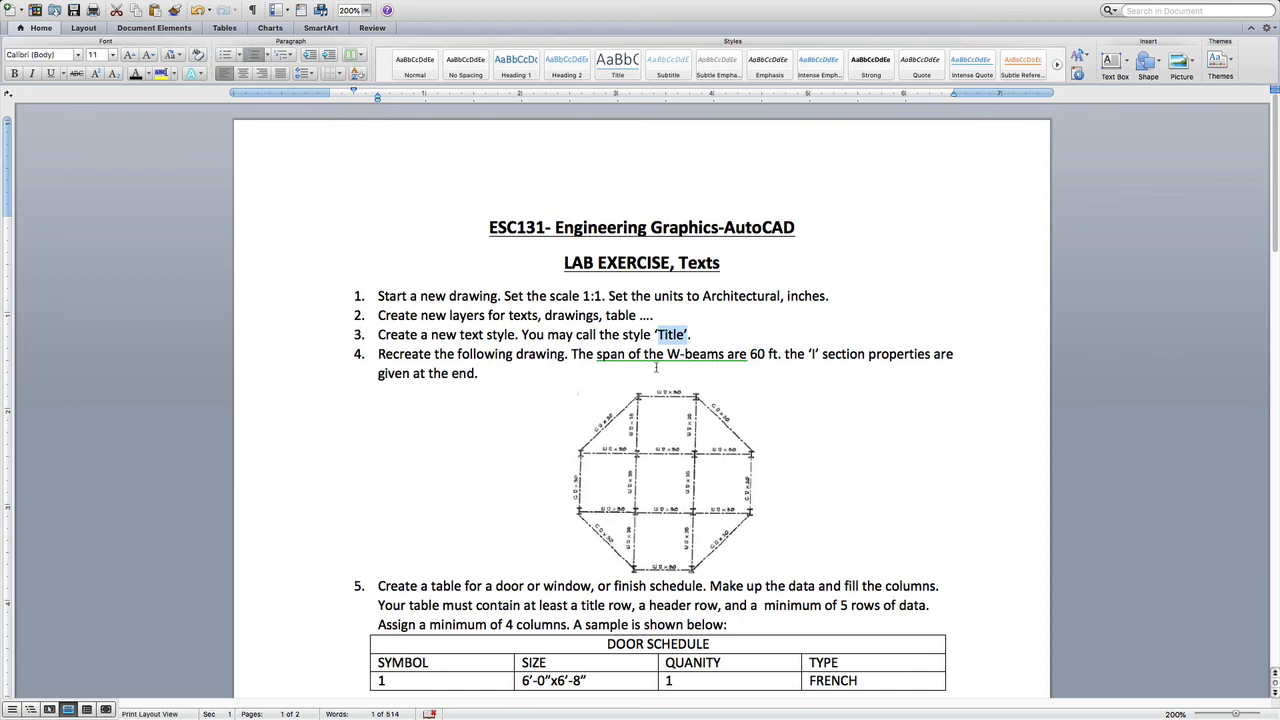
{"action": "key", "text": "Right"}
{"action": "key", "text": "BackSpace"}
{"action": "key", "text": "BackSpace"}
{"action": "key", "text": "BackSpace"}
{"action": "key", "text": "BackSpace"}
{"action": "key", "text": "BackSpace"}
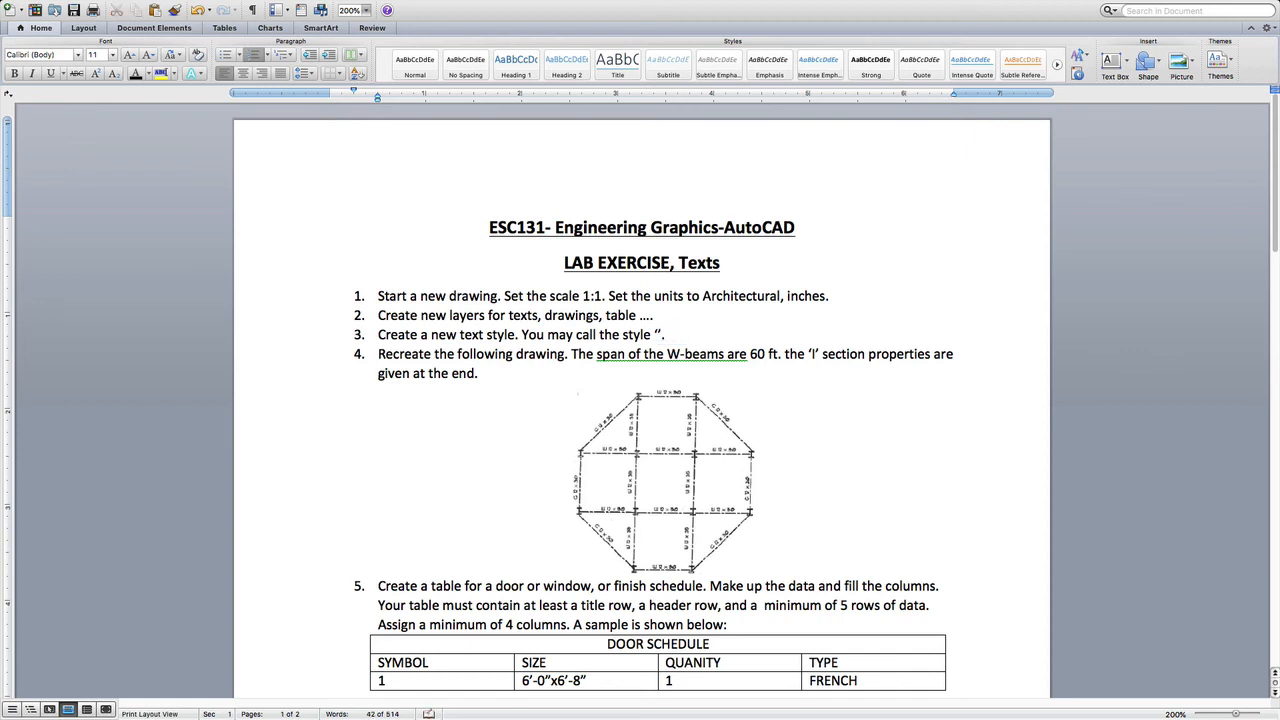
{"action": "type", "text": "ESC131"}
Review the W-beam drawing instruction and examine the 'I' section property table and figure at the end of the document.
{"action": "left_click_drag", "start_coordinate": [381, 356], "coordinate": [583, 376]}
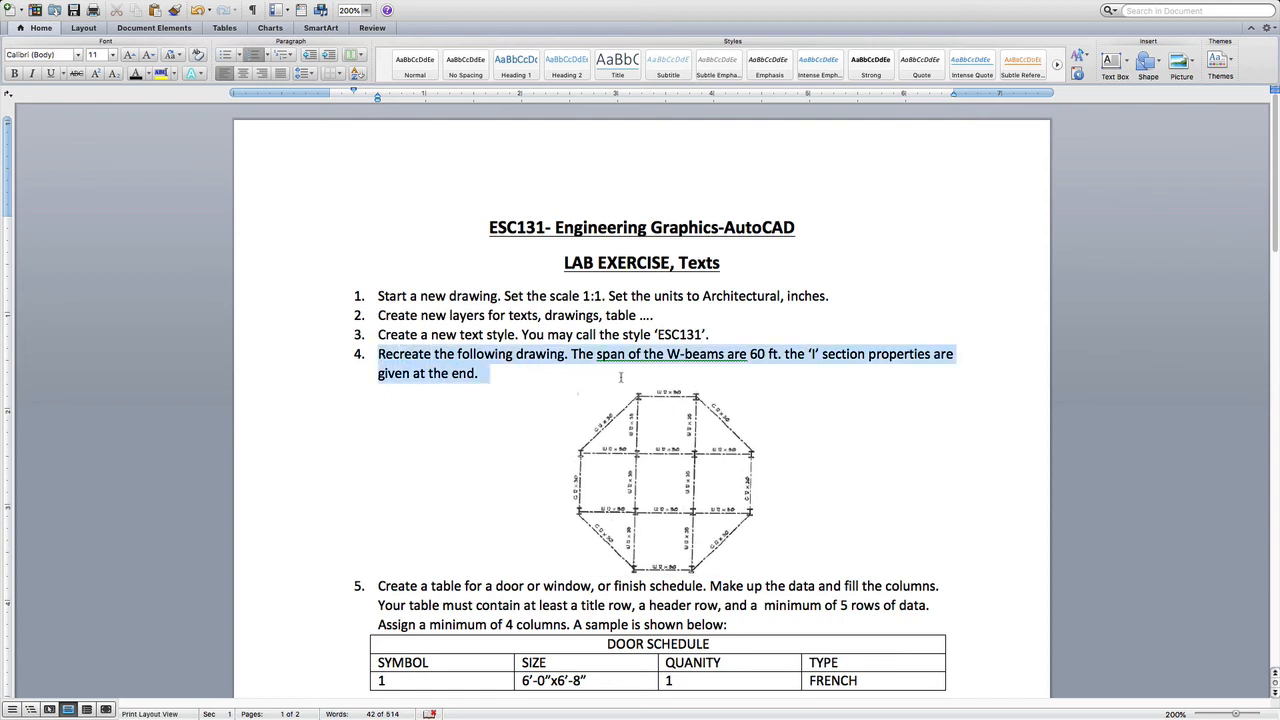
{"action": "left_click", "coordinate": [597, 379]}
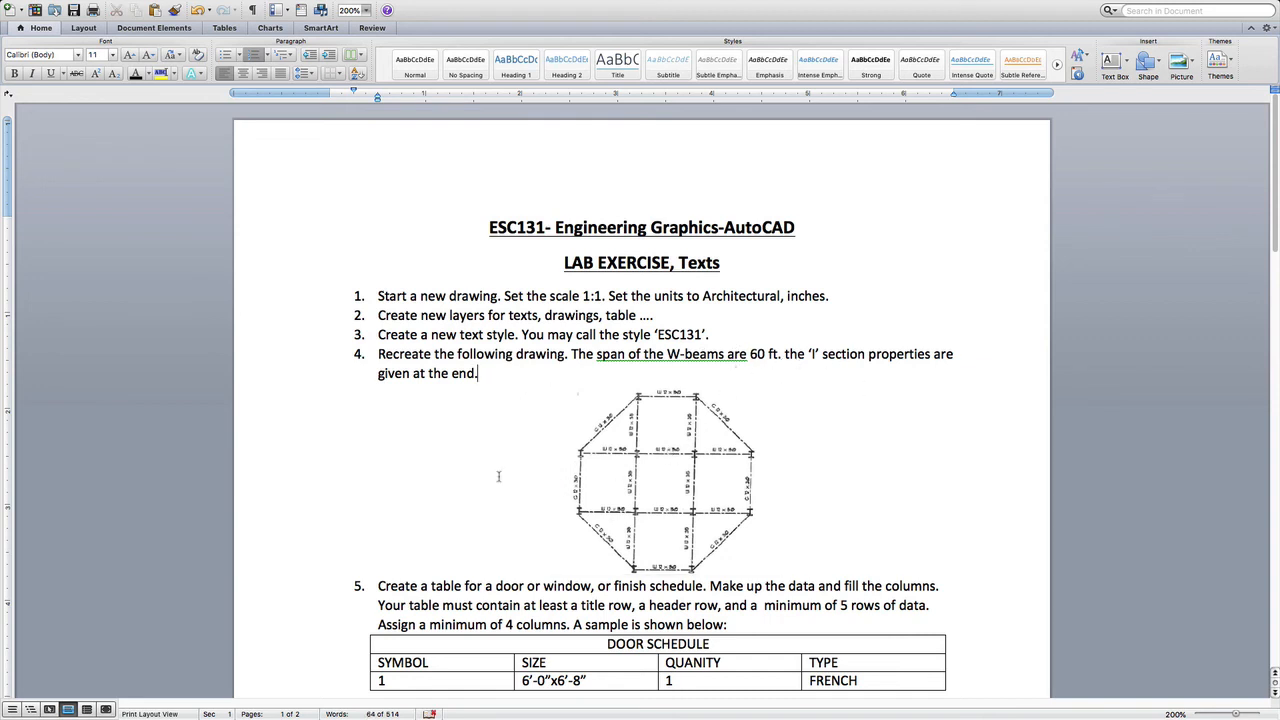
{"action": "scroll", "coordinate": [498, 476], "scroll_direction": "down", "scroll_amount": 10}
{"action": "scroll", "coordinate": [651, 251], "scroll_direction": "up", "scroll_amount": 3}
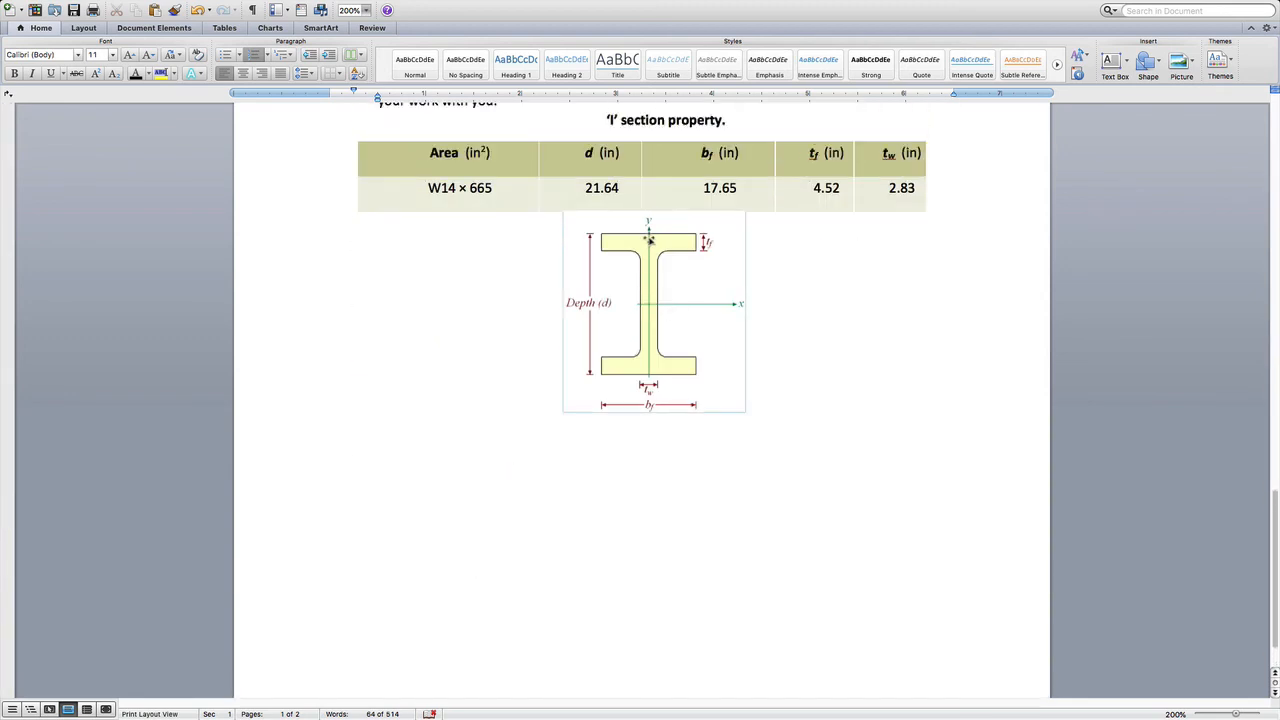
{"action": "scroll", "coordinate": [645, 262], "scroll_direction": "up", "scroll_amount": 2}
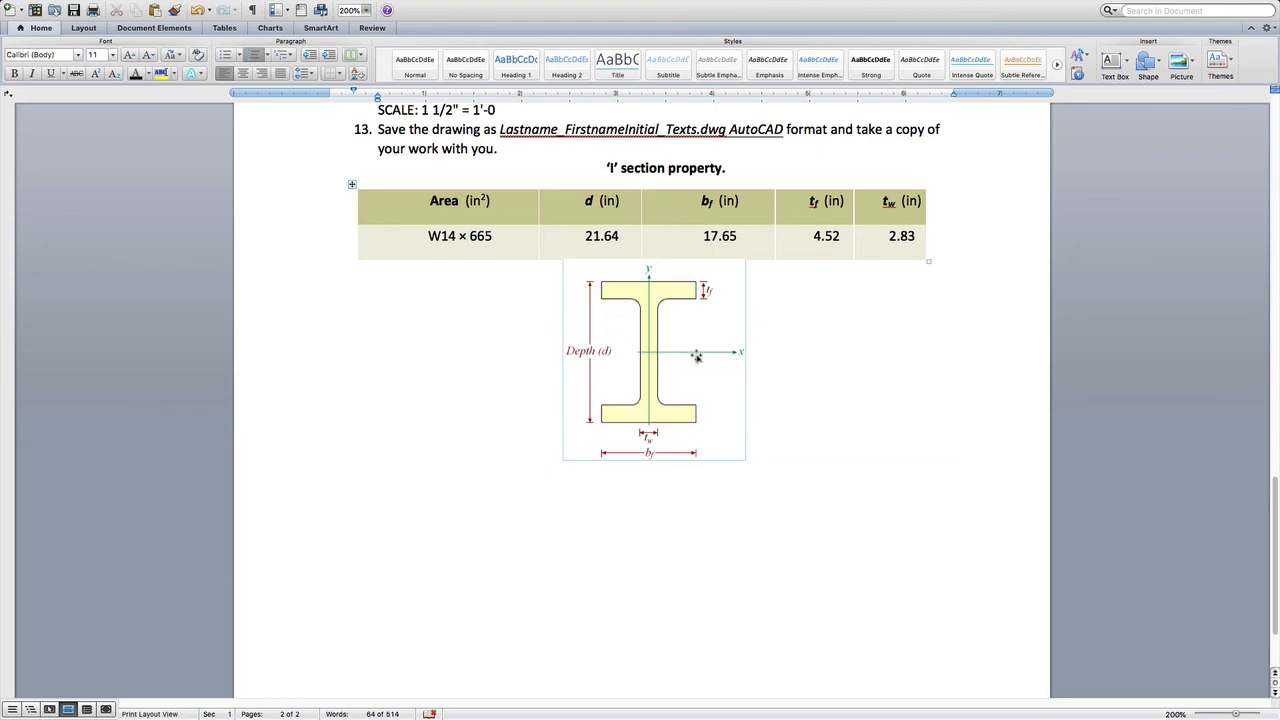
Switch to the AutoCAD drawing and create a new layer named A-TEXT.
{"action": "key", "text": "ctrl+Up"}
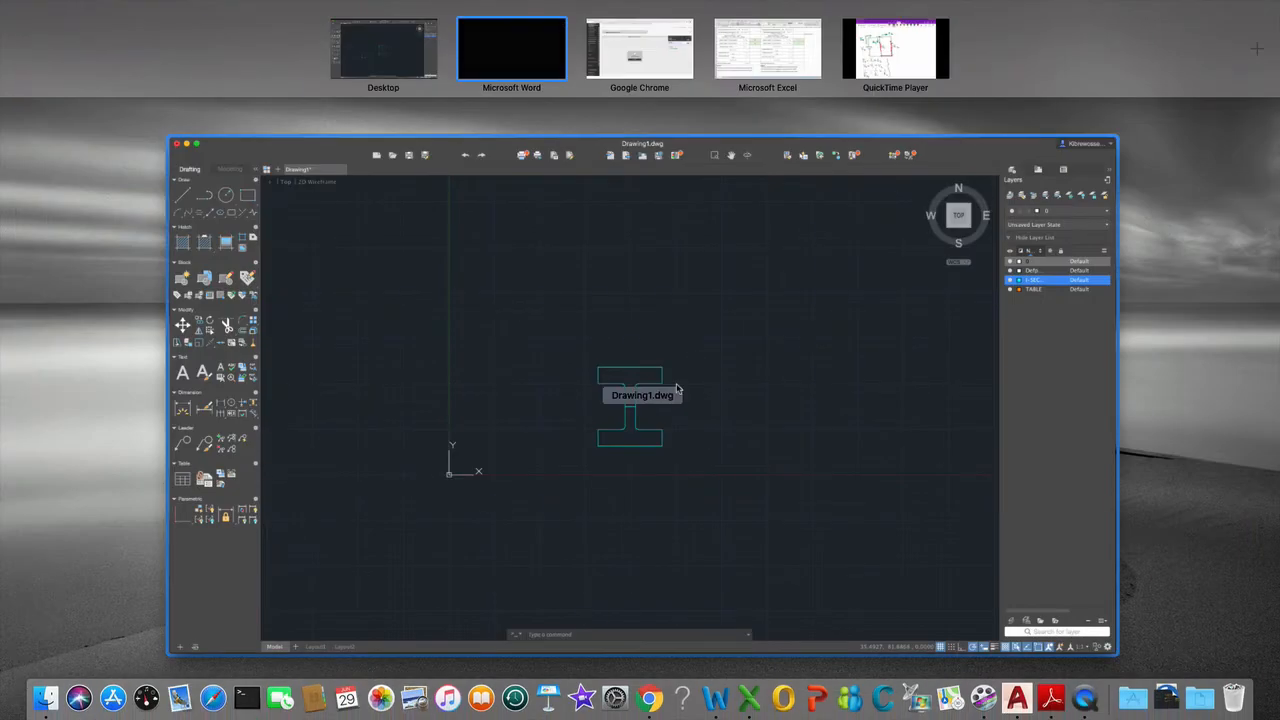
{"action": "left_click", "coordinate": [765, 400]}
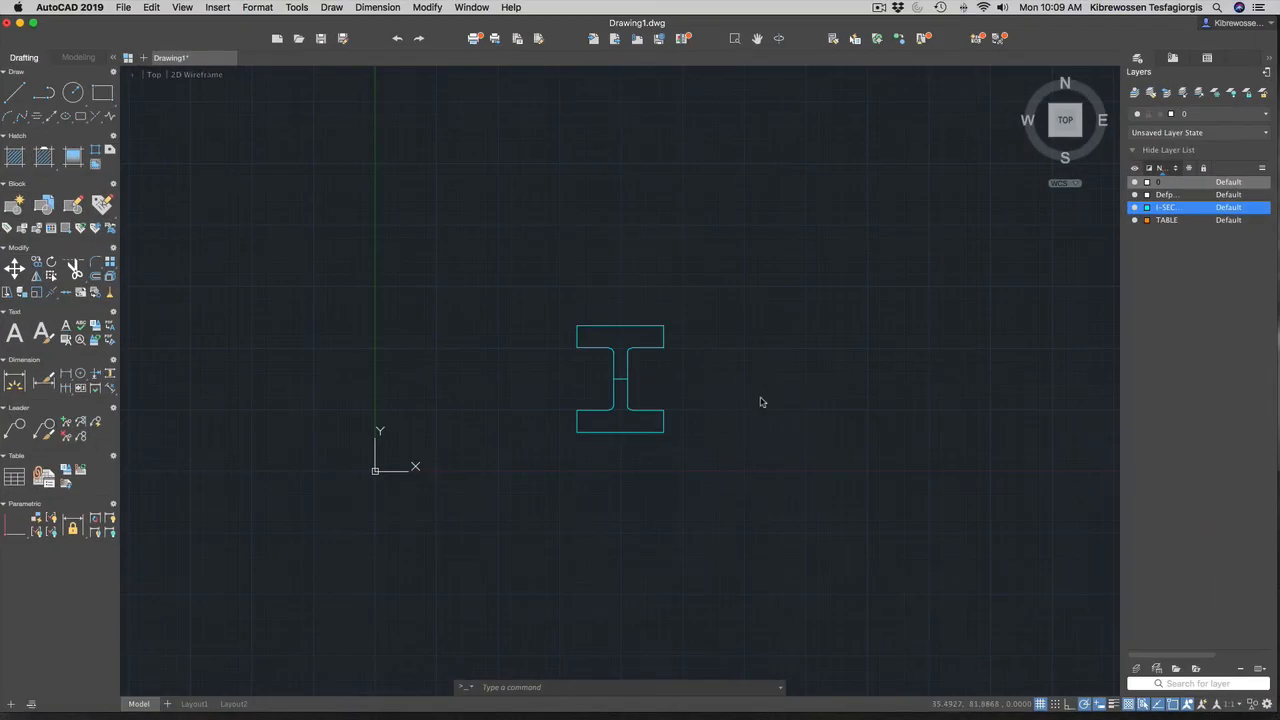
{"action": "left_click", "coordinate": [1168, 220]}
{"action": "left_click", "coordinate": [1166, 208]}
{"action": "left_click", "coordinate": [1137, 669]}
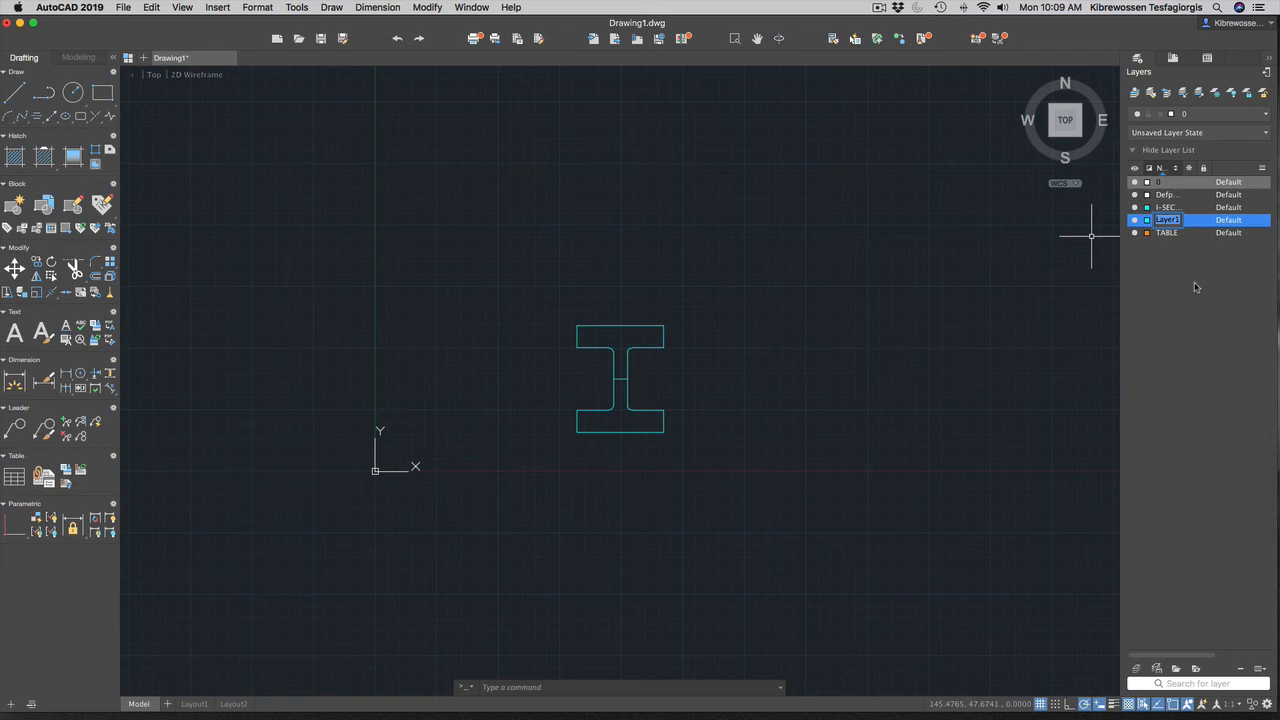
{"action": "type", "text": "T"}
{"action": "type", "text": "R"}
{"action": "key", "text": "BackSpace"}
{"action": "type", "text": "T"}
{"action": "left_click", "coordinate": [1164, 233]}
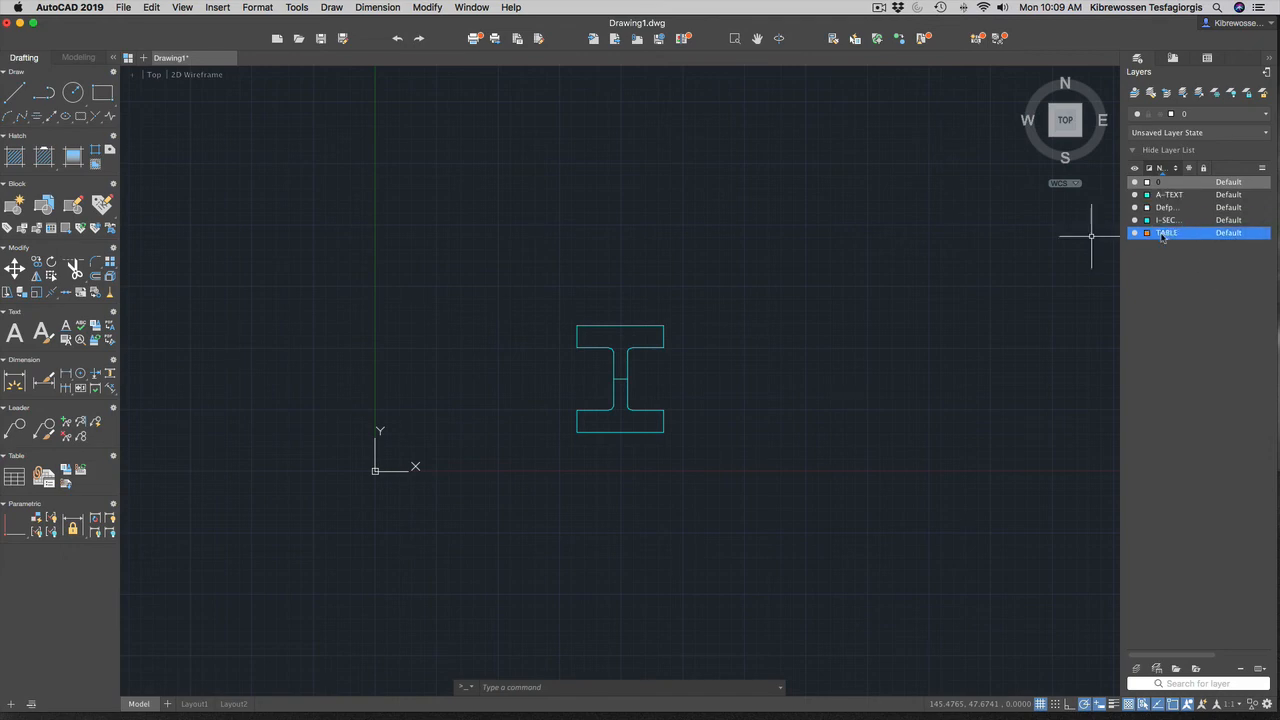
Rename the TABLE layer as A-TABL.
{"action": "left_click", "coordinate": [1162, 233]}
{"action": "type", "text": "A-"}
{"action": "key", "text": "Right"}
{"action": "key", "text": "Right"}
{"action": "key", "text": "Right"}
{"action": "key", "text": "BackSpace"}
Rename the I-section layer as A-SECTION.
{"action": "left_click", "coordinate": [1172, 223]}
{"action": "double_click", "coordinate": [1167, 233]}
{"action": "left_click", "coordinate": [1164, 234]}
{"action": "type", "text": "TIO"}
{"action": "key", "text": "BackSpace"}
{"action": "key", "text": "BackSpace"}
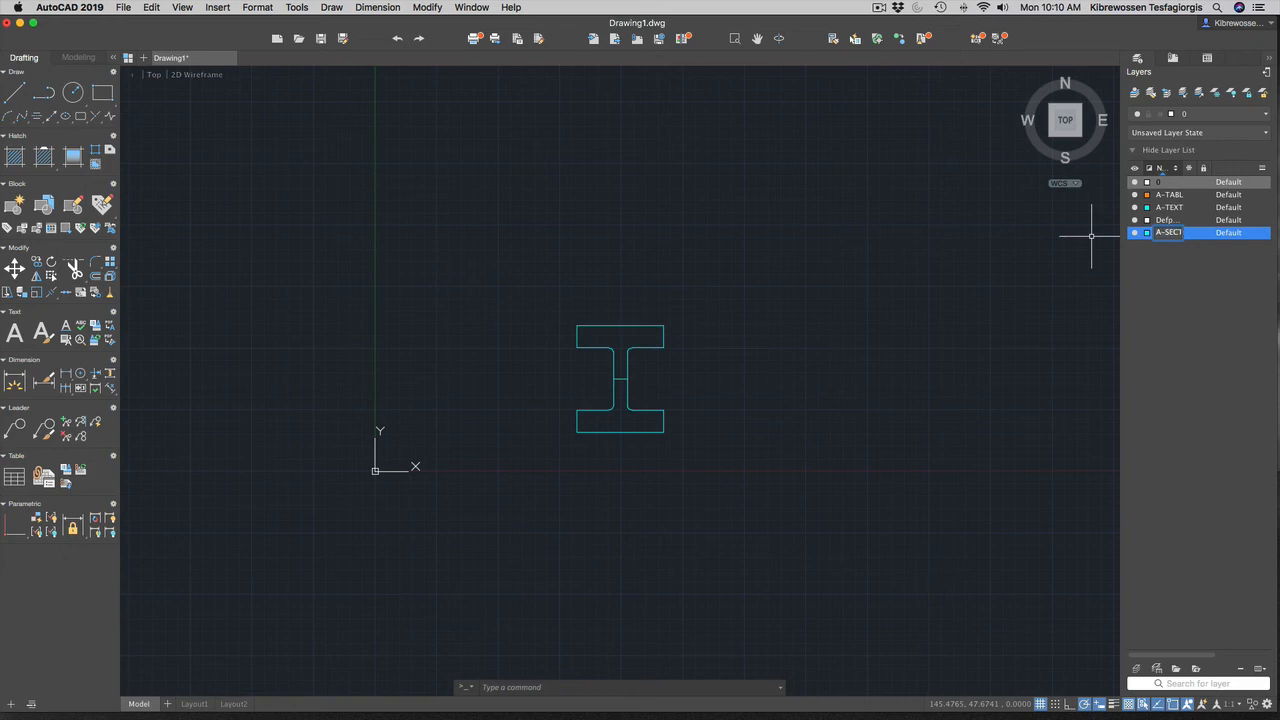
{"action": "key", "text": "Return"}
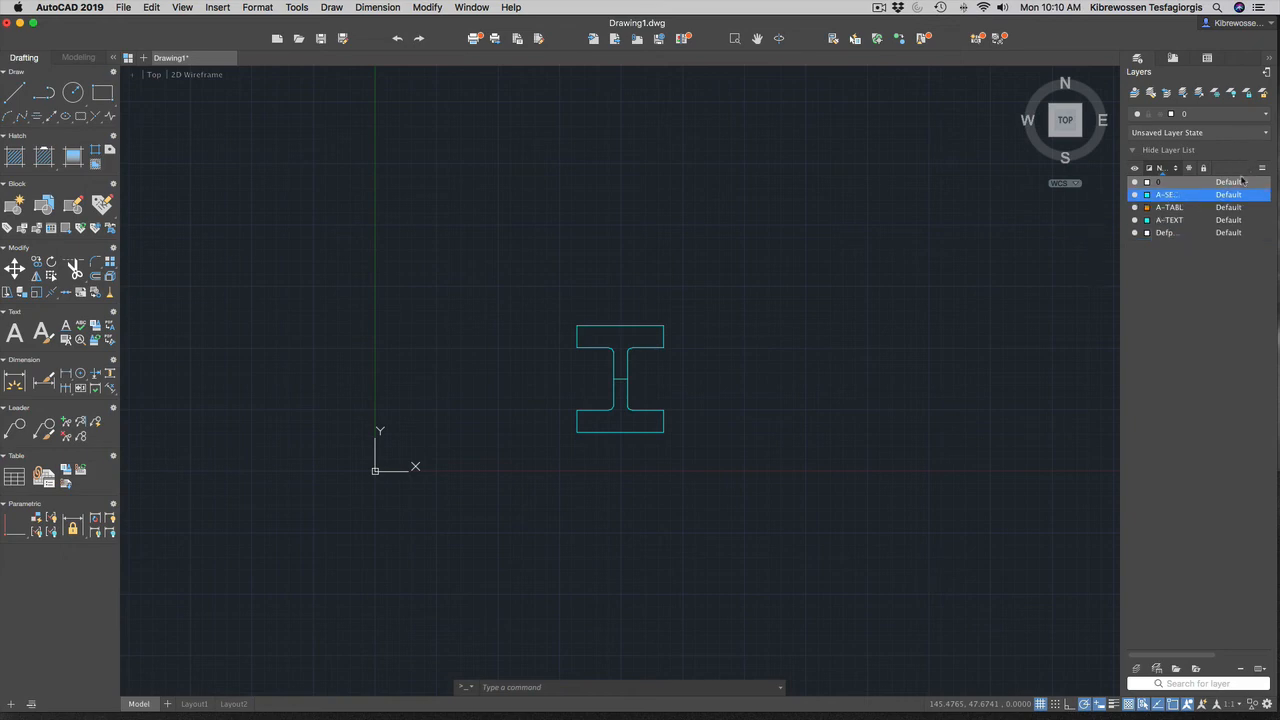
Set the A-TEXT layer's color to yellow.
{"action": "left_click", "coordinate": [1148, 221]}
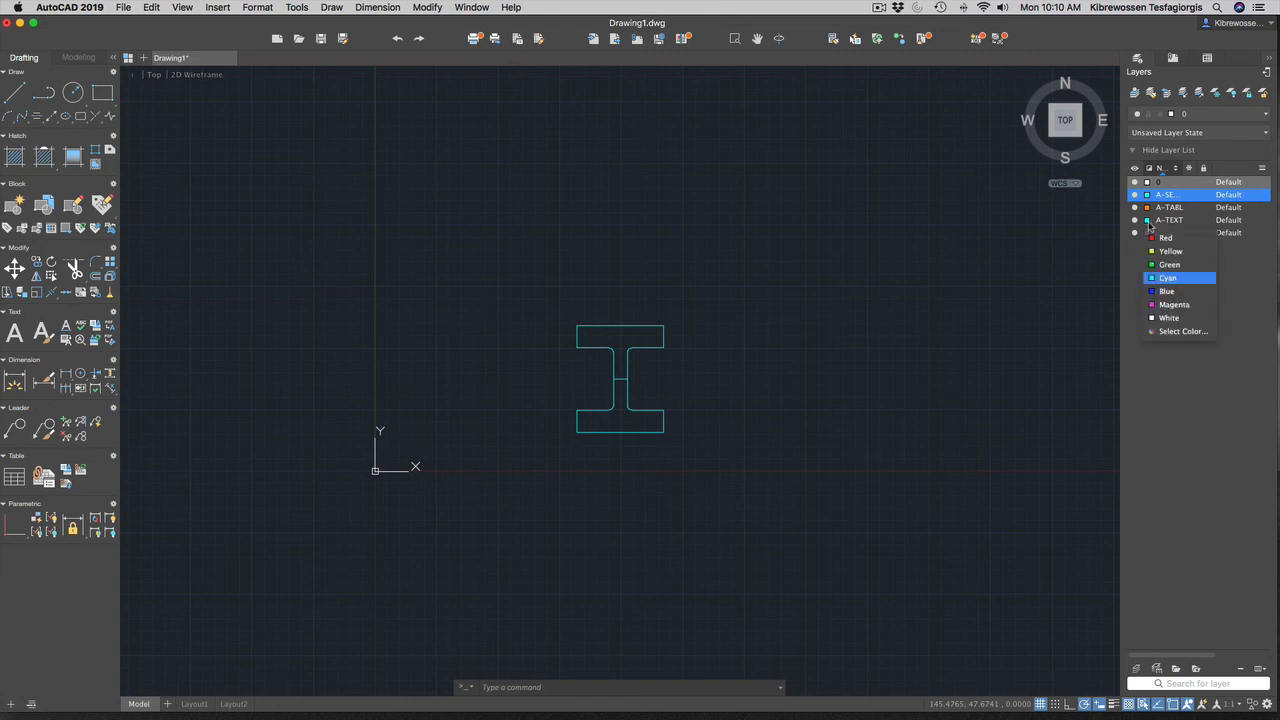
{"action": "left_click", "coordinate": [1166, 252]}
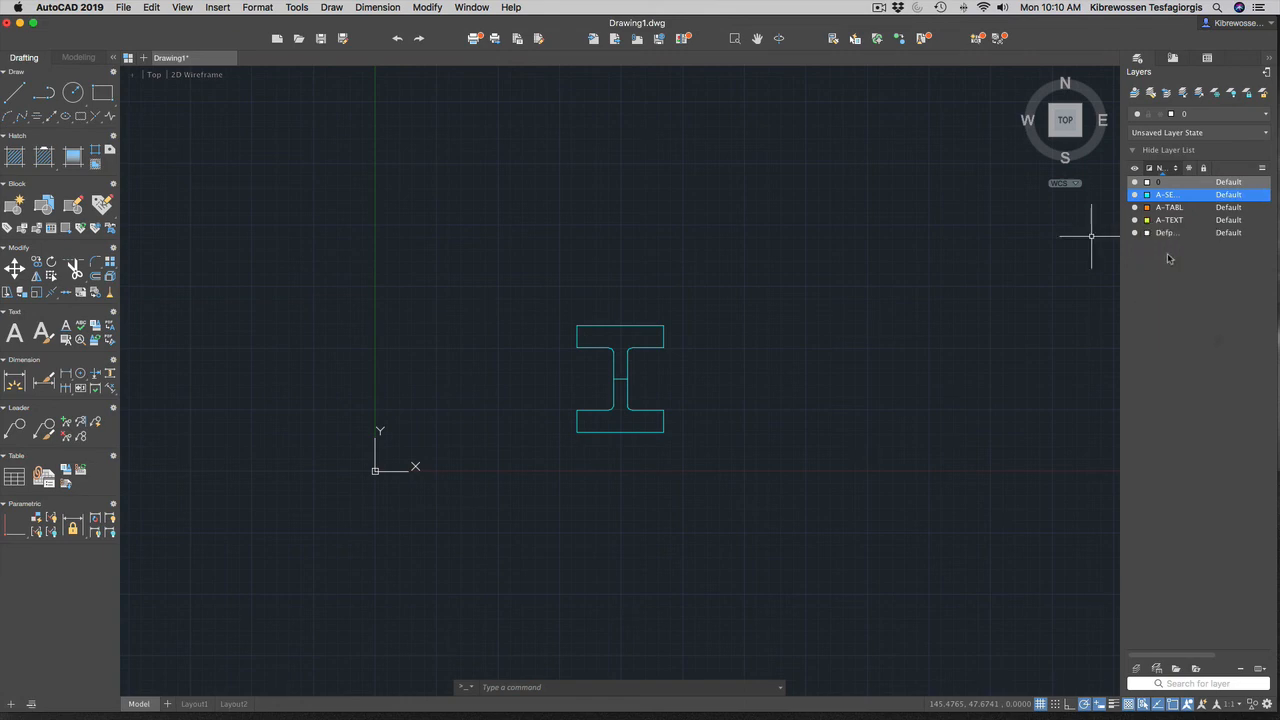
{"action": "scroll", "coordinate": [694, 343], "scroll_direction": "down", "scroll_amount": 4}
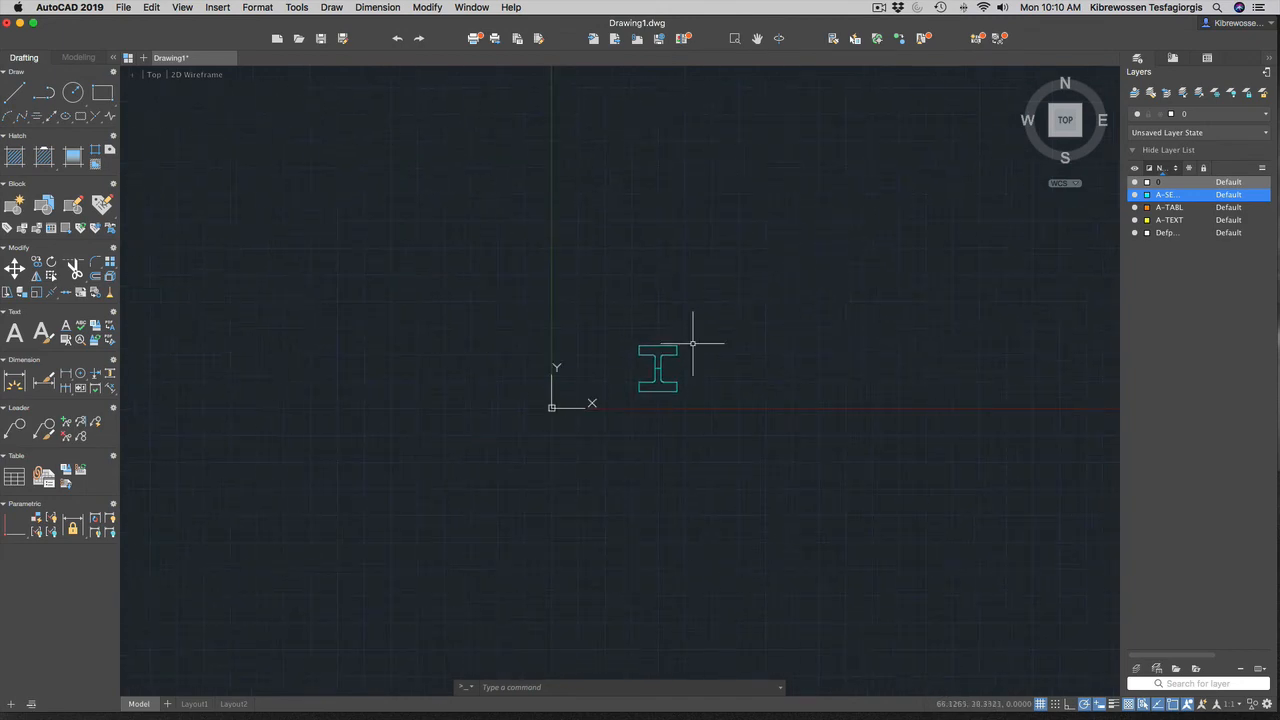
{"action": "scroll", "coordinate": [731, 308], "scroll_direction": "up", "scroll_amount": 4}
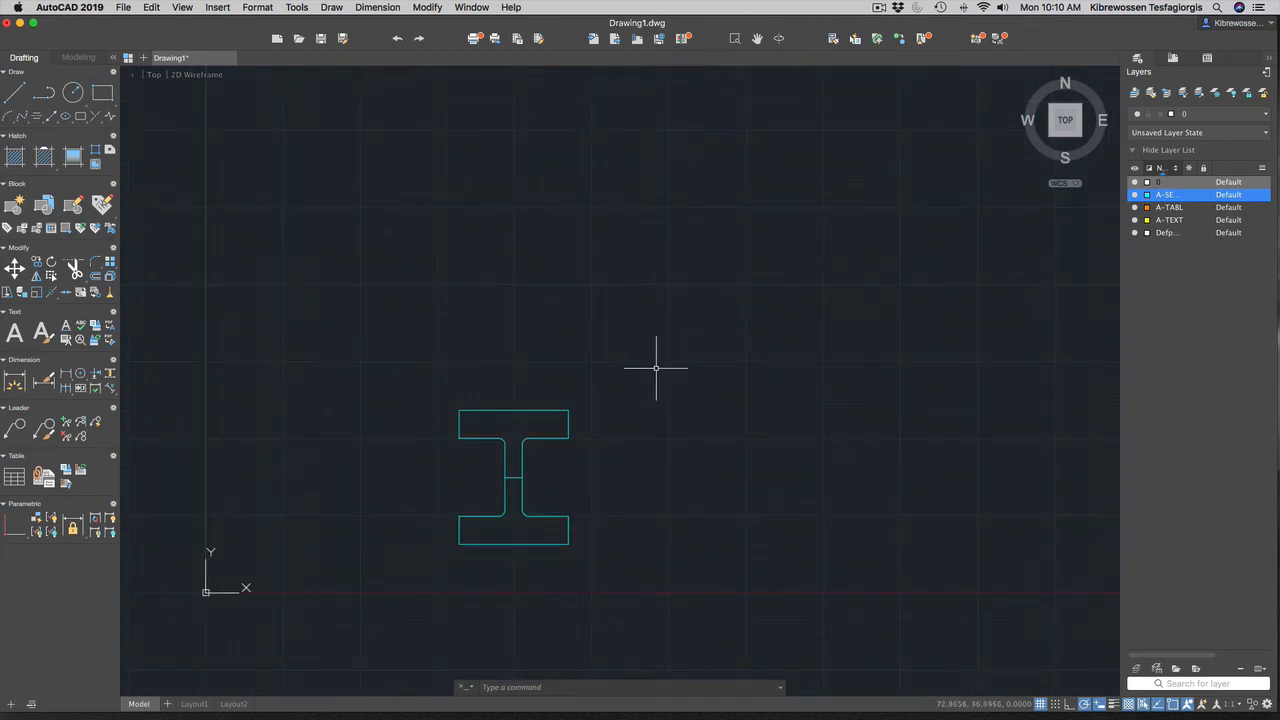
{"action": "scroll", "coordinate": [660, 366], "scroll_direction": "down", "scroll_amount": 5}
{"action": "scroll", "coordinate": [680, 385], "scroll_direction": "up", "scroll_amount": 3}
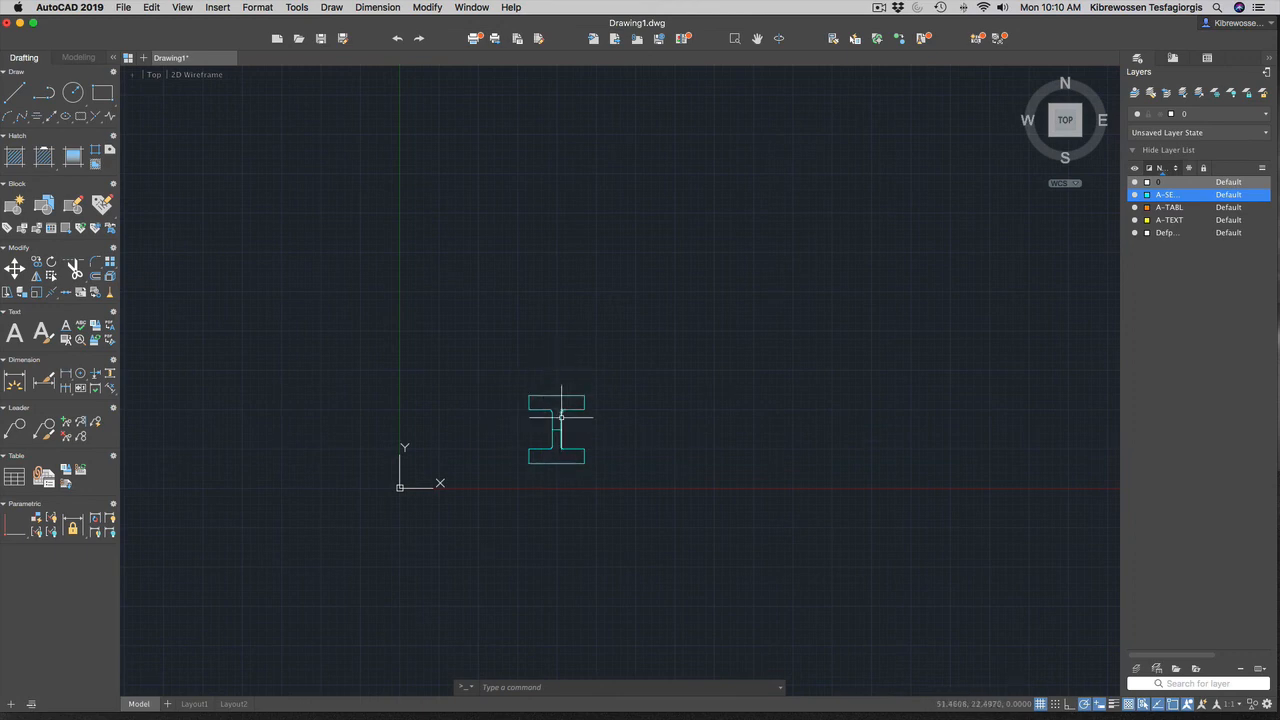
{"action": "scroll", "coordinate": [549, 379], "scroll_direction": "down", "scroll_amount": 1}
{"action": "scroll", "coordinate": [549, 379], "scroll_direction": "down", "scroll_amount": 4}
{"action": "scroll", "coordinate": [585, 360], "scroll_direction": "up", "scroll_amount": 4}
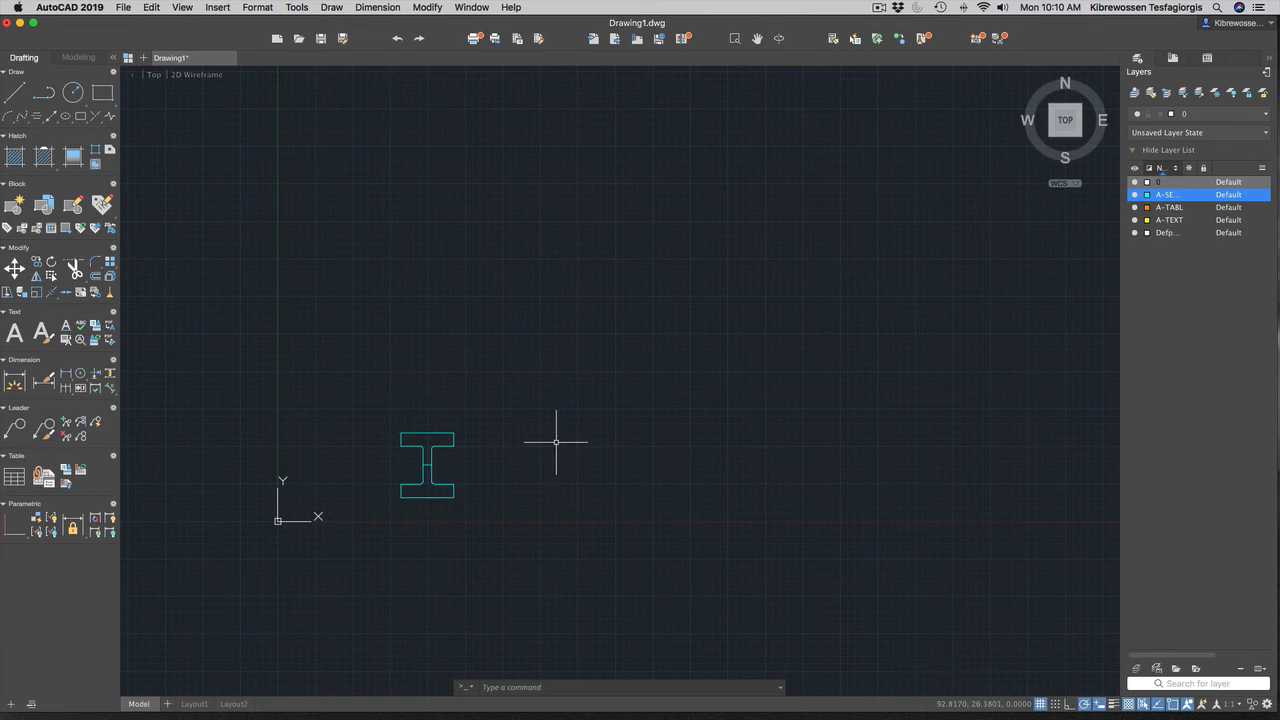
{"action": "scroll", "coordinate": [556, 441], "scroll_direction": "down", "scroll_amount": 2}
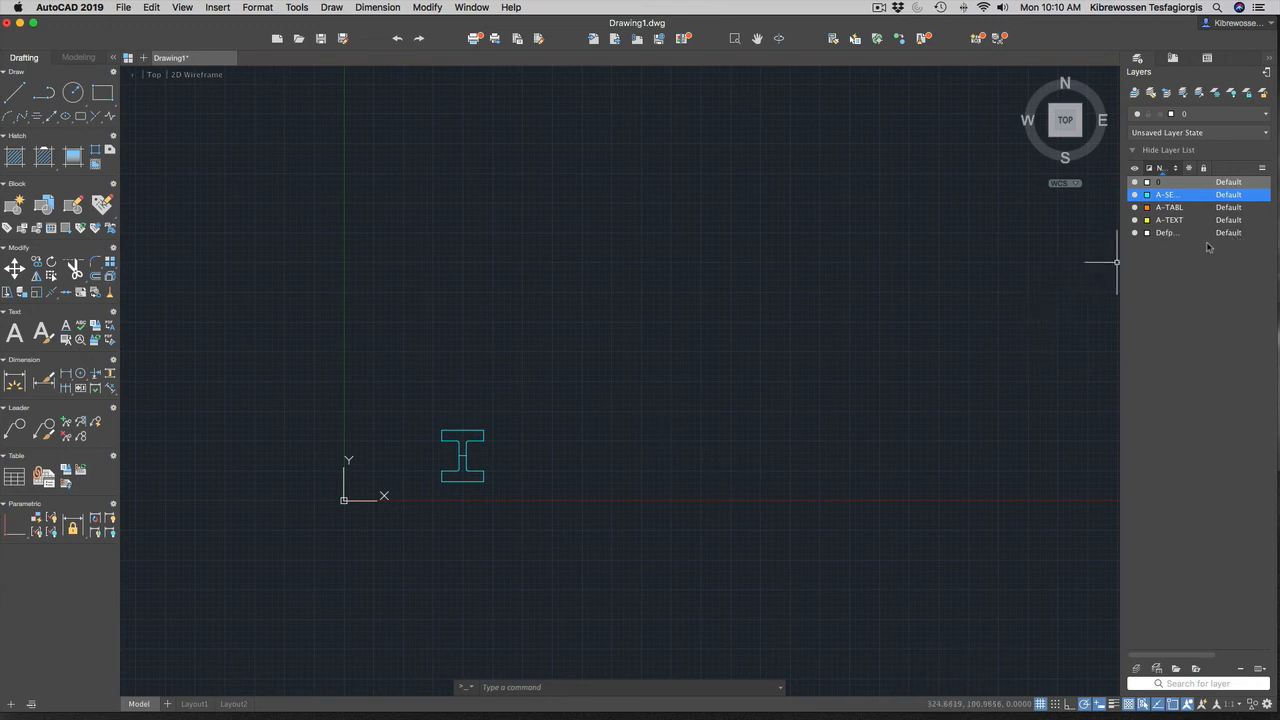
Create a new layer named A-OBJC and set its color to magenta.
{"action": "left_click", "coordinate": [1136, 670]}
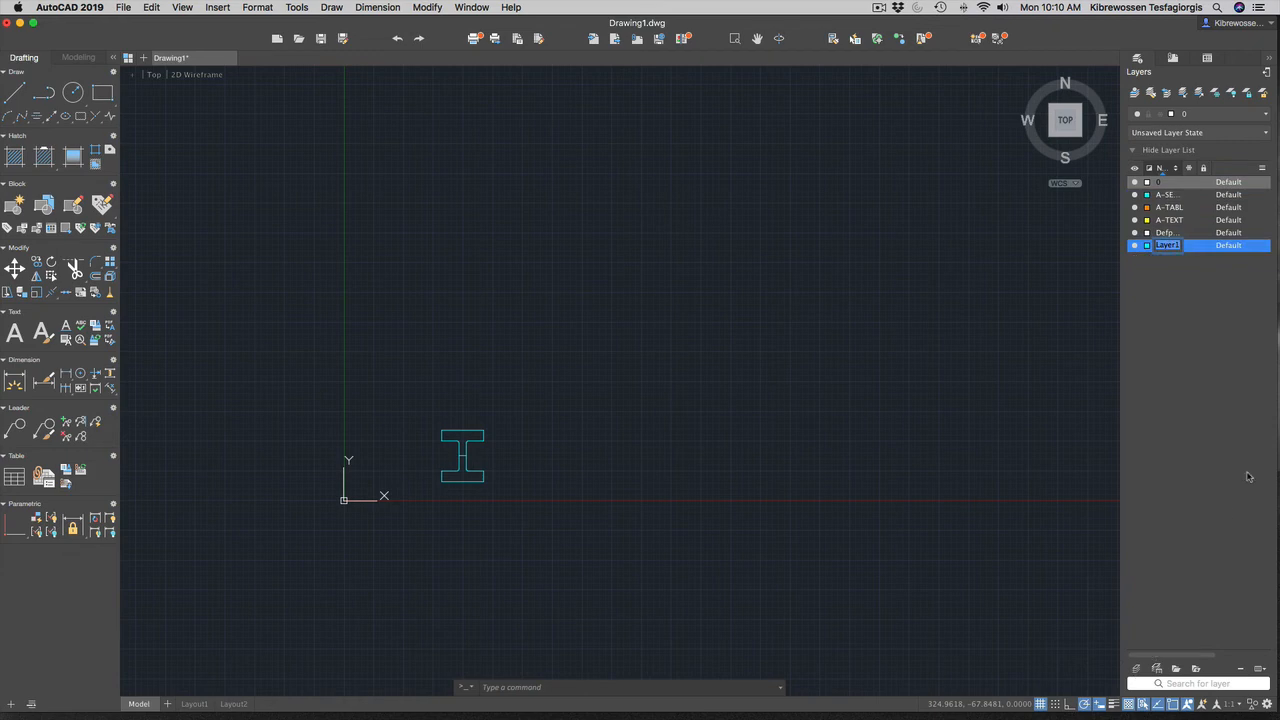
{"action": "type", "text": "A"}
{"action": "type", "text": "-OBJC"}
{"action": "key", "text": "Return"}
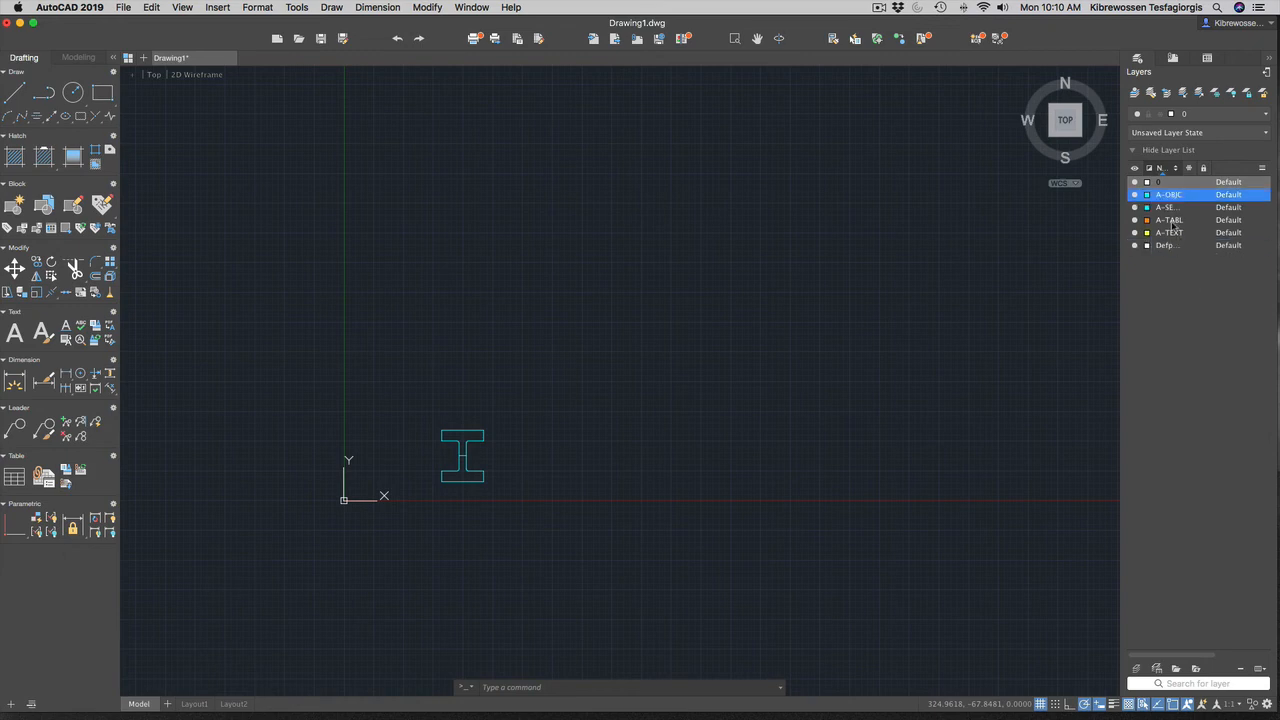
{"action": "left_click", "coordinate": [1147, 195]}
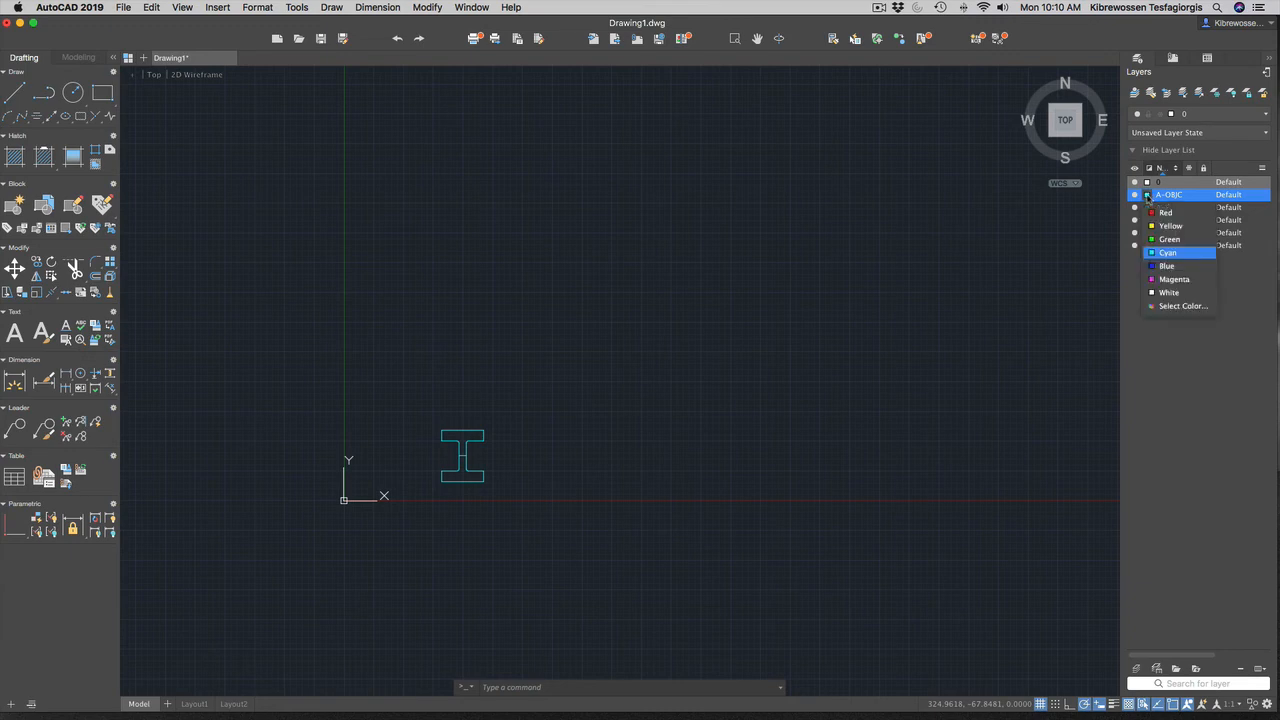
{"action": "left_click", "coordinate": [1172, 280]}
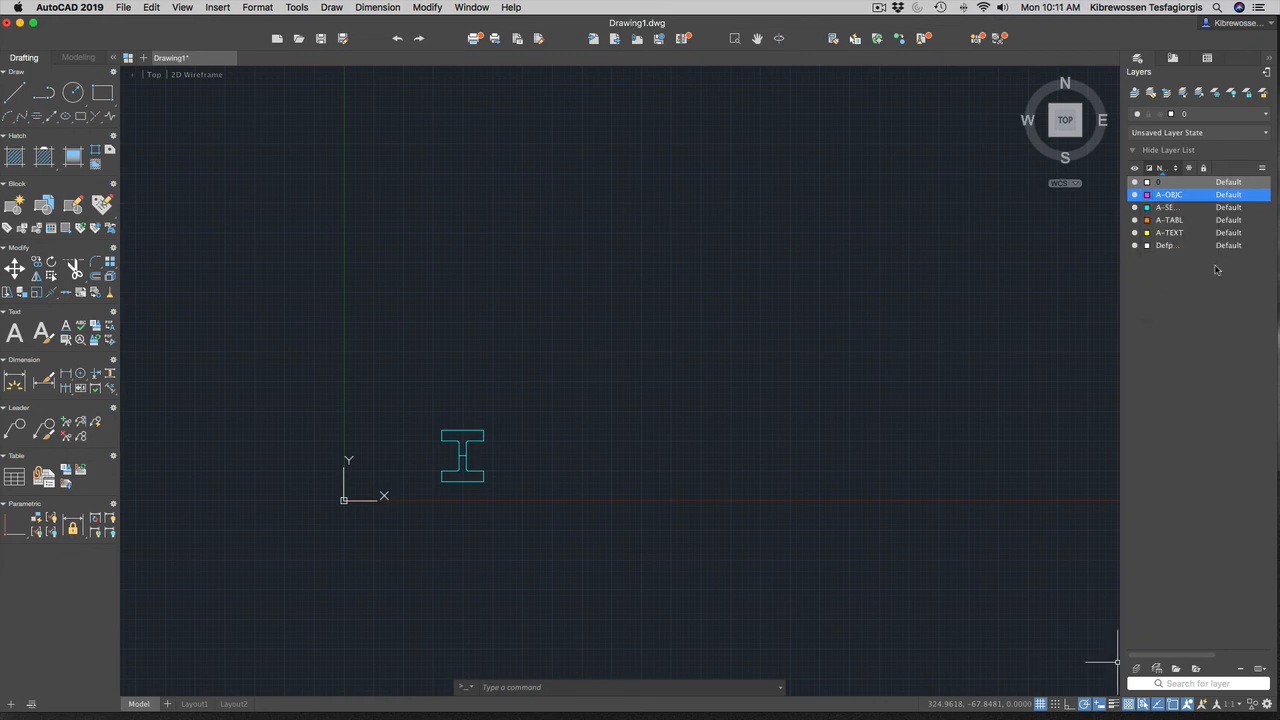
Select the whole I-section to check which layer it is on, and clear the selection.
{"action": "scroll", "coordinate": [533, 453], "scroll_direction": "down", "scroll_amount": 3}
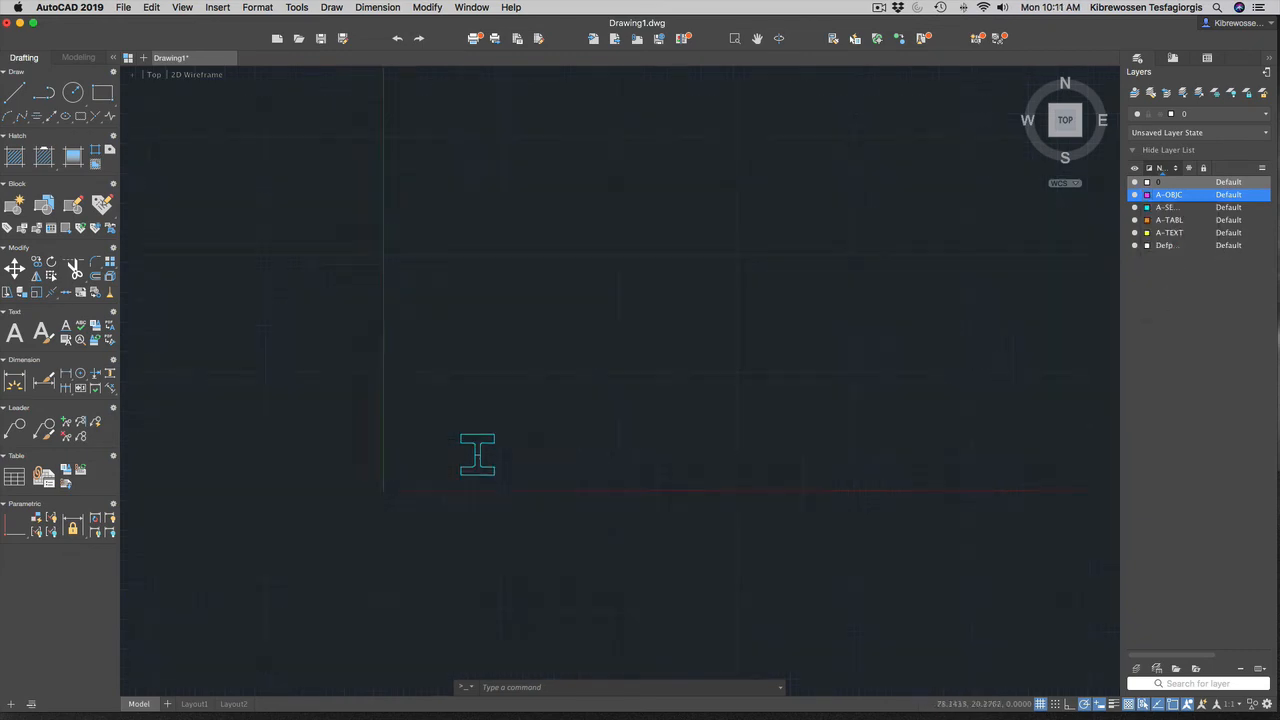
{"action": "scroll", "coordinate": [533, 453], "scroll_direction": "up", "scroll_amount": 3}
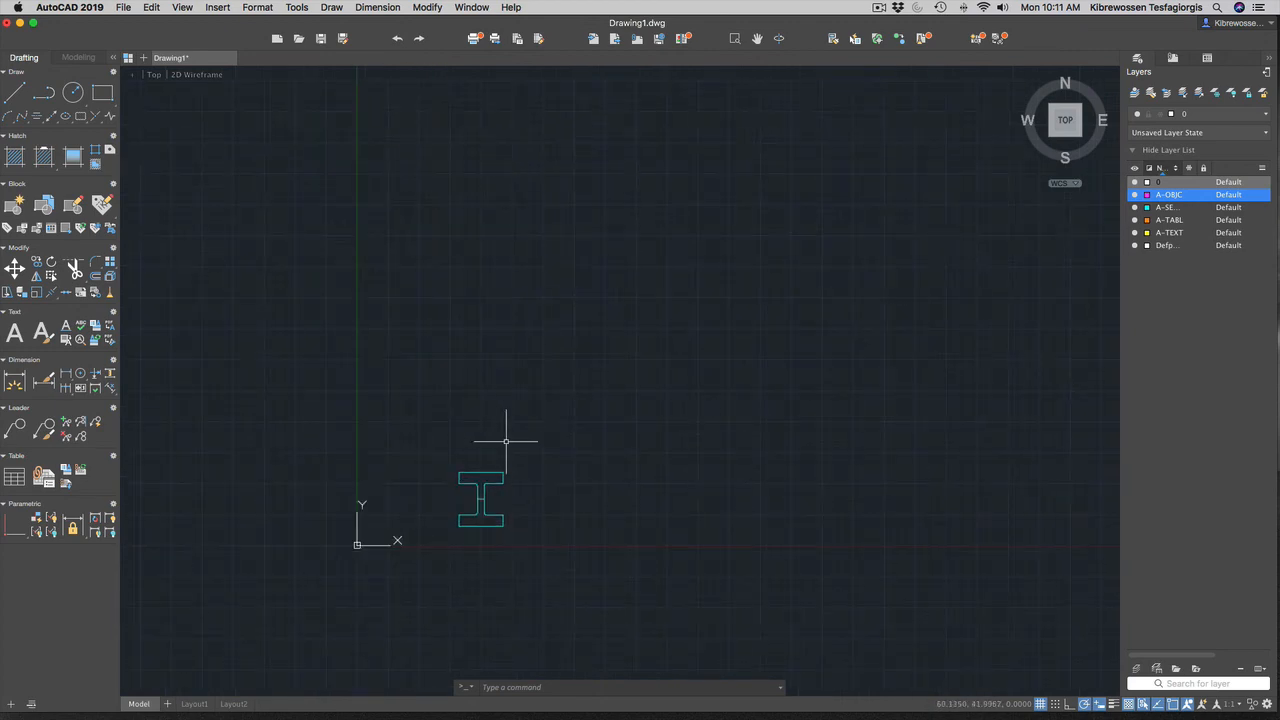
{"action": "mouse_move", "coordinate": [434, 480]}
{"action": "left_mouse_down"}
{"action": "mouse_move", "coordinate": [434, 466]}
{"action": "mouse_move", "coordinate": [474, 456]}
{"action": "mouse_move", "coordinate": [529, 470]}
{"action": "mouse_move", "coordinate": [500, 563]}
{"action": "mouse_move", "coordinate": [432, 515]}
{"action": "mouse_move", "coordinate": [427, 541]}
{"action": "left_mouse_up"}
{"action": "scroll", "coordinate": [497, 488], "scroll_direction": "up", "scroll_amount": 5}
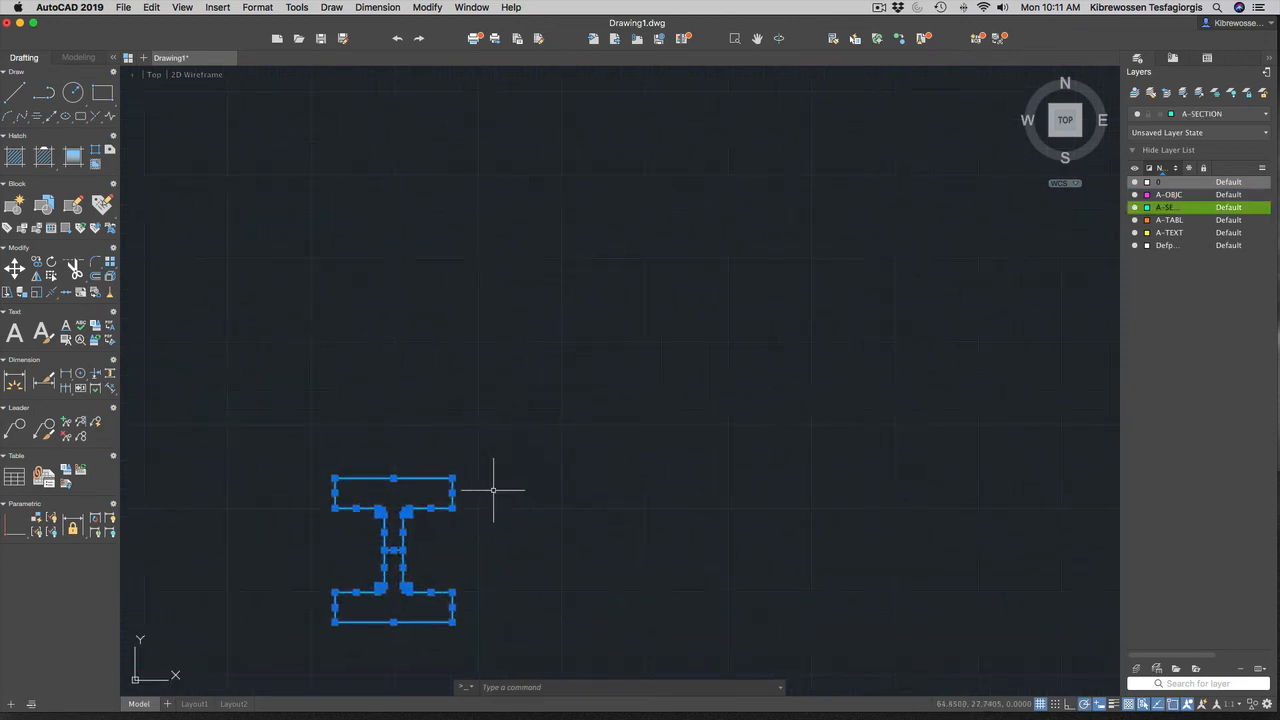
{"action": "key", "text": "Escape"}
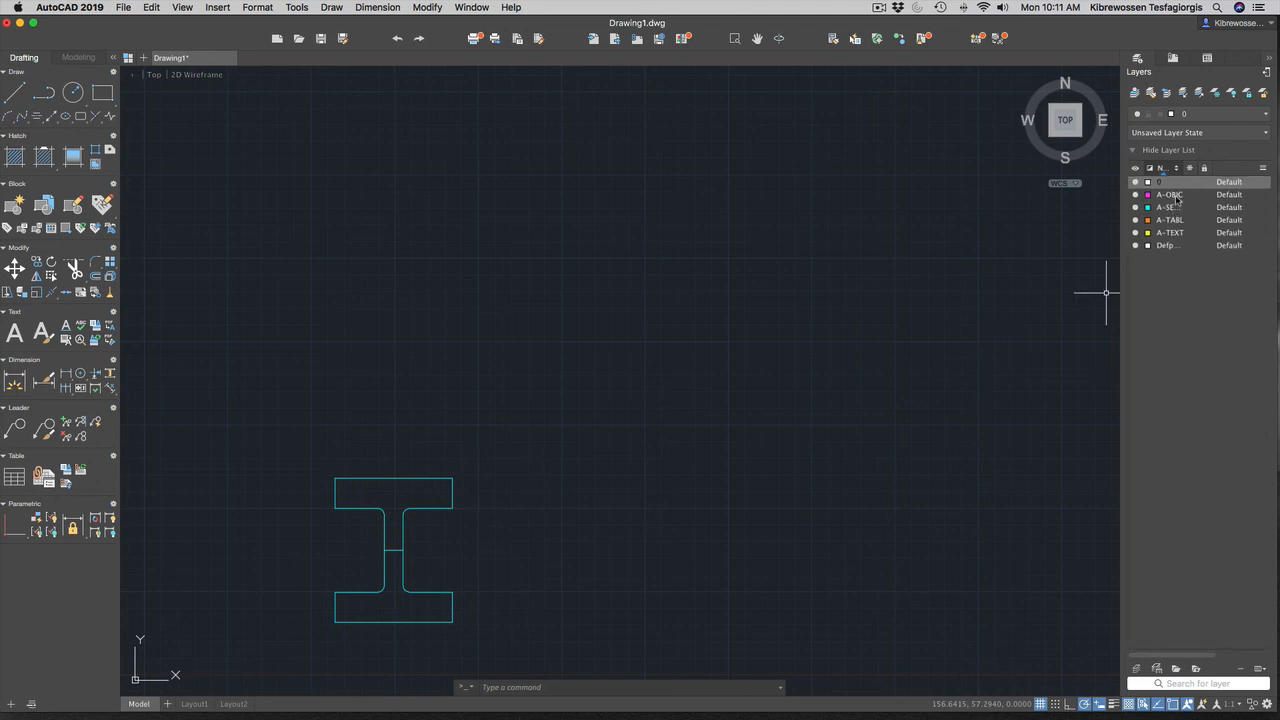
Look through the available lineweights for the A-OBJC layer without choosing one.
{"action": "left_click", "coordinate": [1174, 194]}
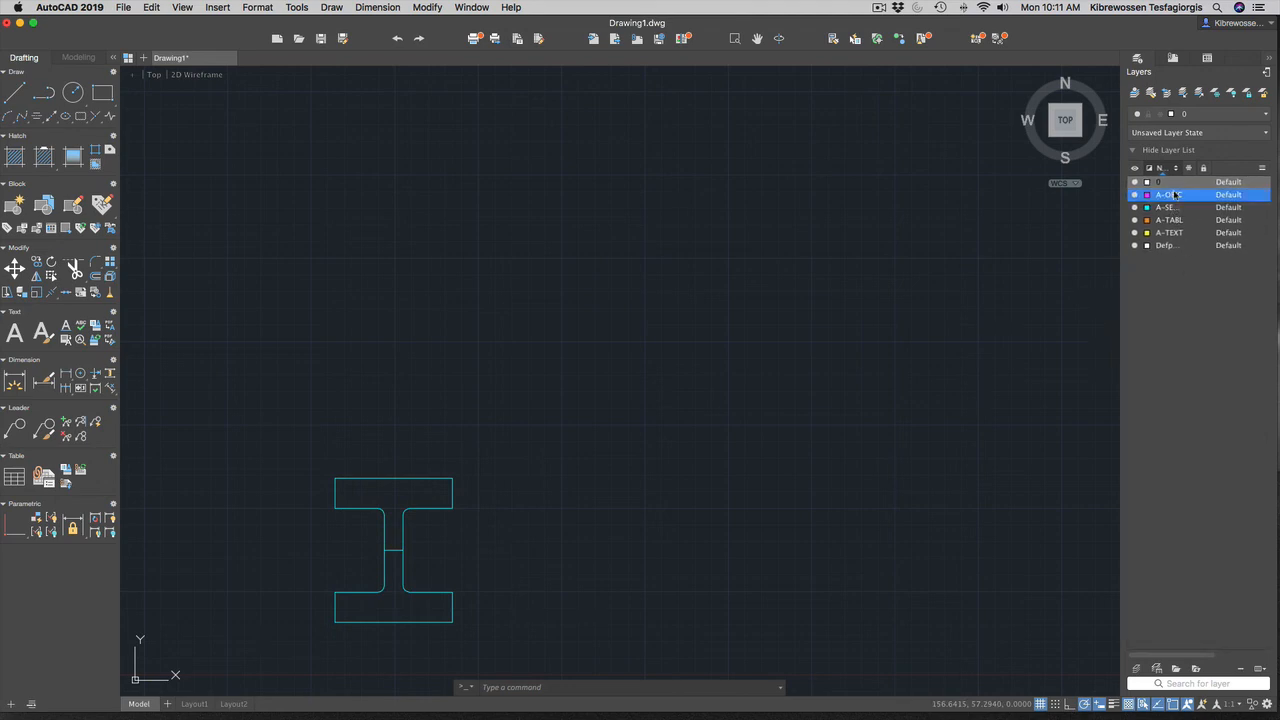
{"action": "left_click", "coordinate": [1229, 196]}
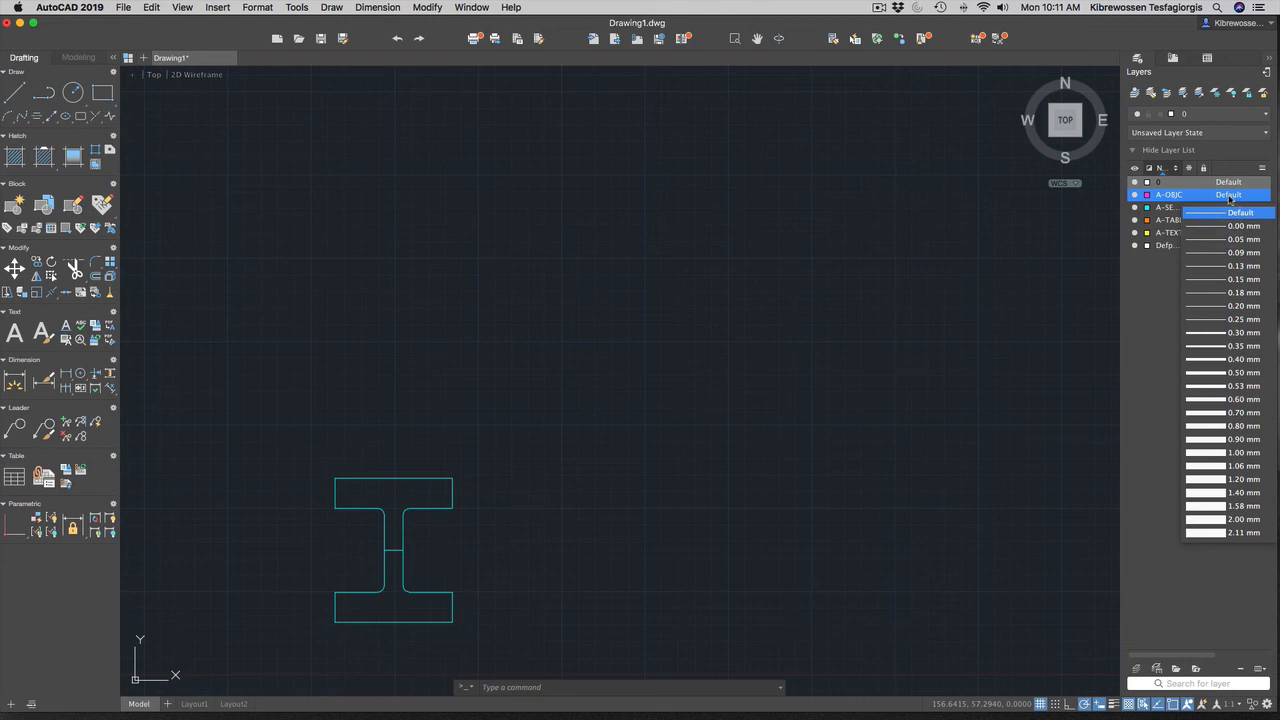
{"action": "left_click", "coordinate": [1229, 198]}
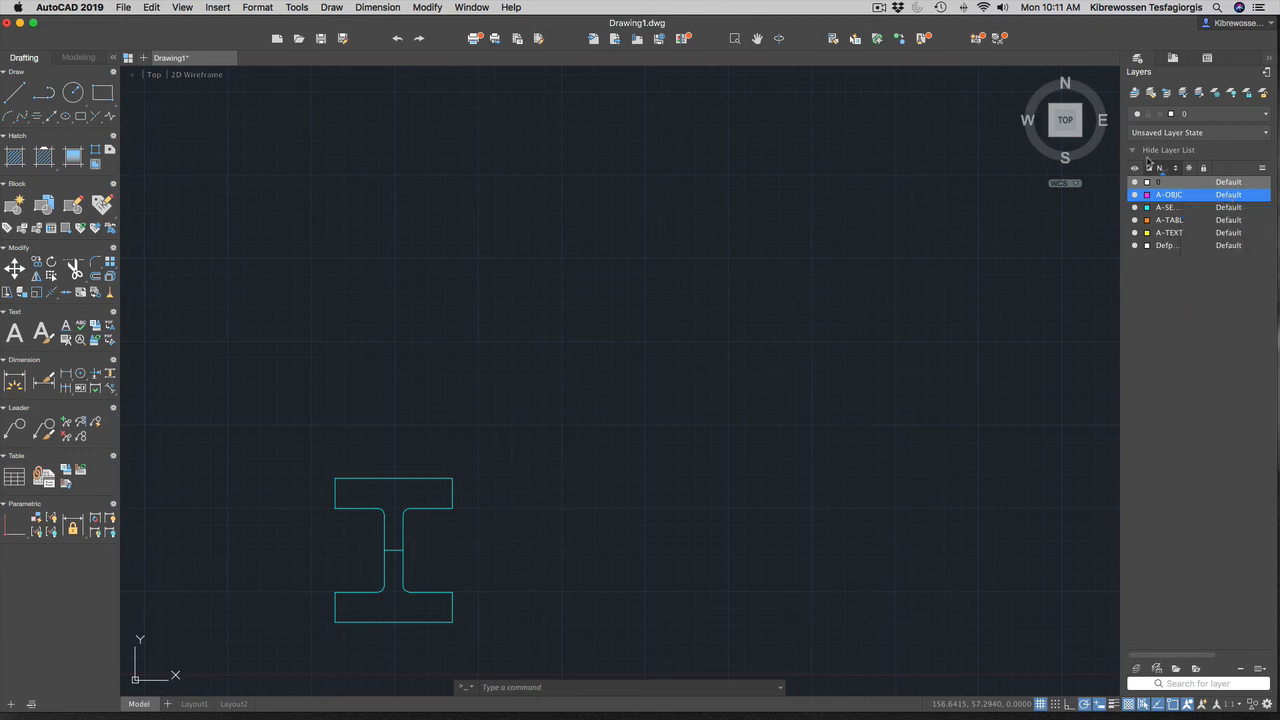
Undock the Layers palette to check the A-OBJC layer's linetype, and close the palette.
{"action": "left_click", "coordinate": [1266, 76]}
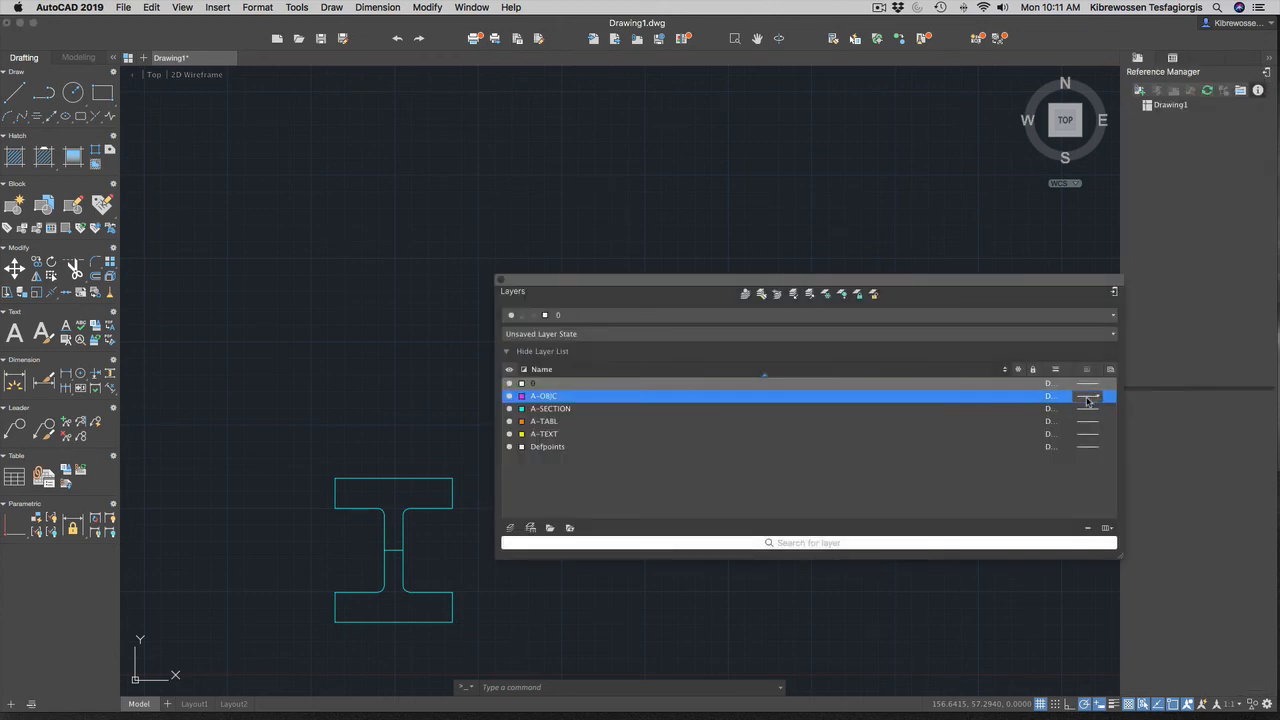
{"action": "left_click", "coordinate": [1088, 402]}
{"action": "left_click", "coordinate": [1118, 431]}
{"action": "left_click", "coordinate": [502, 283]}
Create a rectangular array of the whole I-section with 4 columns and 3 rows, widening the column spacing to about 3'-6 3/4".
{"action": "scroll", "coordinate": [513, 474], "scroll_direction": "down", "scroll_amount": 5}
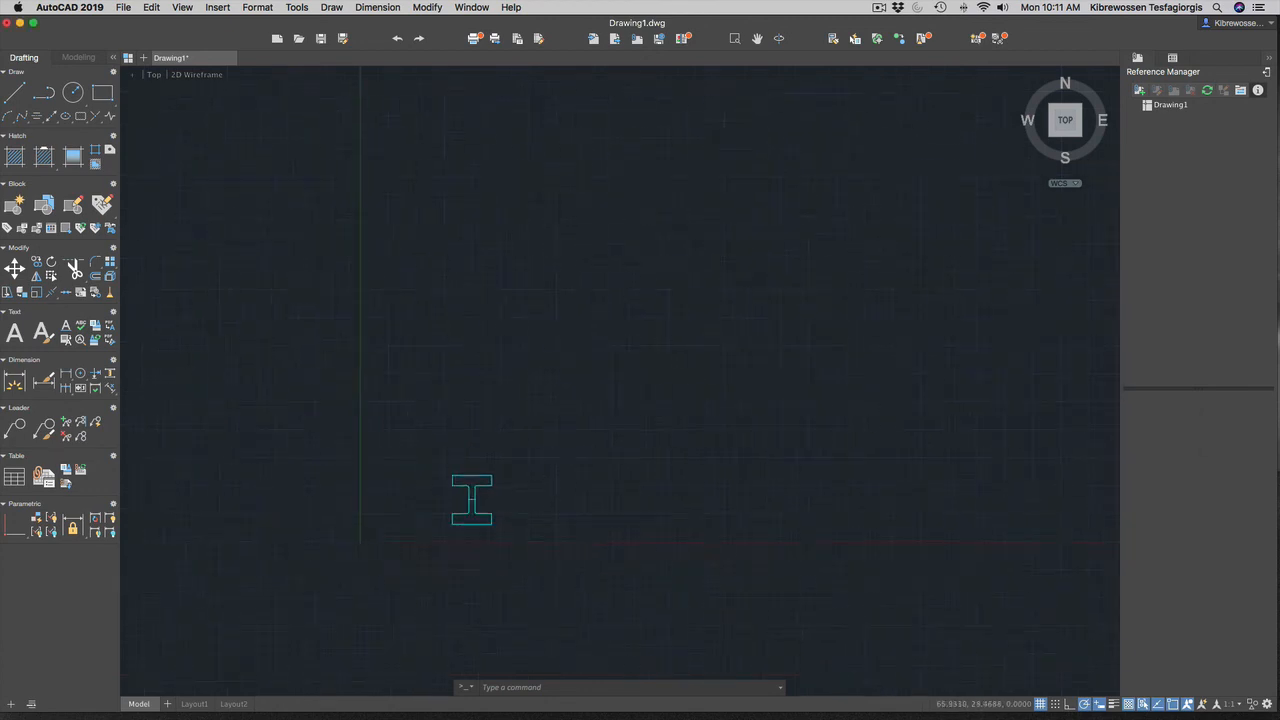
{"action": "left_click", "coordinate": [430, 480]}
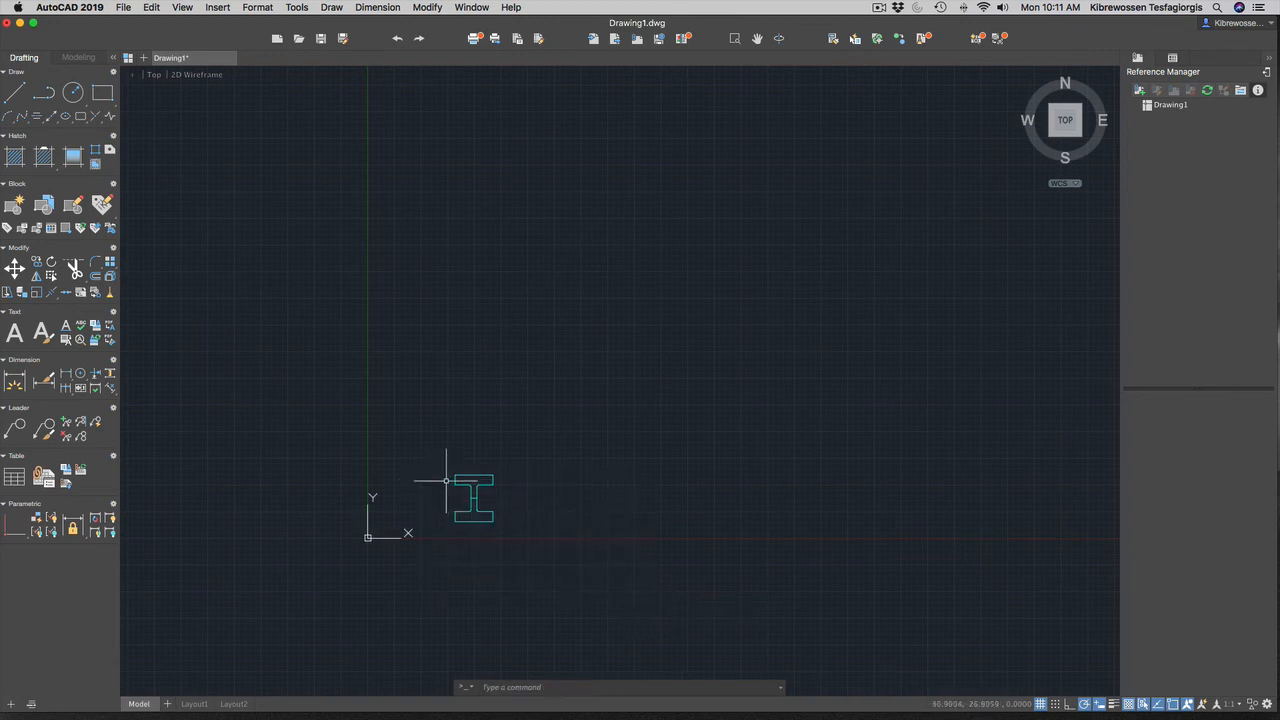
{"action": "mouse_move", "coordinate": [430, 460]}
{"action": "left_mouse_down"}
{"action": "mouse_move", "coordinate": [529, 434]}
{"action": "mouse_move", "coordinate": [445, 528]}
{"action": "mouse_move", "coordinate": [438, 475]}
{"action": "left_mouse_up"}
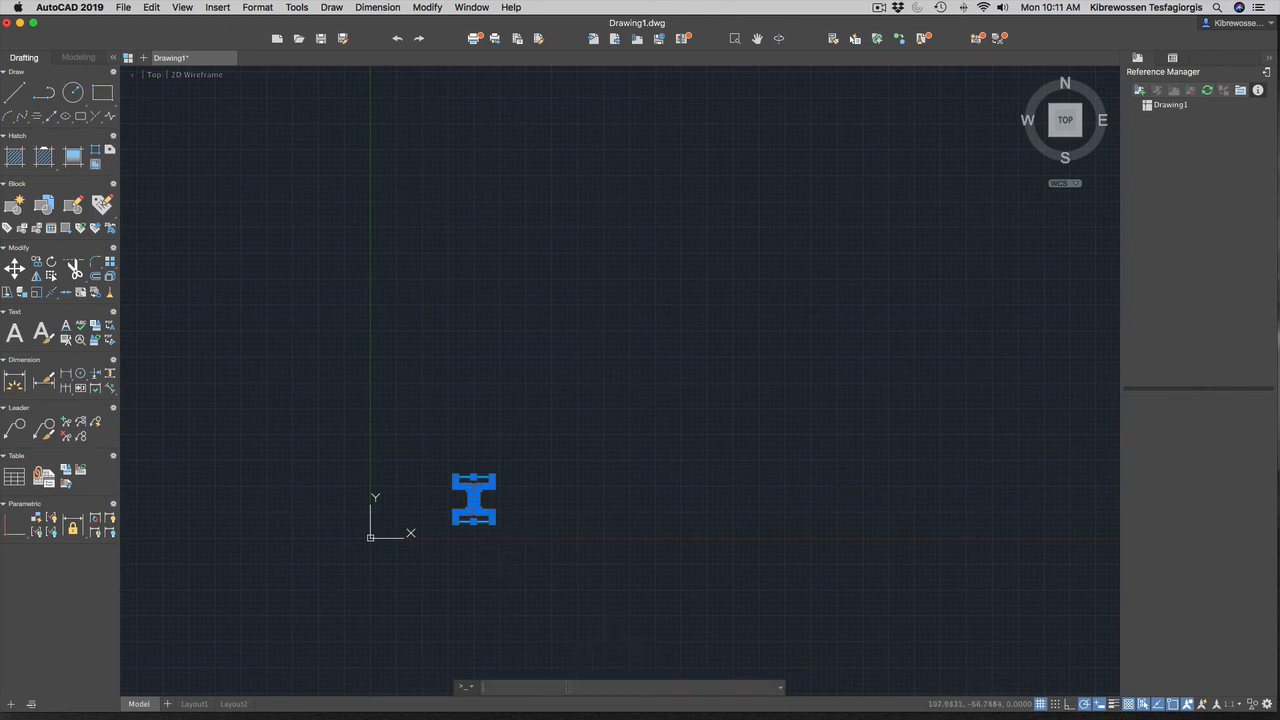
{"action": "type", "text": "array"}
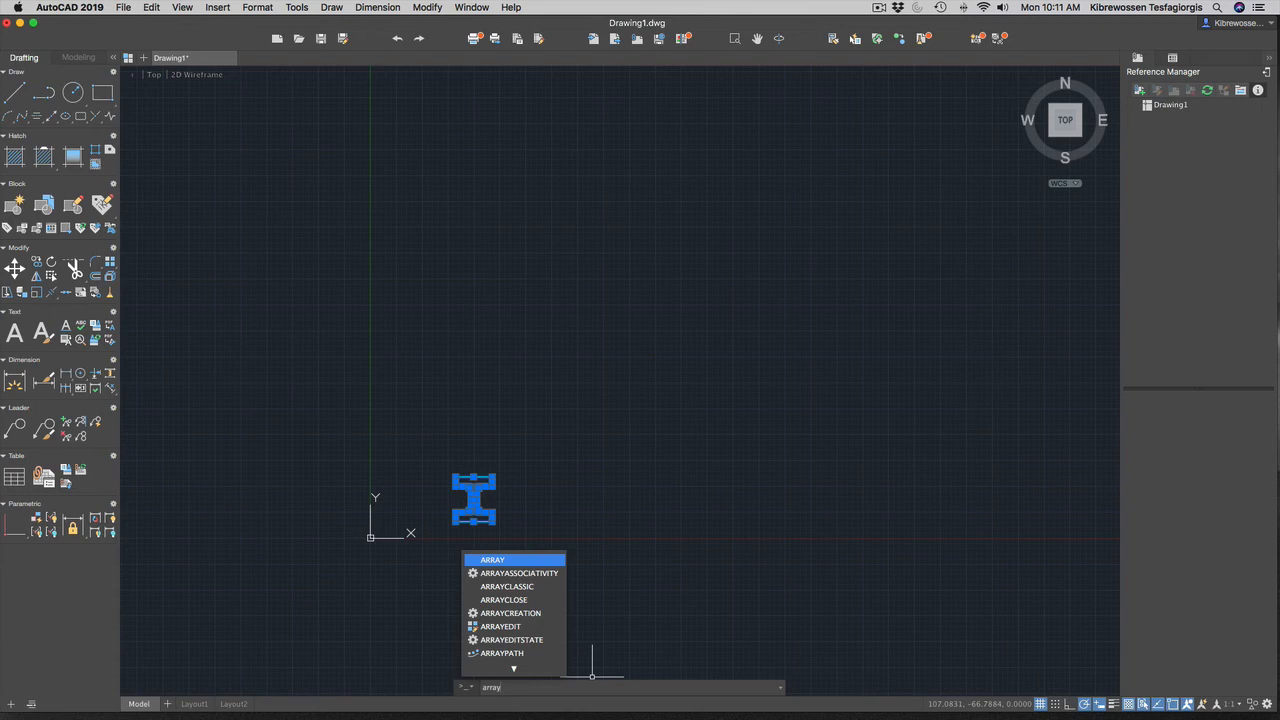
{"action": "key", "text": "Return"}
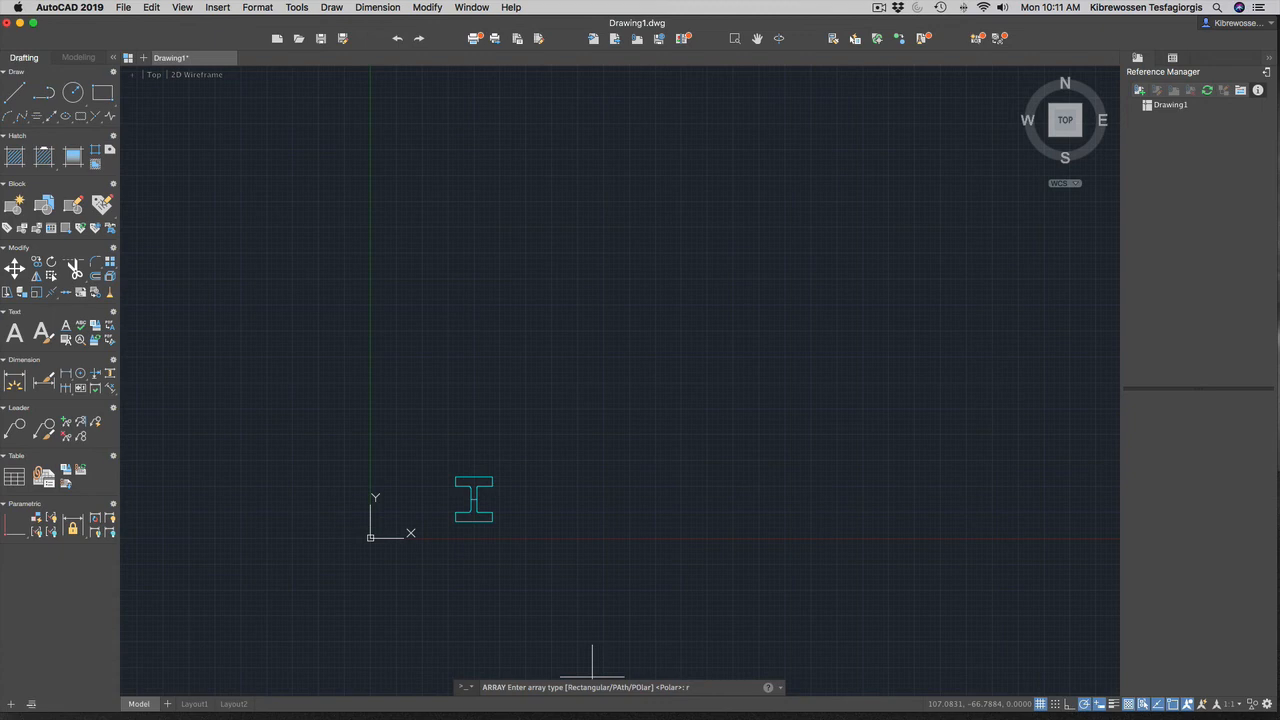
{"action": "key", "text": "Return"}
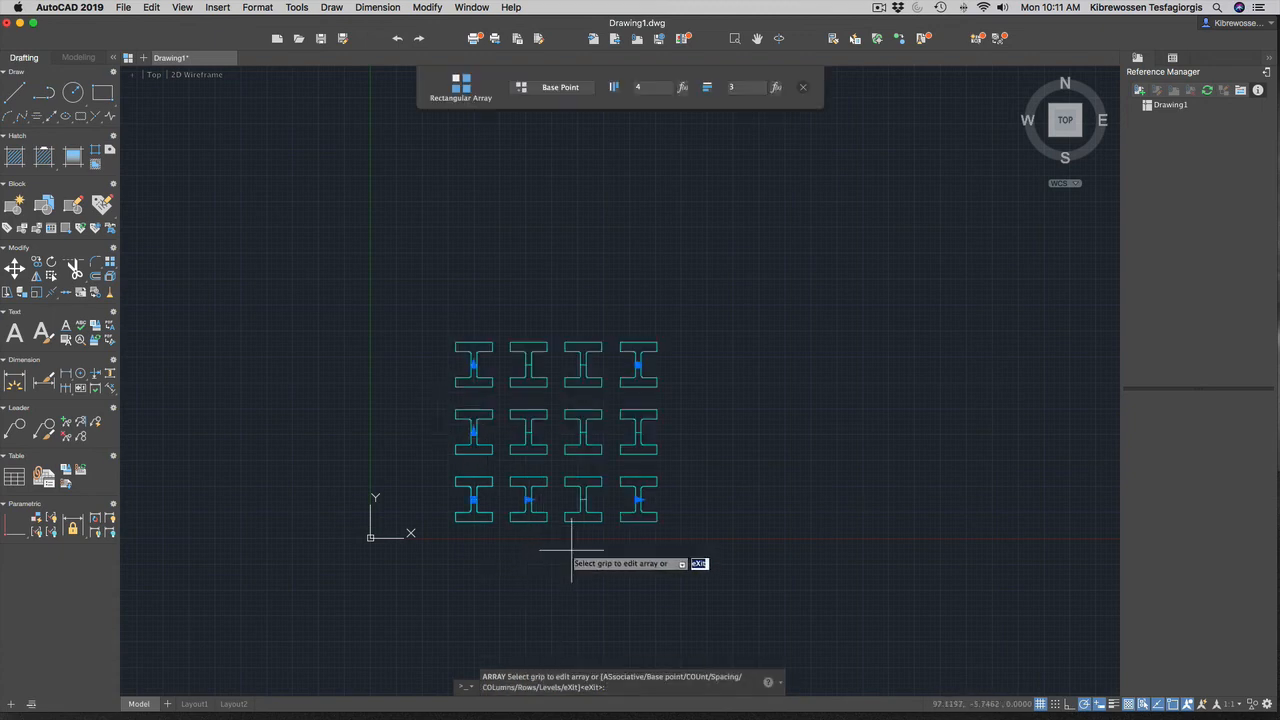
{"action": "left_click", "coordinate": [528, 499]}
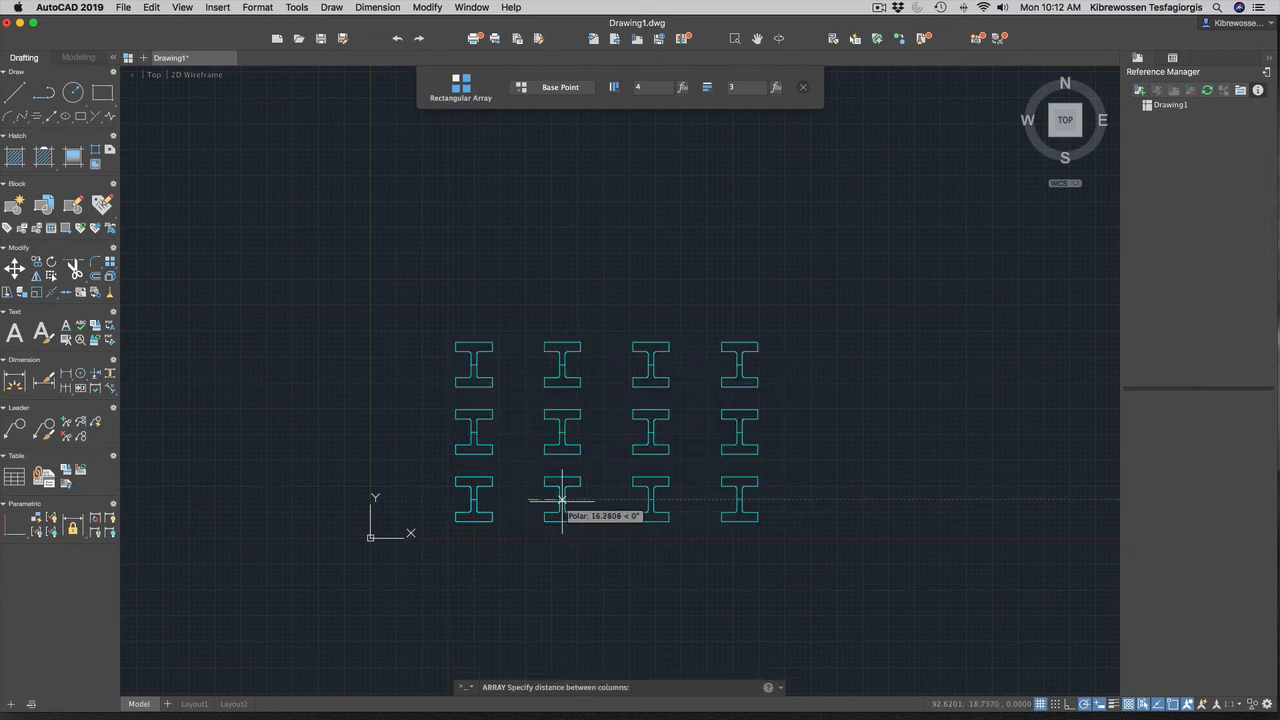
{"action": "left_click", "coordinate": [561, 500]}
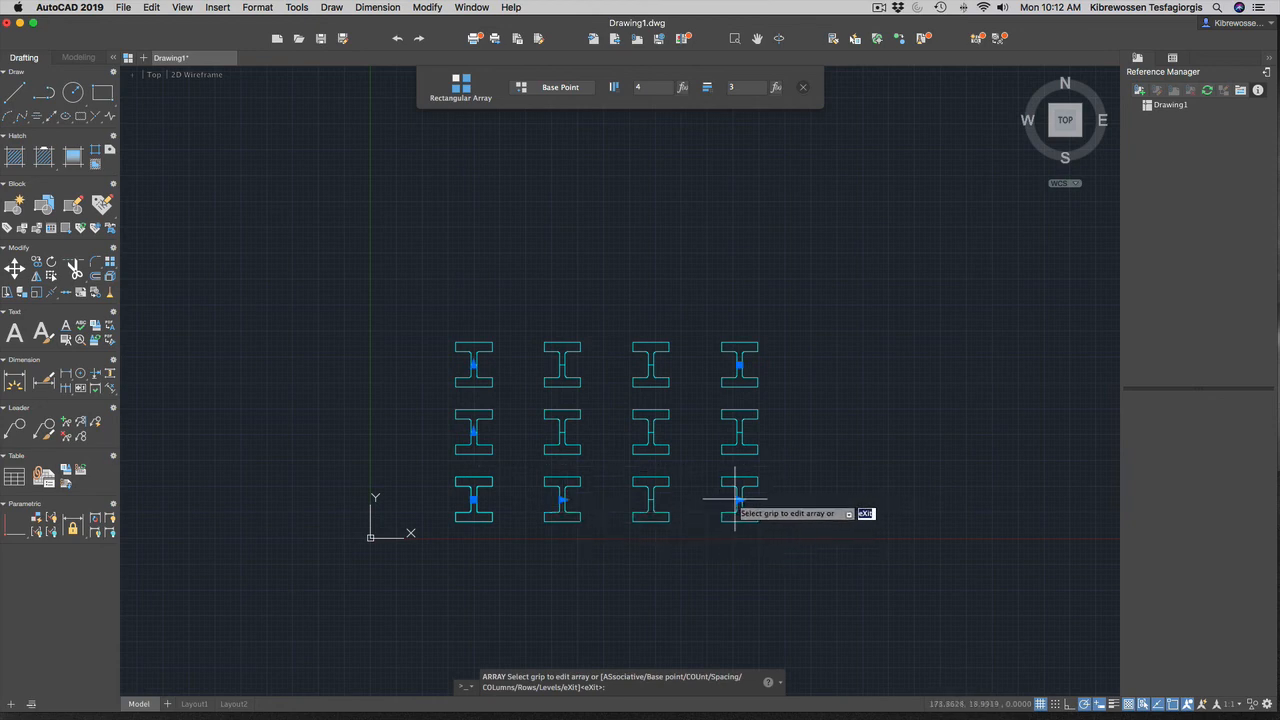
{"action": "key", "text": "Return"}
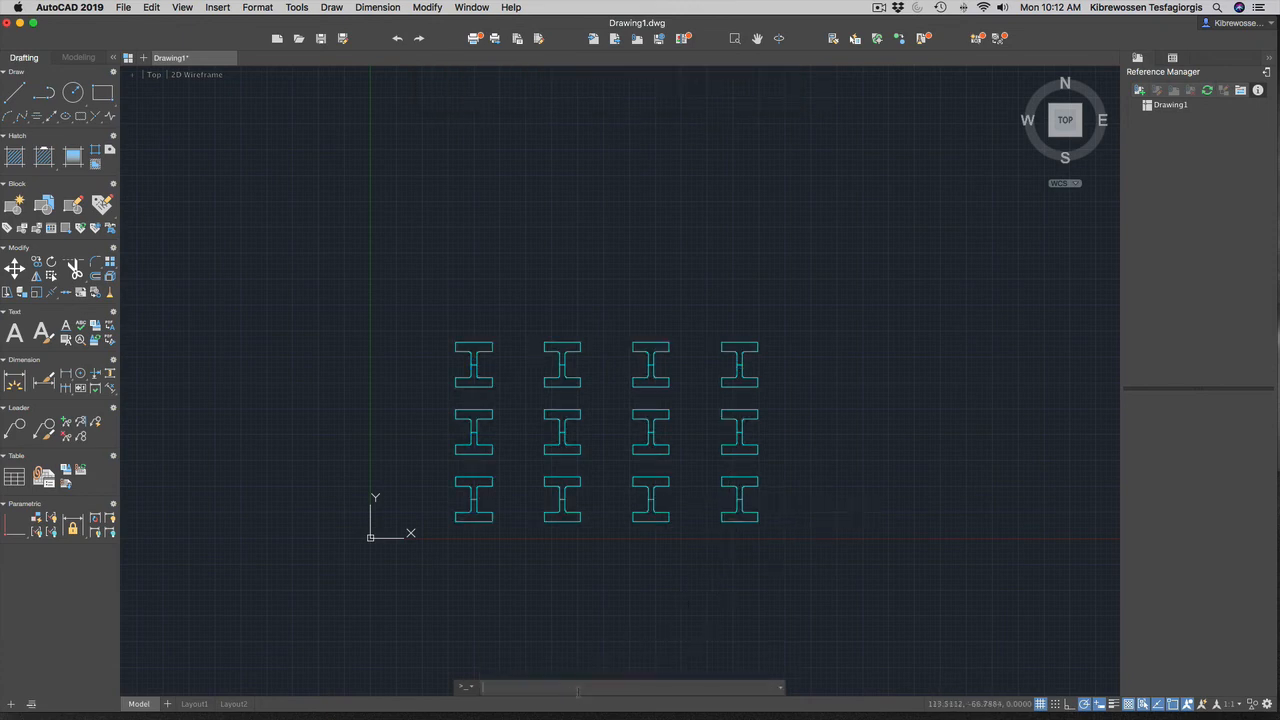
Set the drawing's length units to Architectural.
{"action": "type", "text": "units"}
{"action": "key", "text": "Return"}
{"action": "left_click", "coordinate": [580, 176]}
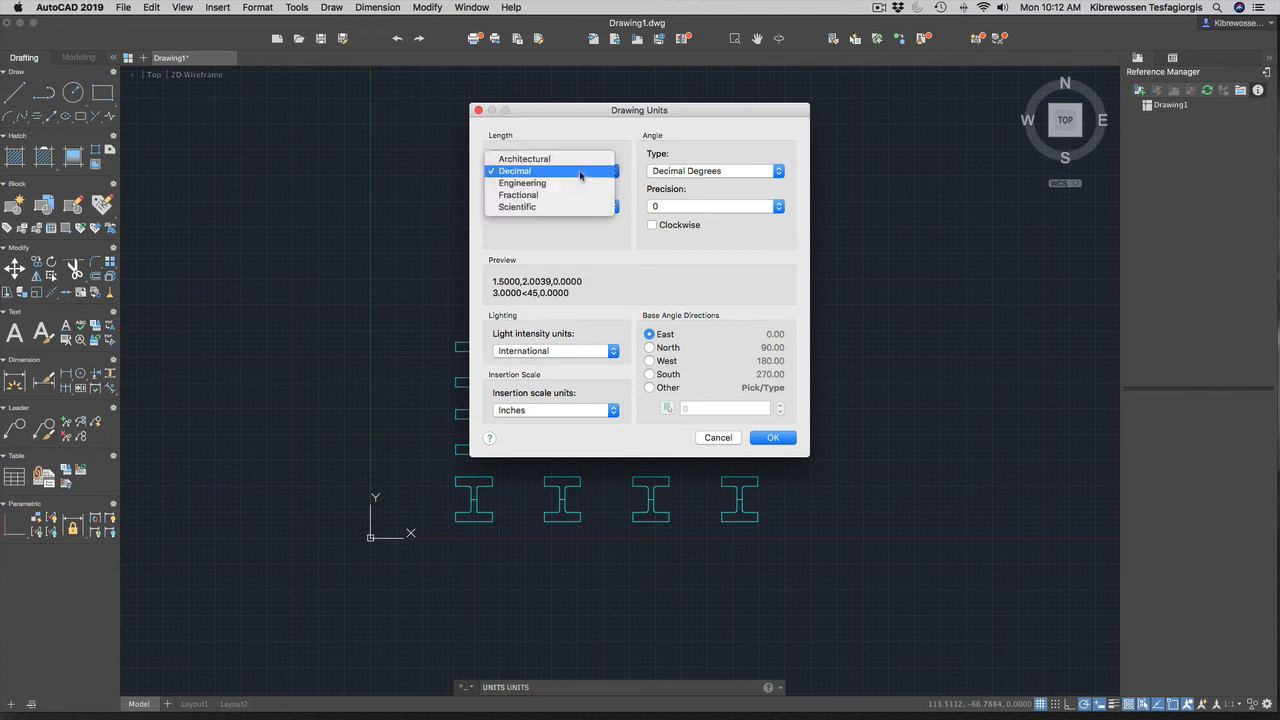
{"action": "left_click", "coordinate": [576, 162]}
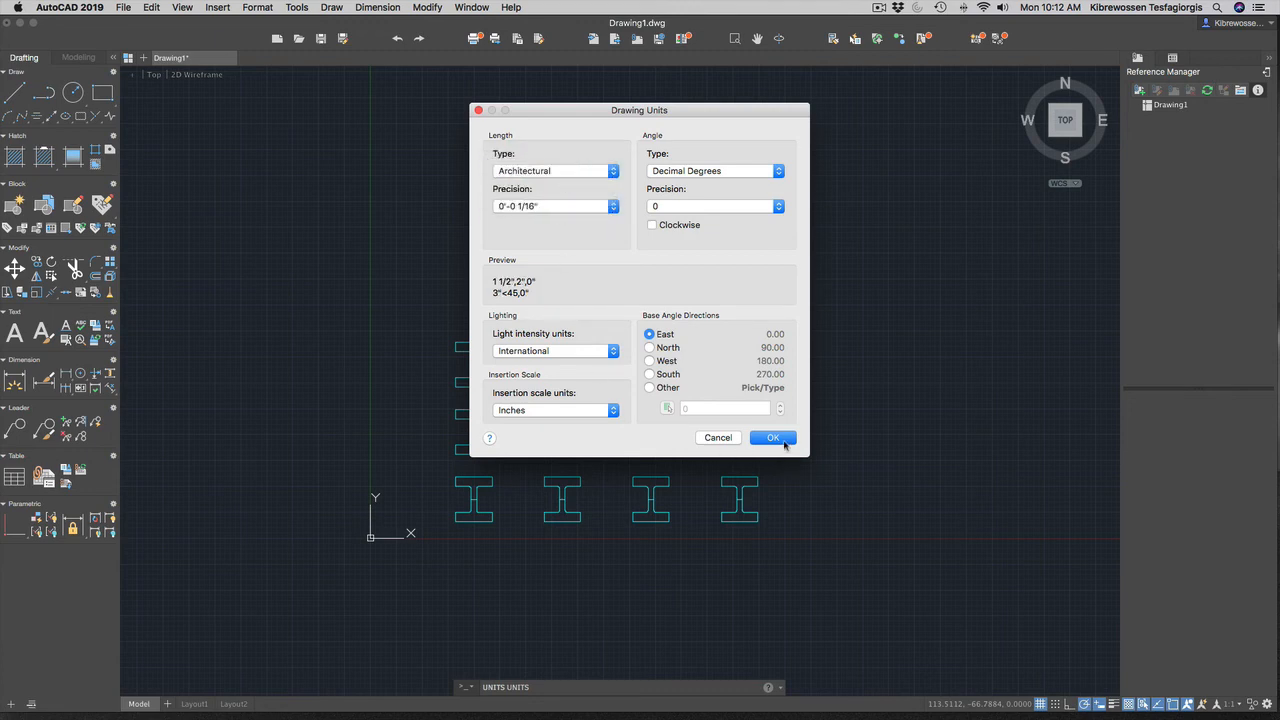
{"action": "left_click", "coordinate": [773, 438]}
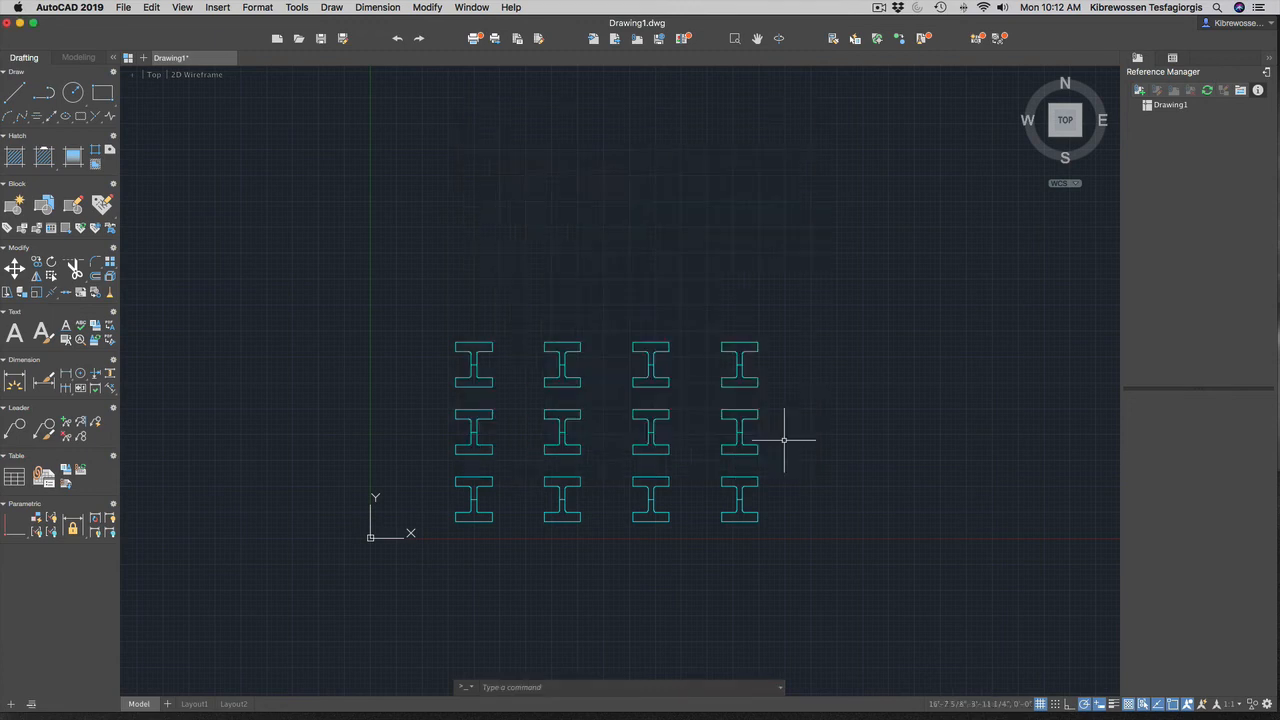
Set the I-section array's row count to 4.
{"action": "left_click", "coordinate": [562, 503]}
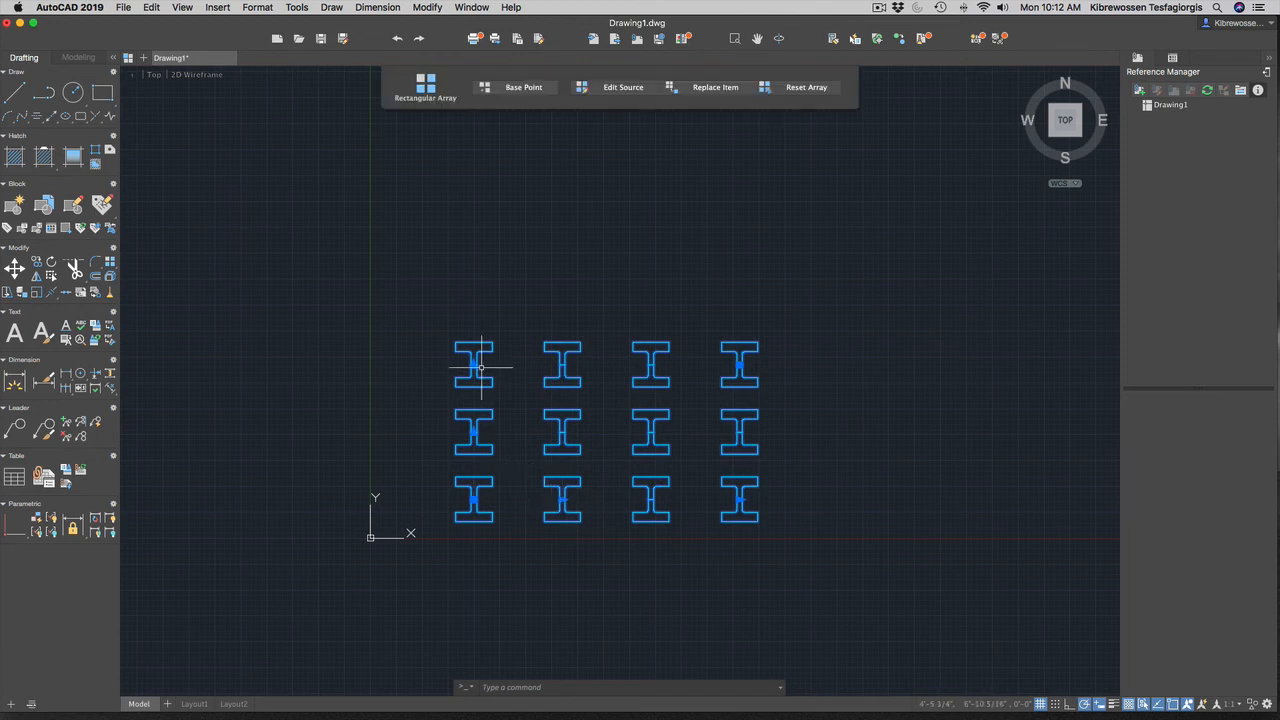
{"action": "mouse_move", "coordinate": [473, 364]}
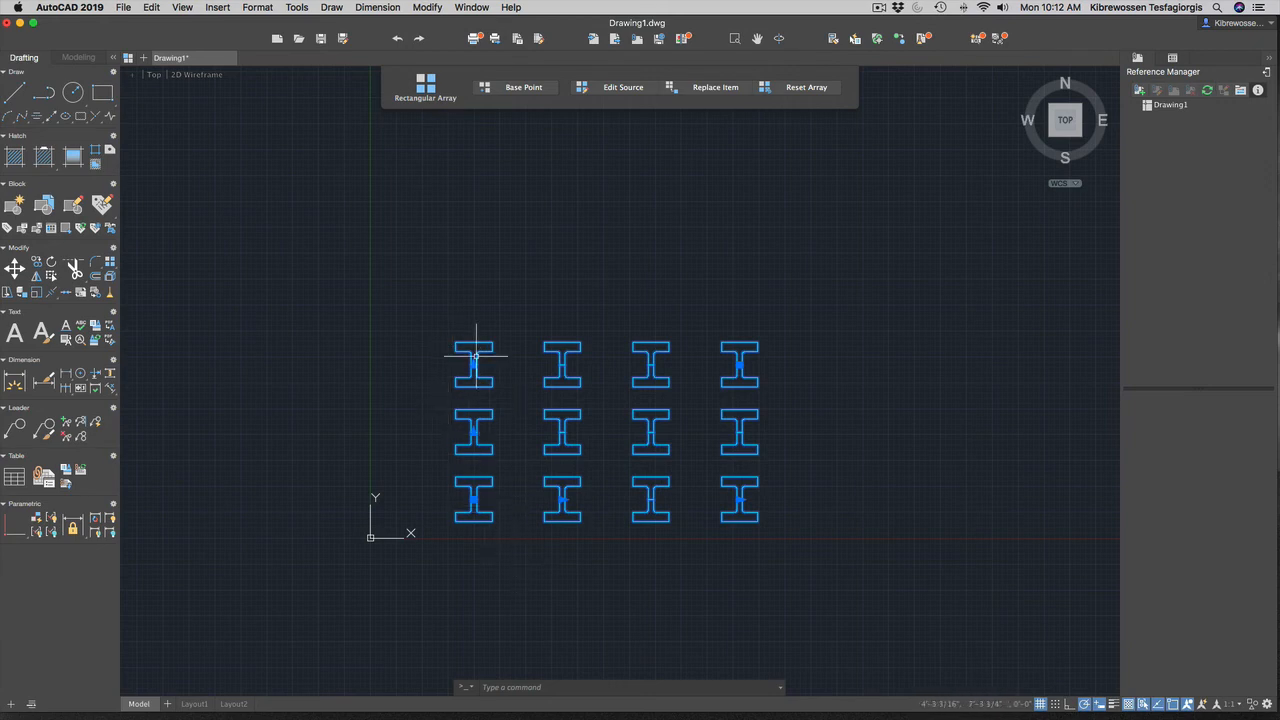
{"action": "key", "text": "Escape"}
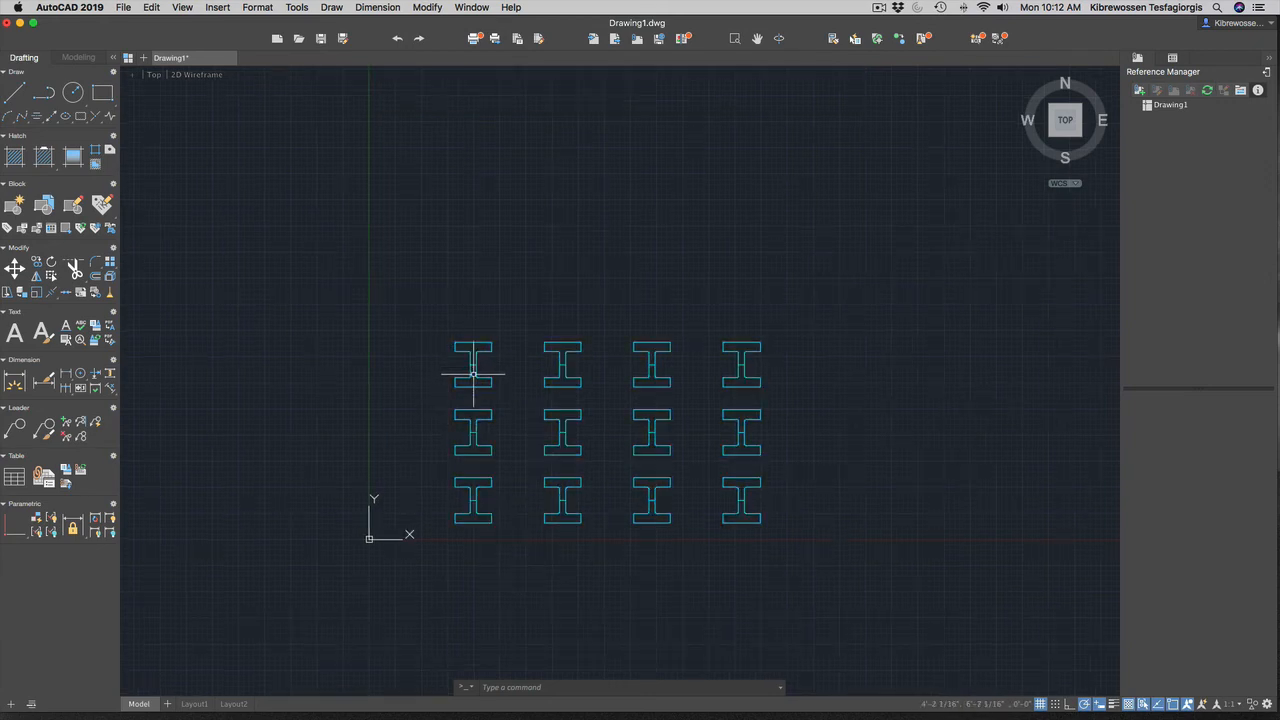
{"action": "left_click", "coordinate": [473, 374]}
{"action": "mouse_move", "coordinate": [474, 368]}
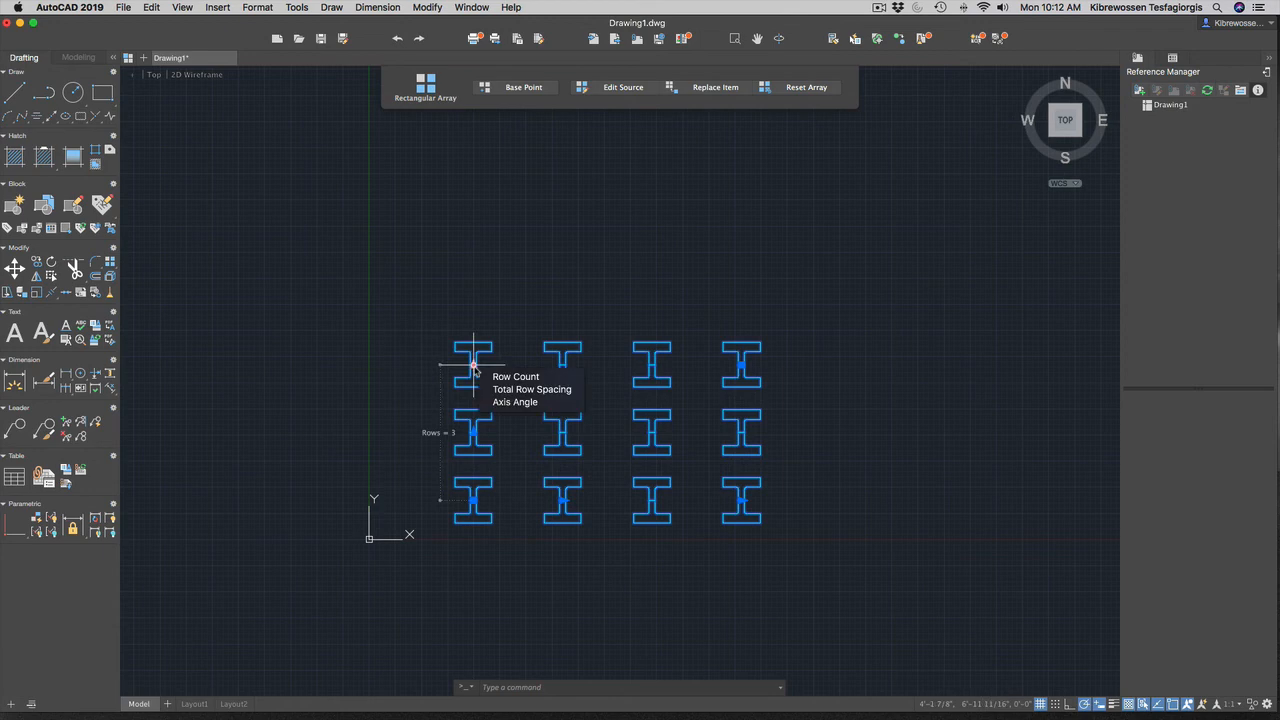
{"action": "left_click", "coordinate": [474, 368]}
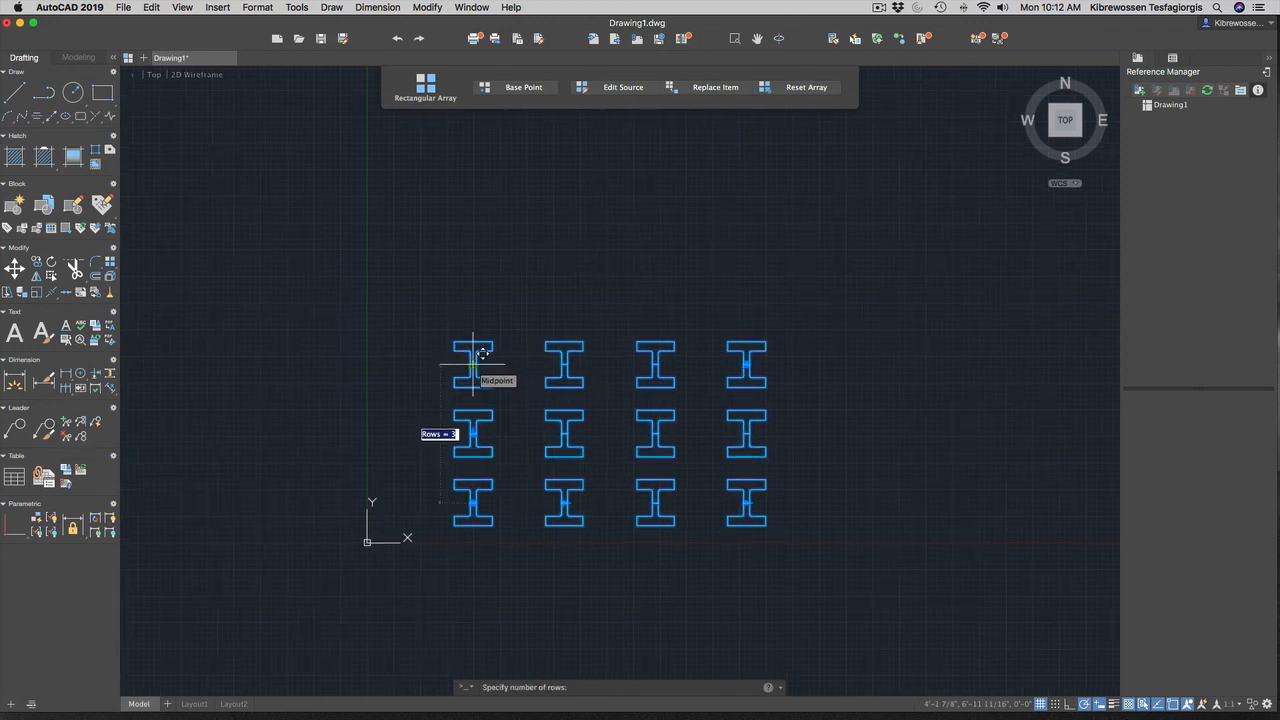
{"action": "type", "text": "4"}
{"action": "key", "text": "Return"}
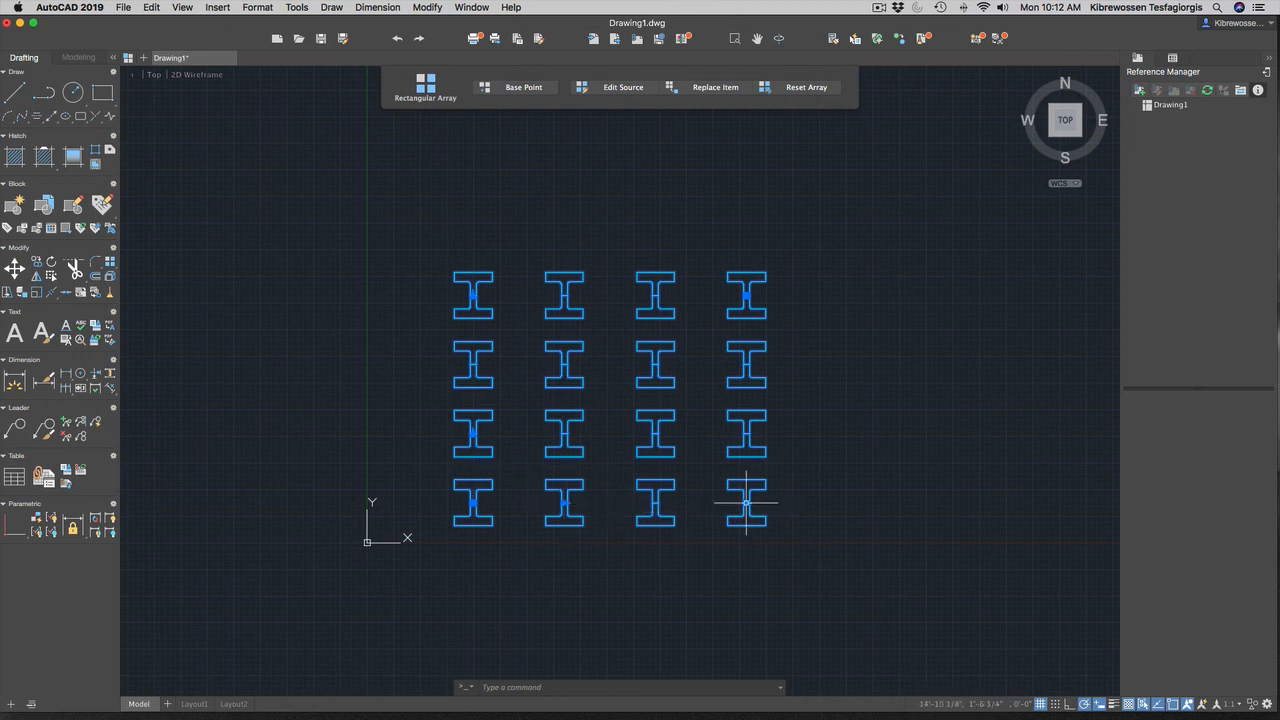
Set the distance between the I-section array's columns to 60'.
{"action": "mouse_move", "coordinate": [746, 503]}
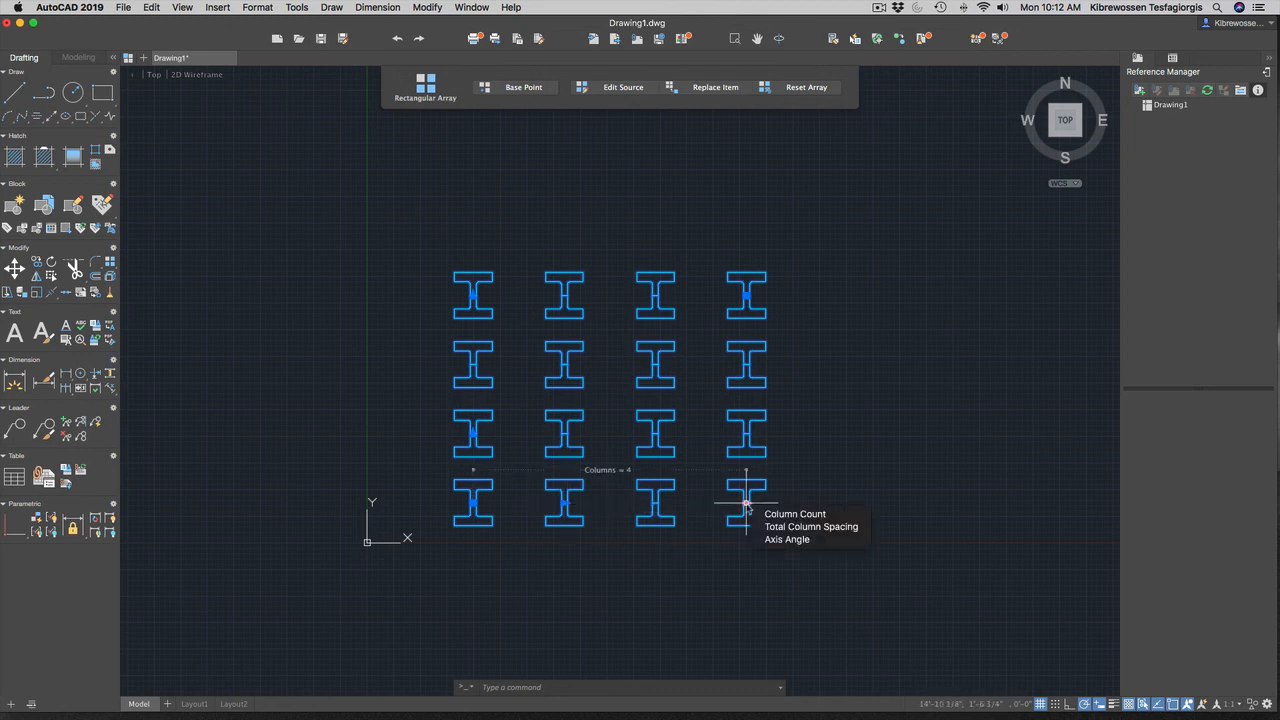
{"action": "left_click", "coordinate": [564, 503]}
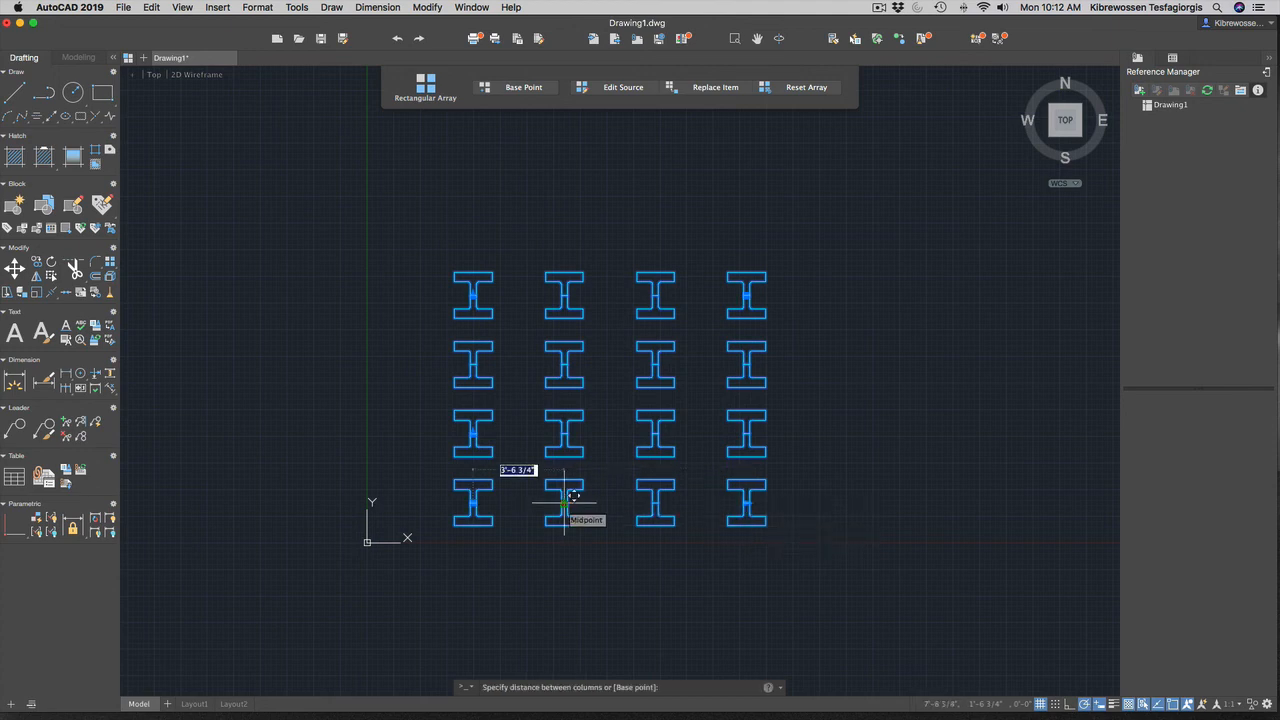
{"action": "type", "text": "6"}
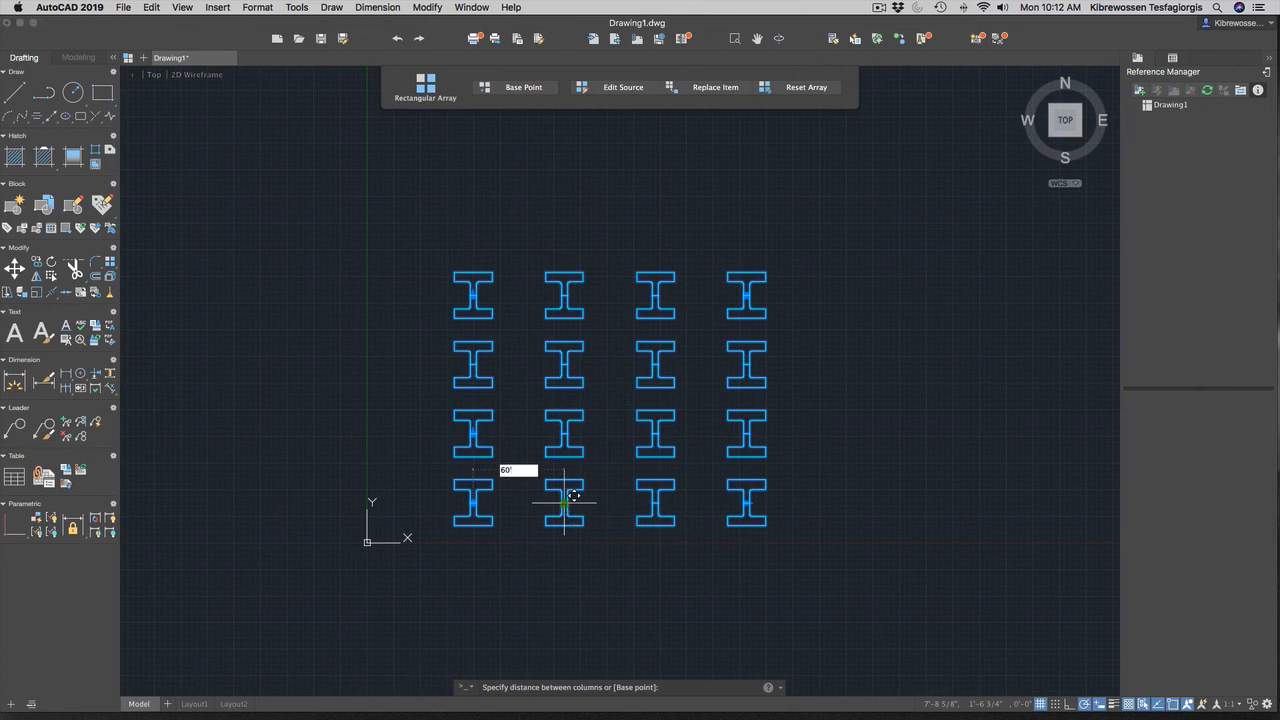
{"action": "type", "text": "0"}
{"action": "key", "text": "Return"}
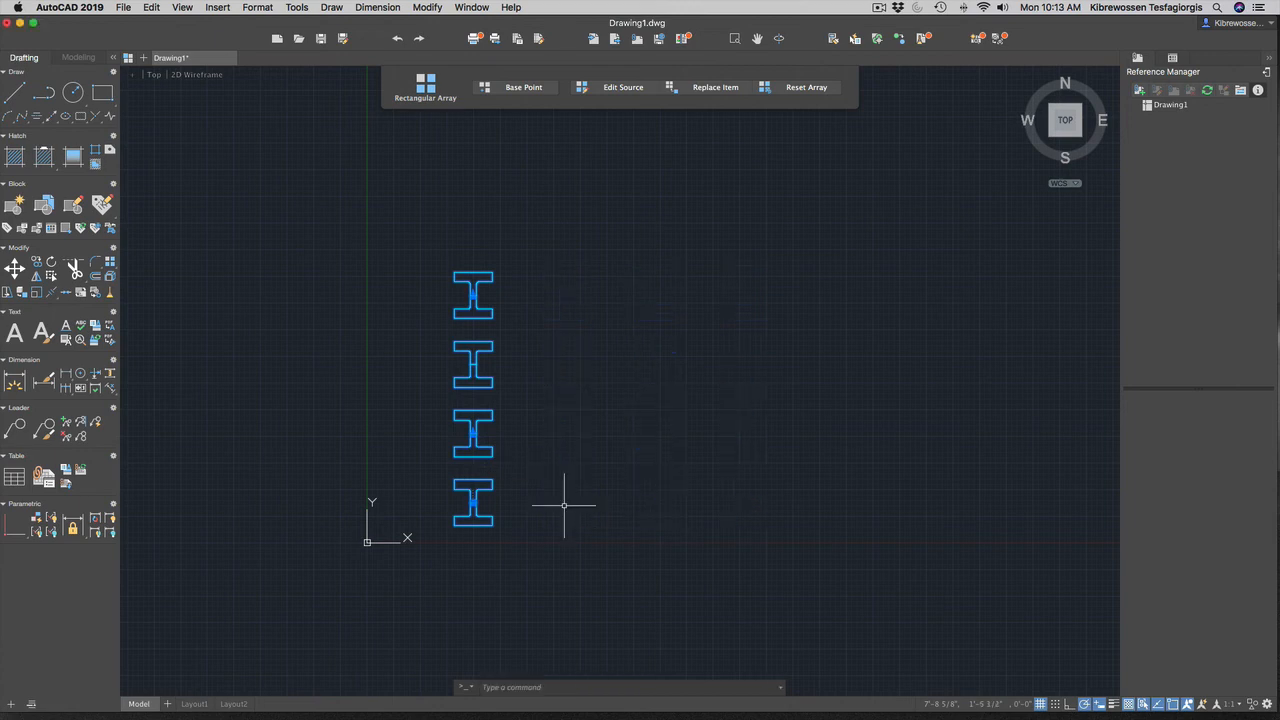
Set the distance between the I-section array's rows to 60' and clear the selection.
{"action": "left_click", "coordinate": [473, 435]}
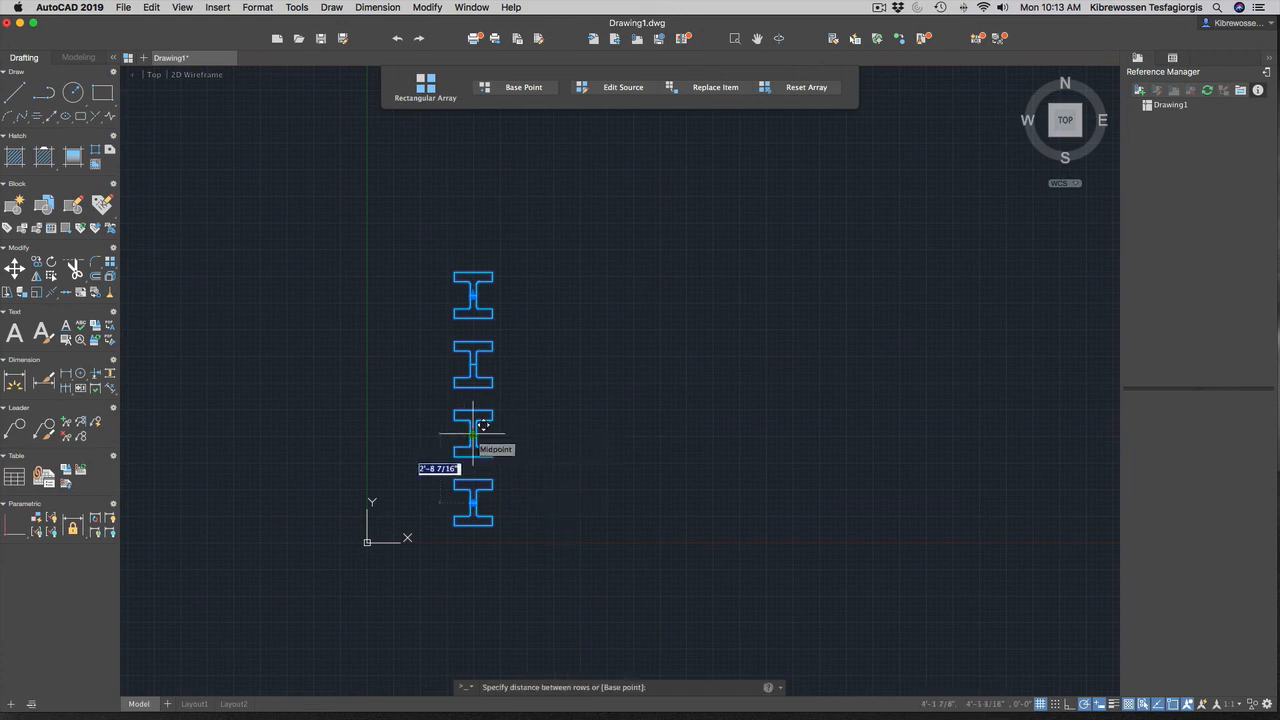
{"action": "type", "text": "60"}
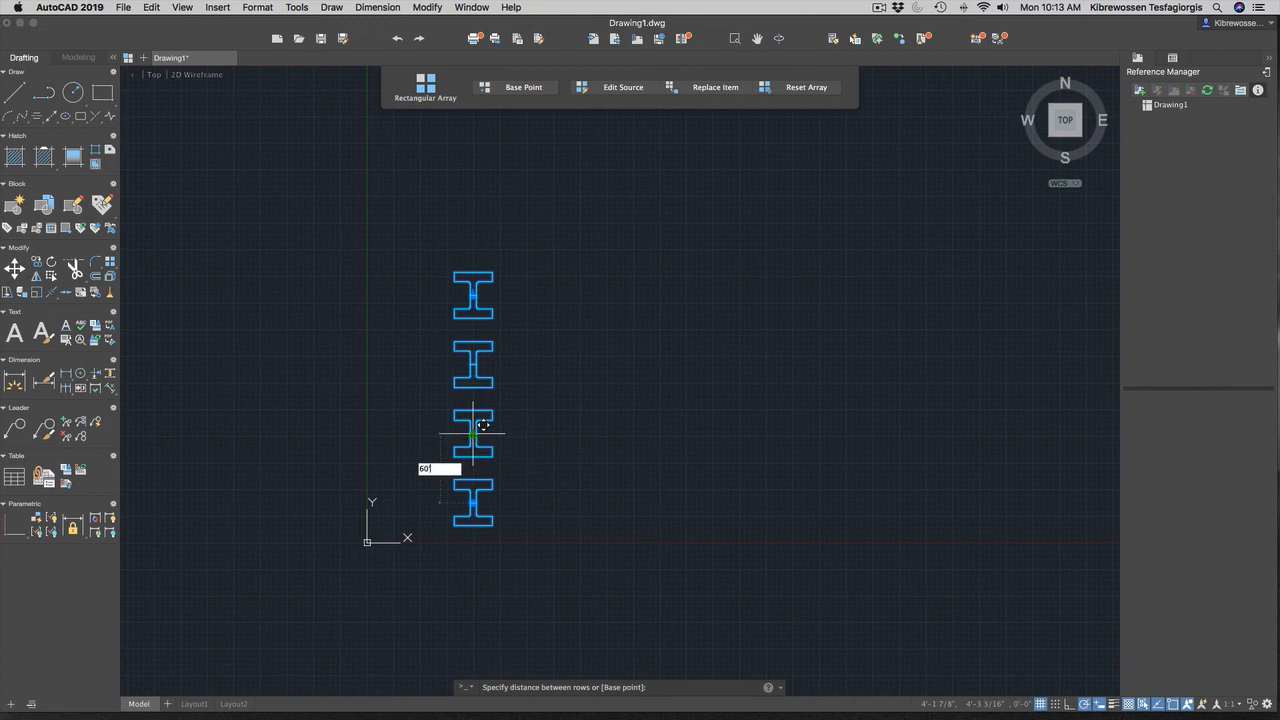
{"action": "key", "text": "Return"}
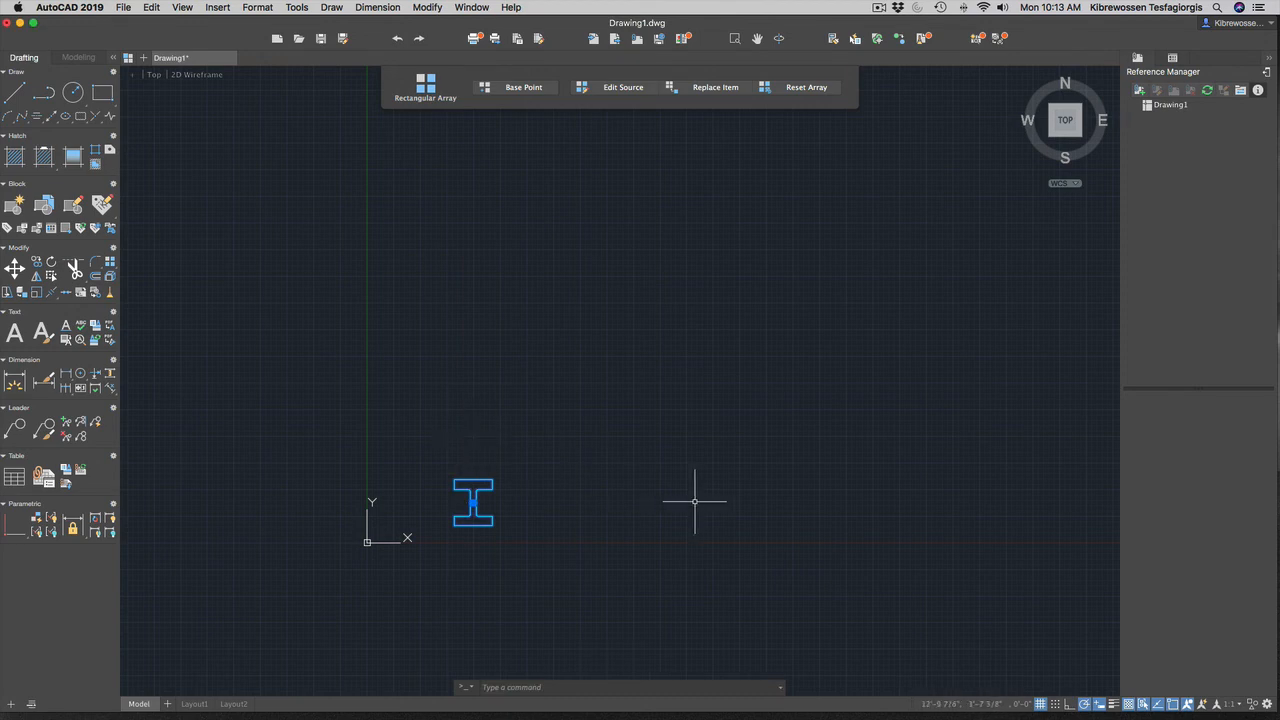
{"action": "key", "text": "Escape"}
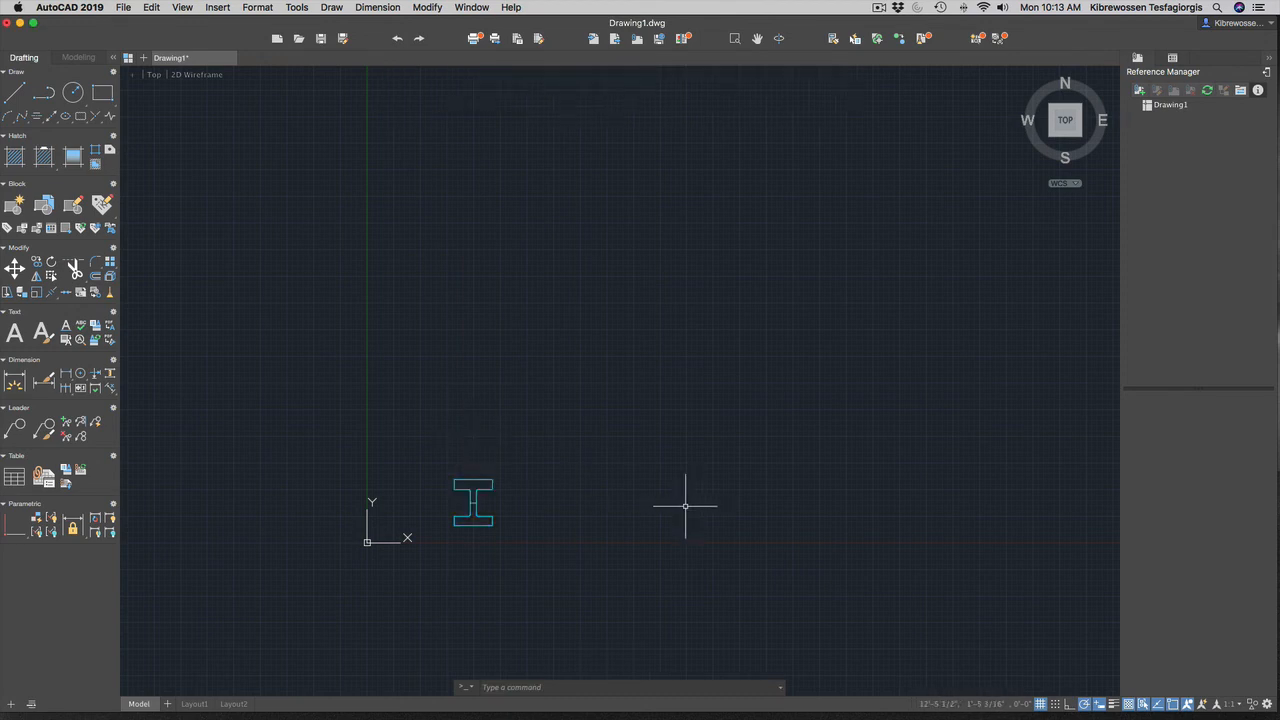
Zoom to the drawing extents and examine the layout of the I-section array, both close up and as a whole.
{"action": "type", "text": "z"}
{"action": "key", "text": "Return"}
{"action": "type", "text": "e"}
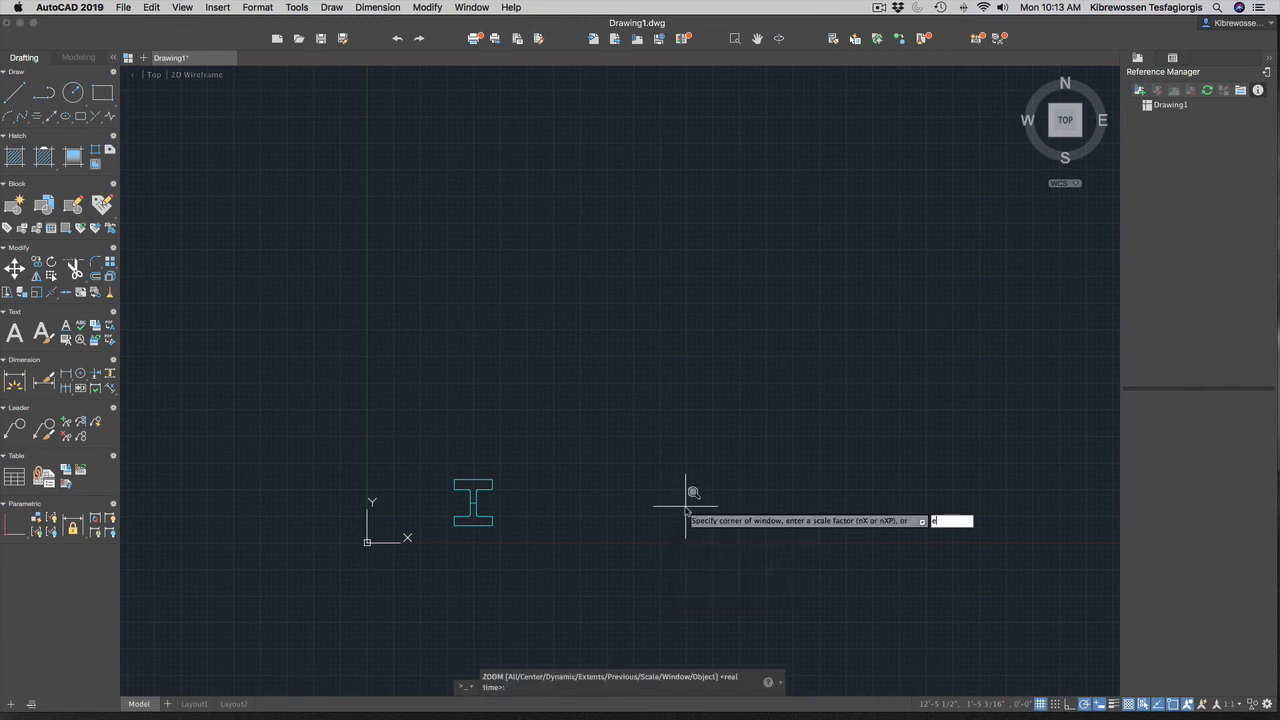
{"action": "key", "text": "Return"}
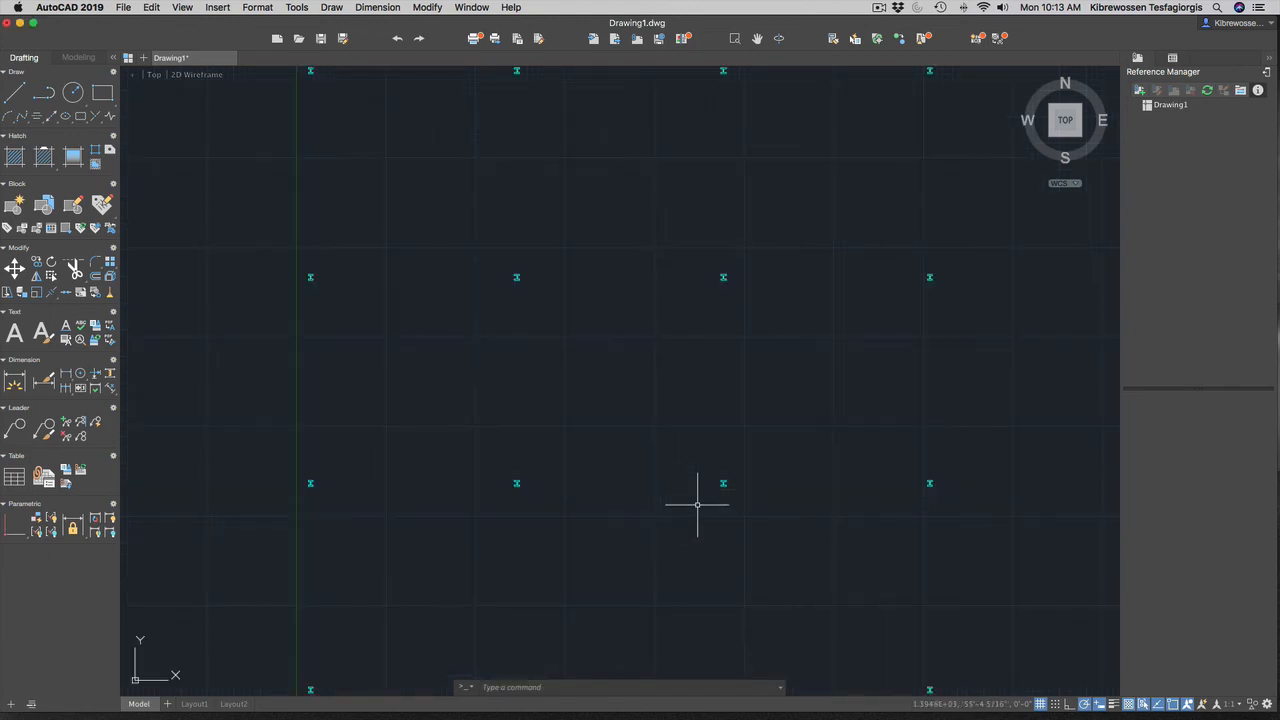
{"action": "scroll", "coordinate": [690, 497], "scroll_direction": "down", "scroll_amount": 2}
{"action": "scroll", "coordinate": [655, 592], "scroll_direction": "up", "scroll_amount": 2}
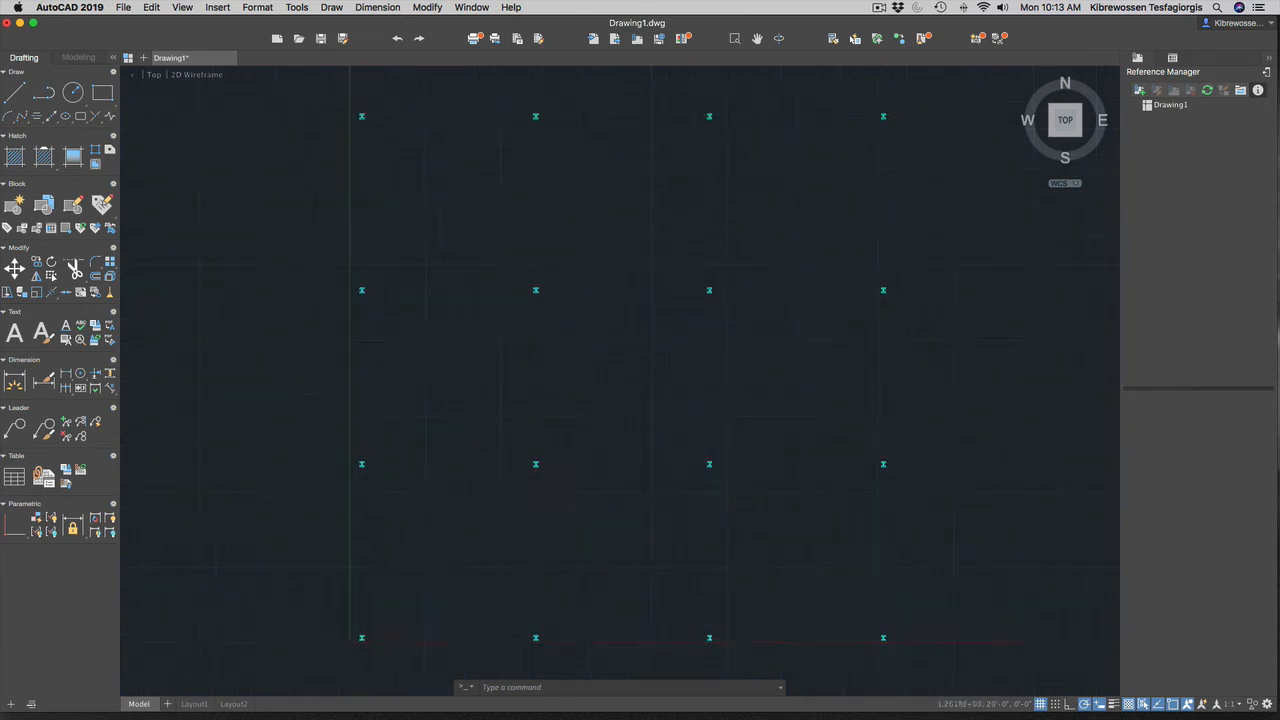
{"action": "scroll", "coordinate": [655, 588], "scroll_direction": "down", "scroll_amount": 1}
{"action": "scroll", "coordinate": [656, 583], "scroll_direction": "down", "scroll_amount": 1}
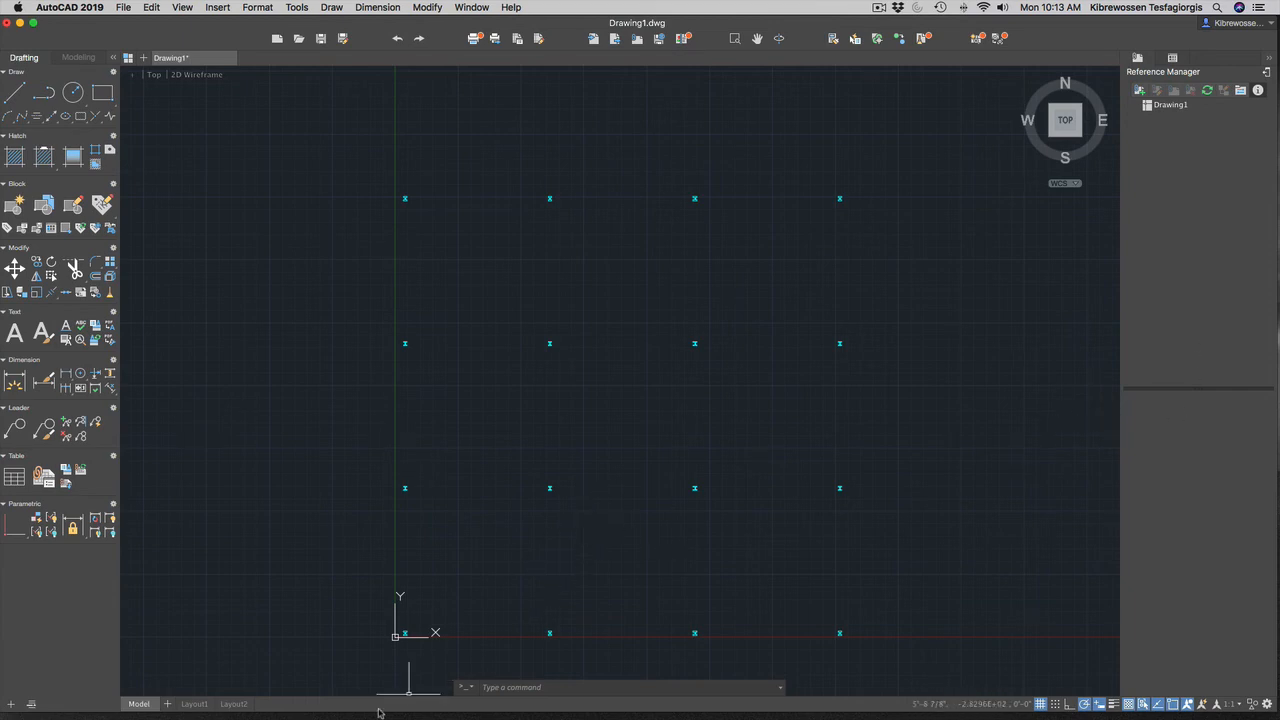
{"action": "scroll", "coordinate": [405, 668], "scroll_direction": "up", "scroll_amount": 4}
{"action": "scroll", "coordinate": [421, 571], "scroll_direction": "up", "scroll_amount": 10}
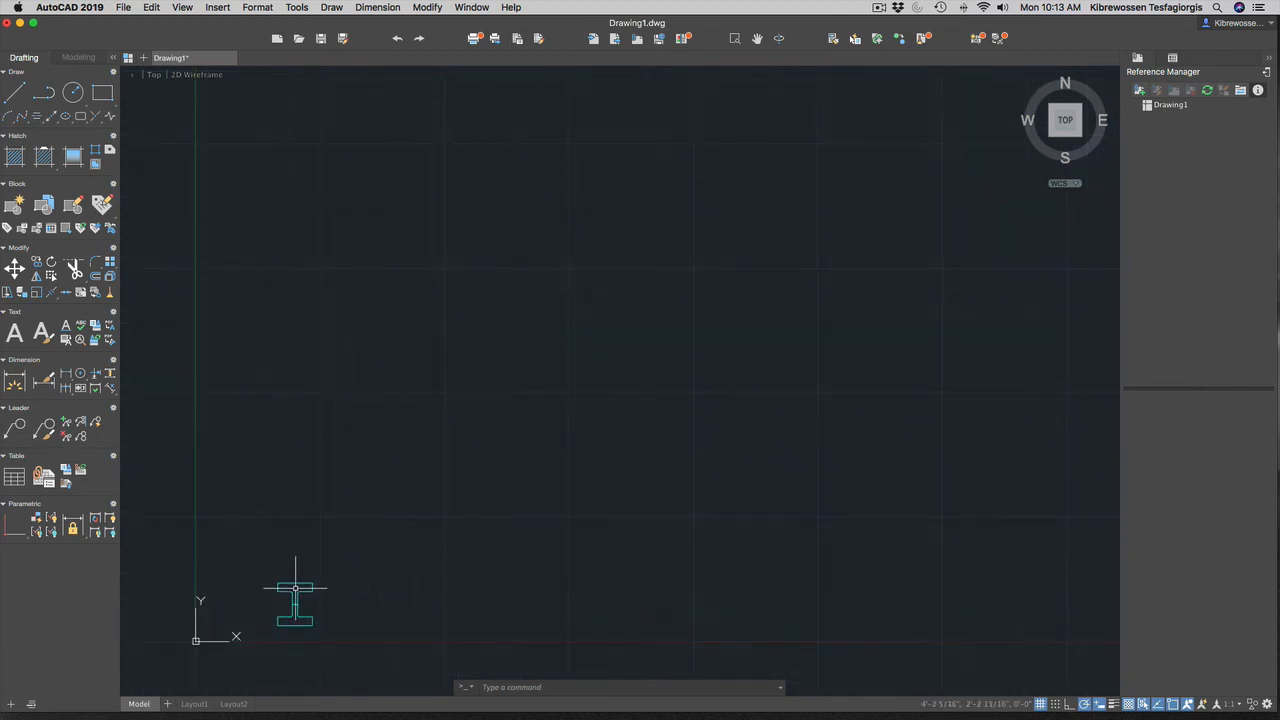
{"action": "scroll", "coordinate": [649, 547], "scroll_direction": "down", "scroll_amount": 10}
{"action": "scroll", "coordinate": [980, 523], "scroll_direction": "down", "scroll_amount": 4}
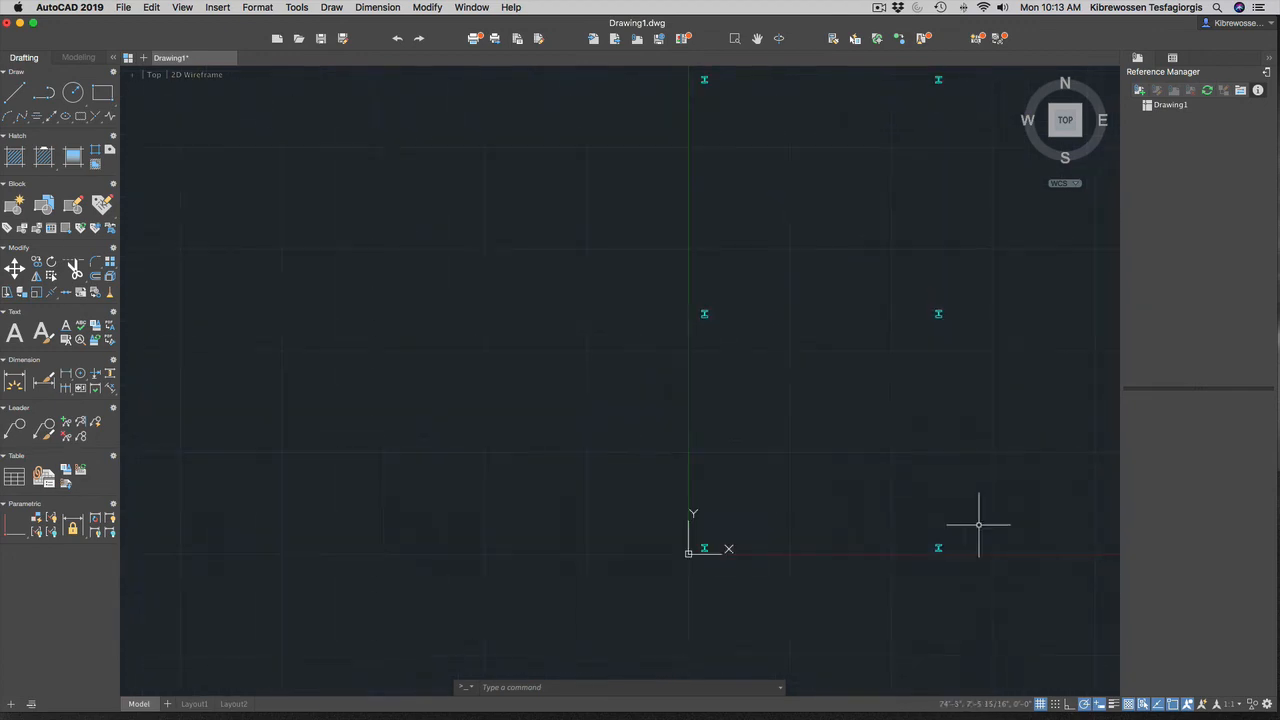
{"action": "scroll", "coordinate": [970, 456], "scroll_direction": "up", "scroll_amount": 3}
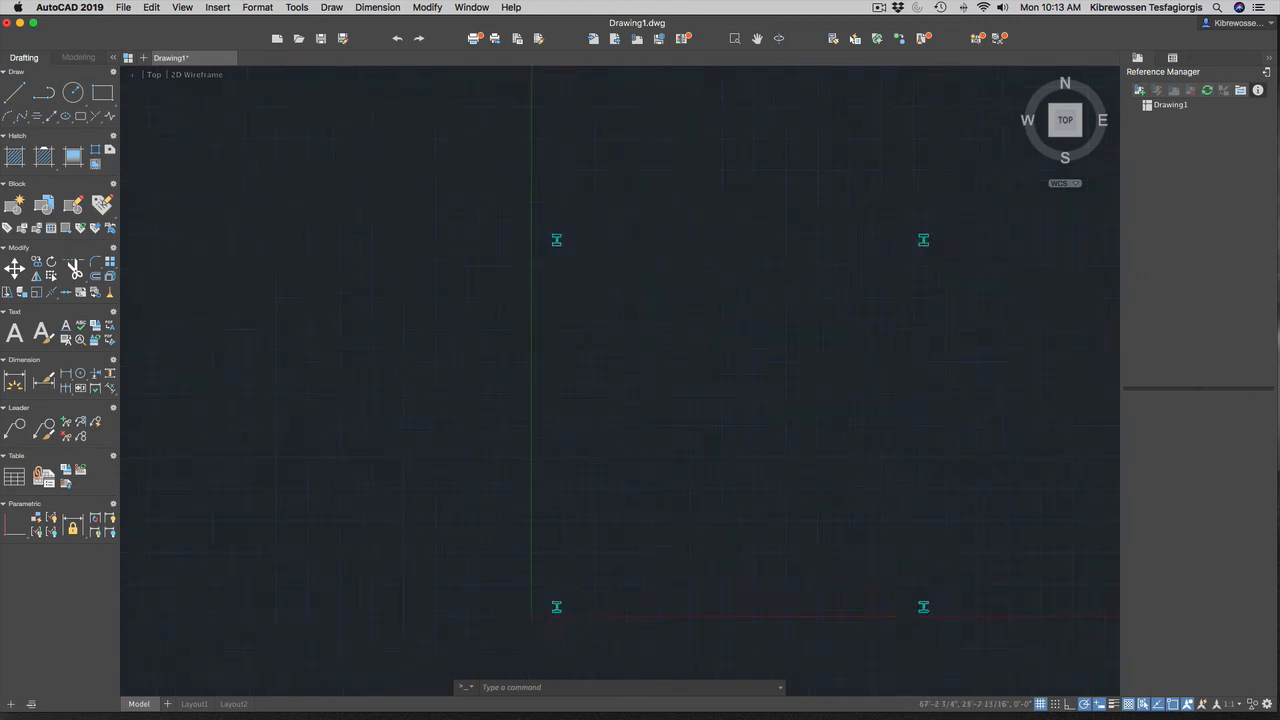
{"action": "scroll", "coordinate": [900, 458], "scroll_direction": "down", "scroll_amount": 6}
{"action": "scroll", "coordinate": [1091, 273], "scroll_direction": "up", "scroll_amount": 4}
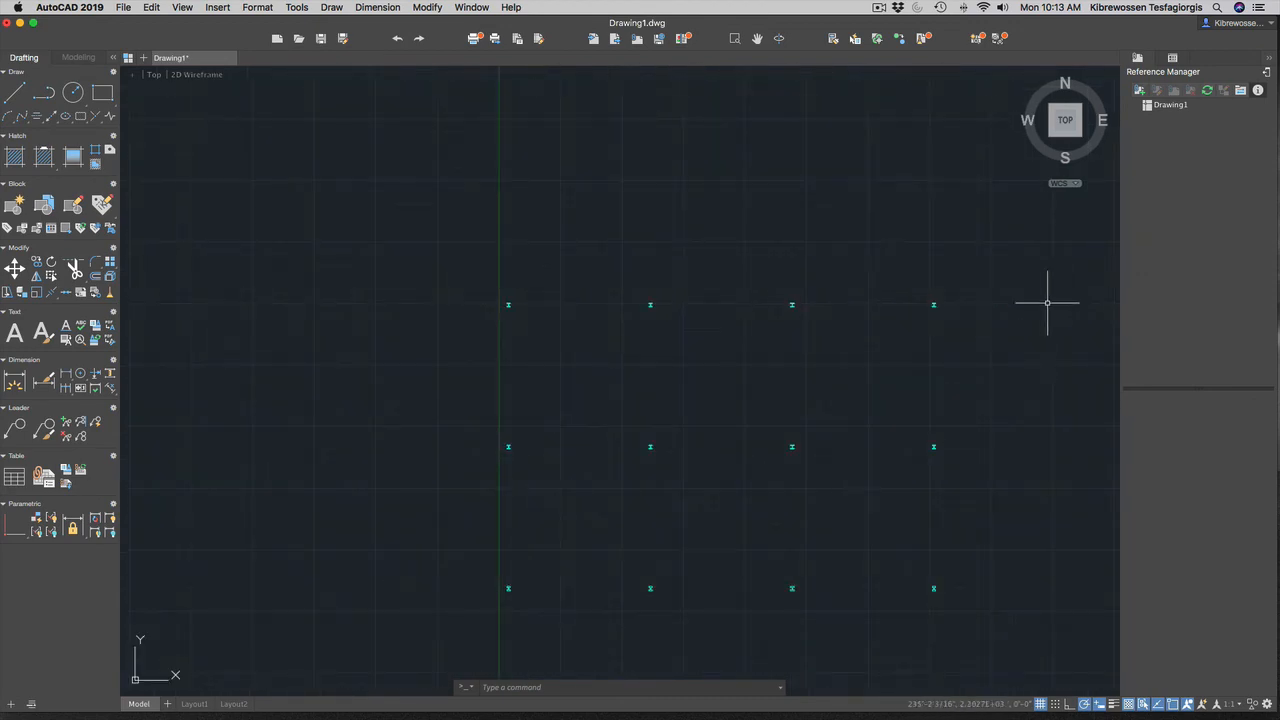
{"action": "scroll", "coordinate": [951, 497], "scroll_direction": "down", "scroll_amount": 3}
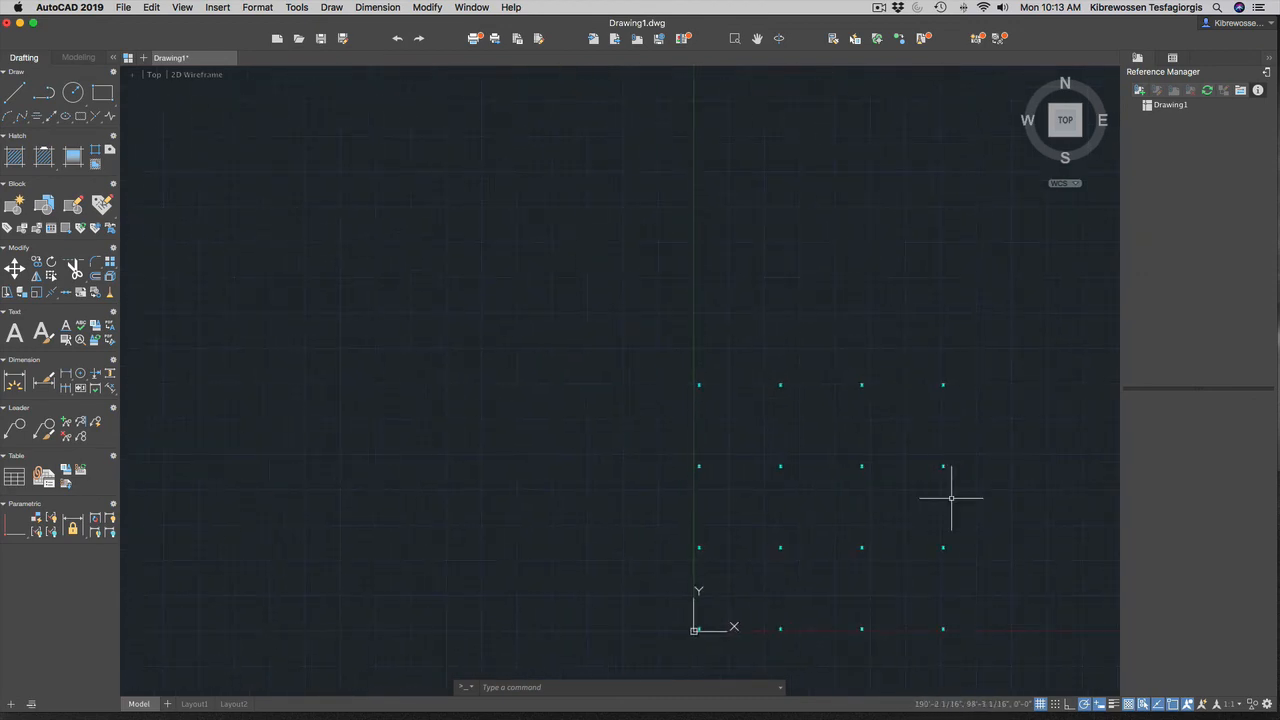
{"action": "left_click", "coordinate": [968, 393]}
{"action": "left_click", "coordinate": [963, 375]}
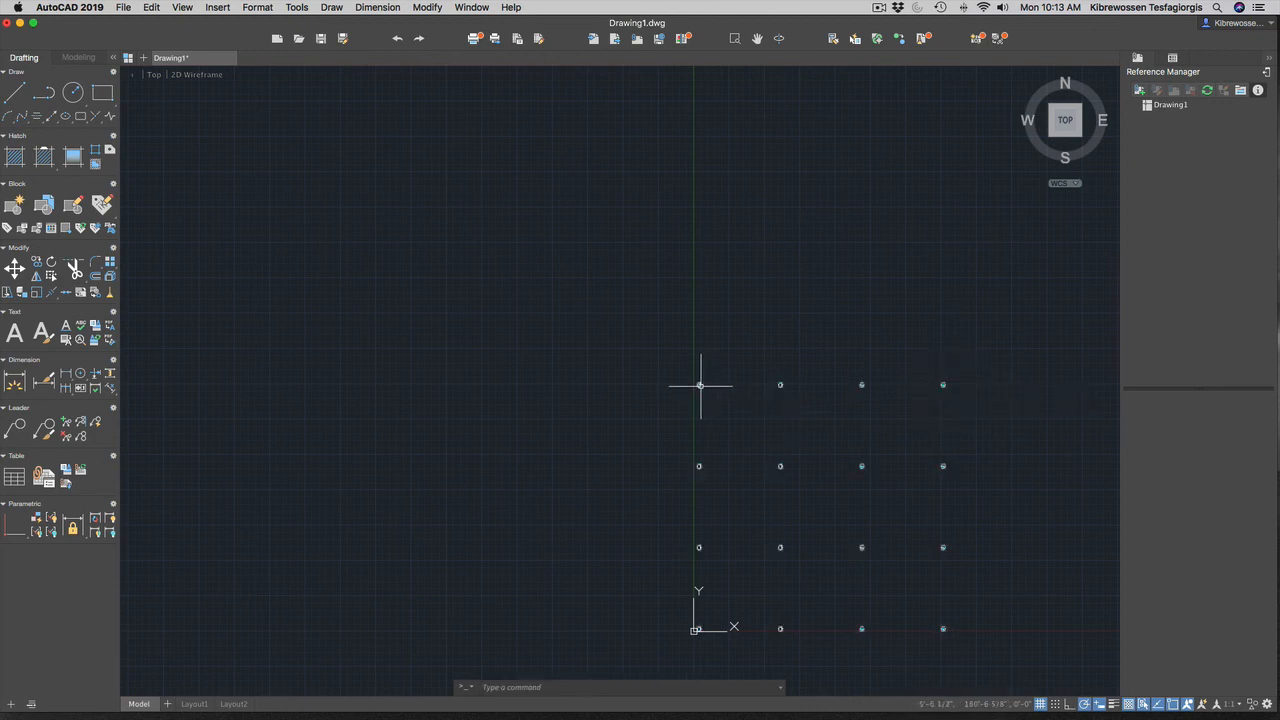
{"action": "scroll", "coordinate": [975, 558], "scroll_direction": "up", "scroll_amount": 3}
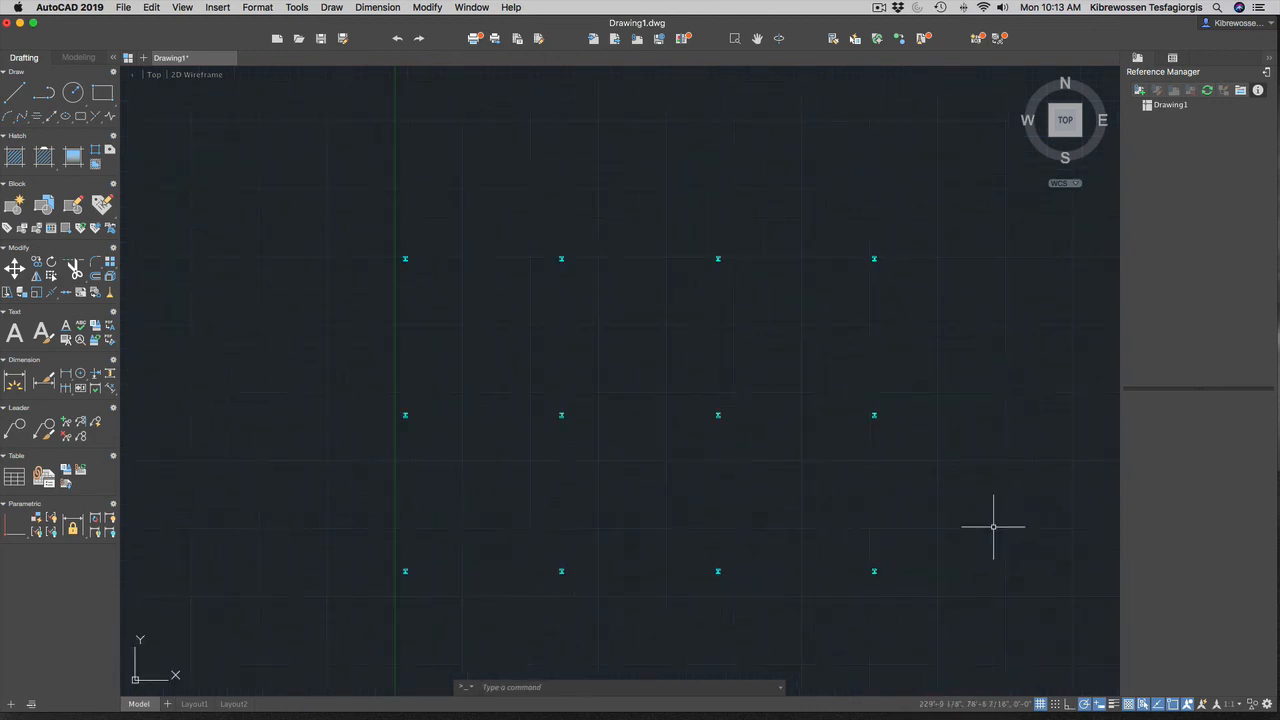
{"action": "left_click", "coordinate": [718, 258]}
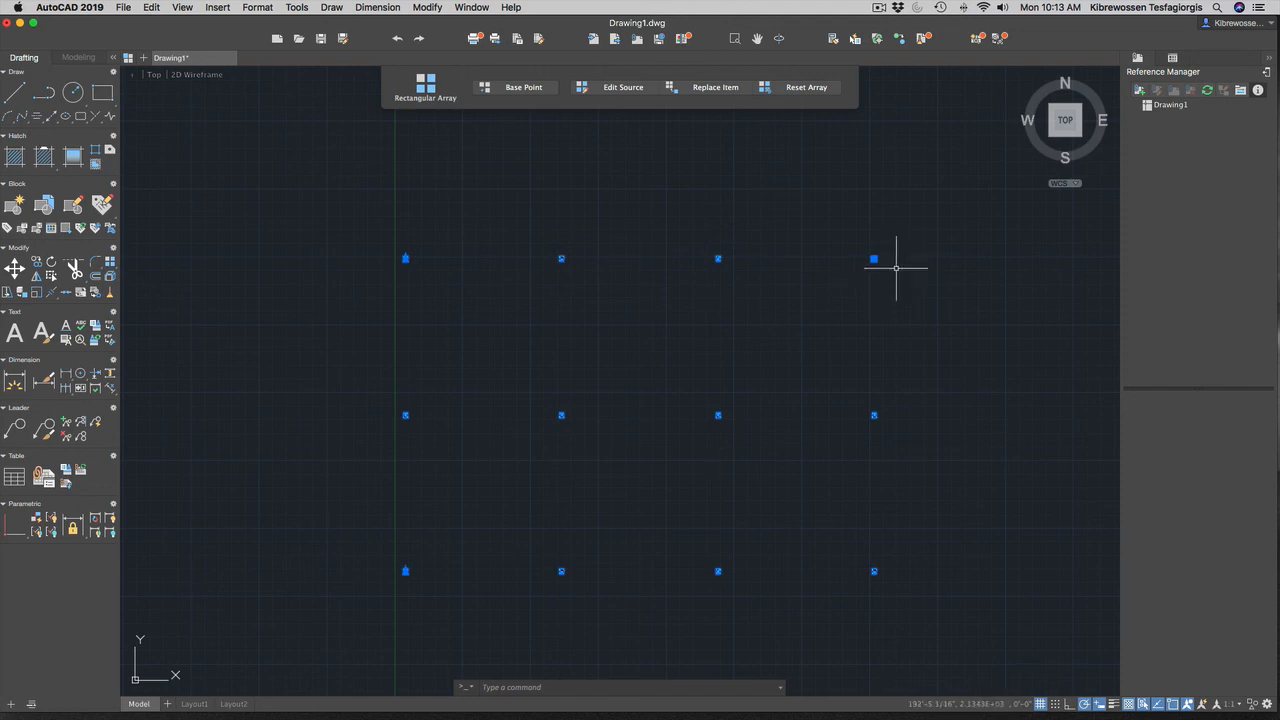
{"action": "key", "text": "Escape"}
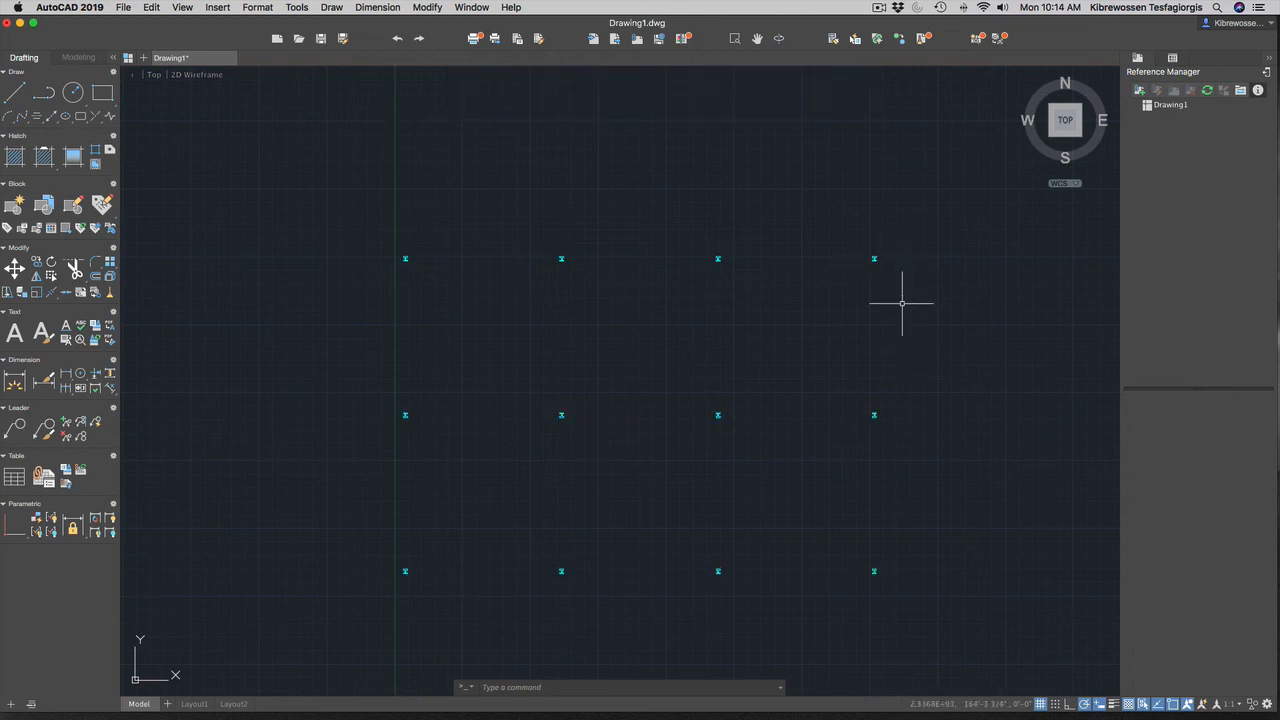
Explode the rectangular array into separate I-sections.
{"action": "type", "text": "x"}
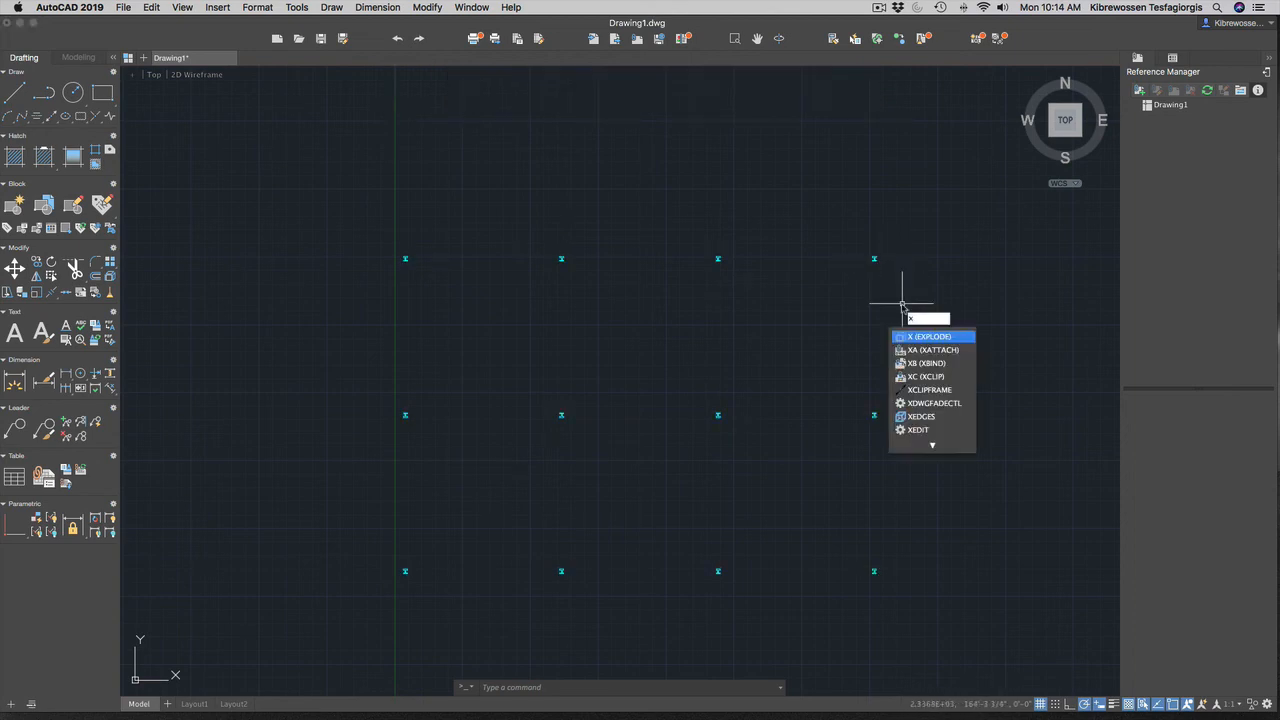
{"action": "key", "text": "Return"}
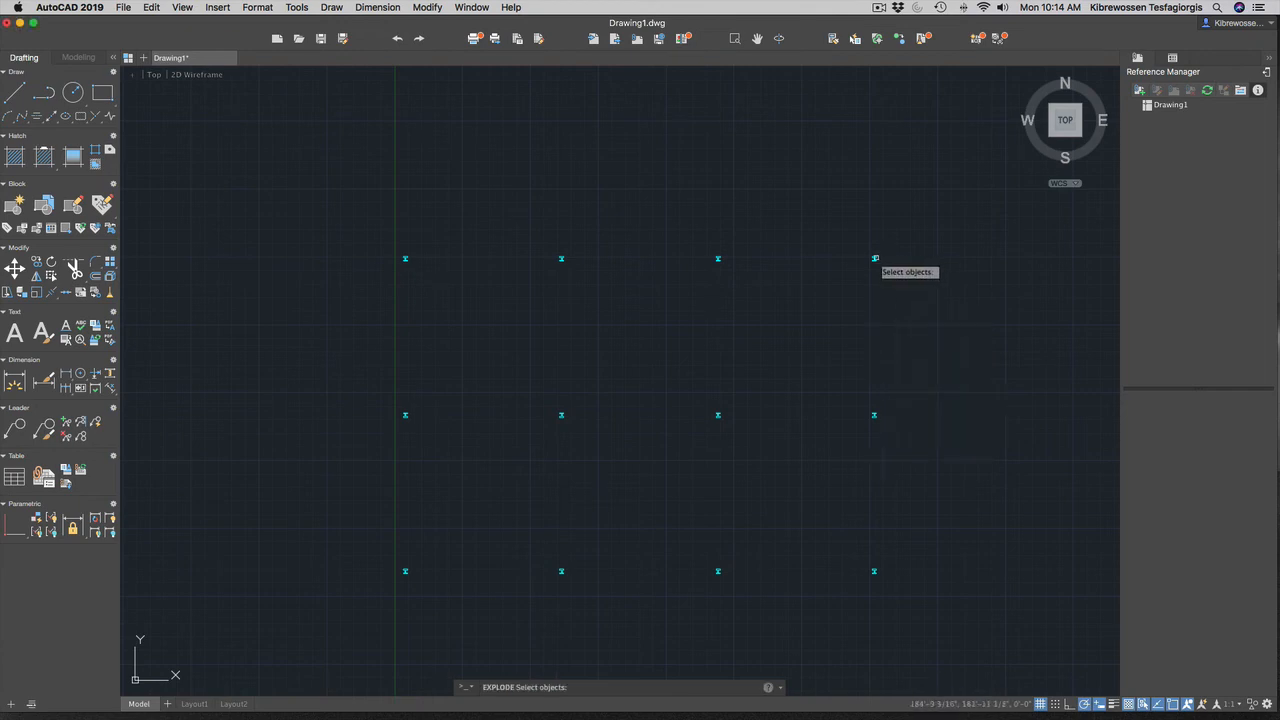
{"action": "left_click", "coordinate": [875, 259]}
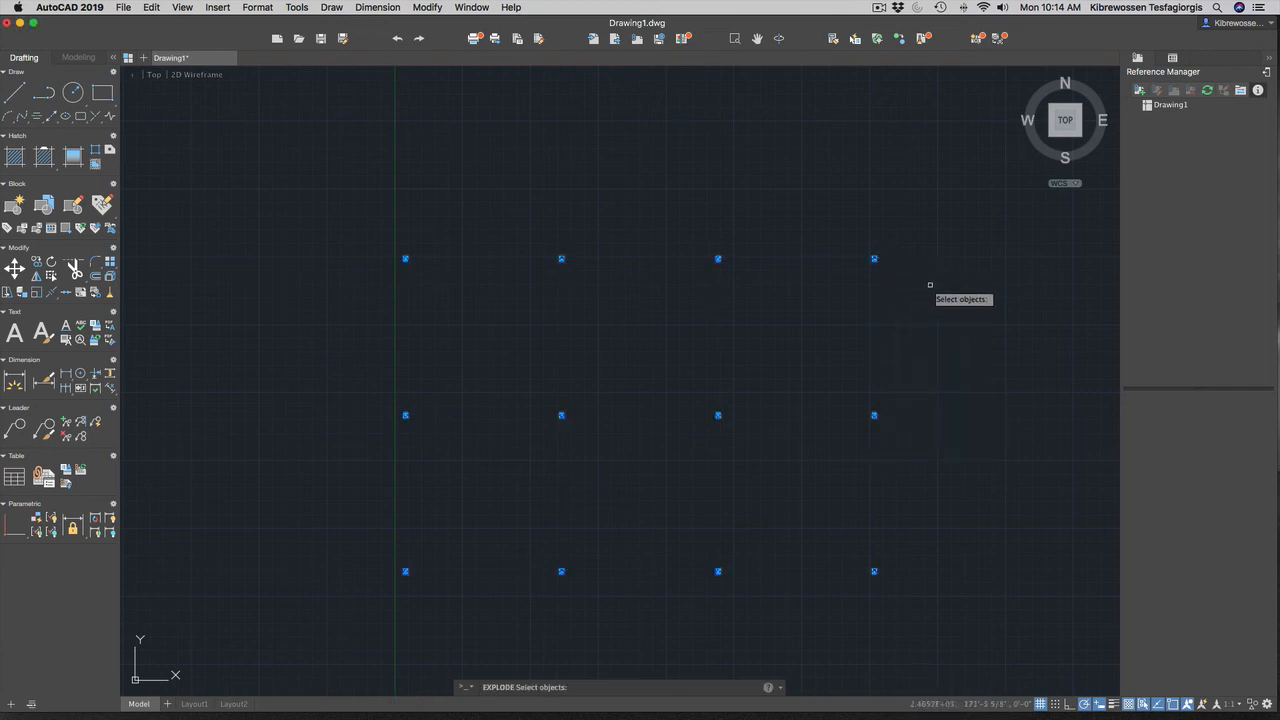
{"action": "key", "text": "Return"}
Delete the two corner I-sections at the ends of the grid's uppermost row.
{"action": "mouse_move", "coordinate": [862, 270]}
{"action": "left_mouse_down"}
{"action": "mouse_move", "coordinate": [857, 249]}
{"action": "mouse_move", "coordinate": [890, 302]}
{"action": "left_mouse_up"}
{"action": "key", "text": "Delete"}
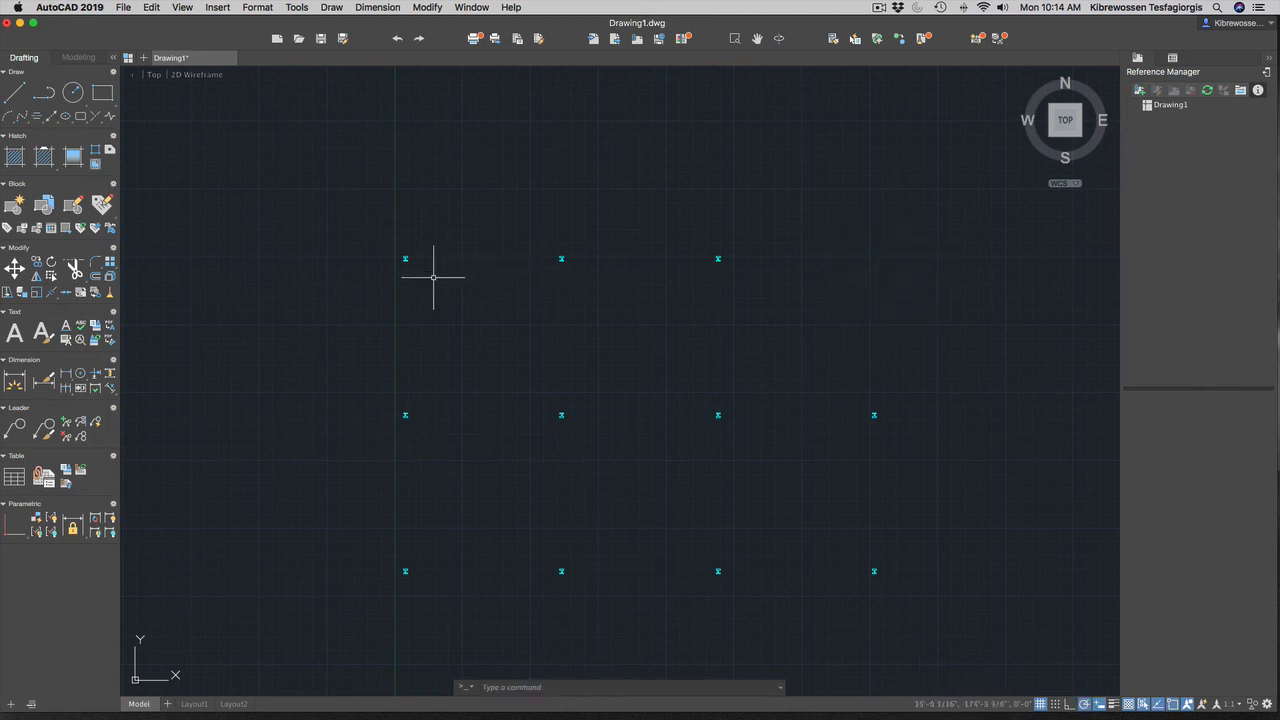
{"action": "mouse_move", "coordinate": [404, 279]}
{"action": "left_mouse_down"}
{"action": "mouse_move", "coordinate": [405, 242]}
{"action": "mouse_move", "coordinate": [414, 277]}
{"action": "left_mouse_up"}
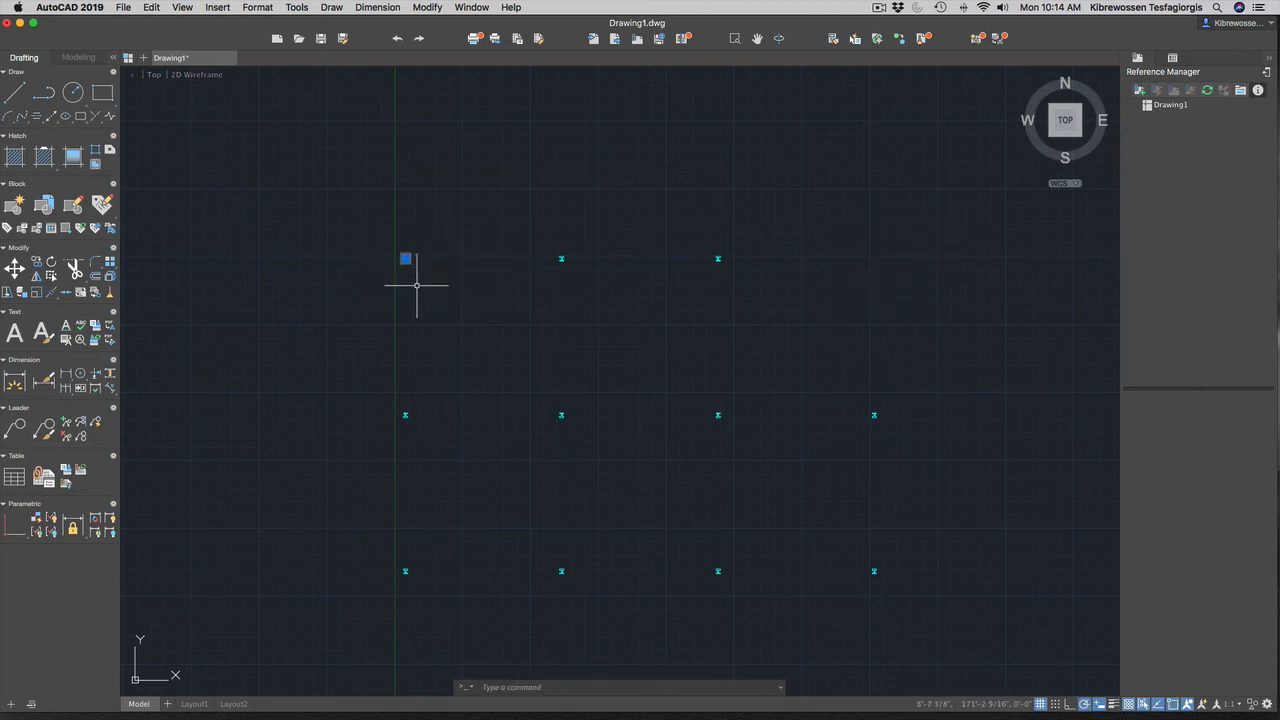
{"action": "key", "text": "Delete"}
Delete the two corner I-sections at the ends of the grid's lowest row.
{"action": "scroll", "coordinate": [454, 351], "scroll_direction": "up", "scroll_amount": 5}
{"action": "scroll", "coordinate": [471, 343], "scroll_direction": "down", "scroll_amount": 5}
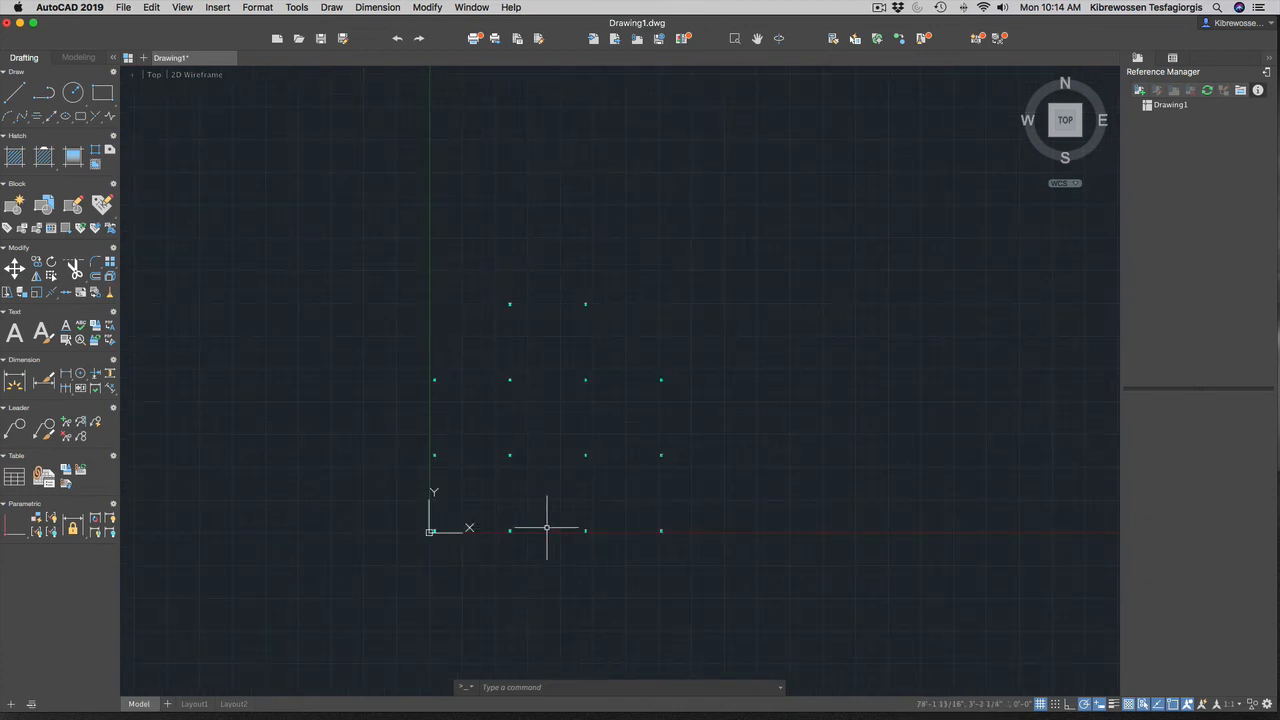
{"action": "mouse_move", "coordinate": [663, 543]}
{"action": "left_mouse_down"}
{"action": "mouse_move", "coordinate": [649, 526]}
{"action": "mouse_move", "coordinate": [680, 543]}
{"action": "left_mouse_up"}
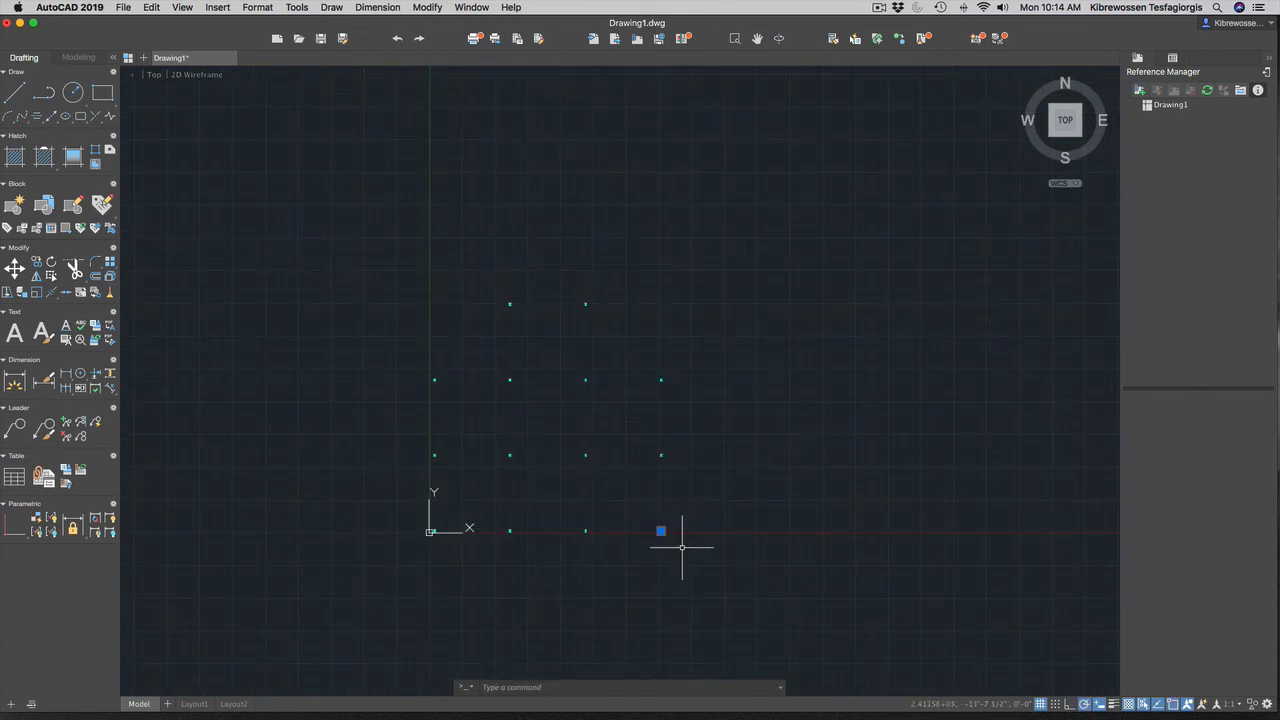
{"action": "key", "text": "Delete"}
{"action": "mouse_move", "coordinate": [429, 523]}
{"action": "left_mouse_down"}
{"action": "mouse_move", "coordinate": [425, 545]}
{"action": "mouse_move", "coordinate": [440, 556]}
{"action": "left_mouse_up"}
{"action": "key", "text": "Delete"}
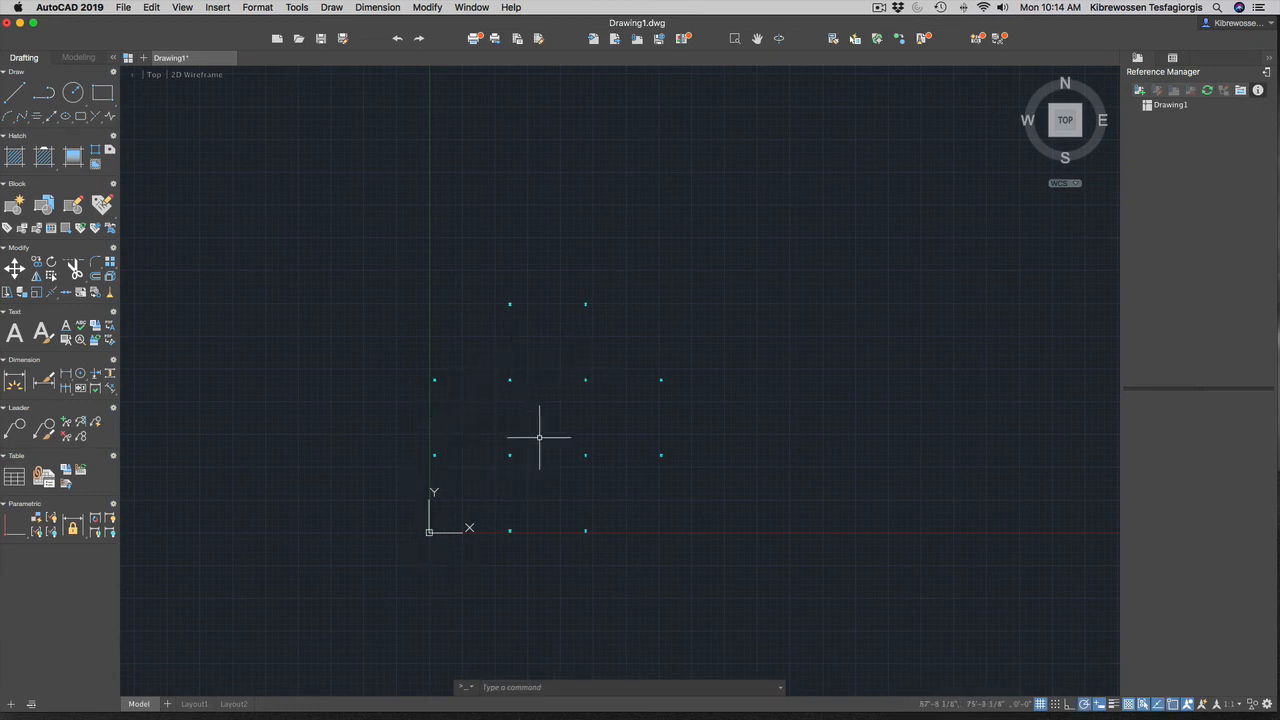
Undock and close the Reference Manager palette, and collapse the Content palette to the window edge.
{"action": "type", "text": "l"}
{"action": "key", "text": "Return"}
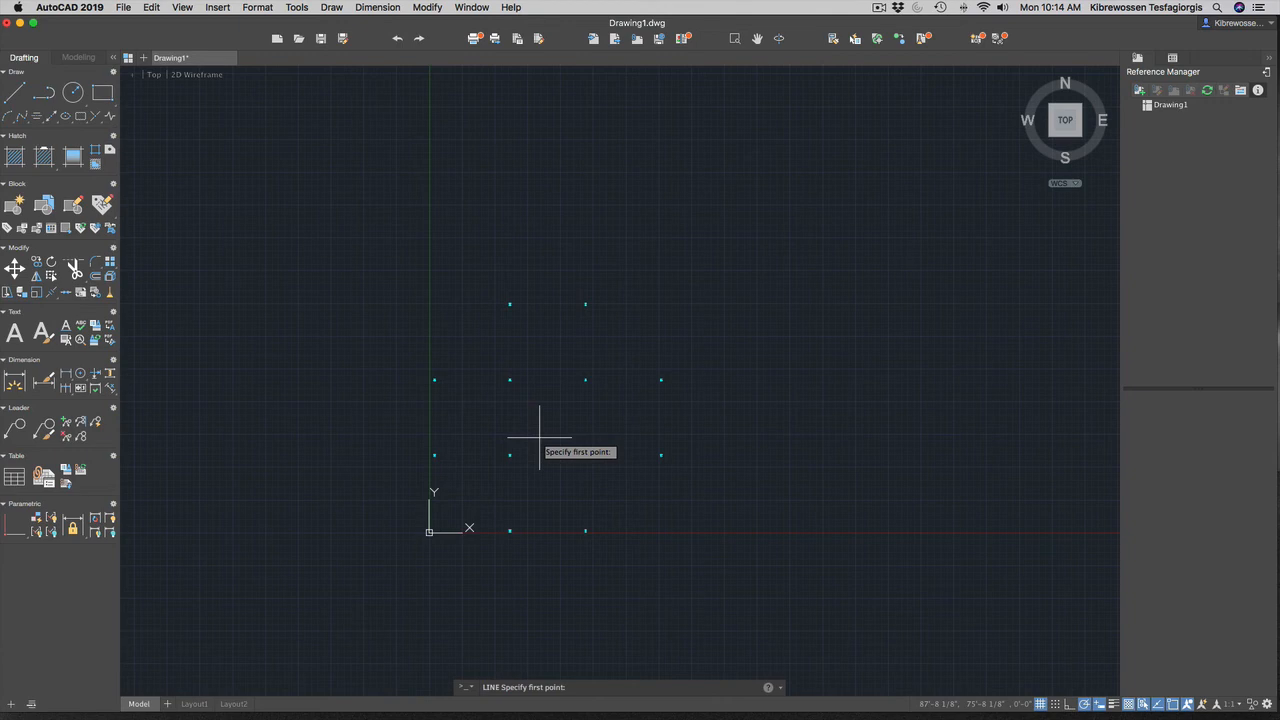
{"action": "left_click", "coordinate": [1266, 74]}
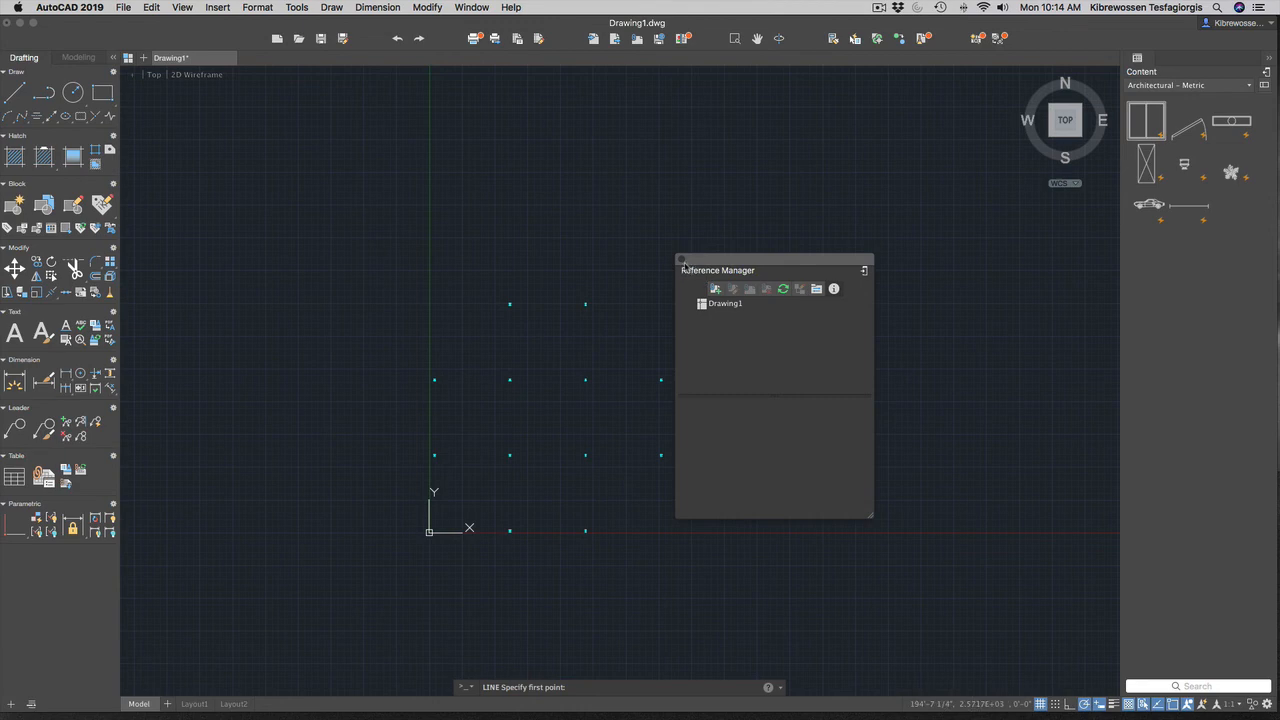
{"action": "left_click", "coordinate": [681, 259]}
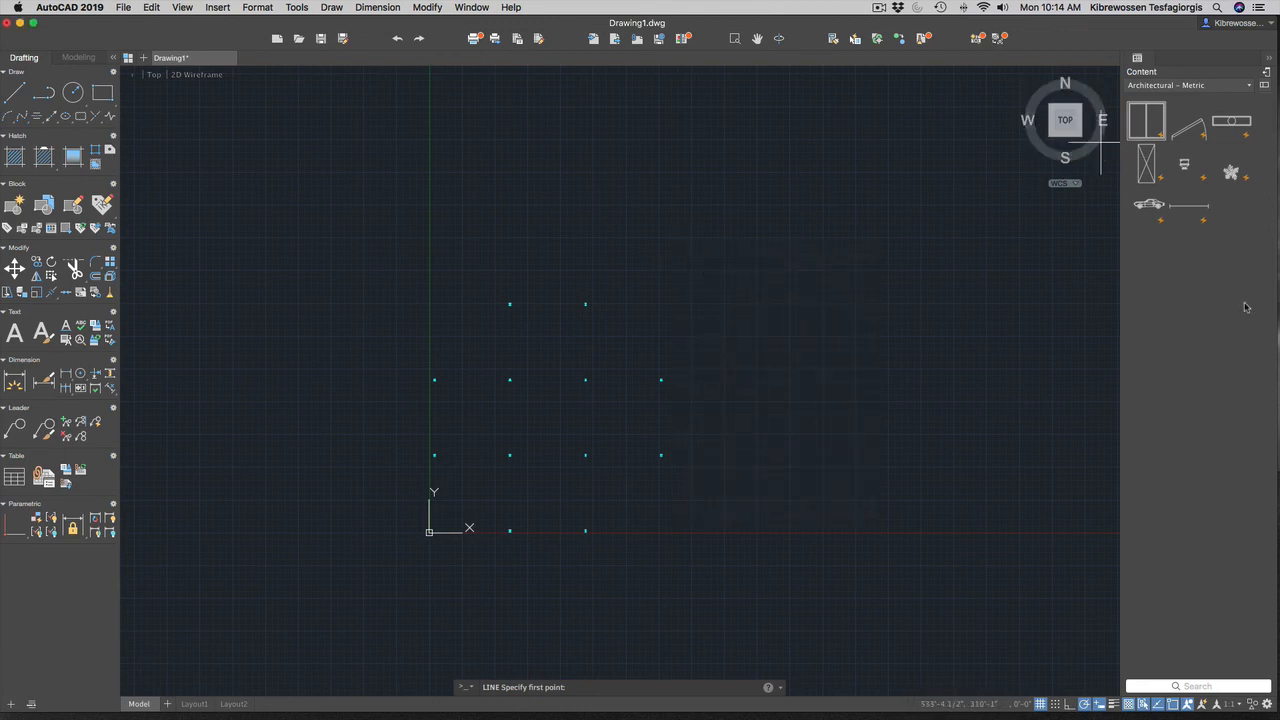
{"action": "left_click", "coordinate": [1268, 67]}
{"action": "left_click", "coordinate": [1272, 368]}
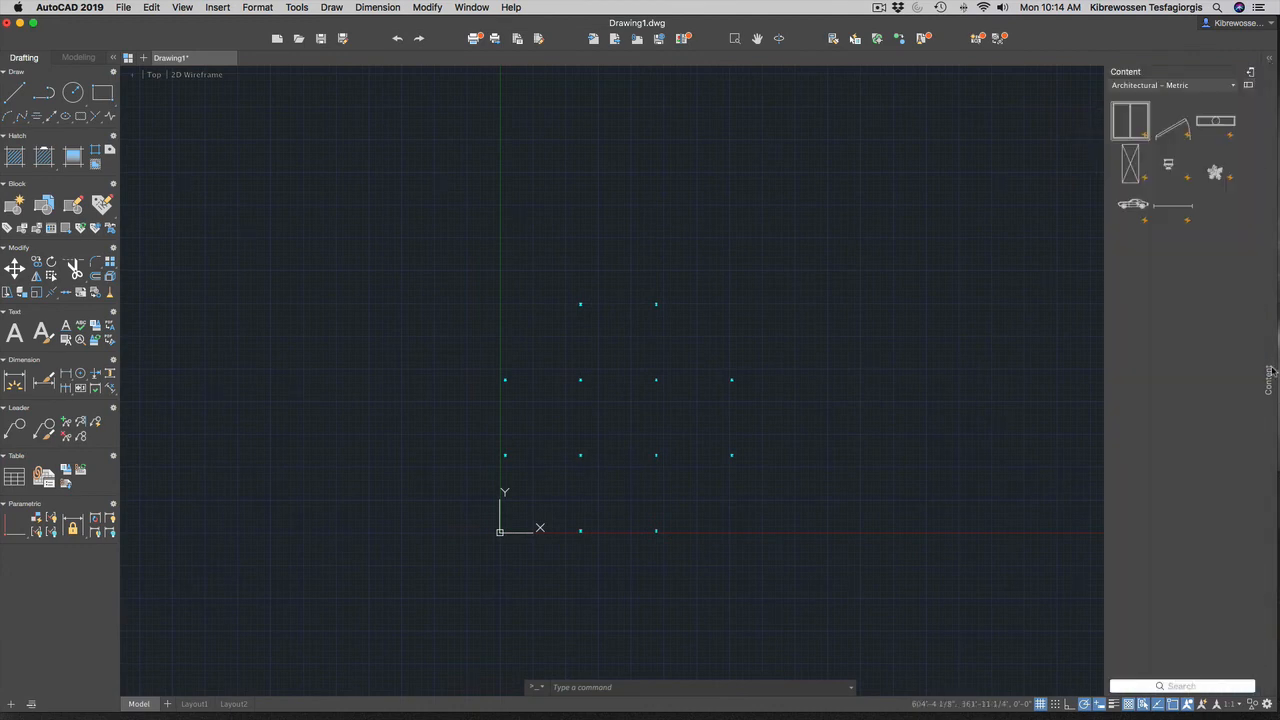
Open the Layers palette with the LAYER command, dock it, and make A-OBJC the current layer.
{"action": "left_click", "coordinate": [614, 690]}
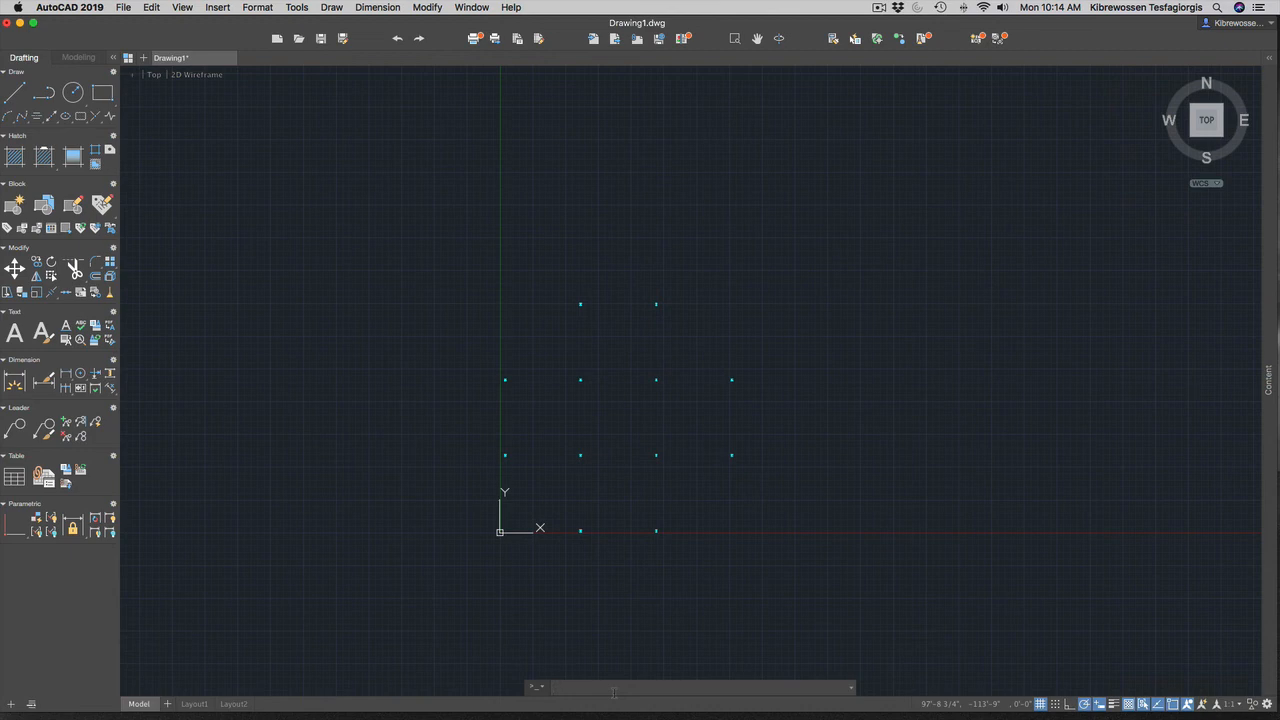
{"action": "type", "text": "layer"}
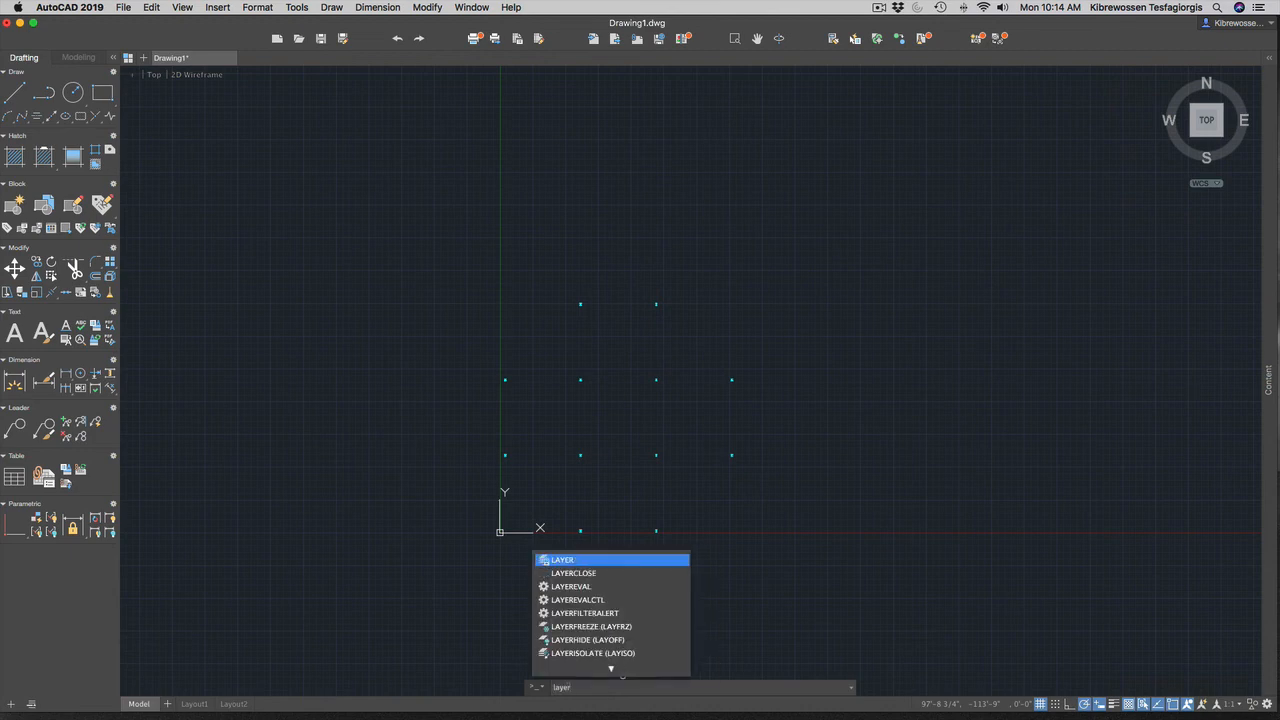
{"action": "key", "text": "Return"}
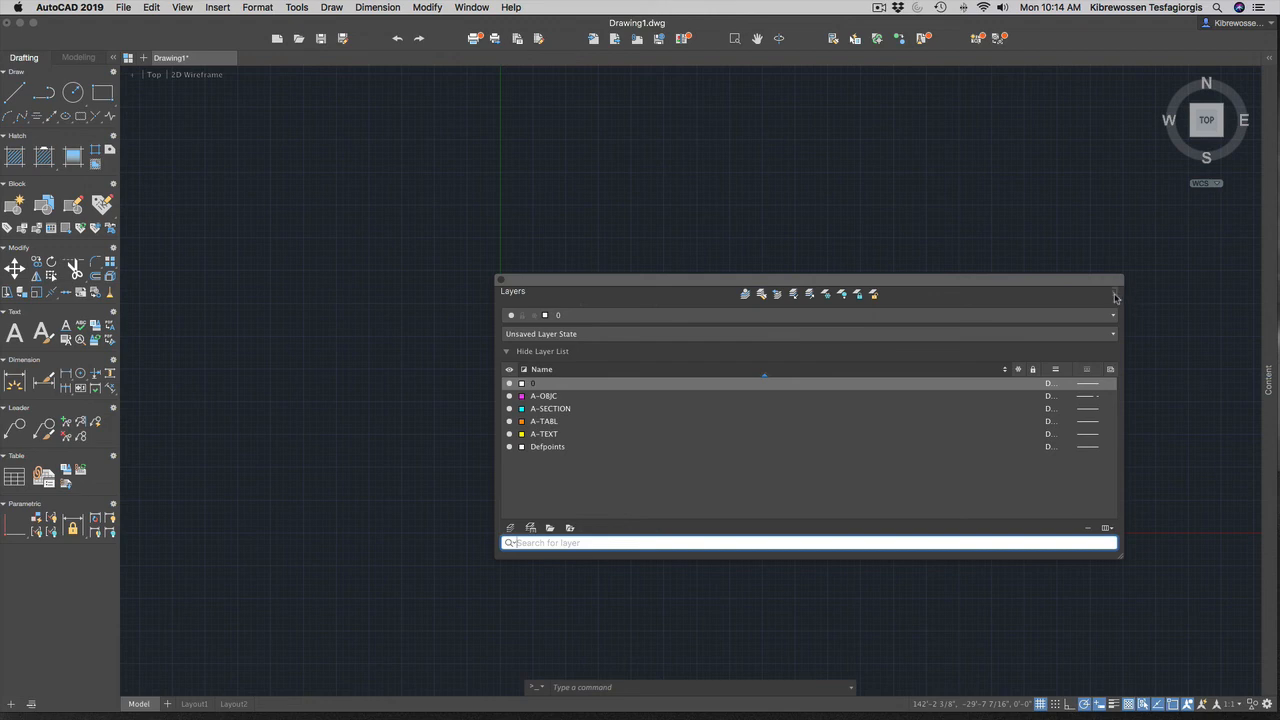
{"action": "left_click", "coordinate": [1115, 297]}
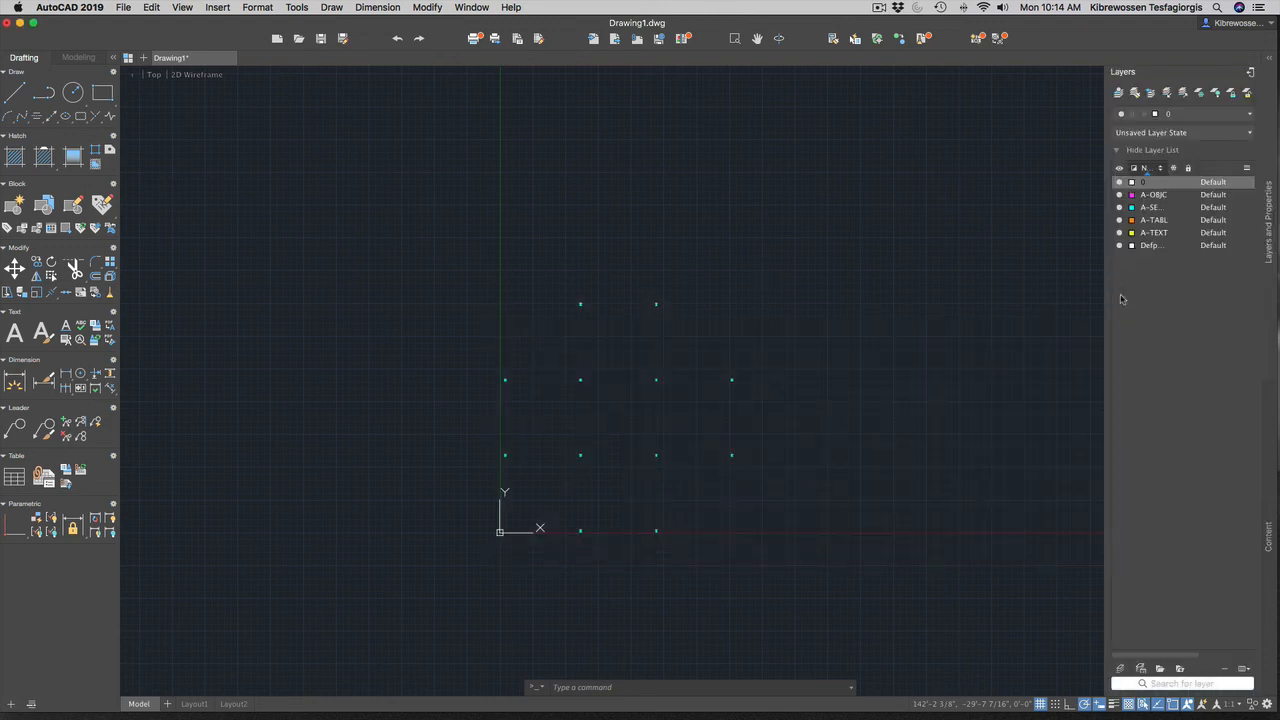
{"action": "left_click", "coordinate": [1197, 119]}
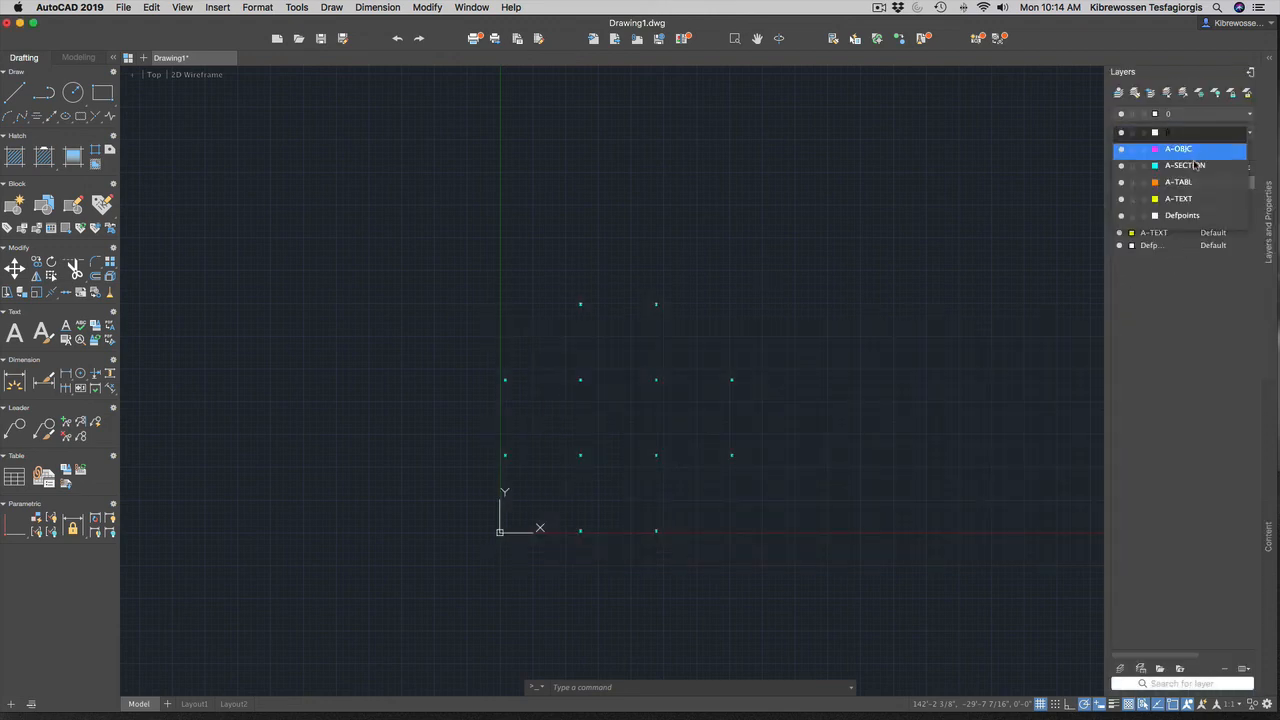
{"action": "left_click", "coordinate": [1193, 149]}
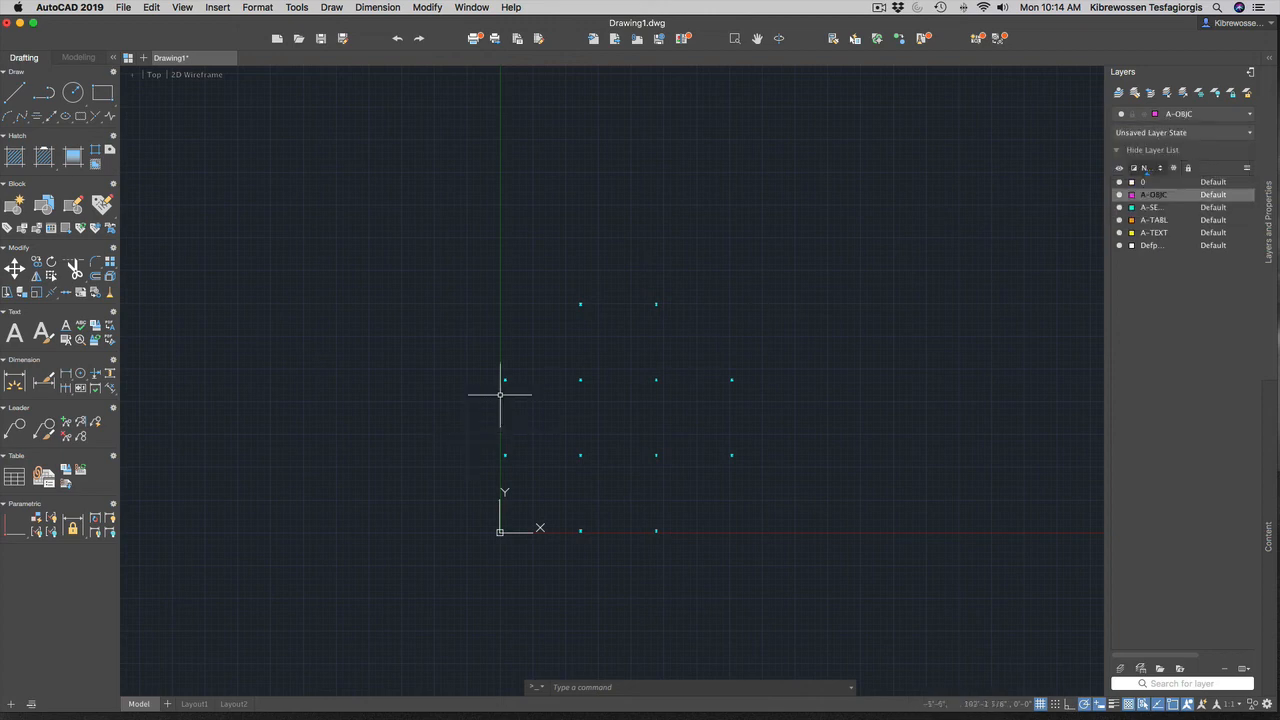
Draw a diagonal line from the web centre of the second row's leftmost I-section to that of the uppermost row's left I-section.
{"action": "scroll", "coordinate": [540, 365], "scroll_direction": "up", "scroll_amount": 2}
{"action": "scroll", "coordinate": [529, 357], "scroll_direction": "up", "scroll_amount": 3}
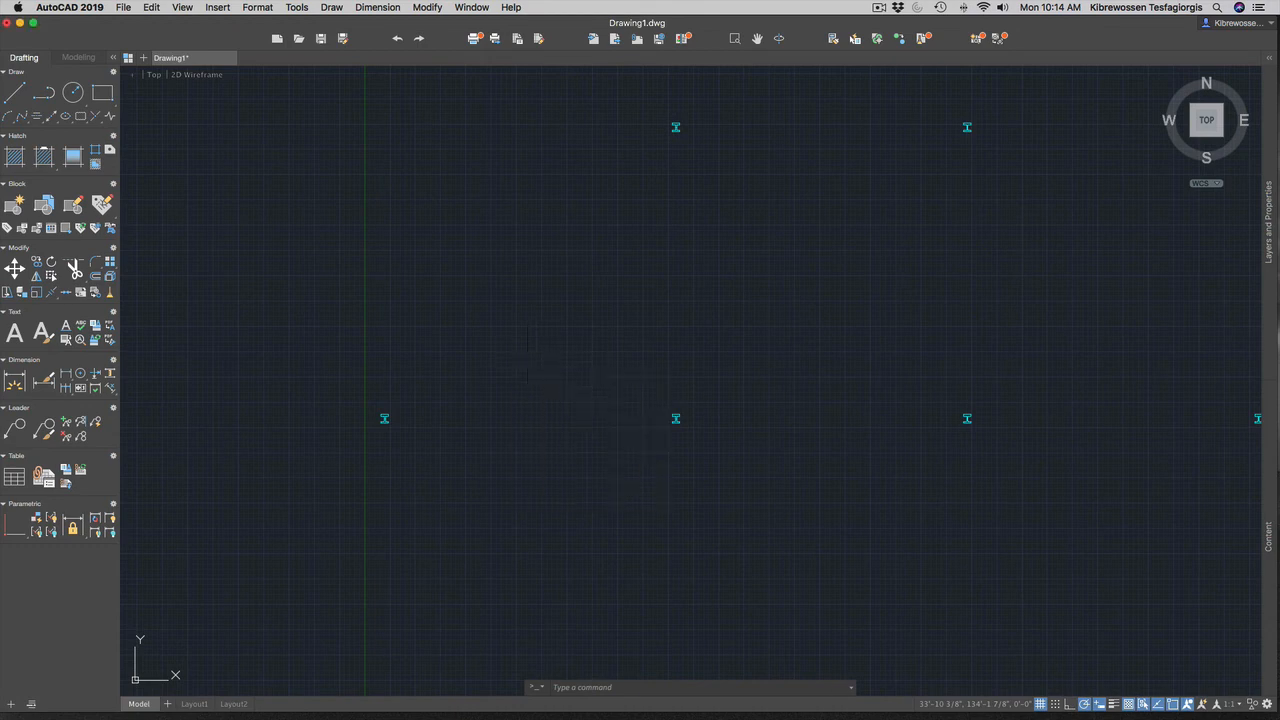
{"action": "scroll", "coordinate": [377, 413], "scroll_direction": "up", "scroll_amount": 10}
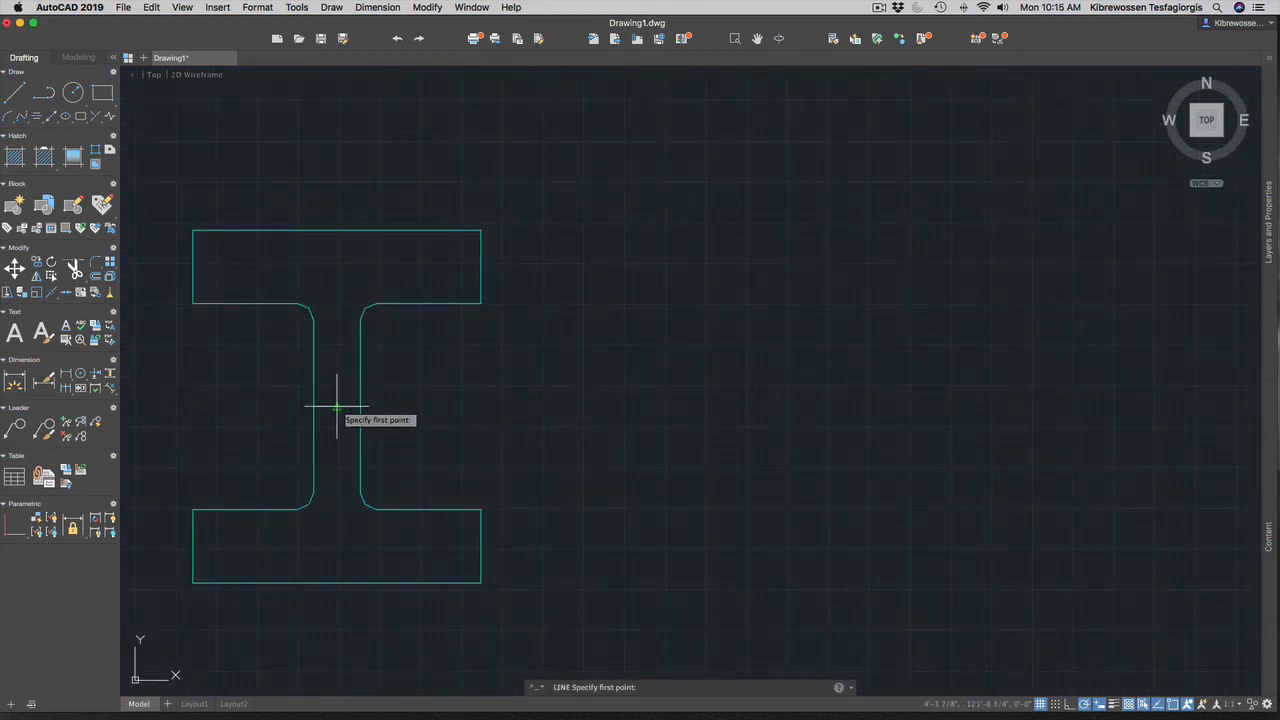
{"action": "left_click", "coordinate": [355, 407]}
{"action": "scroll", "coordinate": [629, 334], "scroll_direction": "down", "scroll_amount": 10}
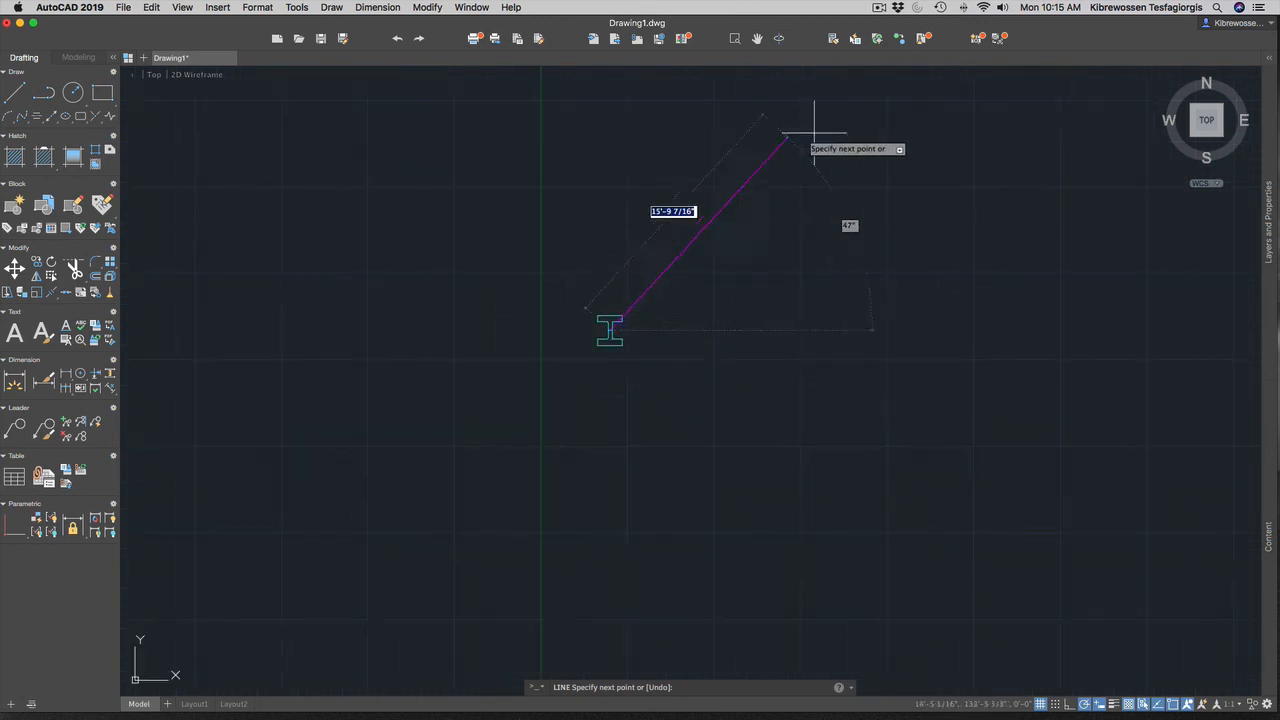
{"action": "scroll", "coordinate": [820, 128], "scroll_direction": "down", "scroll_amount": 10}
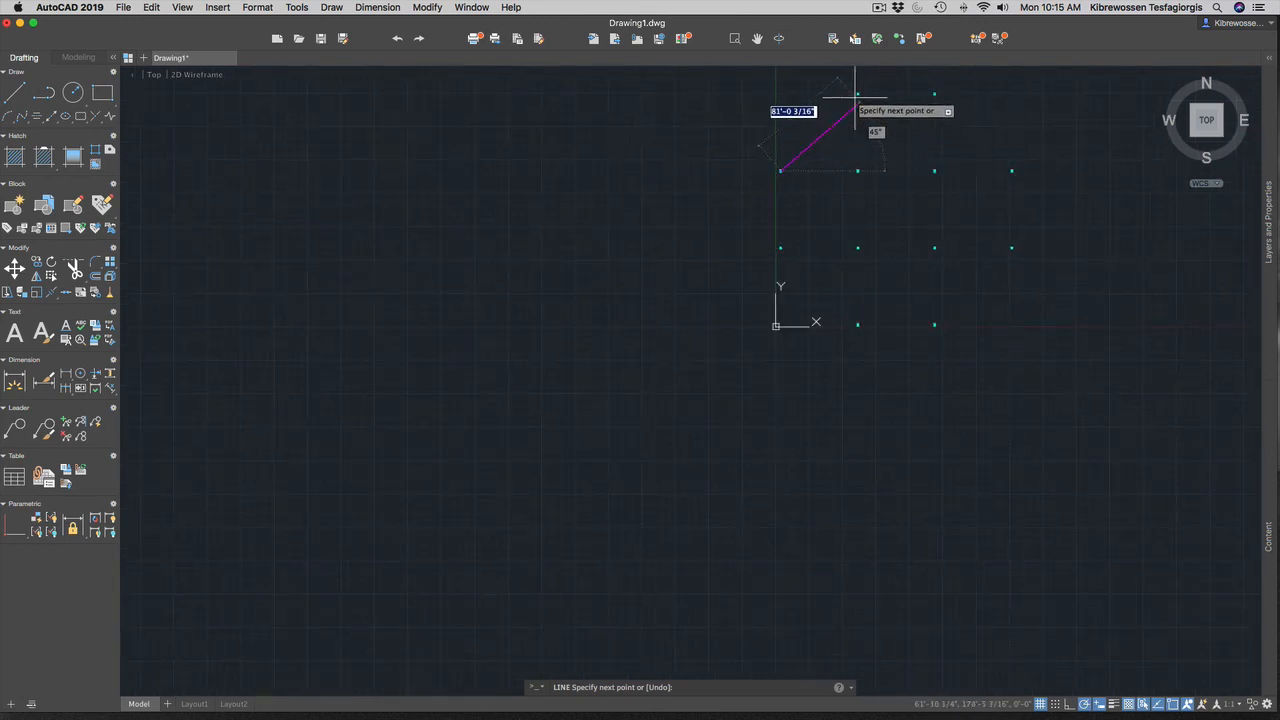
{"action": "scroll", "coordinate": [855, 97], "scroll_direction": "up", "scroll_amount": 10}
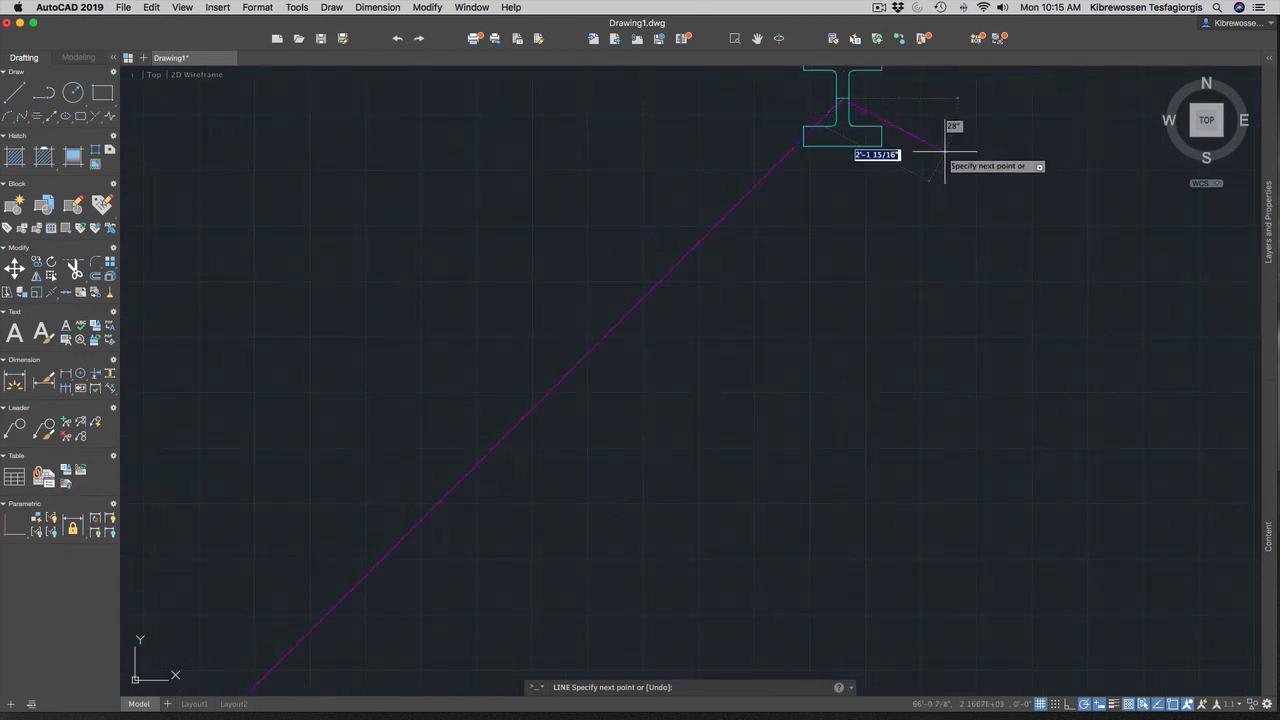
Continue the line horizontally to the web centre of the other I-section in the uppermost row.
{"action": "scroll", "coordinate": [945, 152], "scroll_direction": "down", "scroll_amount": 5}
{"action": "scroll", "coordinate": [1006, 194], "scroll_direction": "down", "scroll_amount": 5}
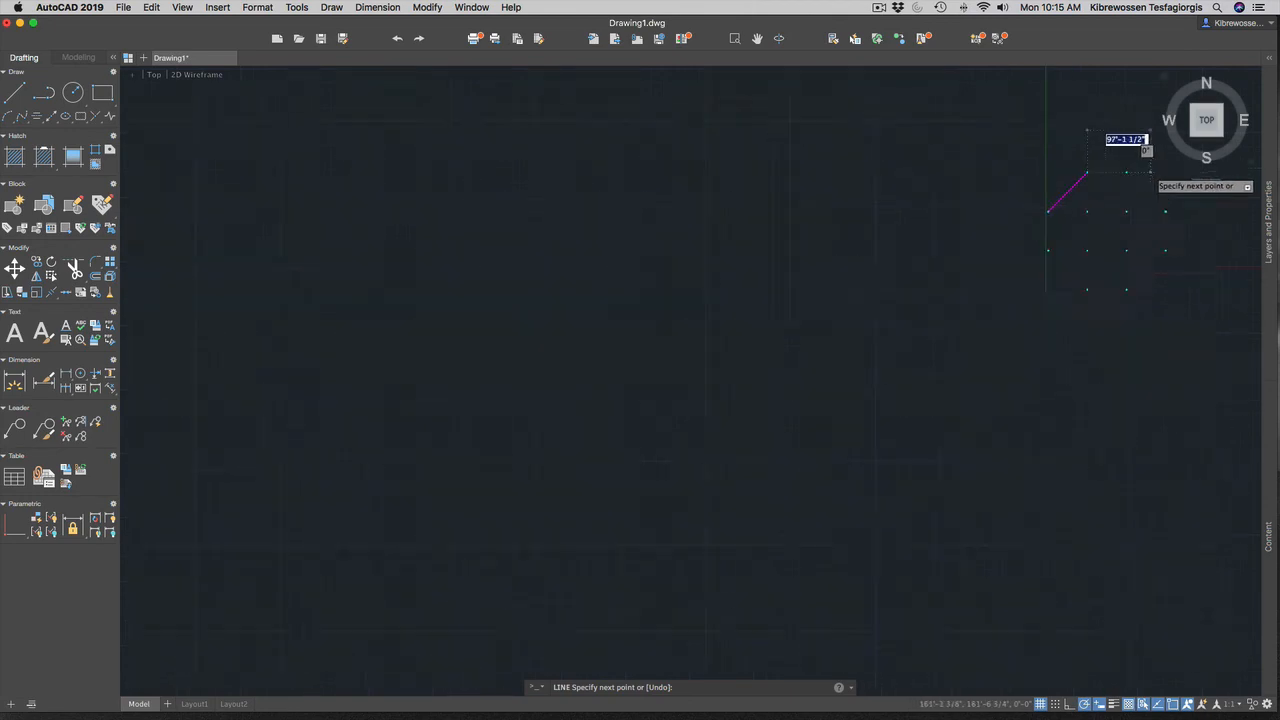
{"action": "scroll", "coordinate": [1155, 175], "scroll_direction": "up", "scroll_amount": 10}
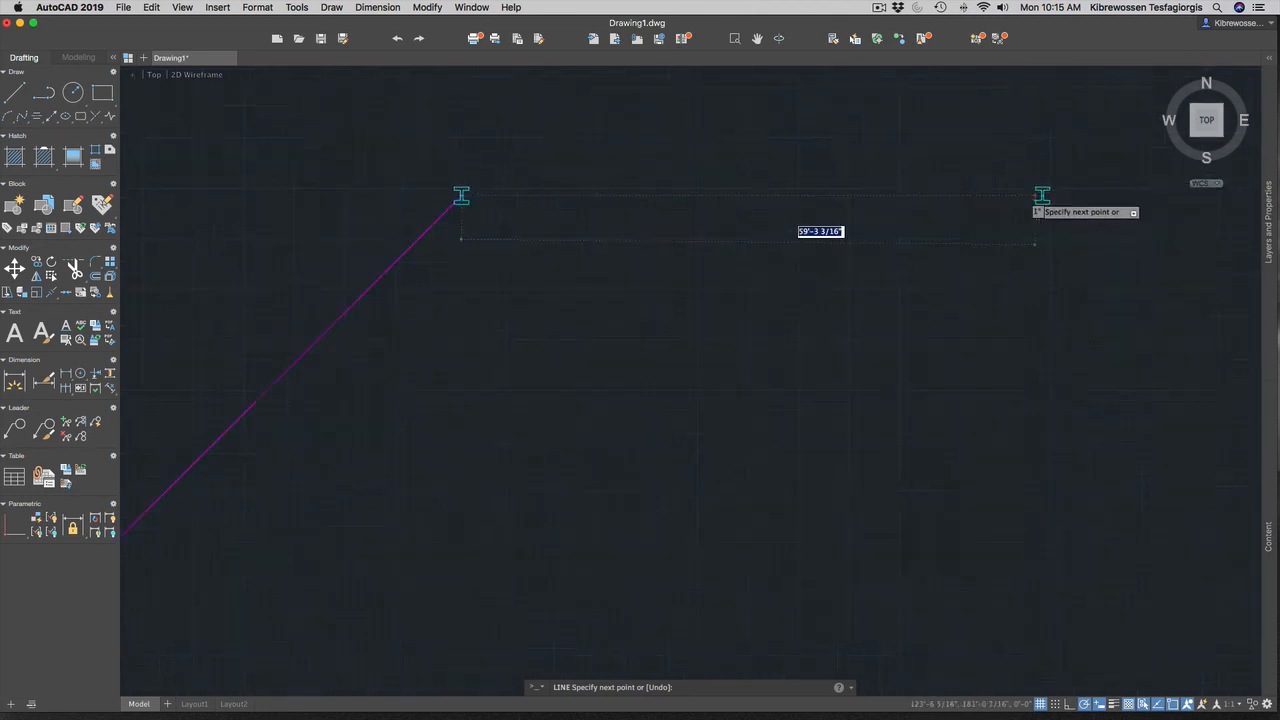
{"action": "scroll", "coordinate": [1042, 194], "scroll_direction": "up", "scroll_amount": 10}
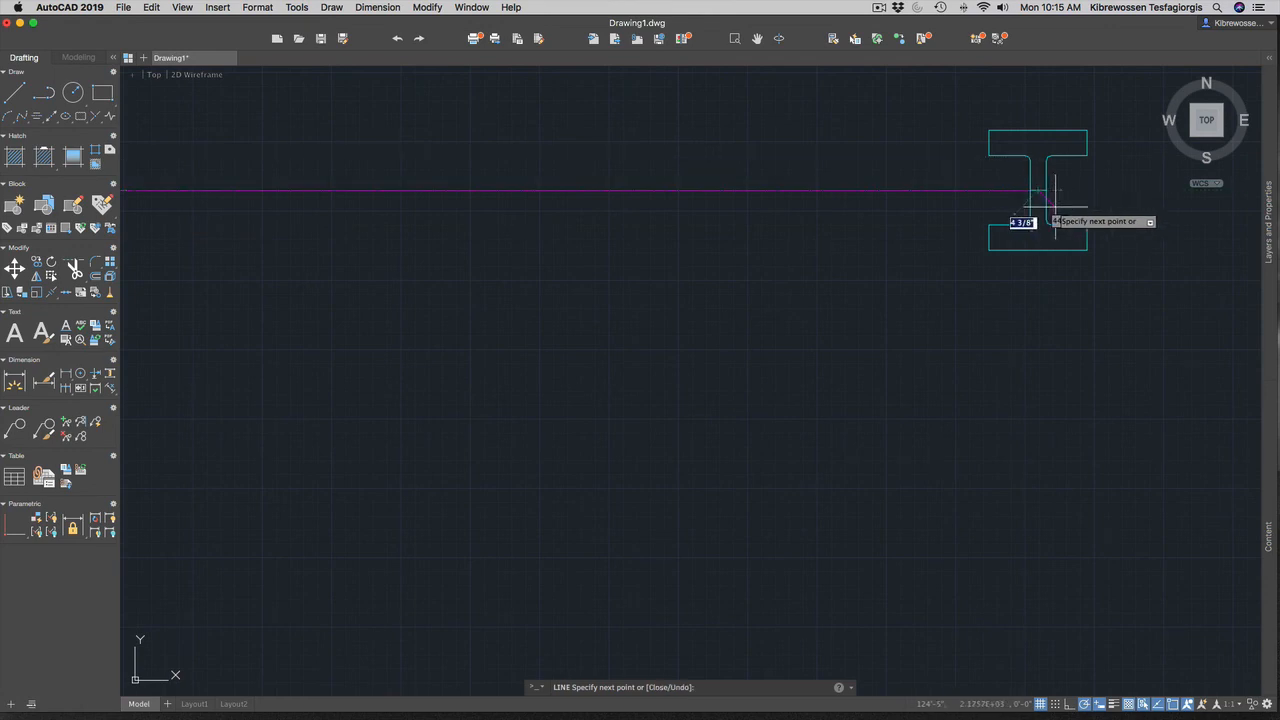
Continue the line diagonally down to the web centre of the rightmost I-section in the second row.
{"action": "scroll", "coordinate": [1056, 207], "scroll_direction": "down", "scroll_amount": 10}
{"action": "scroll", "coordinate": [1086, 356], "scroll_direction": "down", "scroll_amount": 8}
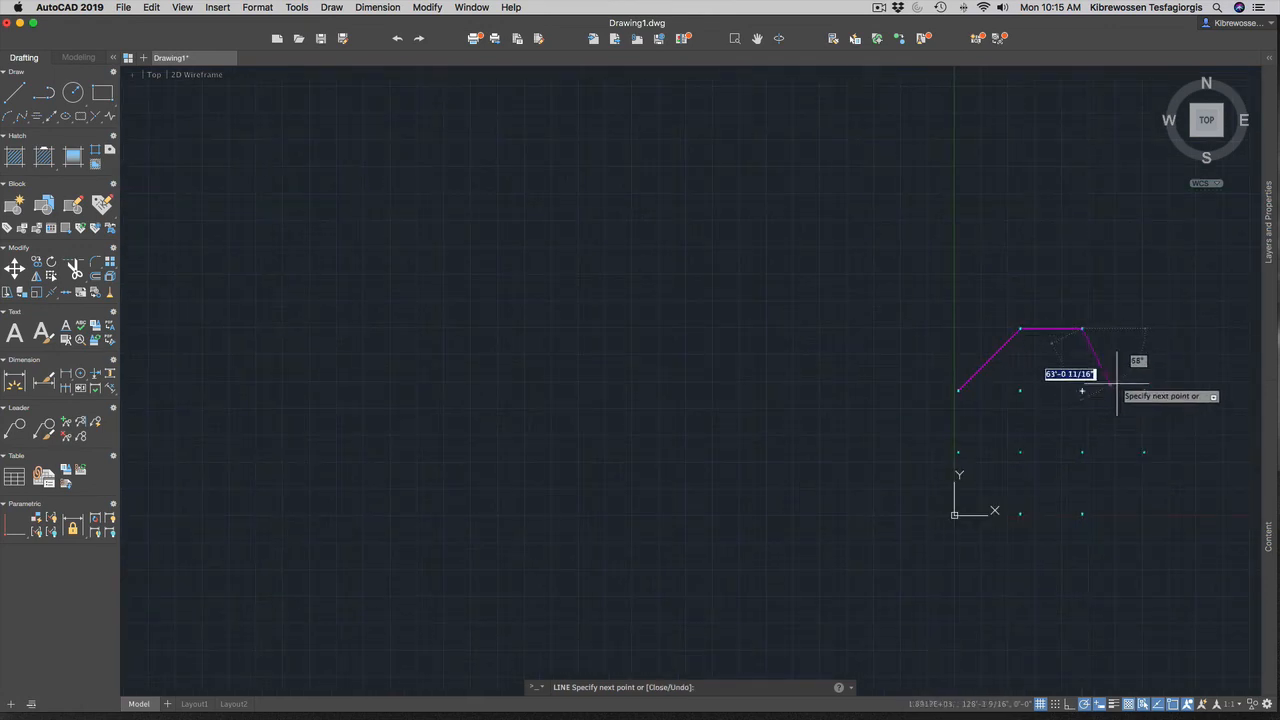
{"action": "scroll", "coordinate": [1183, 383], "scroll_direction": "up", "scroll_amount": 11}
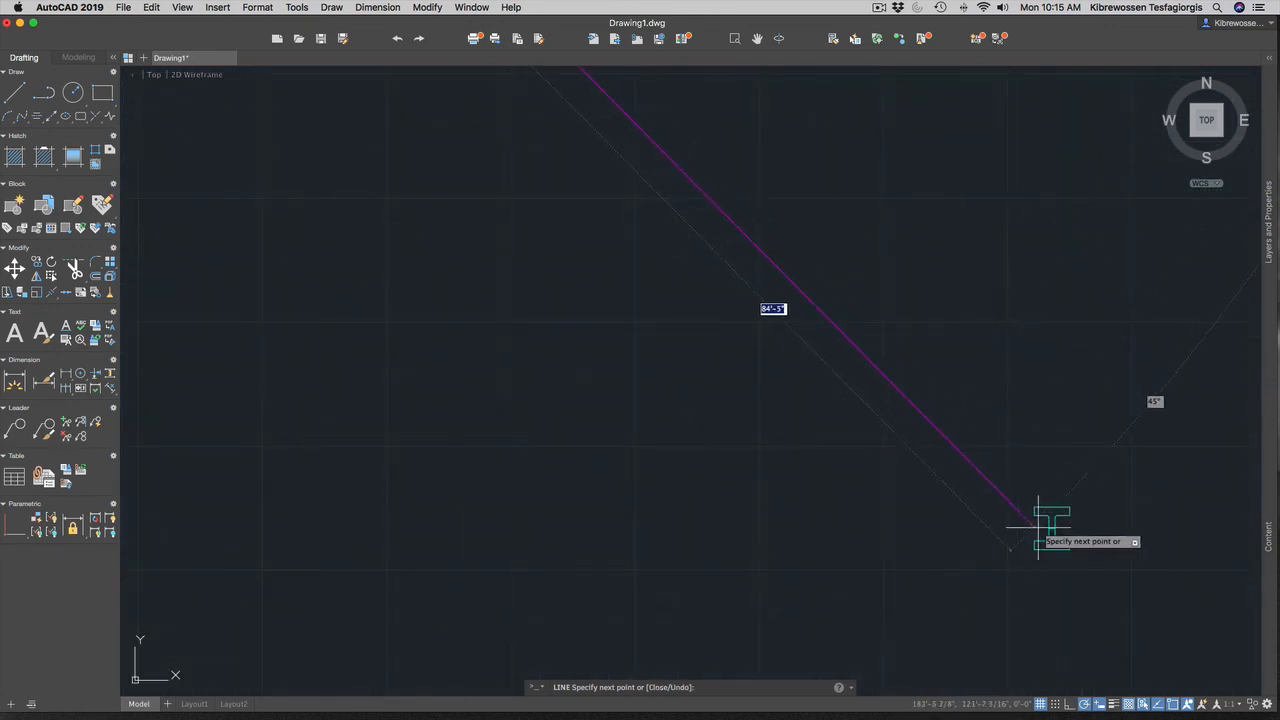
{"action": "scroll", "coordinate": [1055, 527], "scroll_direction": "up", "scroll_amount": 5}
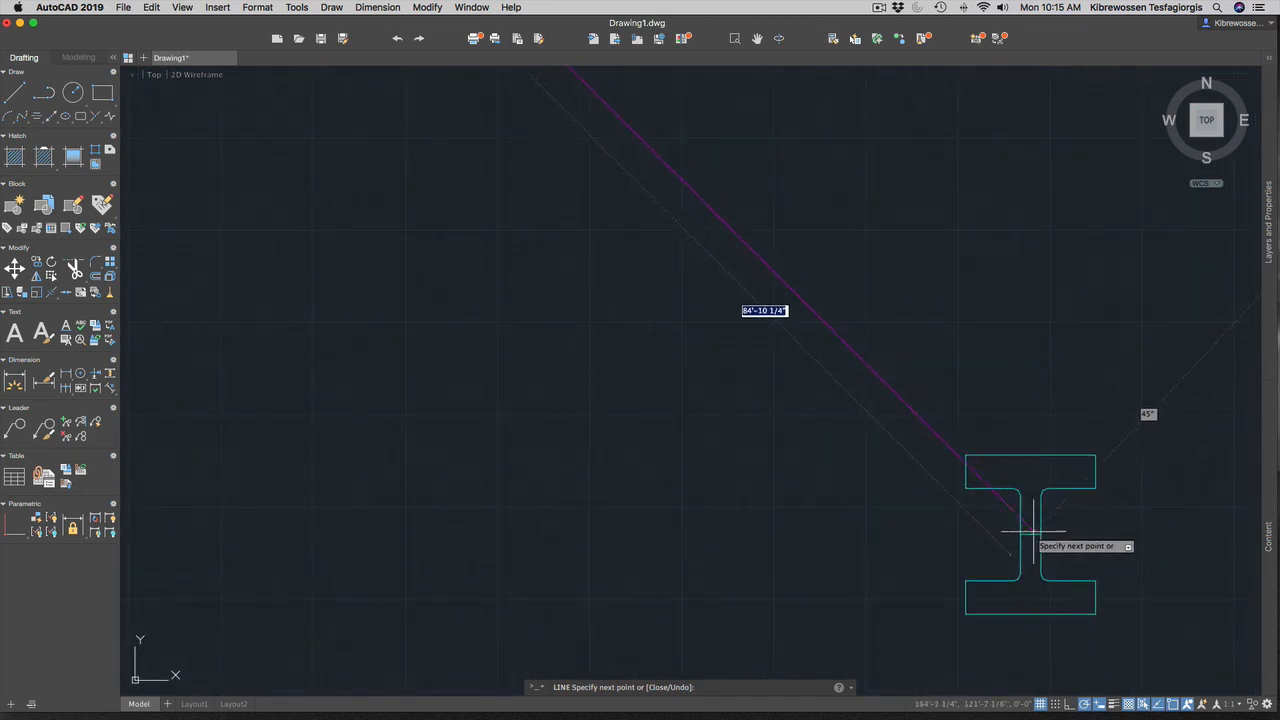
{"action": "left_click", "coordinate": [1029, 531]}
Continue the line vertically down to the third row's rightmost I-section, then diagonally to the web centre of the bottom row's right I-section.
{"action": "scroll", "coordinate": [1029, 480], "scroll_direction": "down", "scroll_amount": 10}
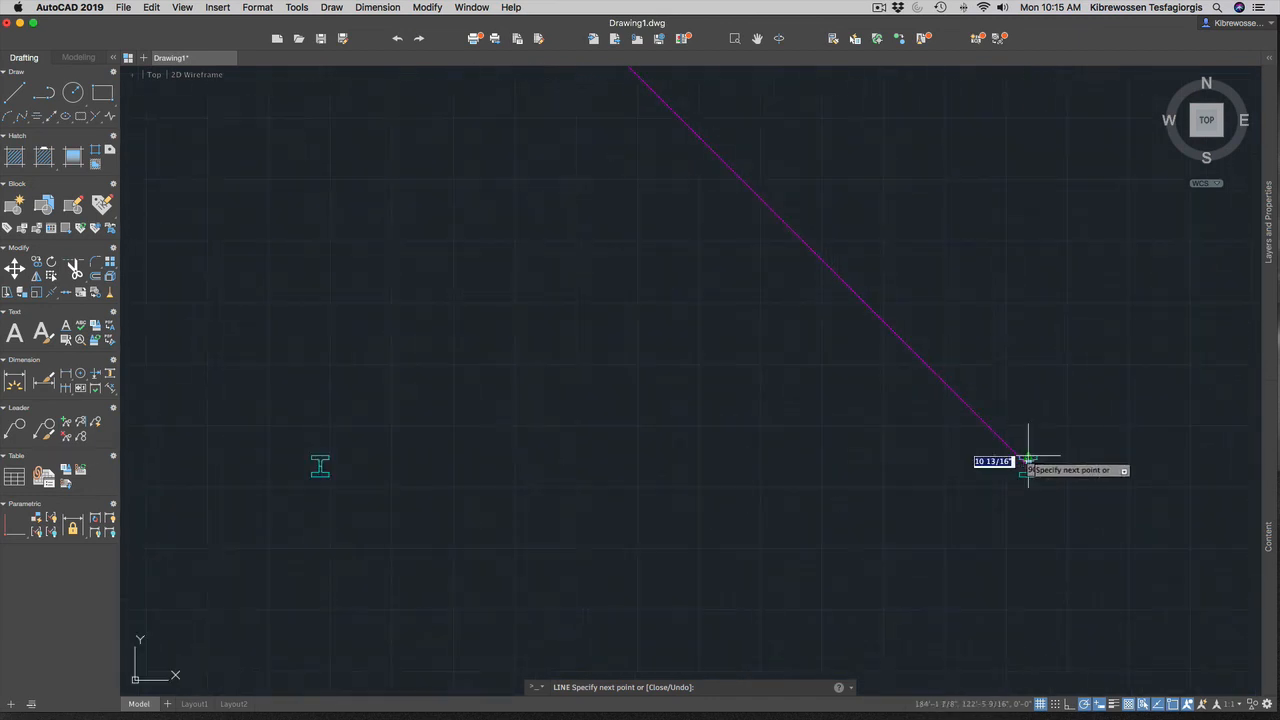
{"action": "scroll", "coordinate": [1031, 587], "scroll_direction": "up", "scroll_amount": 8}
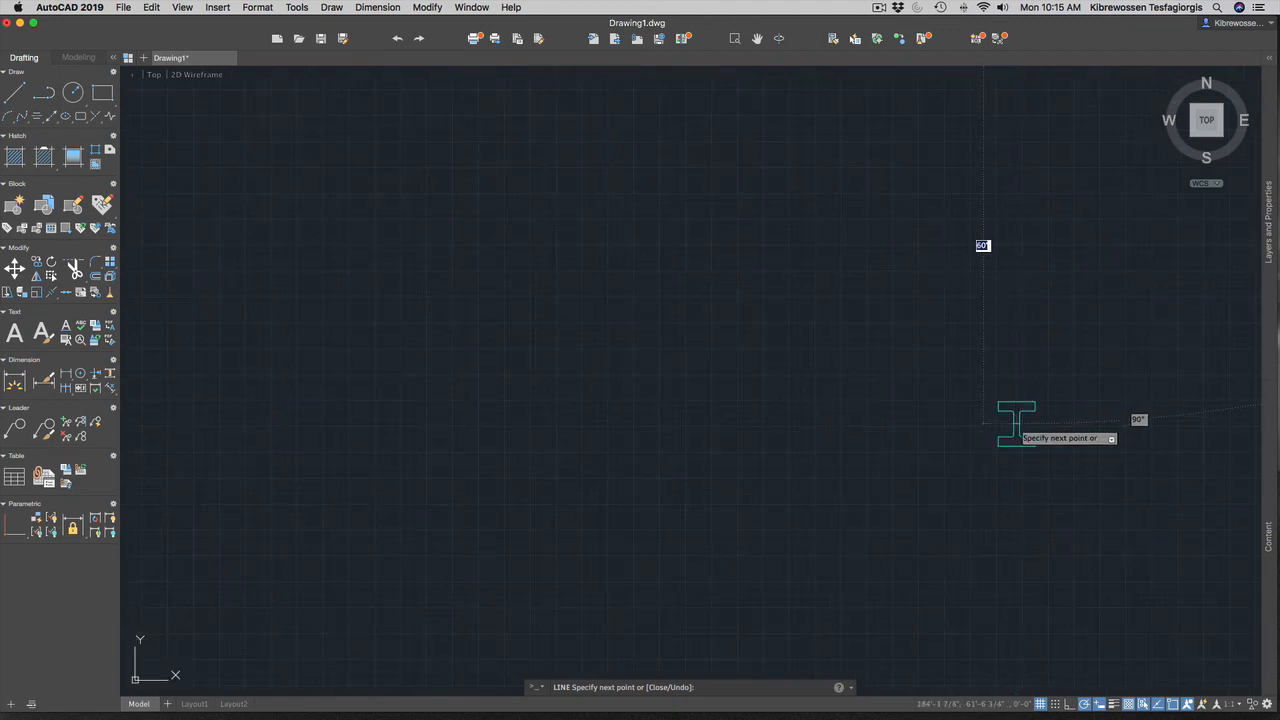
{"action": "scroll", "coordinate": [1016, 422], "scroll_direction": "down", "scroll_amount": 8}
{"action": "scroll", "coordinate": [943, 520], "scroll_direction": "up", "scroll_amount": 3}
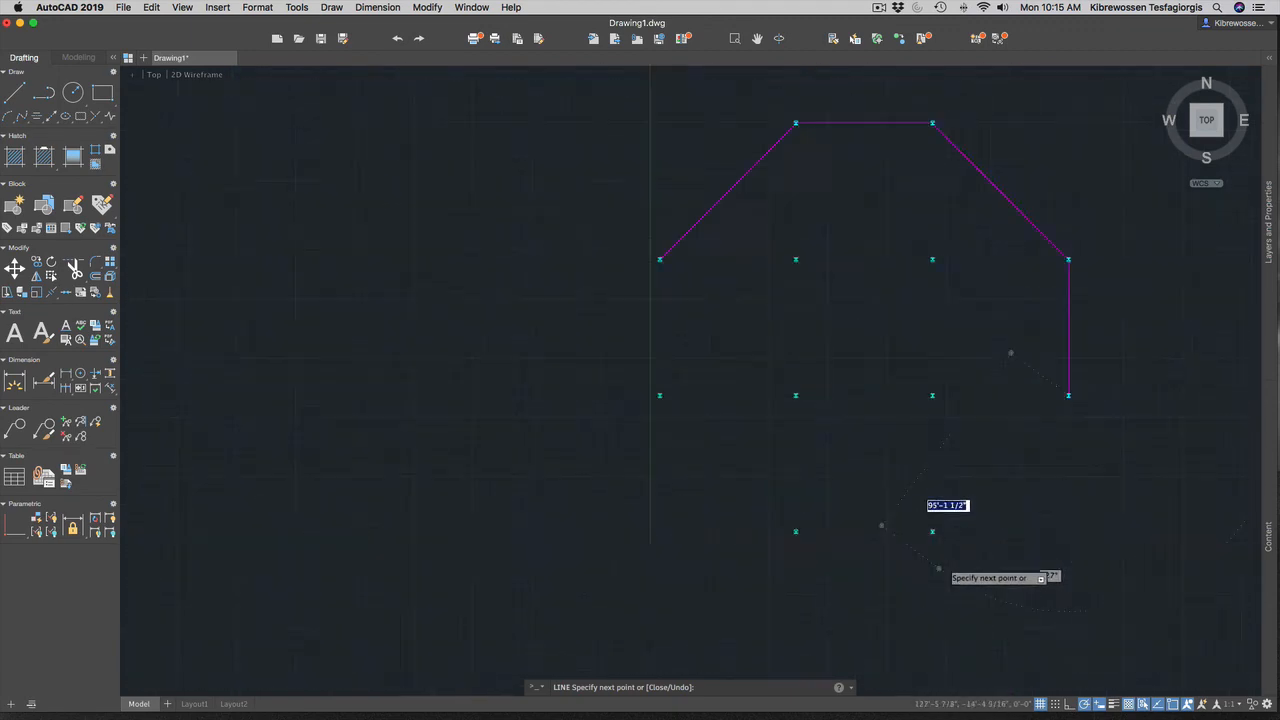
{"action": "scroll", "coordinate": [943, 566], "scroll_direction": "up", "scroll_amount": 10}
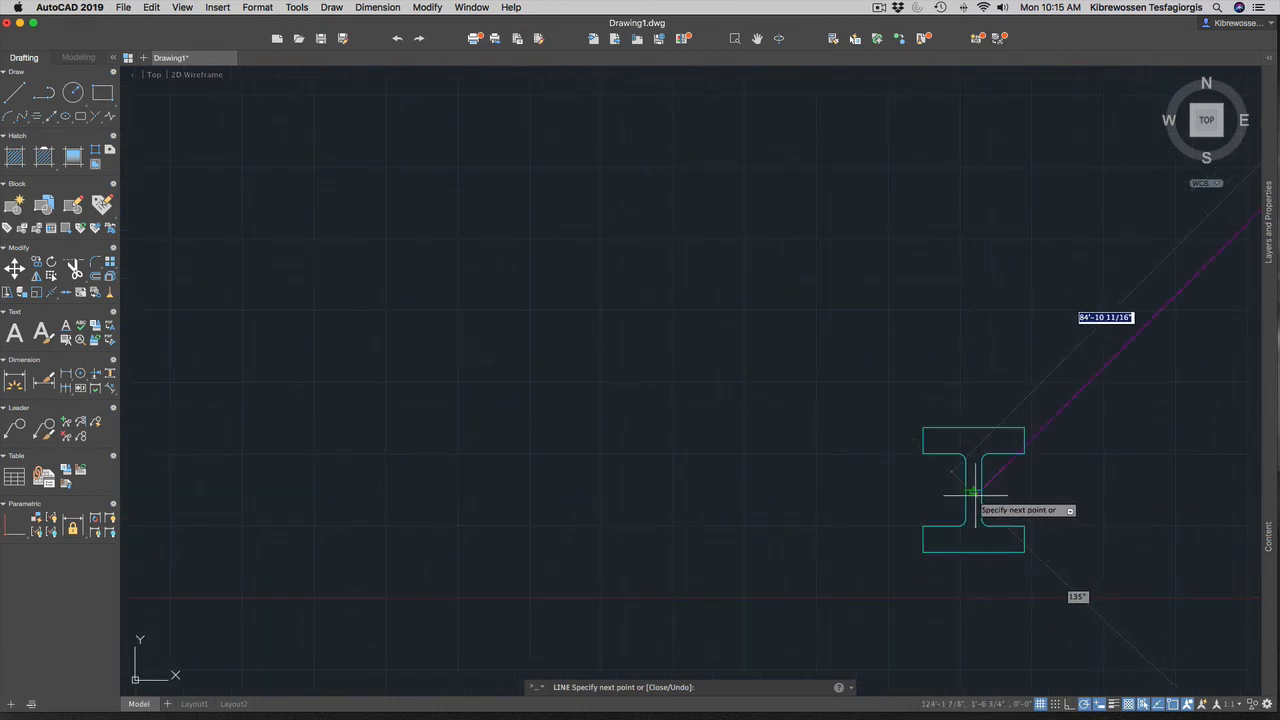
{"action": "left_click", "coordinate": [972, 491]}
Continue the line horizontally to the web centre of the bottom row's left I-section.
{"action": "scroll", "coordinate": [815, 506], "scroll_direction": "down", "scroll_amount": 6}
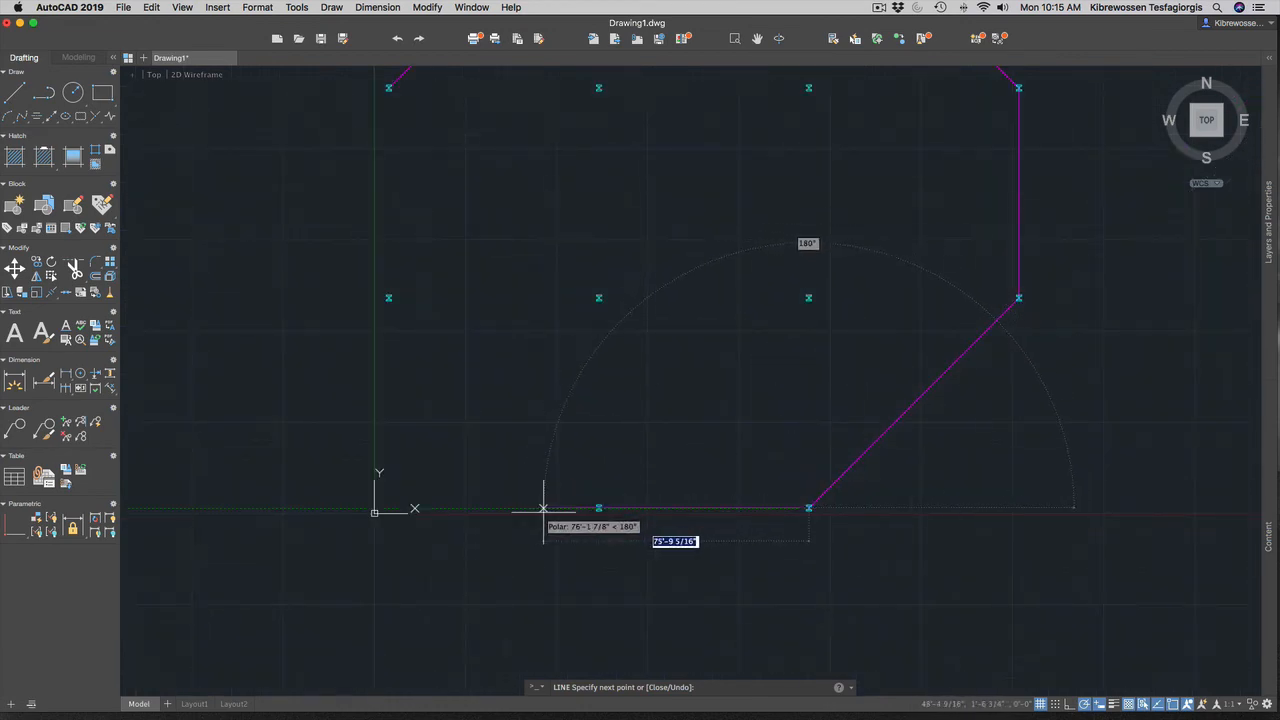
{"action": "scroll", "coordinate": [591, 489], "scroll_direction": "up", "scroll_amount": 5}
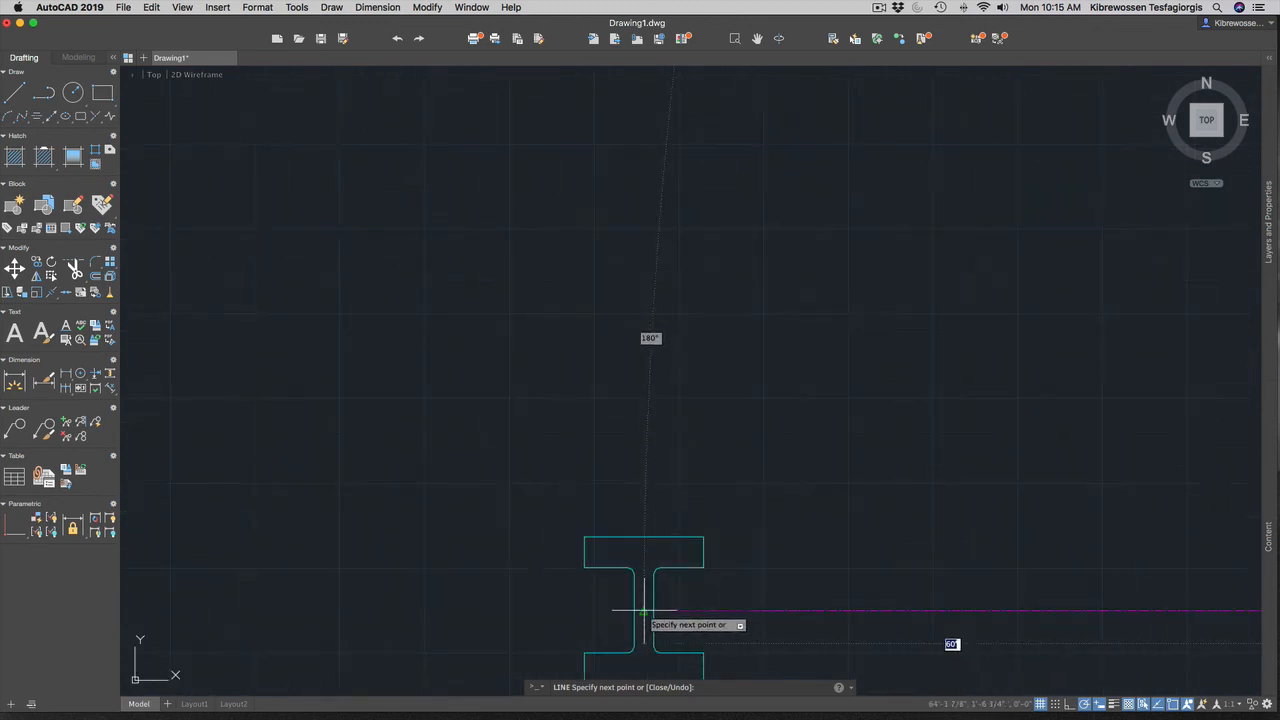
{"action": "left_click", "coordinate": [644, 610]}
Continue the line diagonally up to the web centre of the third row's leftmost I-section.
{"action": "scroll", "coordinate": [523, 566], "scroll_direction": "down", "scroll_amount": 5}
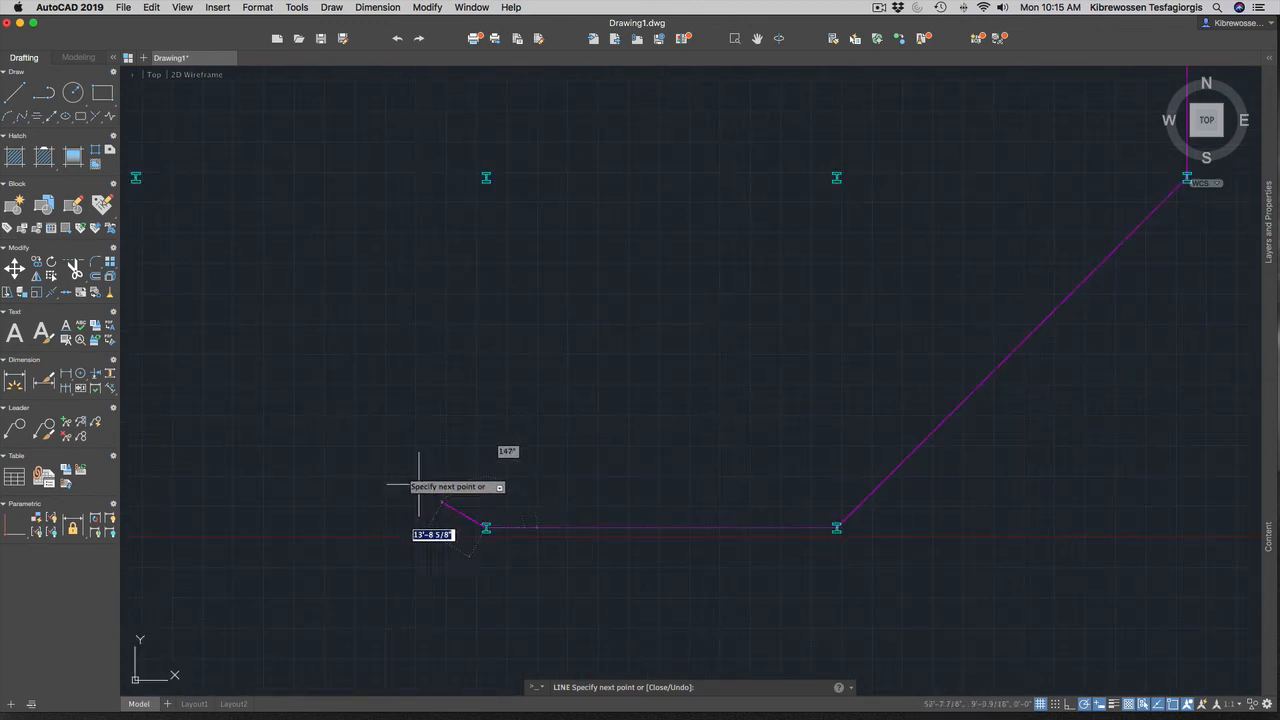
{"action": "scroll", "coordinate": [300, 390], "scroll_direction": "down", "scroll_amount": 5}
{"action": "scroll", "coordinate": [210, 290], "scroll_direction": "up", "scroll_amount": 5}
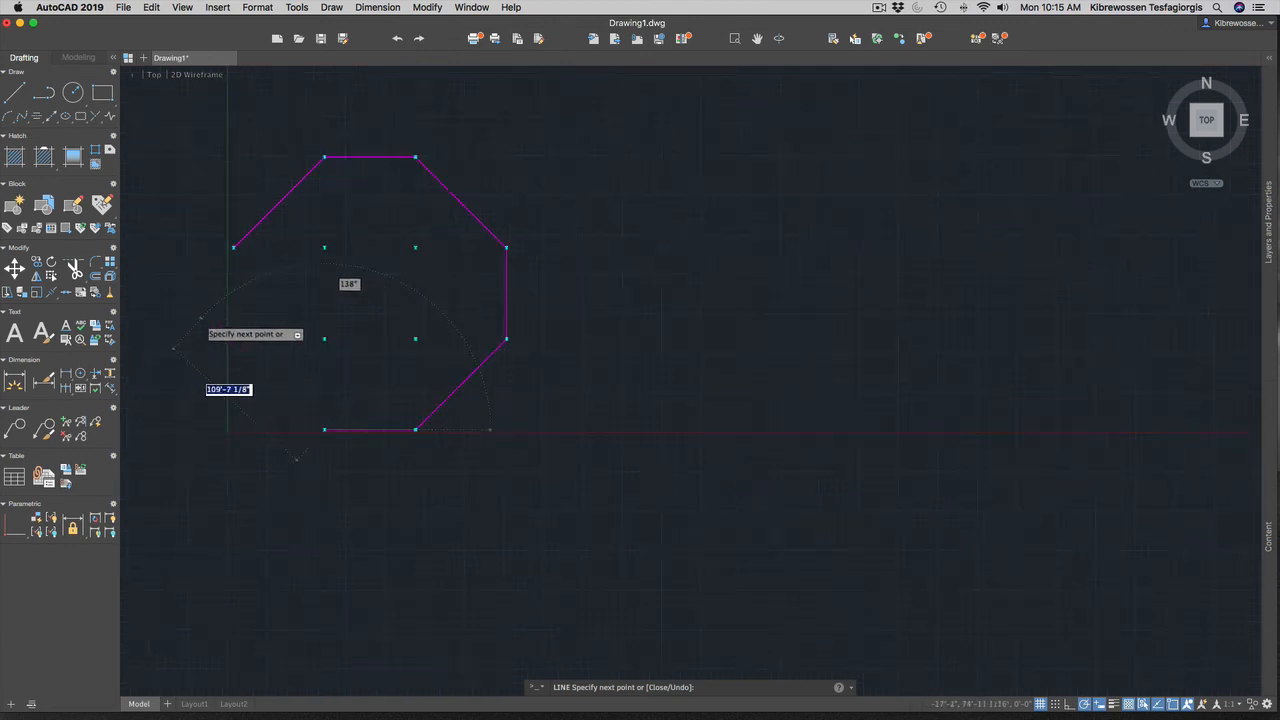
{"action": "scroll", "coordinate": [245, 332], "scroll_direction": "up", "scroll_amount": 2}
{"action": "scroll", "coordinate": [455, 555], "scroll_direction": "up", "scroll_amount": 4}
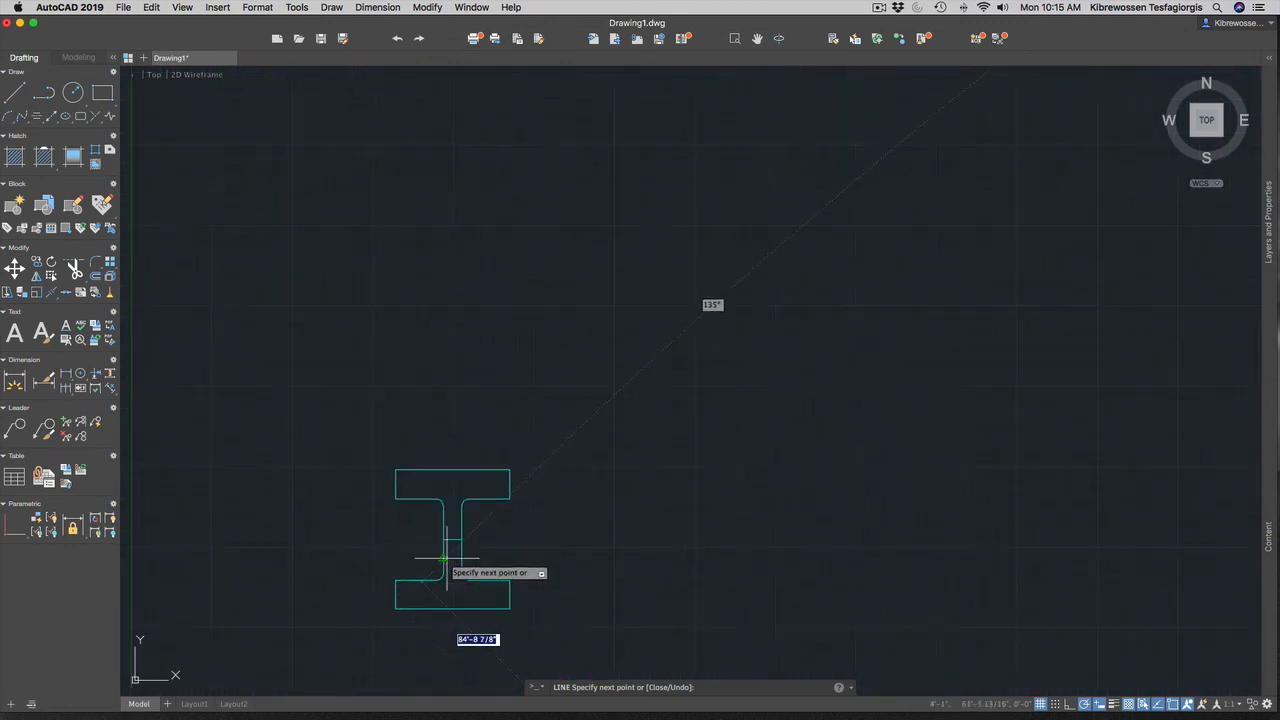
{"action": "left_click", "coordinate": [451, 540]}
Close the octagonal outline with a vertical line up to the web centre of the second row's leftmost I-section.
{"action": "scroll", "coordinate": [452, 530], "scroll_direction": "down", "scroll_amount": 8}
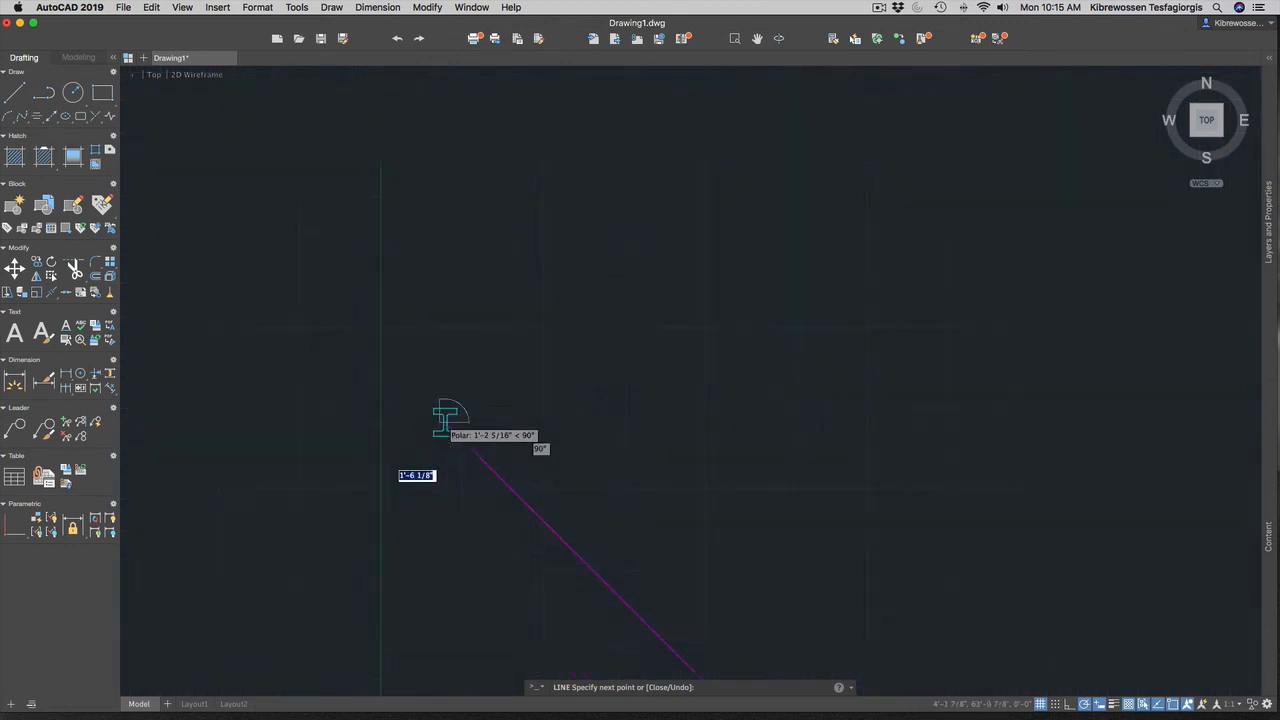
{"action": "scroll", "coordinate": [457, 155], "scroll_direction": "up", "scroll_amount": 6}
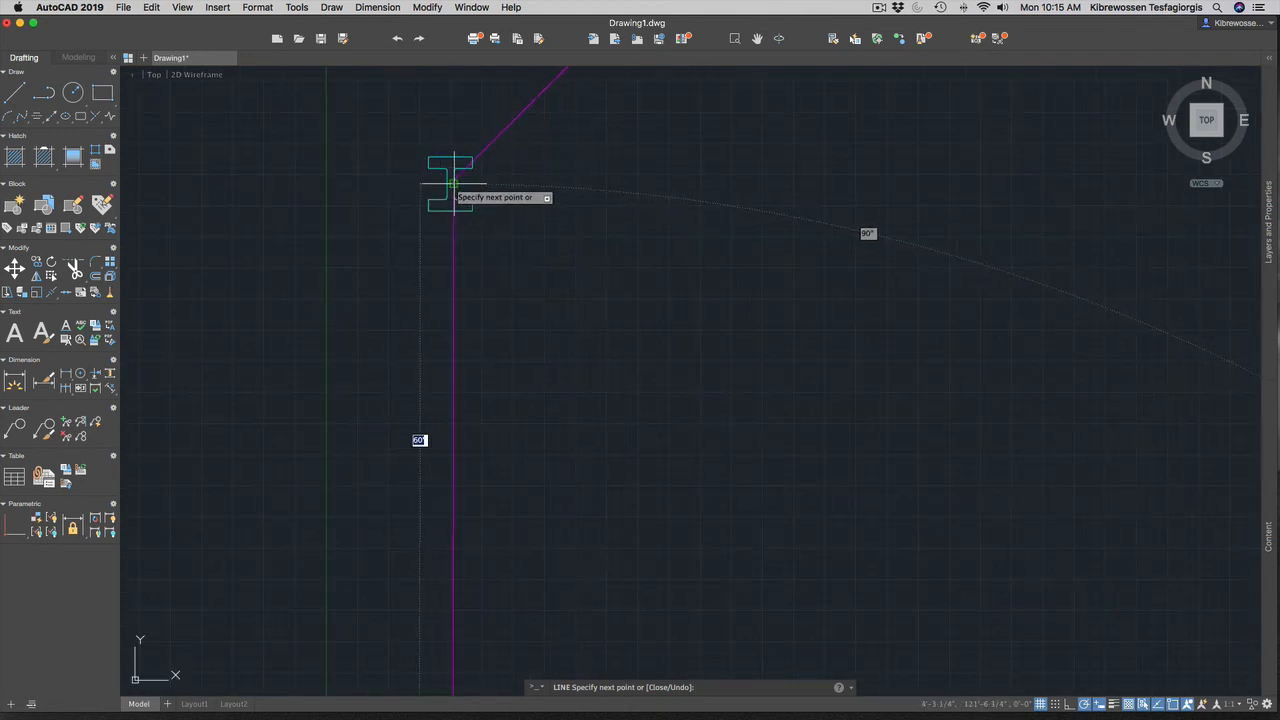
{"action": "left_click", "coordinate": [448, 183]}
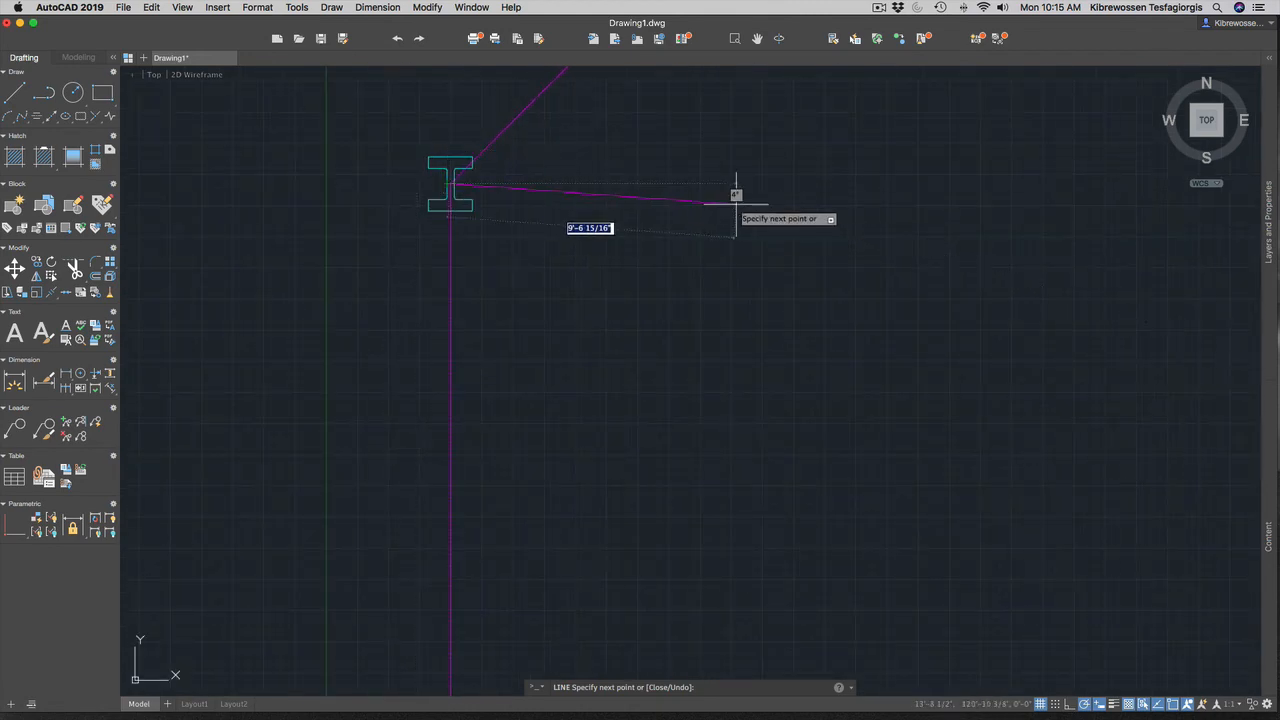
Continue the line horizontally inside the octagon to the web centre of the second row's second I-section.
{"action": "scroll", "coordinate": [966, 203], "scroll_direction": "down", "scroll_amount": 6}
{"action": "scroll", "coordinate": [1060, 152], "scroll_direction": "down", "scroll_amount": 3}
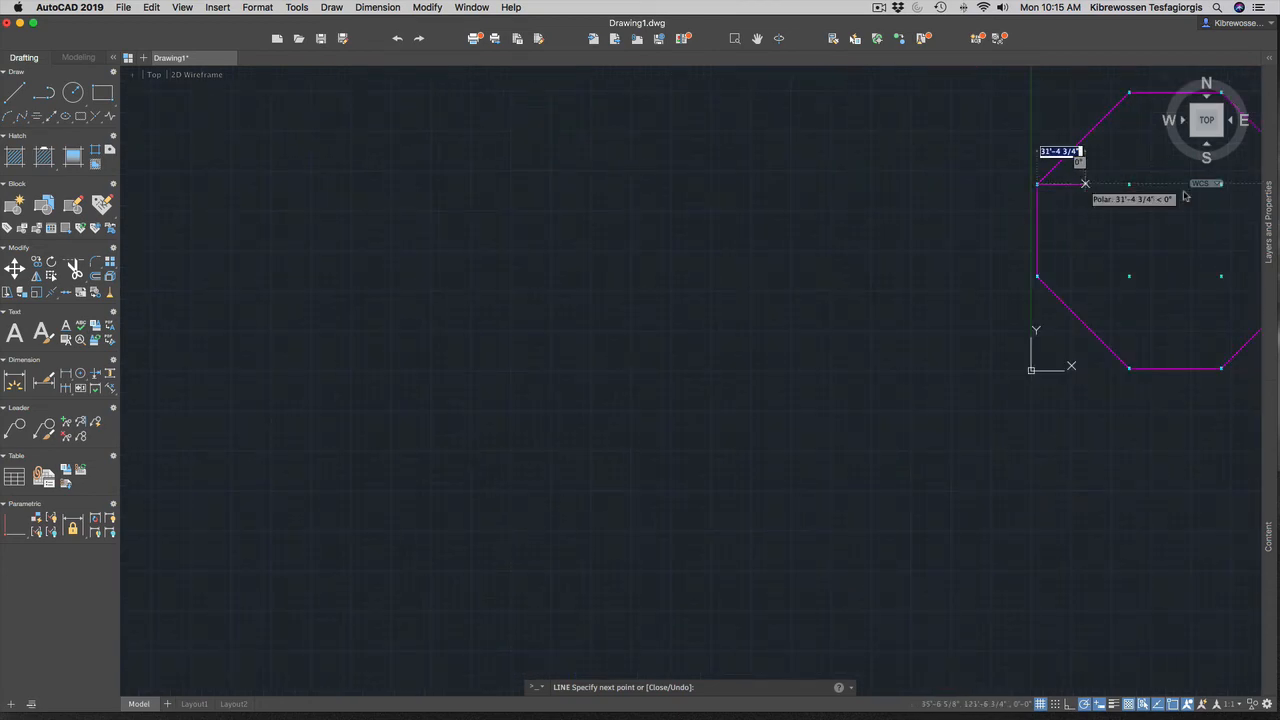
{"action": "scroll", "coordinate": [1080, 158], "scroll_direction": "up", "scroll_amount": 8}
{"action": "scroll", "coordinate": [977, 250], "scroll_direction": "up", "scroll_amount": 4}
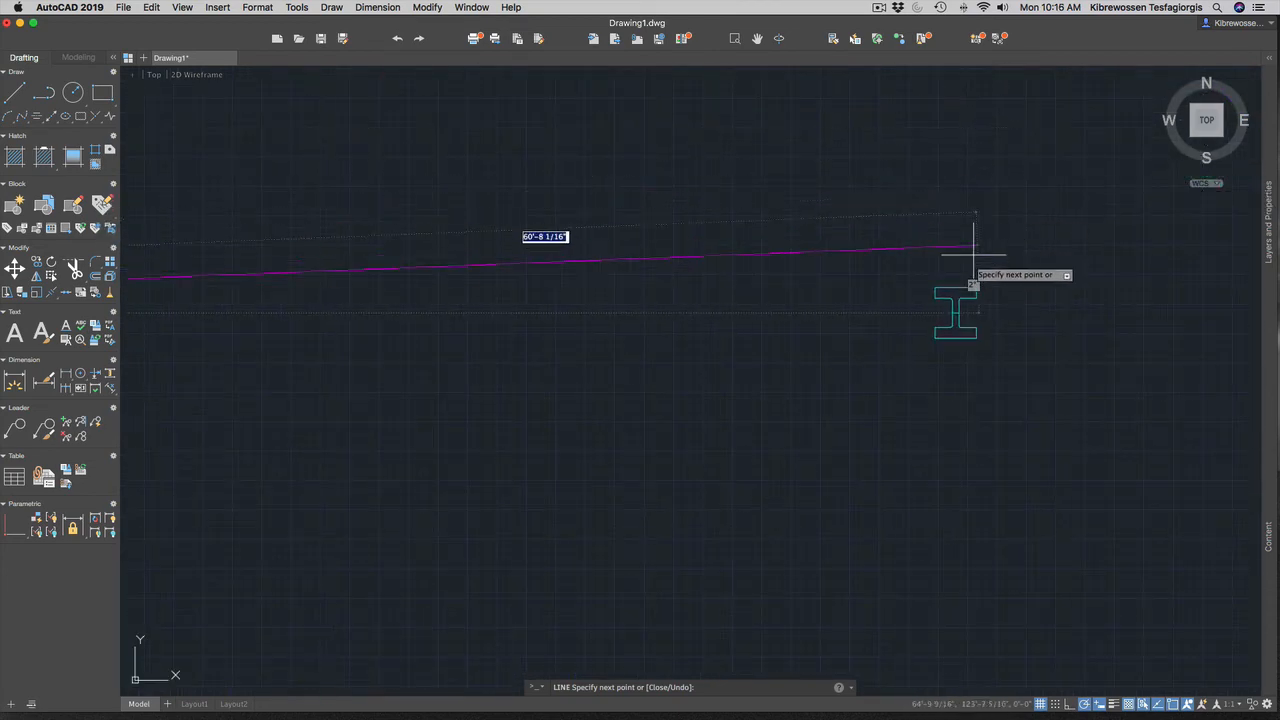
{"action": "scroll", "coordinate": [894, 410], "scroll_direction": "up", "scroll_amount": 3}
{"action": "scroll", "coordinate": [897, 419], "scroll_direction": "up", "scroll_amount": 1}
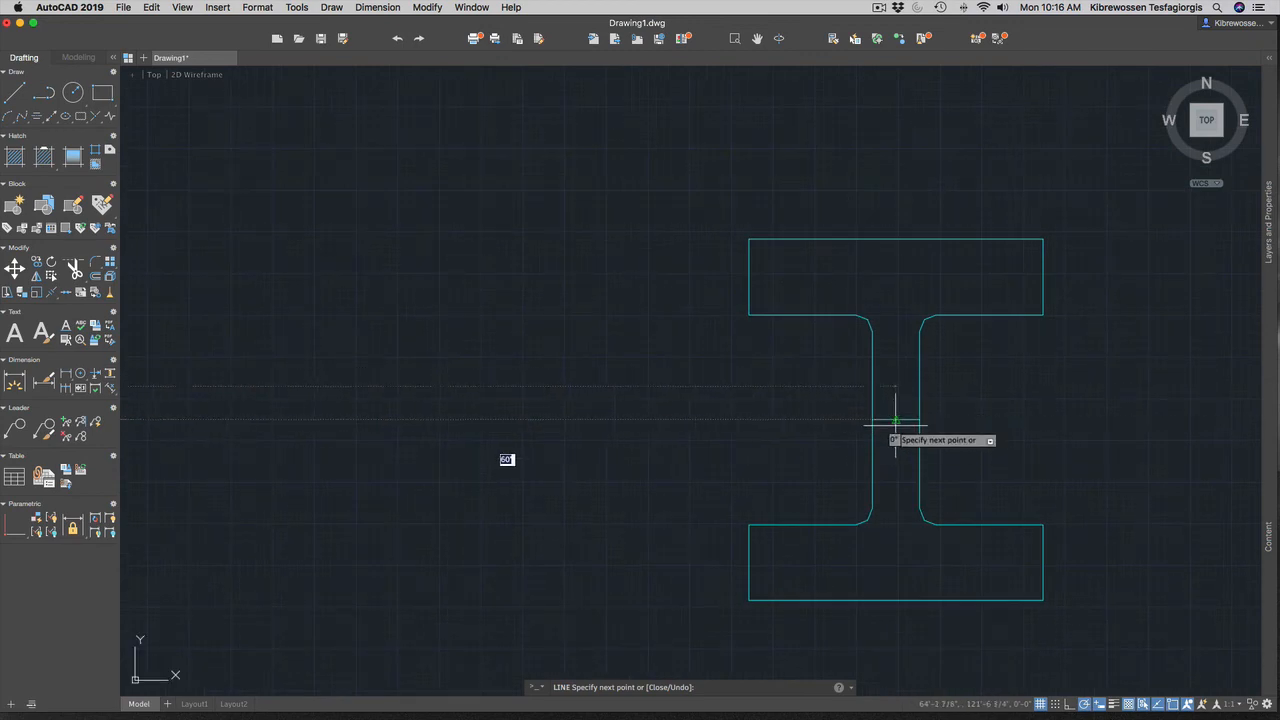
{"action": "left_click", "coordinate": [907, 420]}
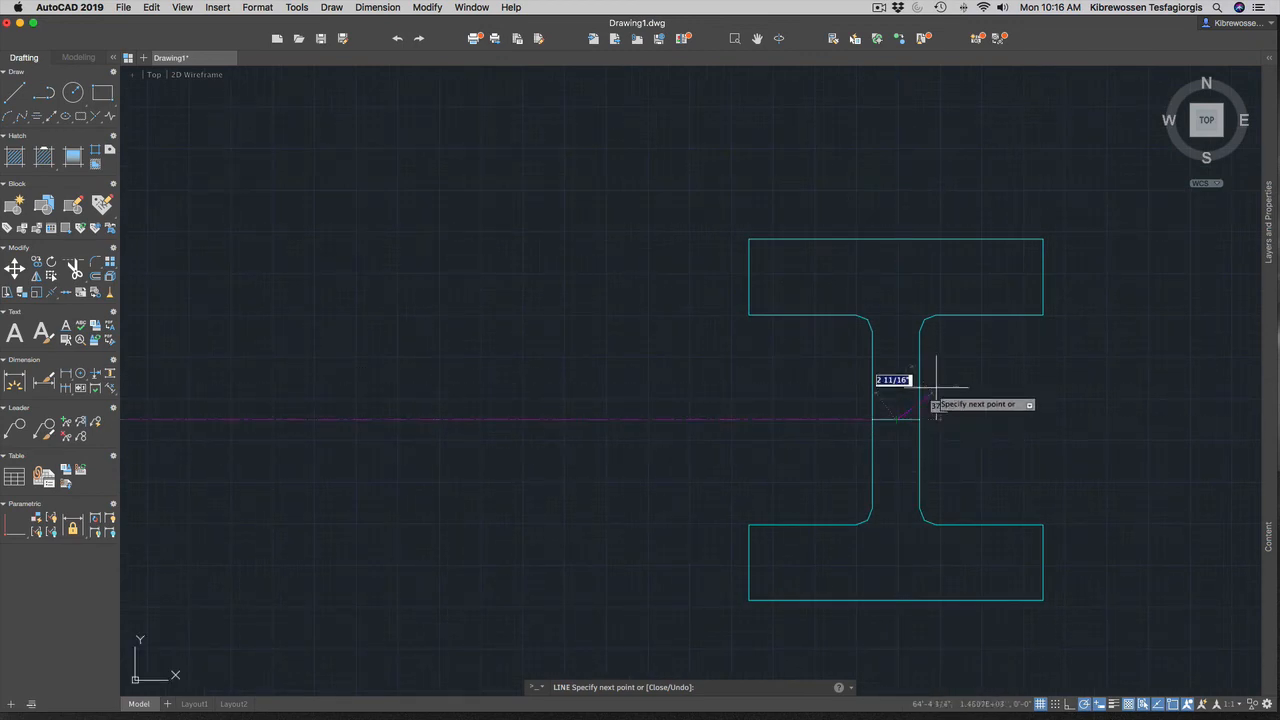
Extend the horizontal run to the web centre of the second row's third I-section.
{"action": "scroll", "coordinate": [940, 392], "scroll_direction": "down", "scroll_amount": 10}
{"action": "scroll", "coordinate": [965, 522], "scroll_direction": "up", "scroll_amount": 4}
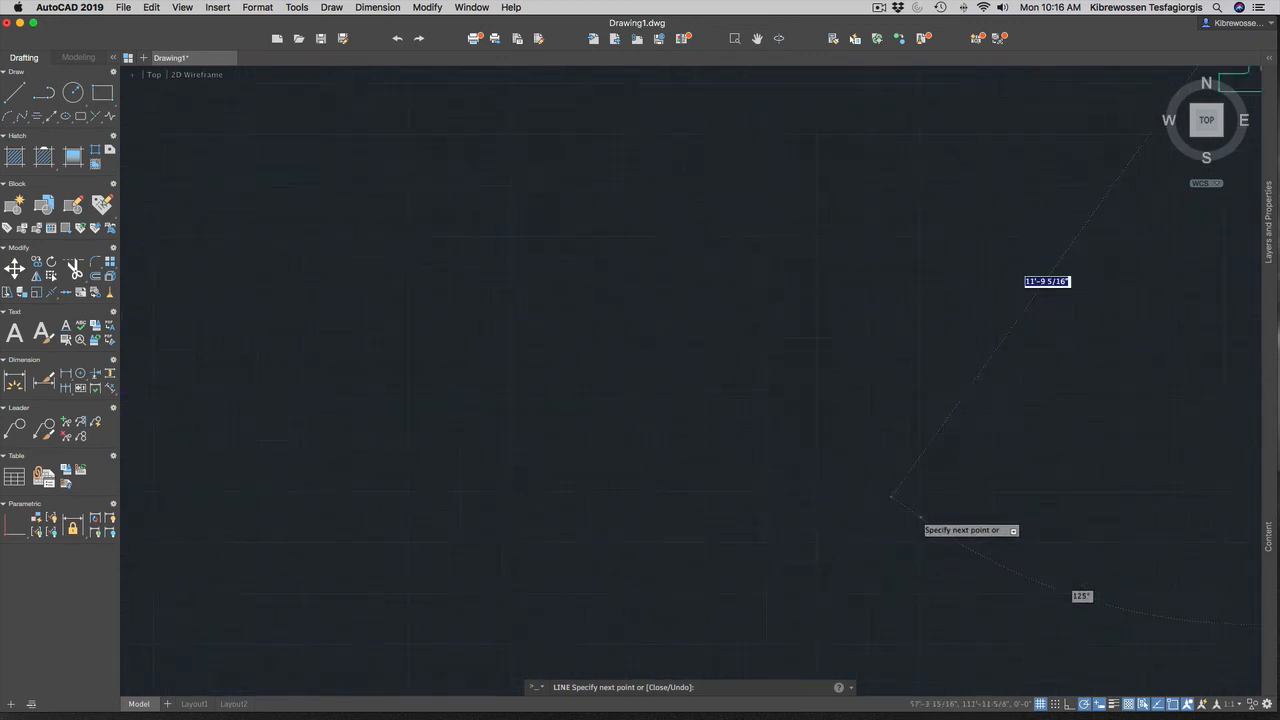
{"action": "scroll", "coordinate": [940, 525], "scroll_direction": "down", "scroll_amount": 8}
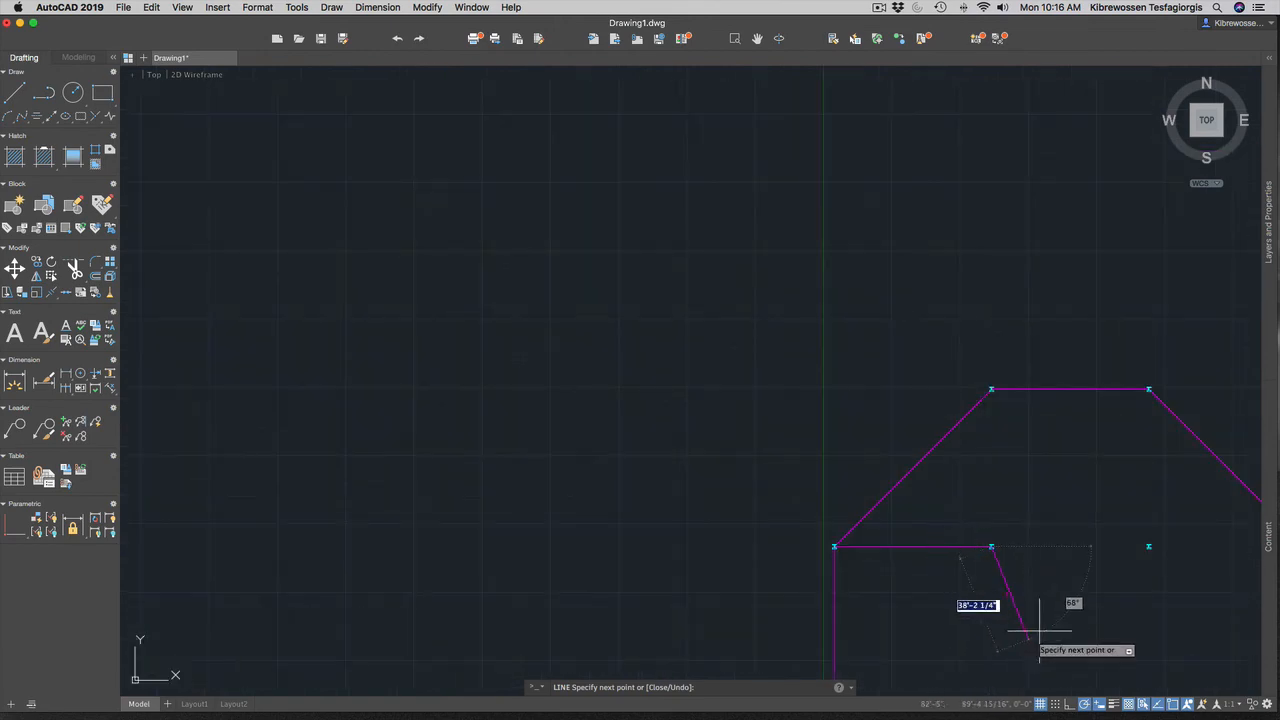
{"action": "scroll", "coordinate": [1100, 508], "scroll_direction": "up", "scroll_amount": 5}
{"action": "scroll", "coordinate": [1053, 535], "scroll_direction": "up", "scroll_amount": 4}
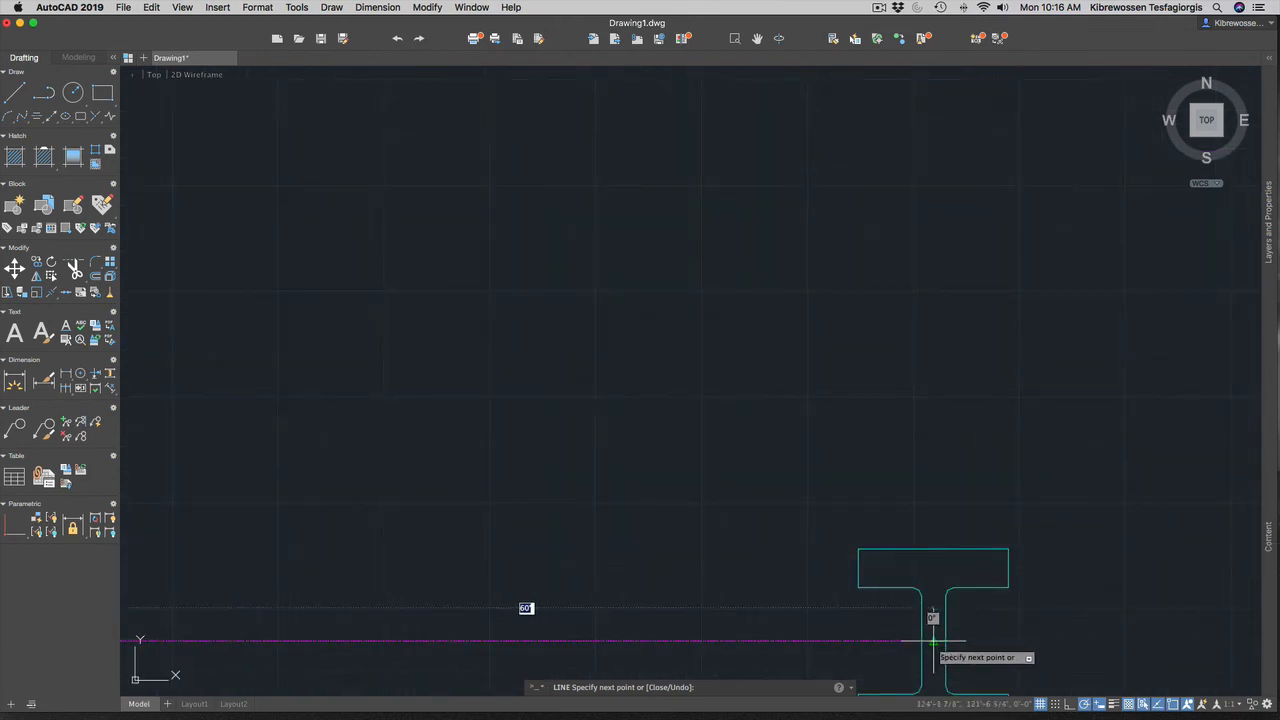
Continue the line vertically down to the web centre of the third row's third I-section.
{"action": "scroll", "coordinate": [1137, 451], "scroll_direction": "down", "scroll_amount": 6}
{"action": "scroll", "coordinate": [1034, 366], "scroll_direction": "up", "scroll_amount": 6}
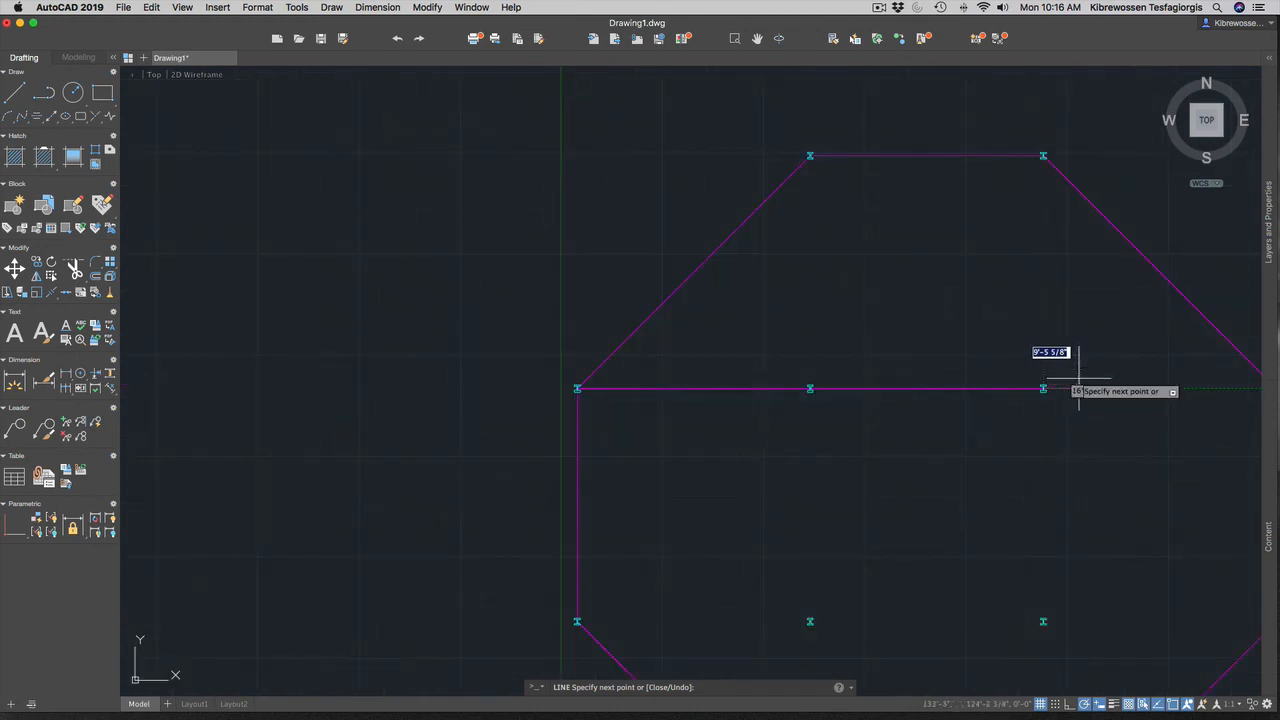
{"action": "scroll", "coordinate": [1046, 360], "scroll_direction": "down", "scroll_amount": 2}
{"action": "scroll", "coordinate": [1160, 362], "scroll_direction": "up", "scroll_amount": 8}
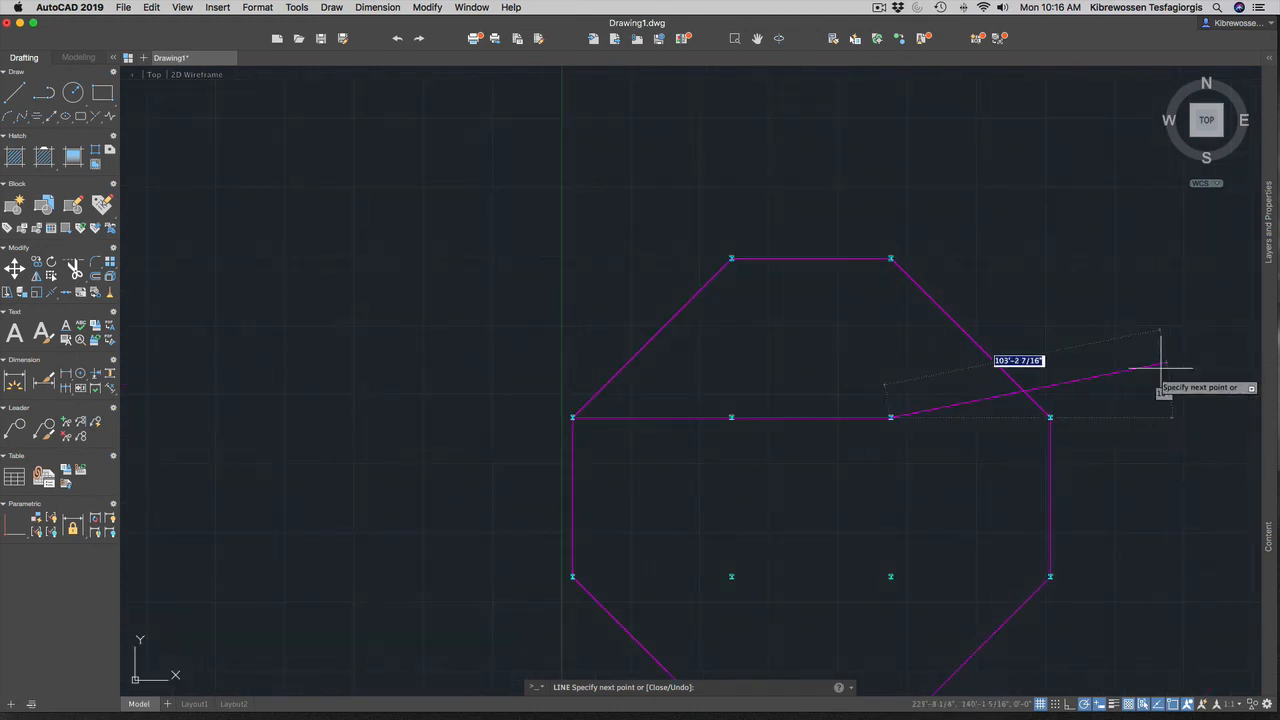
{"action": "scroll", "coordinate": [880, 420], "scroll_direction": "down", "scroll_amount": 4}
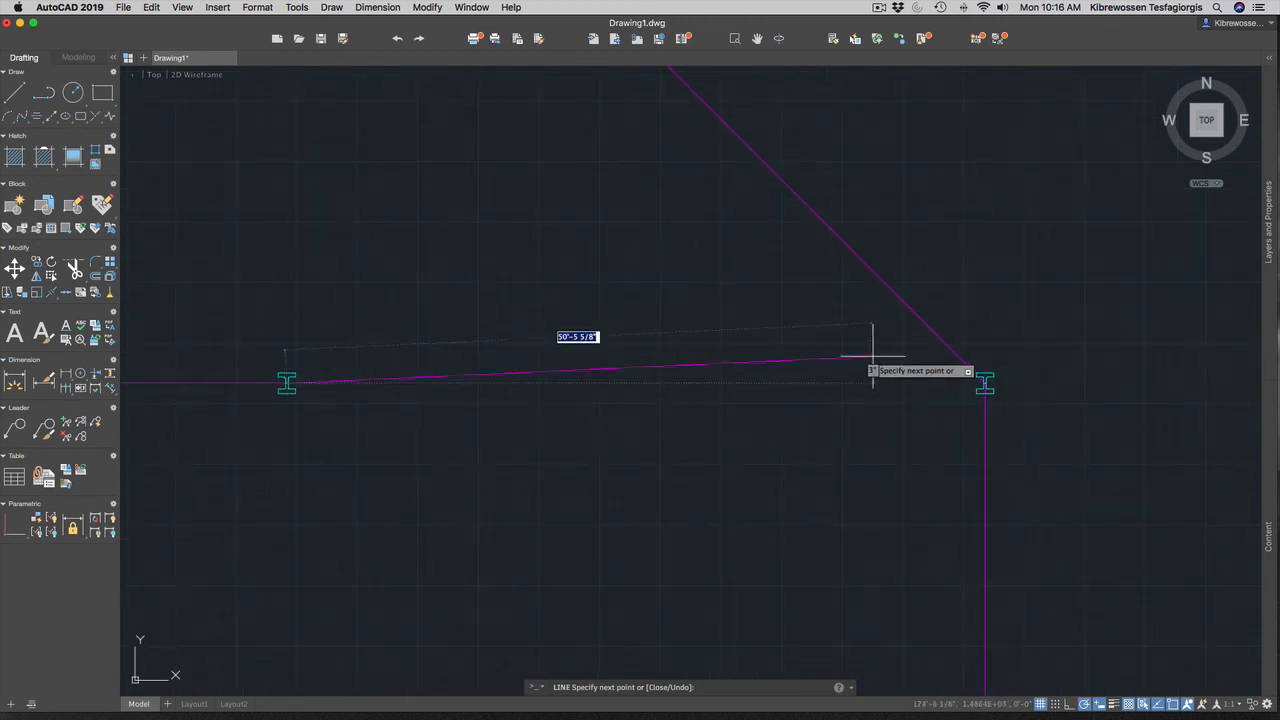
{"action": "scroll", "coordinate": [615, 440], "scroll_direction": "down", "scroll_amount": 4}
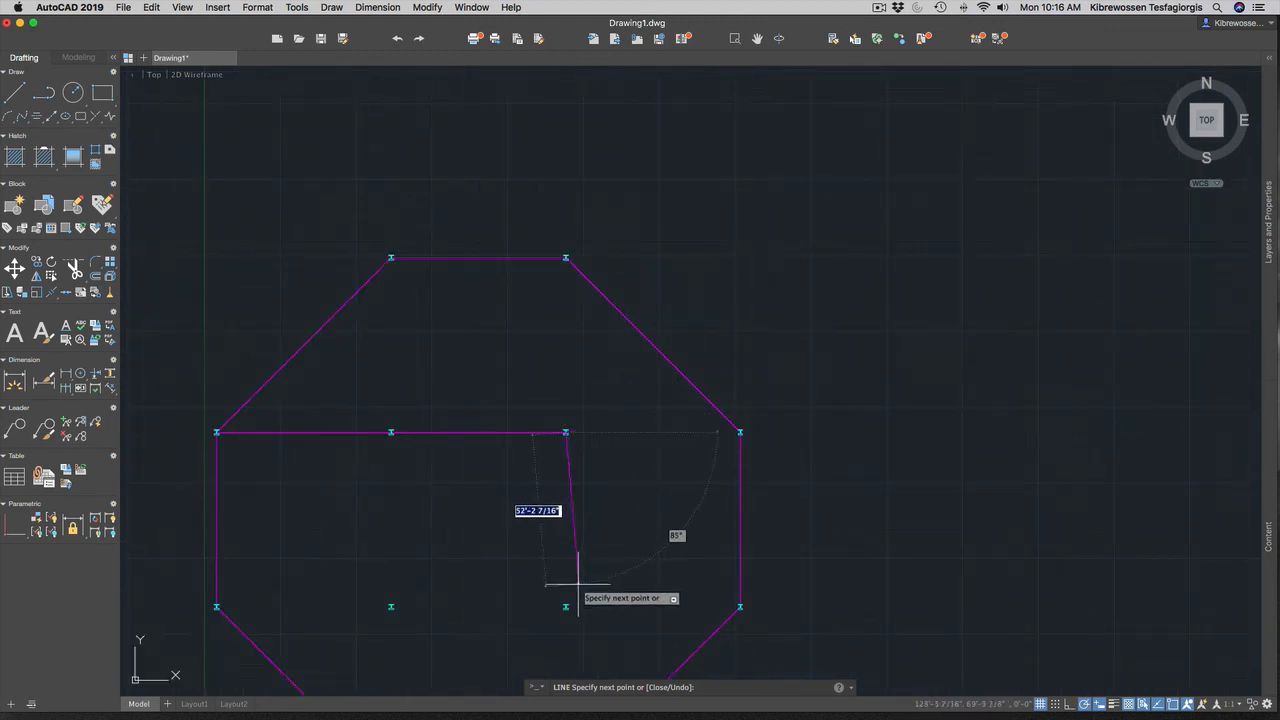
{"action": "scroll", "coordinate": [562, 605], "scroll_direction": "up", "scroll_amount": 1}
{"action": "scroll", "coordinate": [562, 607], "scroll_direction": "up", "scroll_amount": 6}
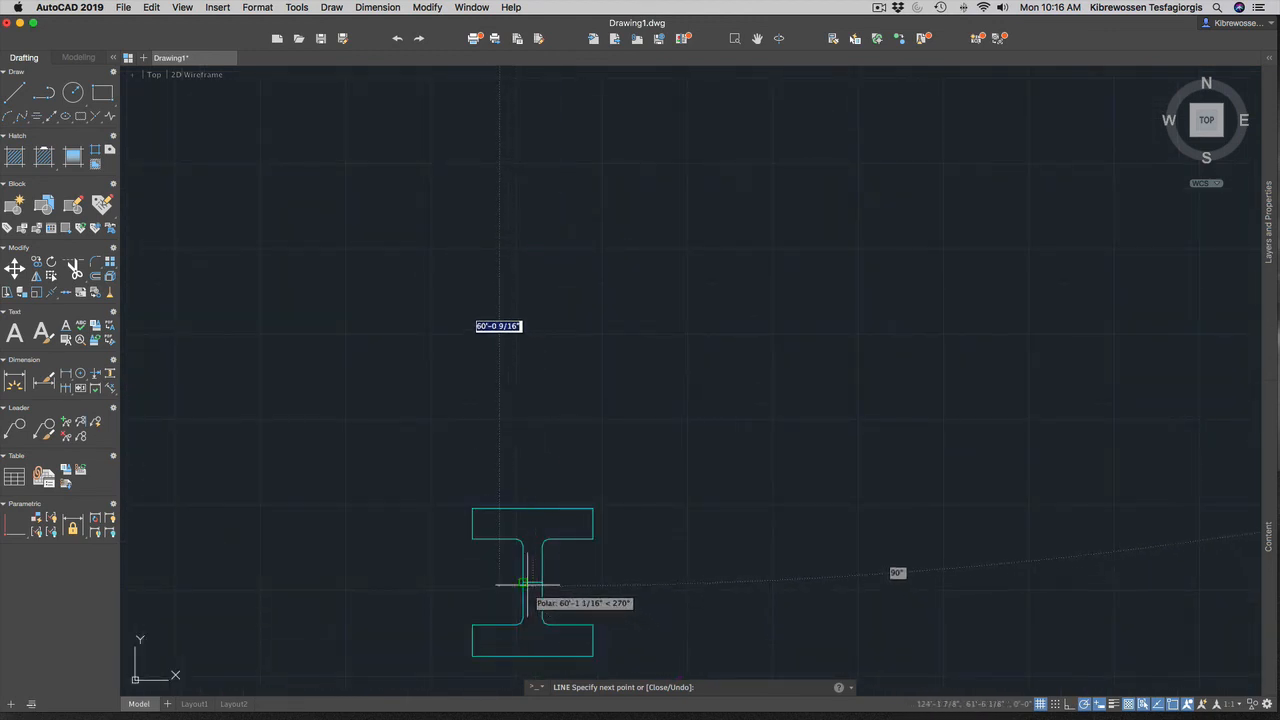
{"action": "left_click", "coordinate": [532, 582]}
Complete the central square with lines to the third row's second I-section and up to the second row's second I-section, ending the command.
{"action": "scroll", "coordinate": [420, 520], "scroll_direction": "down", "scroll_amount": 10}
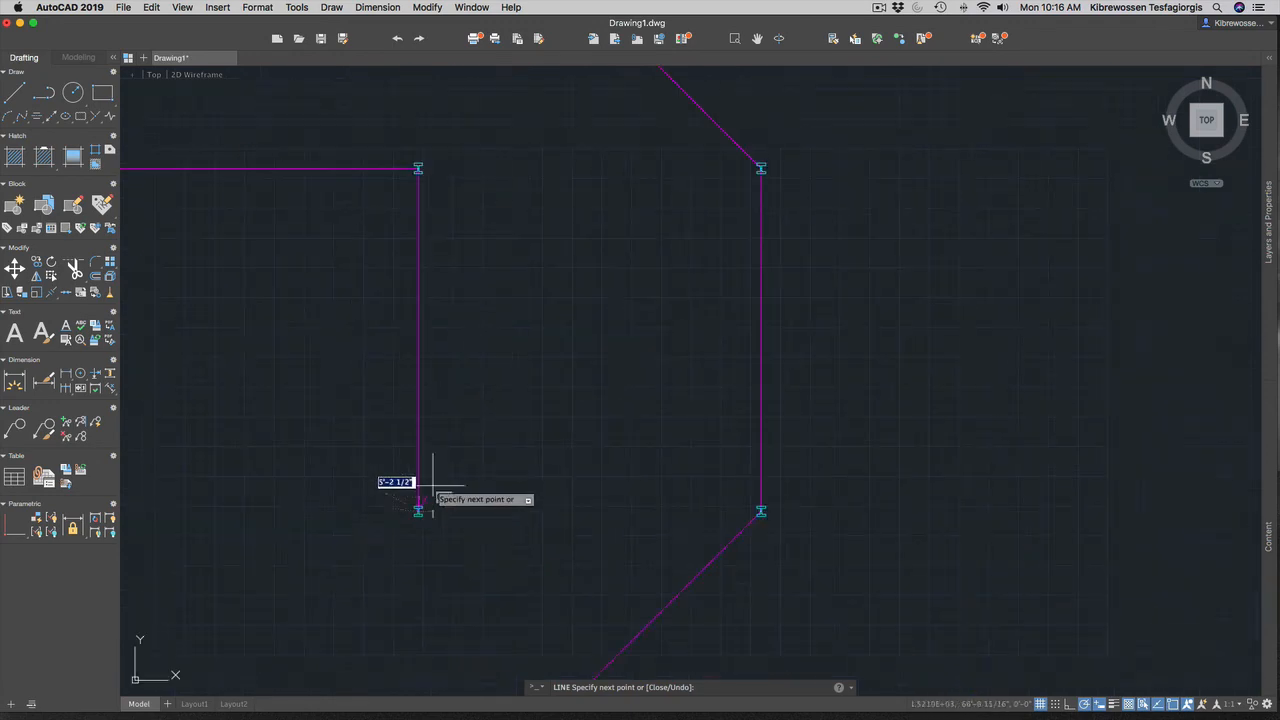
{"action": "scroll", "coordinate": [237, 468], "scroll_direction": "up", "scroll_amount": 10}
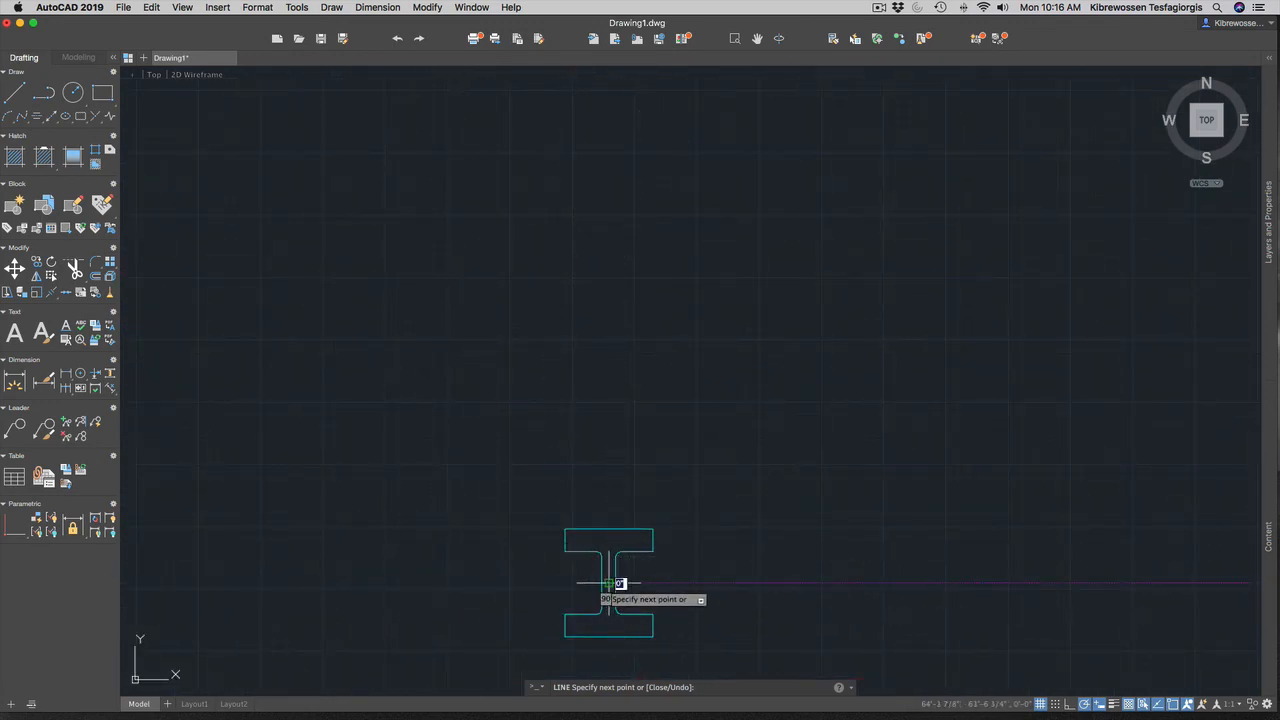
{"action": "scroll", "coordinate": [608, 583], "scroll_direction": "down", "scroll_amount": 10}
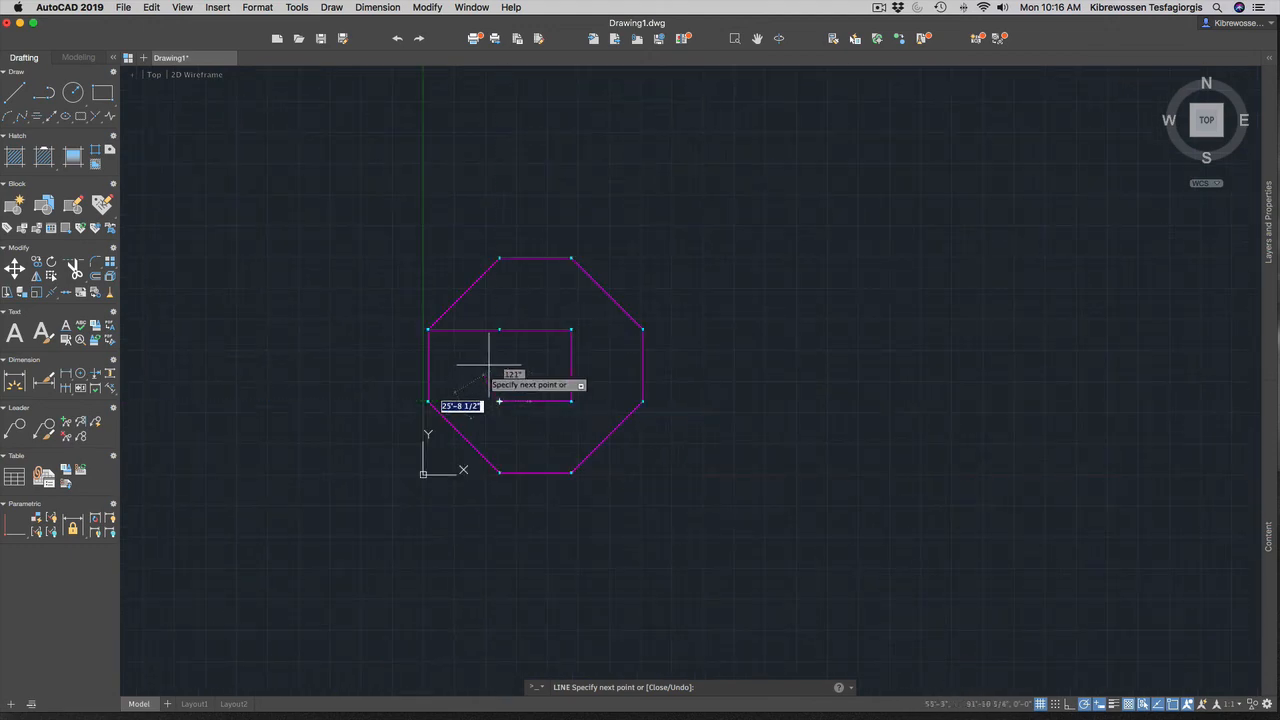
{"action": "scroll", "coordinate": [478, 348], "scroll_direction": "up", "scroll_amount": 10}
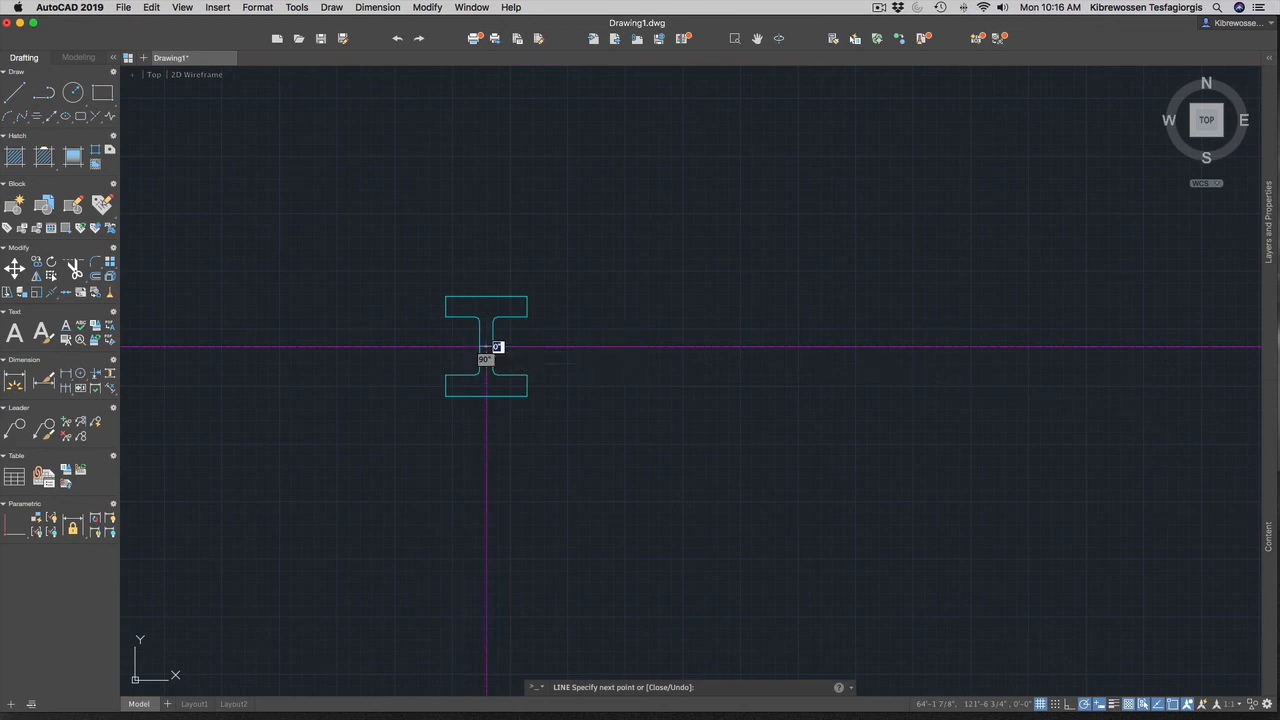
{"action": "key", "text": "Escape"}
Draw a separate horizontal line from the web centre of the second row's third I-section to that of its rightmost I-section.
{"action": "scroll", "coordinate": [649, 352], "scroll_direction": "down", "scroll_amount": 8}
{"action": "scroll", "coordinate": [901, 486], "scroll_direction": "down", "scroll_amount": 5}
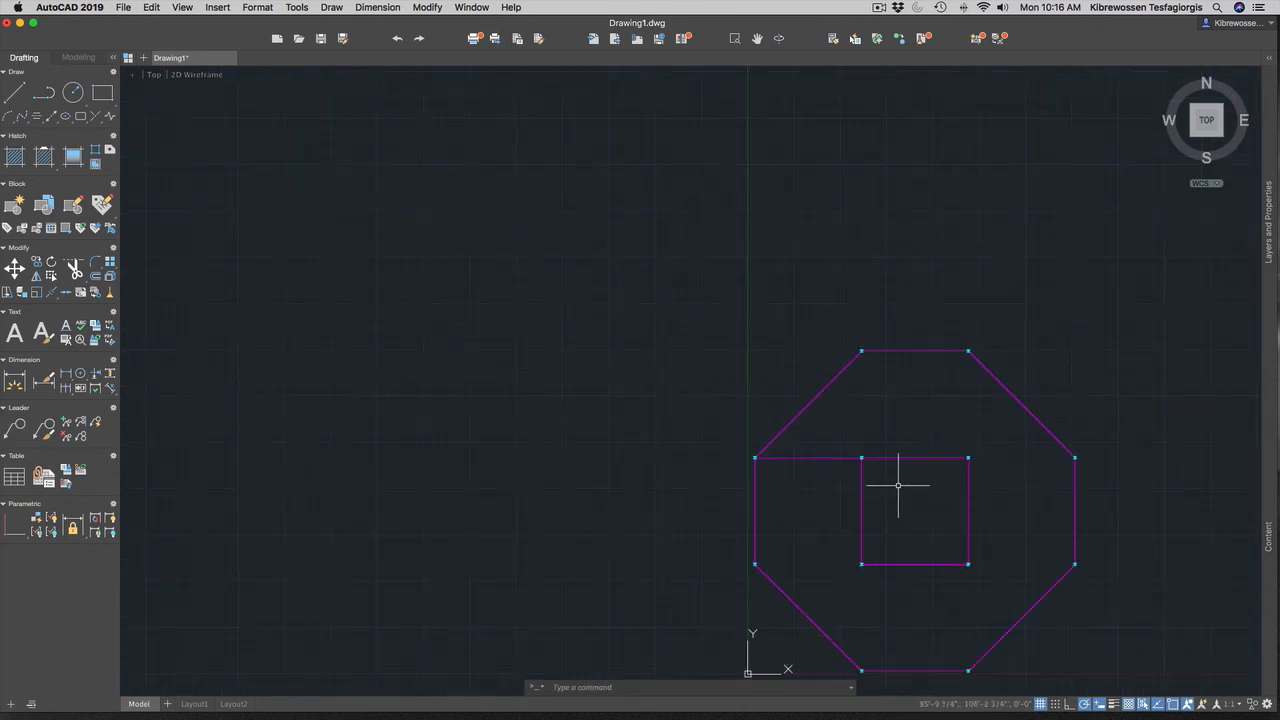
{"action": "scroll", "coordinate": [948, 472], "scroll_direction": "up", "scroll_amount": 4}
{"action": "scroll", "coordinate": [945, 470], "scroll_direction": "down", "scroll_amount": 3}
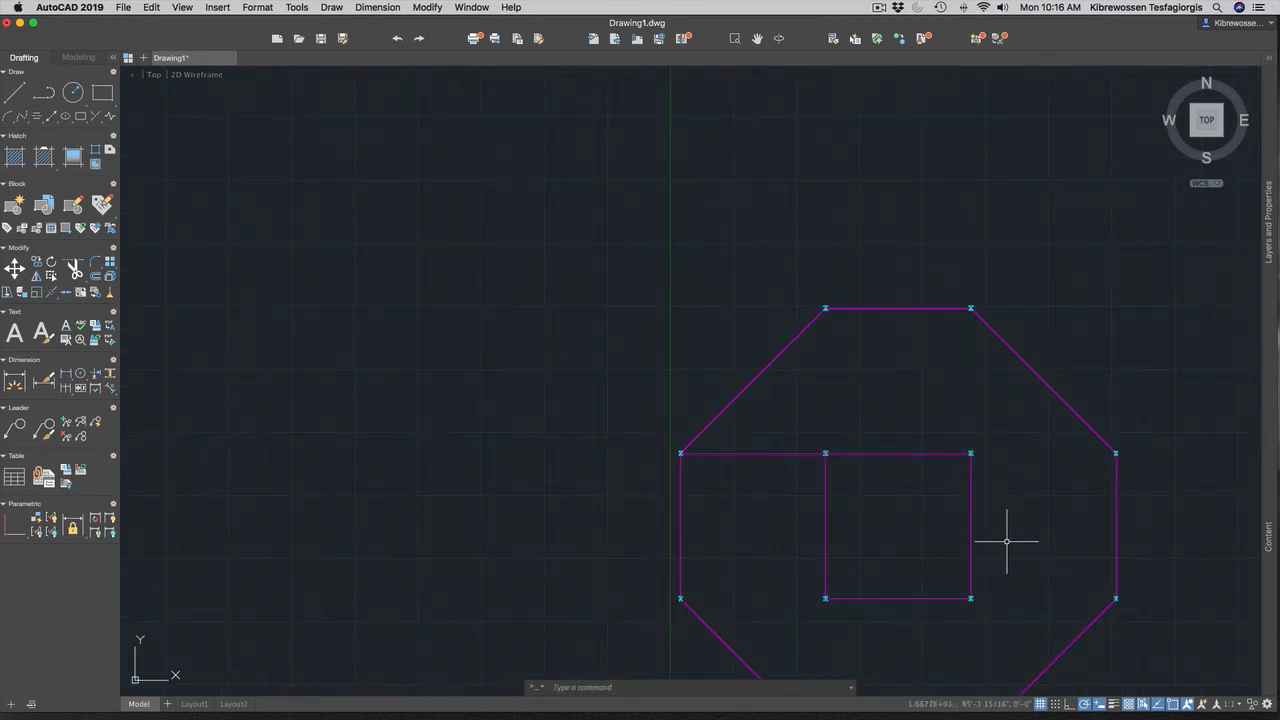
{"action": "type", "text": "l"}
{"action": "key", "text": "Return"}
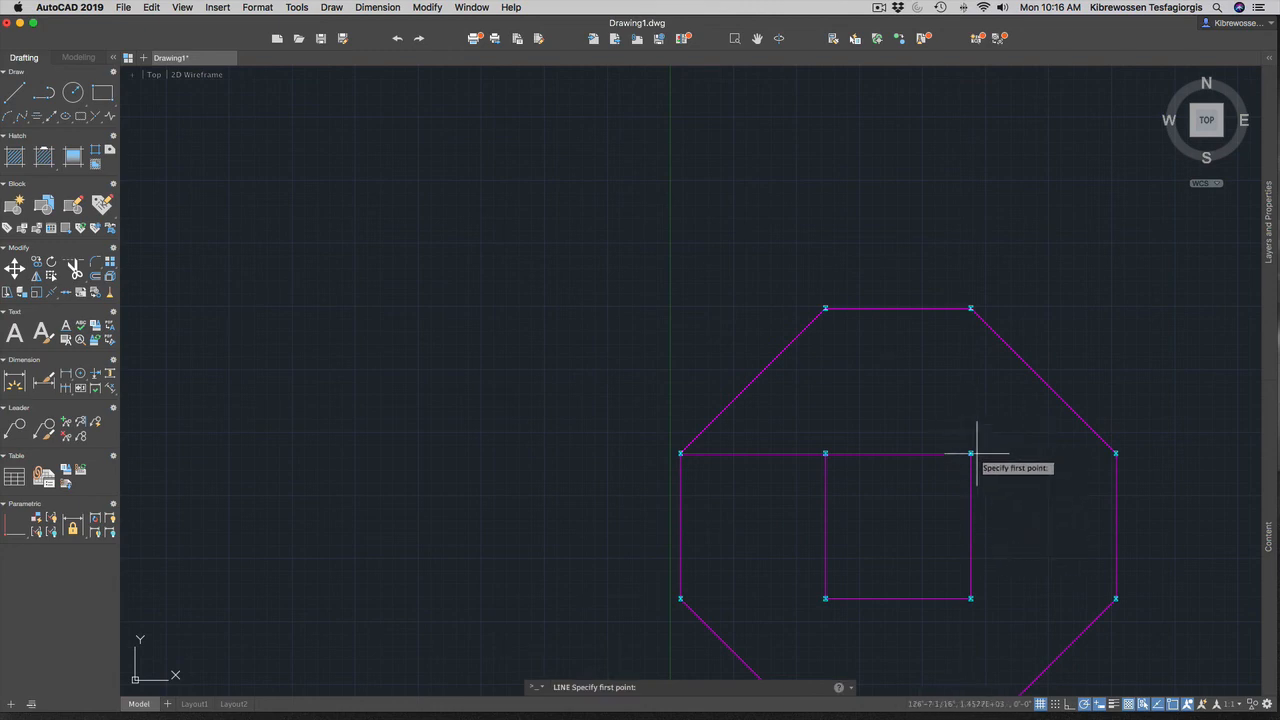
{"action": "scroll", "coordinate": [977, 453], "scroll_direction": "up", "scroll_amount": 8}
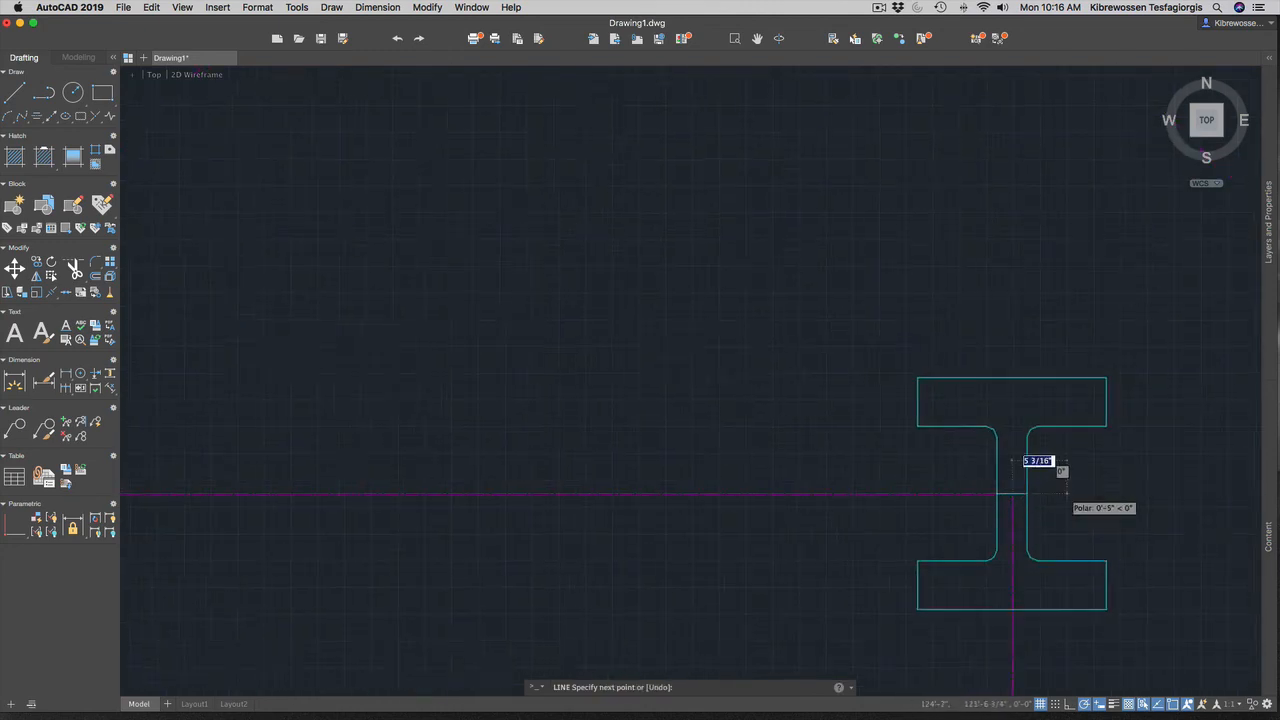
{"action": "scroll", "coordinate": [988, 466], "scroll_direction": "down", "scroll_amount": 10}
{"action": "scroll", "coordinate": [1110, 468], "scroll_direction": "up", "scroll_amount": 5}
{"action": "scroll", "coordinate": [1109, 468], "scroll_direction": "up", "scroll_amount": 5}
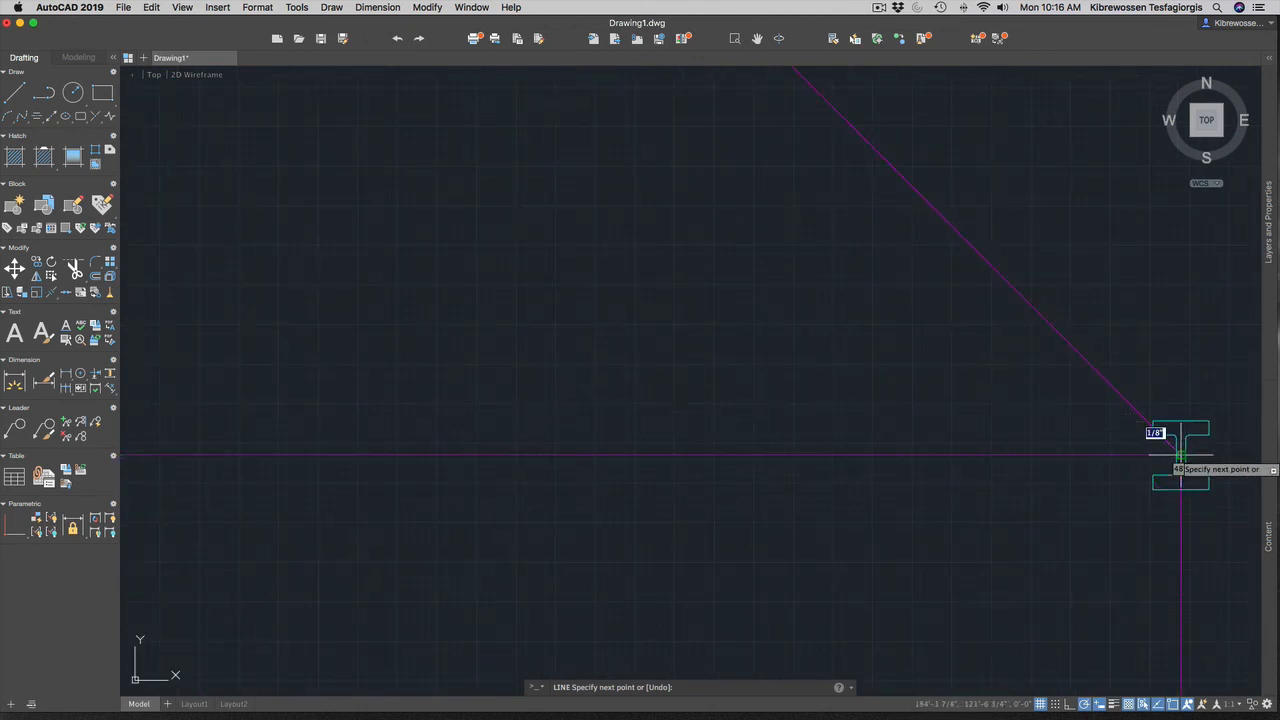
{"action": "scroll", "coordinate": [1048, 458], "scroll_direction": "down", "scroll_amount": 7}
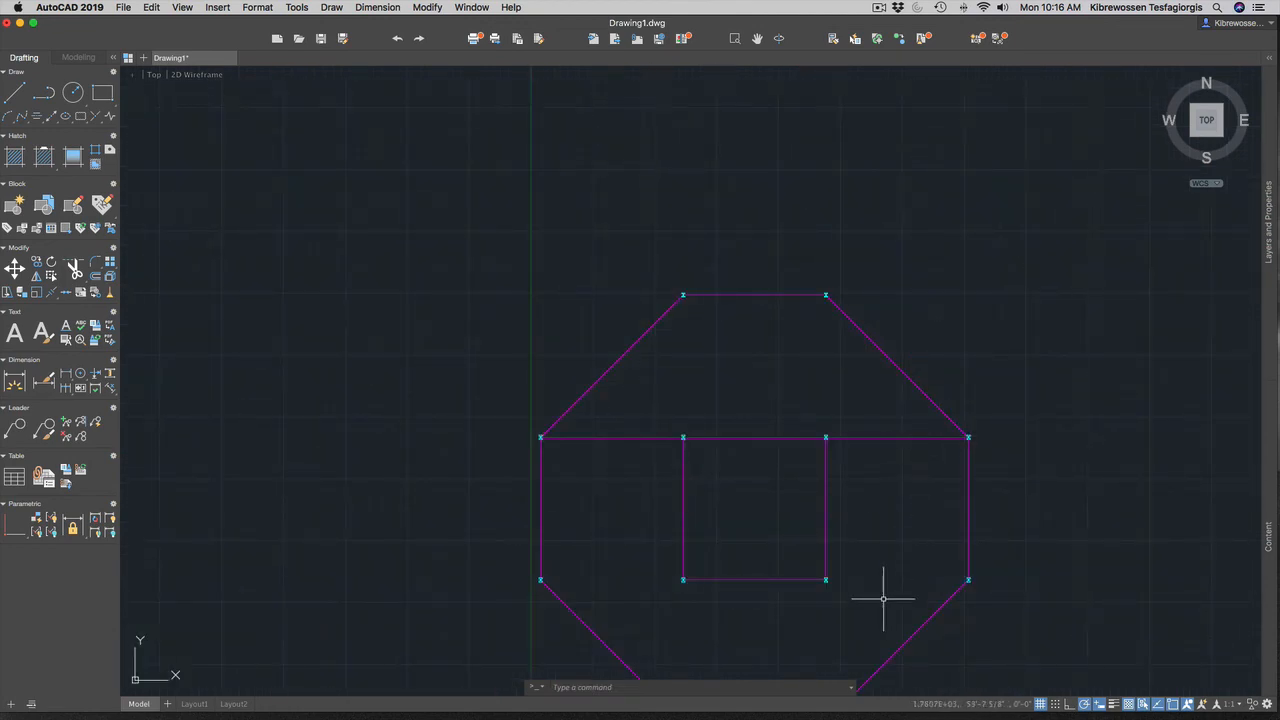
Draw a horizontal line from the web centre of the third row's third I-section to that of its rightmost I-section.
{"action": "key", "text": "Return"}
{"action": "scroll", "coordinate": [830, 590], "scroll_direction": "up", "scroll_amount": 6}
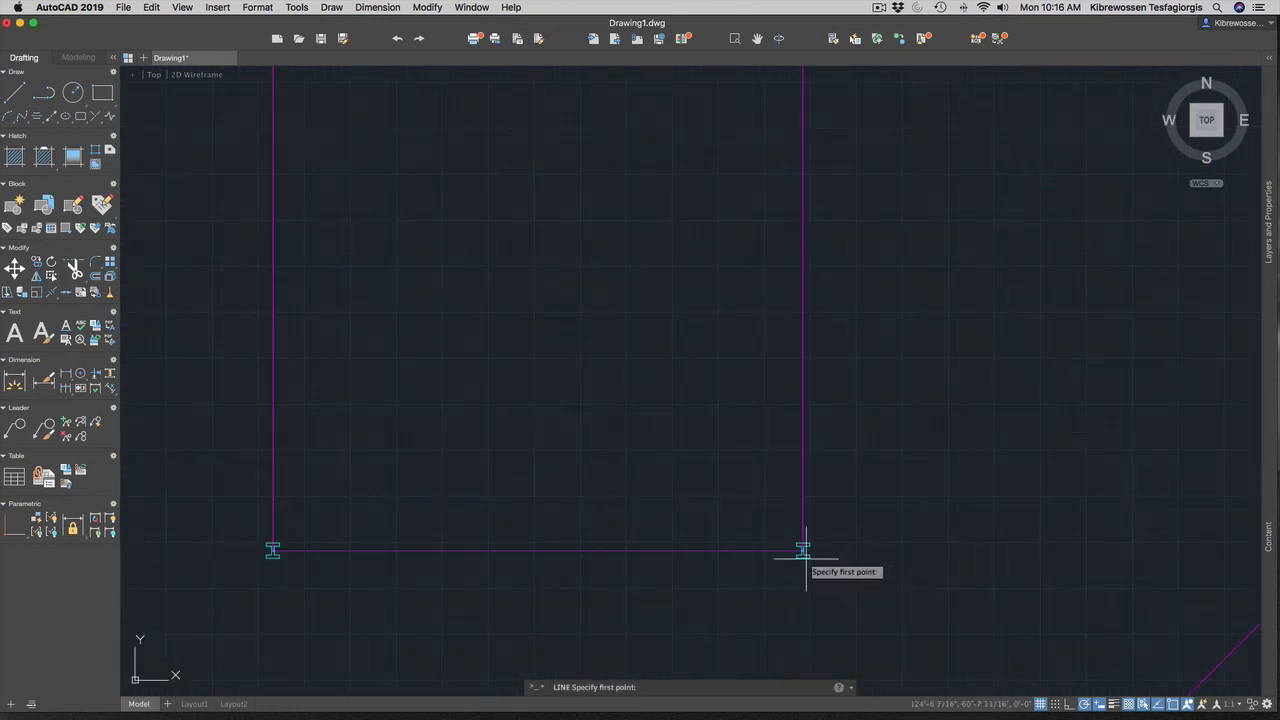
{"action": "scroll", "coordinate": [804, 547], "scroll_direction": "up", "scroll_amount": 5}
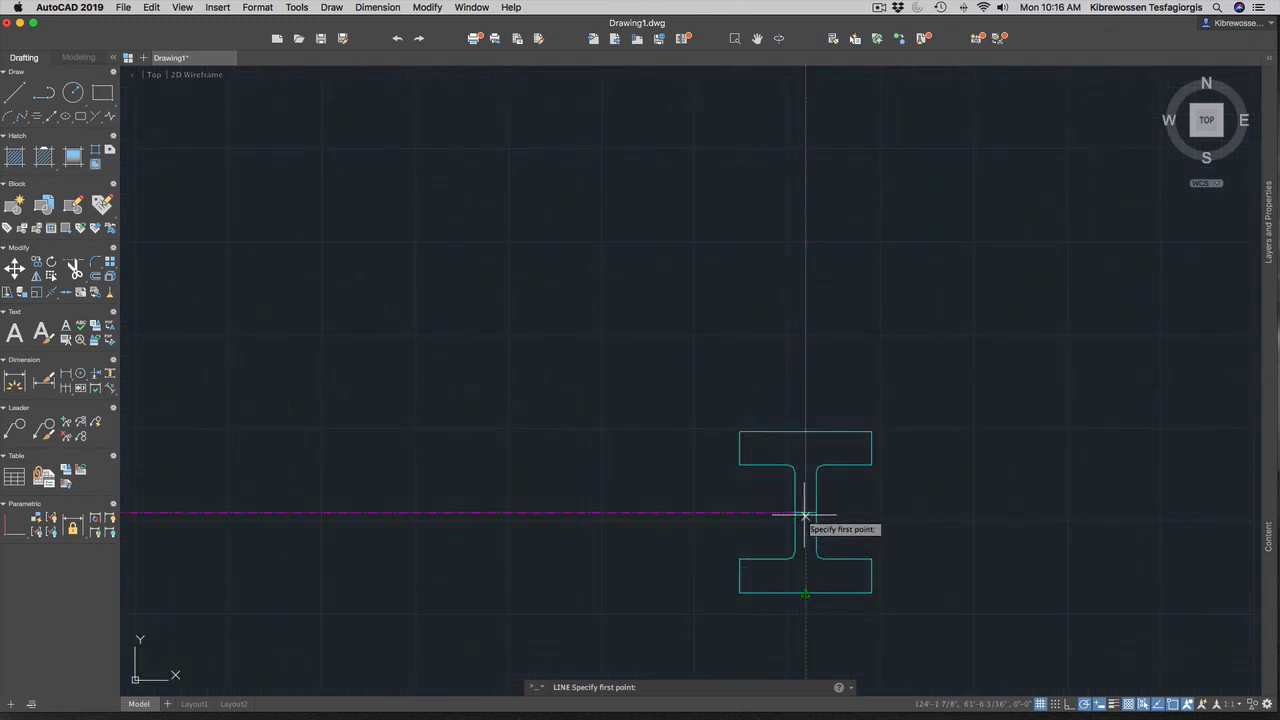
{"action": "scroll", "coordinate": [1086, 509], "scroll_direction": "down", "scroll_amount": 10}
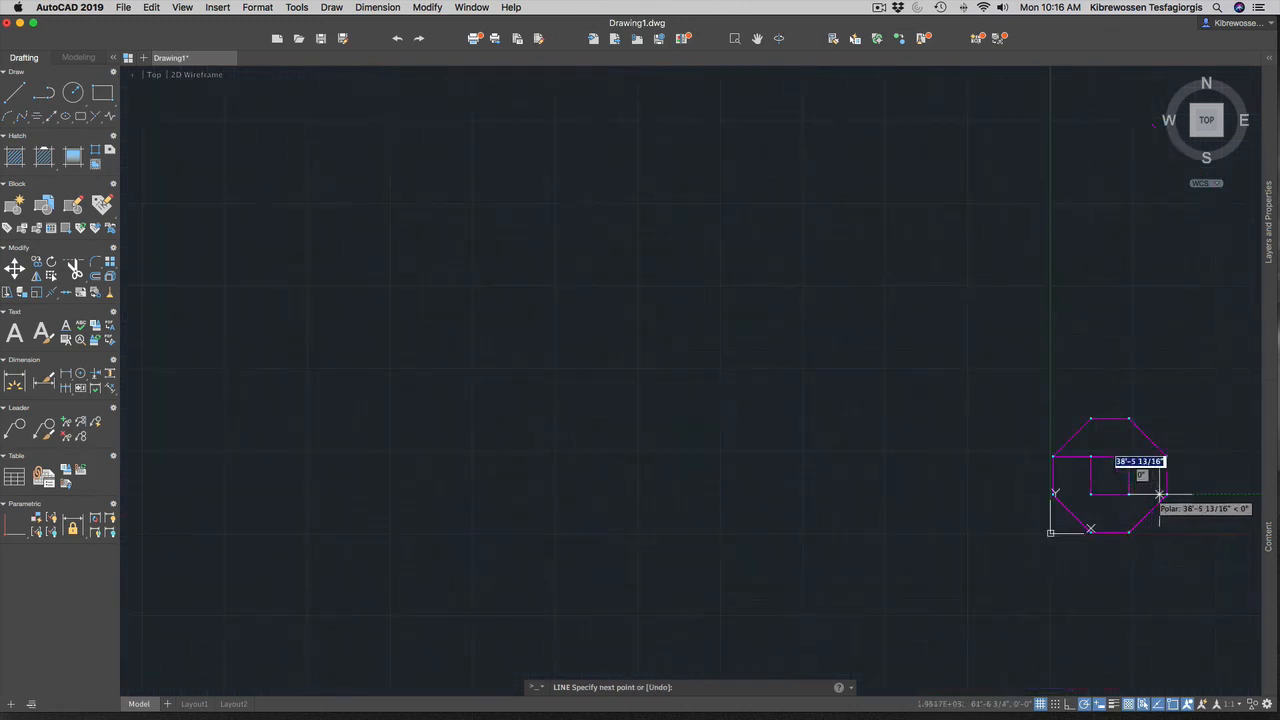
{"action": "scroll", "coordinate": [1214, 490], "scroll_direction": "up", "scroll_amount": 8}
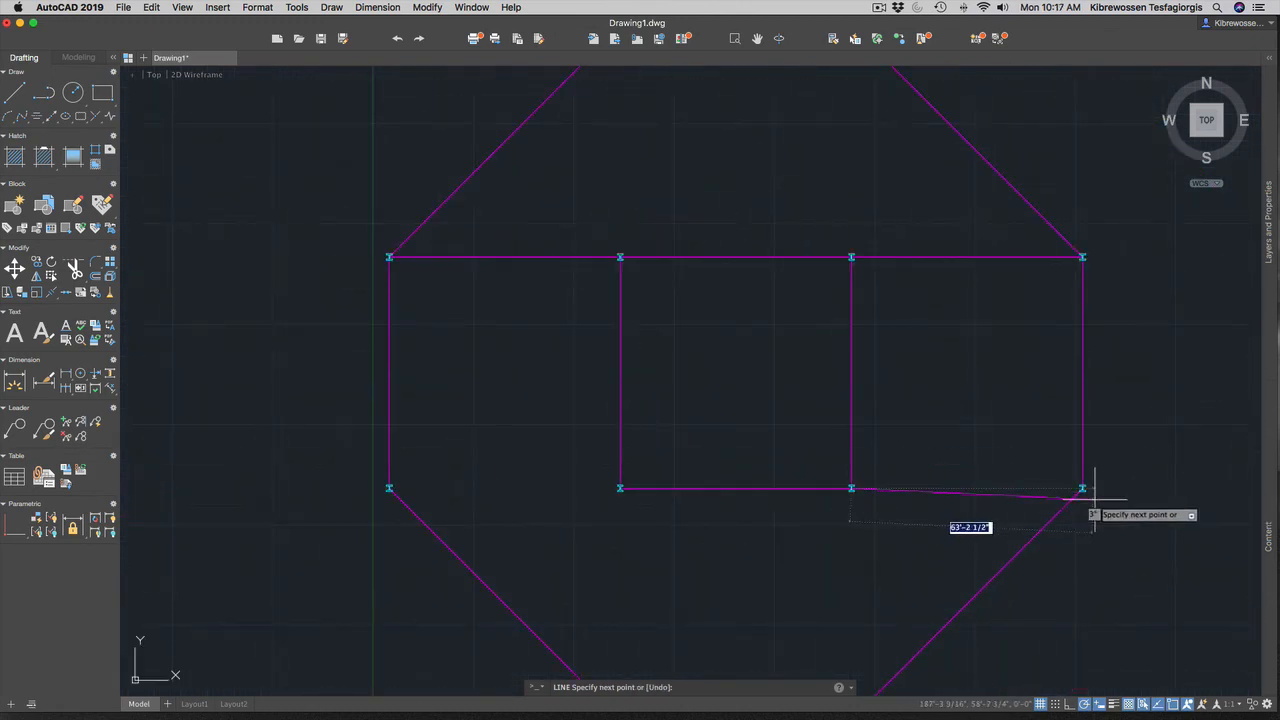
{"action": "scroll", "coordinate": [1088, 482], "scroll_direction": "up", "scroll_amount": 6}
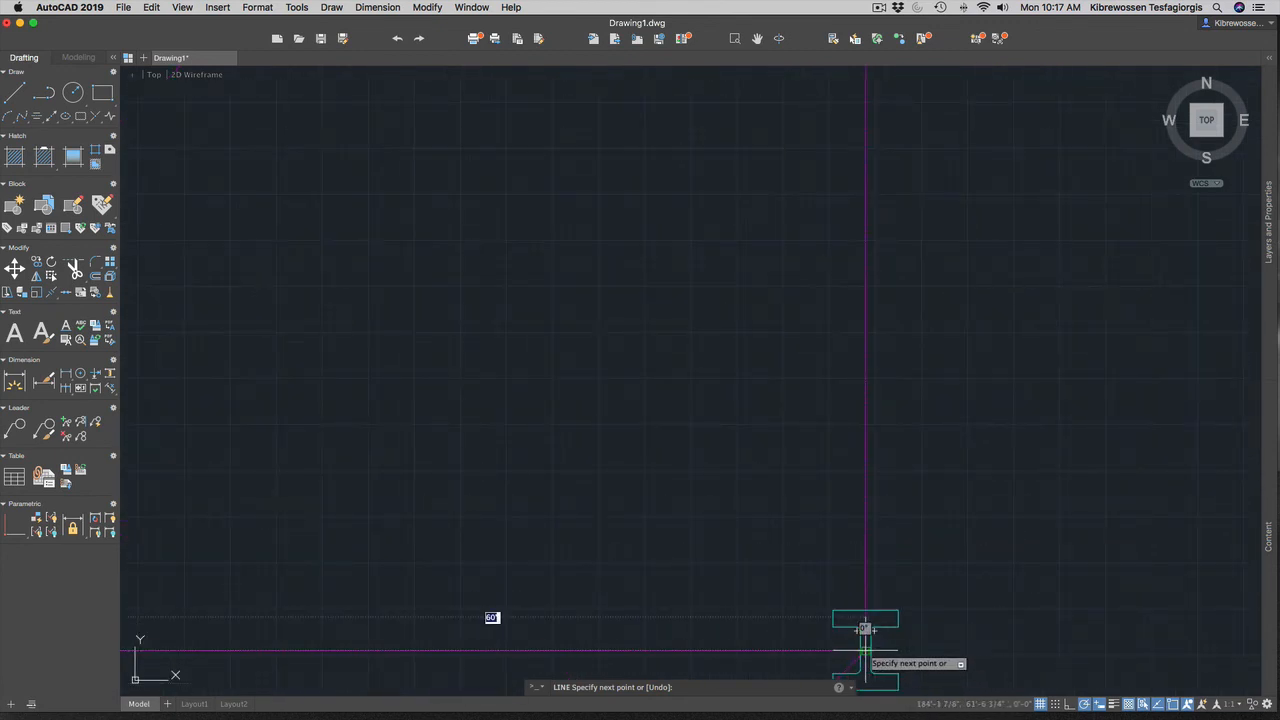
{"action": "scroll", "coordinate": [858, 641], "scroll_direction": "down", "scroll_amount": 6}
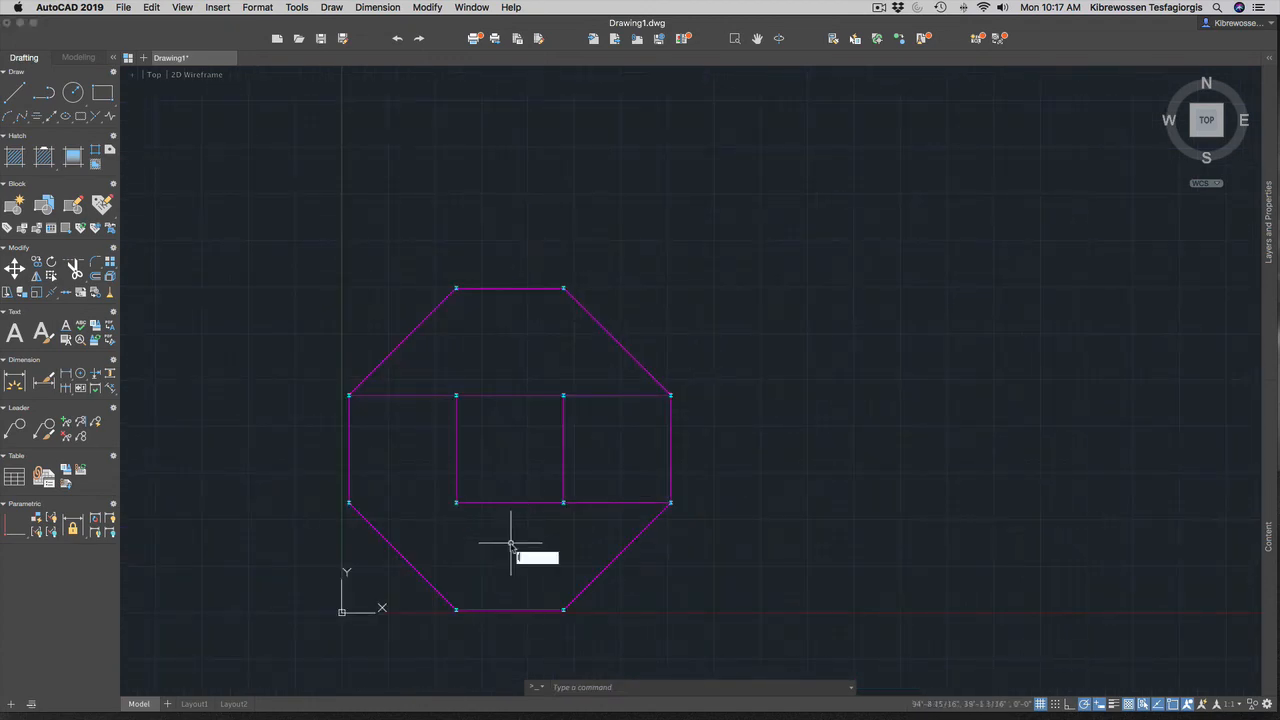
Draw a line from the web centre of the third row's leftmost I-section to that of its second I-section.
{"action": "key", "text": "Return"}
{"action": "scroll", "coordinate": [312, 496], "scroll_direction": "up", "scroll_amount": 8}
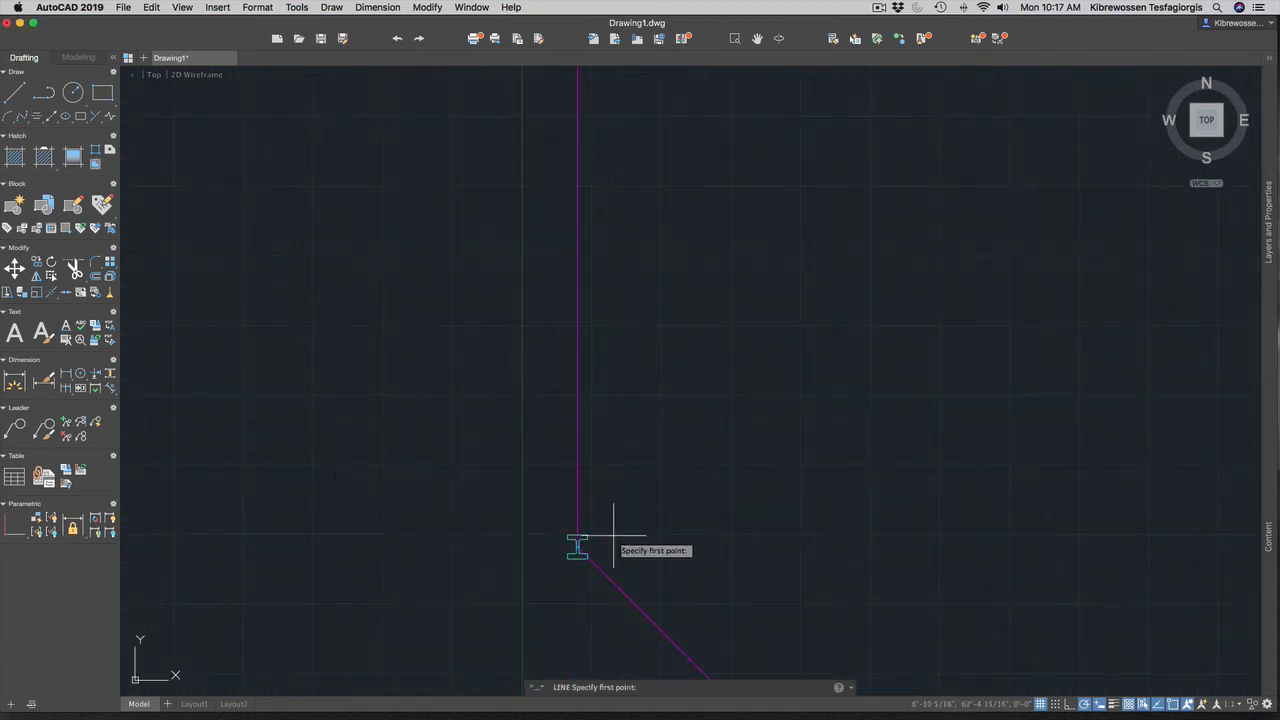
{"action": "scroll", "coordinate": [590, 538], "scroll_direction": "up", "scroll_amount": 8}
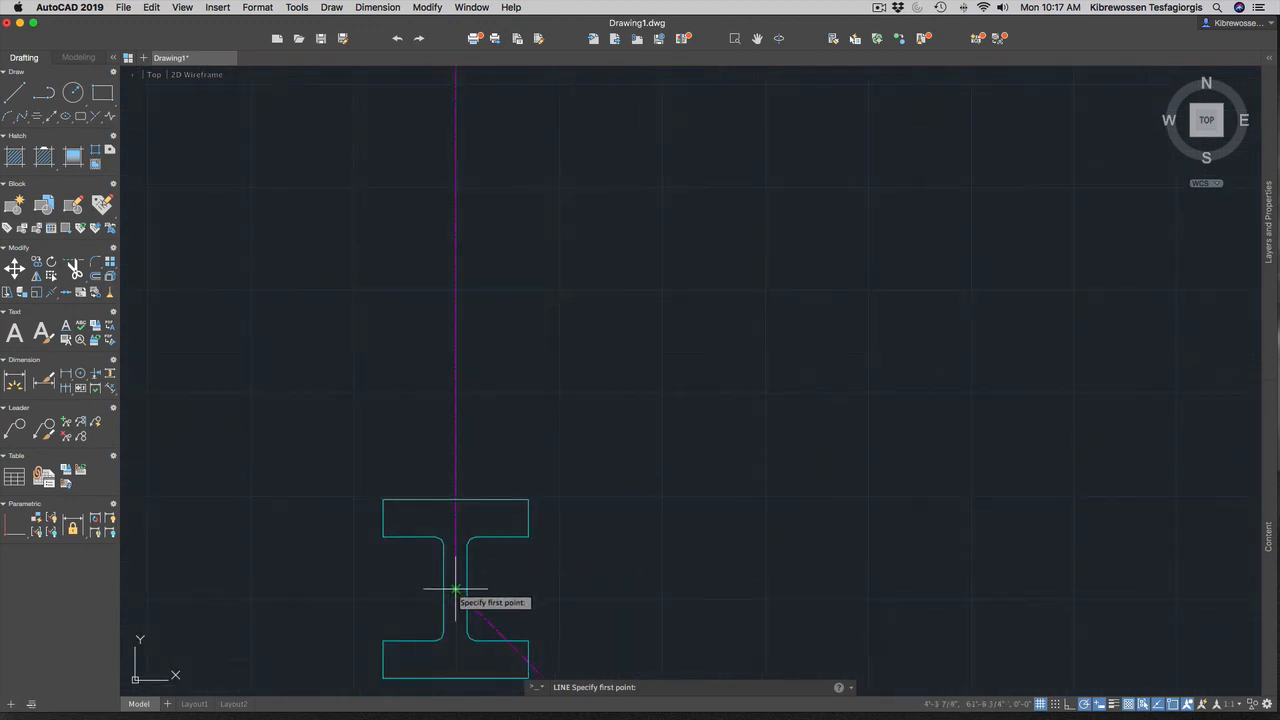
{"action": "scroll", "coordinate": [1014, 492], "scroll_direction": "down", "scroll_amount": 10}
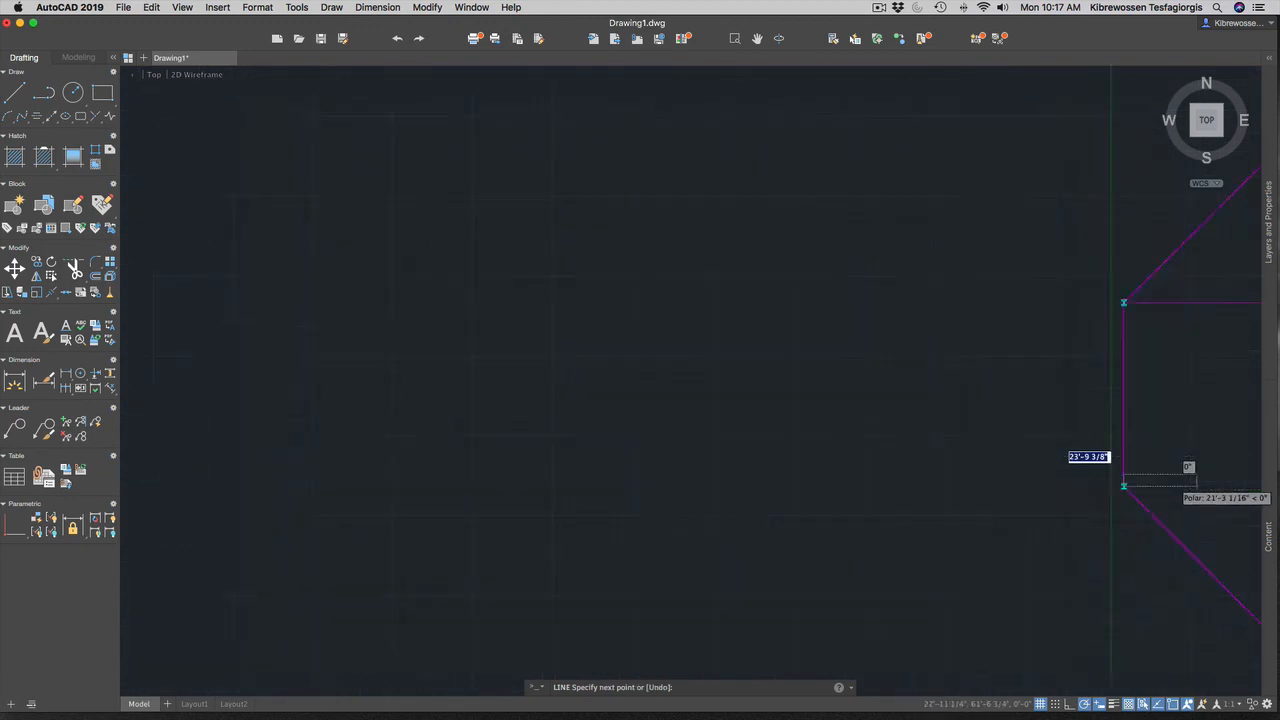
{"action": "scroll", "coordinate": [855, 482], "scroll_direction": "down", "scroll_amount": 3}
{"action": "scroll", "coordinate": [880, 485], "scroll_direction": "up", "scroll_amount": 10}
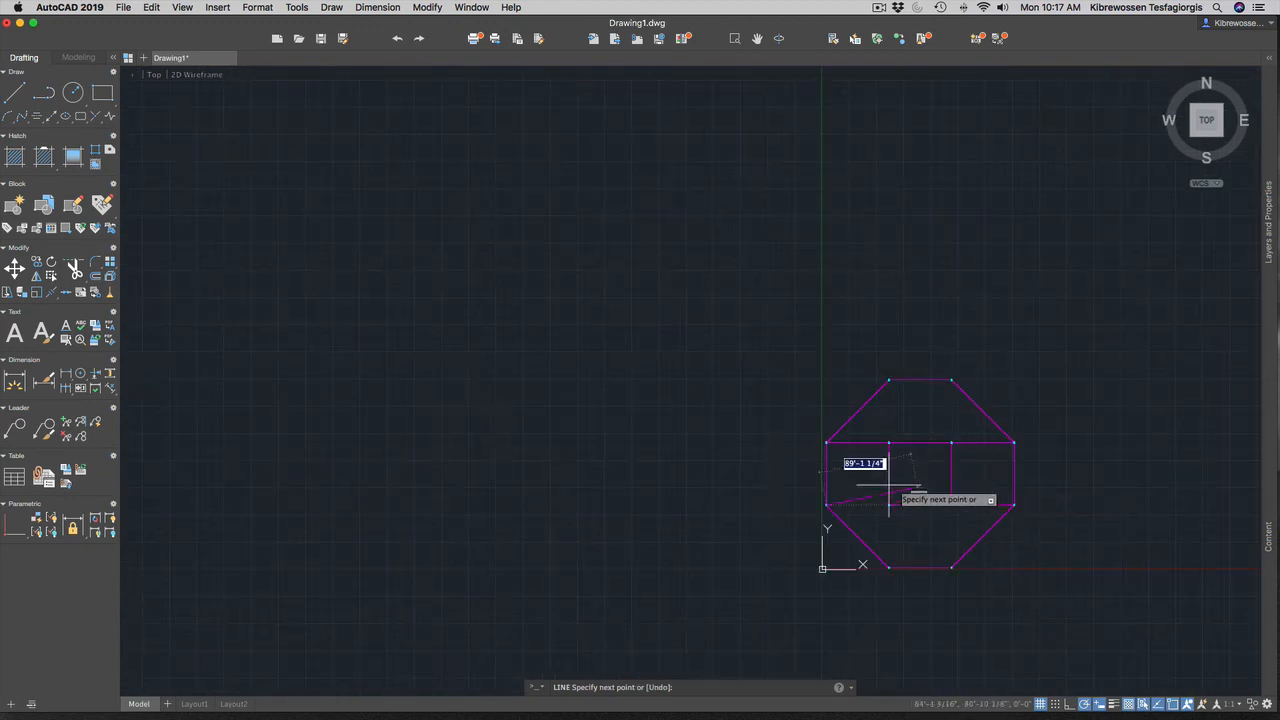
{"action": "scroll", "coordinate": [950, 585], "scroll_direction": "up", "scroll_amount": 5}
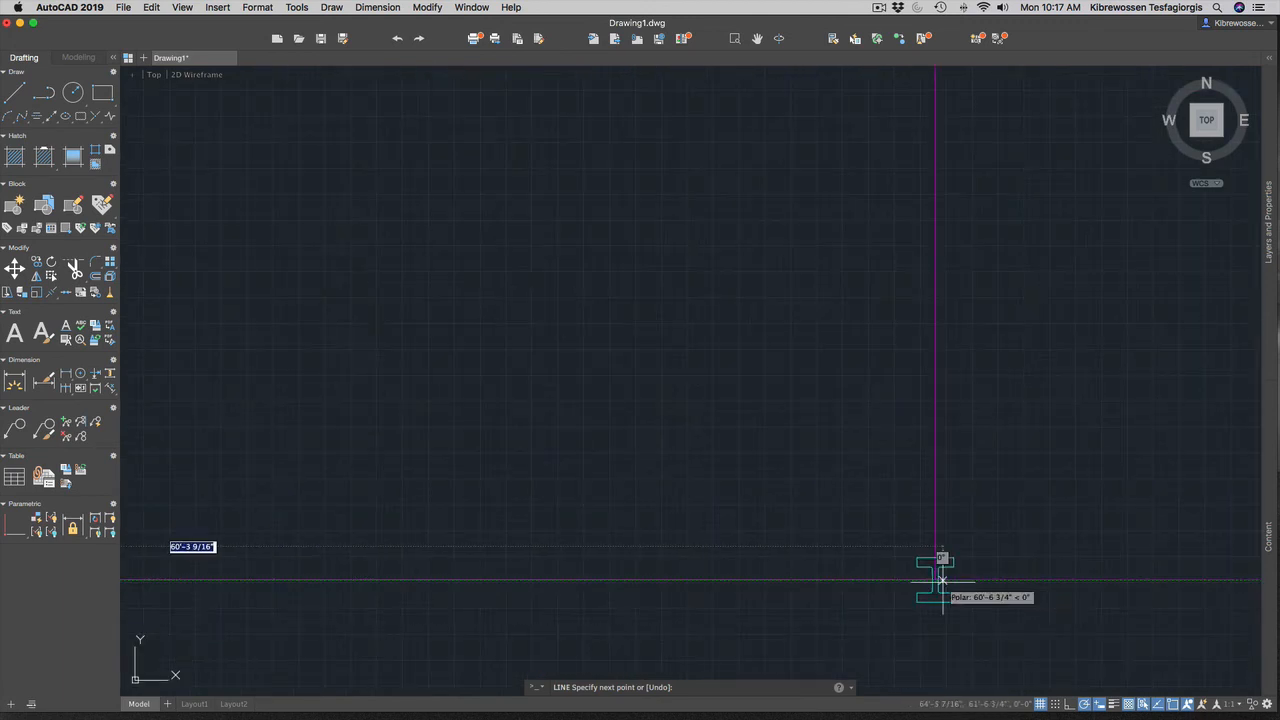
Continue the line vertically down to the web centre of the bottom row's left I-section and end the command.
{"action": "scroll", "coordinate": [933, 579], "scroll_direction": "down", "scroll_amount": 5}
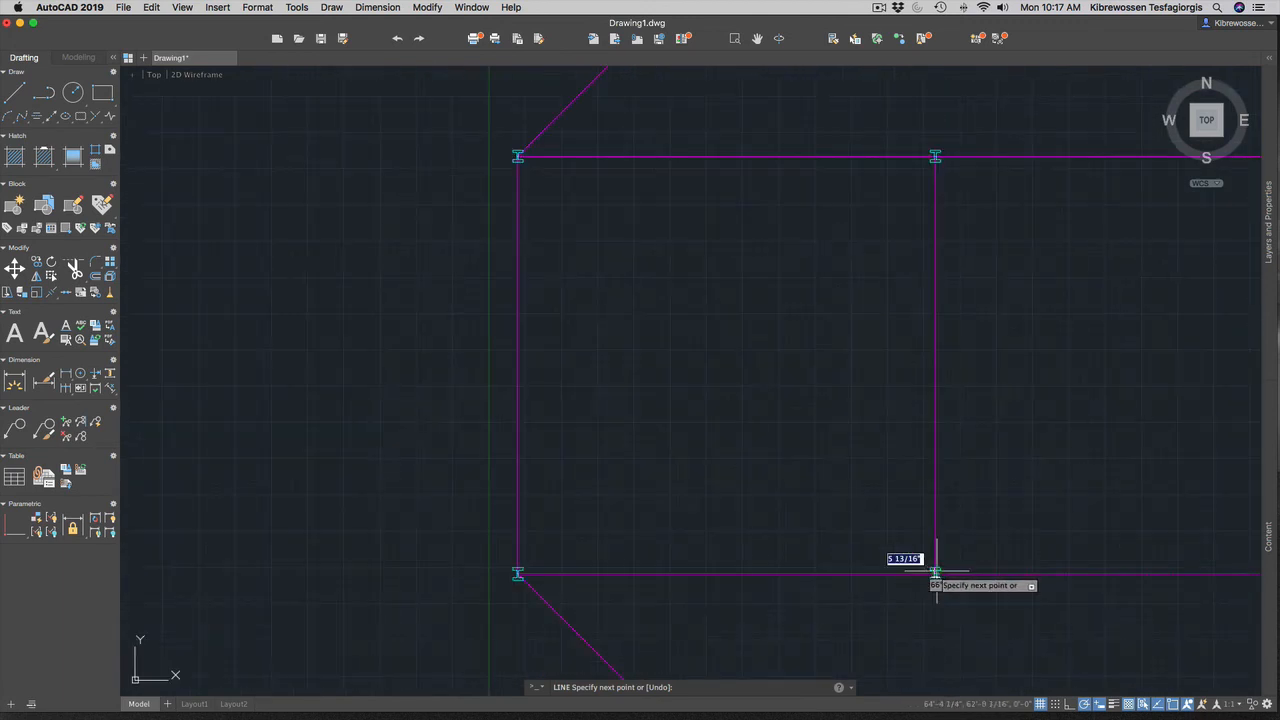
{"action": "scroll", "coordinate": [926, 627], "scroll_direction": "up", "scroll_amount": 6}
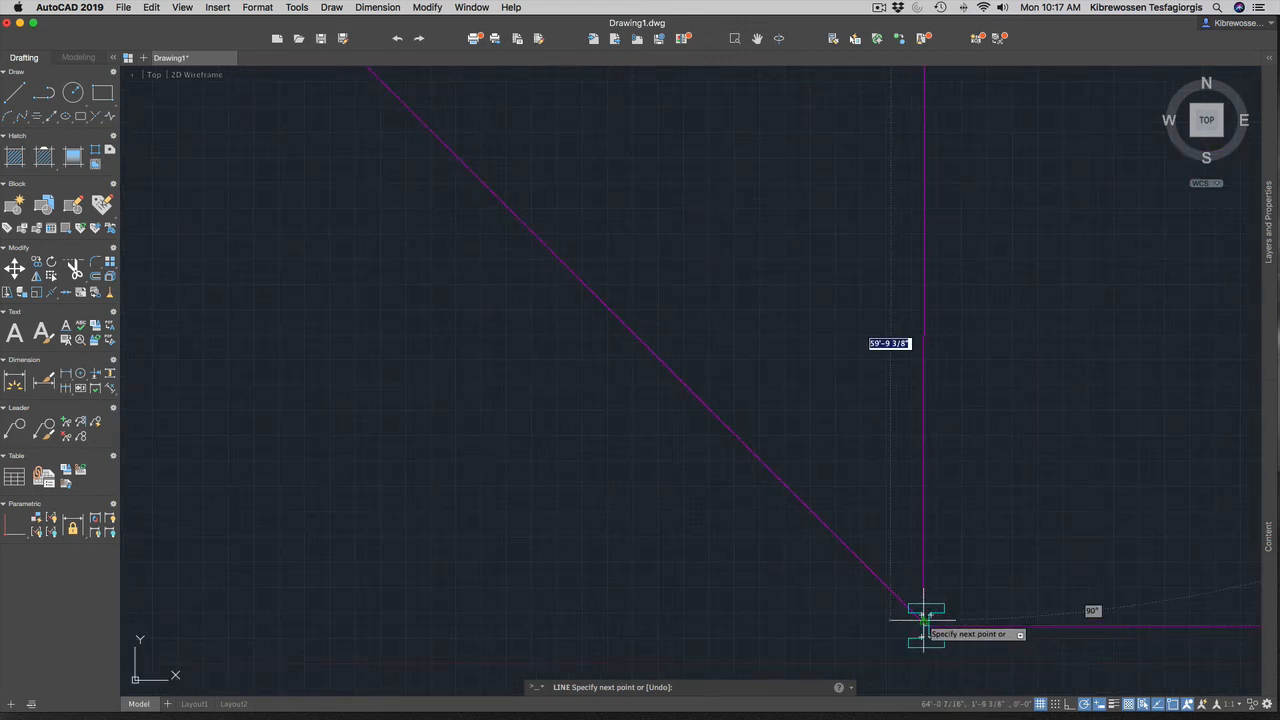
{"action": "scroll", "coordinate": [926, 627], "scroll_direction": "up", "scroll_amount": 5}
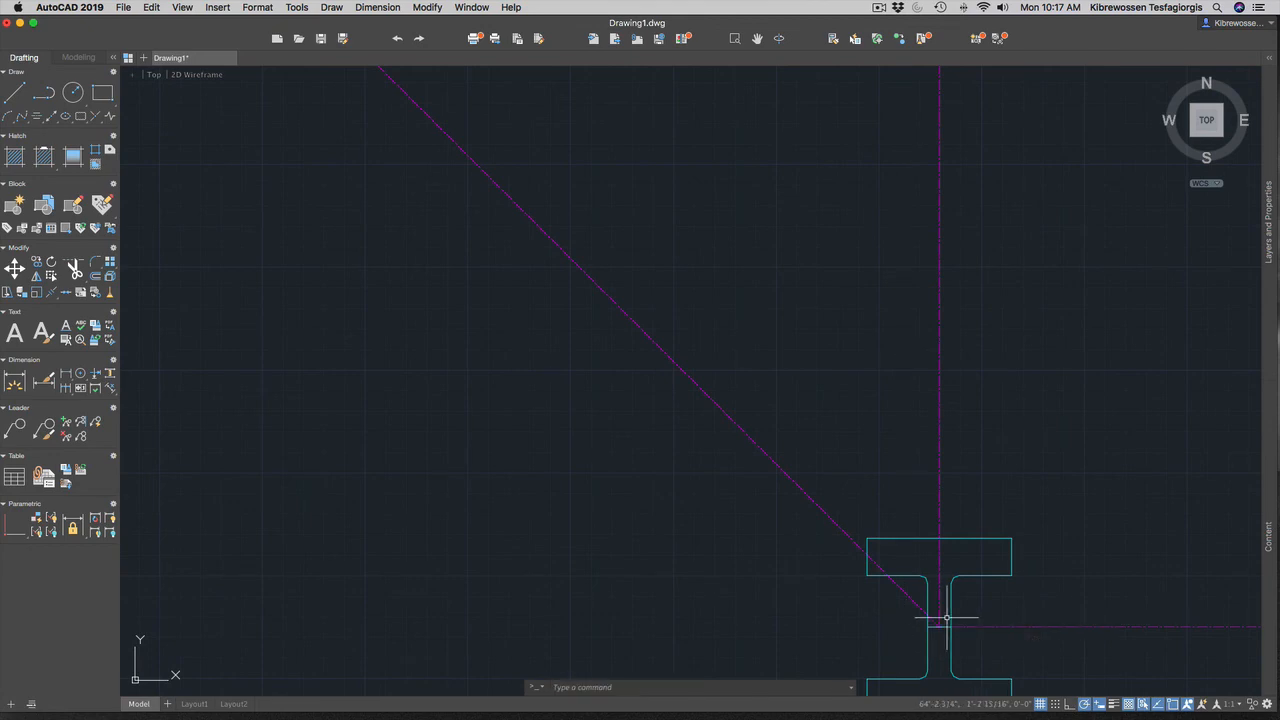
Draw a vertical line from the web centre of the third row's third I-section down to that of the bottom row's right I-section.
{"action": "scroll", "coordinate": [1016, 508], "scroll_direction": "down", "scroll_amount": 4}
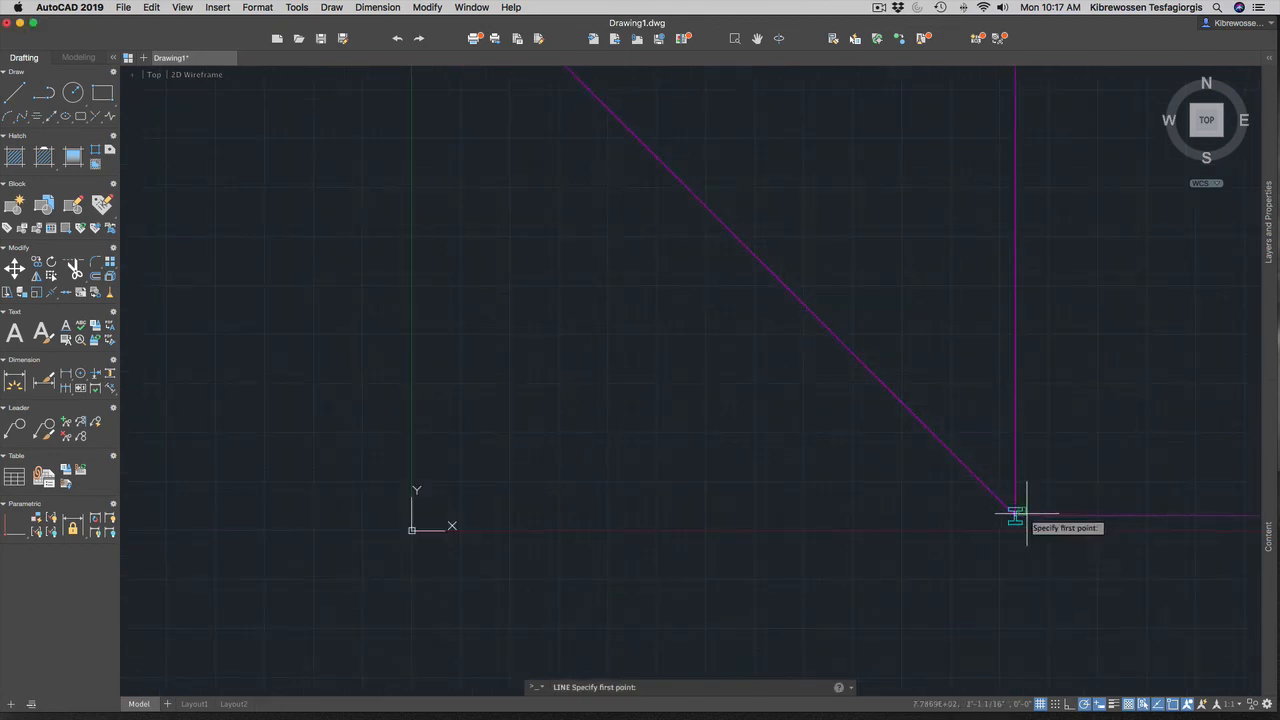
{"action": "scroll", "coordinate": [1120, 320], "scroll_direction": "down", "scroll_amount": 4}
{"action": "scroll", "coordinate": [1170, 260], "scroll_direction": "up", "scroll_amount": 5}
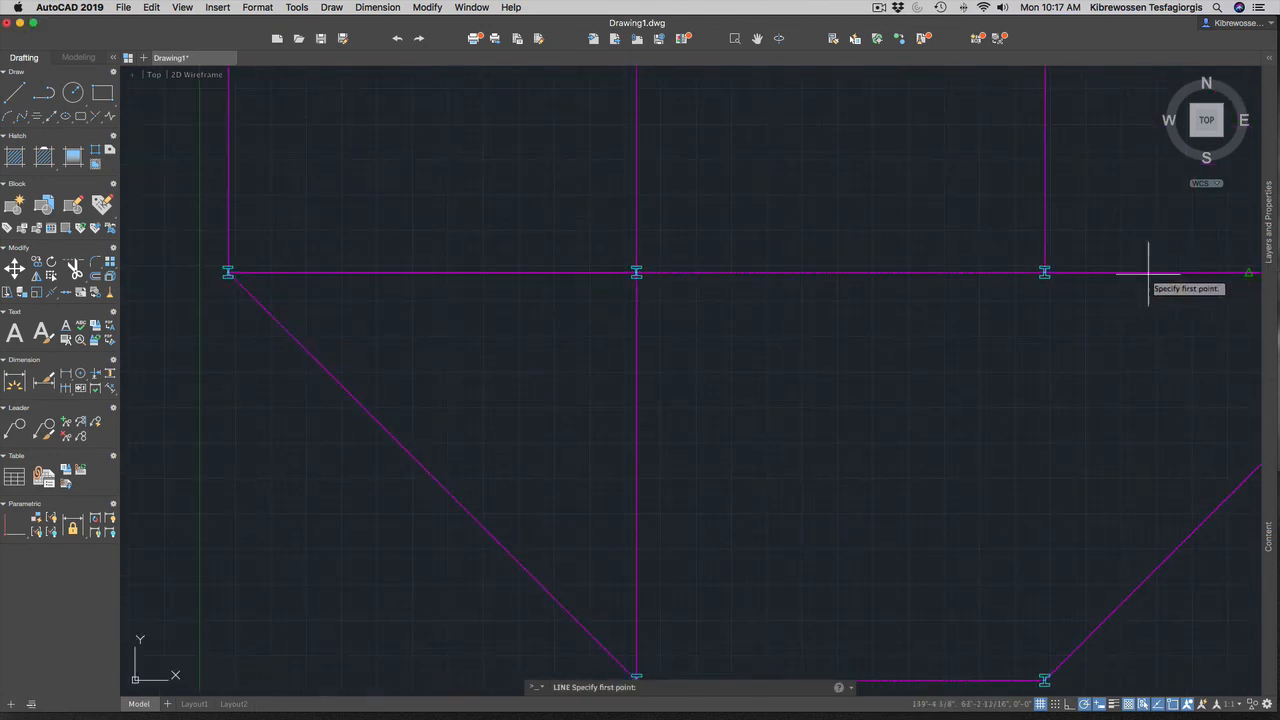
{"action": "scroll", "coordinate": [1040, 267], "scroll_direction": "up", "scroll_amount": 10}
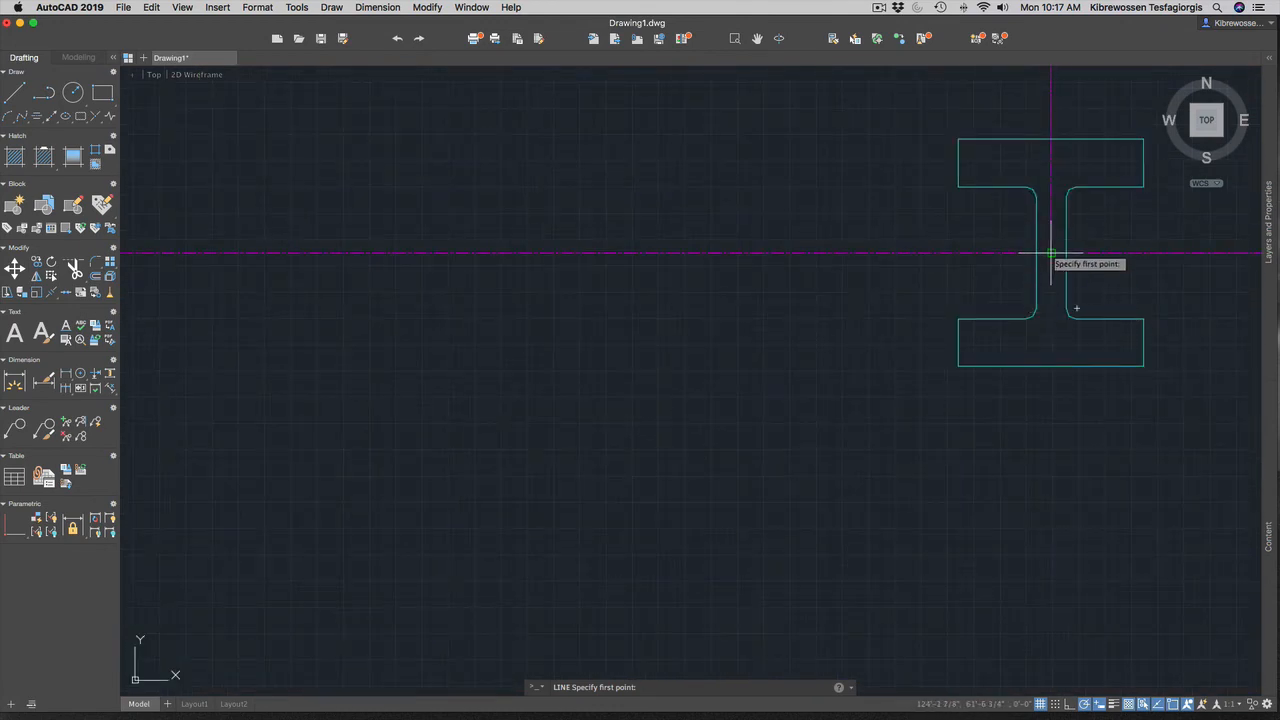
{"action": "left_click", "coordinate": [1050, 253]}
{"action": "scroll", "coordinate": [1040, 440], "scroll_direction": "down", "scroll_amount": 10}
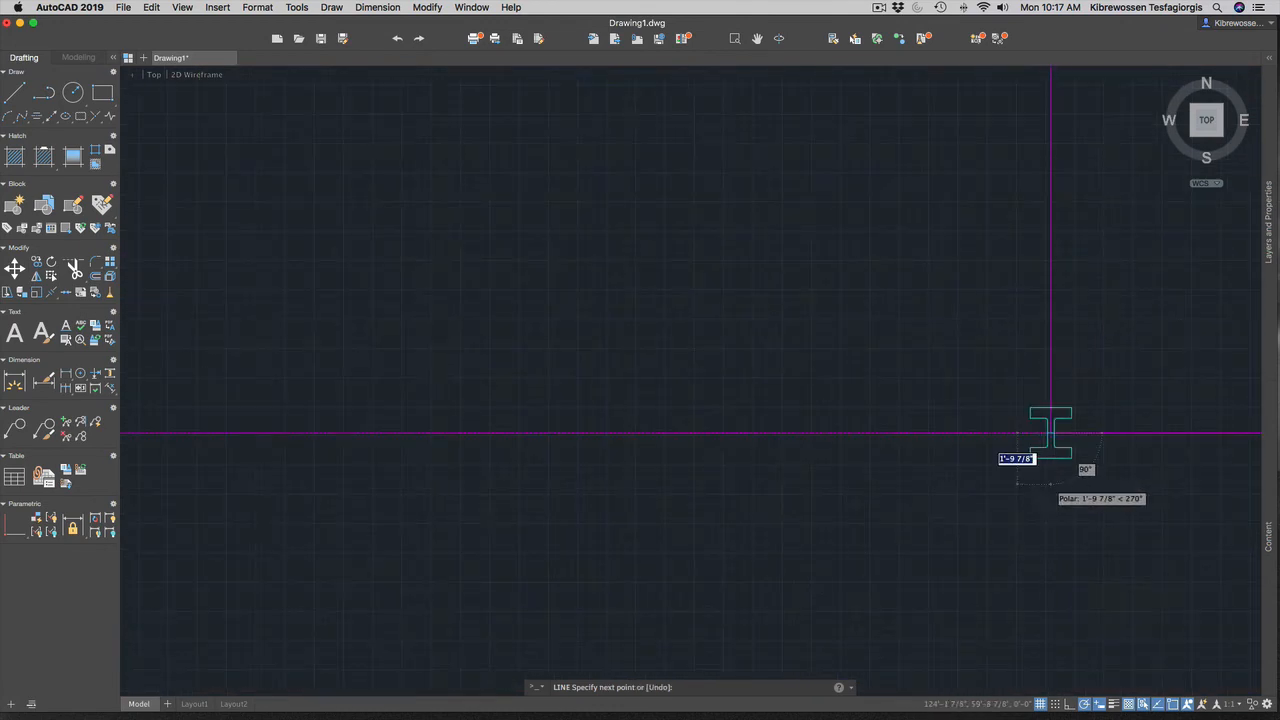
{"action": "scroll", "coordinate": [1046, 640], "scroll_direction": "up", "scroll_amount": 10}
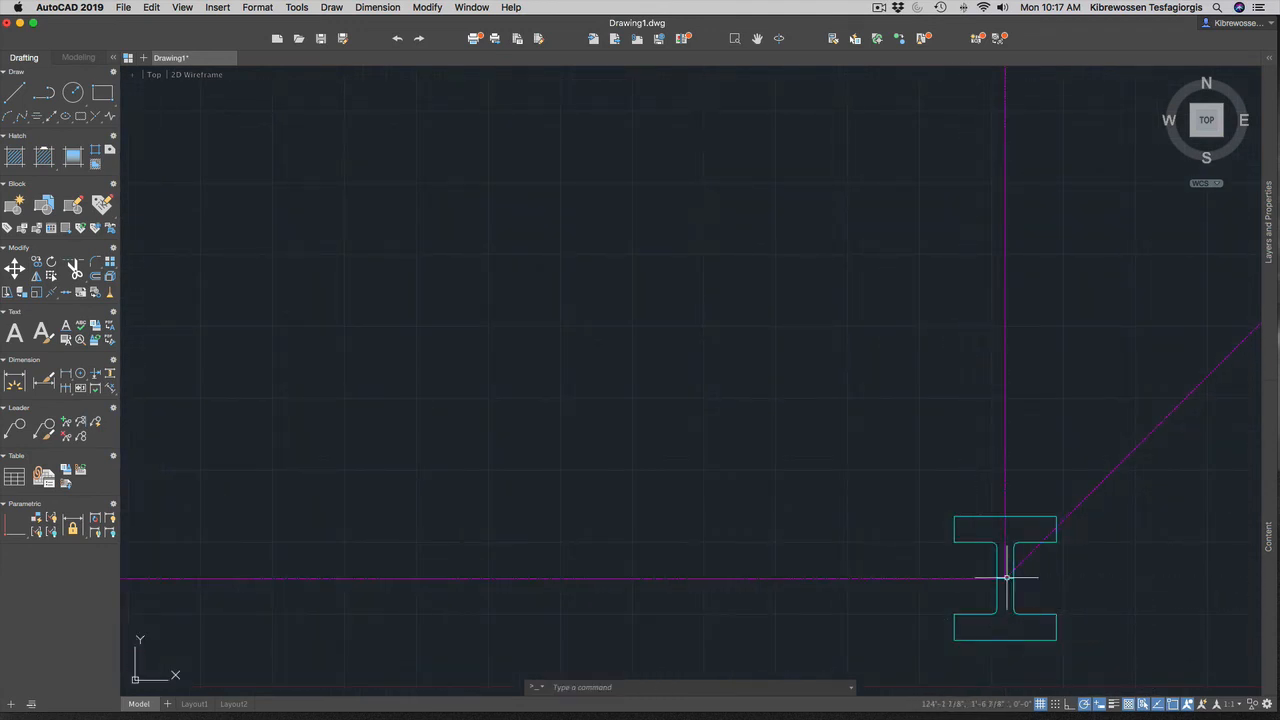
{"action": "scroll", "coordinate": [1007, 578], "scroll_direction": "down", "scroll_amount": 5}
{"action": "scroll", "coordinate": [702, 212], "scroll_direction": "down", "scroll_amount": 8}
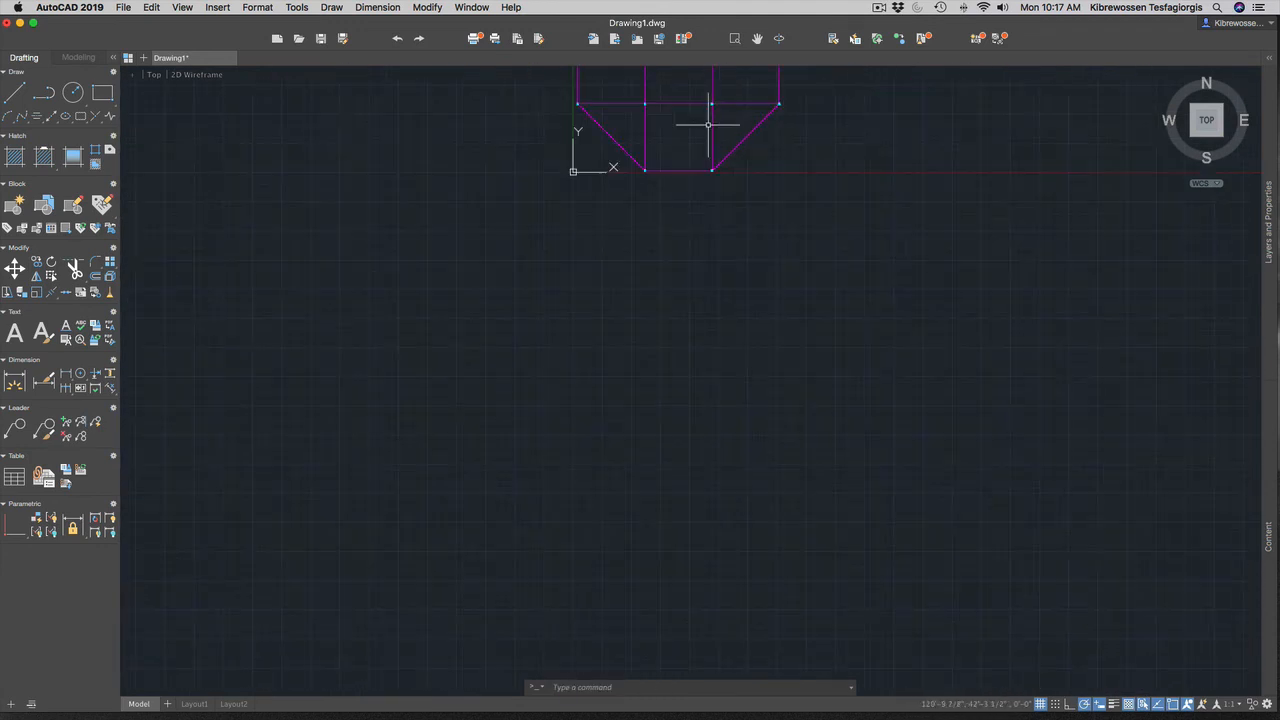
Draw a vertical line from the web centre of the second row's second I-section up to that of the top row's left I-section.
{"action": "type", "text": "z"}
{"action": "key", "text": "Return"}
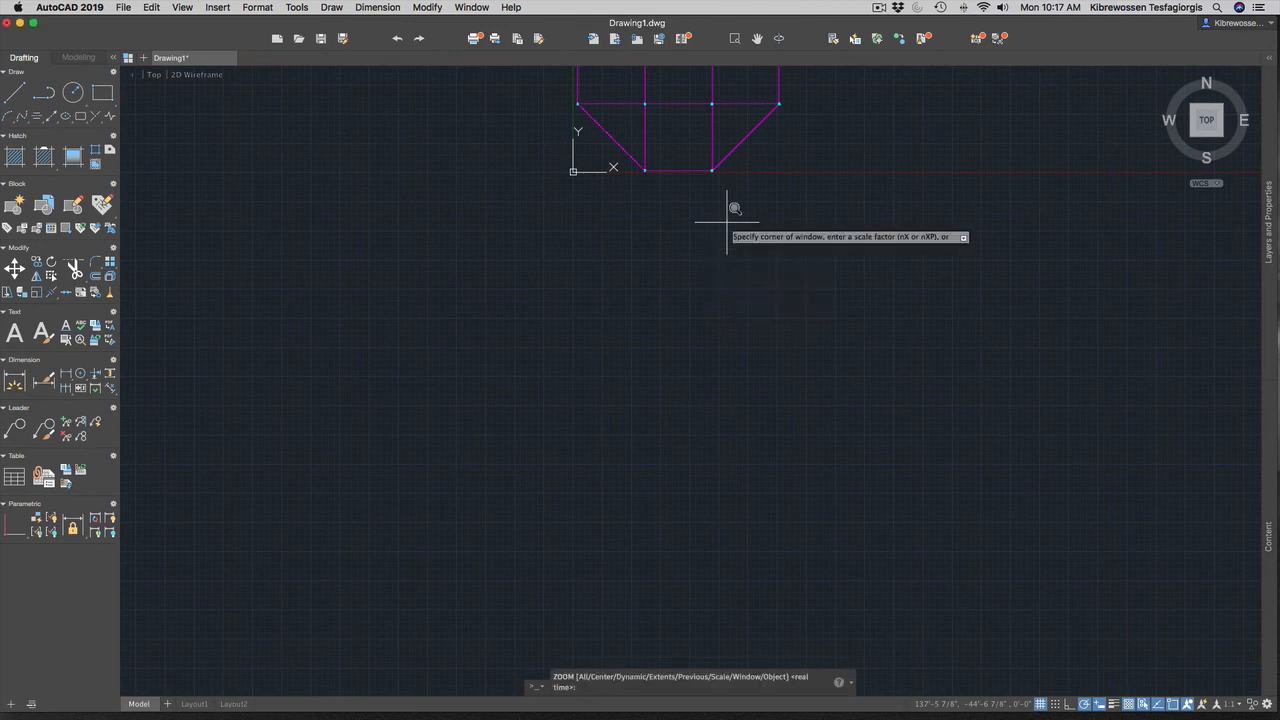
{"action": "type", "text": "e"}
{"action": "key", "text": "Return"}
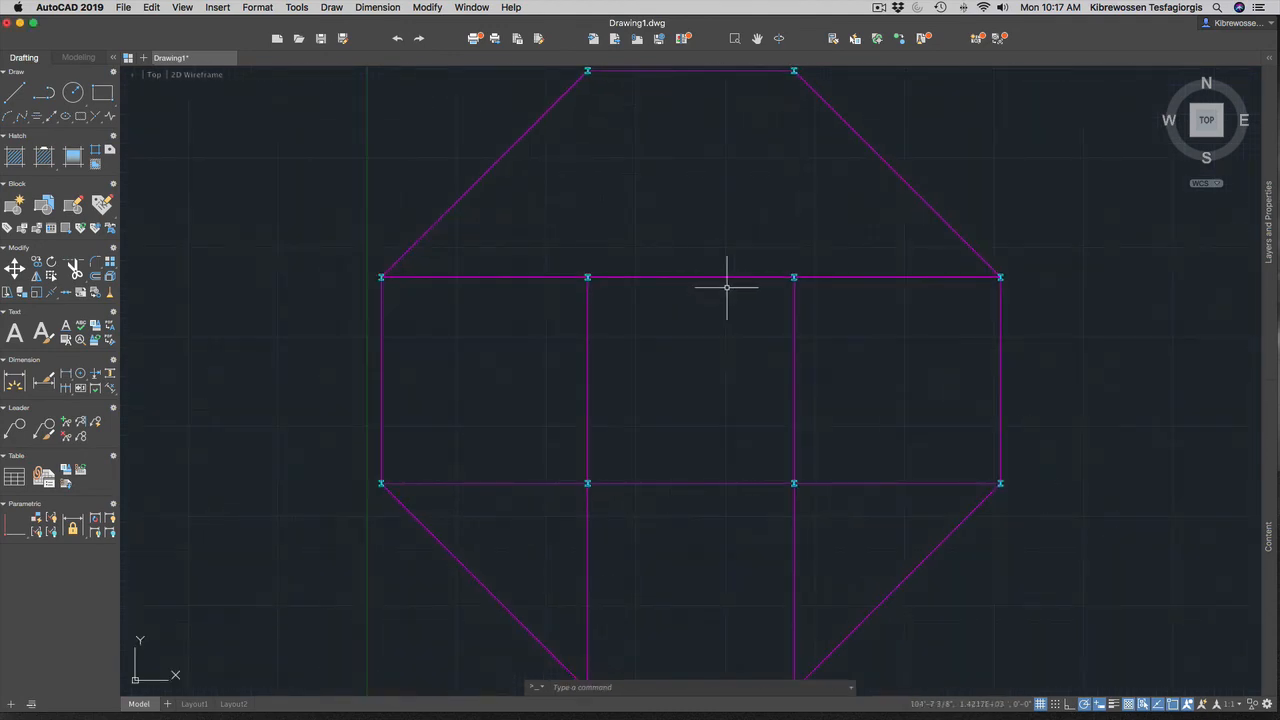
{"action": "type", "text": "l"}
{"action": "key", "text": "Return"}
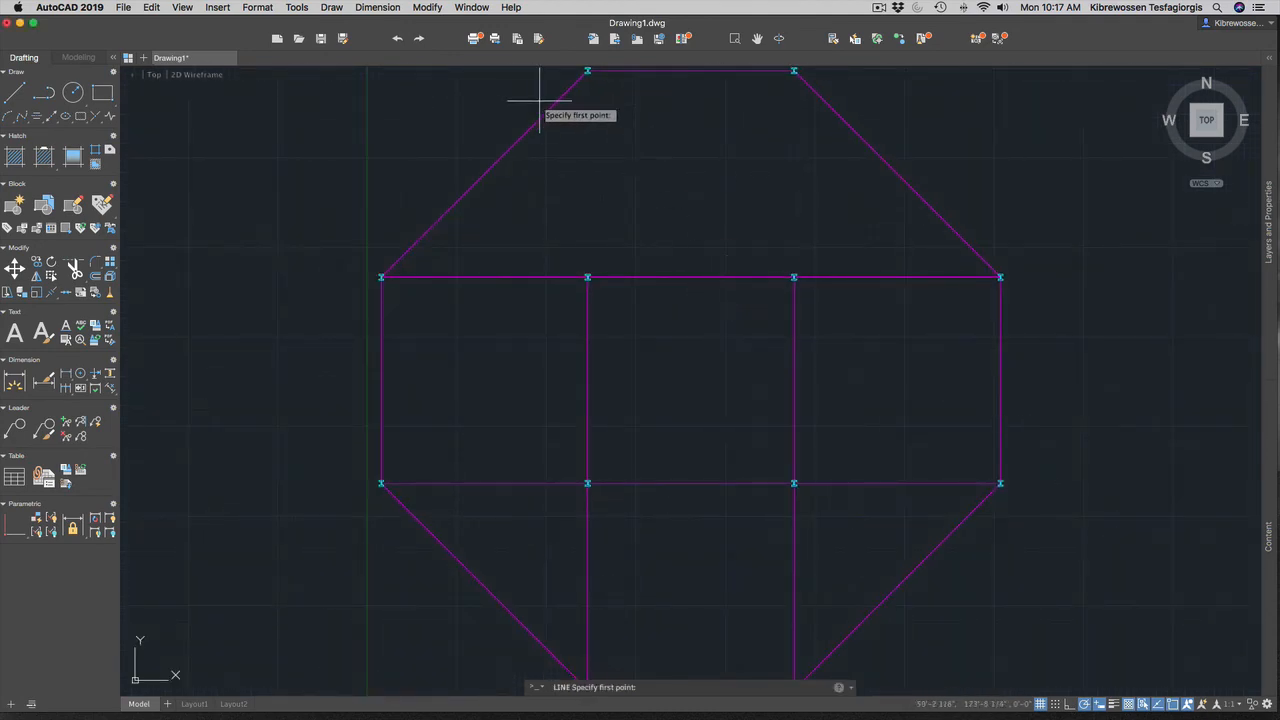
{"action": "scroll", "coordinate": [584, 238], "scroll_direction": "up", "scroll_amount": 6}
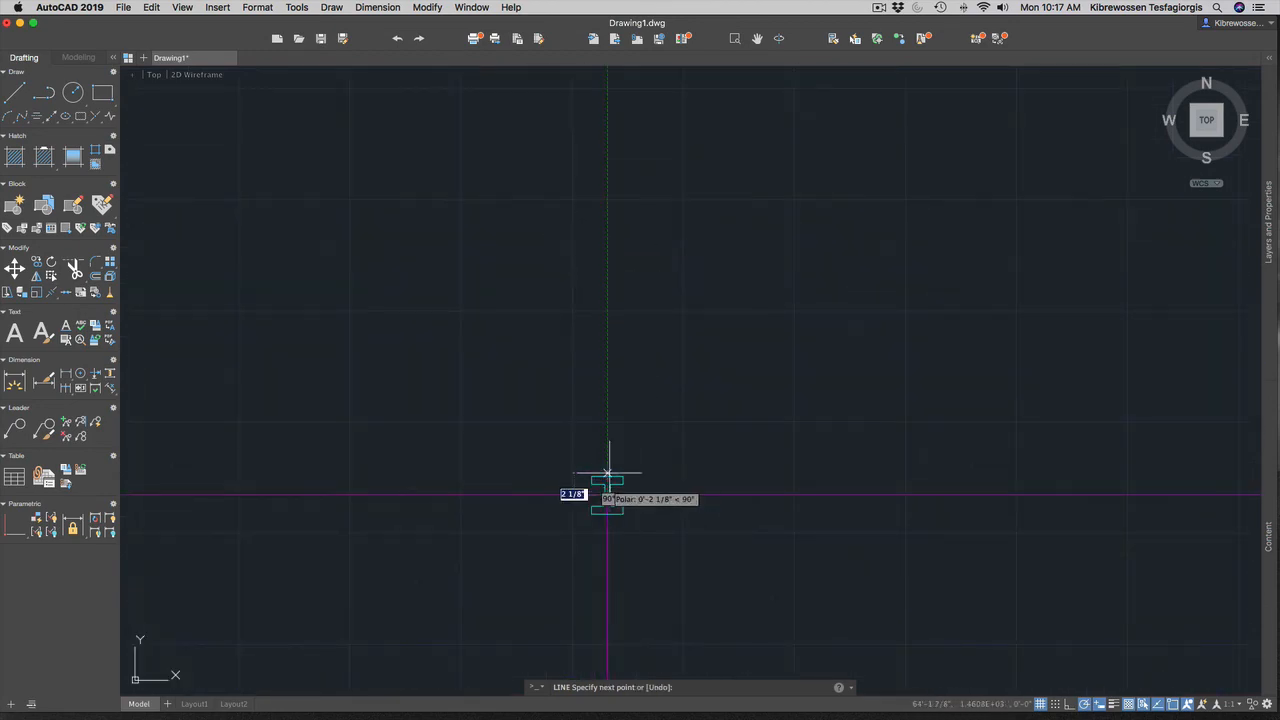
{"action": "scroll", "coordinate": [607, 473], "scroll_direction": "down", "scroll_amount": 10}
{"action": "scroll", "coordinate": [621, 105], "scroll_direction": "up", "scroll_amount": 3}
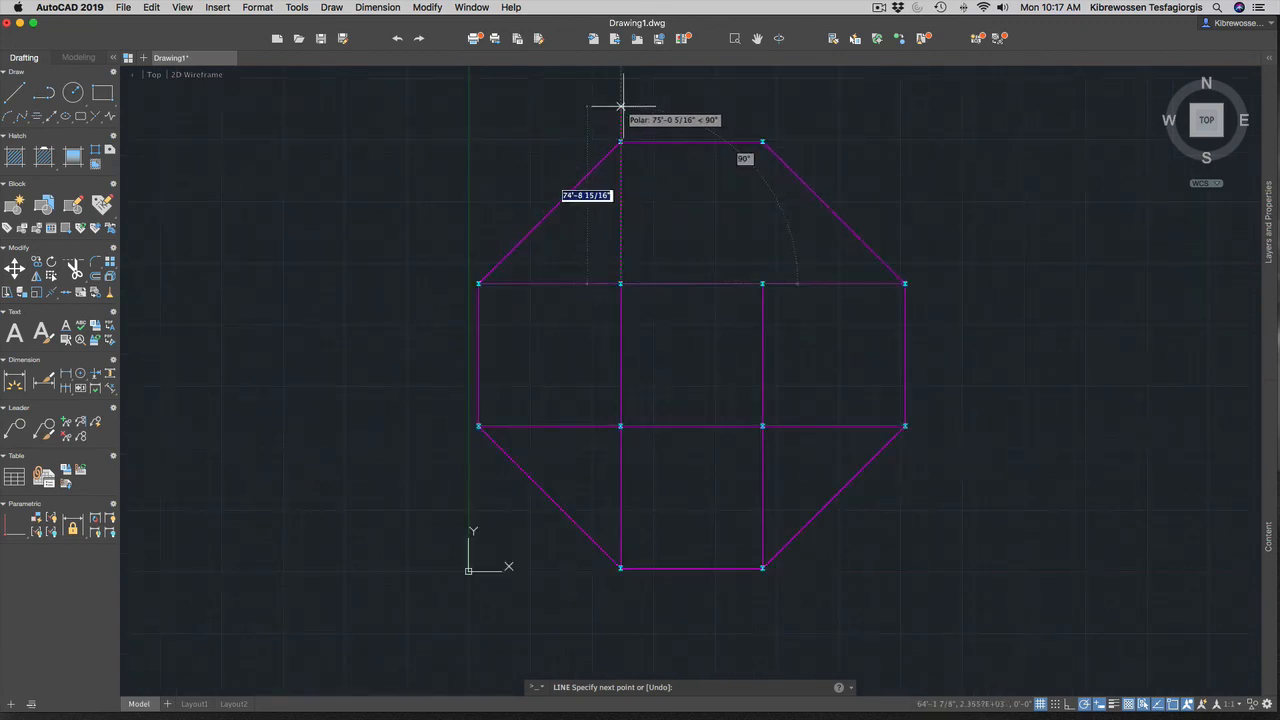
{"action": "scroll", "coordinate": [608, 130], "scroll_direction": "up", "scroll_amount": 5}
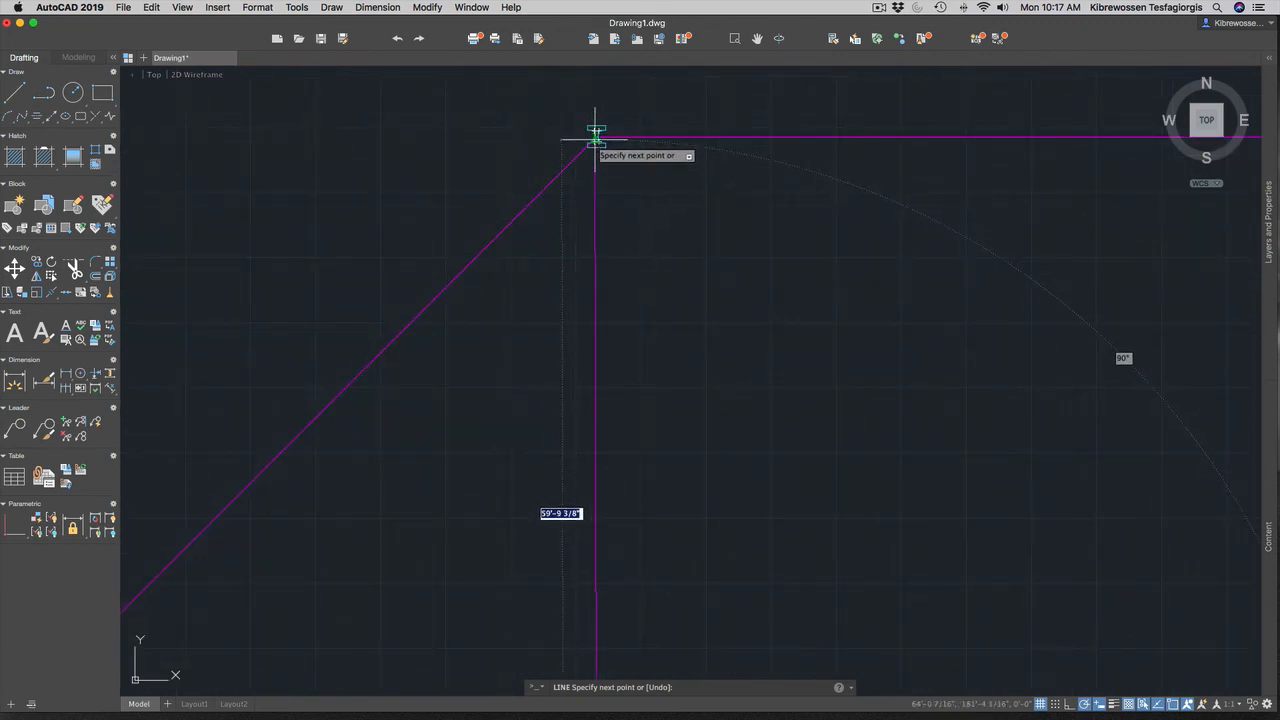
{"action": "scroll", "coordinate": [596, 133], "scroll_direction": "up", "scroll_amount": 3}
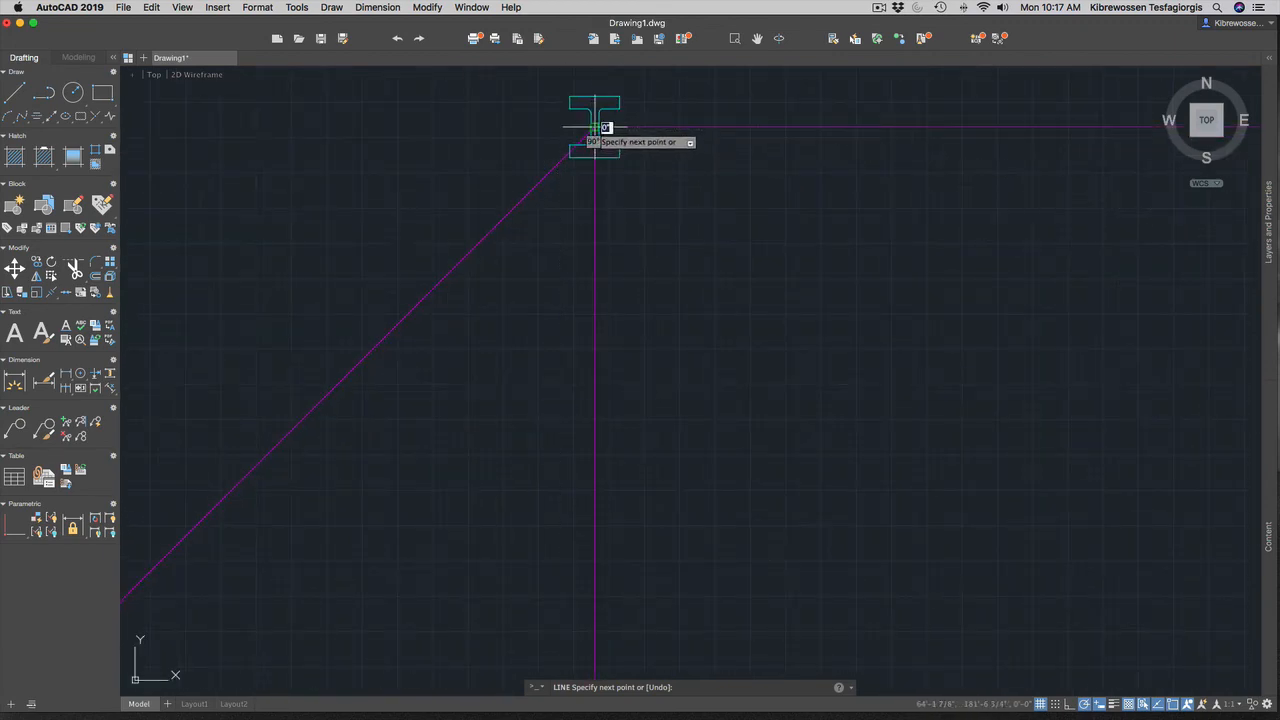
Draw a vertical line from the web centre of the top row's right I-section down to that of the second row's third I-section.
{"action": "scroll", "coordinate": [893, 215], "scroll_direction": "down", "scroll_amount": 6}
{"action": "scroll", "coordinate": [1230, 318], "scroll_direction": "down", "scroll_amount": 2}
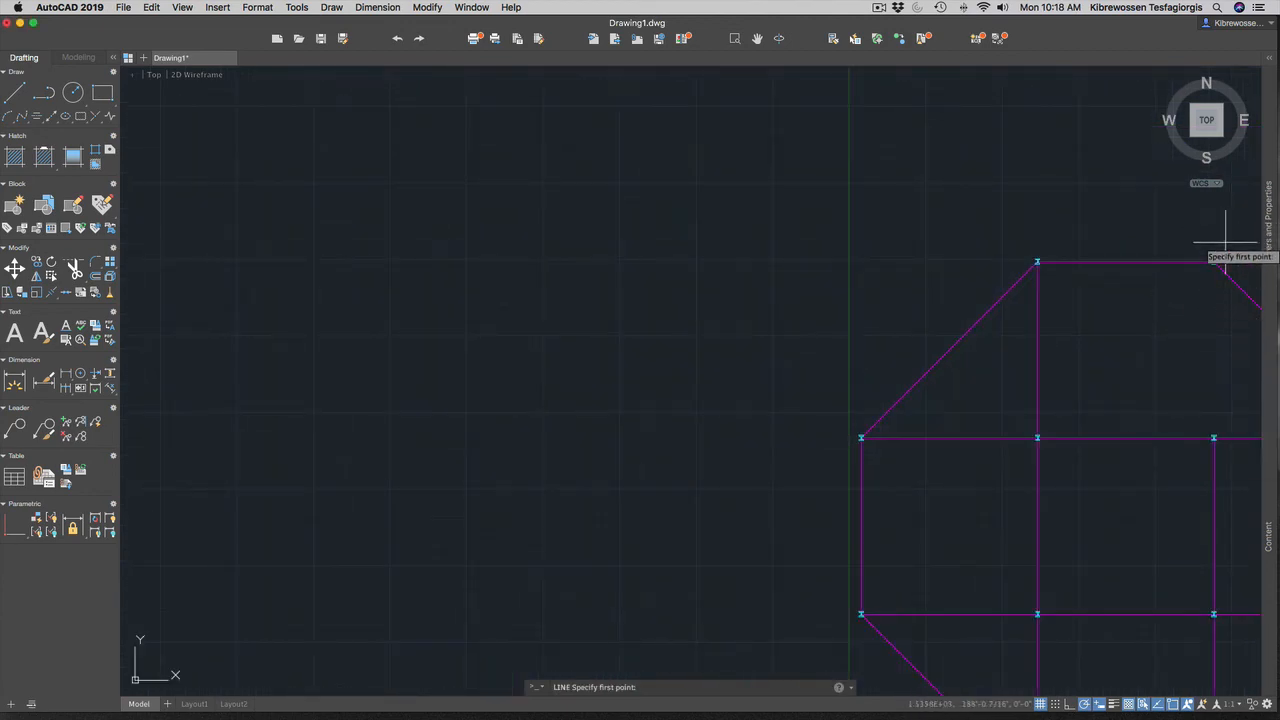
{"action": "scroll", "coordinate": [1157, 271], "scroll_direction": "up", "scroll_amount": 5}
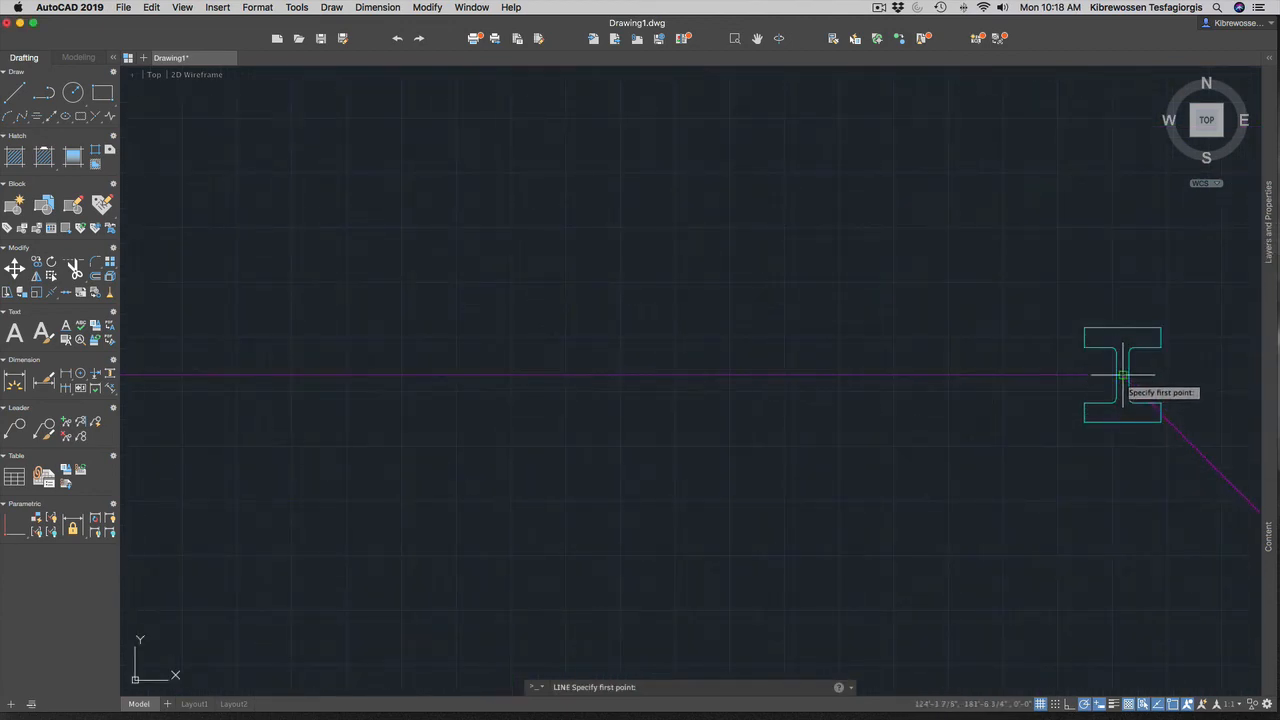
{"action": "scroll", "coordinate": [1122, 375], "scroll_direction": "down", "scroll_amount": 3}
{"action": "scroll", "coordinate": [1104, 556], "scroll_direction": "up", "scroll_amount": 4}
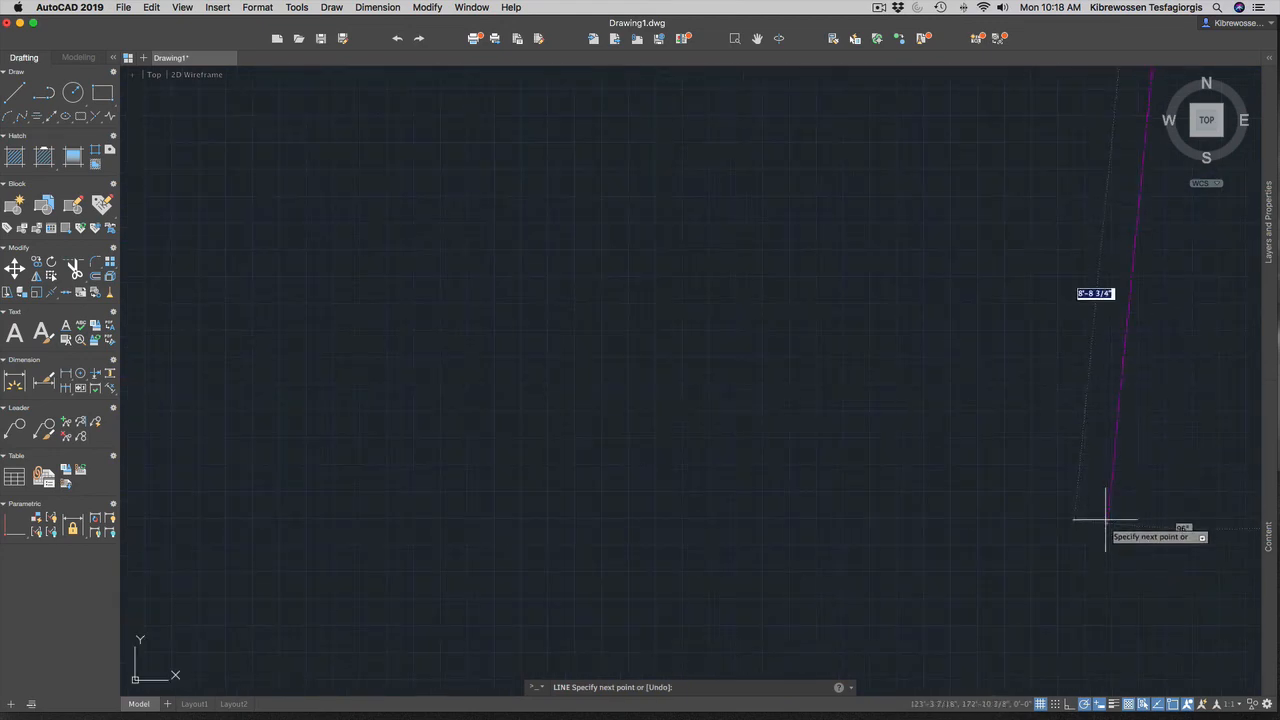
{"action": "scroll", "coordinate": [1088, 475], "scroll_direction": "down", "scroll_amount": 3}
{"action": "scroll", "coordinate": [1077, 452], "scroll_direction": "down", "scroll_amount": 6}
{"action": "scroll", "coordinate": [1045, 470], "scroll_direction": "up", "scroll_amount": 4}
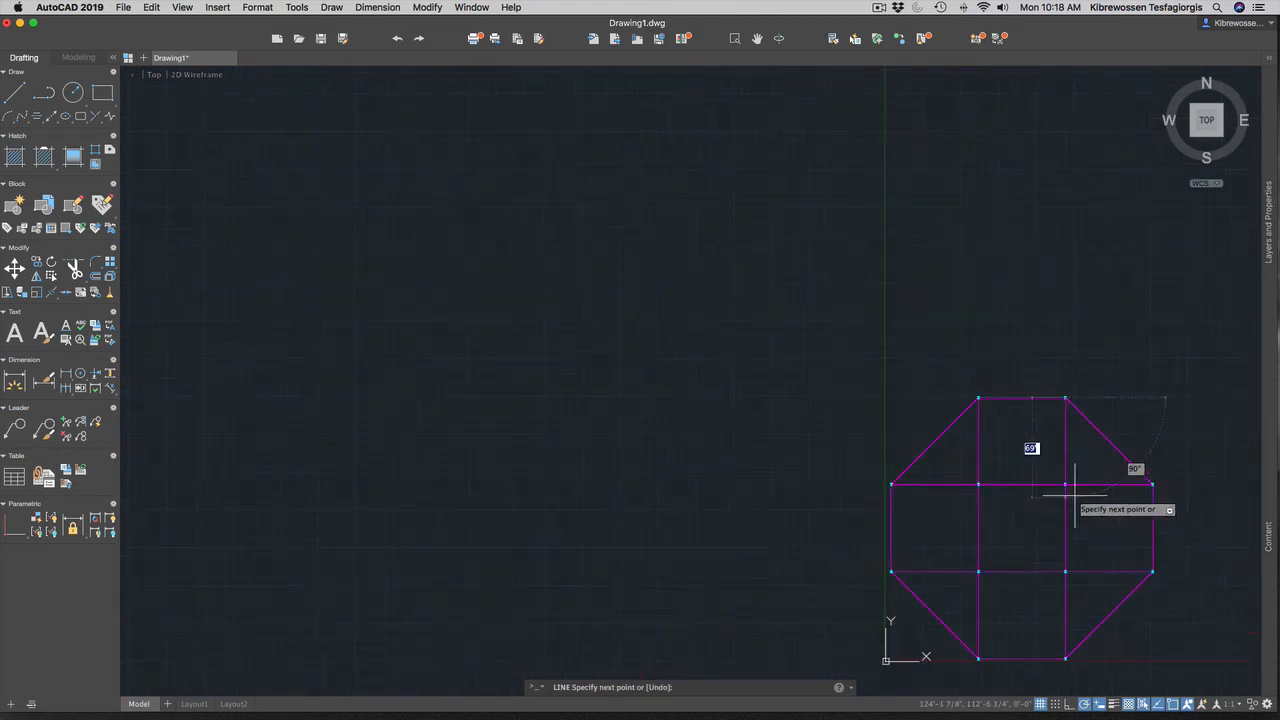
{"action": "scroll", "coordinate": [1058, 490], "scroll_direction": "up", "scroll_amount": 5}
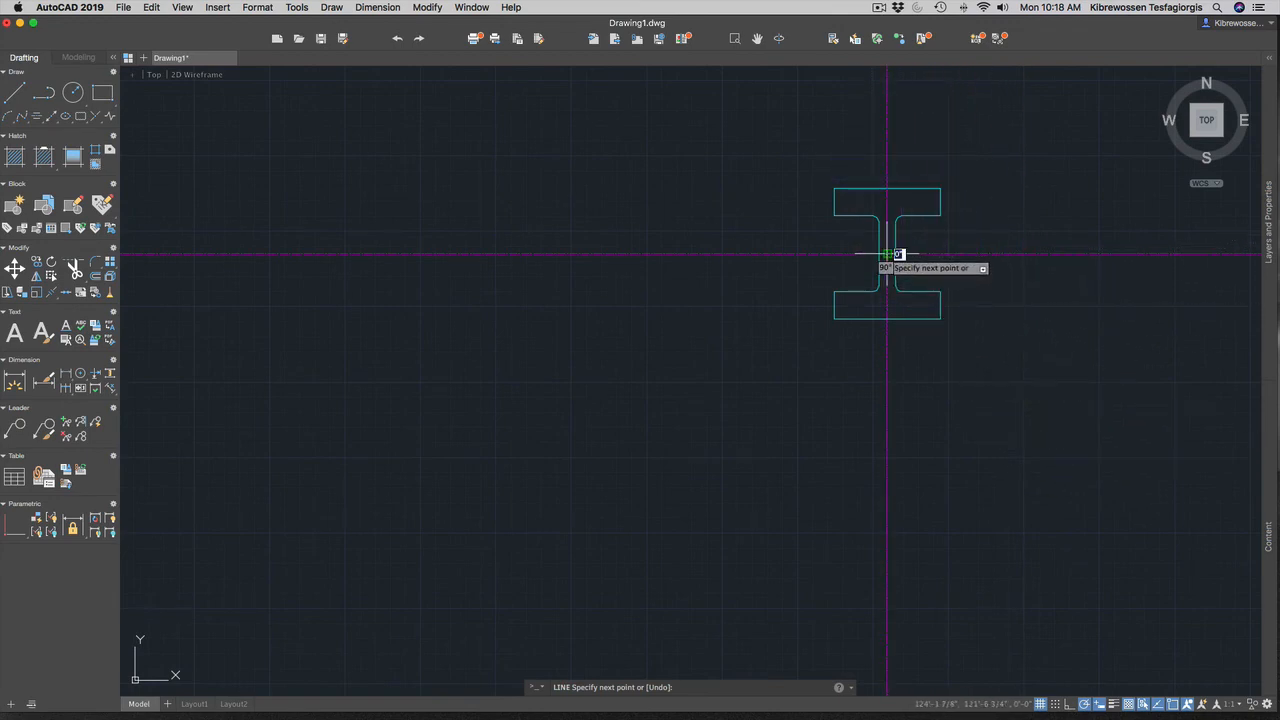
{"action": "key", "text": "Escape"}
Select all the A-OBJC lines that join the I-sections and set their linetype scale to 60.
{"action": "scroll", "coordinate": [888, 260], "scroll_direction": "down", "scroll_amount": 3}
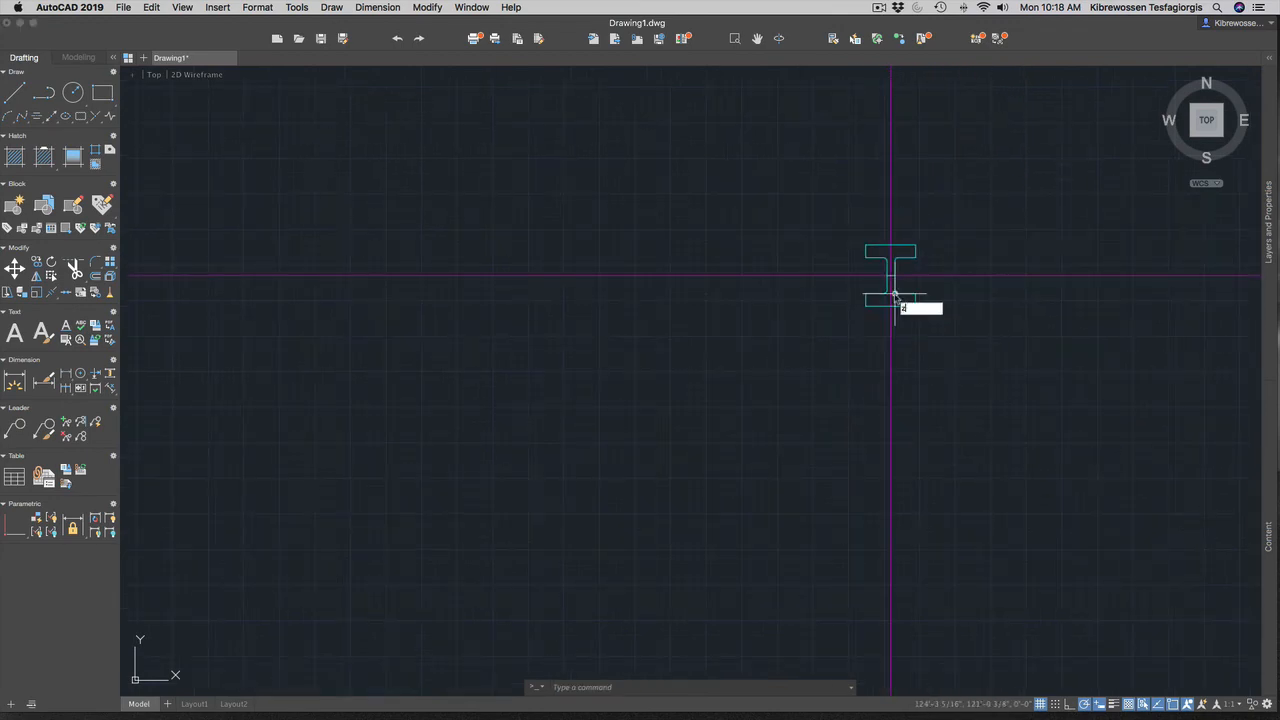
{"action": "key", "text": "Return"}
{"action": "type", "text": "e"}
{"action": "key", "text": "Return"}
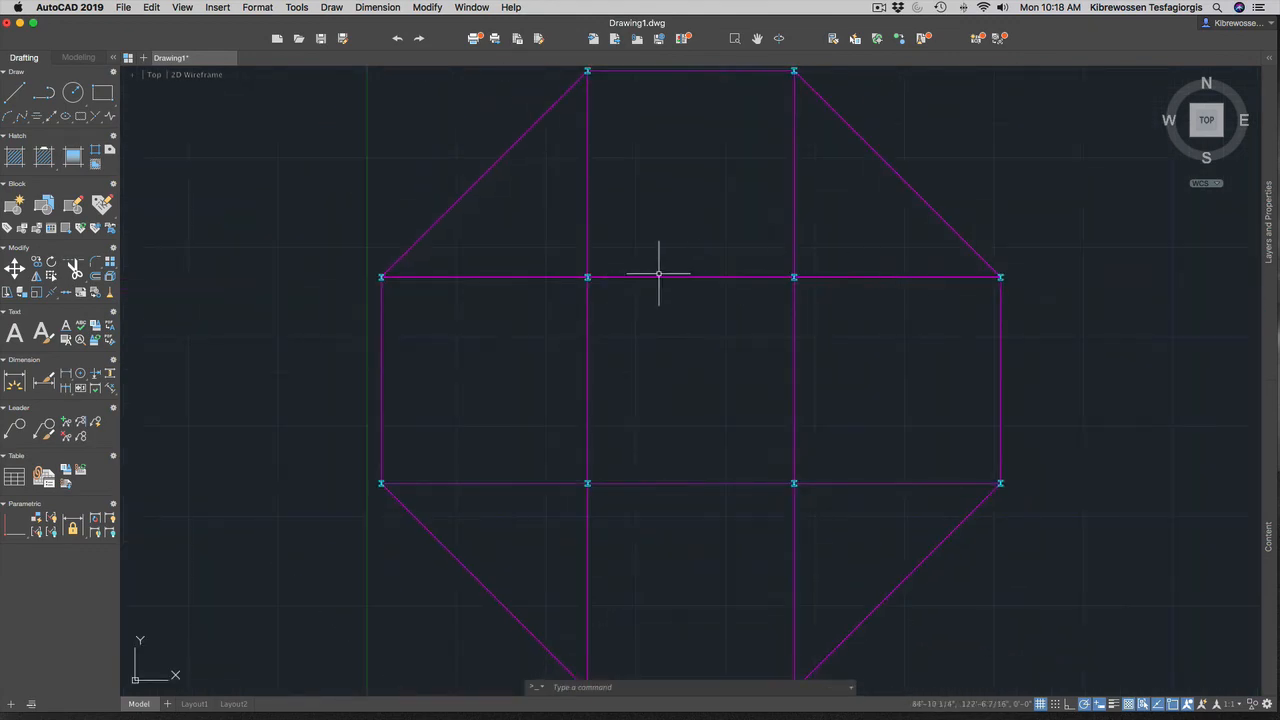
{"action": "right_click", "coordinate": [717, 282]}
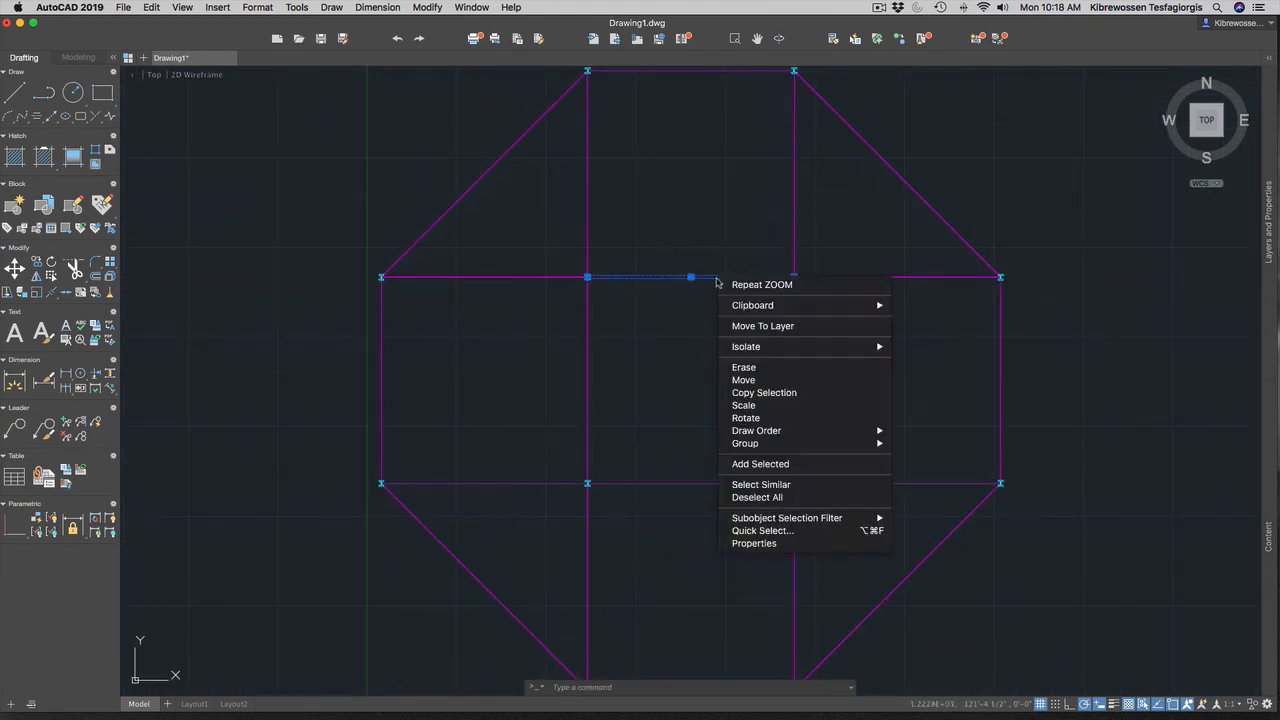
{"action": "mouse_move", "coordinate": [771, 443]}
{"action": "left_click", "coordinate": [786, 486]}
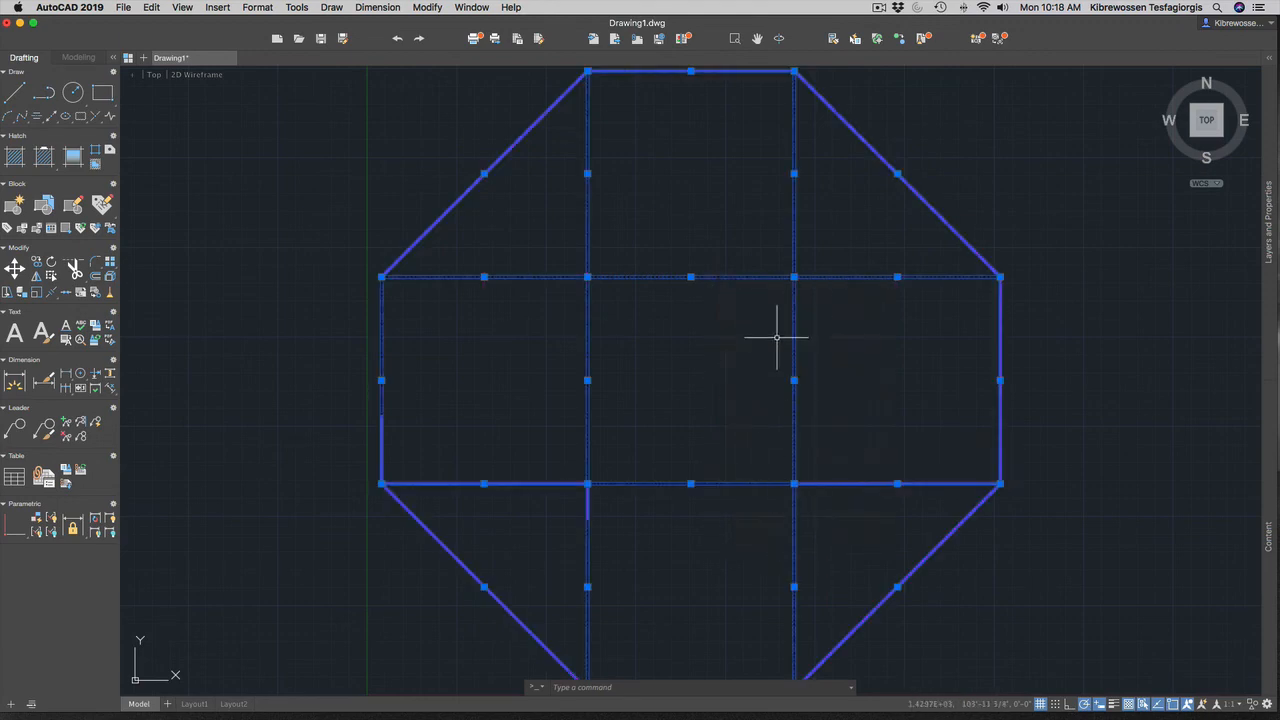
{"action": "scroll", "coordinate": [743, 277], "scroll_direction": "up", "scroll_amount": 5}
{"action": "scroll", "coordinate": [740, 280], "scroll_direction": "up", "scroll_amount": 1}
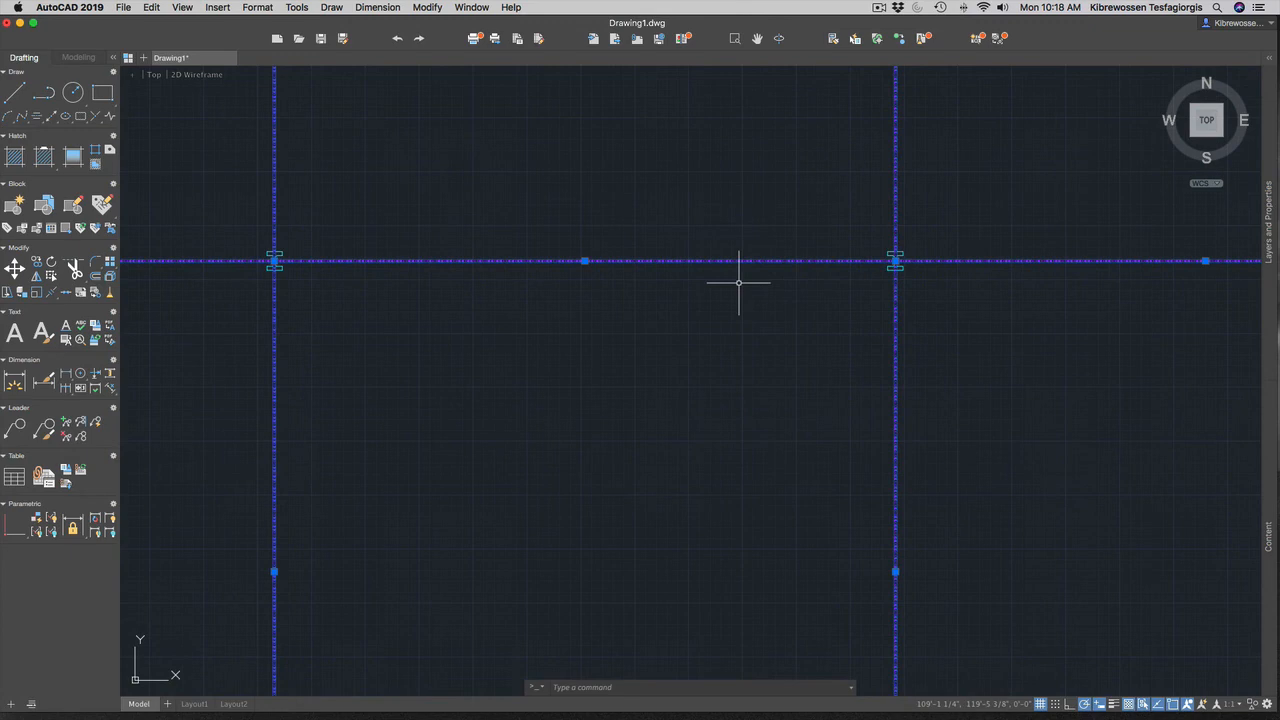
{"action": "right_click", "coordinate": [686, 261]}
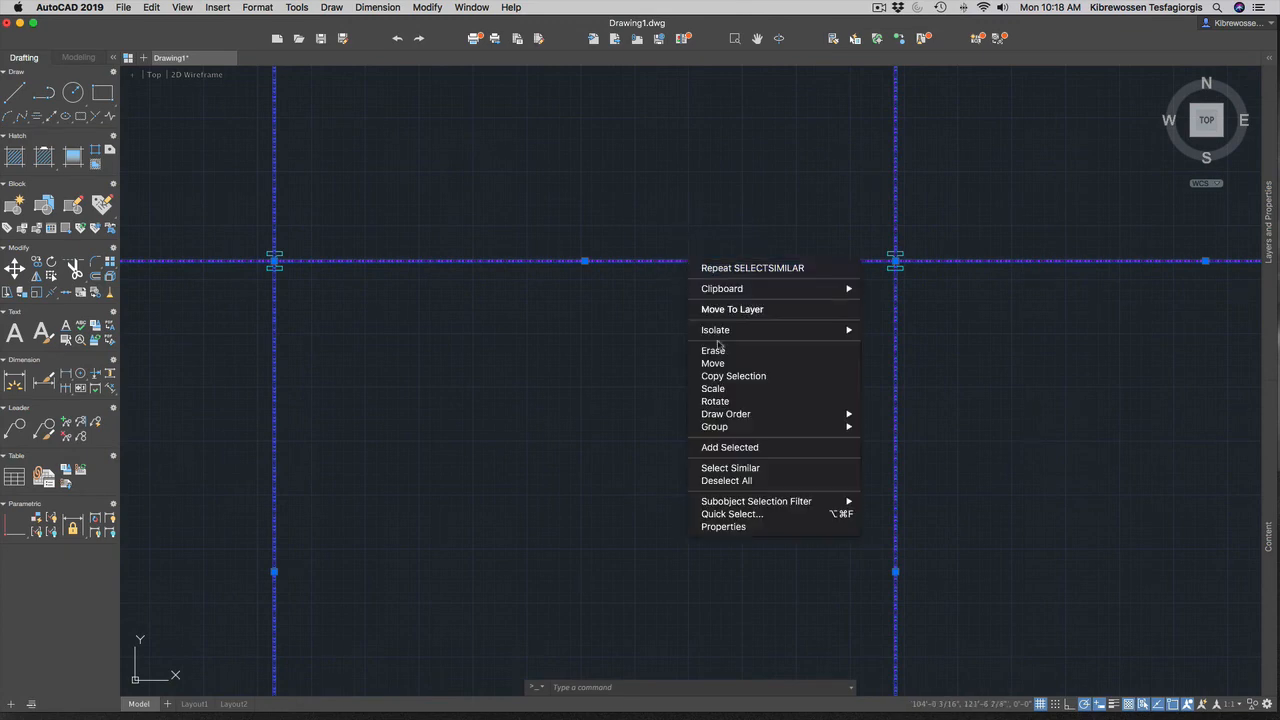
{"action": "left_click", "coordinate": [738, 527]}
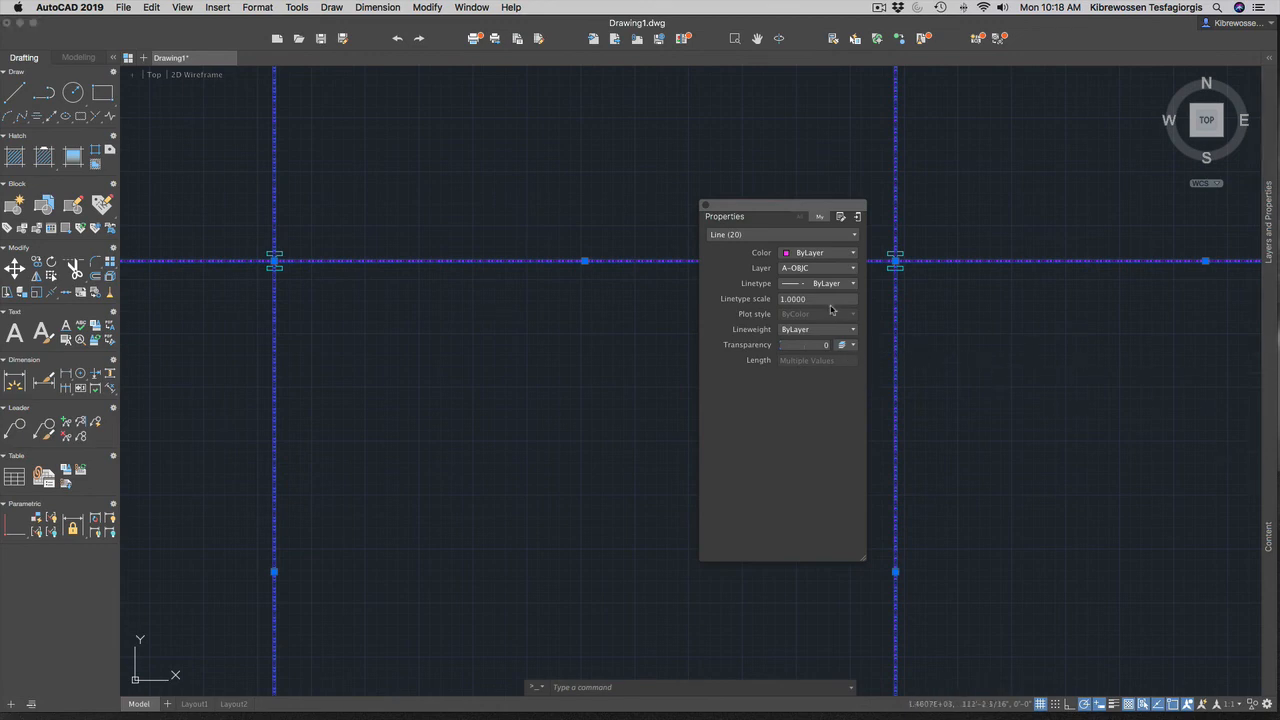
{"action": "left_click", "coordinate": [814, 299]}
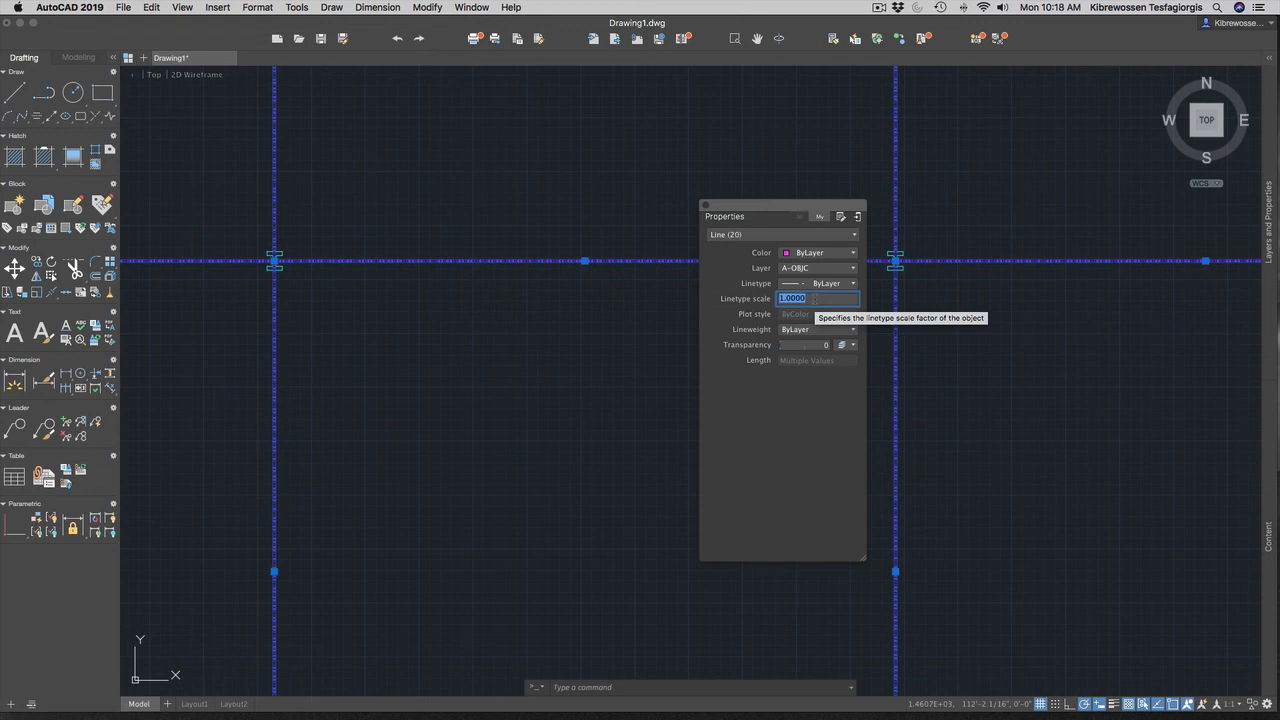
{"action": "type", "text": "60"}
{"action": "key", "text": "Return"}
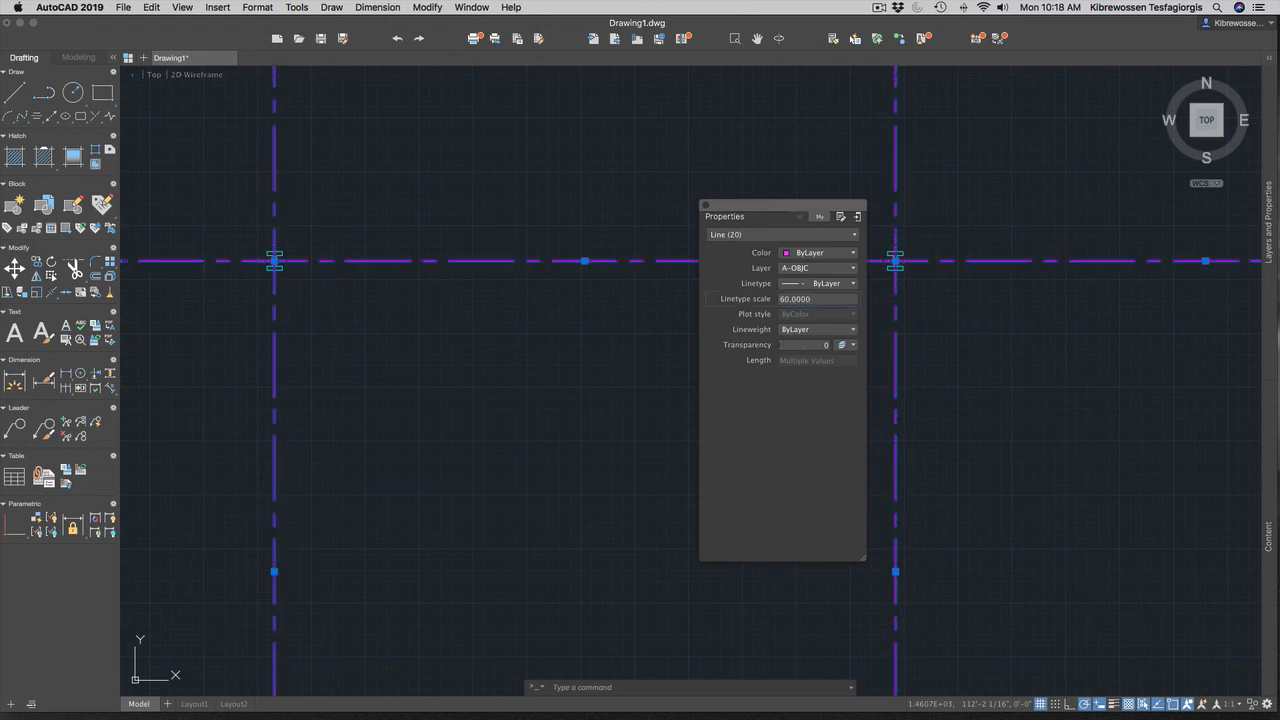
{"action": "left_click", "coordinate": [705, 205]}
{"action": "key", "text": "Escape"}
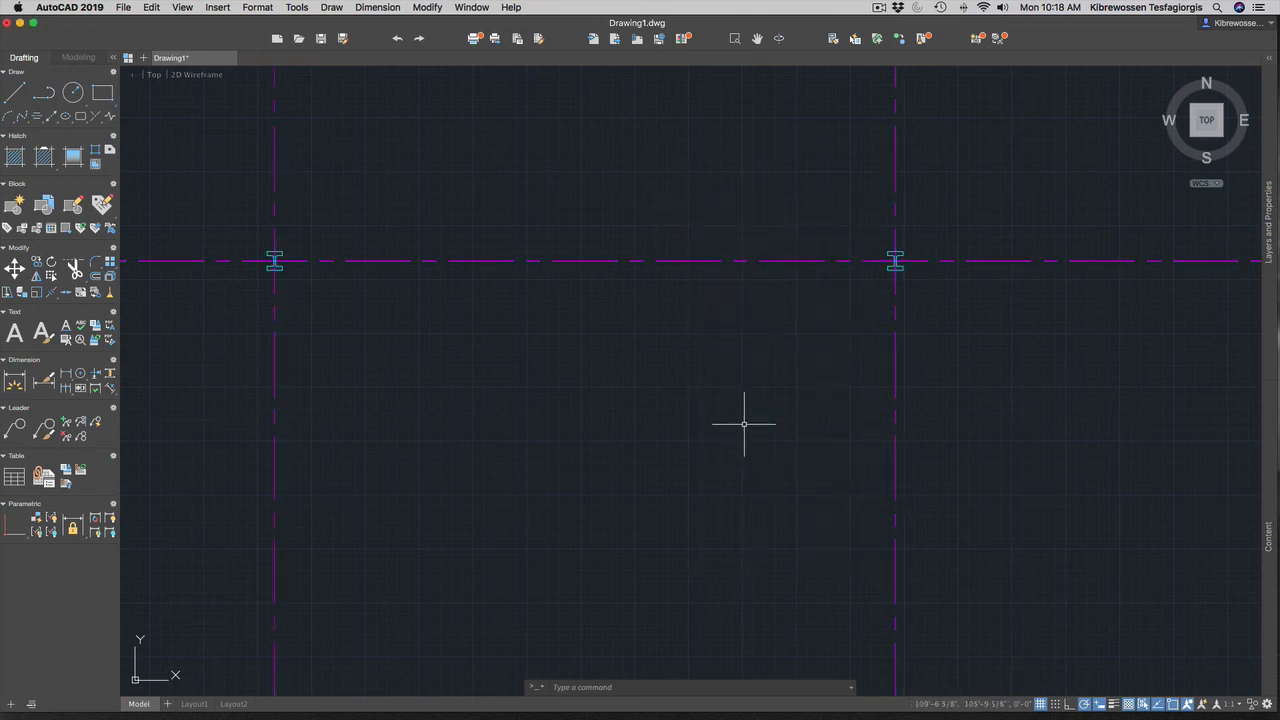
Rename the Title text style to ESC131 and set its text height to 20 inches.
{"action": "type", "text": "z"}
{"action": "key", "text": "Return"}
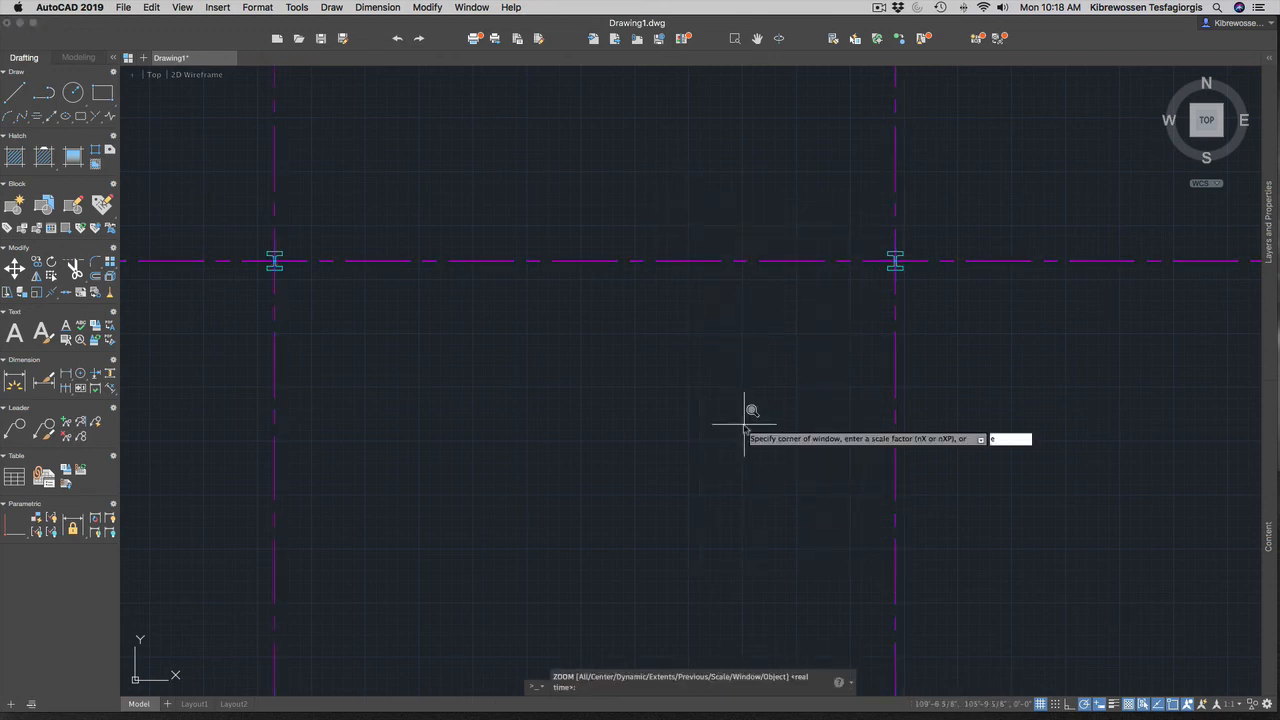
{"action": "type", "text": "e"}
{"action": "key", "text": "Return"}
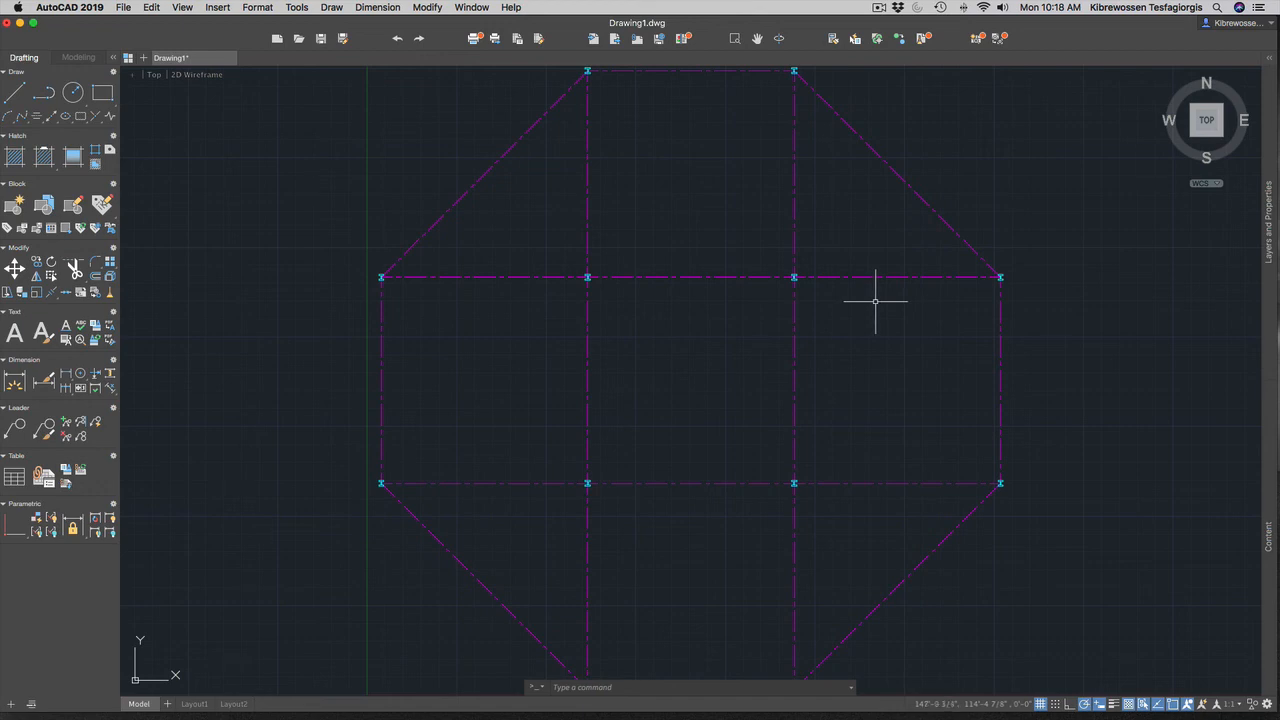
{"action": "left_click", "coordinate": [43, 334]}
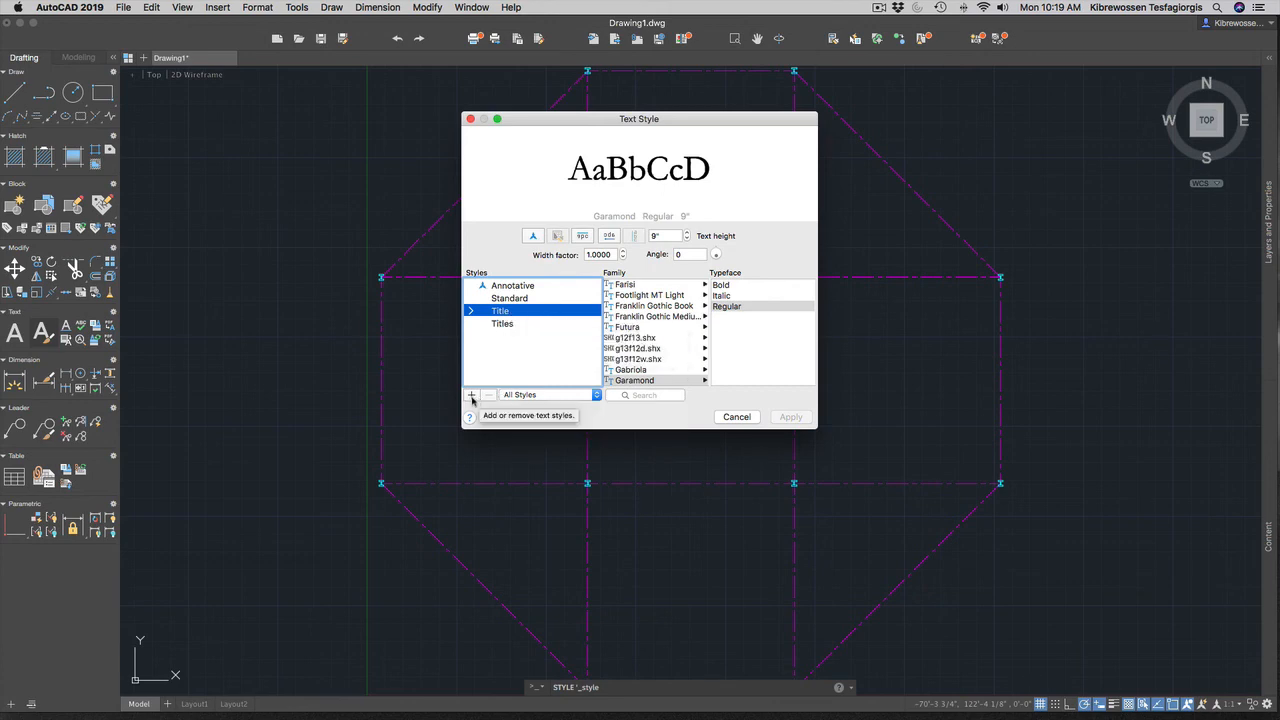
{"action": "double_click", "coordinate": [510, 314]}
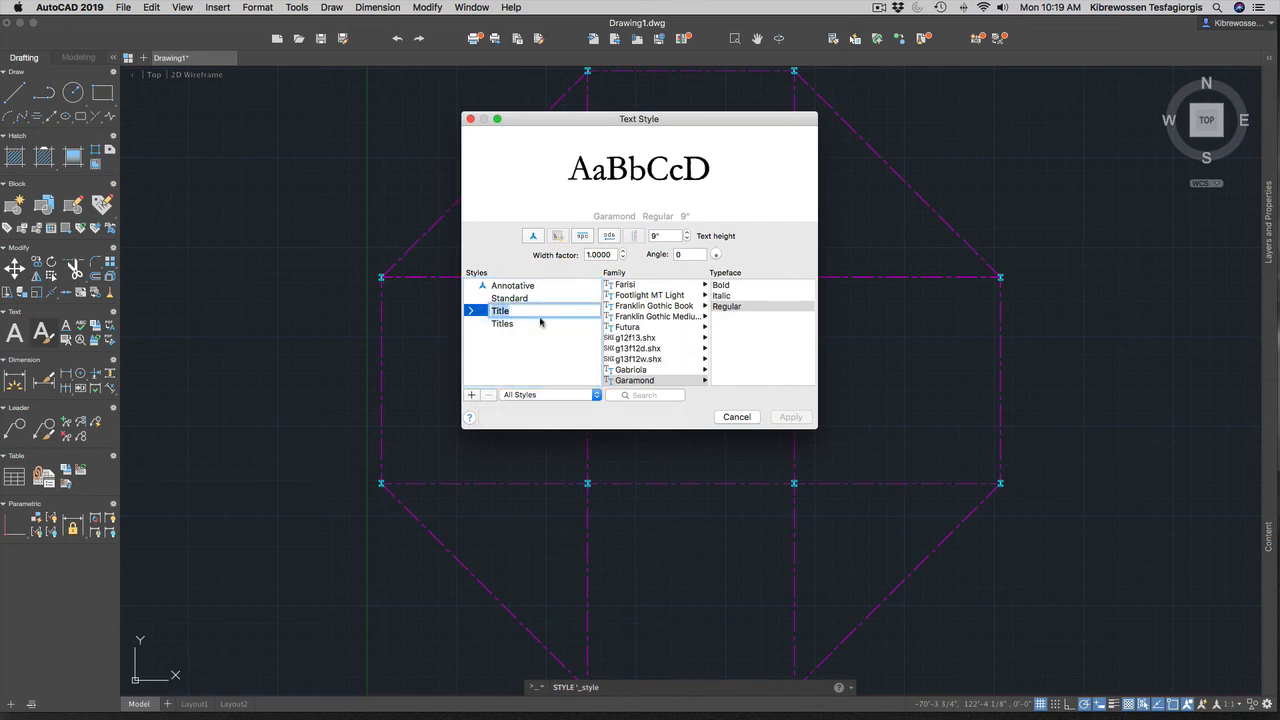
{"action": "type", "text": "ESC131"}
{"action": "left_click", "coordinate": [659, 385]}
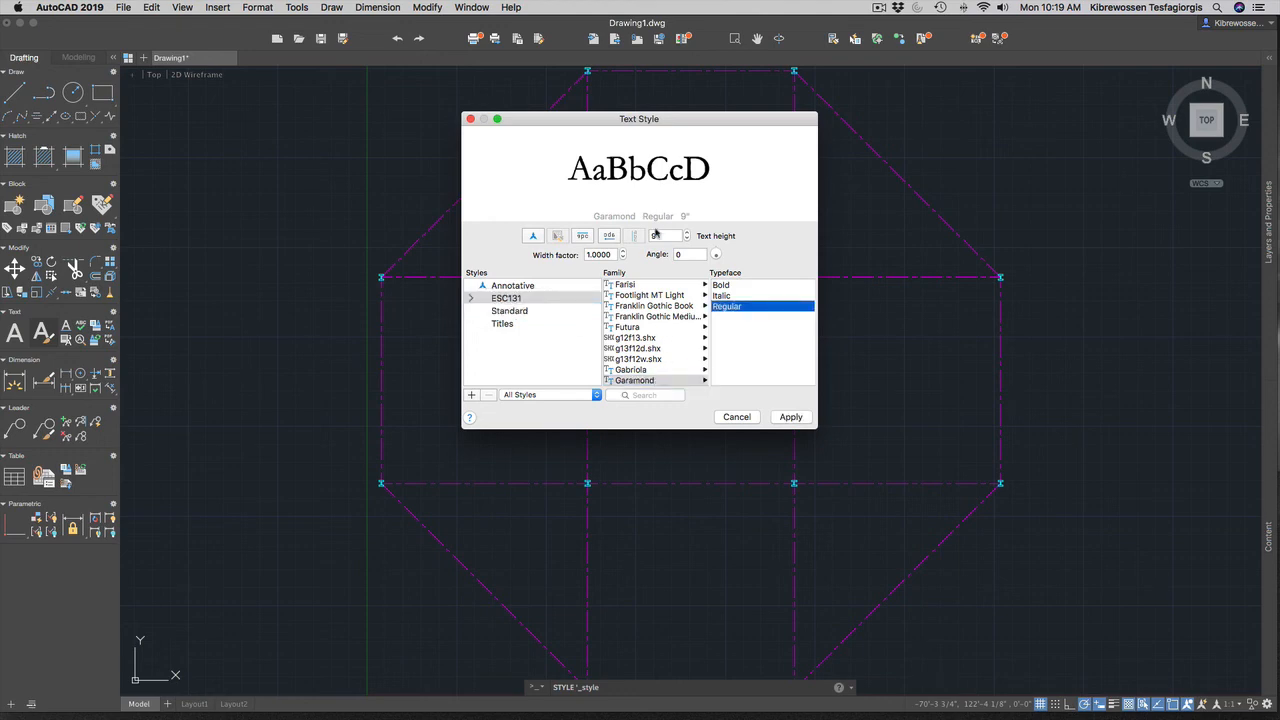
{"action": "left_click", "coordinate": [658, 236]}
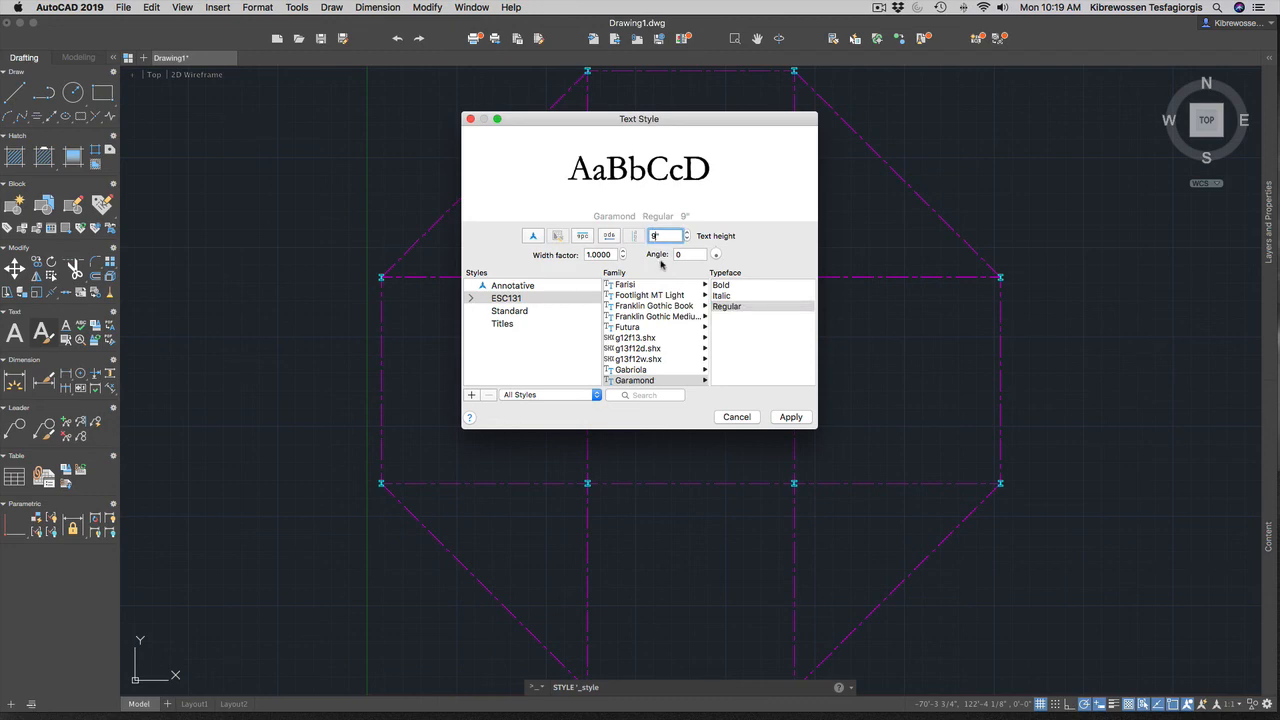
{"action": "type", "text": "20"}
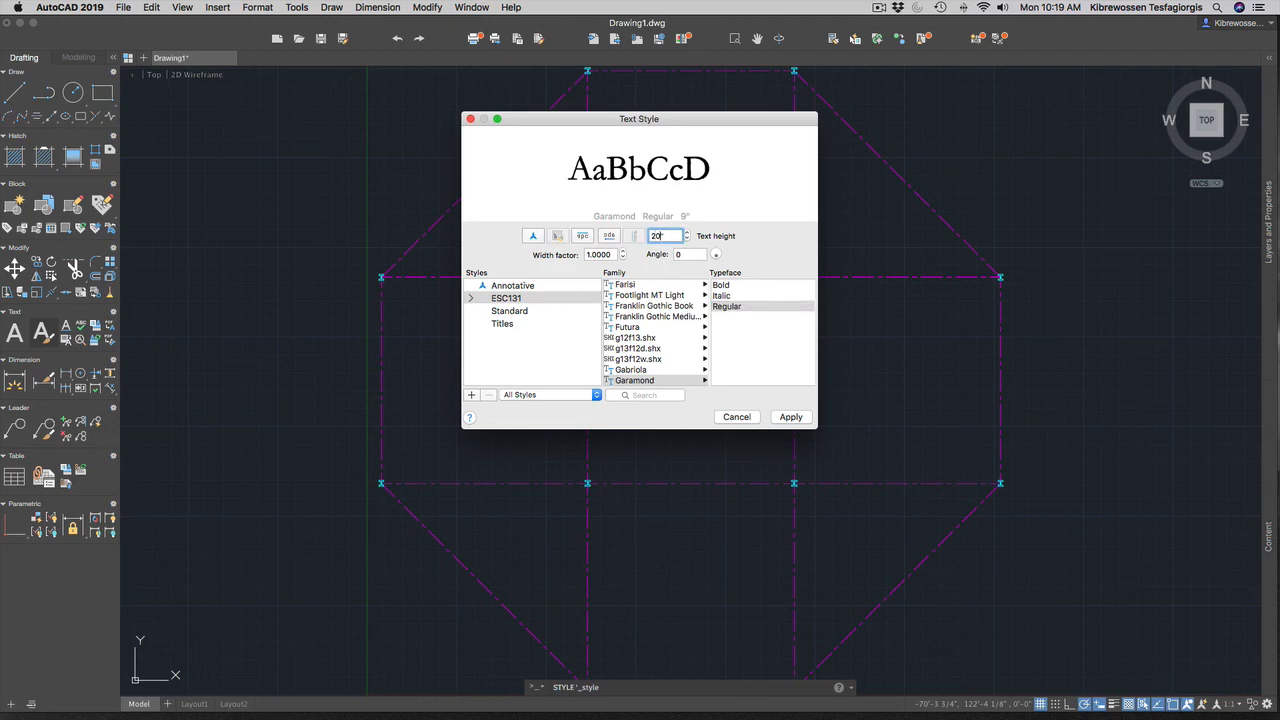
{"action": "left_click", "coordinate": [790, 417]}
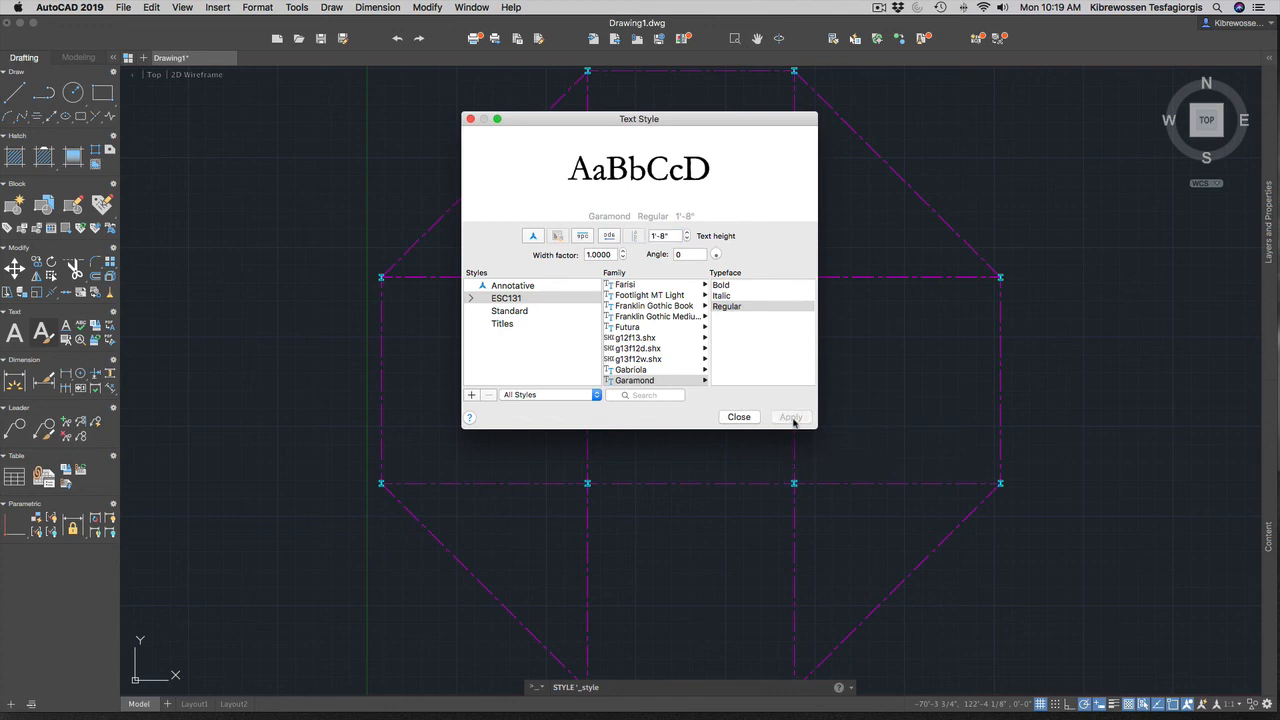
Make ESC131 the current text style and close the text style settings.
{"action": "right_click", "coordinate": [506, 298]}
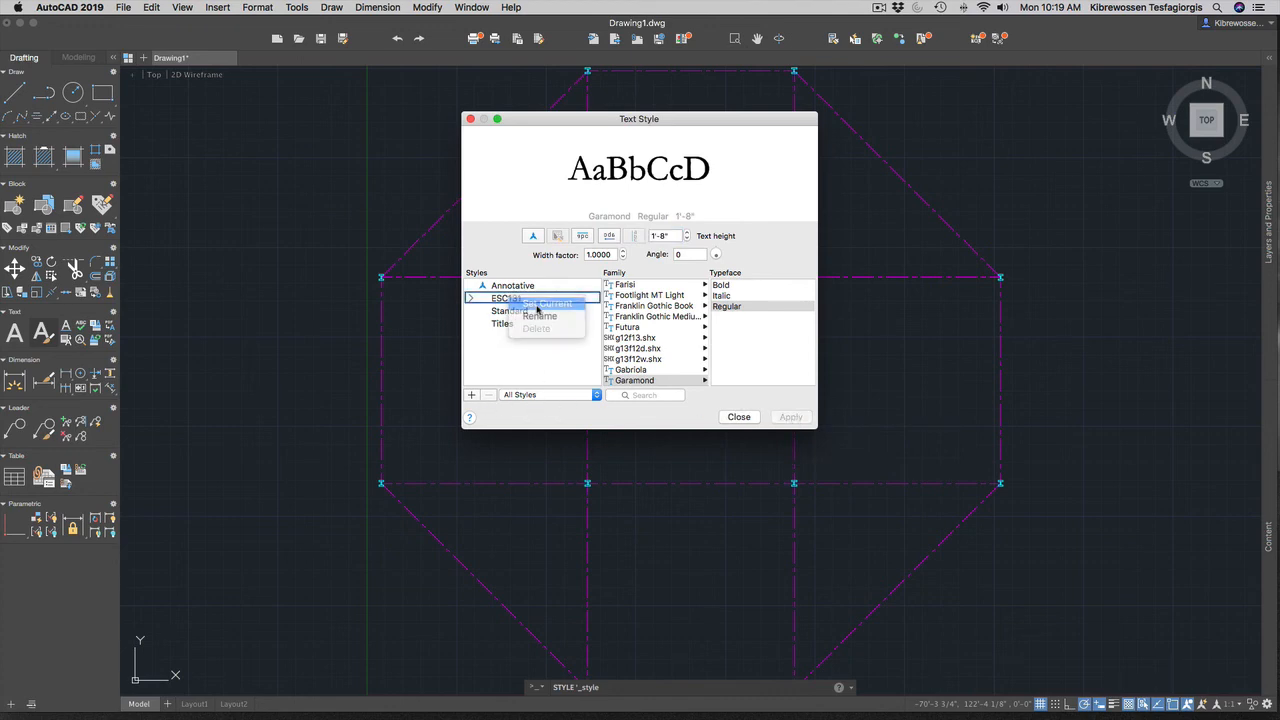
{"action": "left_click", "coordinate": [537, 304]}
{"action": "left_click", "coordinate": [740, 417]}
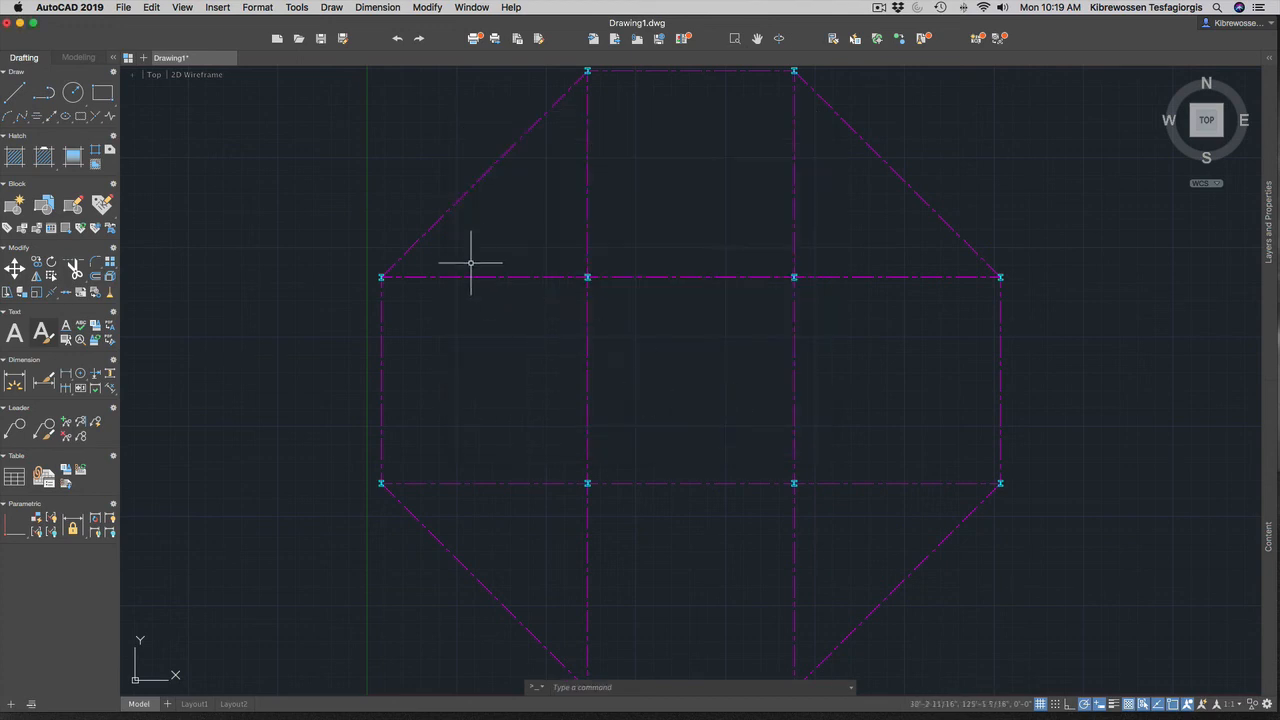
Switch to the lab exercise in Microsoft Word, examine the beam labels on its framing drawing, and return to the AutoCAD drawing.
{"action": "scroll", "coordinate": [557, 104], "scroll_direction": "down", "scroll_amount": 3}
{"action": "scroll", "coordinate": [523, 91], "scroll_direction": "up", "scroll_amount": 3}
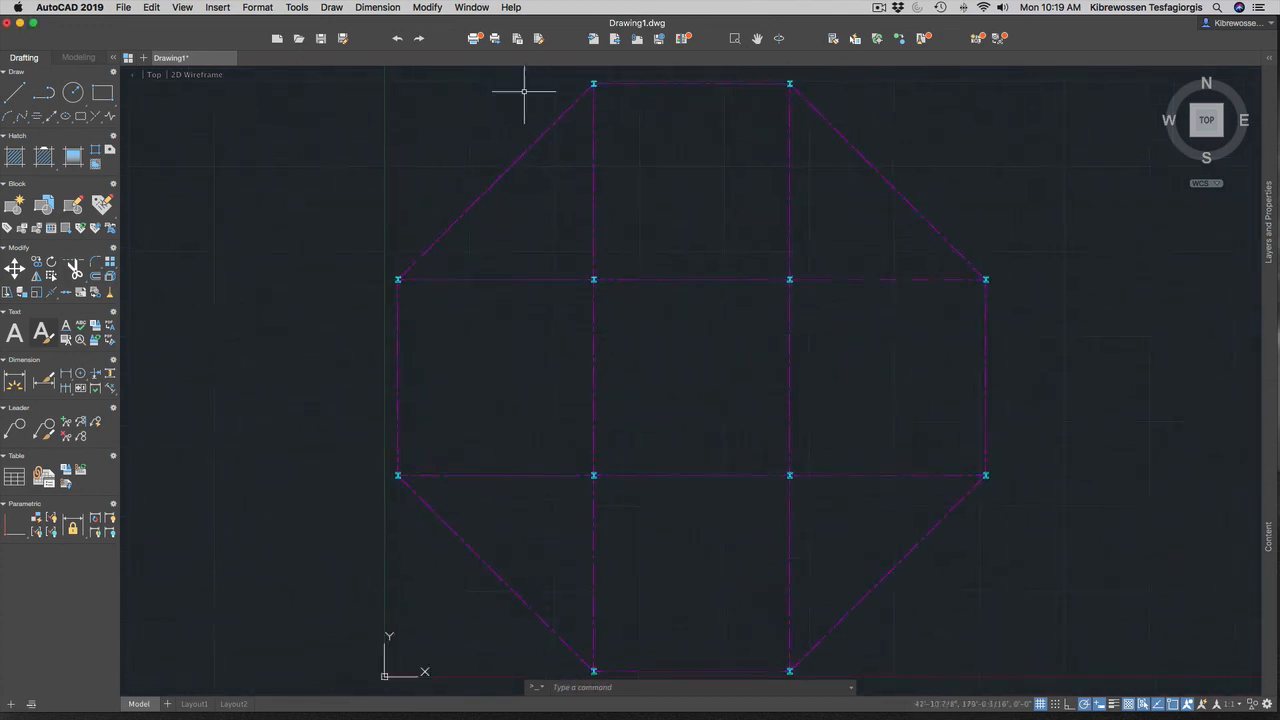
{"action": "scroll", "coordinate": [523, 91], "scroll_direction": "up", "scroll_amount": 2}
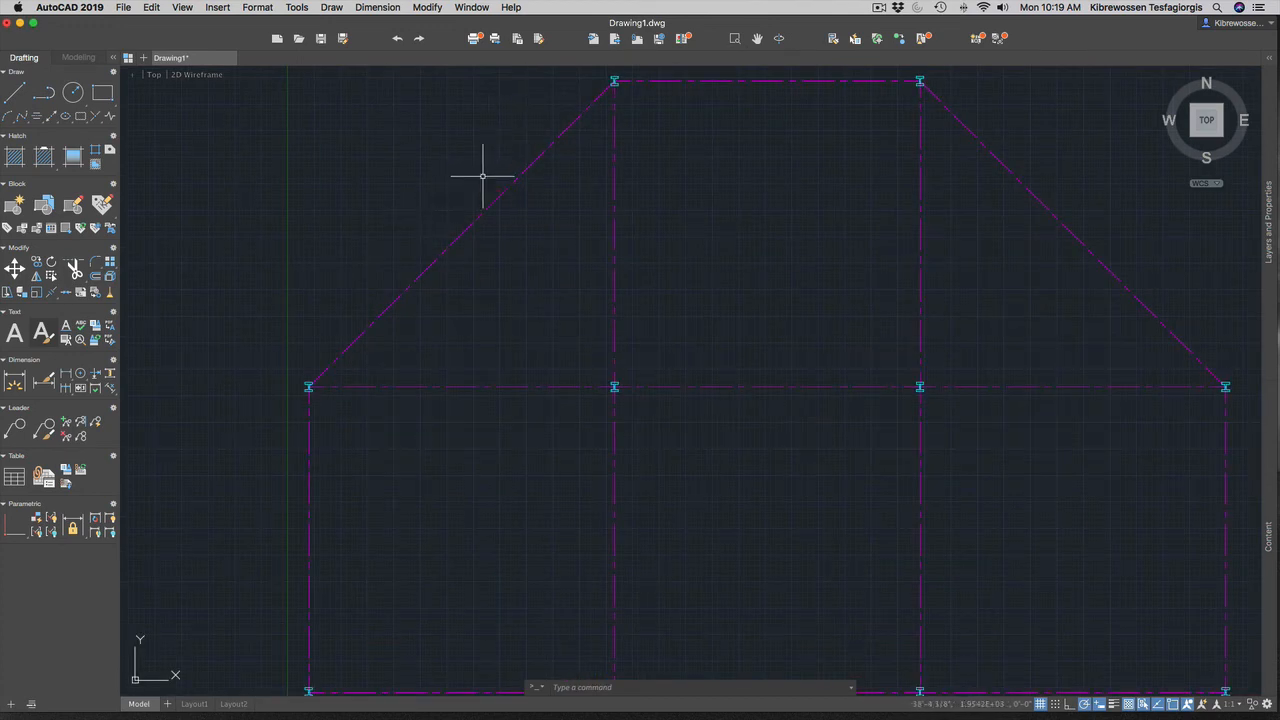
{"action": "key", "text": "ctrl+Up"}
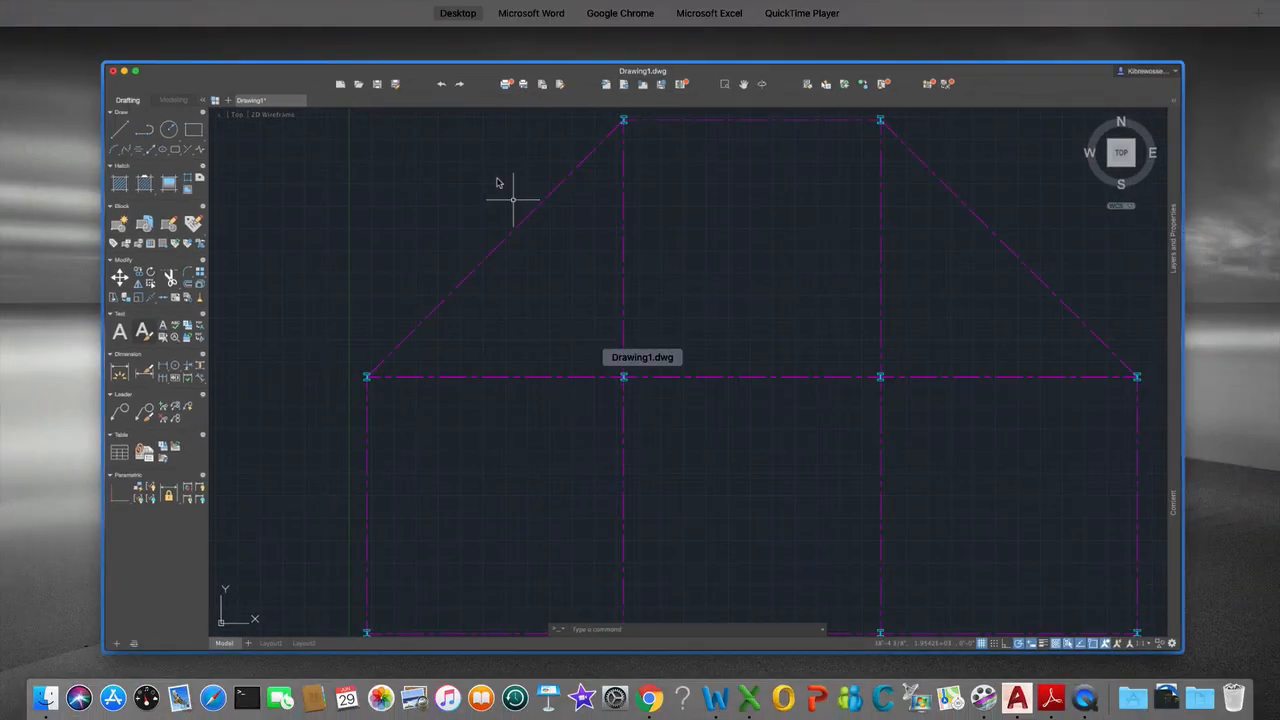
{"action": "left_click", "coordinate": [929, 197]}
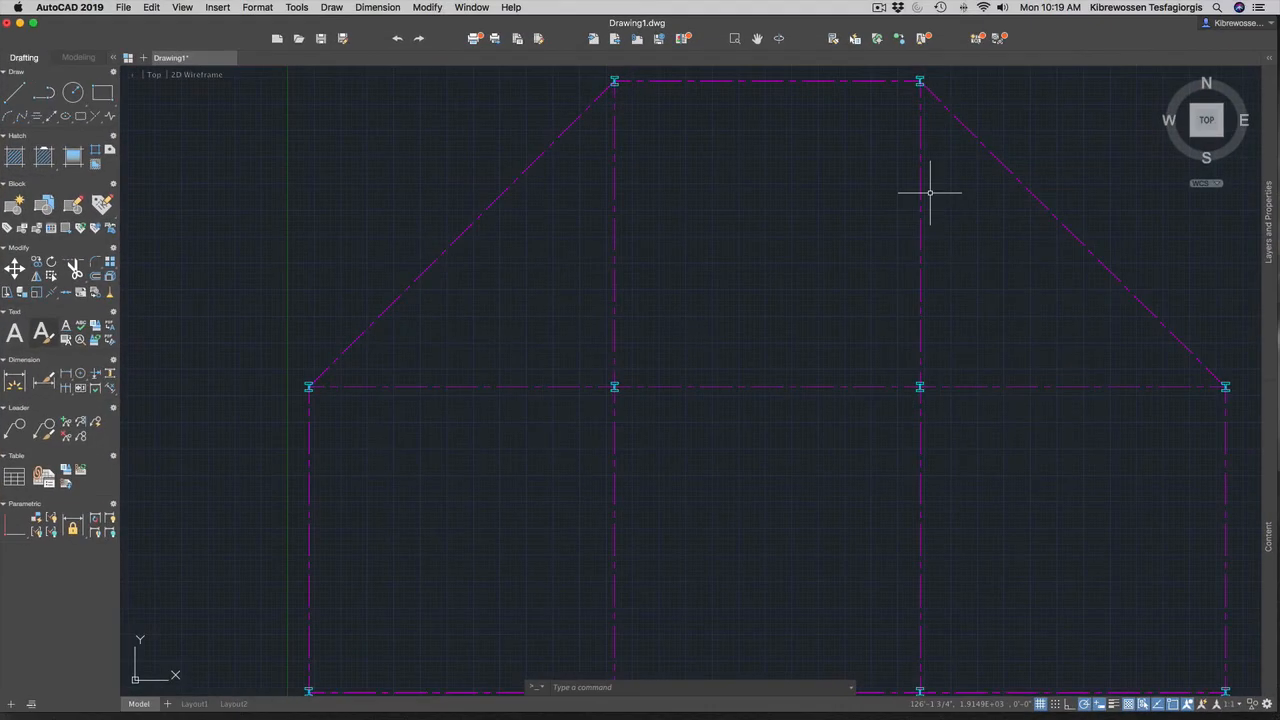
{"action": "key", "text": "ctrl+Up"}
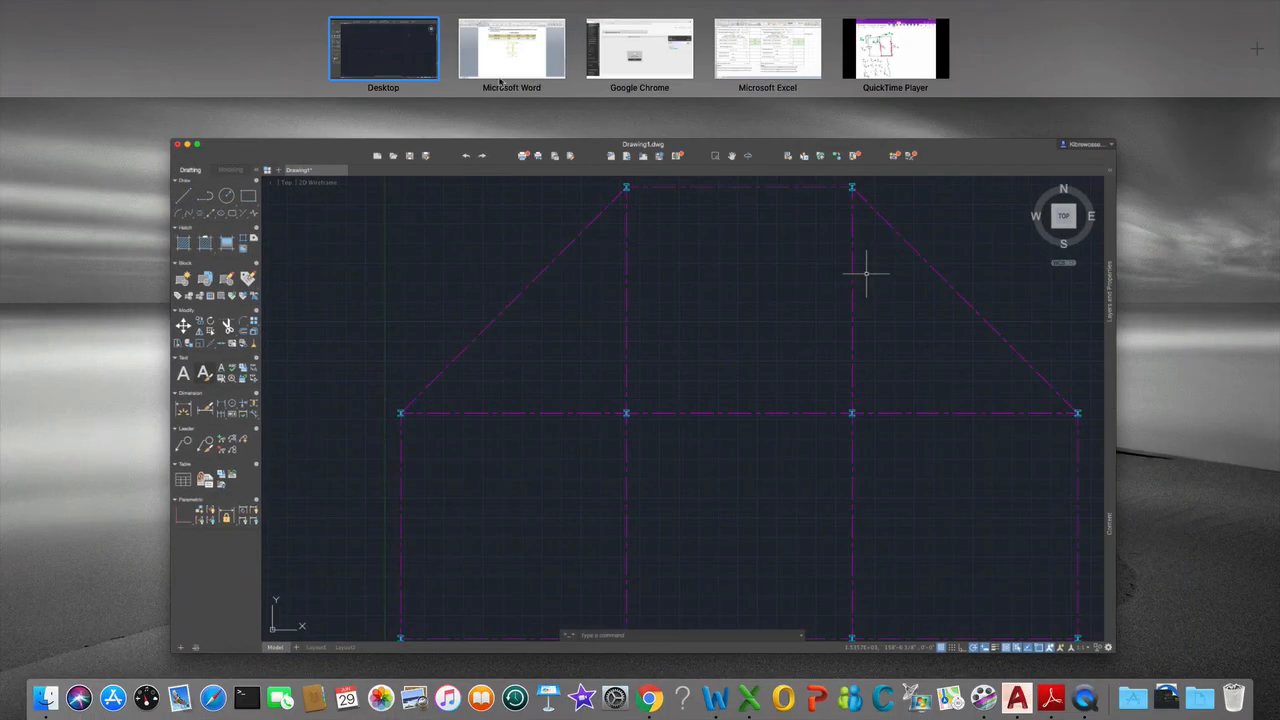
{"action": "left_click", "coordinate": [512, 46]}
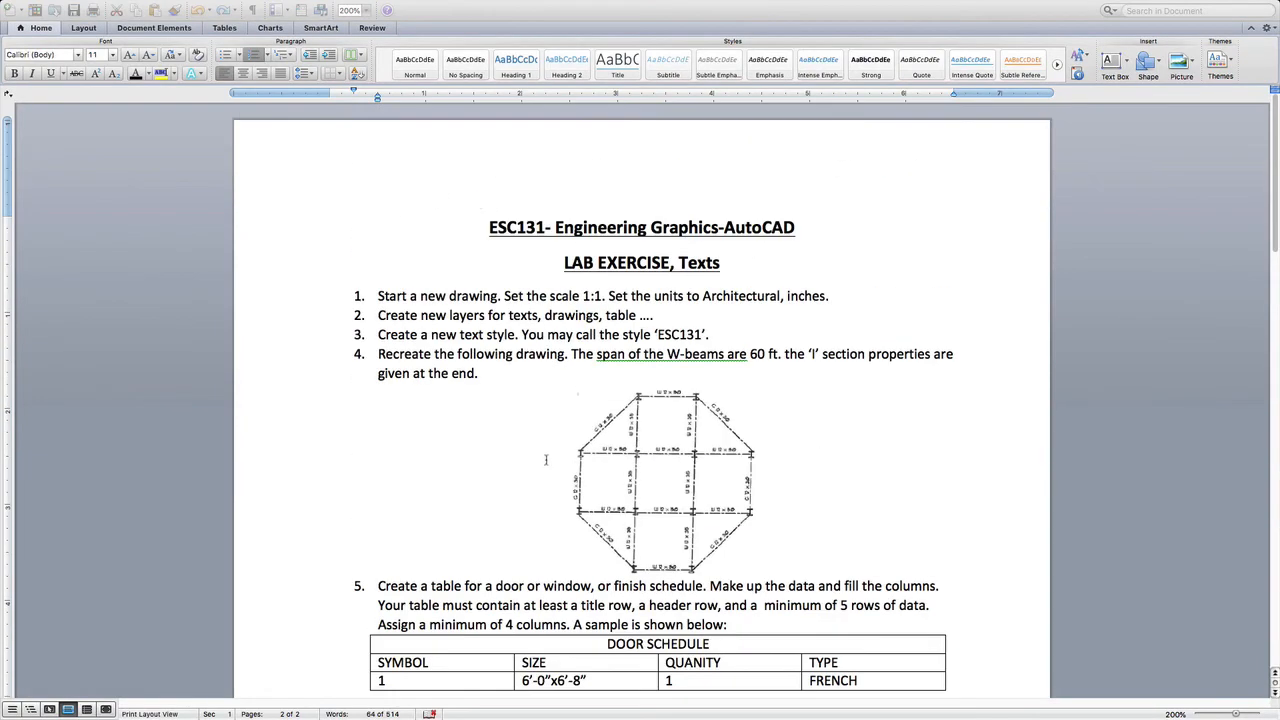
{"action": "scroll", "coordinate": [620, 400], "scroll_direction": "down", "scroll_amount": 5}
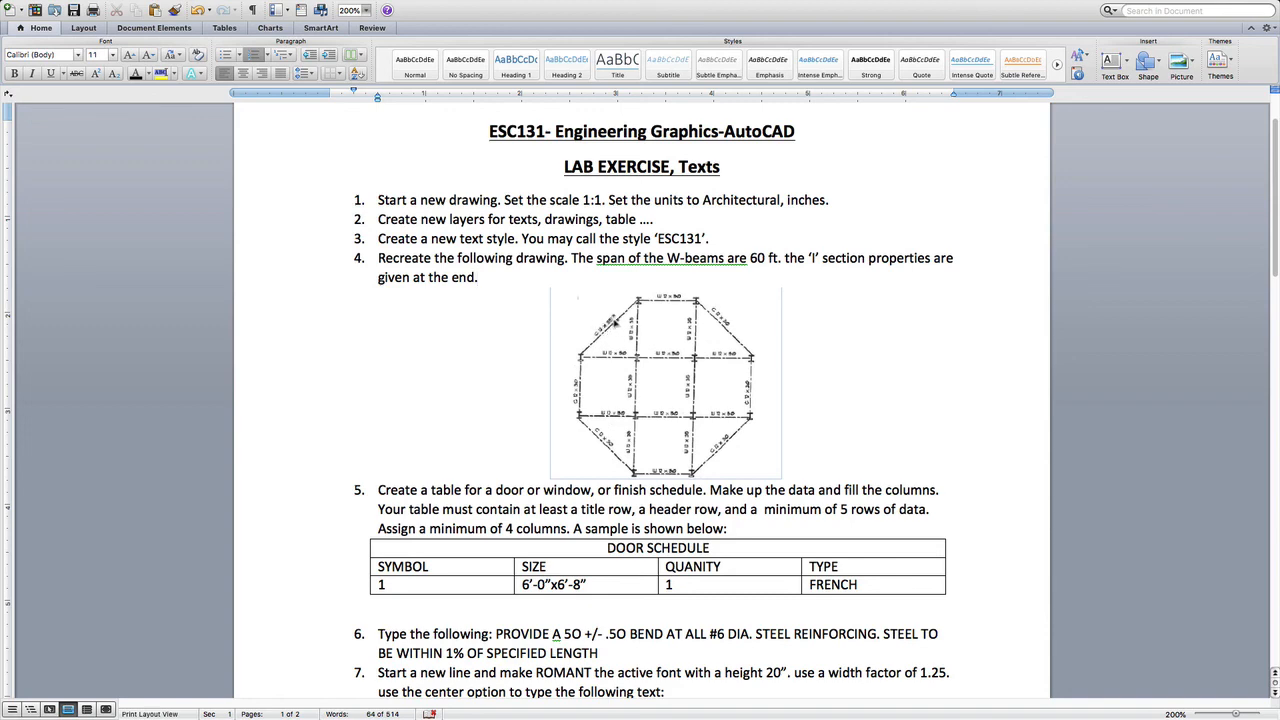
{"action": "key", "text": "ctrl+Up"}
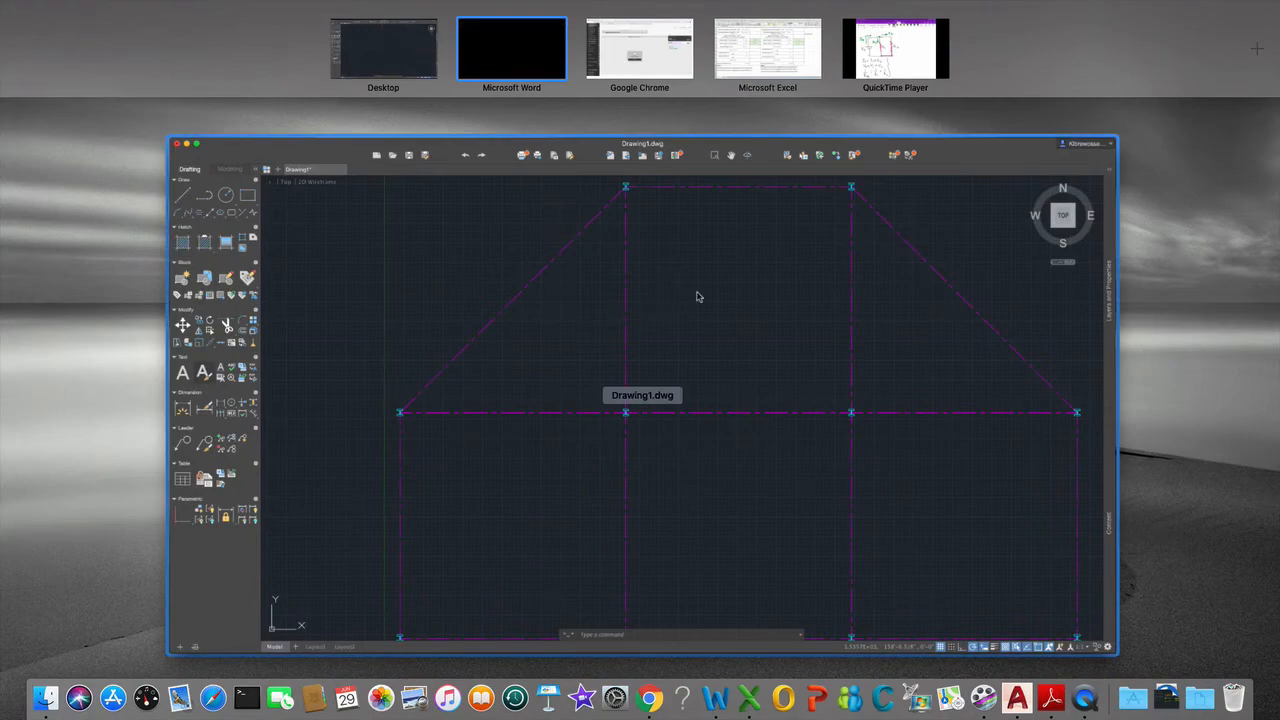
{"action": "left_click", "coordinate": [698, 296]}
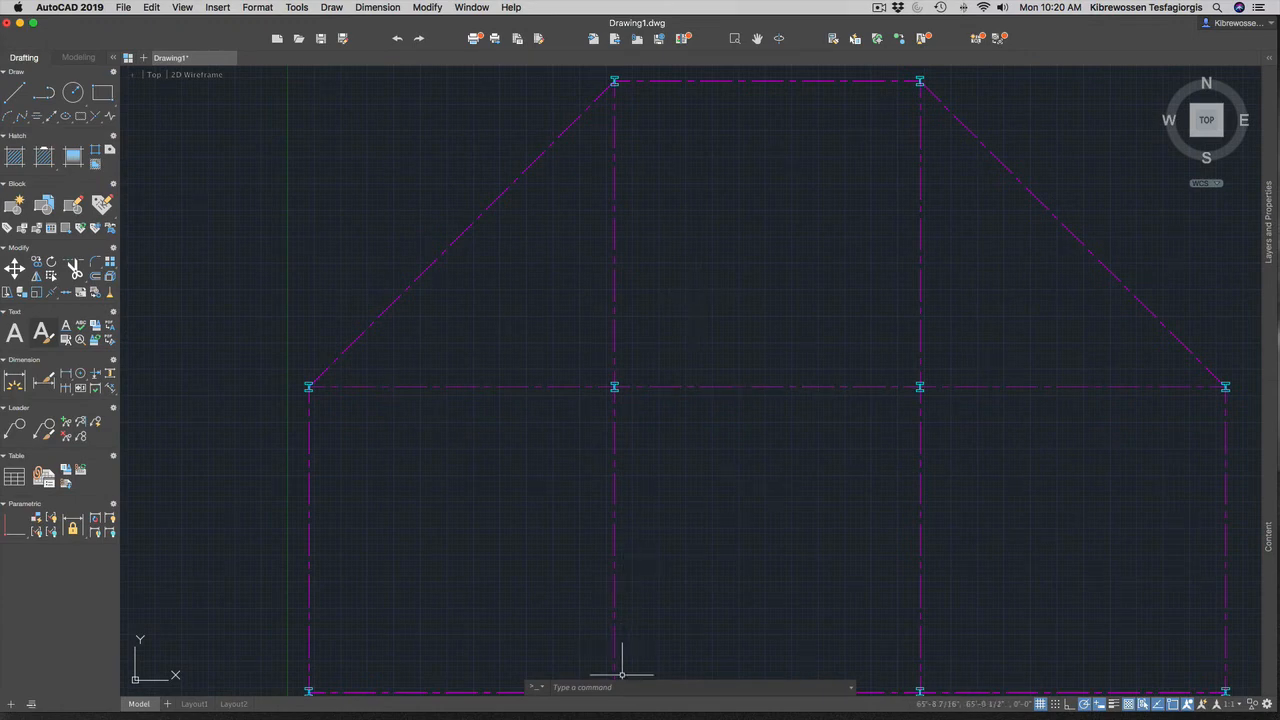
Add middle-center justified single-line text "C 12 x 35" at the midpoint of the upper-left diagonal beam line, rotated 45 degrees.
{"action": "type", "text": "dt"}
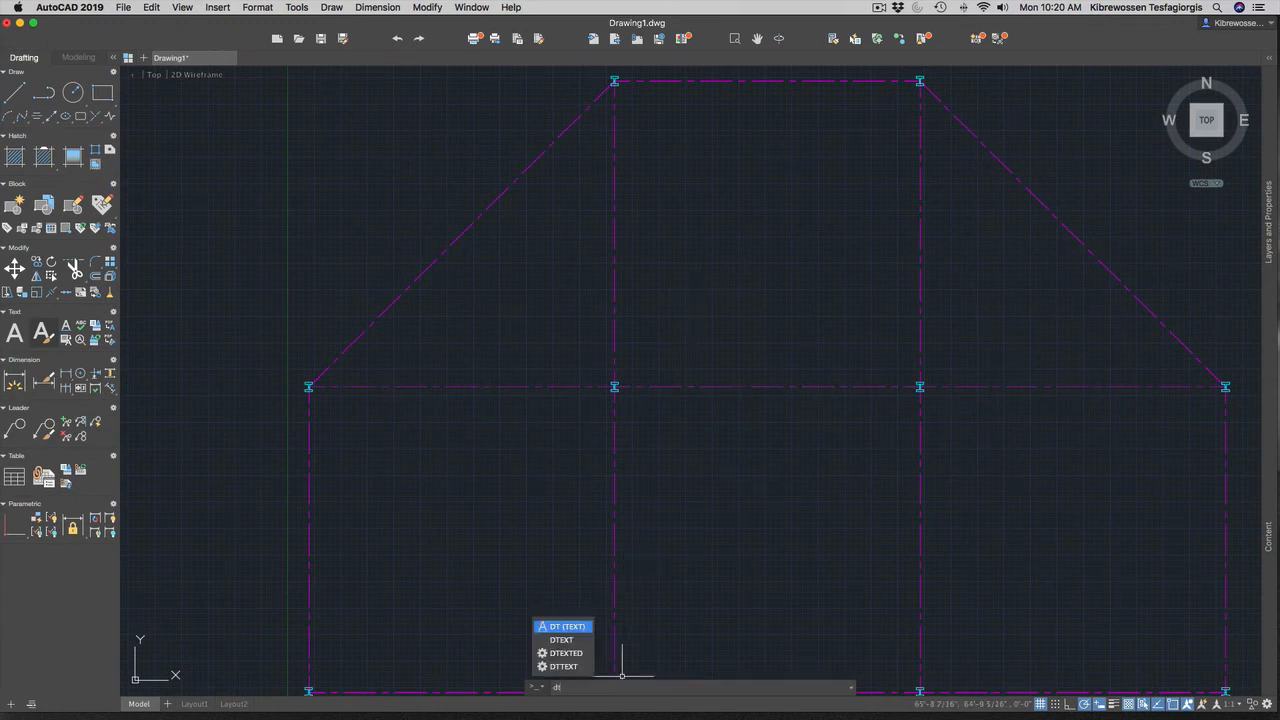
{"action": "key", "text": "Return"}
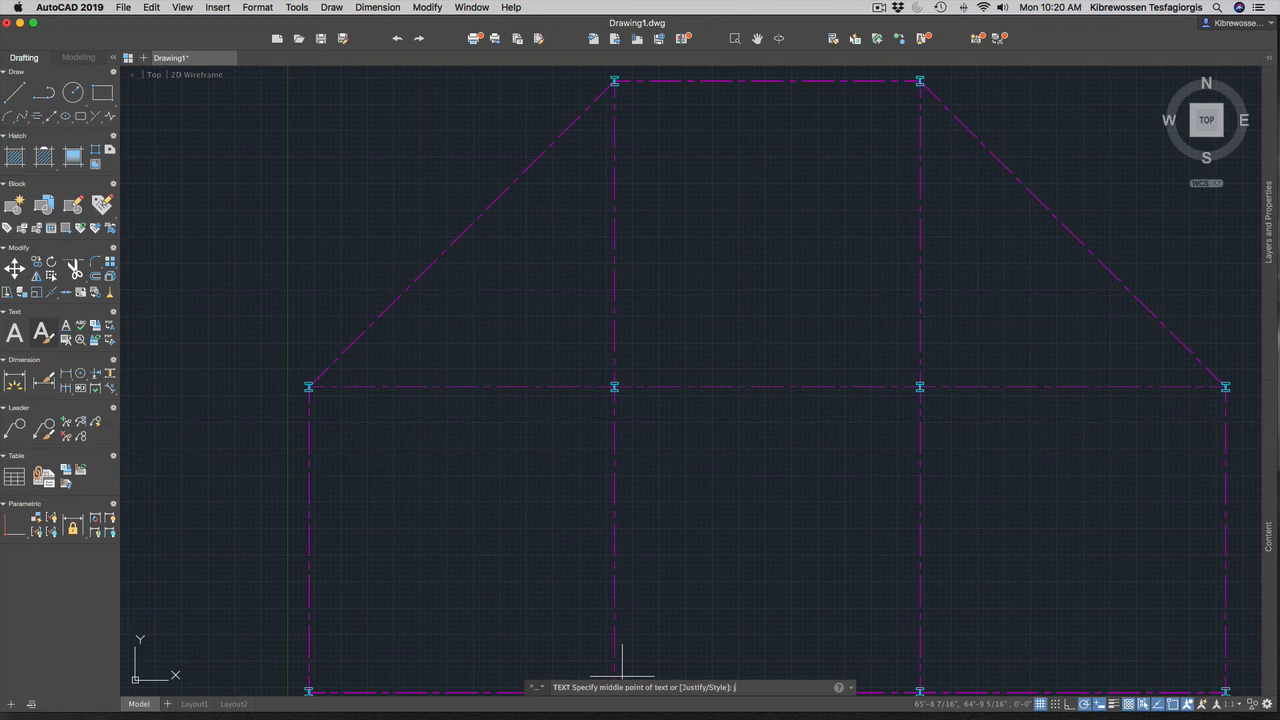
{"action": "type", "text": "j"}
{"action": "key", "text": "Return"}
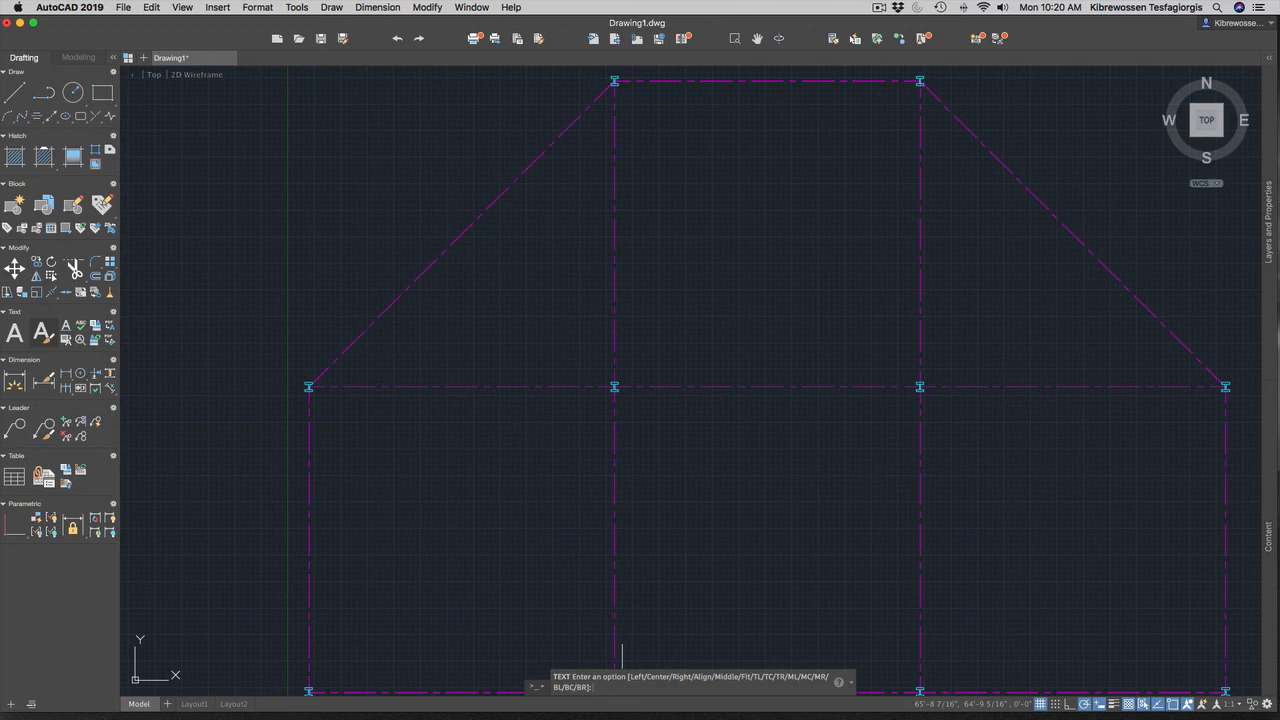
{"action": "type", "text": "MC"}
{"action": "key", "text": "Return"}
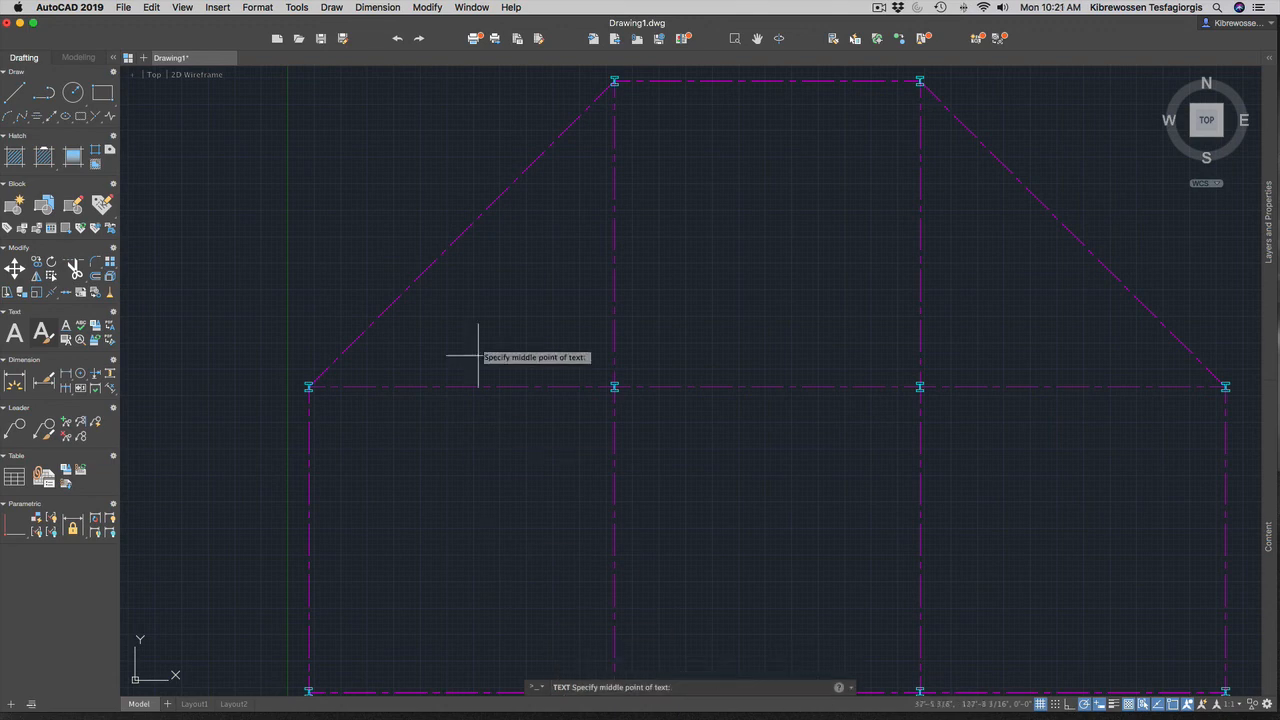
{"action": "left_click", "coordinate": [461, 235]}
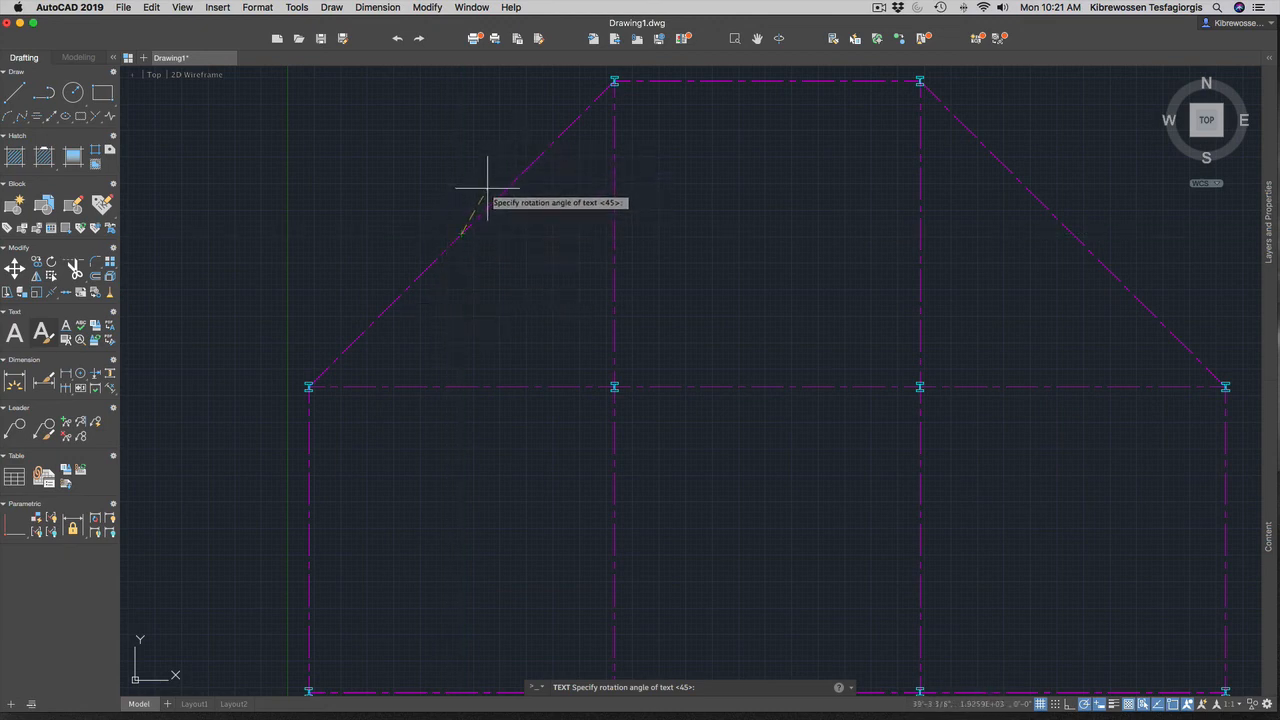
{"action": "type", "text": "45"}
{"action": "key", "text": "Return"}
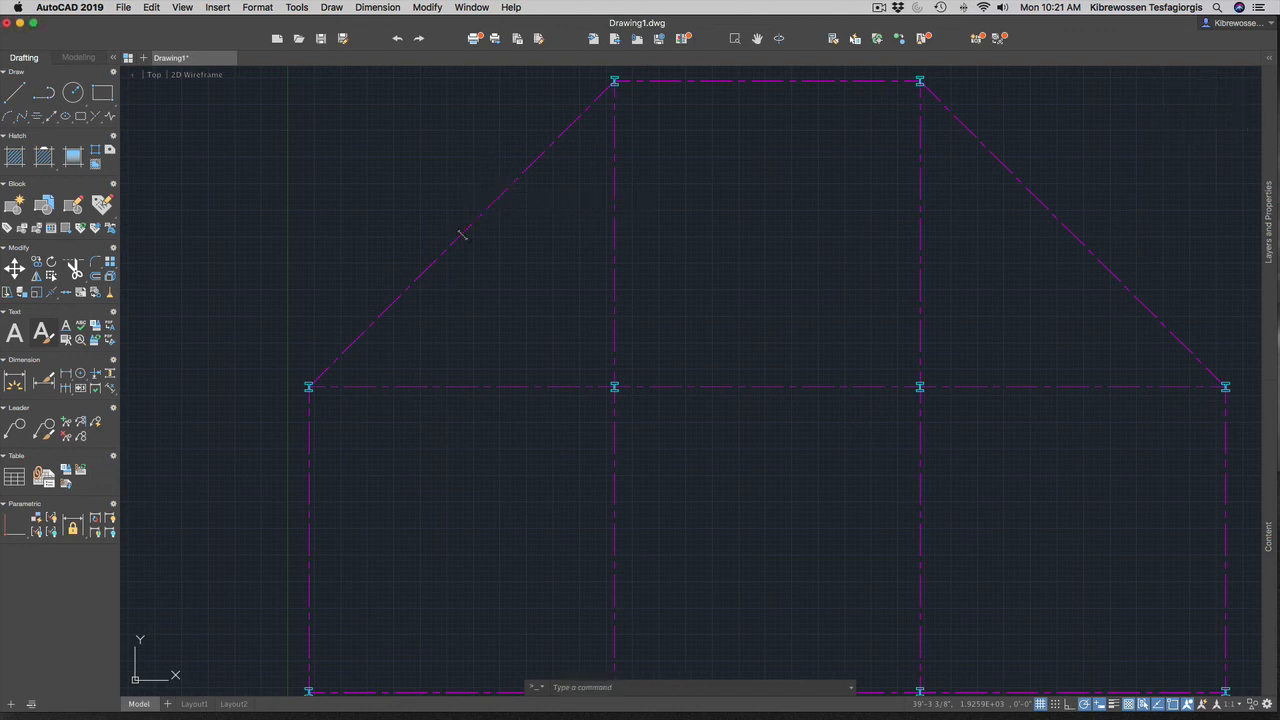
{"action": "type", "text": "WGB2X35"}
{"action": "key", "text": "Return"}
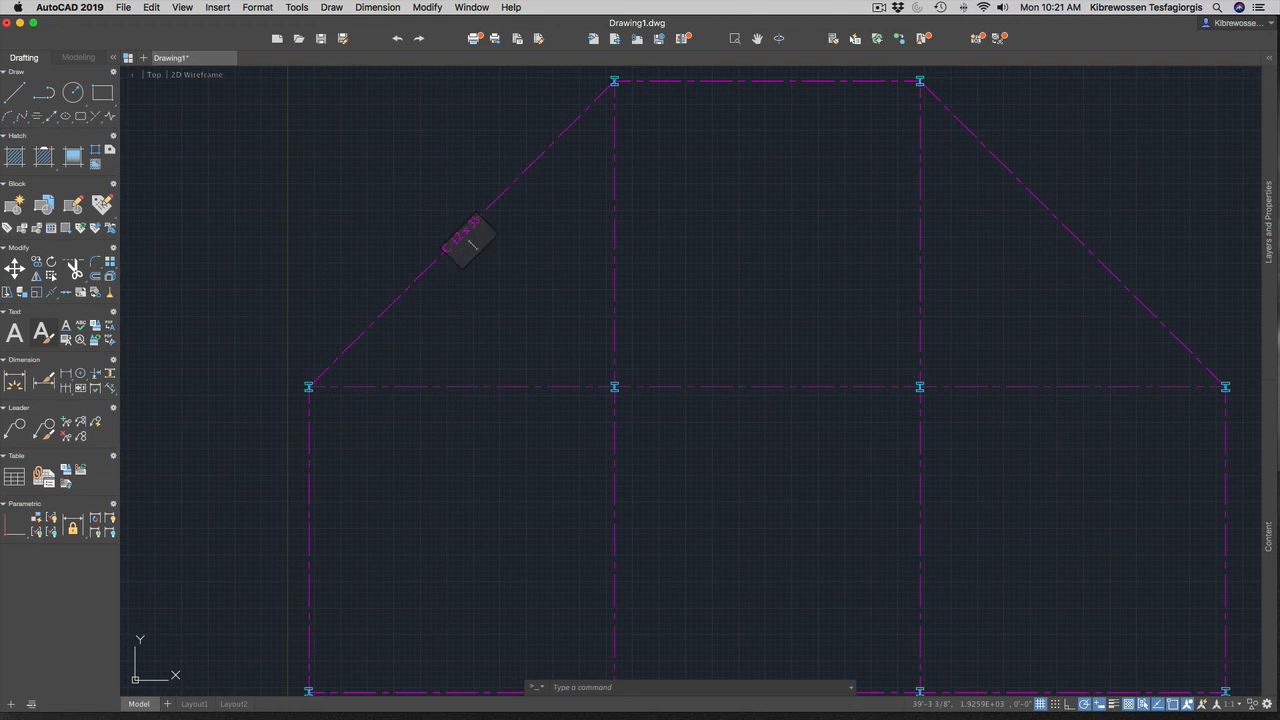
{"action": "left_click", "coordinate": [487, 187]}
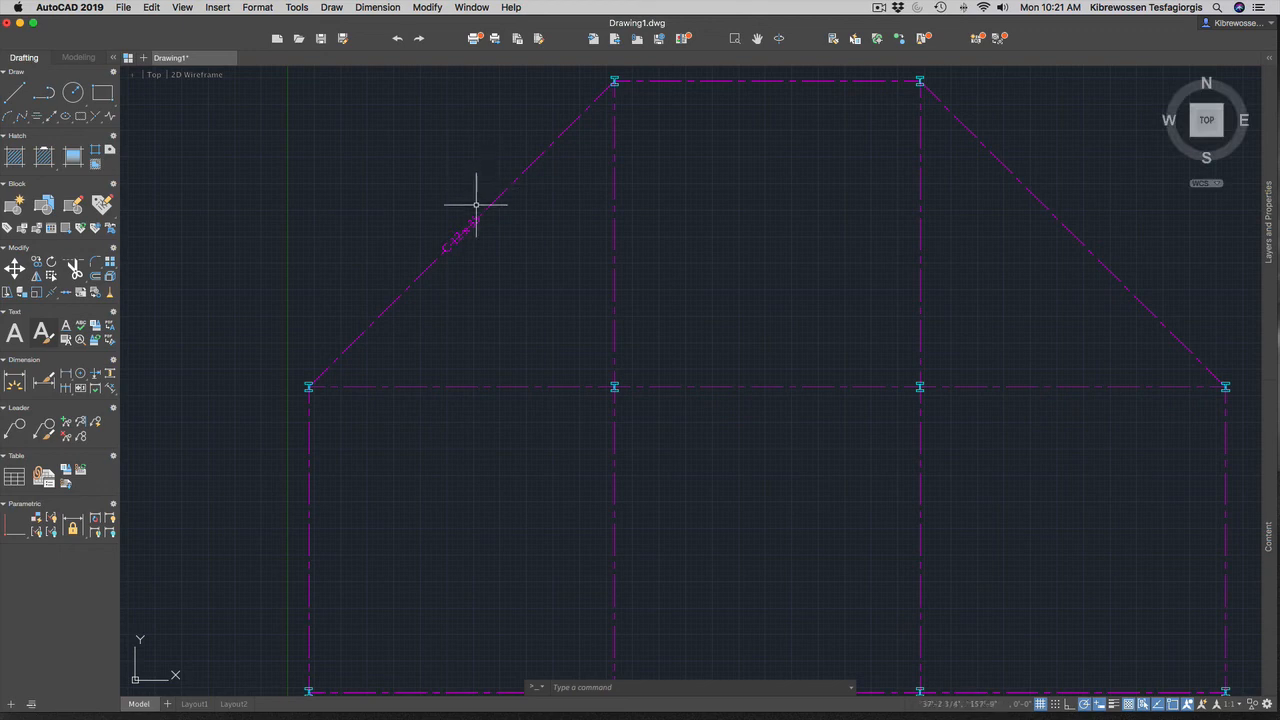
Shift the C 12 x 35 label straight up about 1'-4" off its diagonal line and assign it to the A-TEXT layer.
{"action": "left_click", "coordinate": [465, 229]}
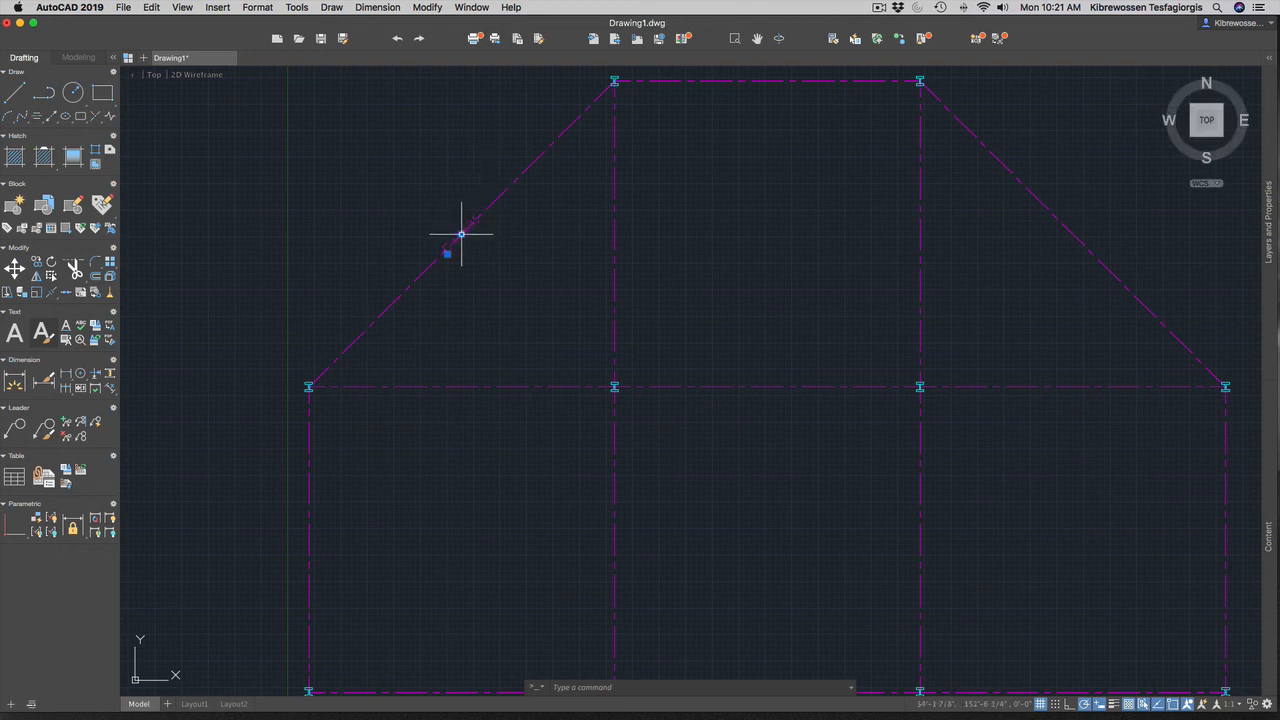
{"action": "left_click", "coordinate": [462, 234]}
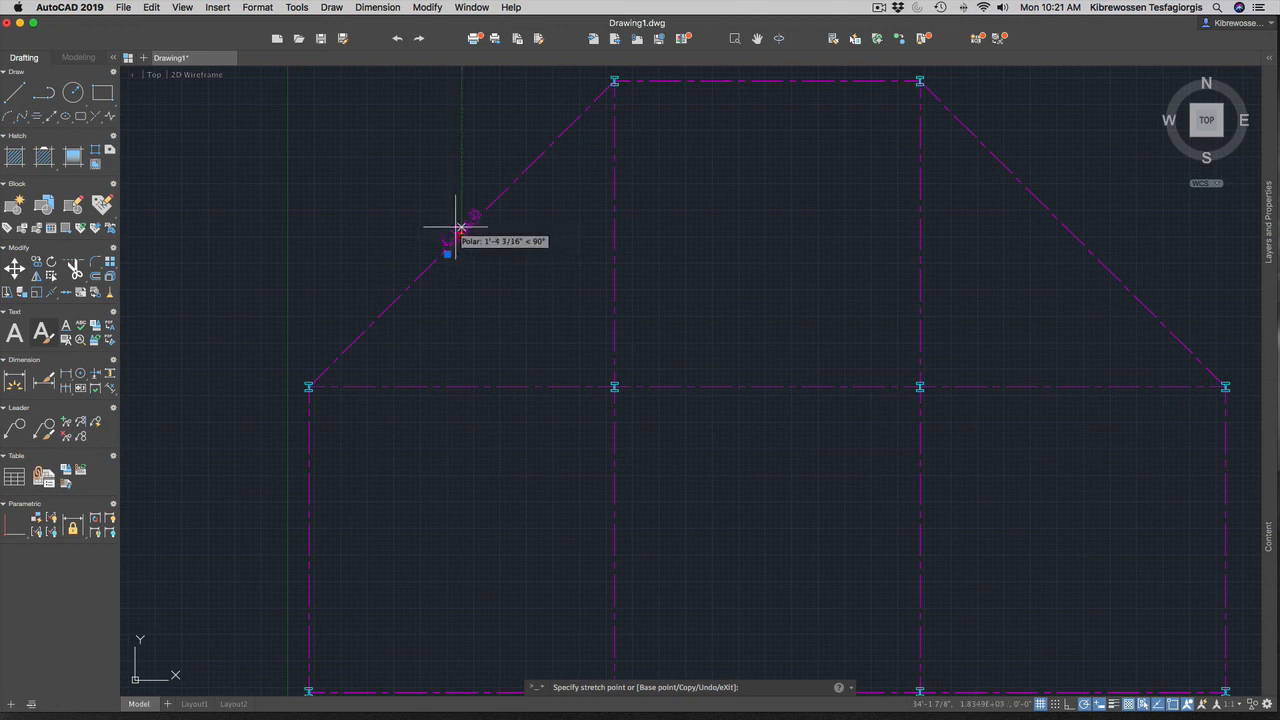
{"action": "left_click", "coordinate": [461, 228]}
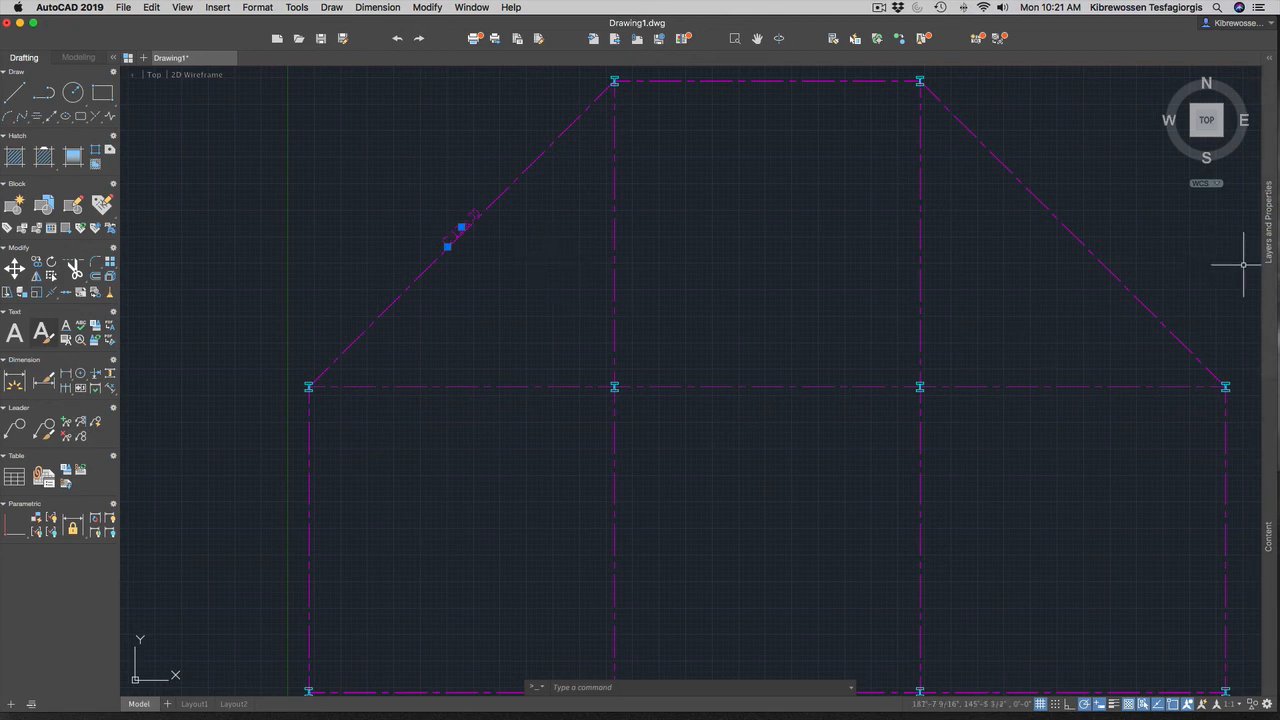
{"action": "left_click", "coordinate": [1268, 222]}
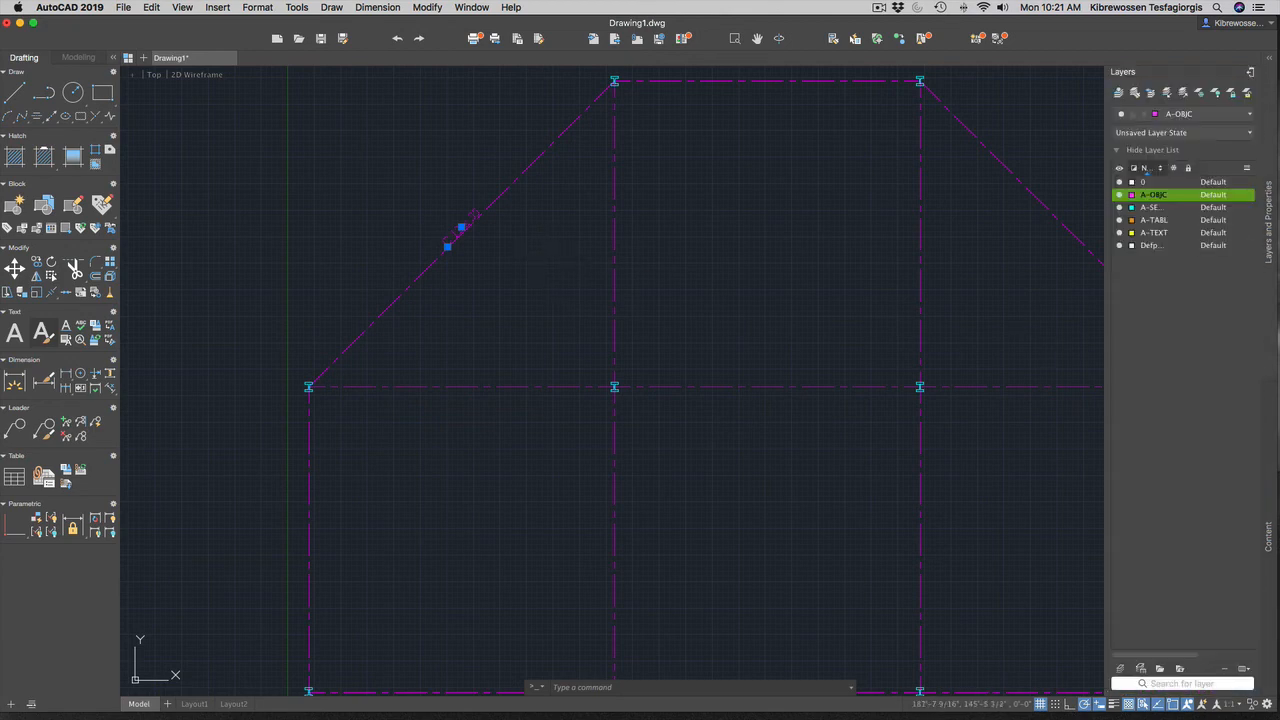
{"action": "left_click", "coordinate": [1180, 114]}
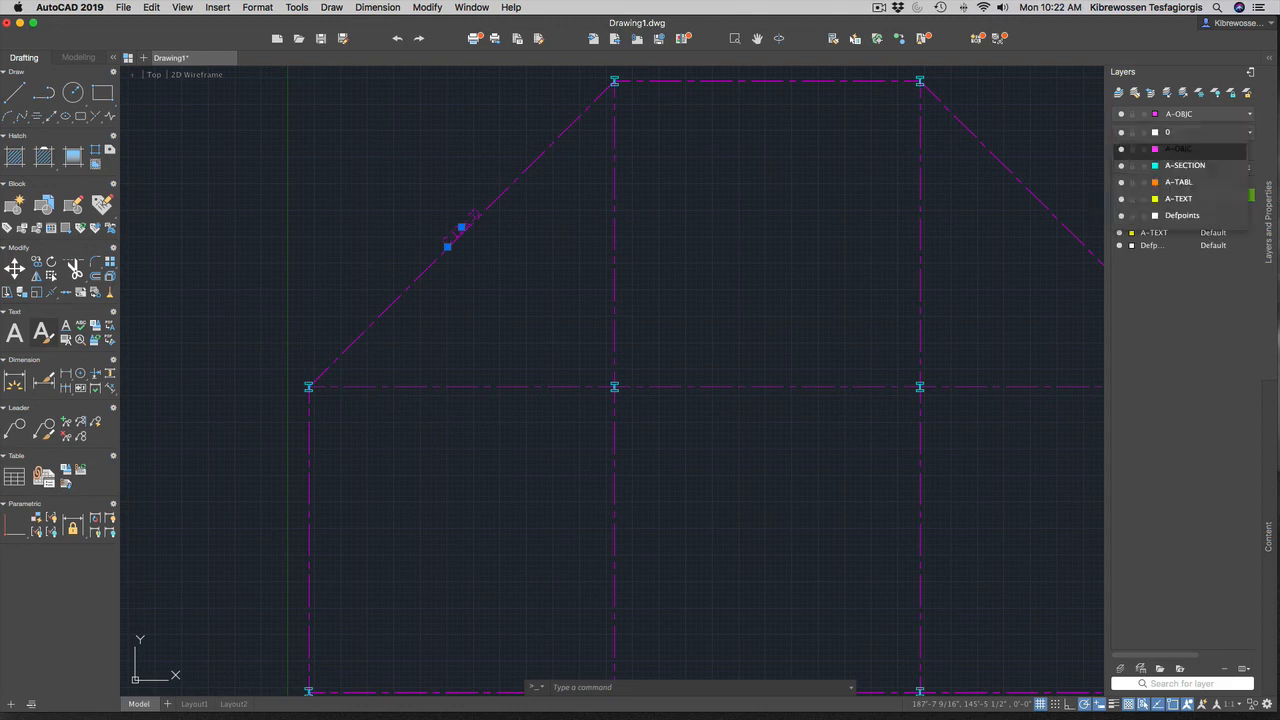
{"action": "left_click", "coordinate": [1178, 199]}
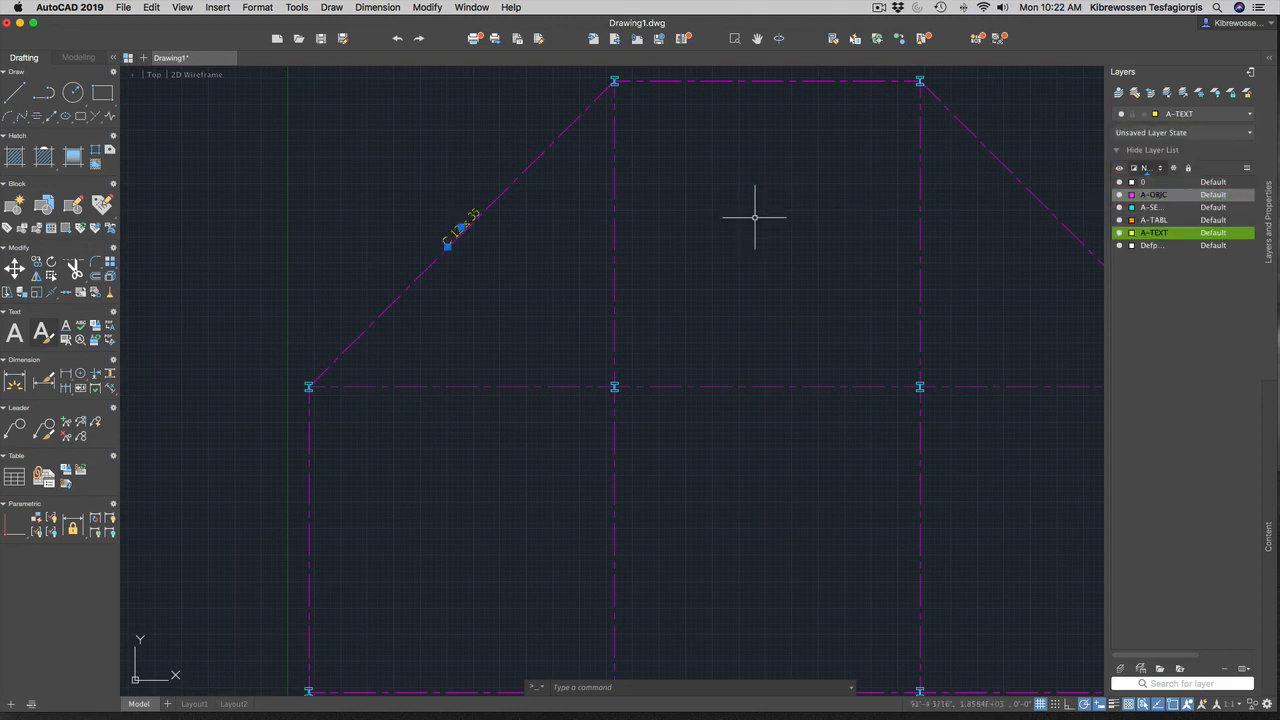
Switch to the lab exercise in Microsoft Word, examine the label on the upper-right diagonal beam, and return to the AutoCAD drawing.
{"action": "scroll", "coordinate": [777, 286], "scroll_direction": "down", "scroll_amount": 3}
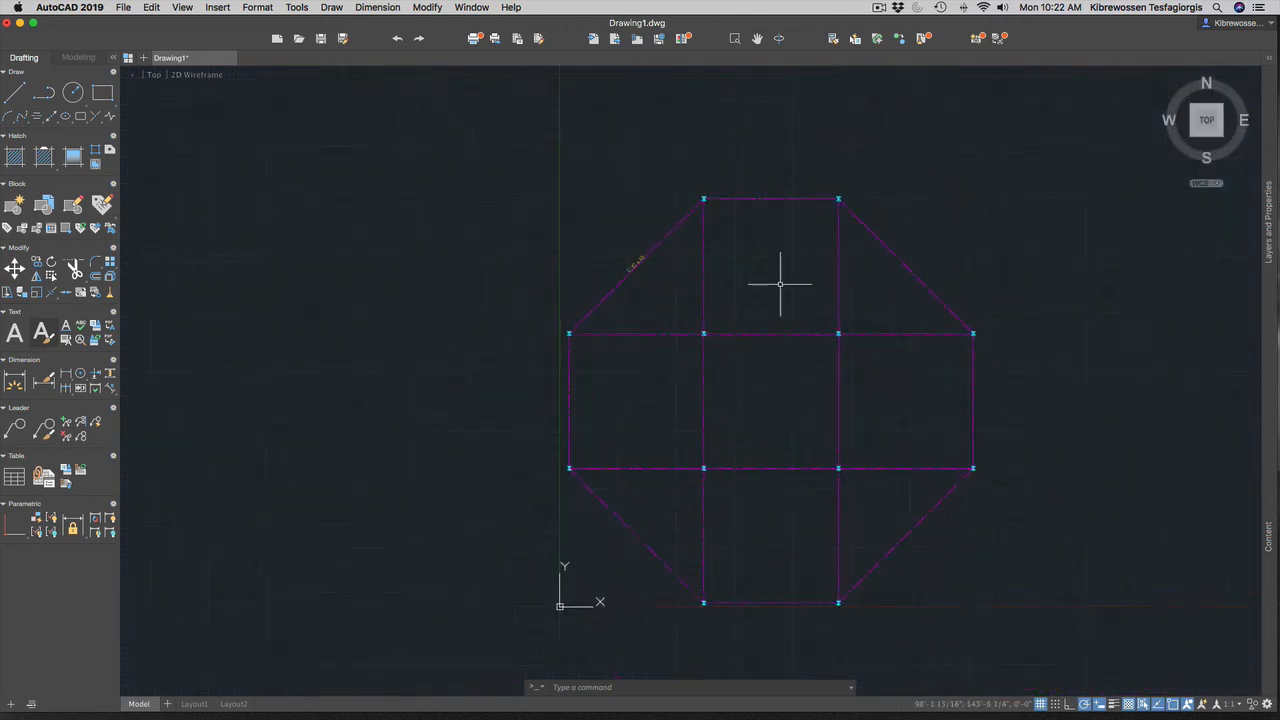
{"action": "scroll", "coordinate": [777, 286], "scroll_direction": "up", "scroll_amount": 2}
{"action": "scroll", "coordinate": [874, 266], "scroll_direction": "up", "scroll_amount": 1}
{"action": "scroll", "coordinate": [876, 264], "scroll_direction": "up", "scroll_amount": 1}
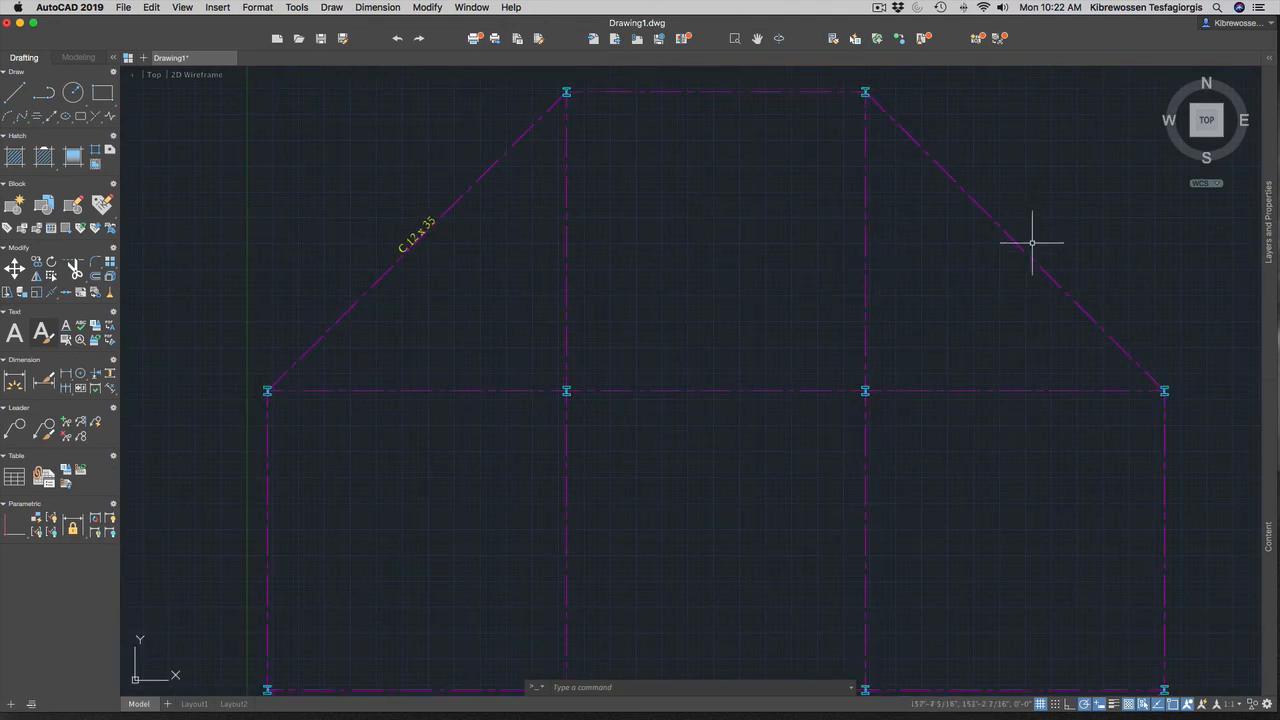
{"action": "key", "text": "ctrl+Up"}
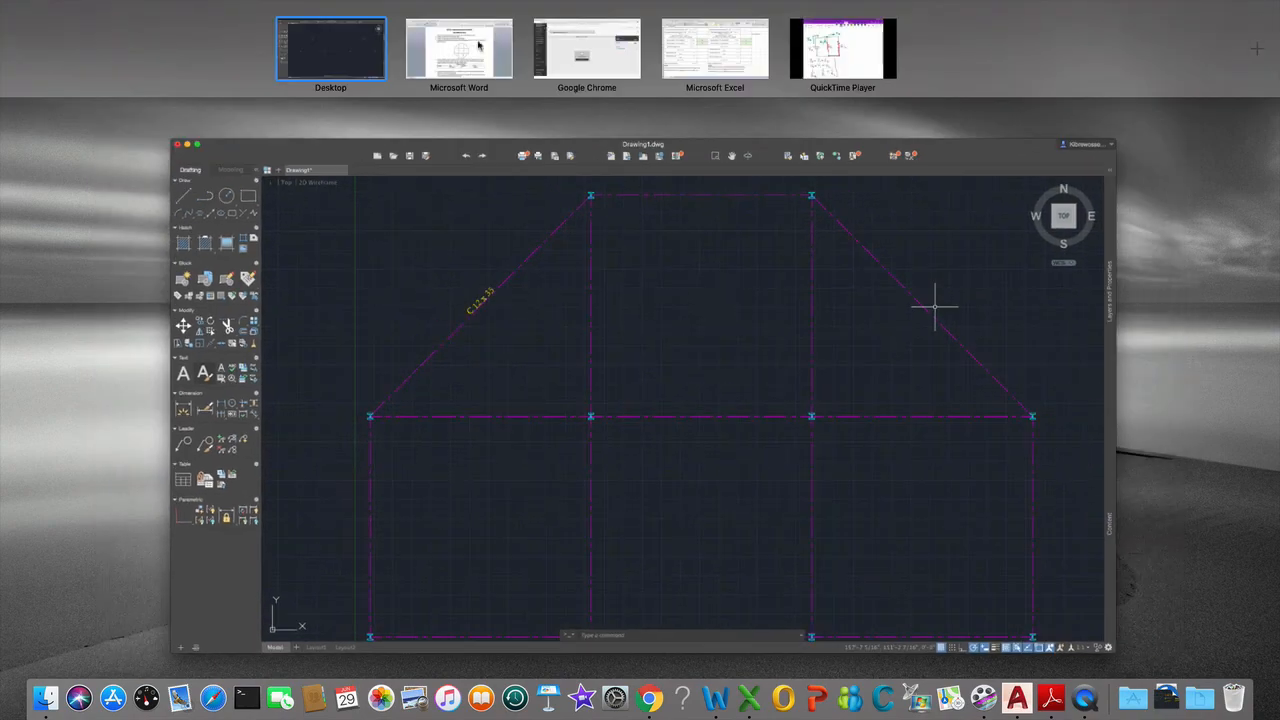
{"action": "left_click", "coordinate": [468, 60]}
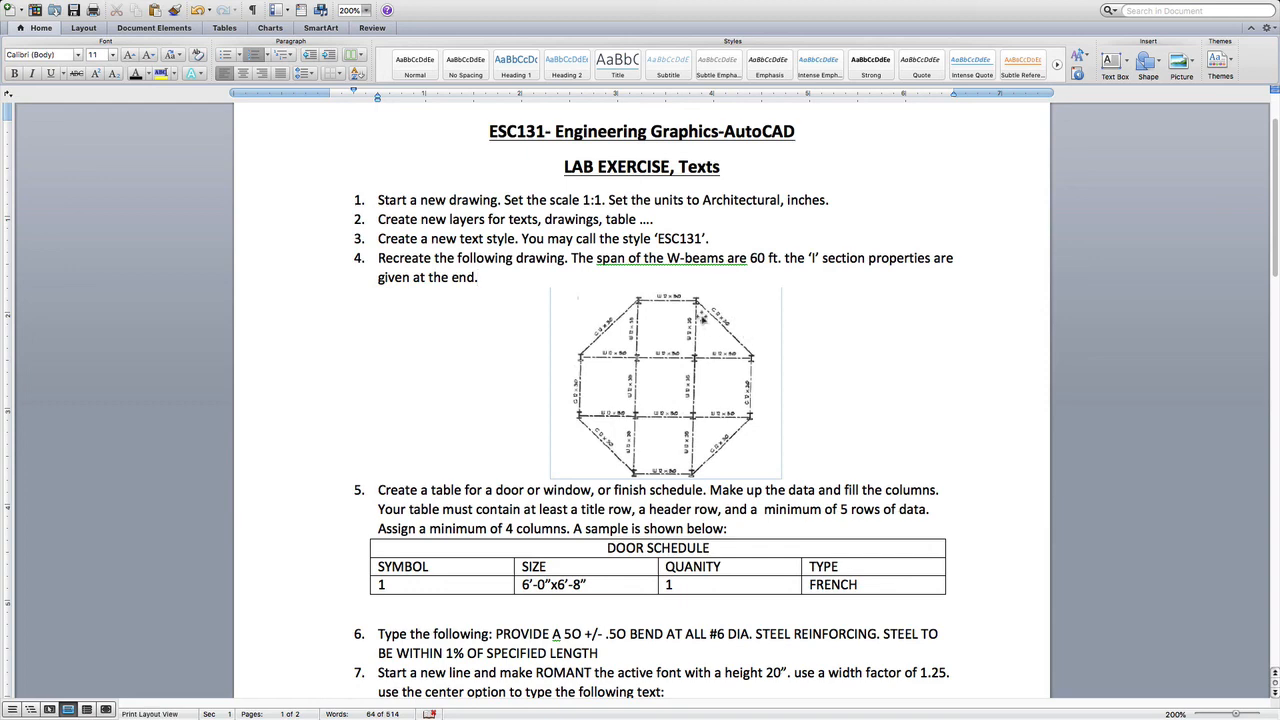
{"action": "key", "text": "ctrl+Up"}
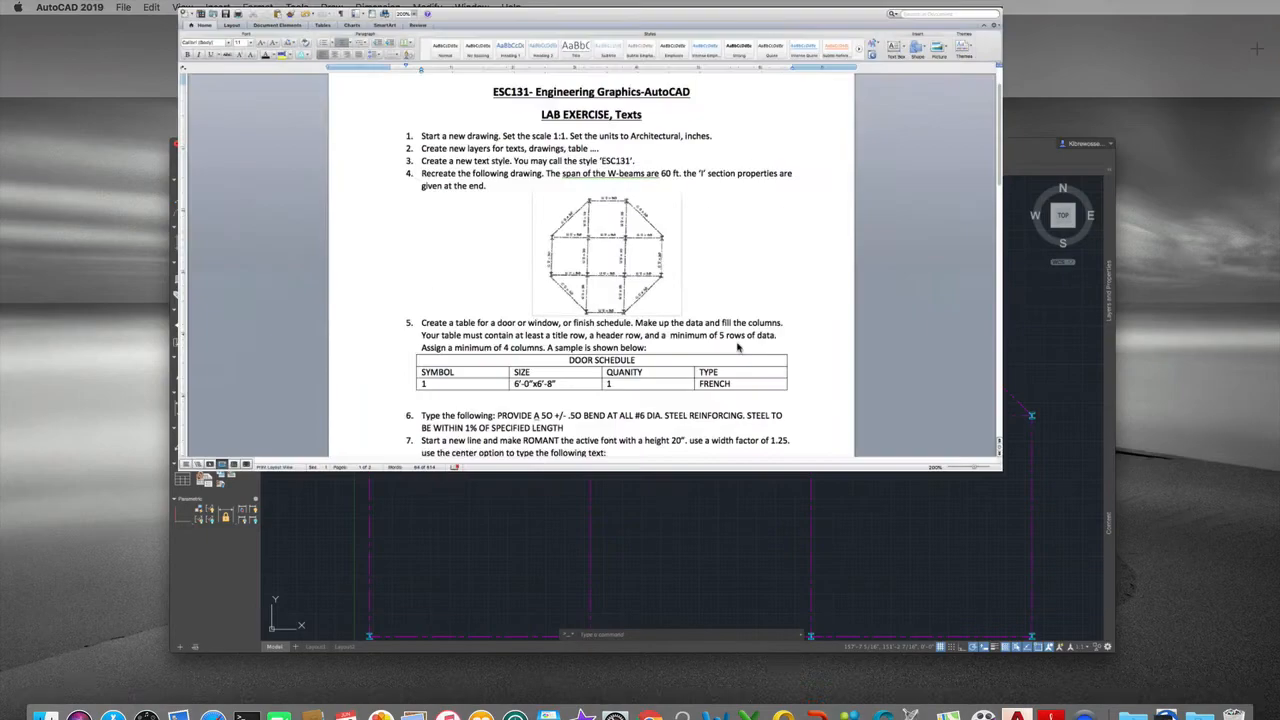
{"action": "left_click", "coordinate": [901, 315]}
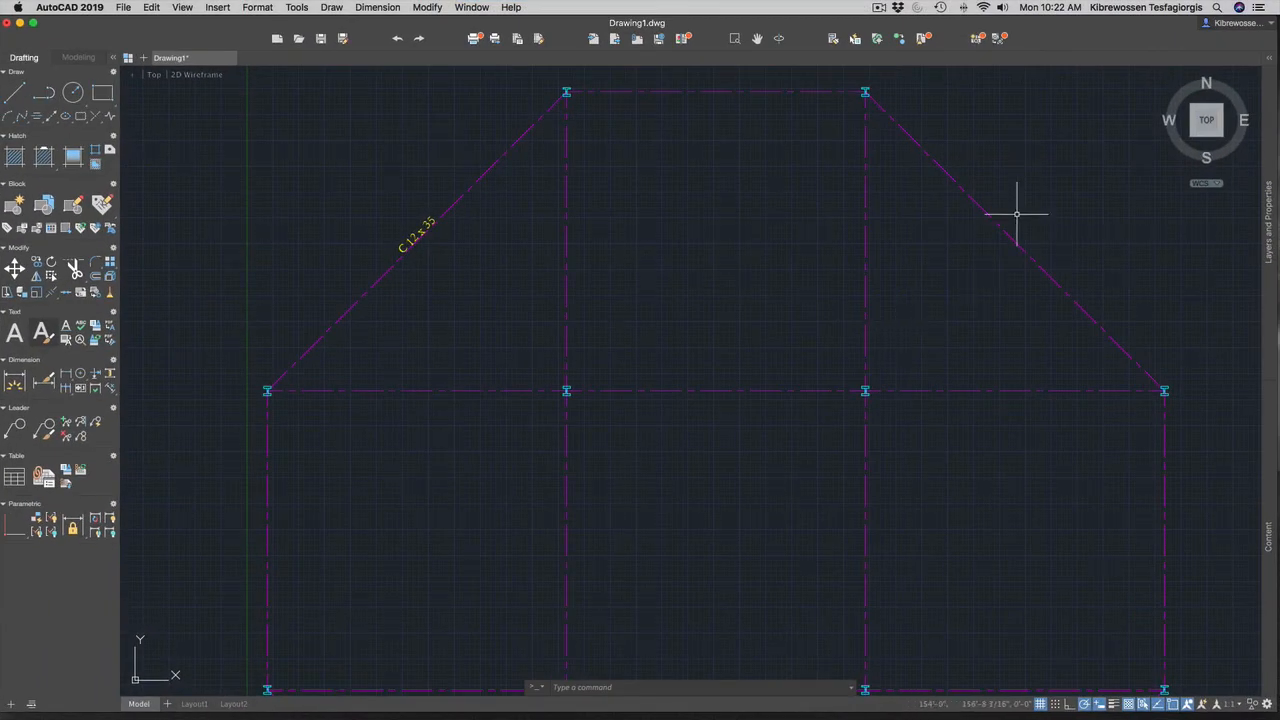
Add middle-center justified single-line text "C 12 x 30" at the midpoint of the upper-right diagonal beam line, rotated -45 degrees.
{"action": "left_click", "coordinate": [697, 684]}
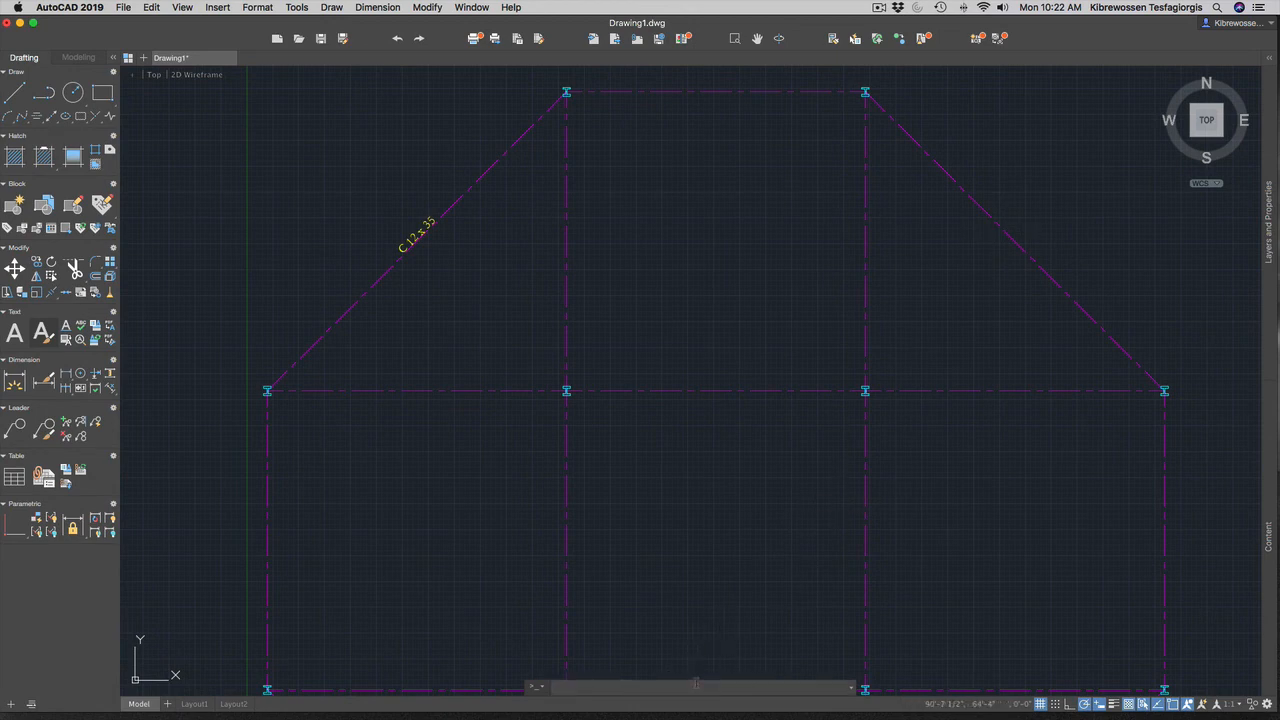
{"action": "type", "text": "dt"}
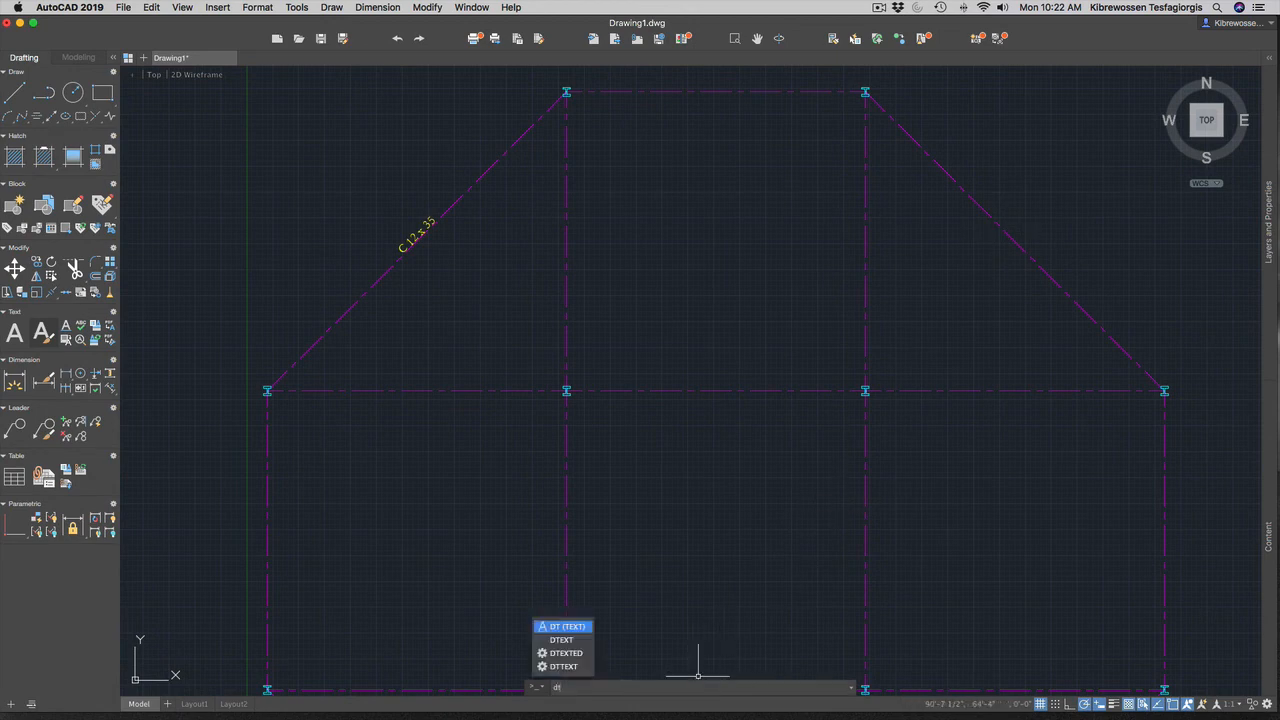
{"action": "key", "text": "Return"}
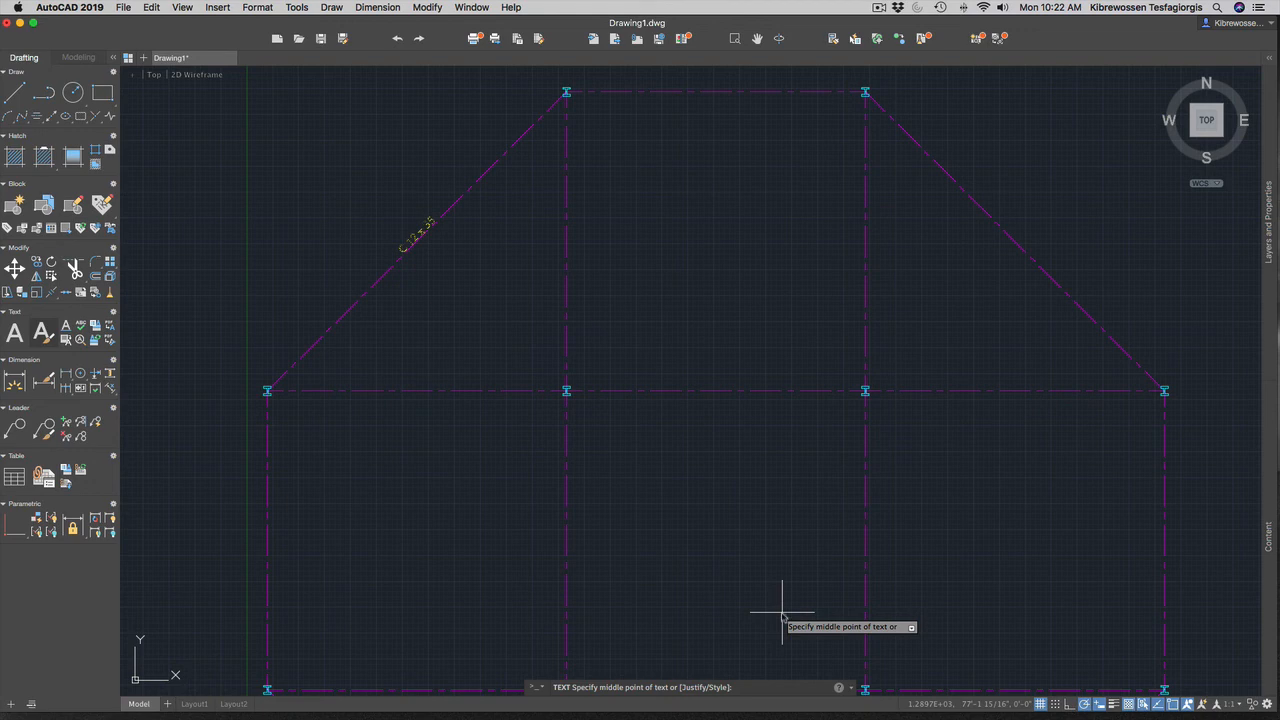
{"action": "type", "text": "j"}
{"action": "key", "text": "Return"}
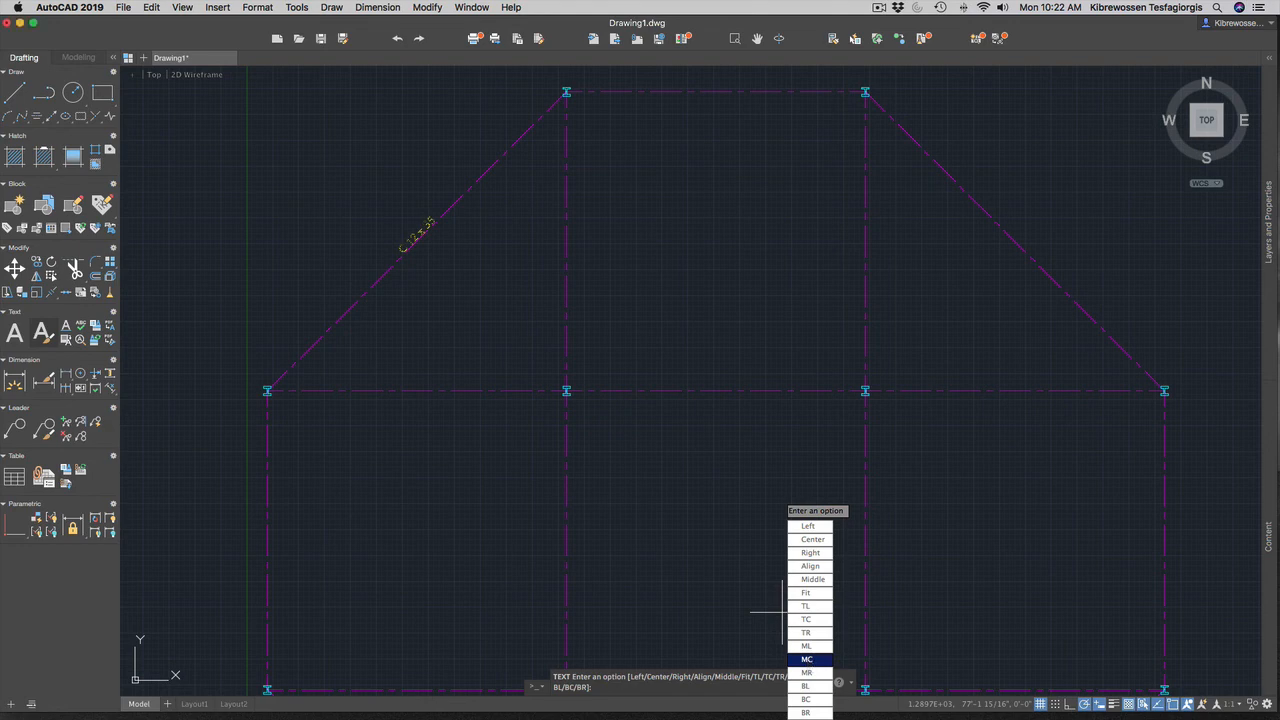
{"action": "left_click", "coordinate": [808, 660]}
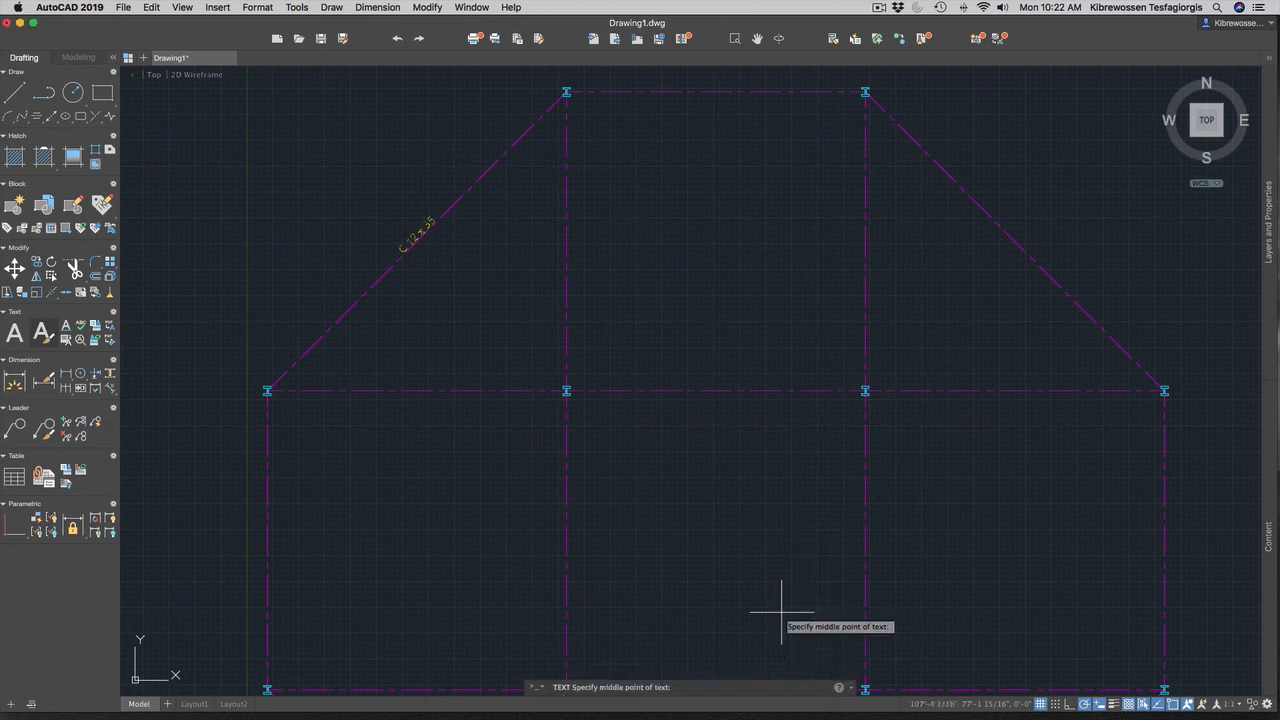
{"action": "left_click", "coordinate": [1015, 241]}
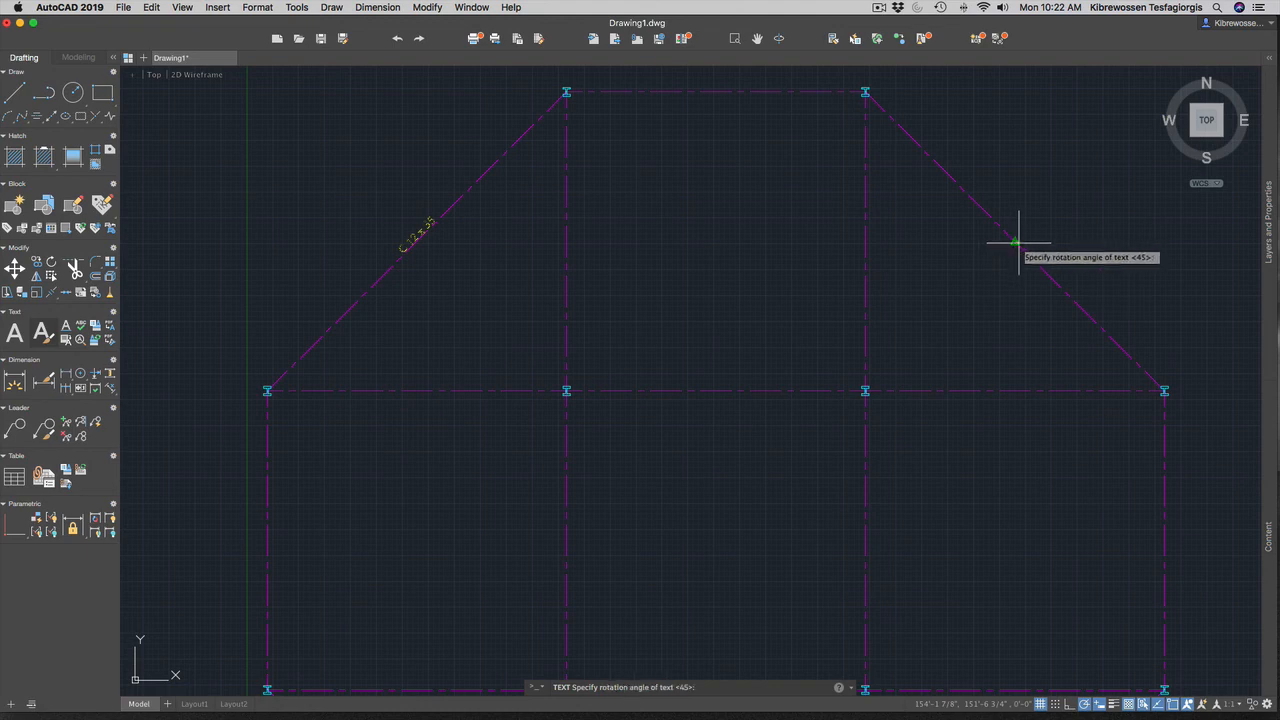
{"action": "type", "text": "-45"}
{"action": "key", "text": "Return"}
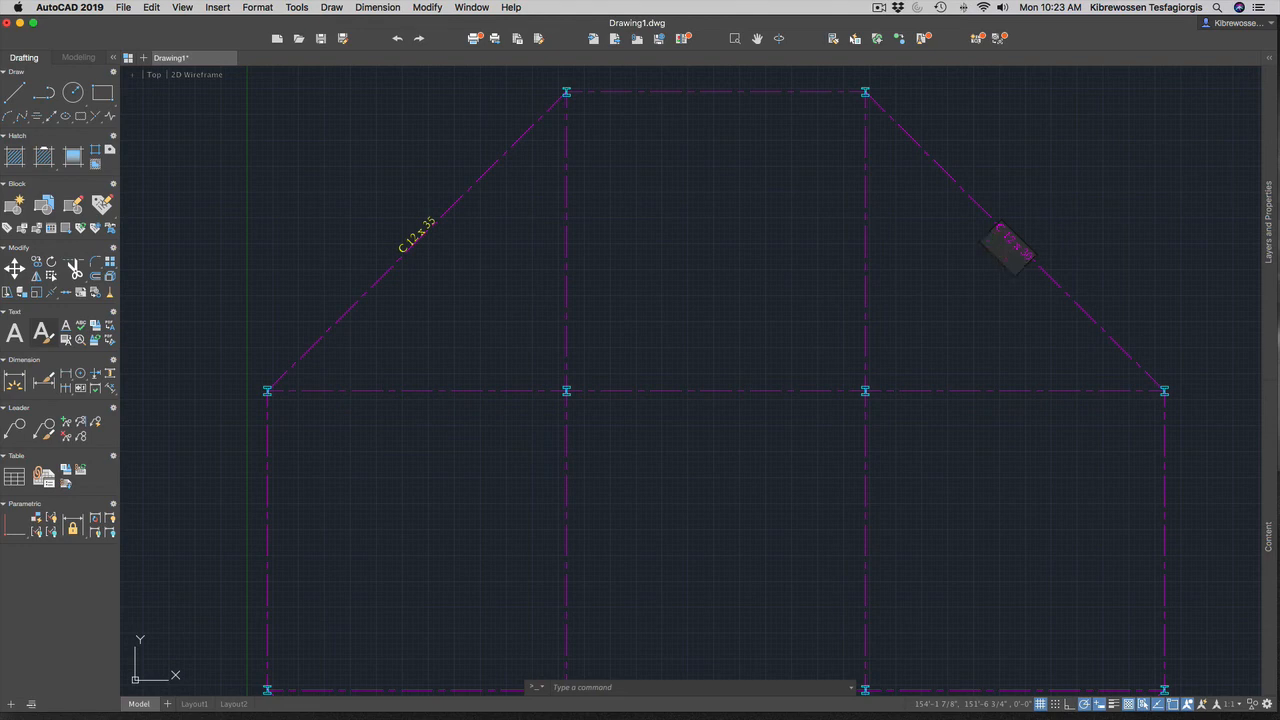
Shift the C 12 x 30 label slightly up and outward off its diagonal line and assign it to the A-TEXT layer.
{"action": "left_click", "coordinate": [1015, 243]}
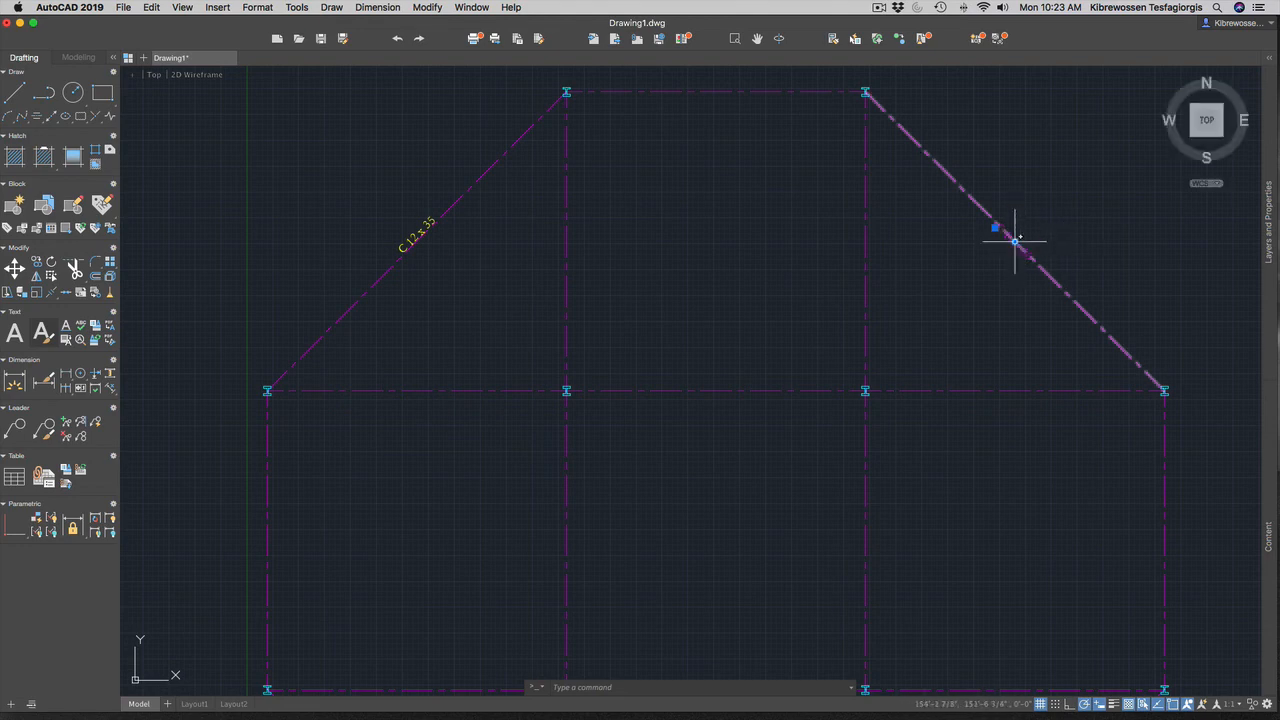
{"action": "left_click", "coordinate": [1015, 243]}
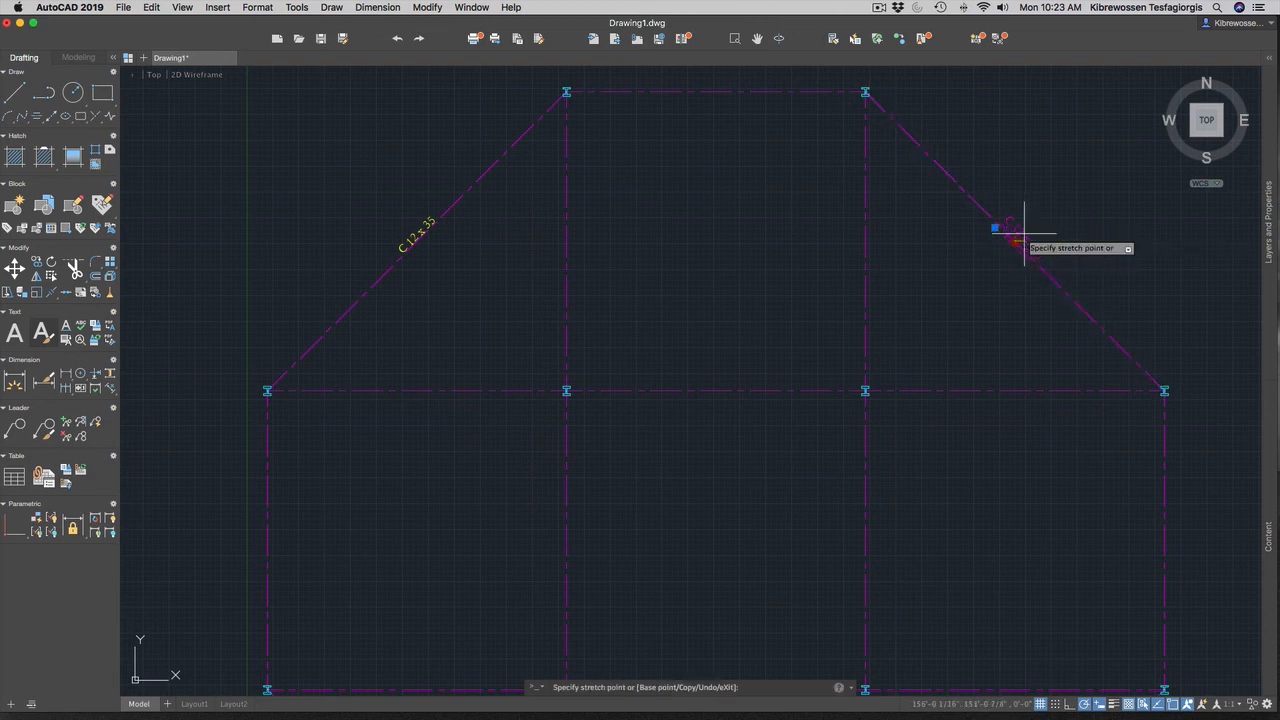
{"action": "left_click", "coordinate": [1024, 235]}
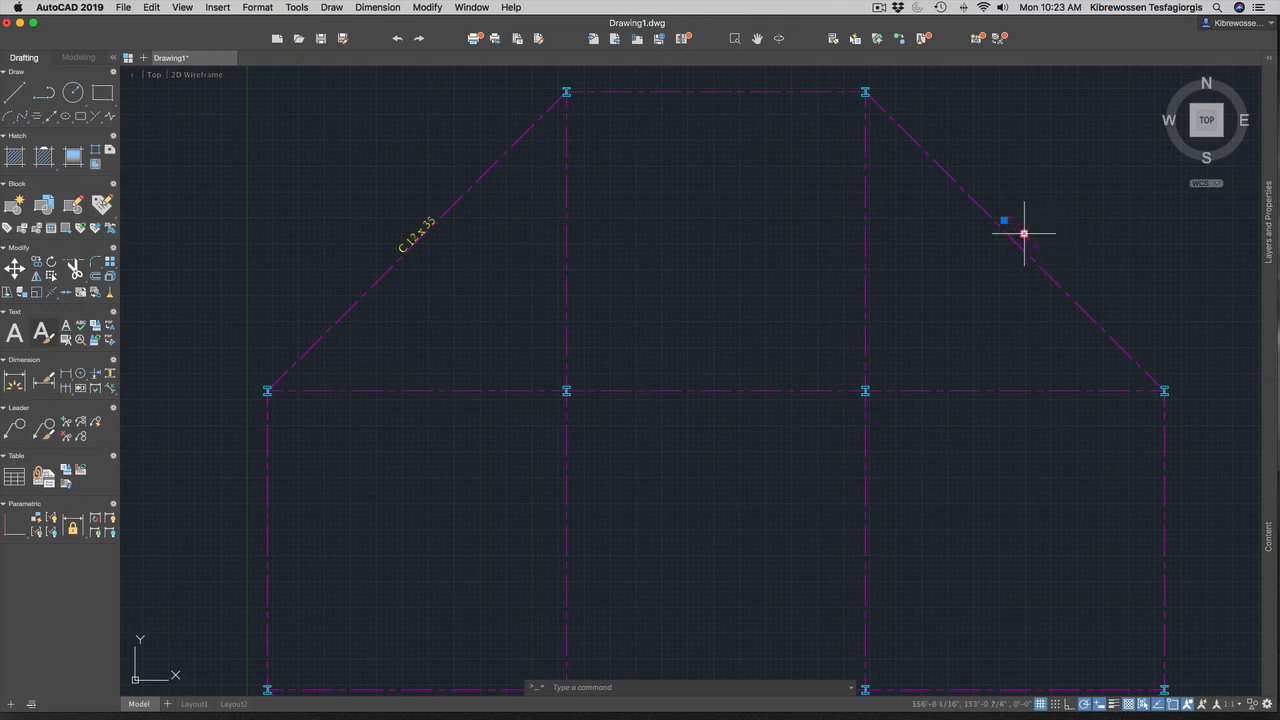
{"action": "left_click", "coordinate": [1024, 233]}
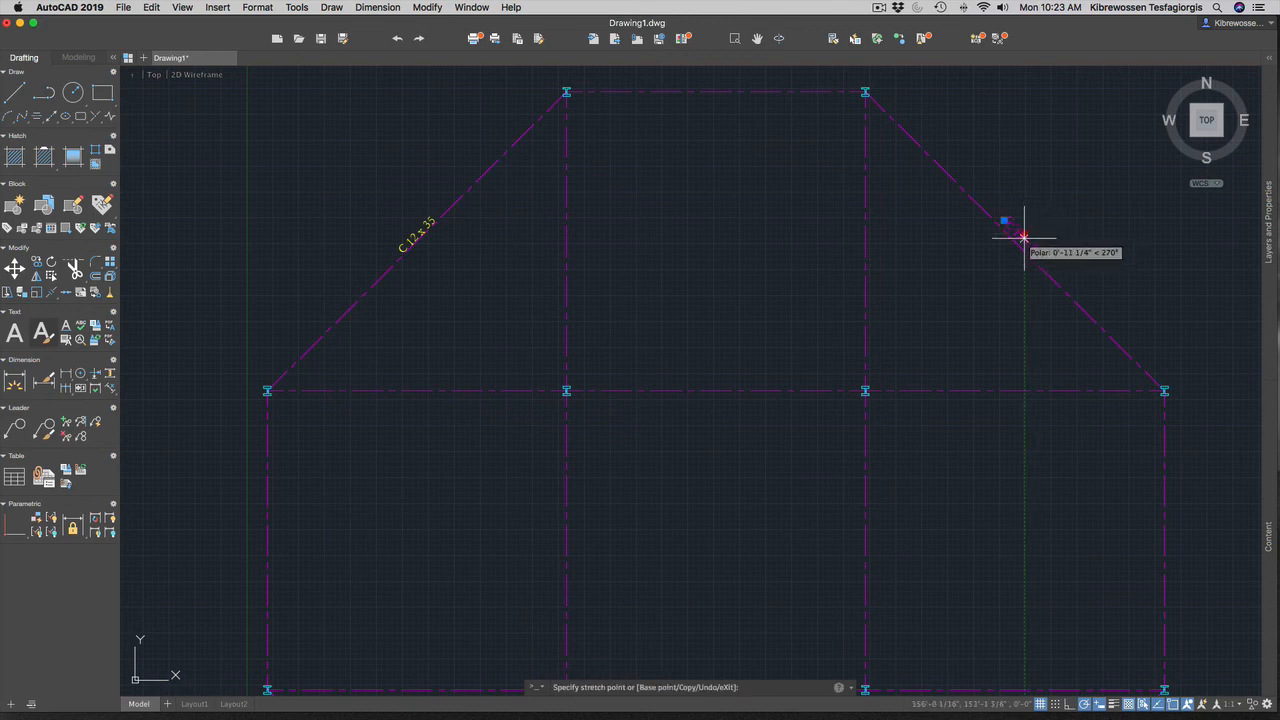
{"action": "left_click", "coordinate": [1024, 237]}
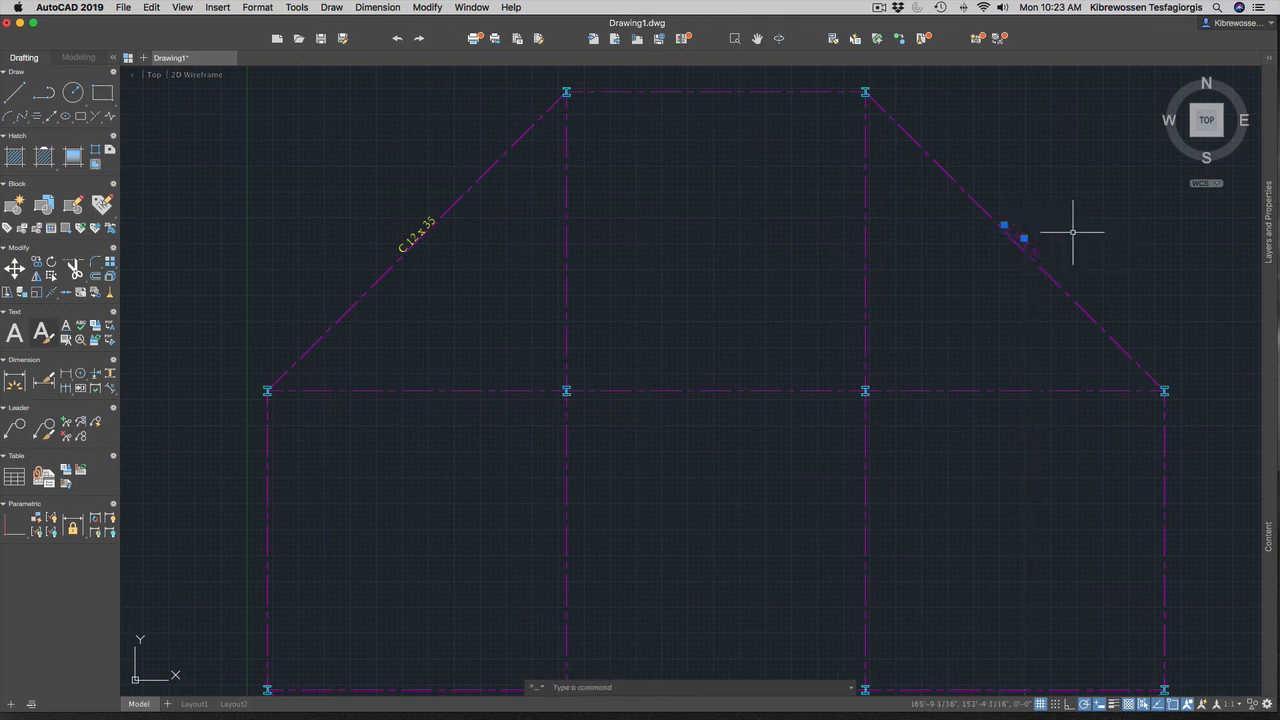
{"action": "left_click", "coordinate": [1258, 222]}
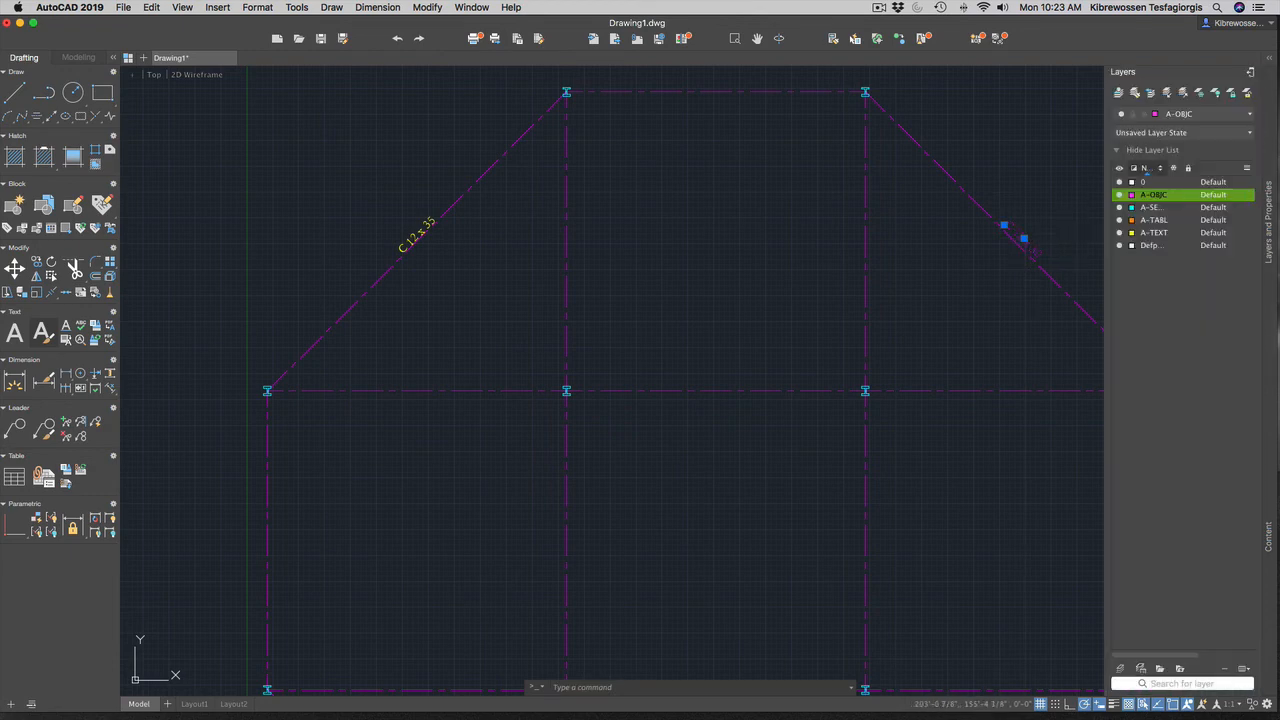
{"action": "left_click", "coordinate": [1182, 114]}
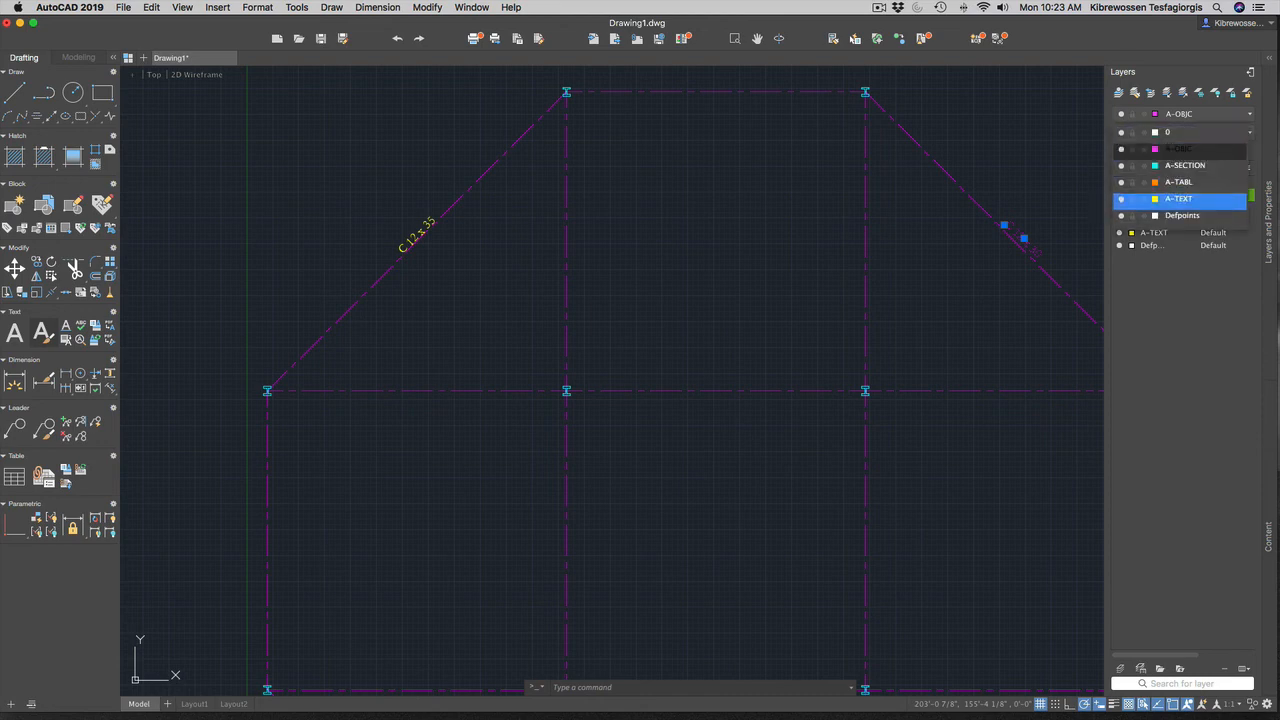
{"action": "left_click", "coordinate": [1175, 199]}
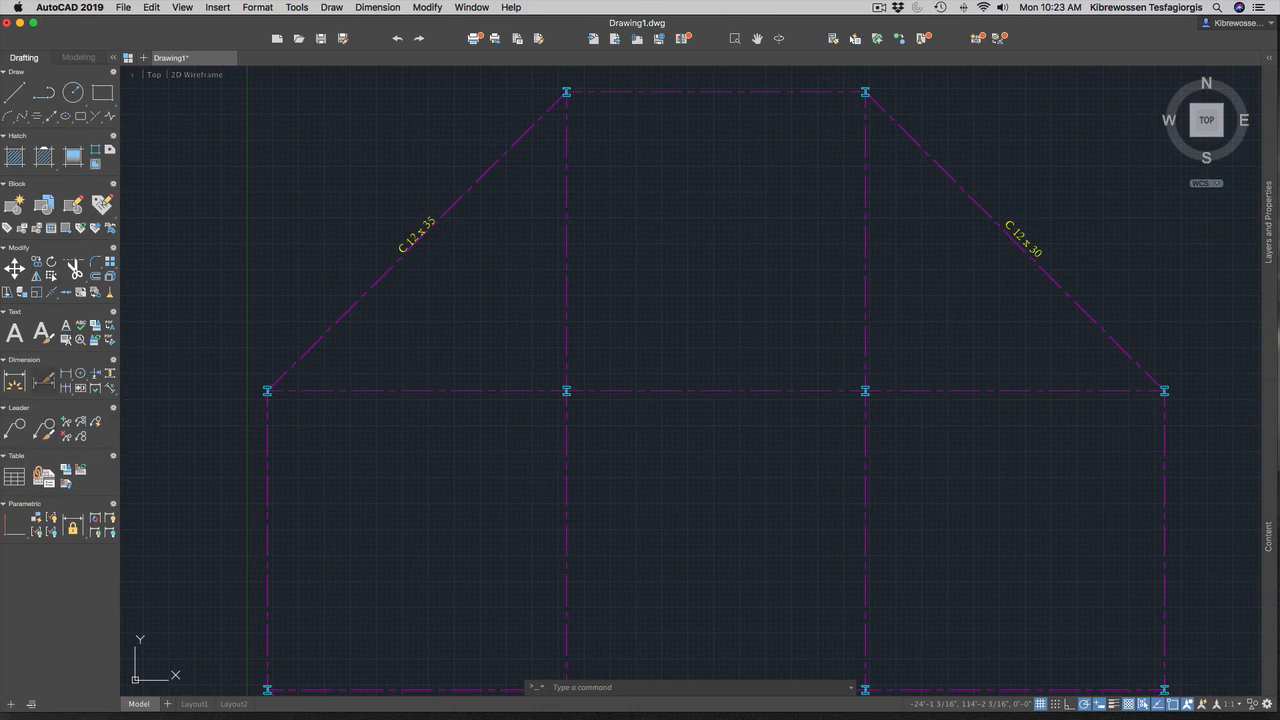
Set the text height of the ESC131 text style to 30 inches and apply the change.
{"action": "left_click", "coordinate": [43, 380]}
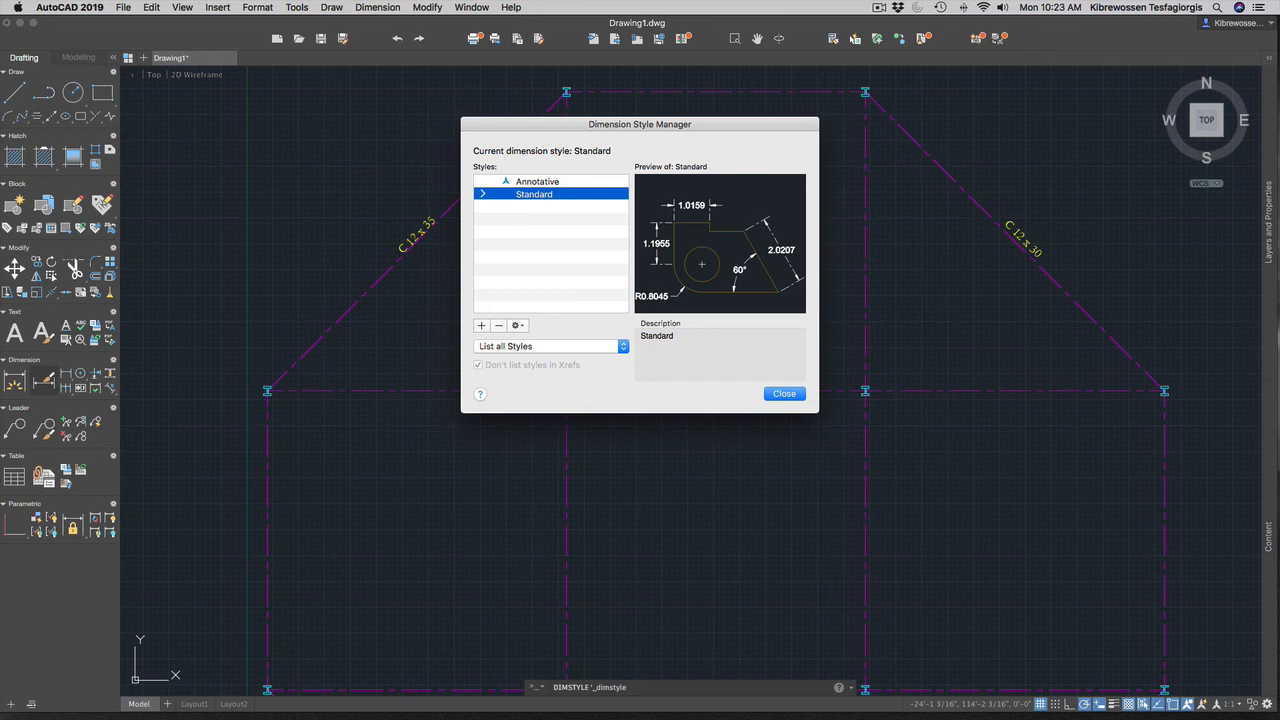
{"action": "key", "text": "Return"}
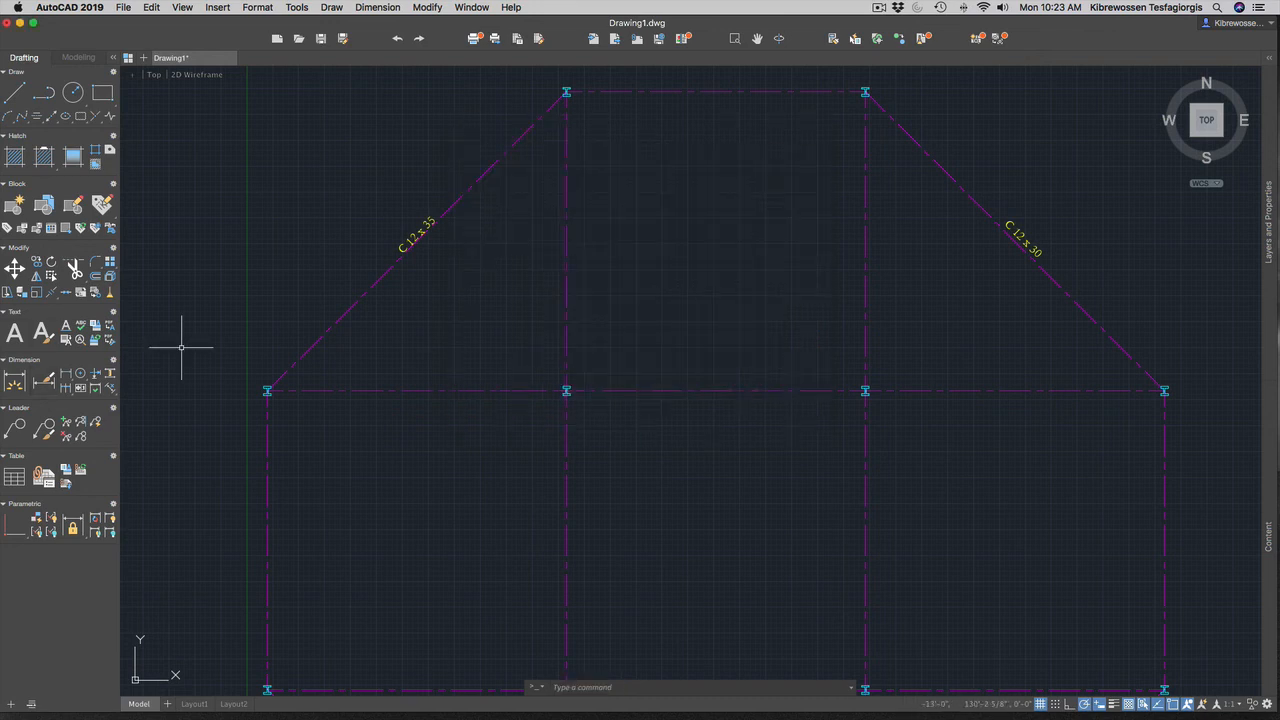
{"action": "left_click", "coordinate": [42, 333]}
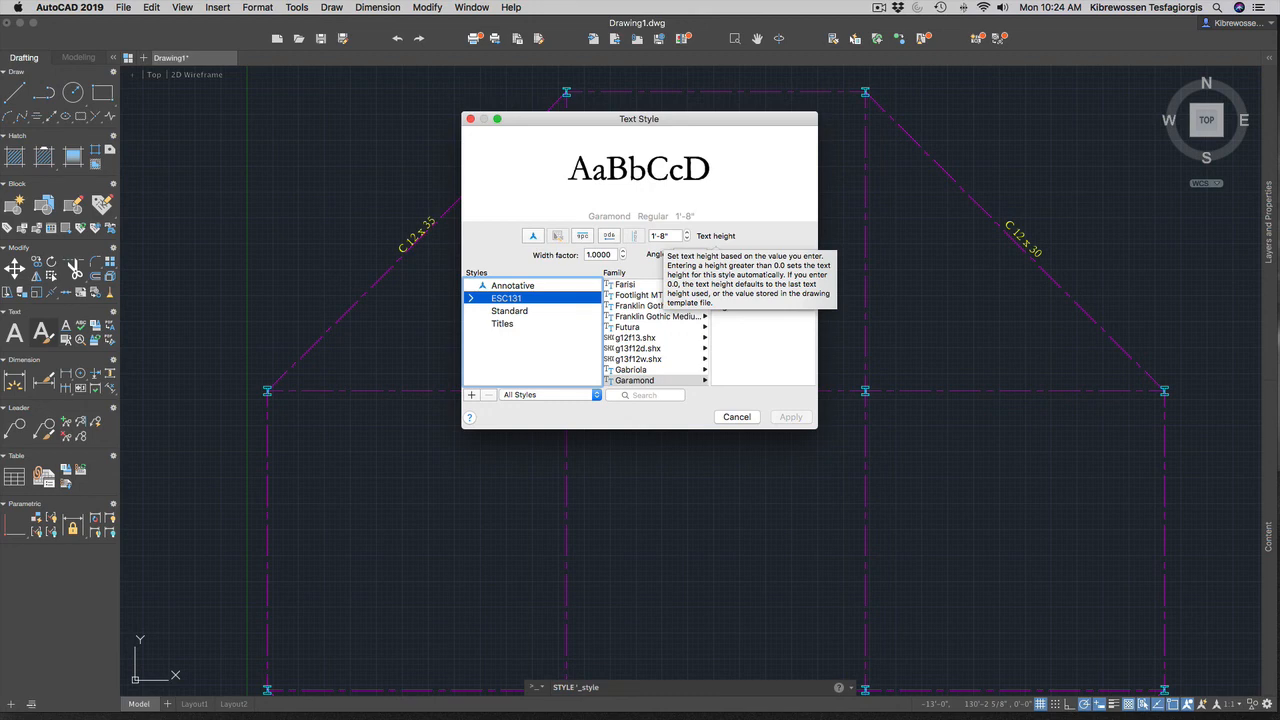
{"action": "double_click", "coordinate": [662, 236]}
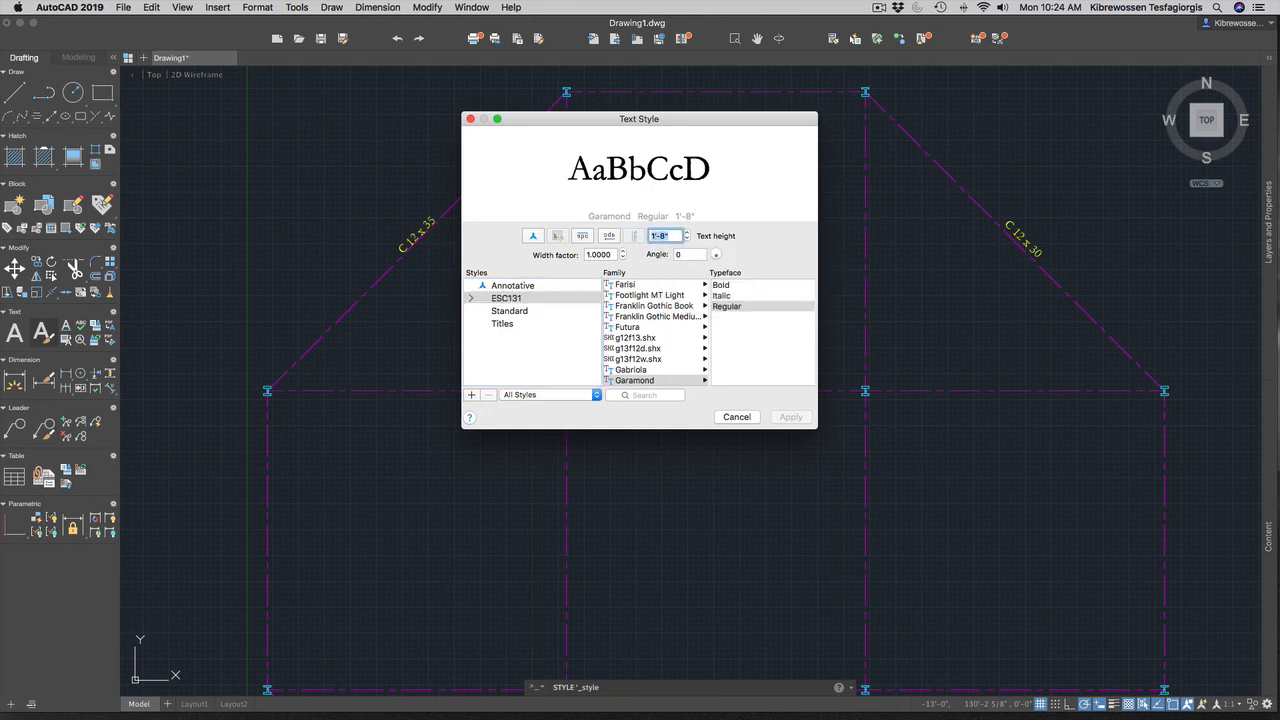
{"action": "type", "text": "30'"}
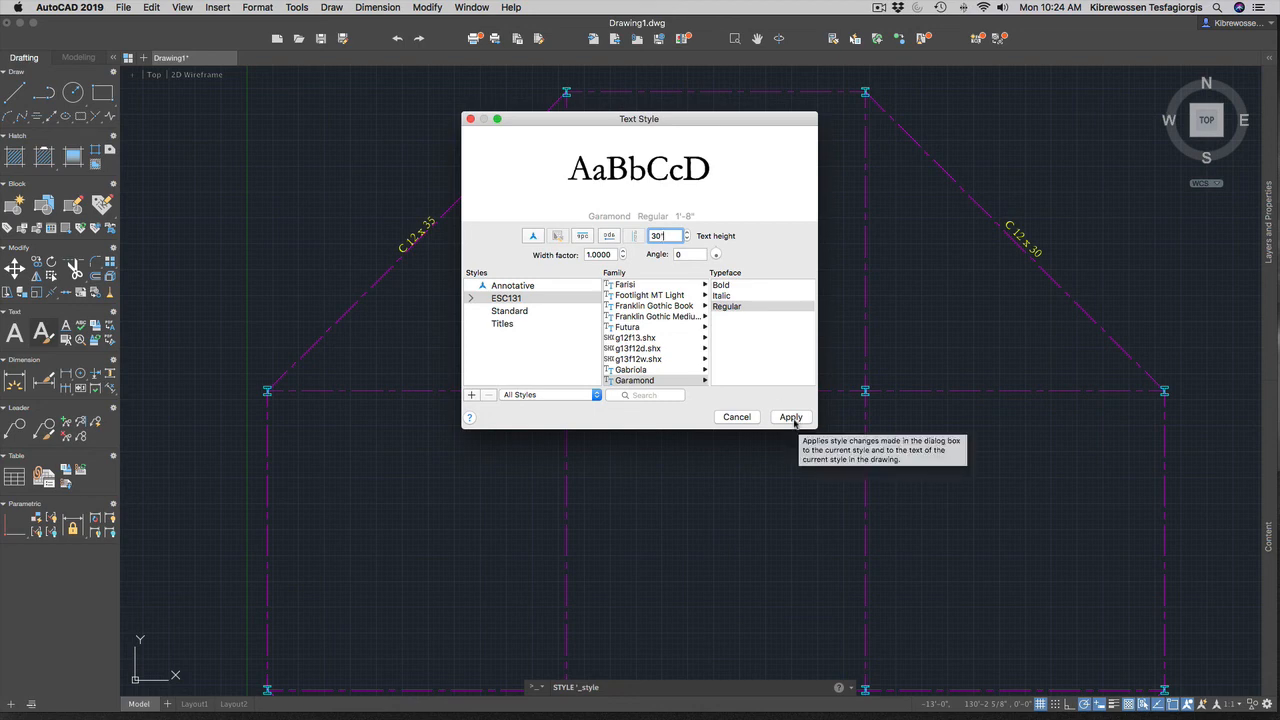
{"action": "left_click", "coordinate": [797, 424]}
{"action": "left_click", "coordinate": [739, 417]}
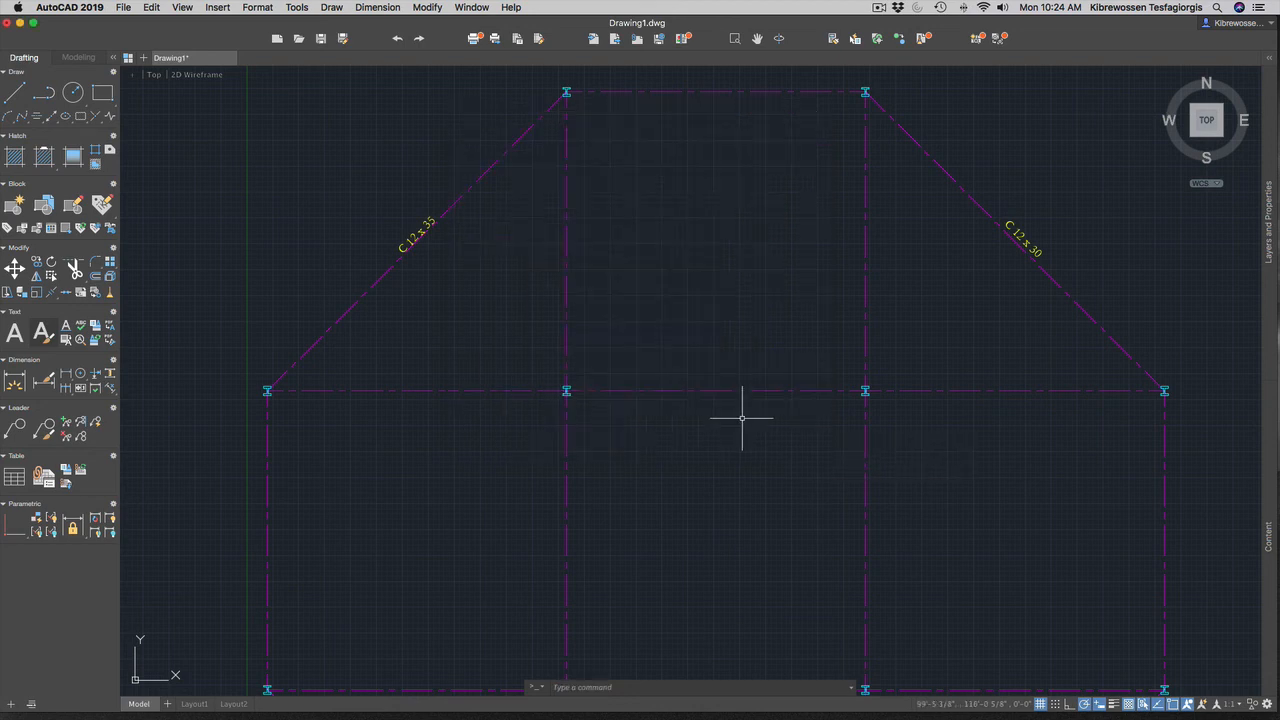
Shift the C 12 x 35 label straight up about 0'-8" from its diagonal beam line.
{"action": "left_click", "coordinate": [429, 223]}
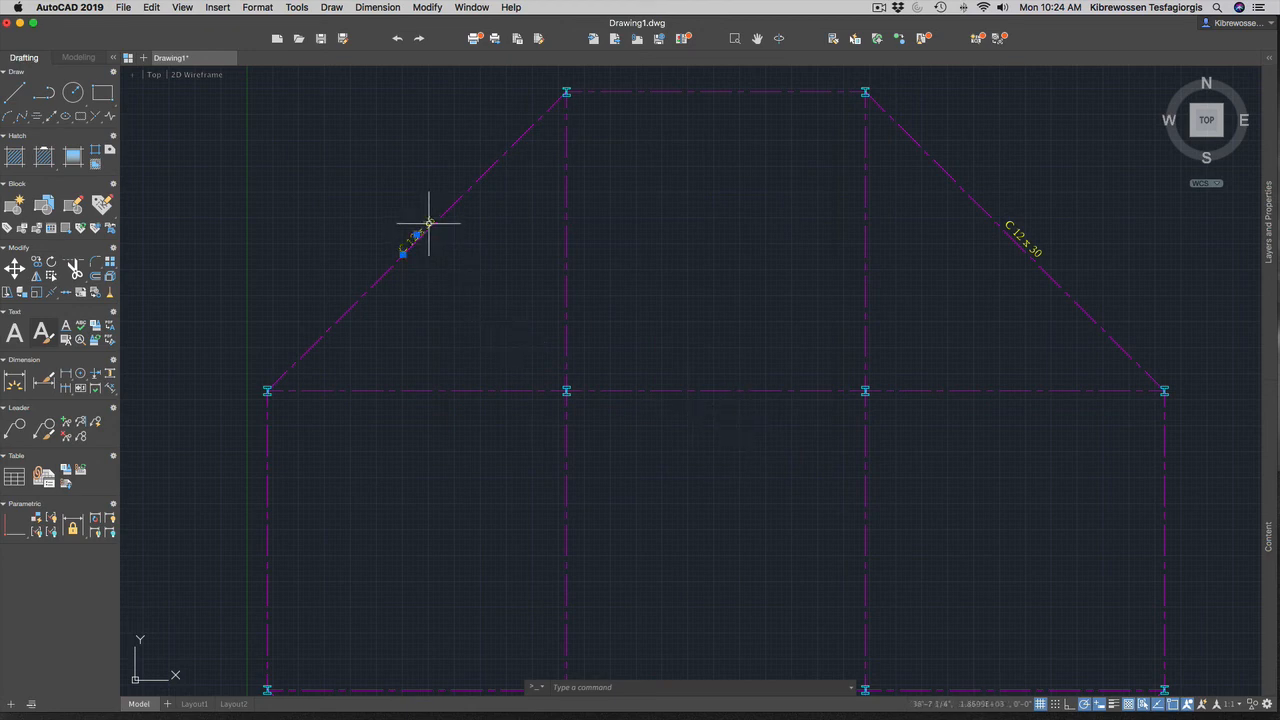
{"action": "left_click", "coordinate": [417, 235]}
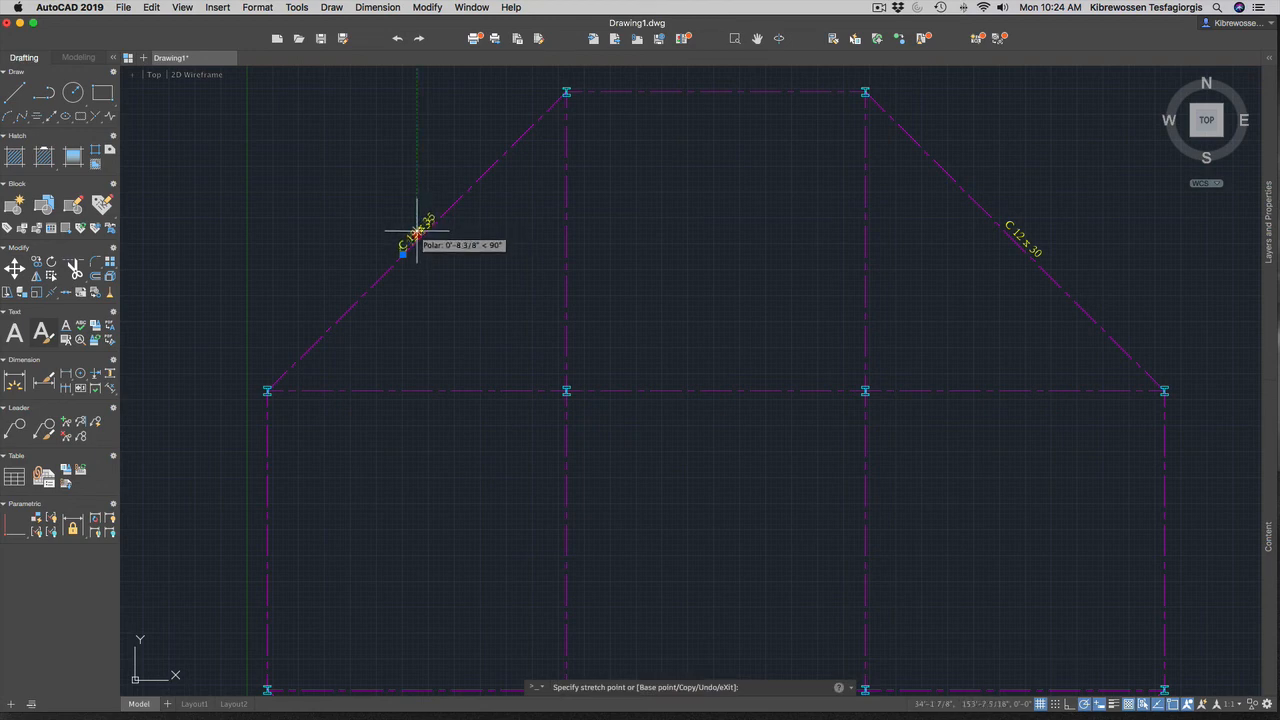
{"action": "left_click", "coordinate": [417, 233]}
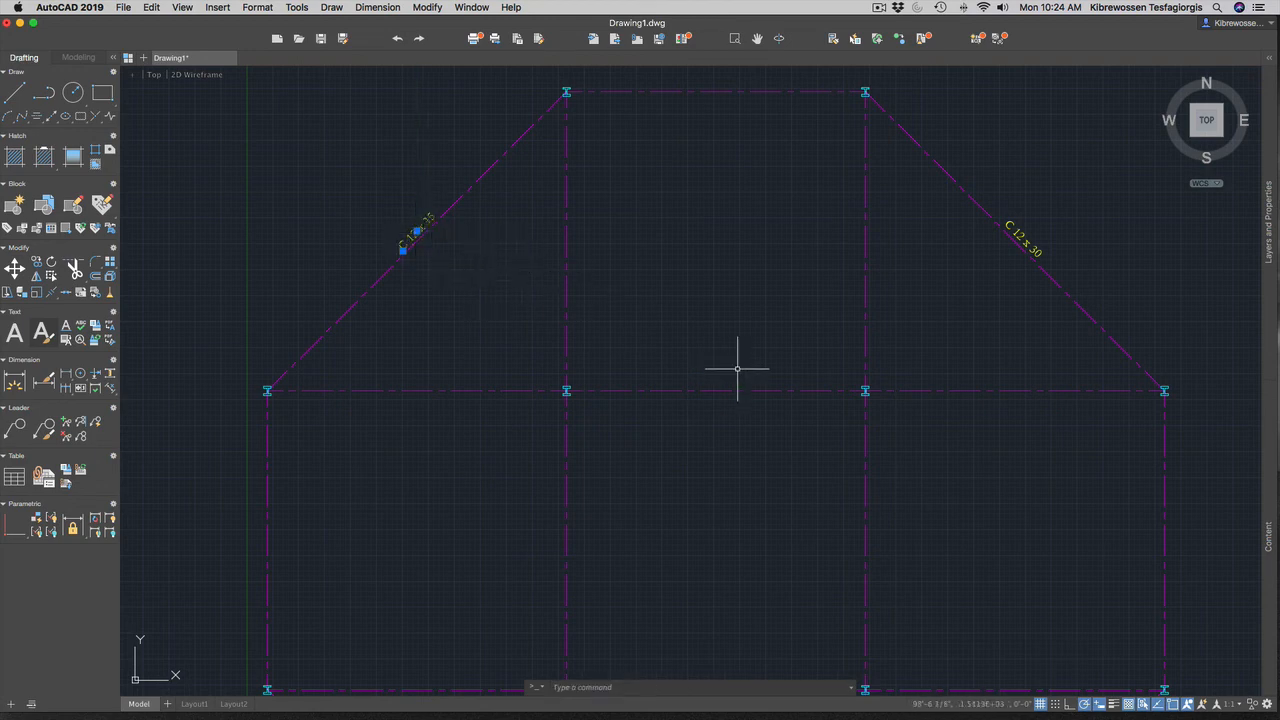
{"action": "key", "text": "Escape"}
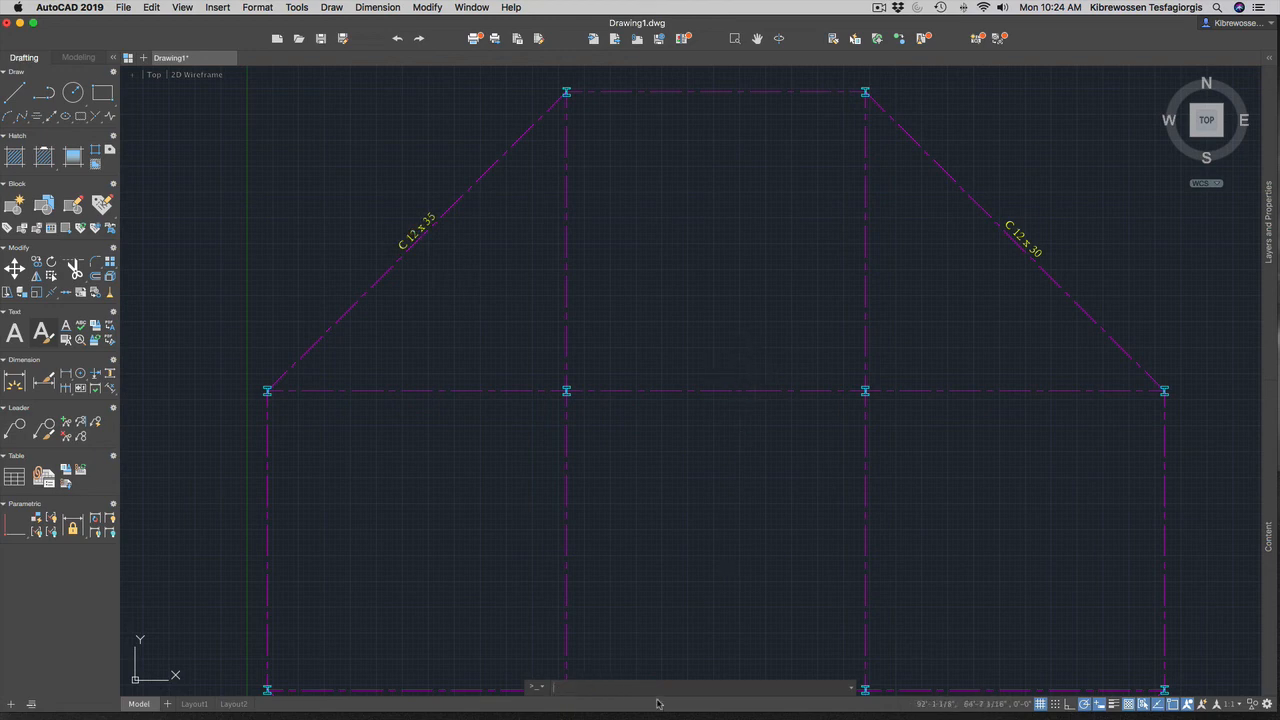
Make ESC131 the current text style.
{"action": "left_click", "coordinate": [40, 334]}
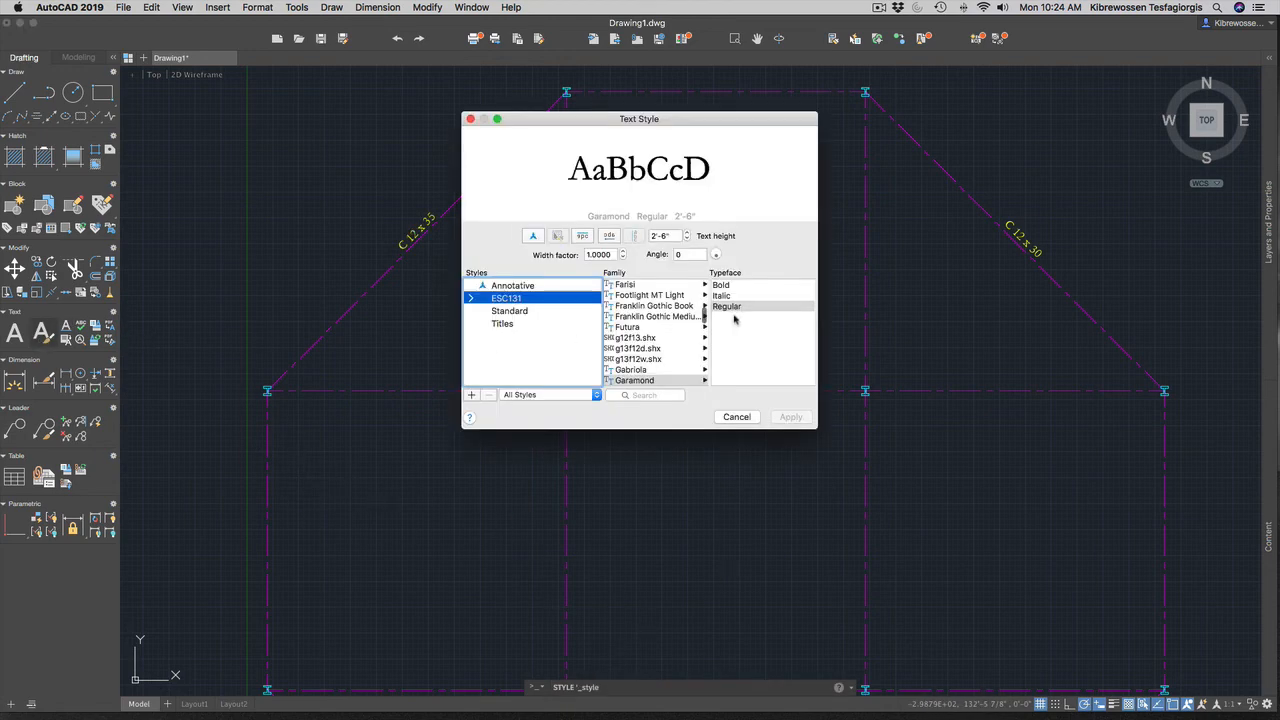
{"action": "right_click", "coordinate": [514, 304]}
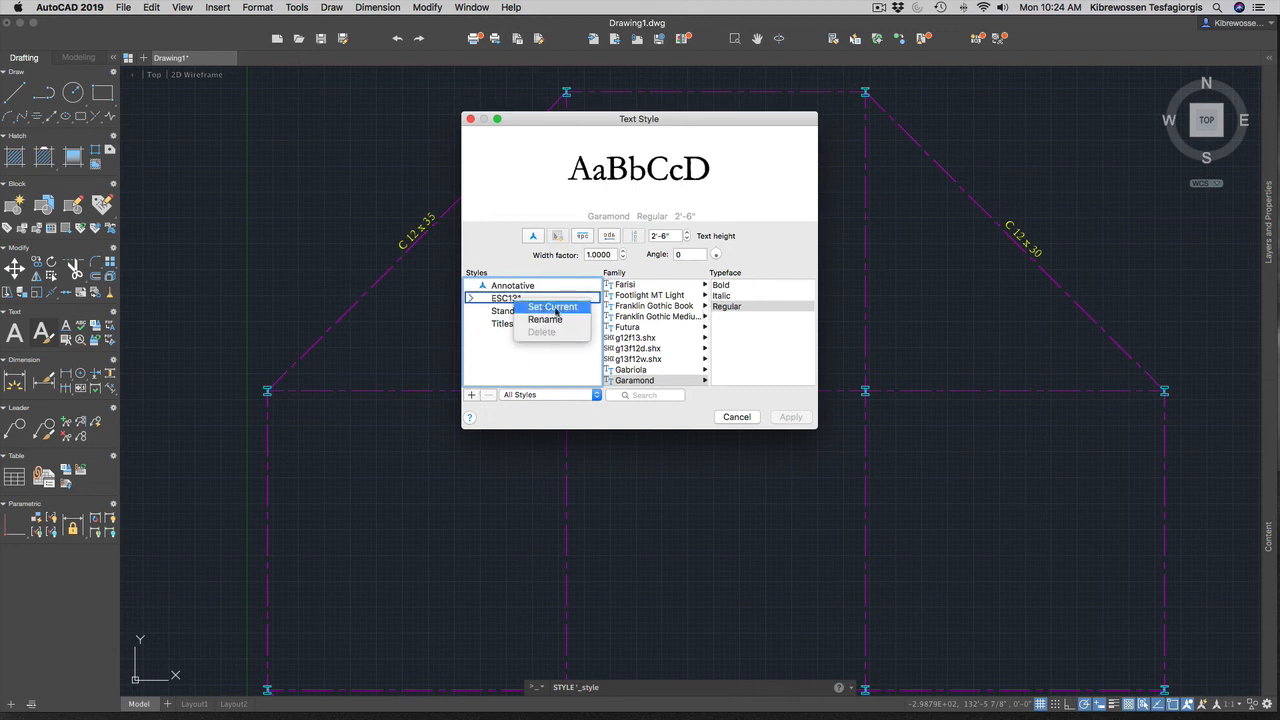
{"action": "left_click", "coordinate": [553, 308]}
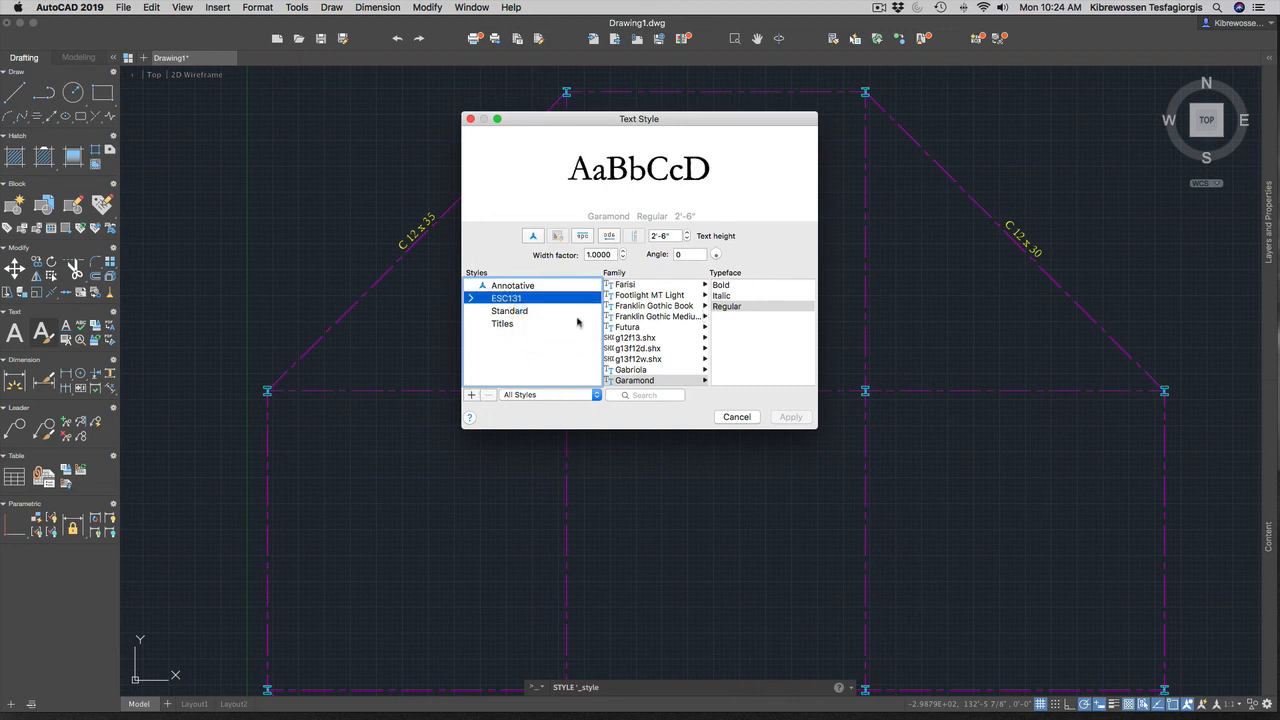
{"action": "left_click", "coordinate": [737, 417]}
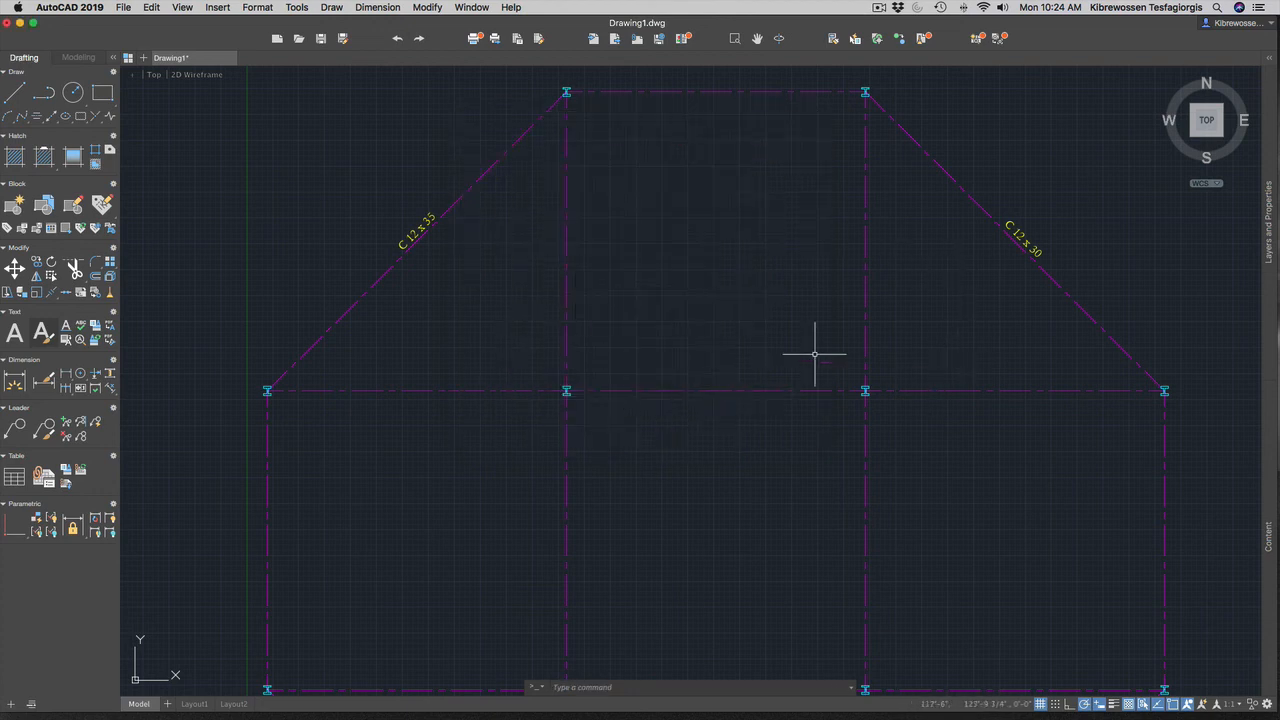
Switch to the lab exercise in Microsoft Word, examine the labels on the horizontal beams, and return to the AutoCAD drawing.
{"action": "scroll", "coordinate": [815, 353], "scroll_direction": "down", "scroll_amount": 3}
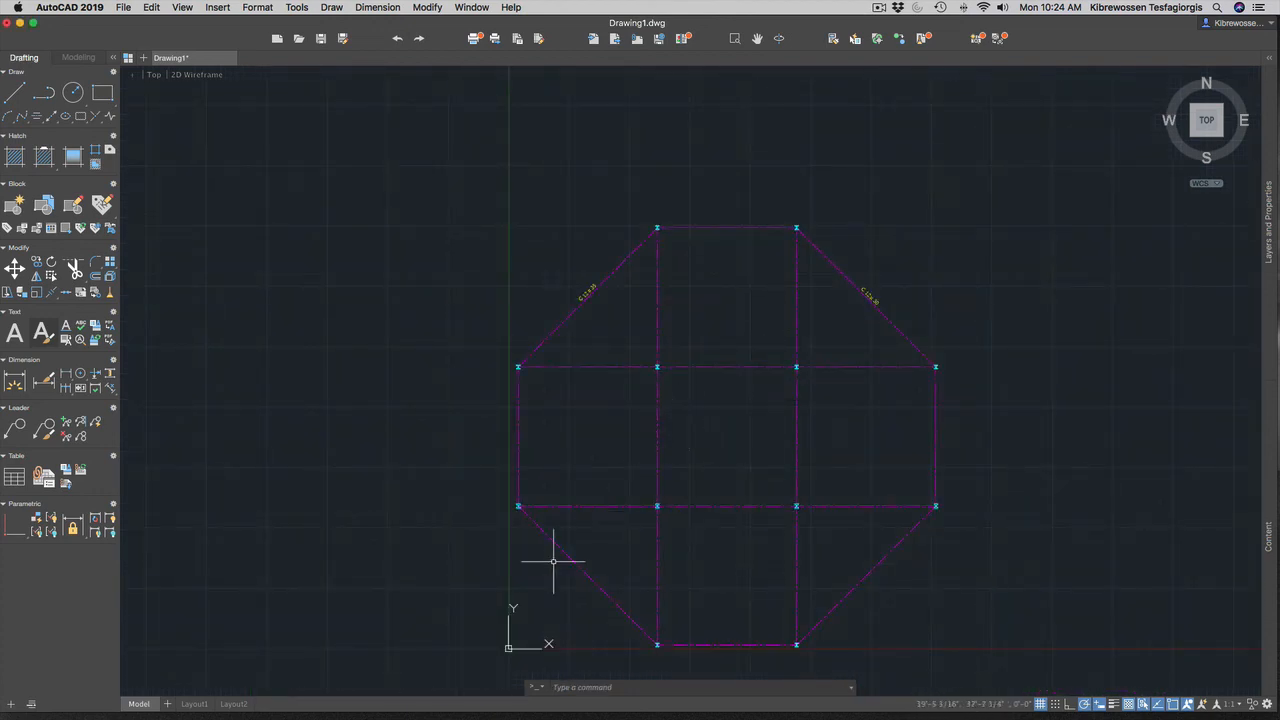
{"action": "scroll", "coordinate": [575, 543], "scroll_direction": "up", "scroll_amount": 3}
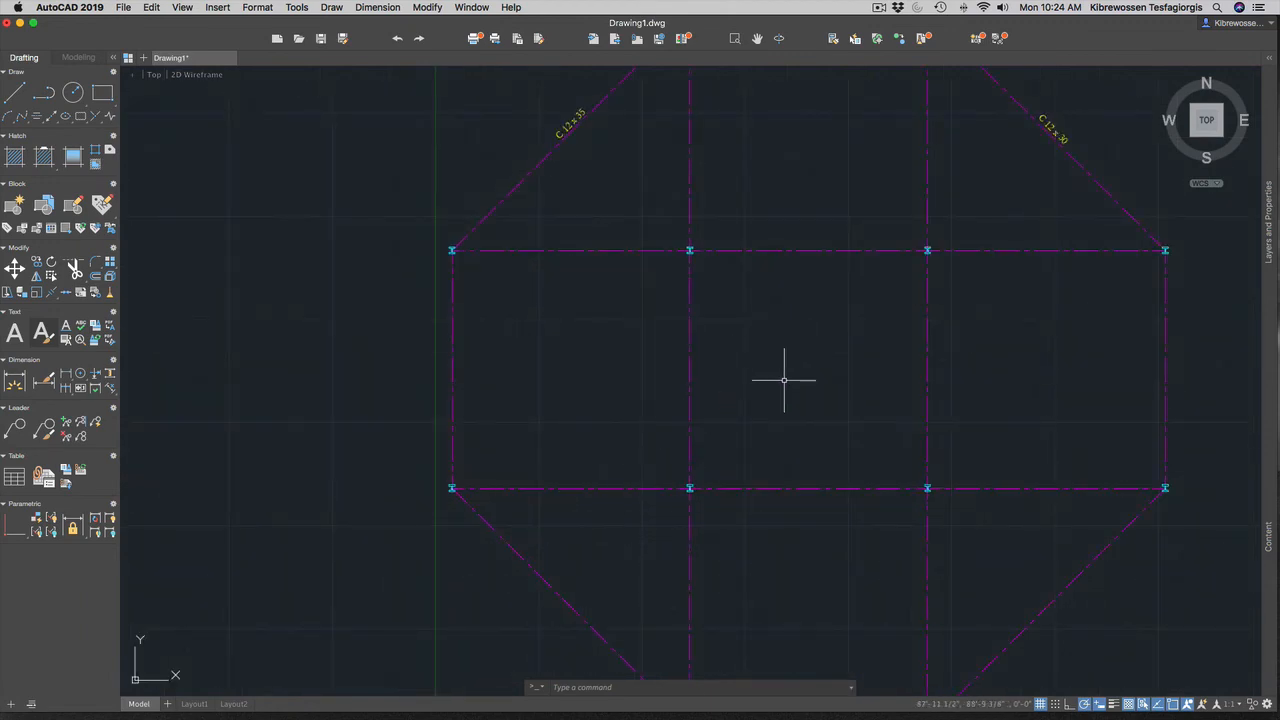
{"action": "key", "text": "ctrl+Up"}
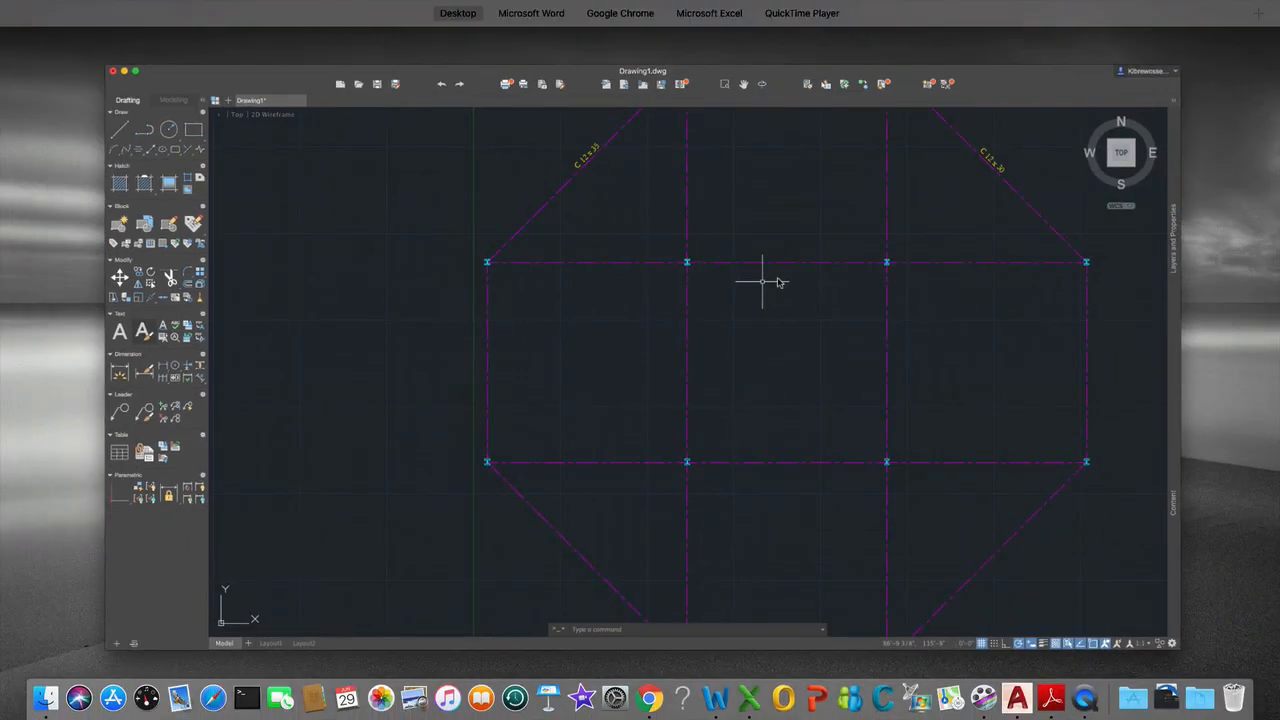
{"action": "left_click", "coordinate": [560, 40]}
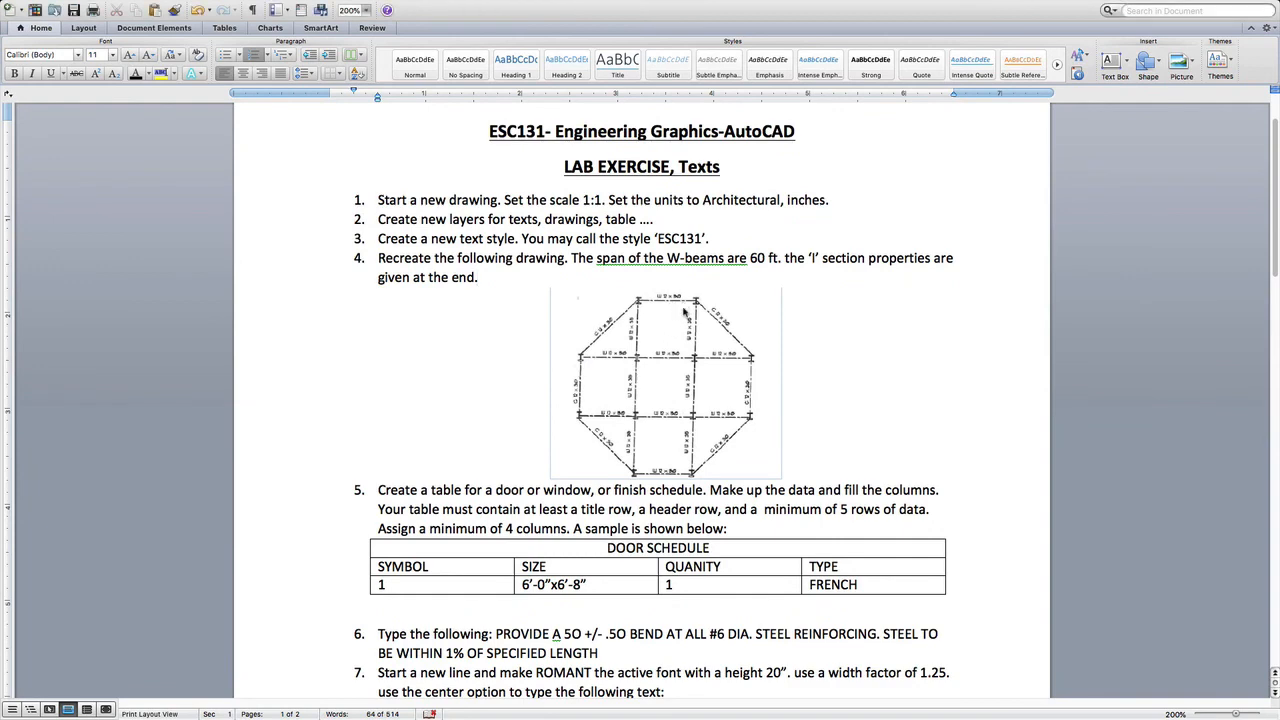
{"action": "key", "text": "ctrl+Up"}
{"action": "left_click", "coordinate": [748, 280]}
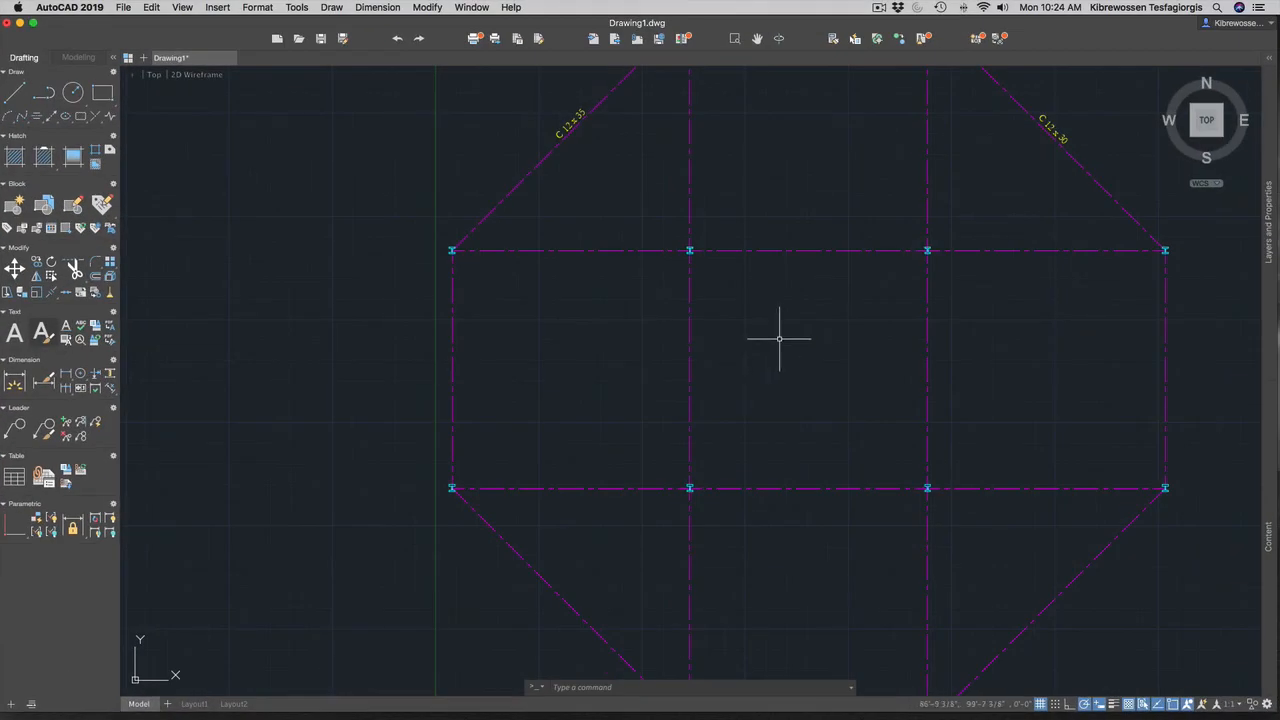
Add single-line text "W 12 x 30" at the midpoint of the upper interior horizontal beam's middle bay, with 0 degree rotation.
{"action": "type", "text": "dt"}
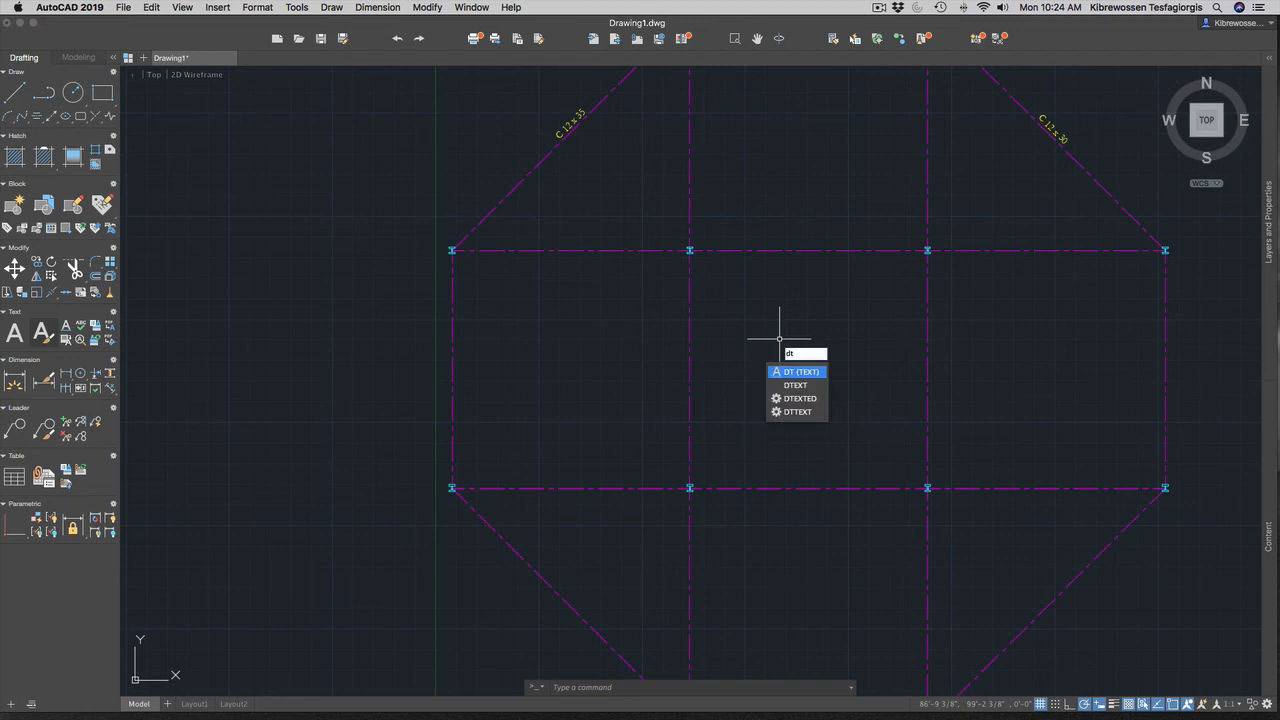
{"action": "key", "text": "Return"}
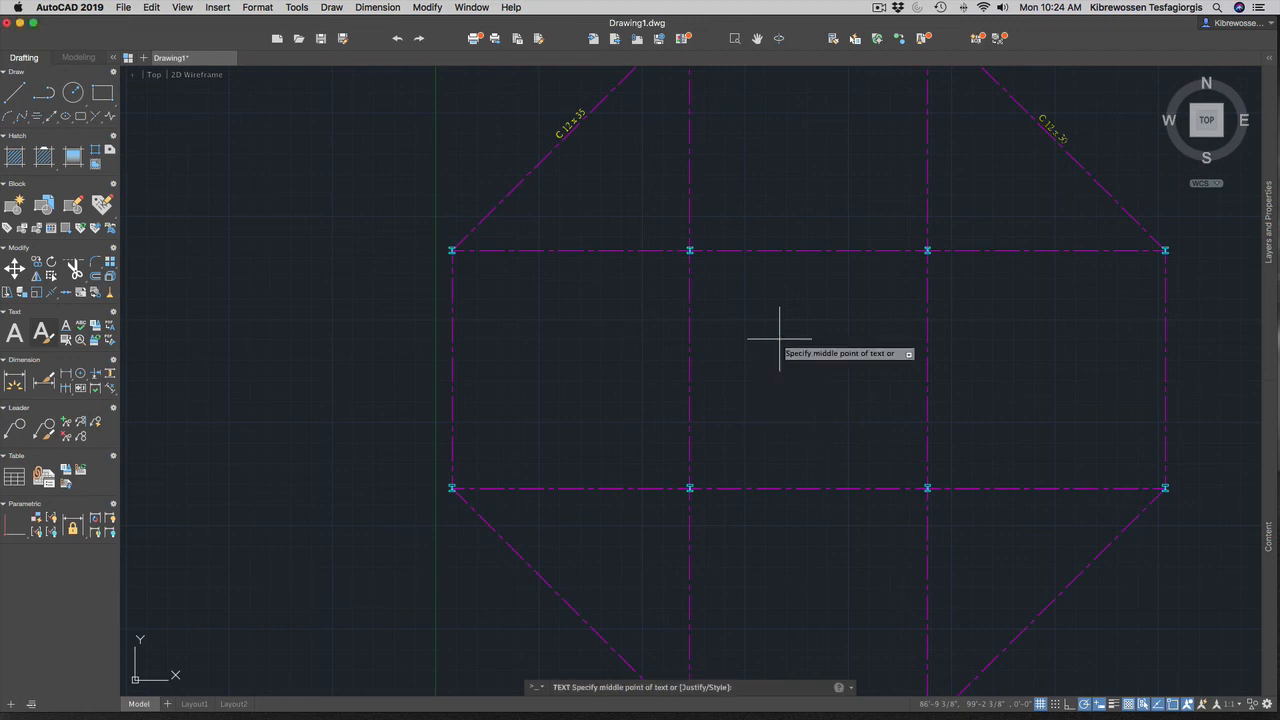
{"action": "left_click", "coordinate": [804, 250]}
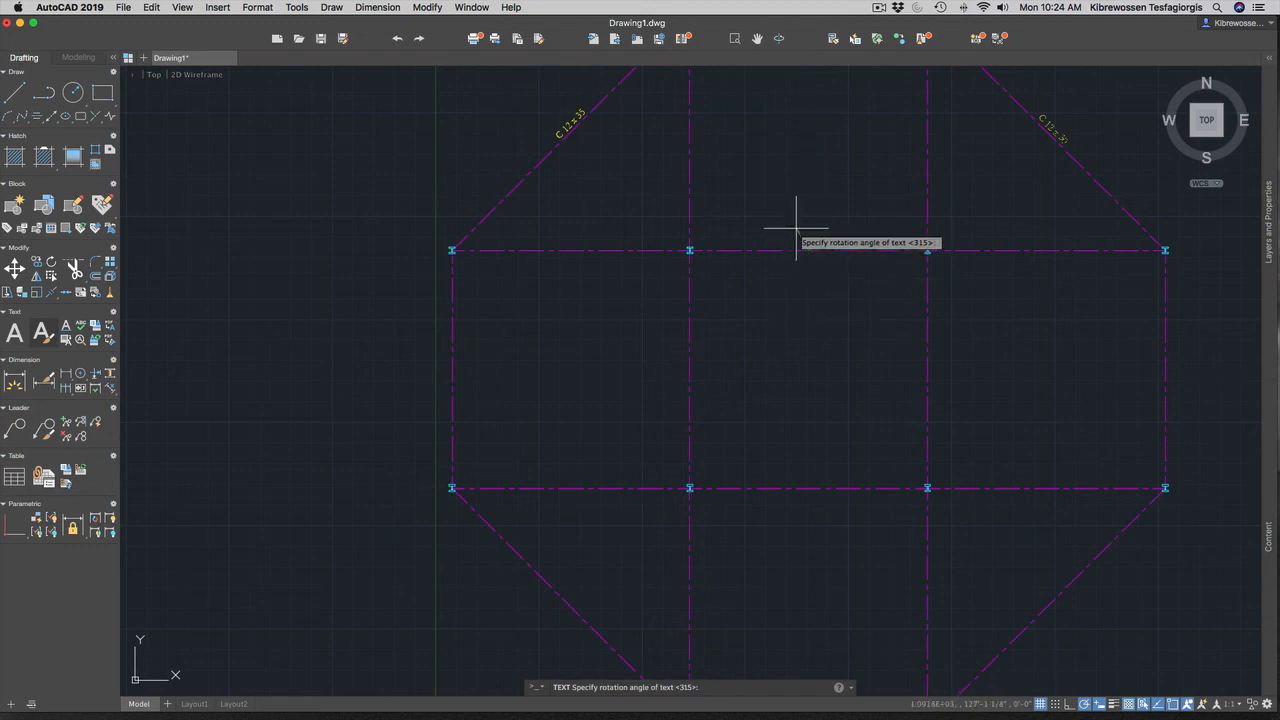
{"action": "type", "text": "0"}
{"action": "key", "text": "Return"}
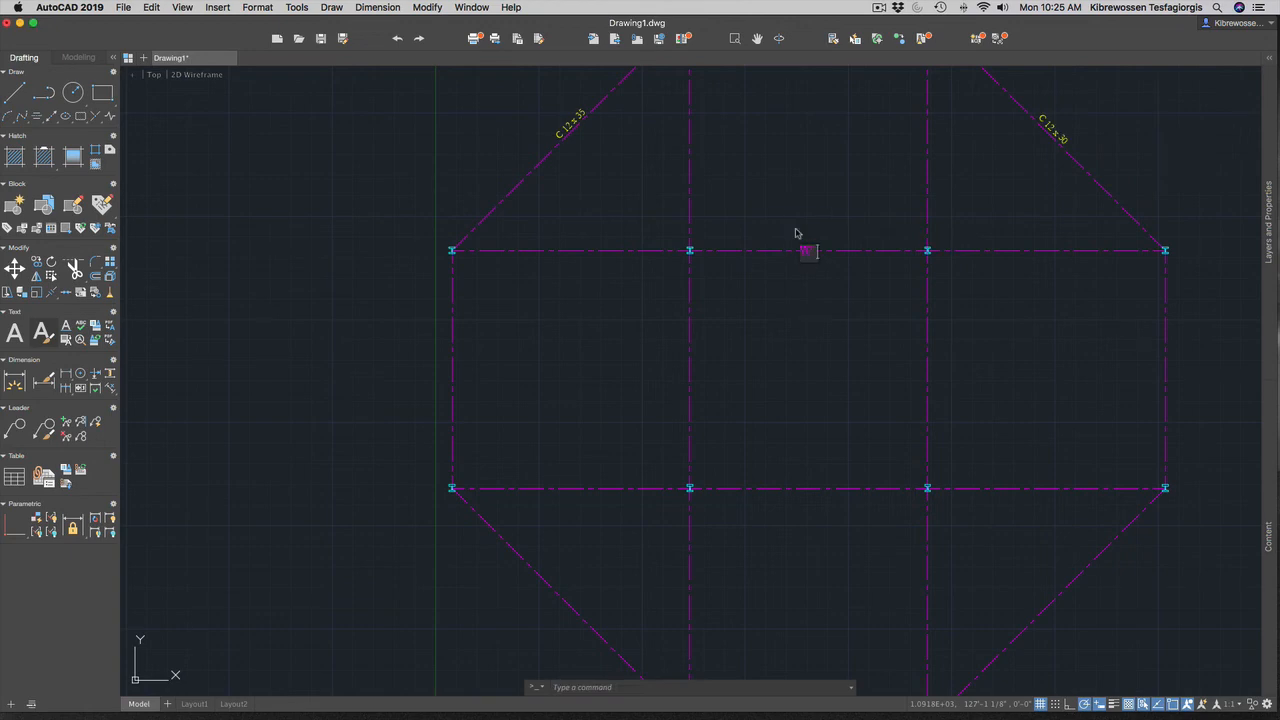
{"action": "type", "text": "W 12 x 30"}
{"action": "left_click", "coordinate": [828, 278]}
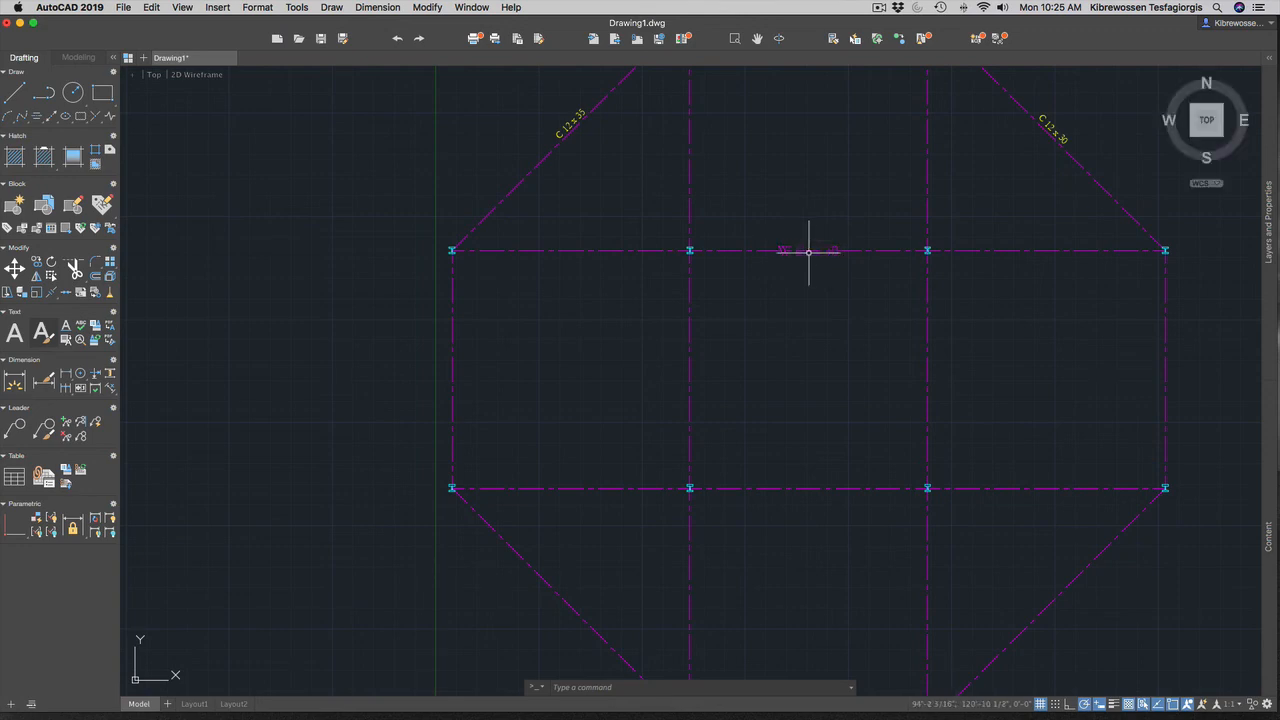
Shift the W 12 x 30 label straight up just above its horizontal beam line and assign it to the A-TEXT layer.
{"action": "left_click", "coordinate": [810, 251]}
{"action": "left_click", "coordinate": [809, 251]}
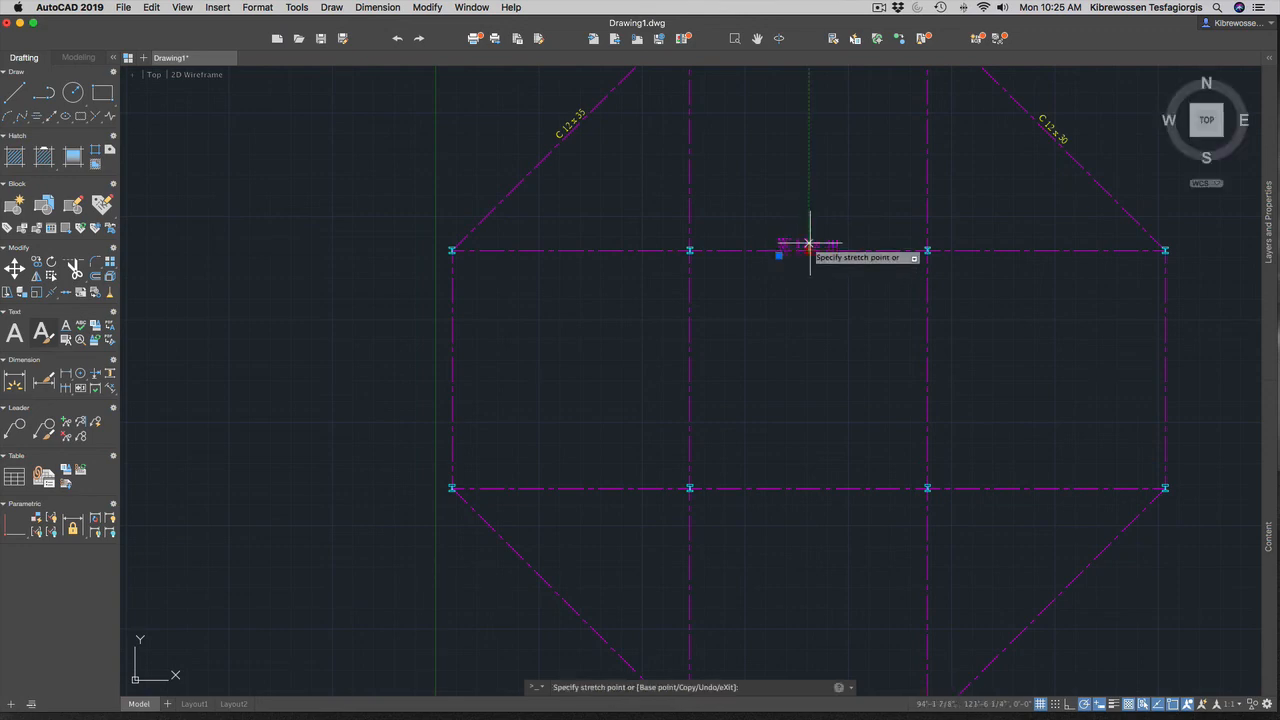
{"action": "left_click", "coordinate": [809, 242]}
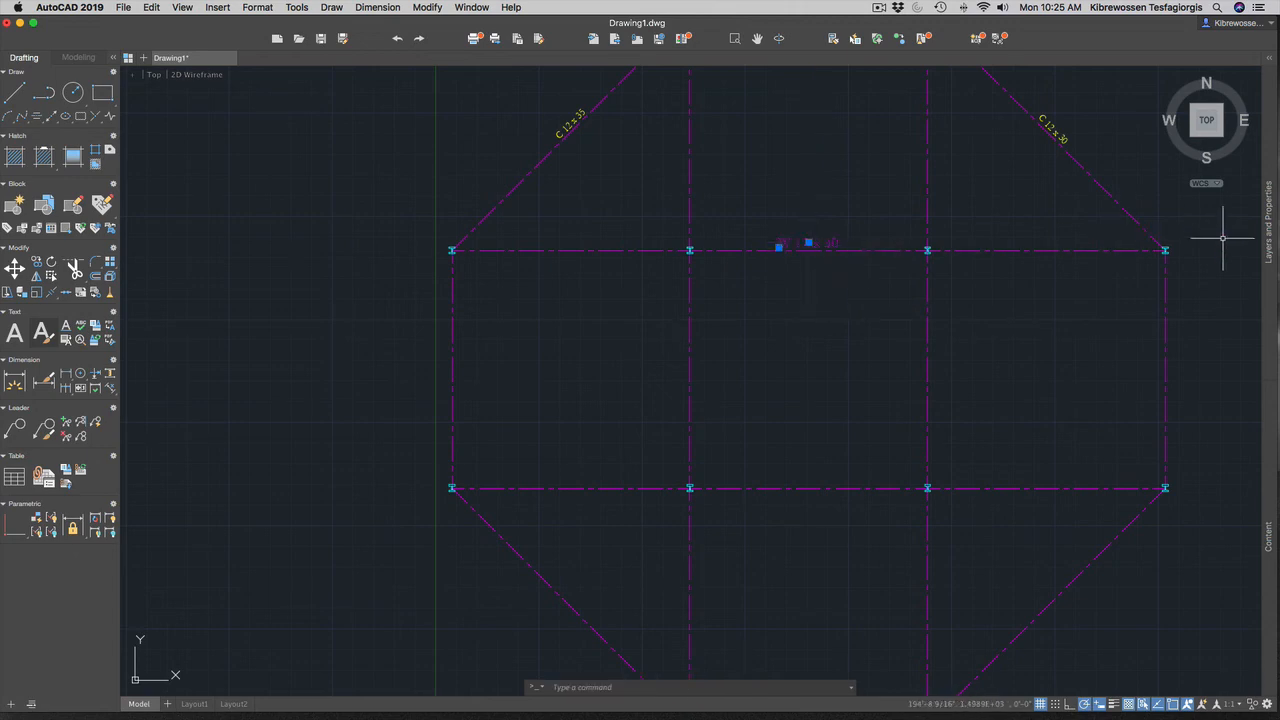
{"action": "left_click", "coordinate": [1270, 250]}
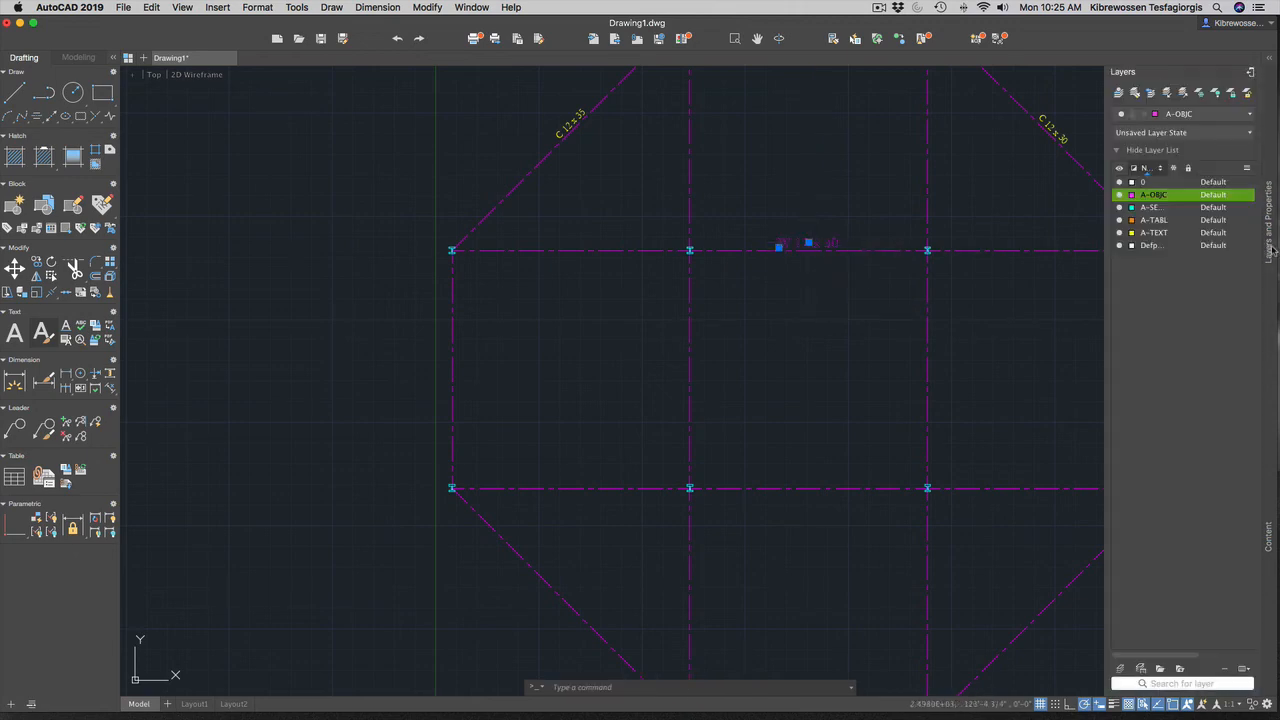
{"action": "left_click", "coordinate": [1133, 233]}
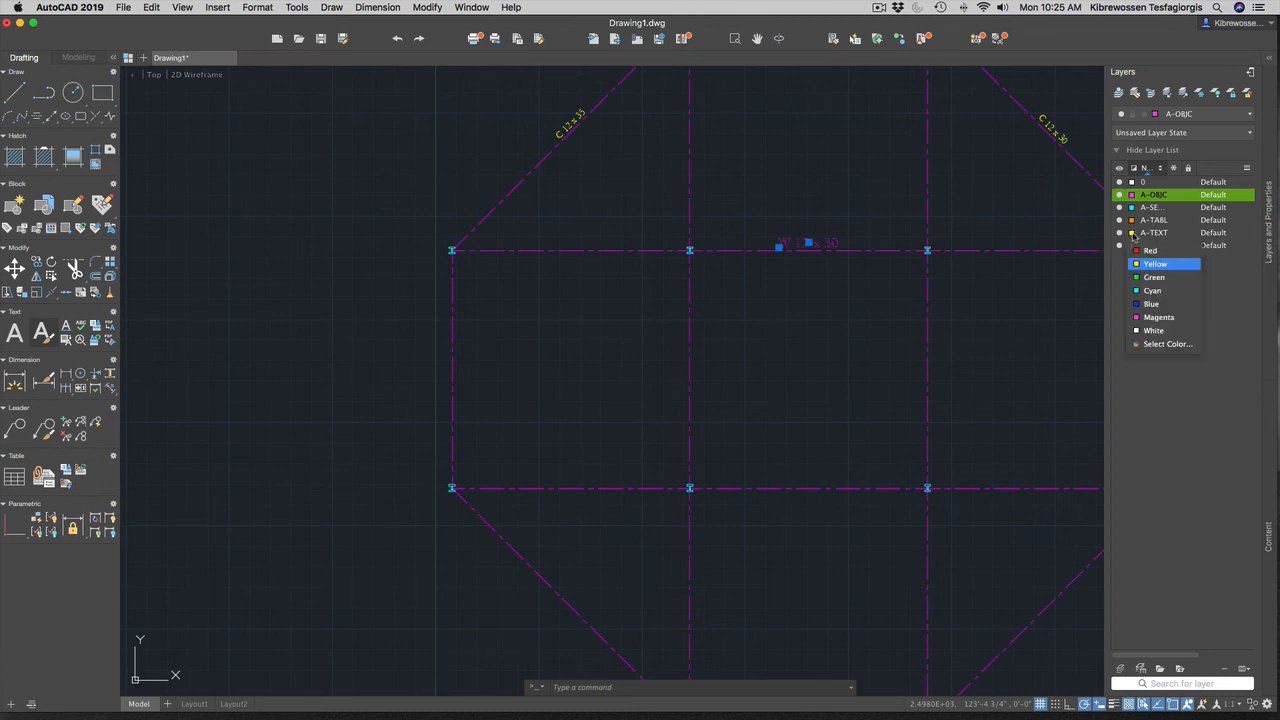
{"action": "left_click", "coordinate": [1205, 116]}
{"action": "left_click", "coordinate": [1207, 116]}
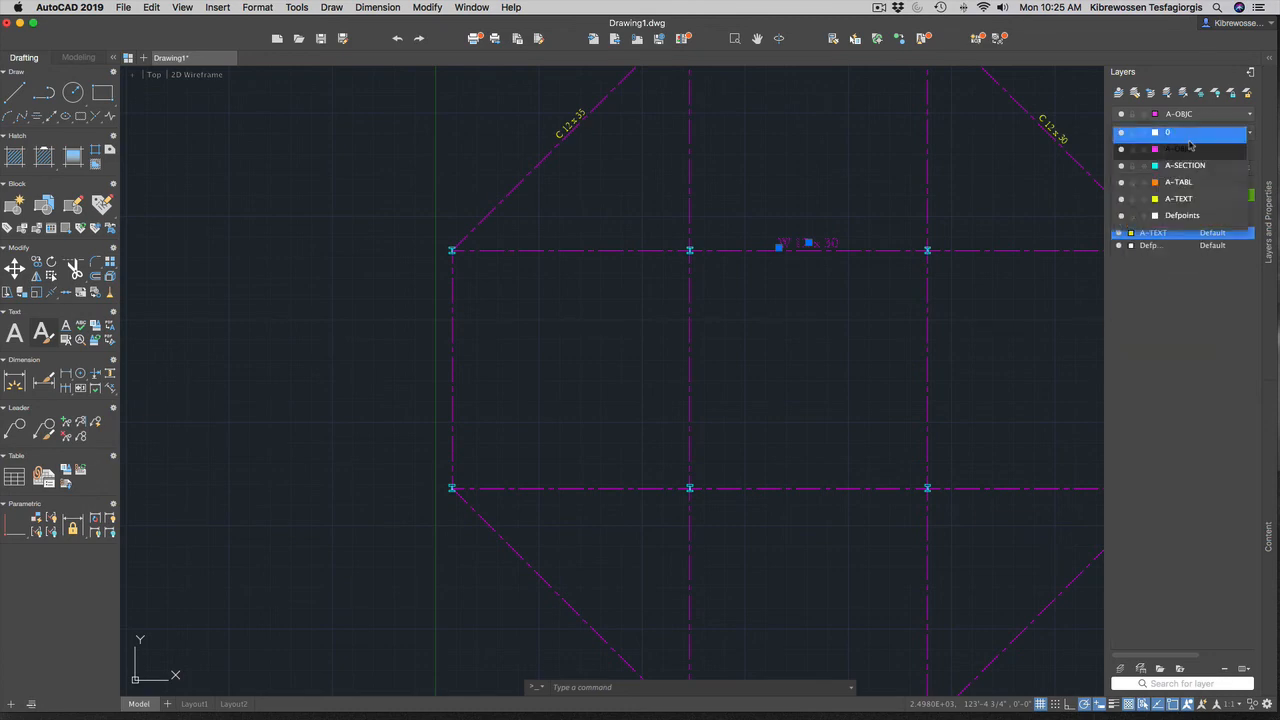
{"action": "left_click", "coordinate": [1181, 200]}
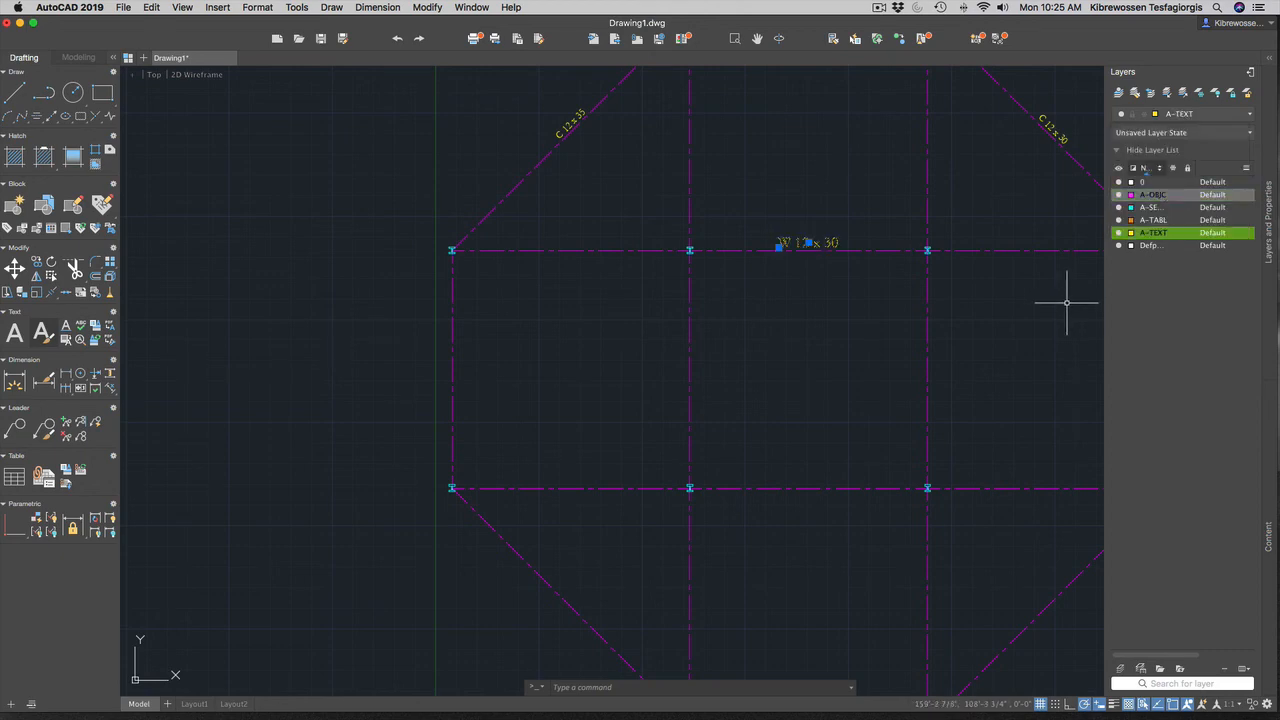
{"action": "key", "text": "Escape"}
{"action": "scroll", "coordinate": [986, 315], "scroll_direction": "down", "scroll_amount": 2}
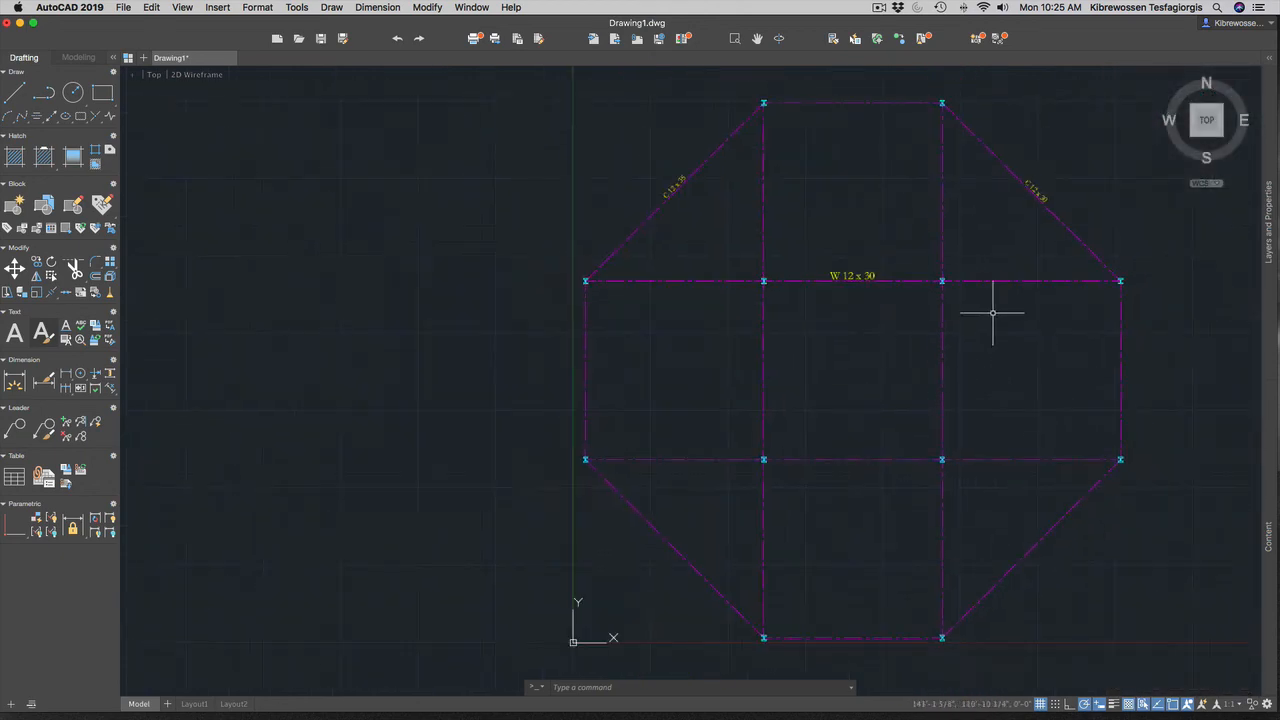
{"action": "scroll", "coordinate": [1197, 253], "scroll_direction": "up", "scroll_amount": 2}
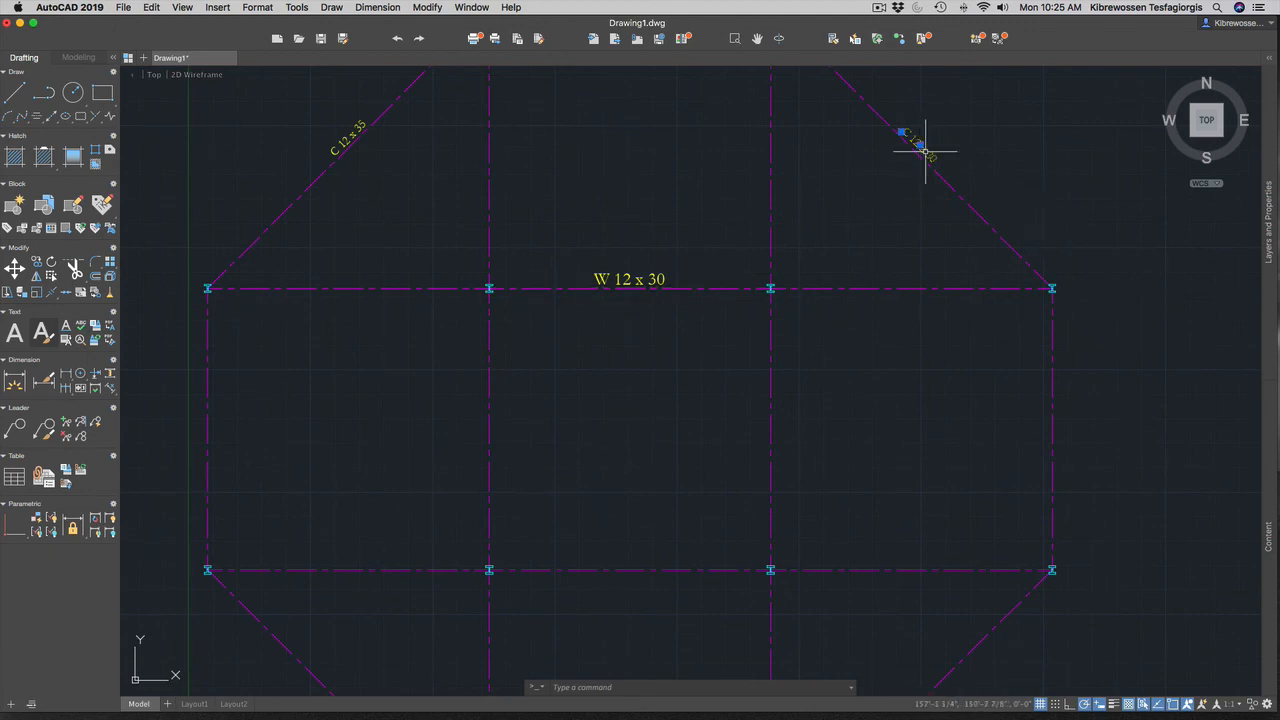
{"action": "left_click", "coordinate": [975, 161]}
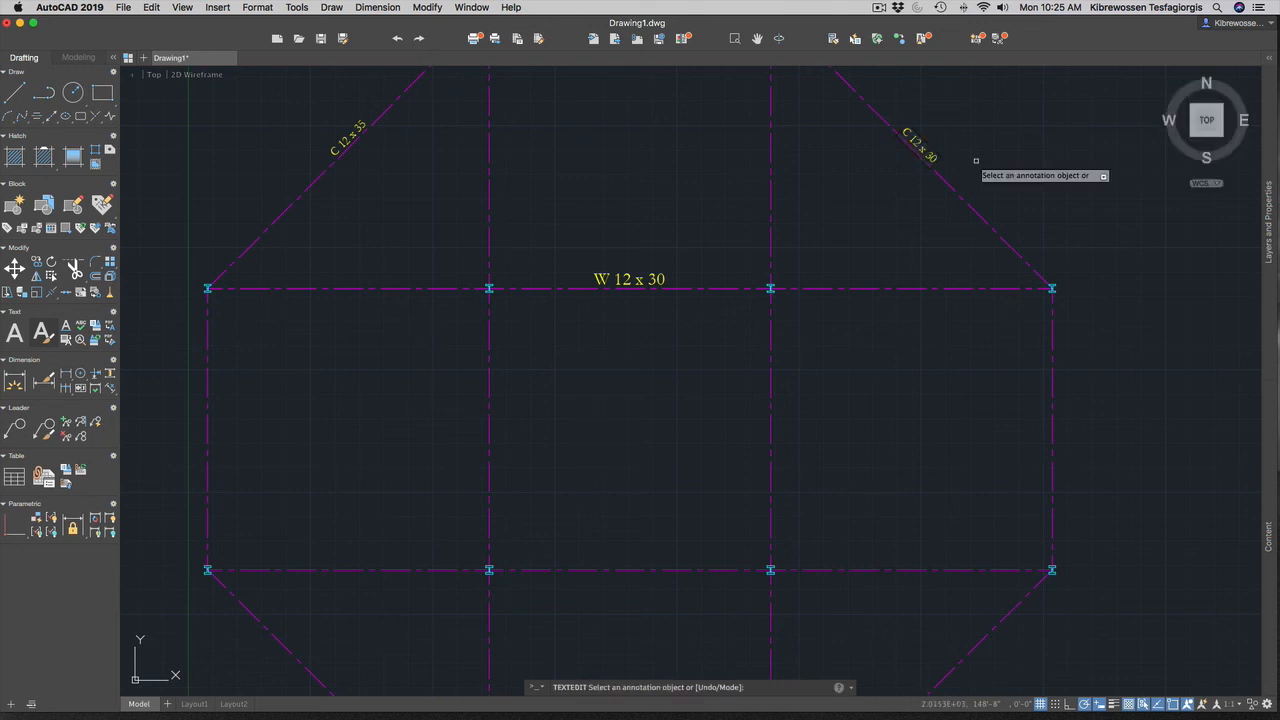
{"action": "key", "text": "Escape"}
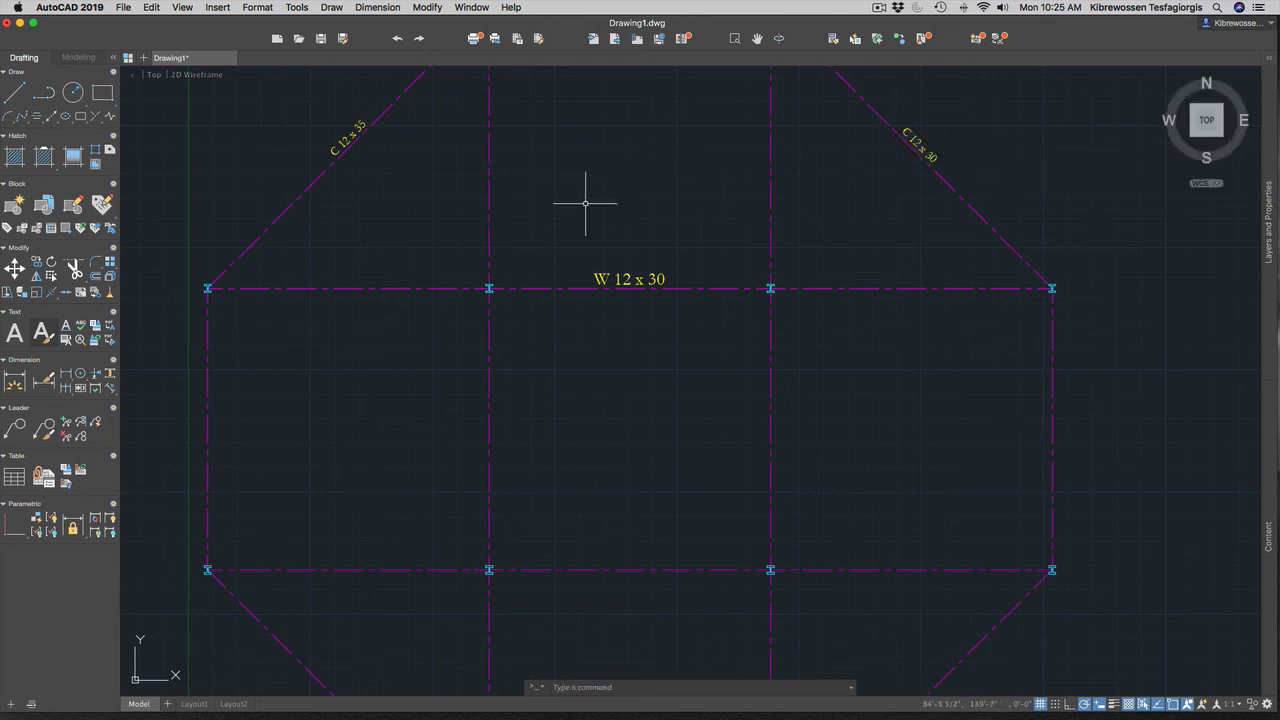
{"action": "scroll", "coordinate": [587, 202], "scroll_direction": "down", "scroll_amount": 3}
{"action": "scroll", "coordinate": [587, 202], "scroll_direction": "up", "scroll_amount": 1}
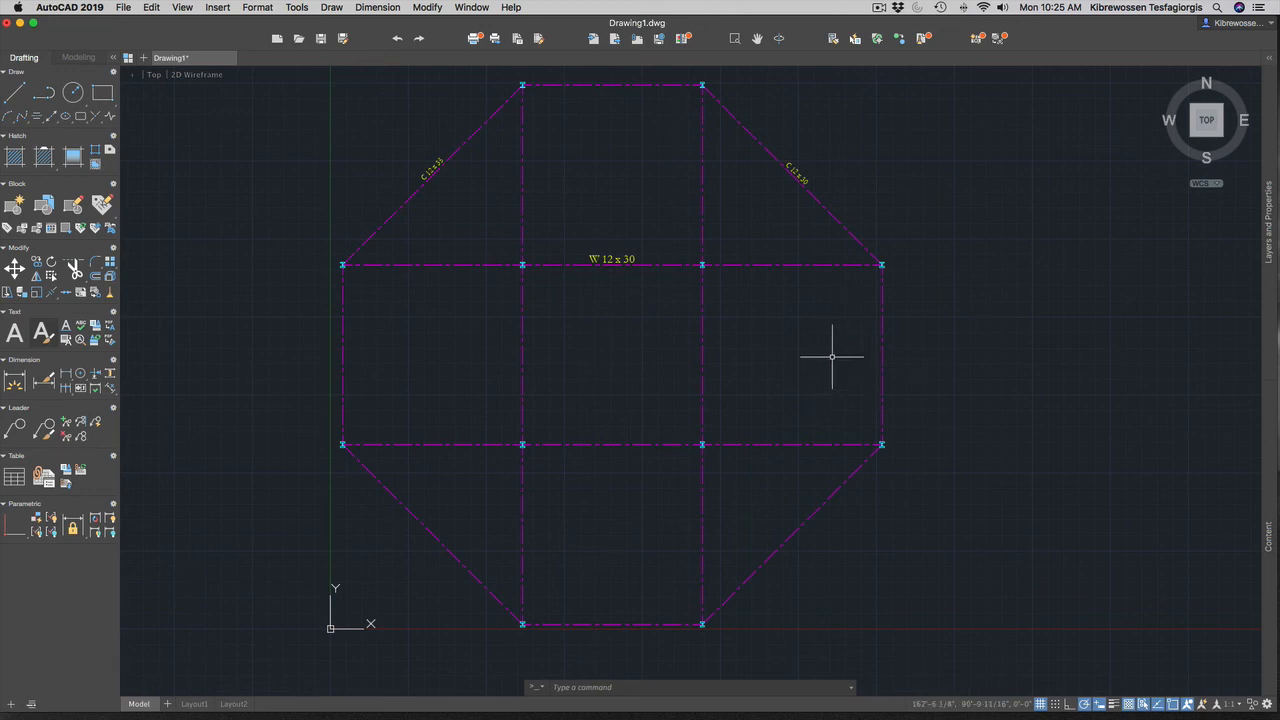
Switch to the lab exercise in Microsoft Word and append "You may use 30 “ text height" to item 3.
{"action": "key", "text": "ctrl+Up"}
{"action": "mouse_move", "coordinate": [482, 37]}
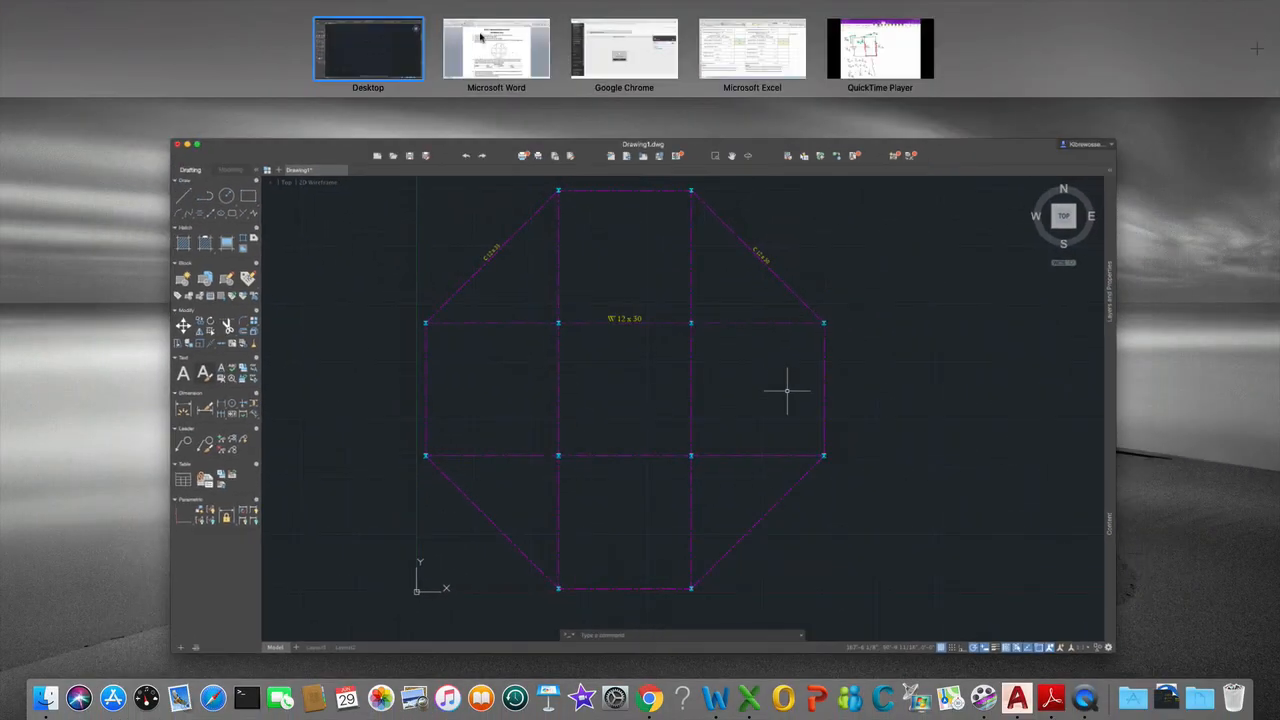
{"action": "left_click", "coordinate": [503, 60]}
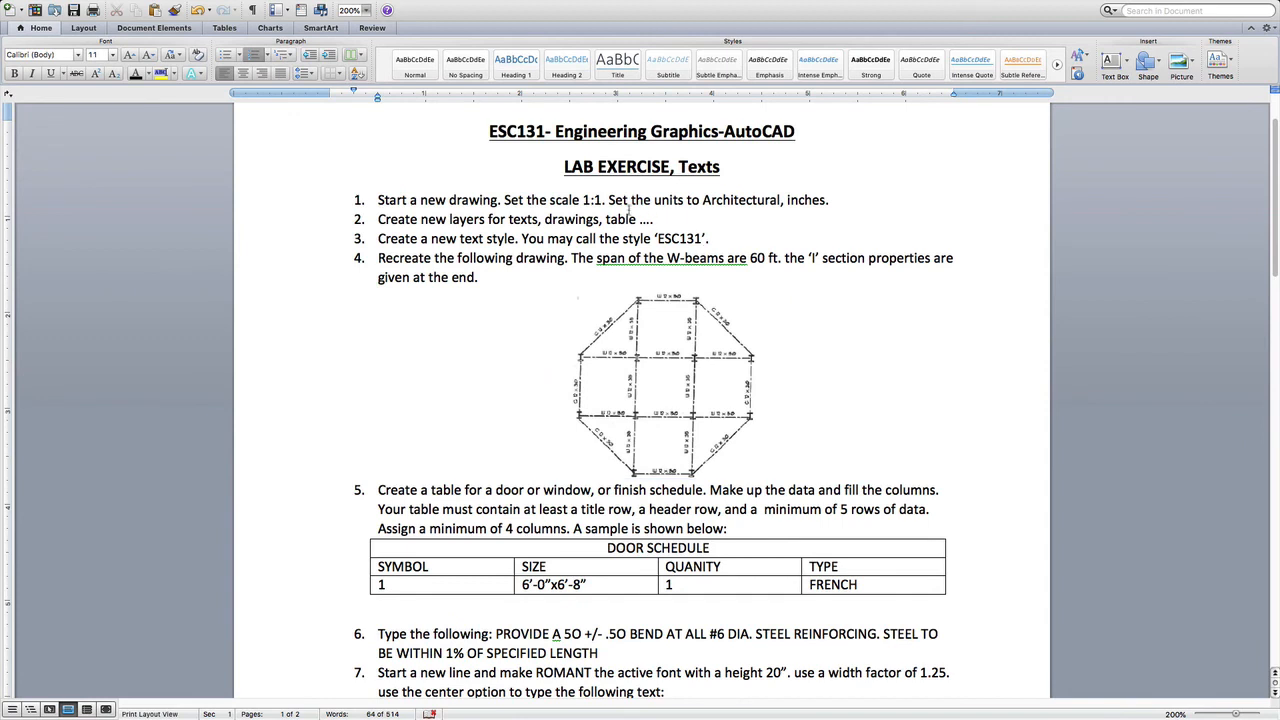
{"action": "left_click", "coordinate": [706, 239]}
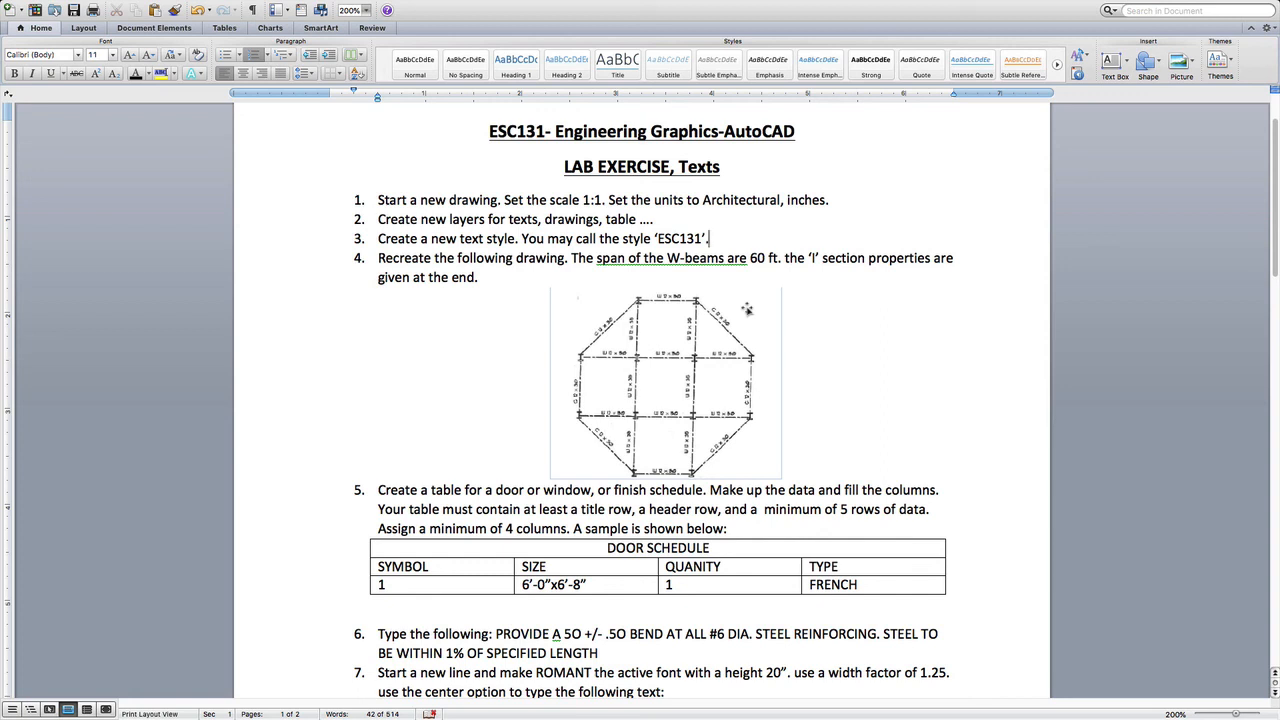
{"action": "type", "text": "you may use 30 ” text height"}
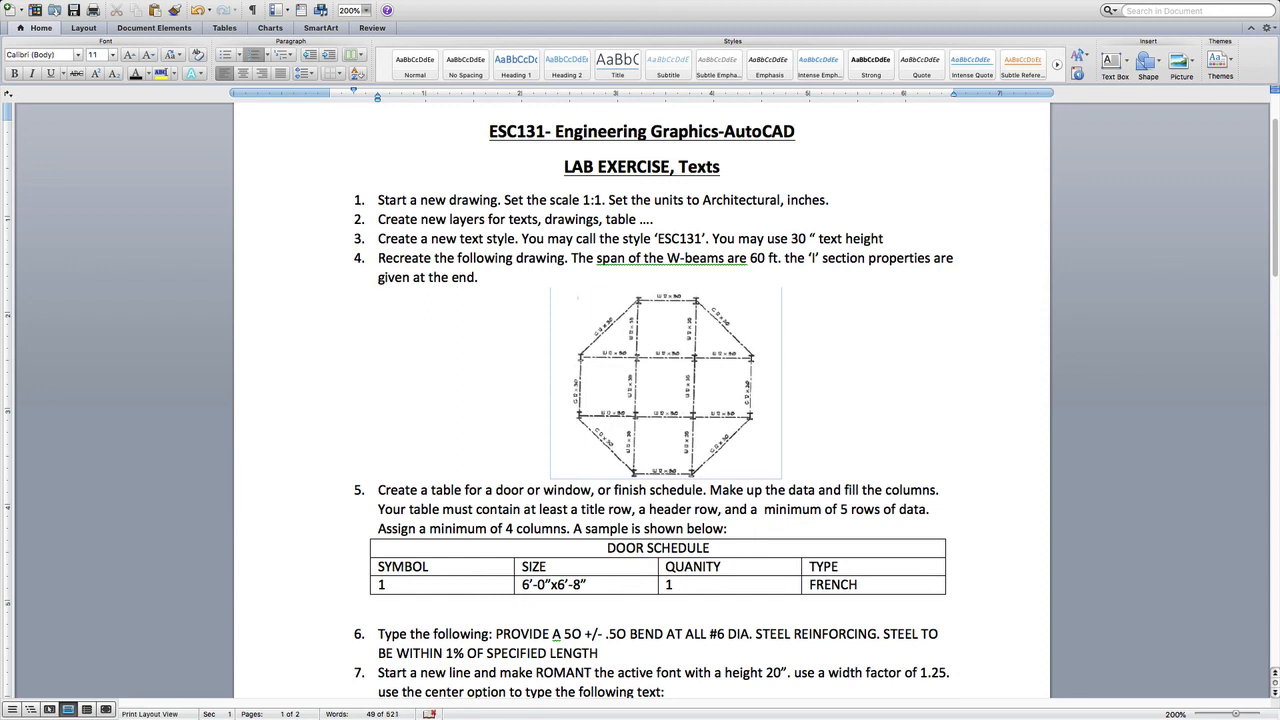
Append the sentence "Make sure you use ESC131 text style." to the end of item 4.
{"action": "left_click", "coordinate": [490, 279]}
{"action": "type", "text": "Make sure you use"}
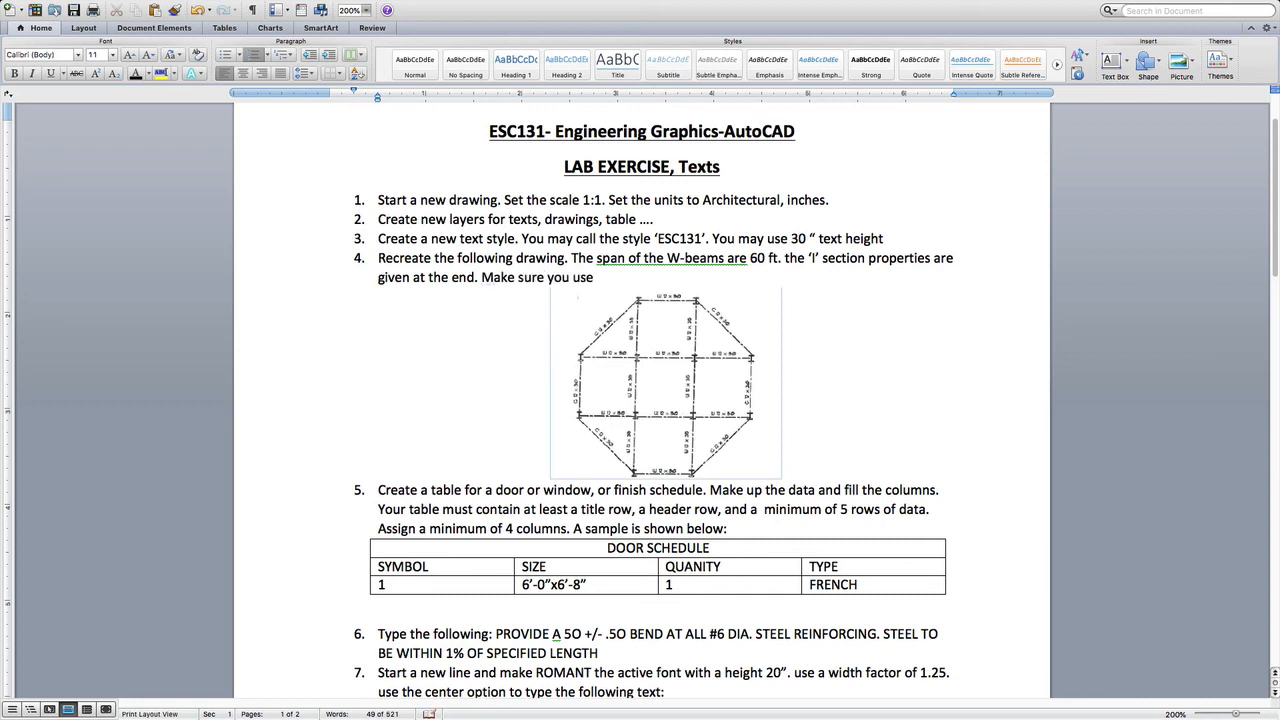
{"action": "type", "text": " ESC131 text style"}
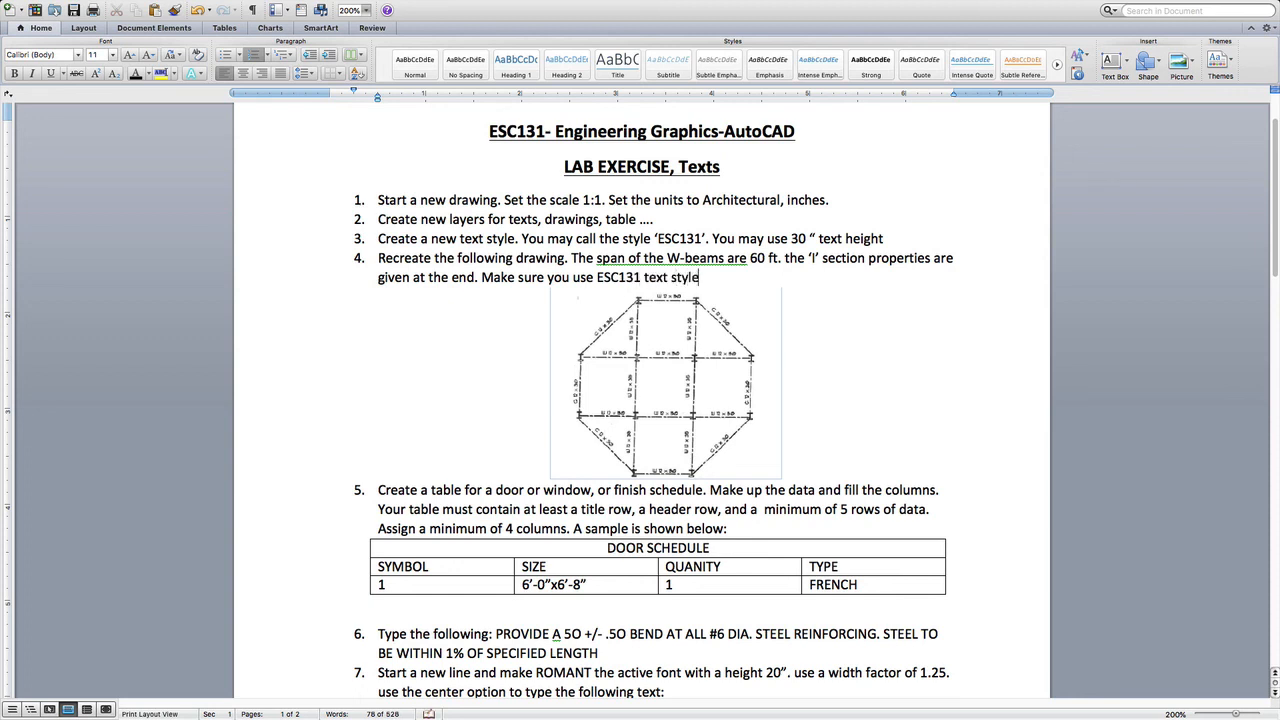
{"action": "type", "text": "."}
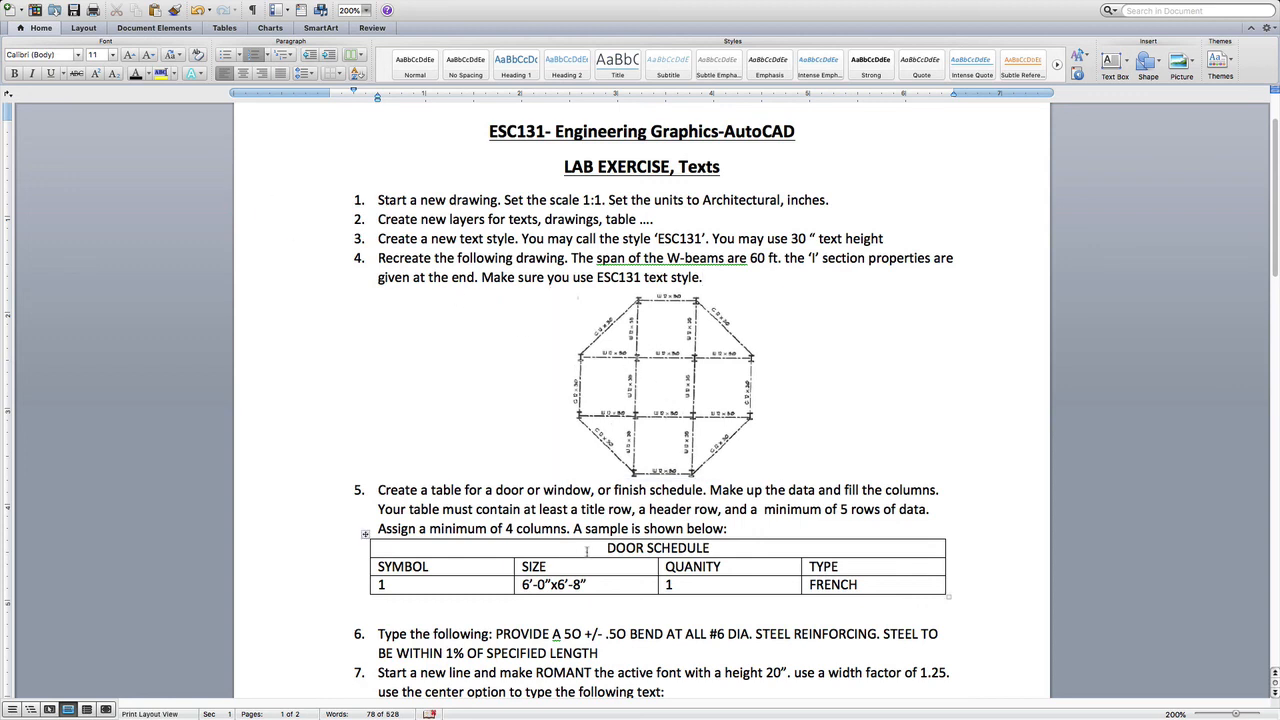
Examine item 5's table requirements and the DOOR SCHEDULE sample, and return to the AutoCAD drawing.
{"action": "scroll", "coordinate": [653, 355], "scroll_direction": "down", "scroll_amount": 4}
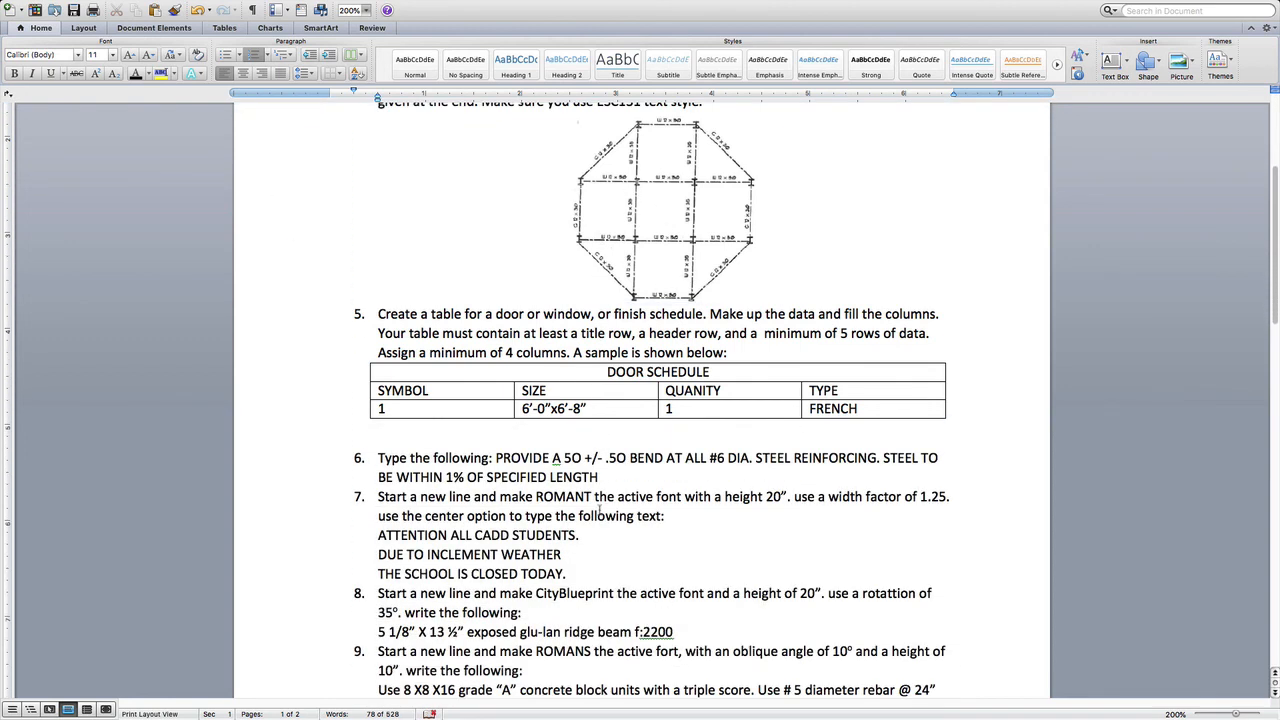
{"action": "scroll", "coordinate": [653, 355], "scroll_direction": "down", "scroll_amount": 1}
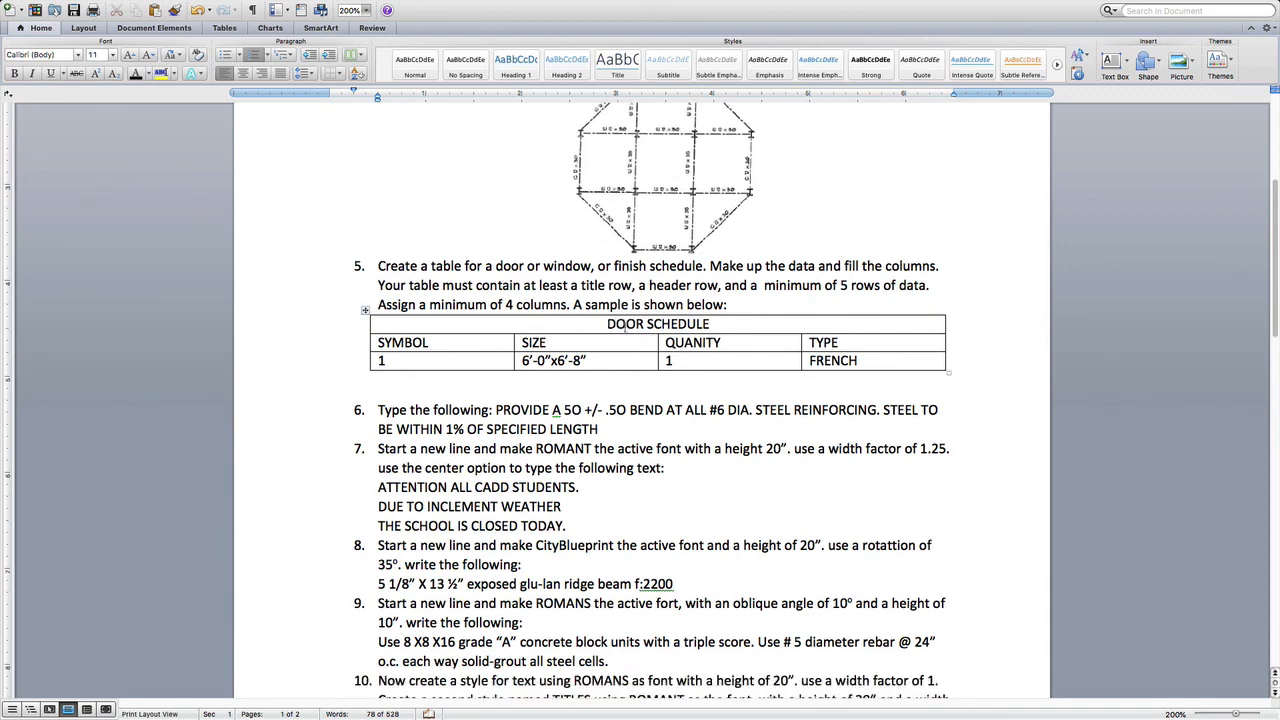
{"action": "left_click_drag", "start_coordinate": [607, 323], "coordinate": [684, 323]}
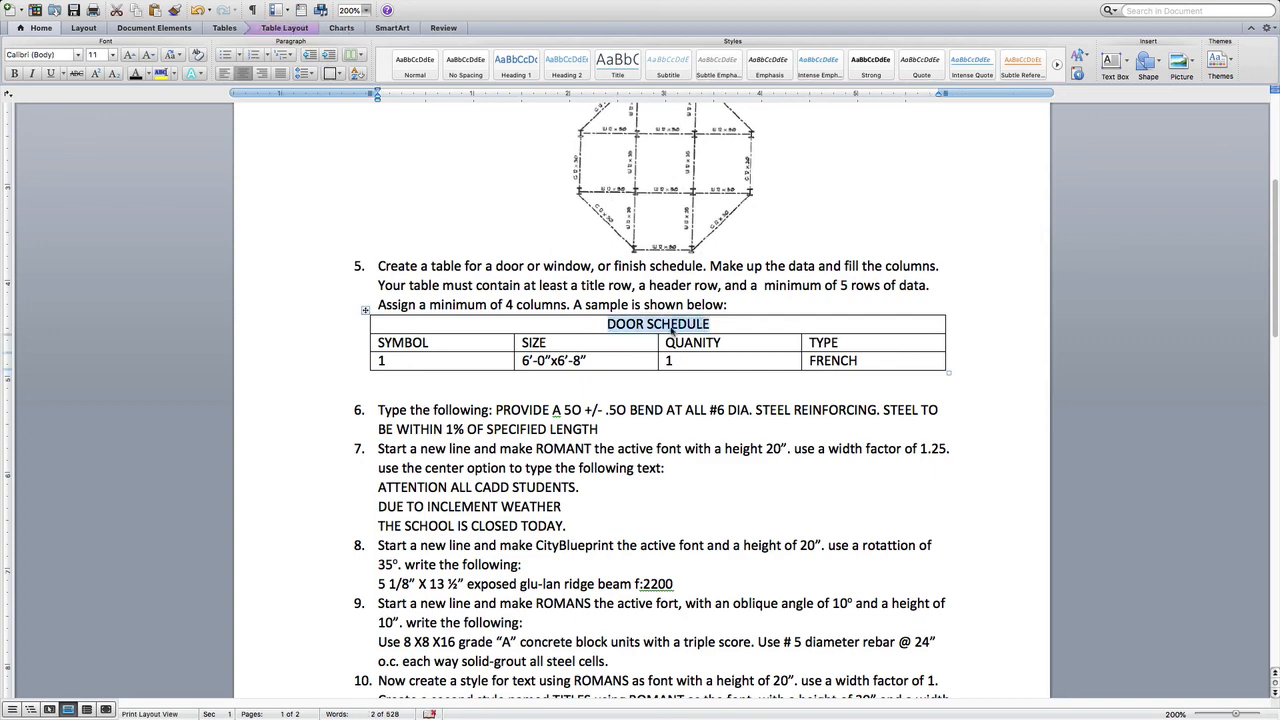
{"action": "key", "text": "ctrl+Up"}
{"action": "left_click", "coordinate": [943, 366]}
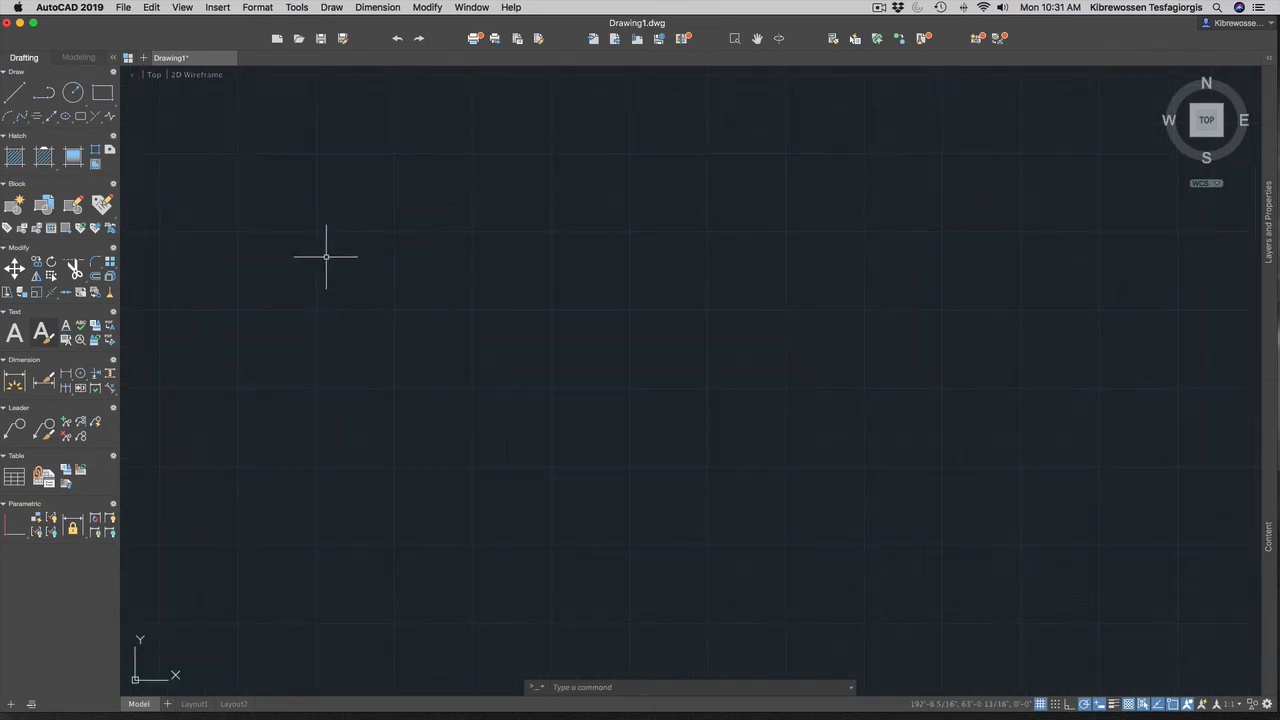
Insert a table with four columns and six rows, including the title row, in the empty area beside the beam frame.
{"action": "type", "text": "table"}
{"action": "key", "text": "Return"}
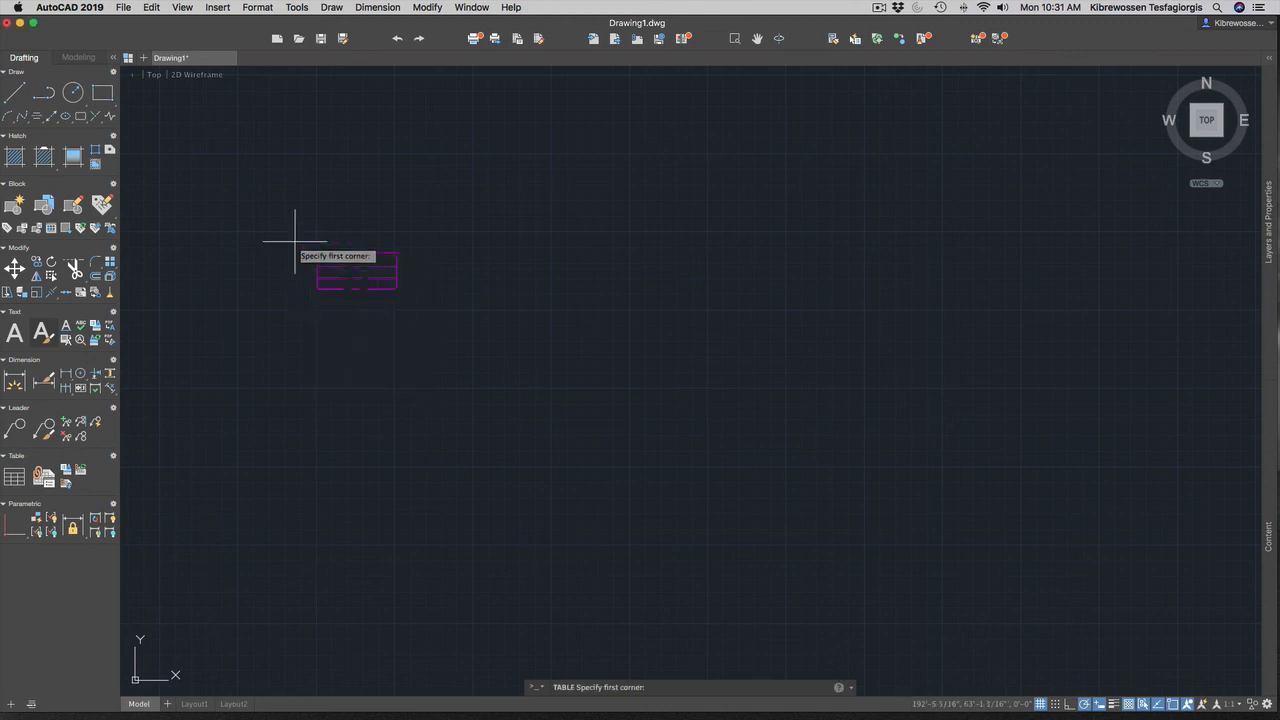
{"action": "left_click", "coordinate": [240, 211]}
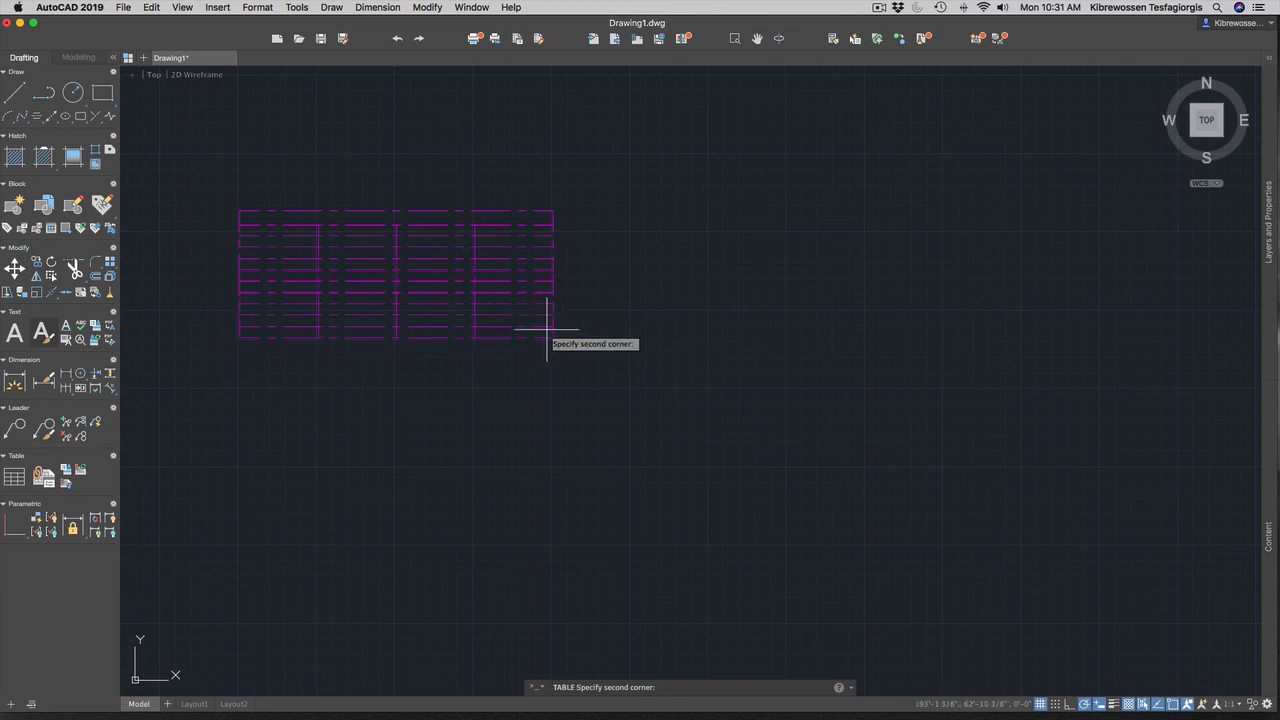
{"action": "left_click", "coordinate": [557, 280]}
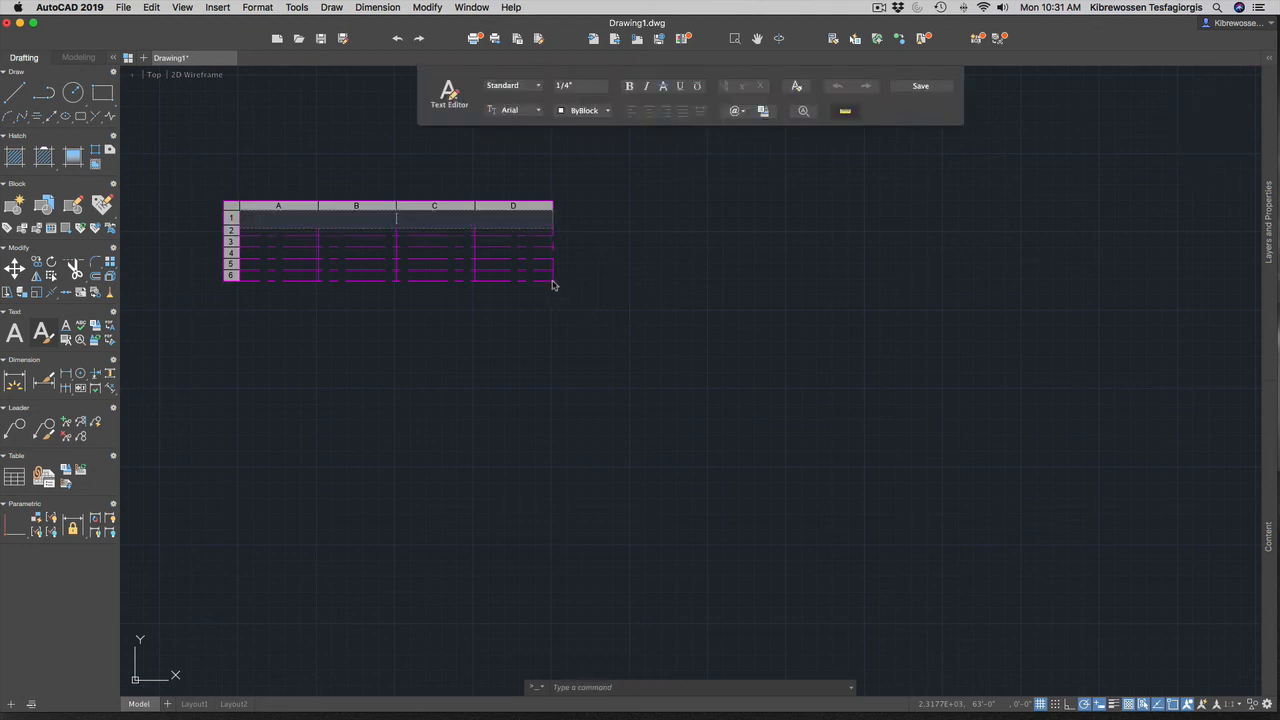
{"action": "key", "text": "Escape"}
Select the new table and uniformly stretch its width and height twice from the lower-right corner grip.
{"action": "scroll", "coordinate": [370, 236], "scroll_direction": "down", "scroll_amount": 4}
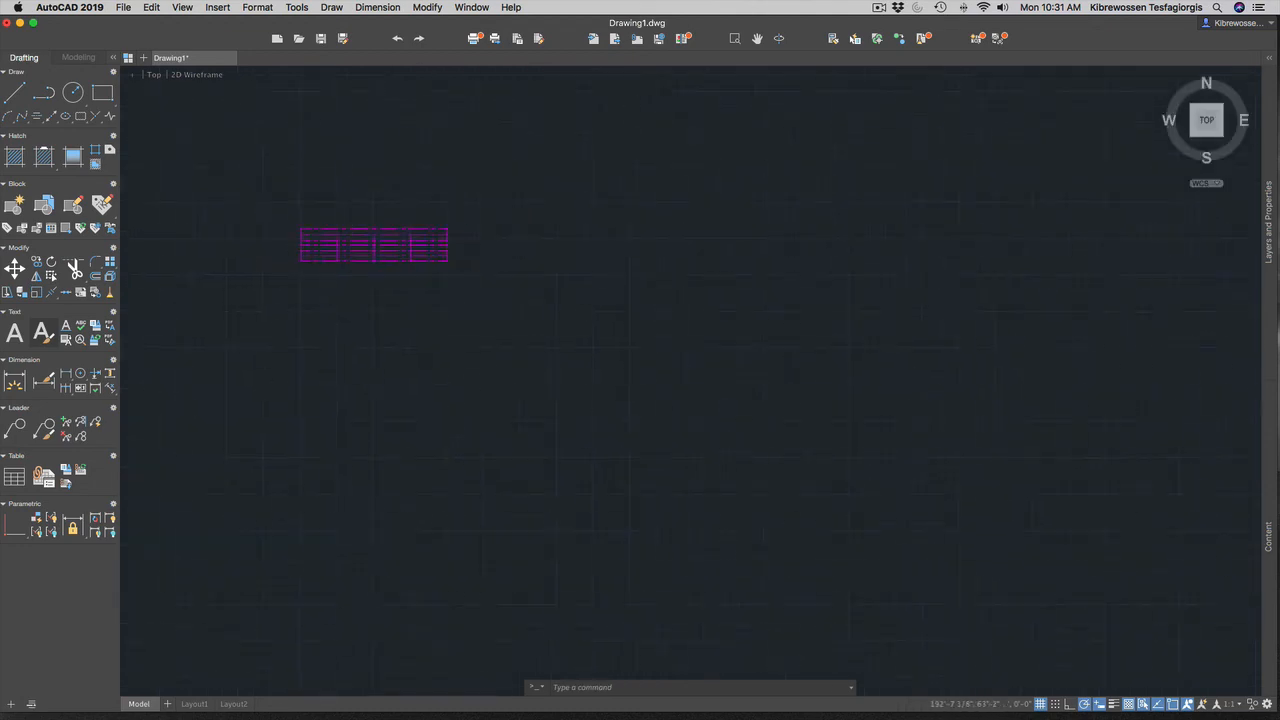
{"action": "scroll", "coordinate": [368, 234], "scroll_direction": "up", "scroll_amount": 3}
{"action": "scroll", "coordinate": [351, 223], "scroll_direction": "up", "scroll_amount": 5}
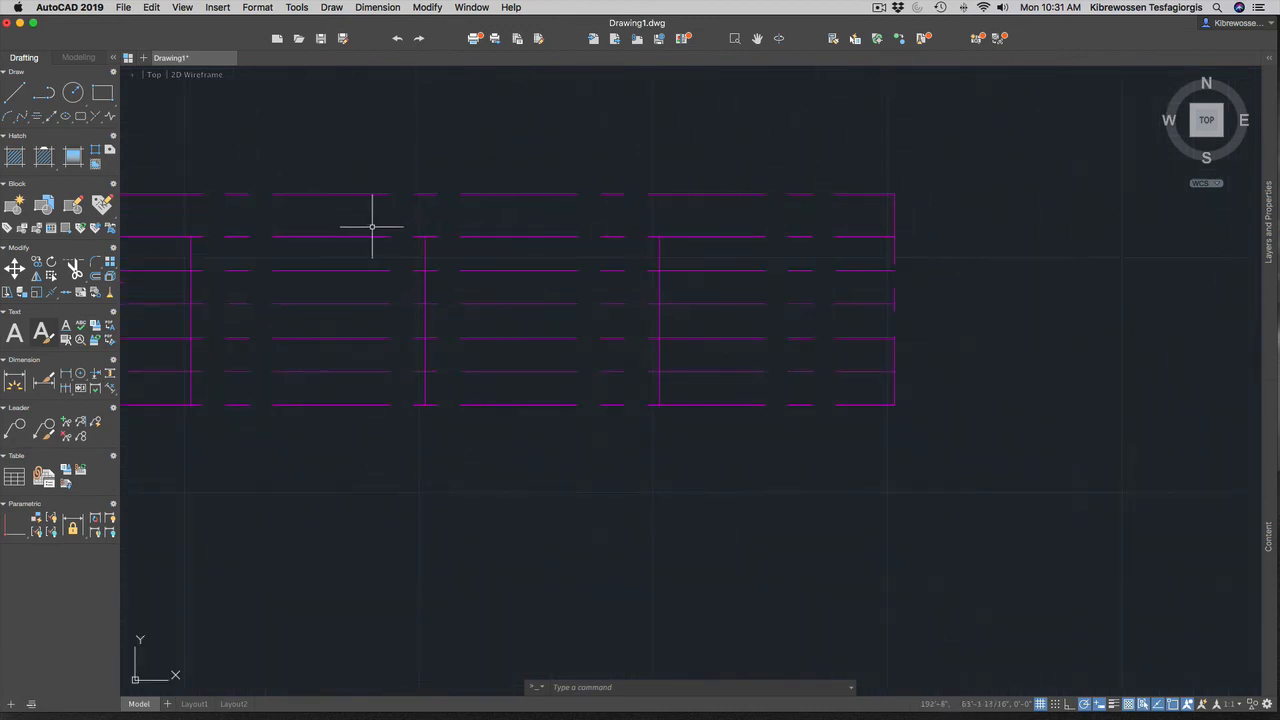
{"action": "scroll", "coordinate": [371, 223], "scroll_direction": "down", "scroll_amount": 6}
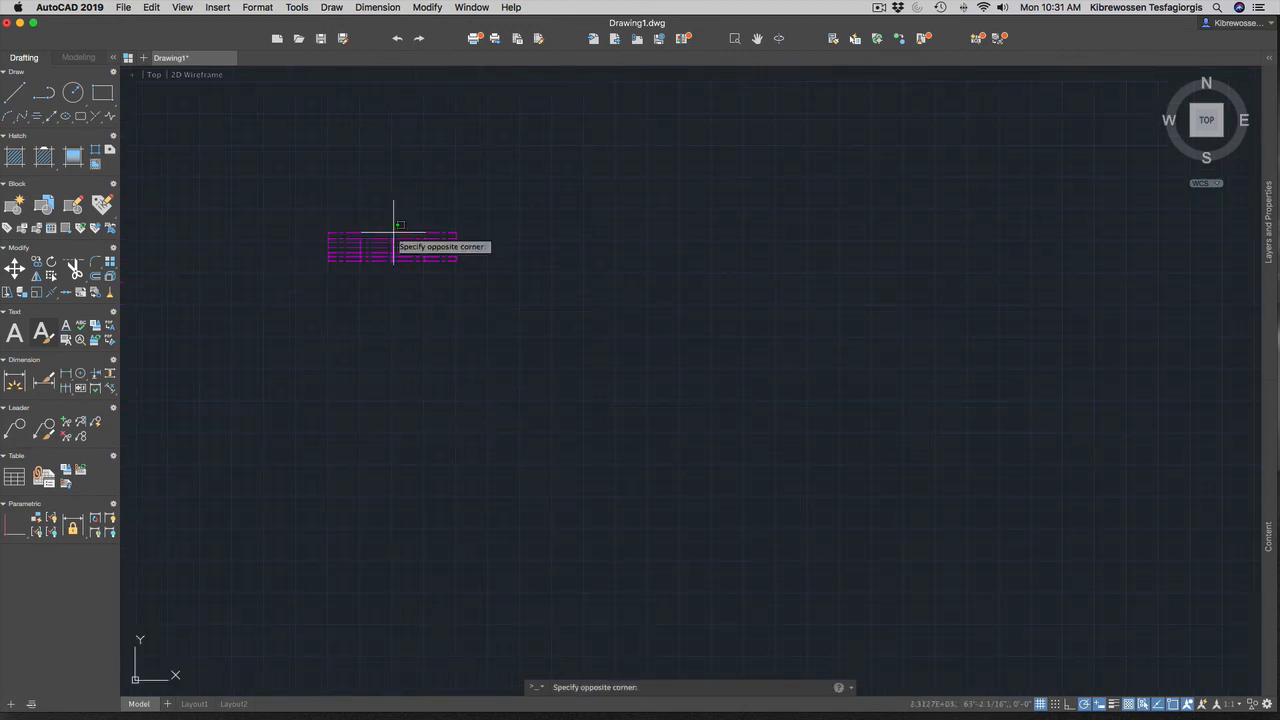
{"action": "left_click", "coordinate": [391, 240]}
{"action": "left_click", "coordinate": [456, 262]}
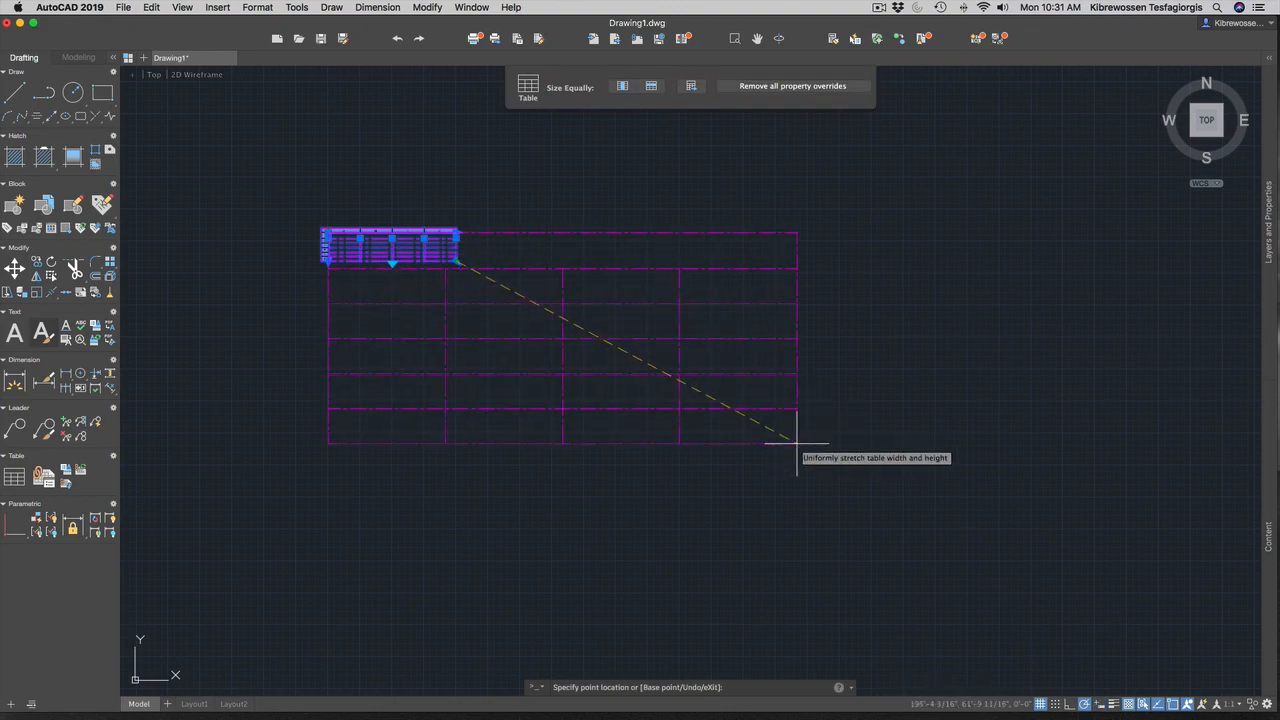
{"action": "left_click", "coordinate": [798, 443]}
{"action": "scroll", "coordinate": [472, 290], "scroll_direction": "down", "scroll_amount": 5}
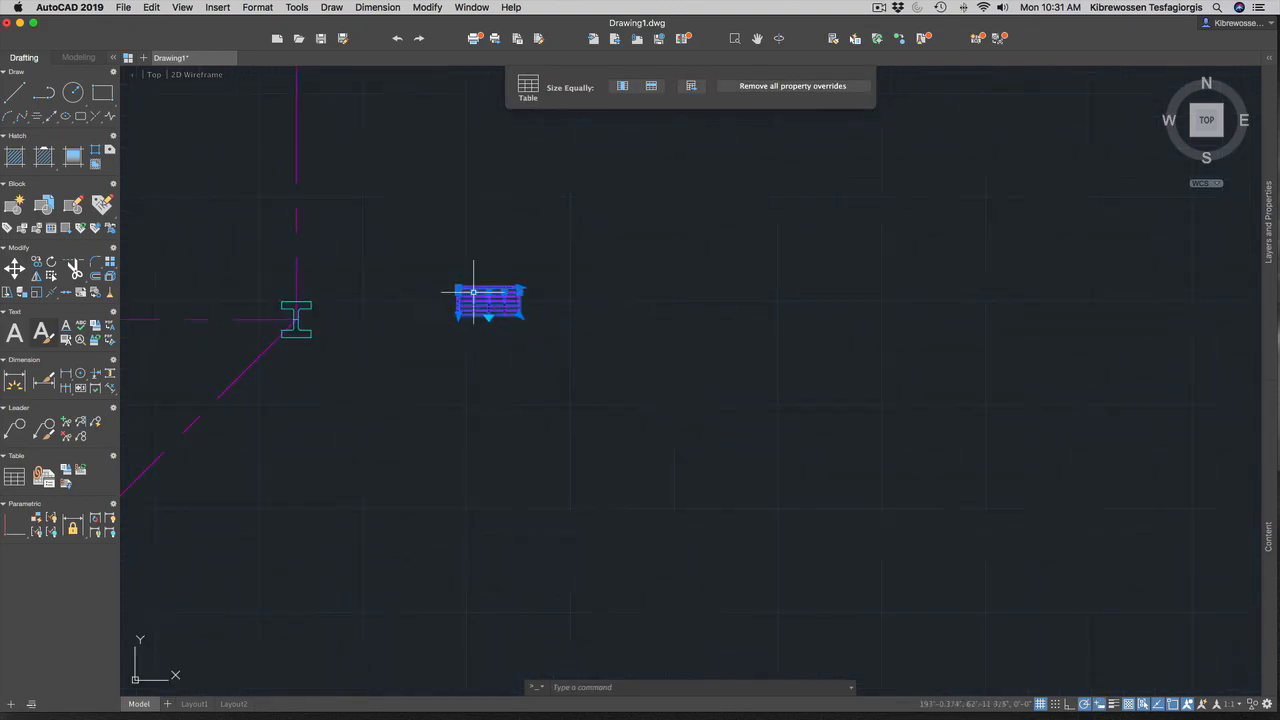
{"action": "scroll", "coordinate": [372, 247], "scroll_direction": "up", "scroll_amount": 2}
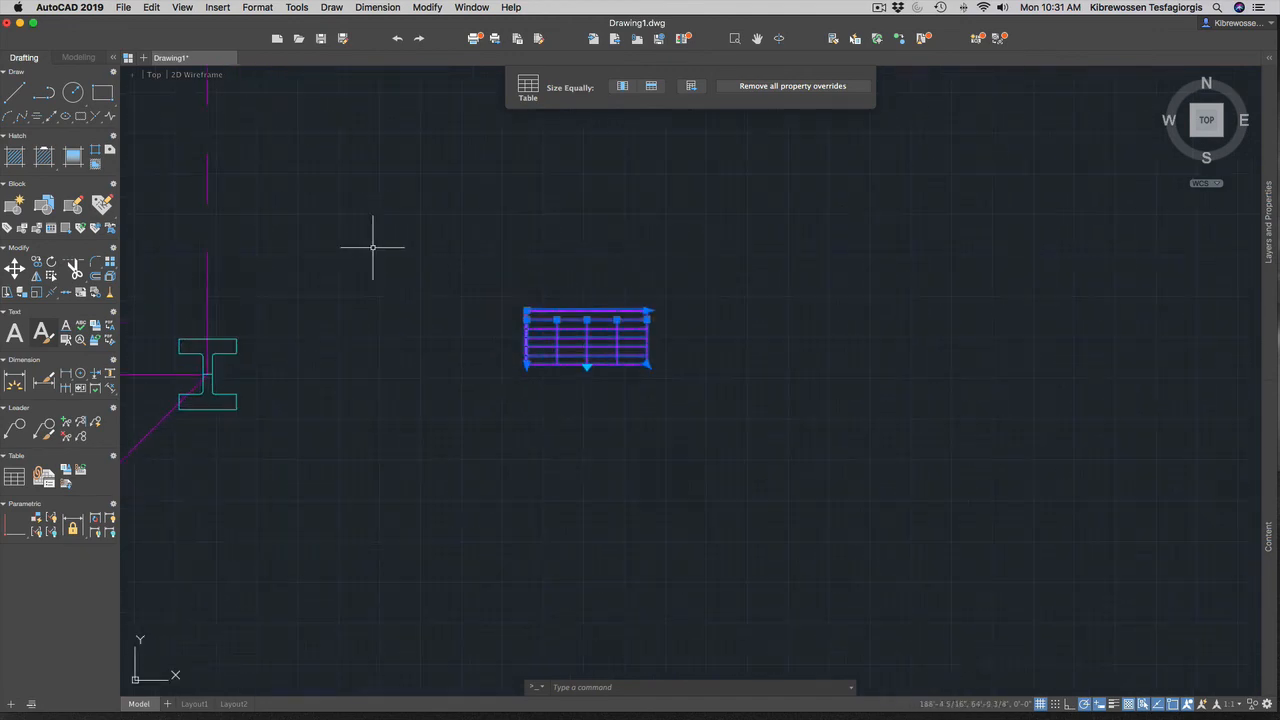
{"action": "left_click", "coordinate": [648, 366]}
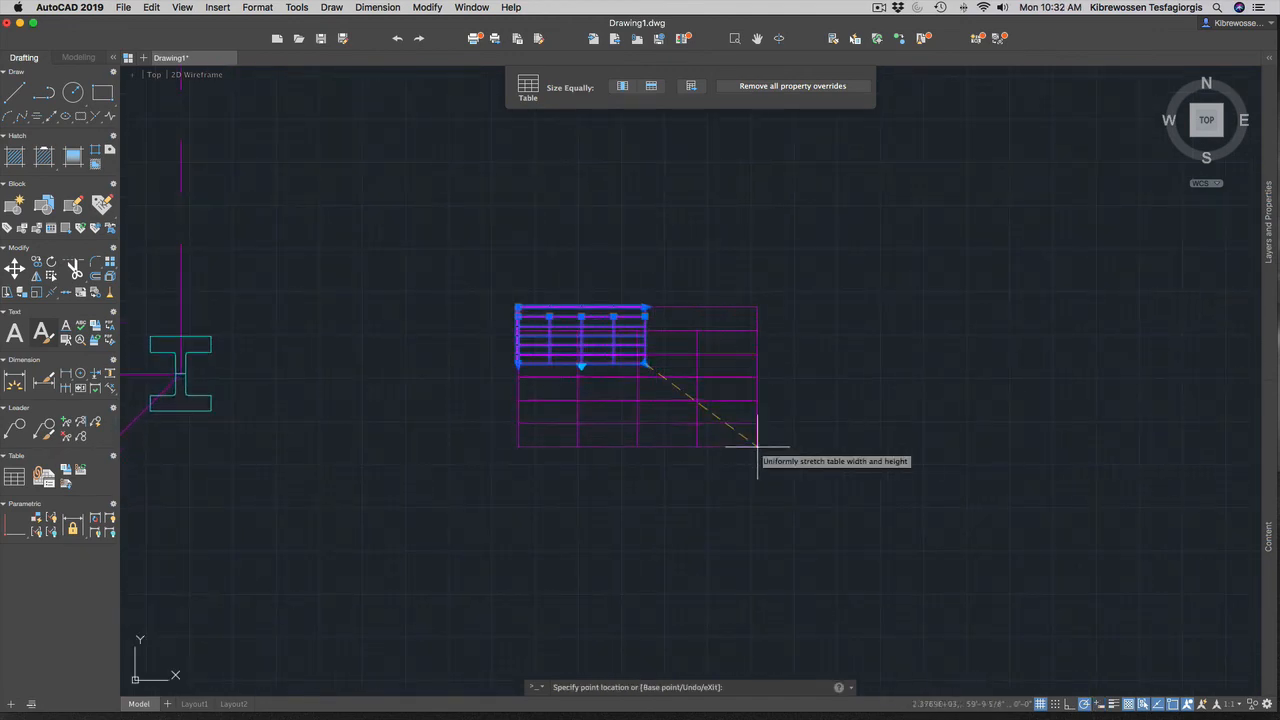
{"action": "left_click", "coordinate": [835, 476]}
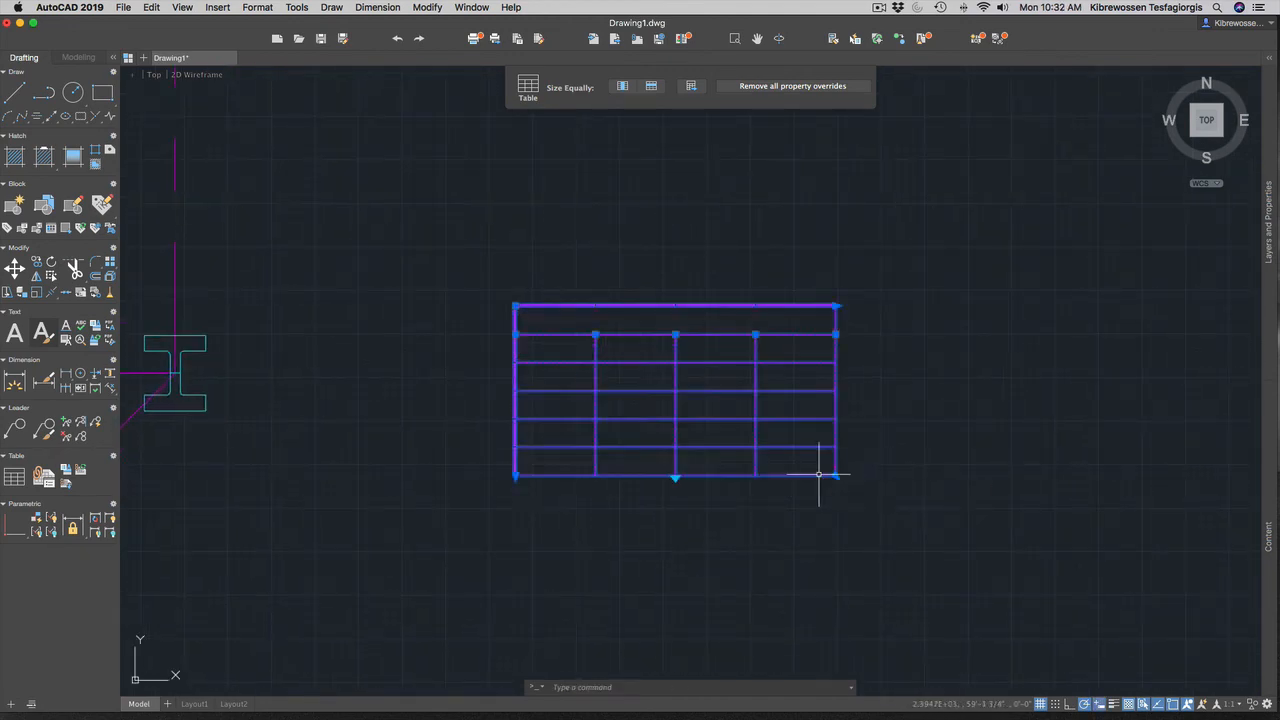
Stretch the table uniformly again until it spans about the height of the octagonal frame's lower bay, and deselect it.
{"action": "scroll", "coordinate": [466, 278], "scroll_direction": "down", "scroll_amount": 5}
{"action": "scroll", "coordinate": [451, 234], "scroll_direction": "down", "scroll_amount": 2}
{"action": "scroll", "coordinate": [500, 277], "scroll_direction": "down", "scroll_amount": 2}
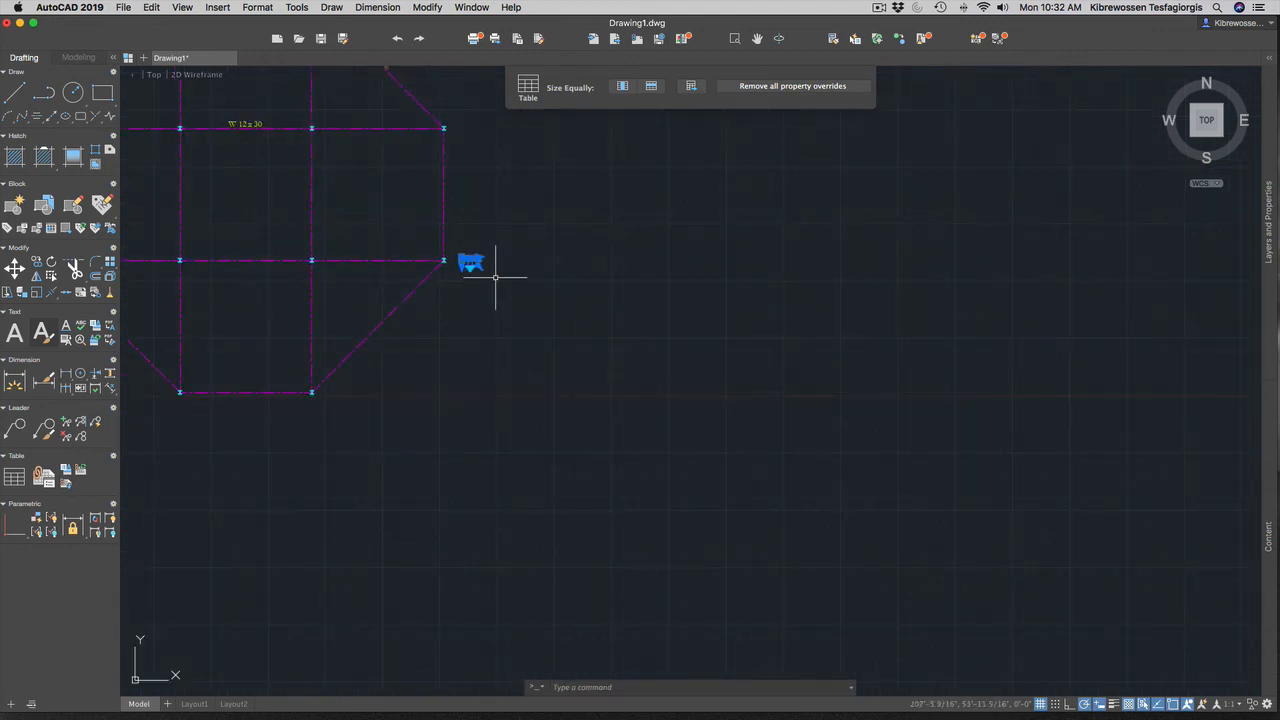
{"action": "scroll", "coordinate": [419, 238], "scroll_direction": "up", "scroll_amount": 4}
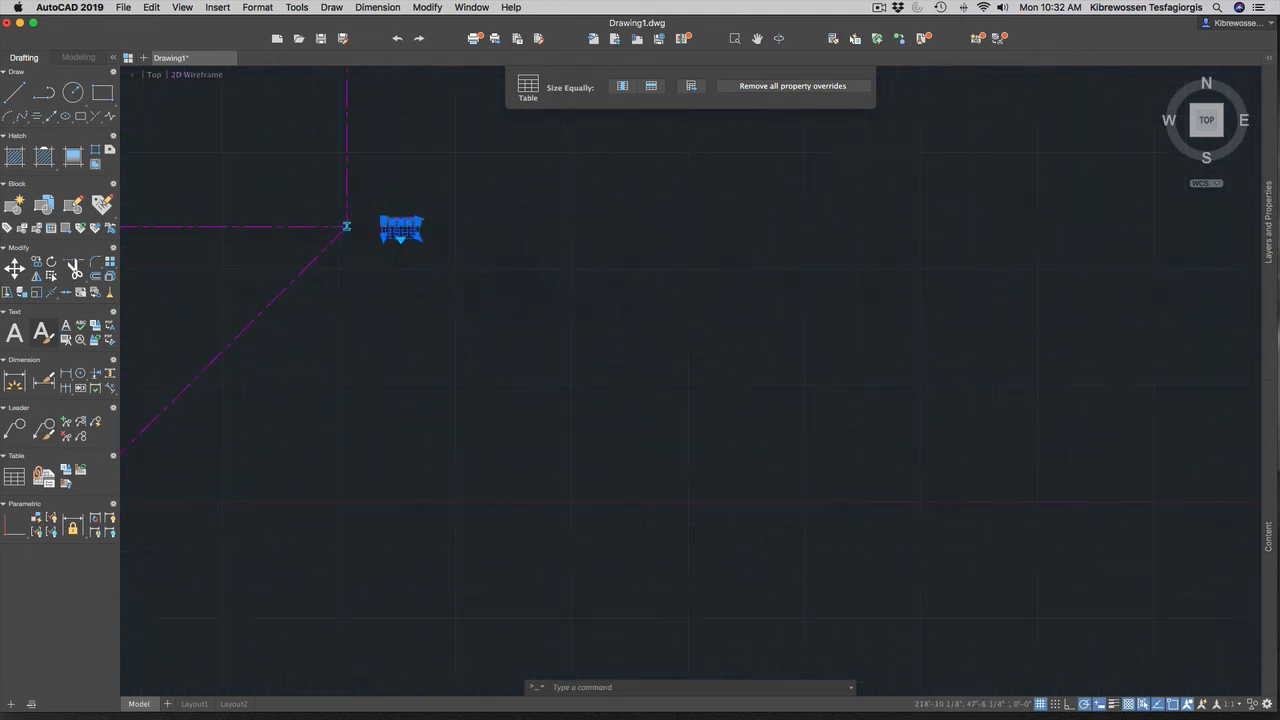
{"action": "left_click", "coordinate": [419, 241]}
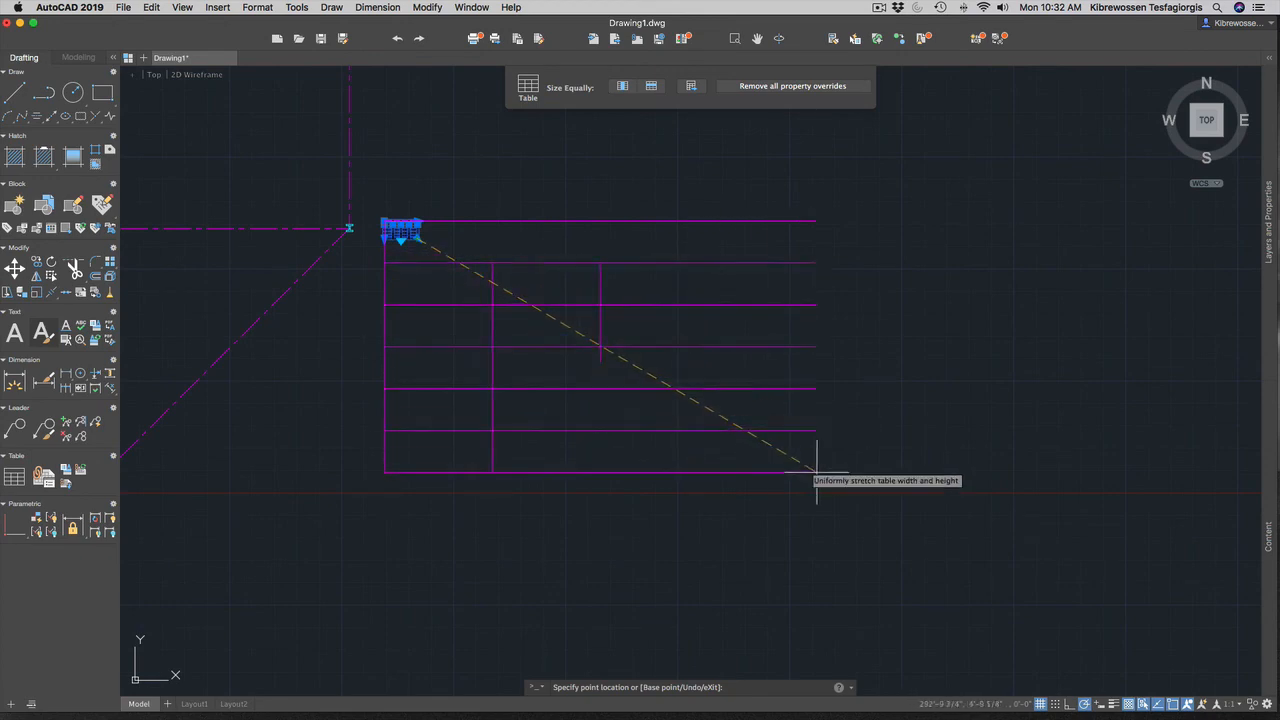
{"action": "scroll", "coordinate": [828, 460], "scroll_direction": "down", "scroll_amount": 1}
{"action": "left_click", "coordinate": [861, 480]}
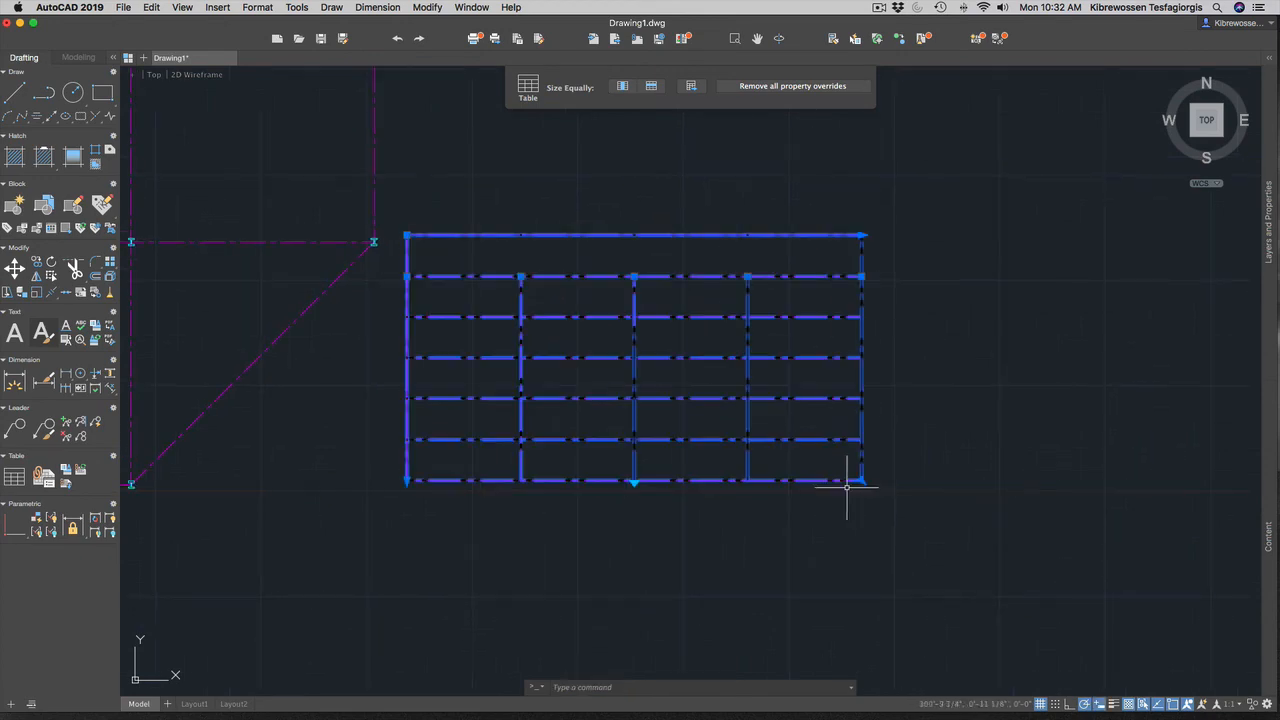
{"action": "scroll", "coordinate": [646, 322], "scroll_direction": "down", "scroll_amount": 5}
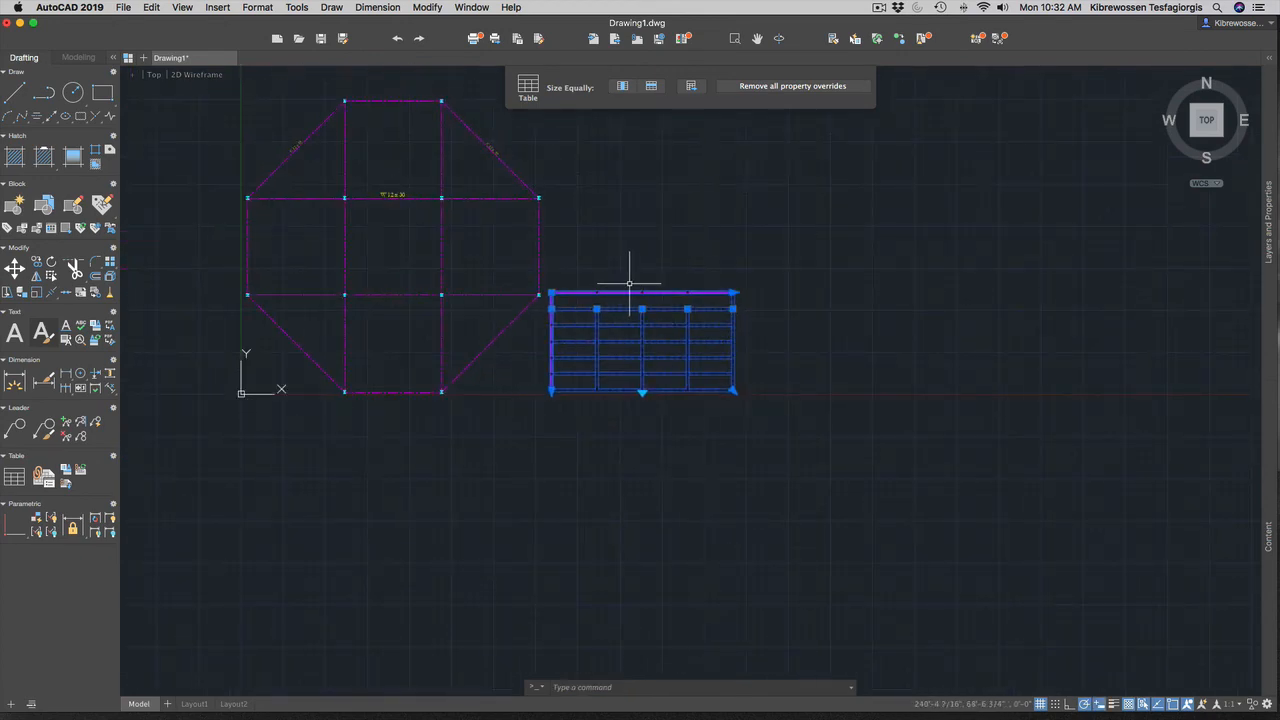
{"action": "key", "text": "Escape"}
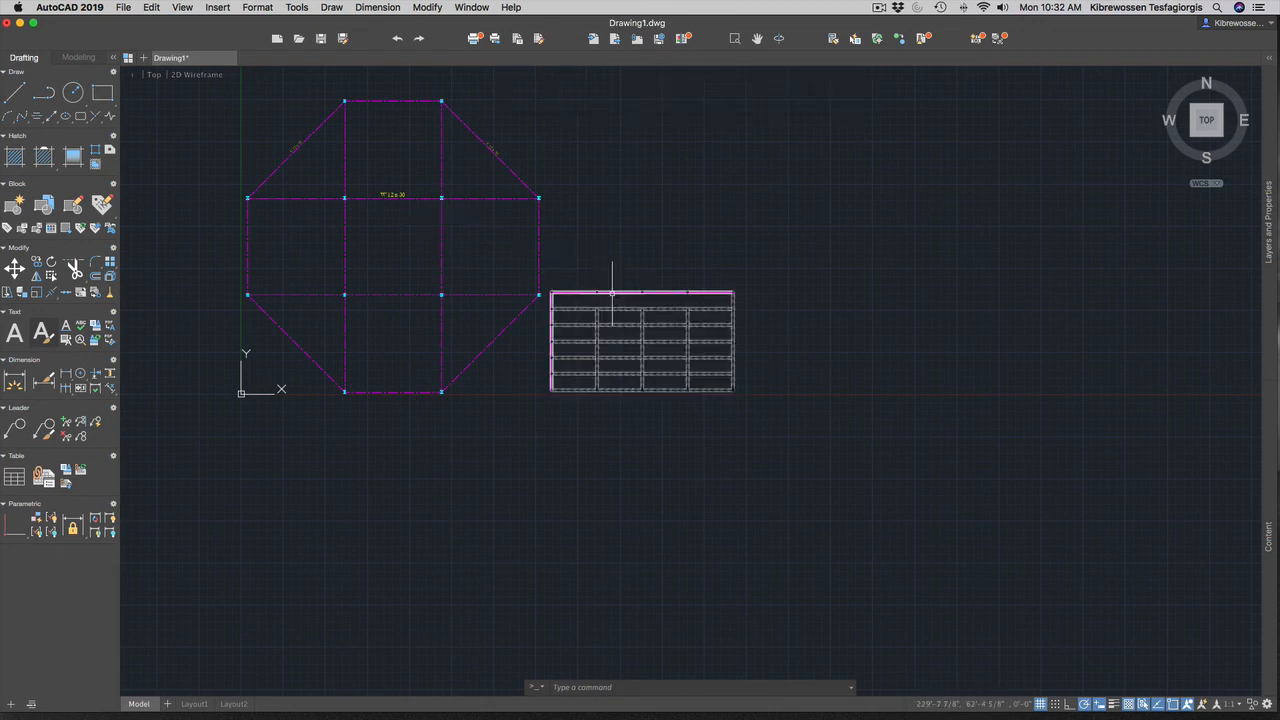
Assign the whole table to the A-TEXT layer.
{"action": "left_click", "coordinate": [657, 293]}
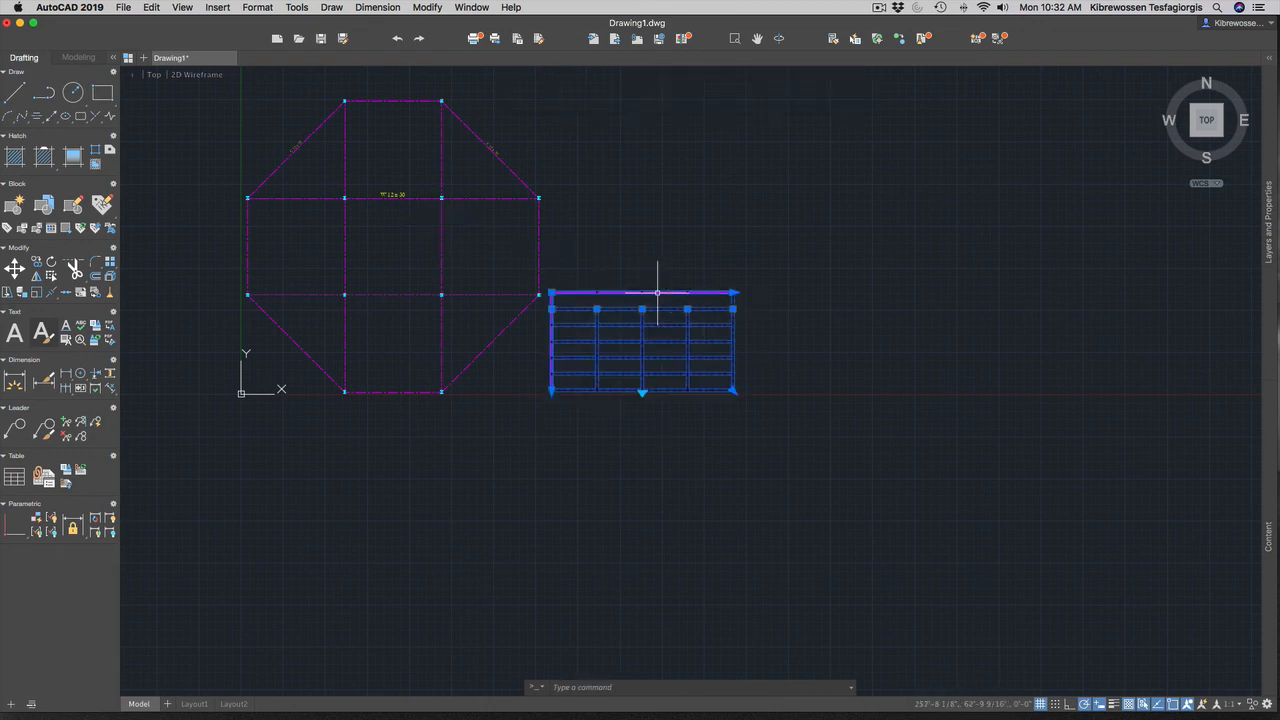
{"action": "left_click", "coordinate": [1271, 290]}
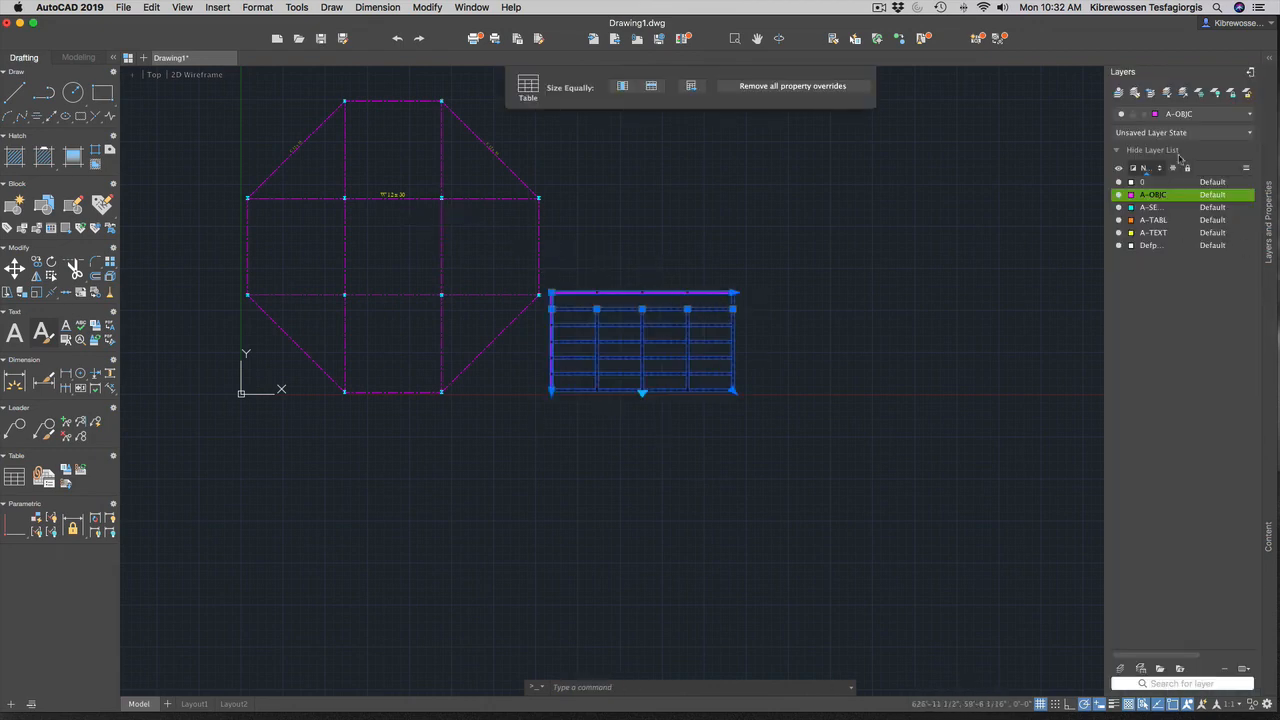
{"action": "left_click", "coordinate": [1185, 118]}
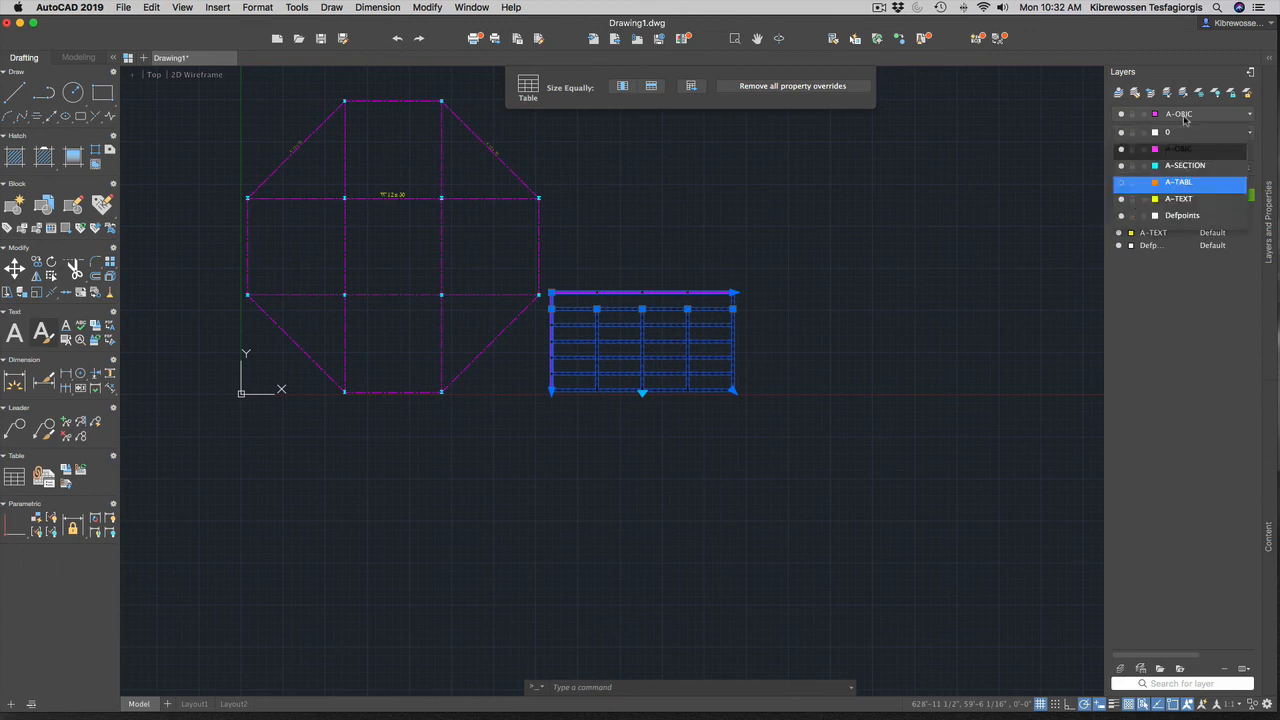
{"action": "left_click", "coordinate": [1178, 198]}
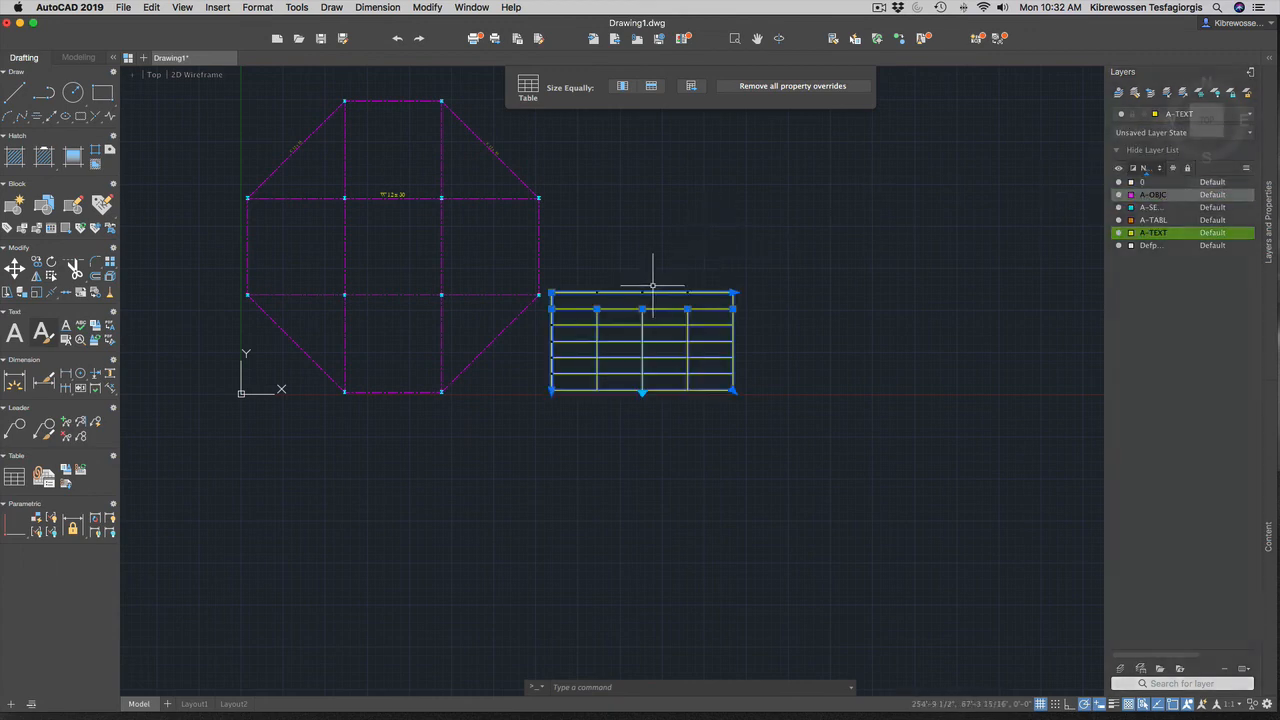
Open the table's title cell for text editing and set its style to ESC131 with a height of 30 inches.
{"action": "left_click", "coordinate": [653, 300]}
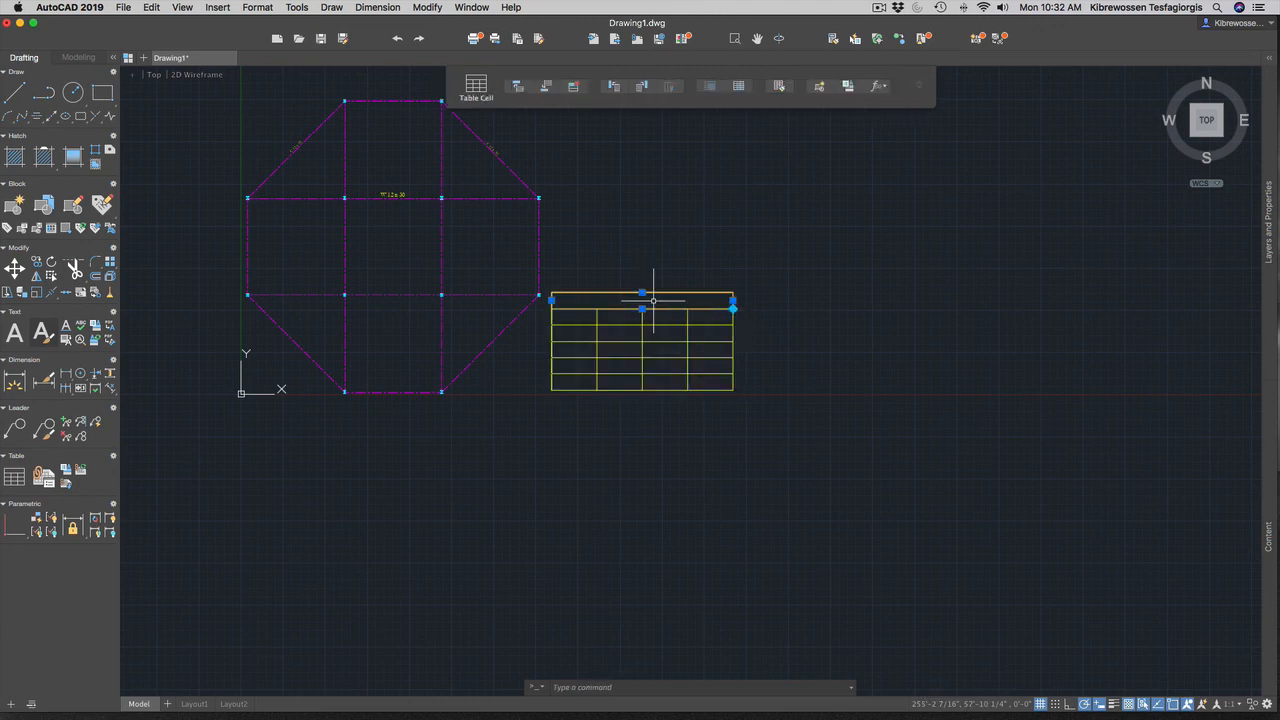
{"action": "double_click", "coordinate": [653, 300]}
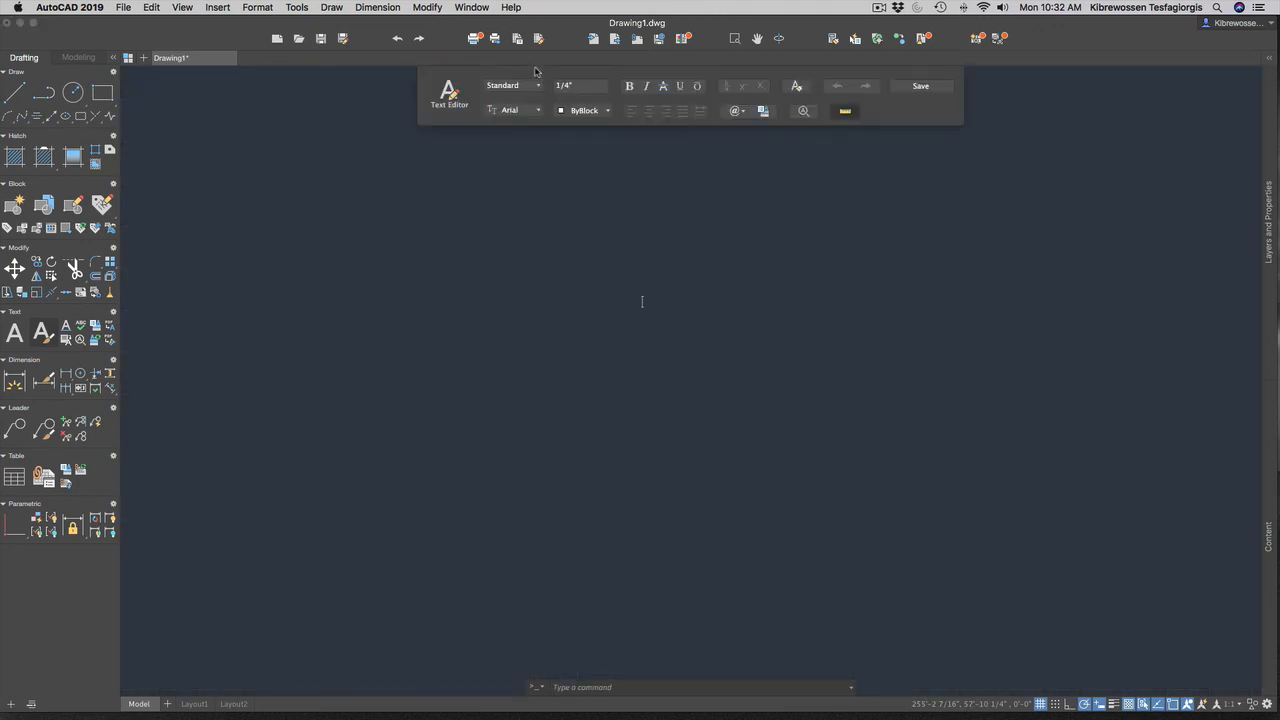
{"action": "left_click", "coordinate": [515, 86]}
{"action": "left_click", "coordinate": [514, 116]}
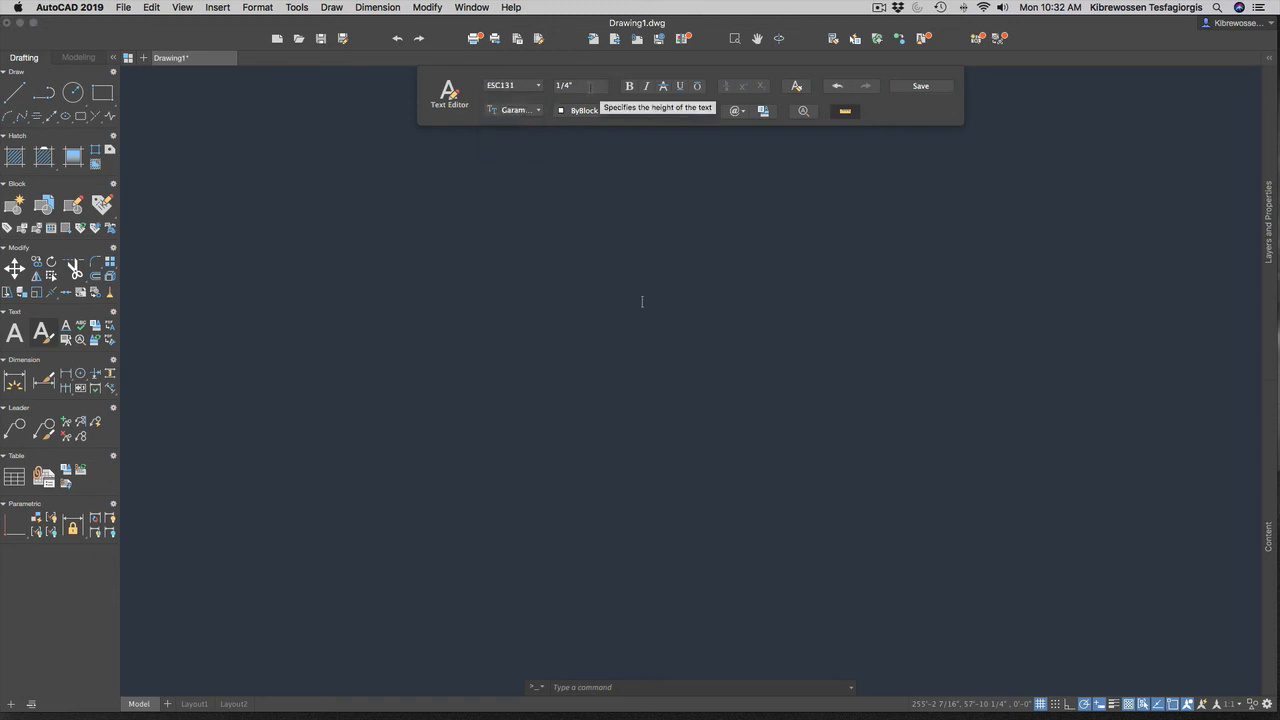
{"action": "left_click", "coordinate": [589, 86]}
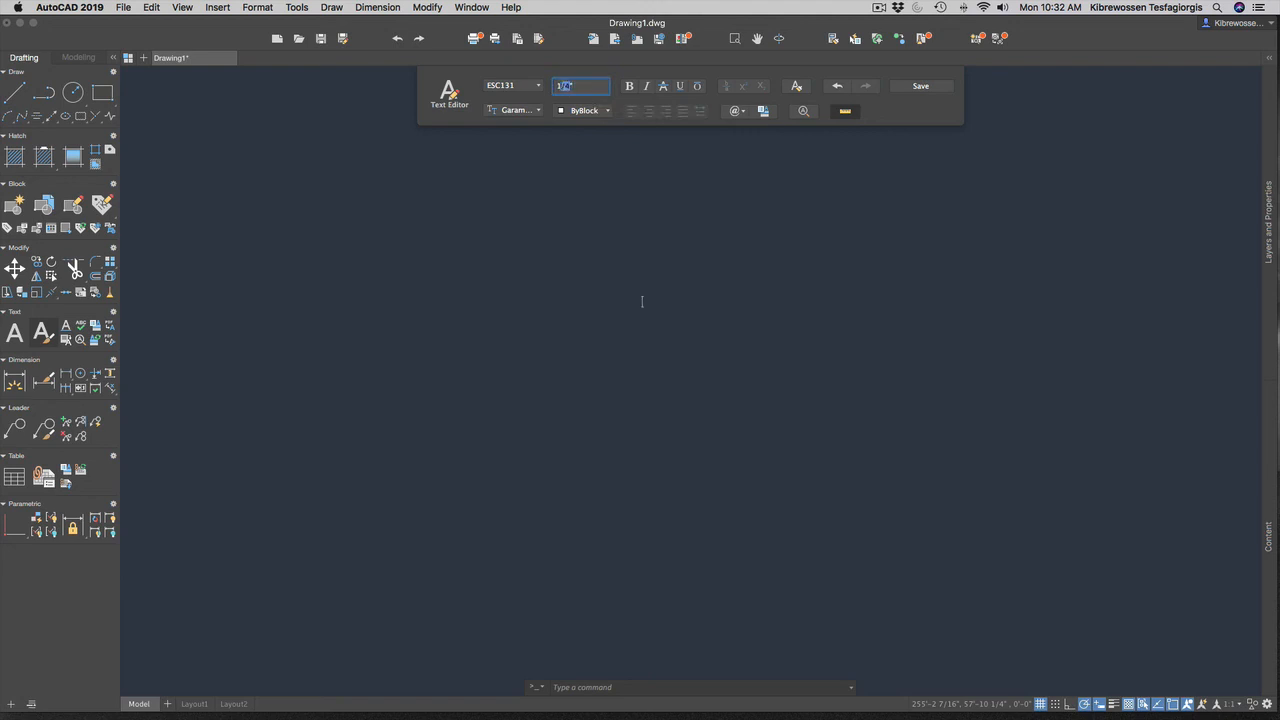
{"action": "type", "text": "30"}
{"action": "key", "text": "Return"}
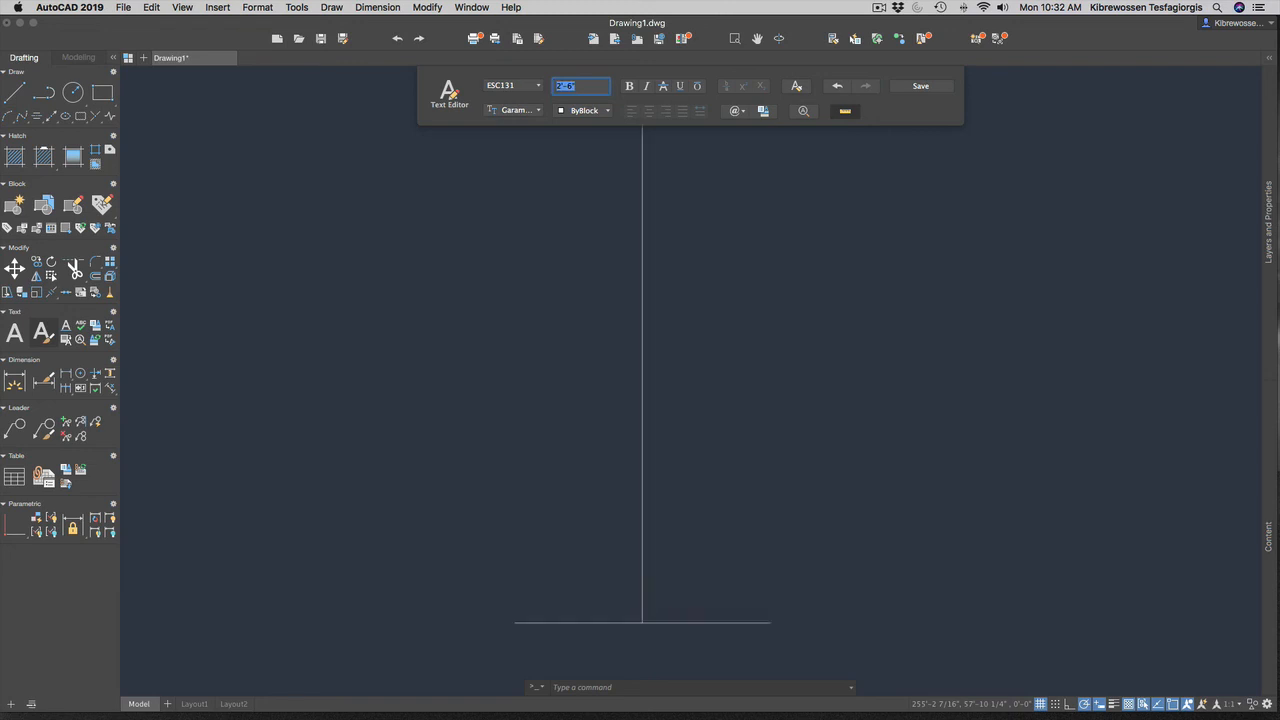
{"action": "type", "text": "Door"}
{"action": "key", "text": "BackSpace"}
{"action": "key", "text": "BackSpace"}
{"action": "key", "text": "BackSpace"}
{"action": "key", "text": "BackSpace"}
{"action": "type", "text": "30"}
{"action": "key", "text": "Return"}
Enter "Door Schedule" as the table's title and save the text changes.
{"action": "left_click", "coordinate": [629, 175]}
{"action": "type", "text": "Do"}
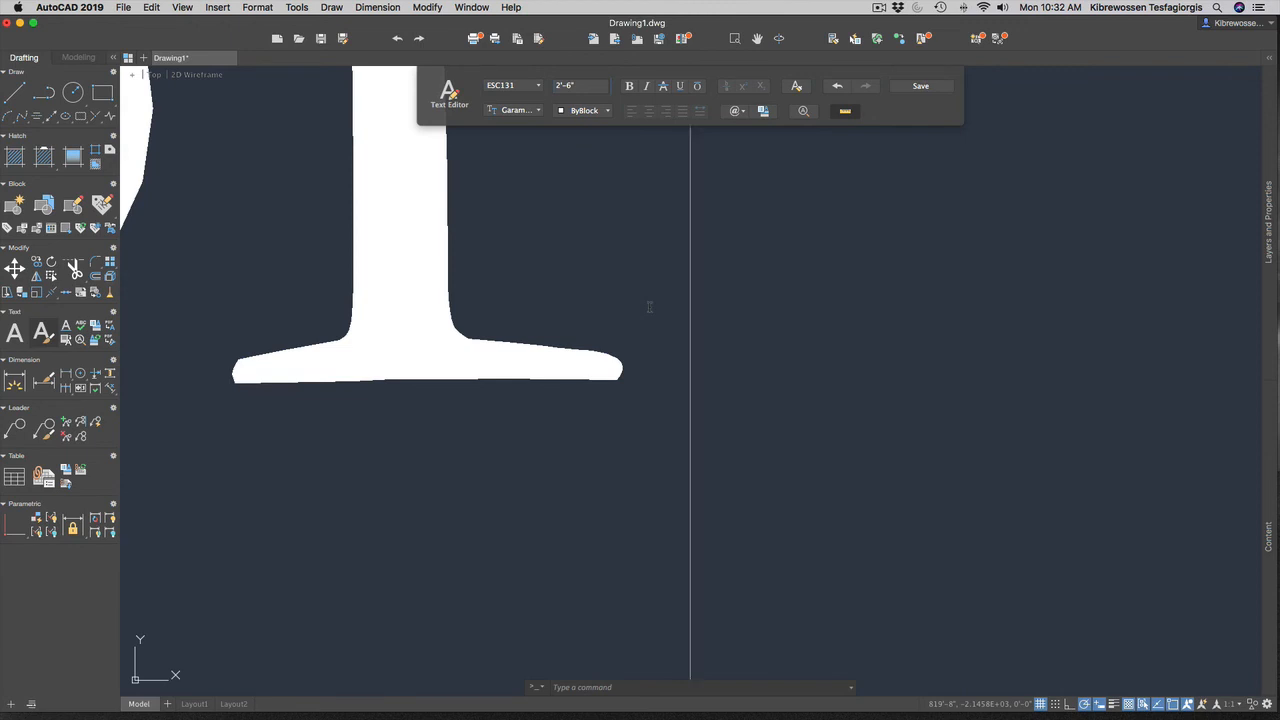
{"action": "type", "text": "Schedu"}
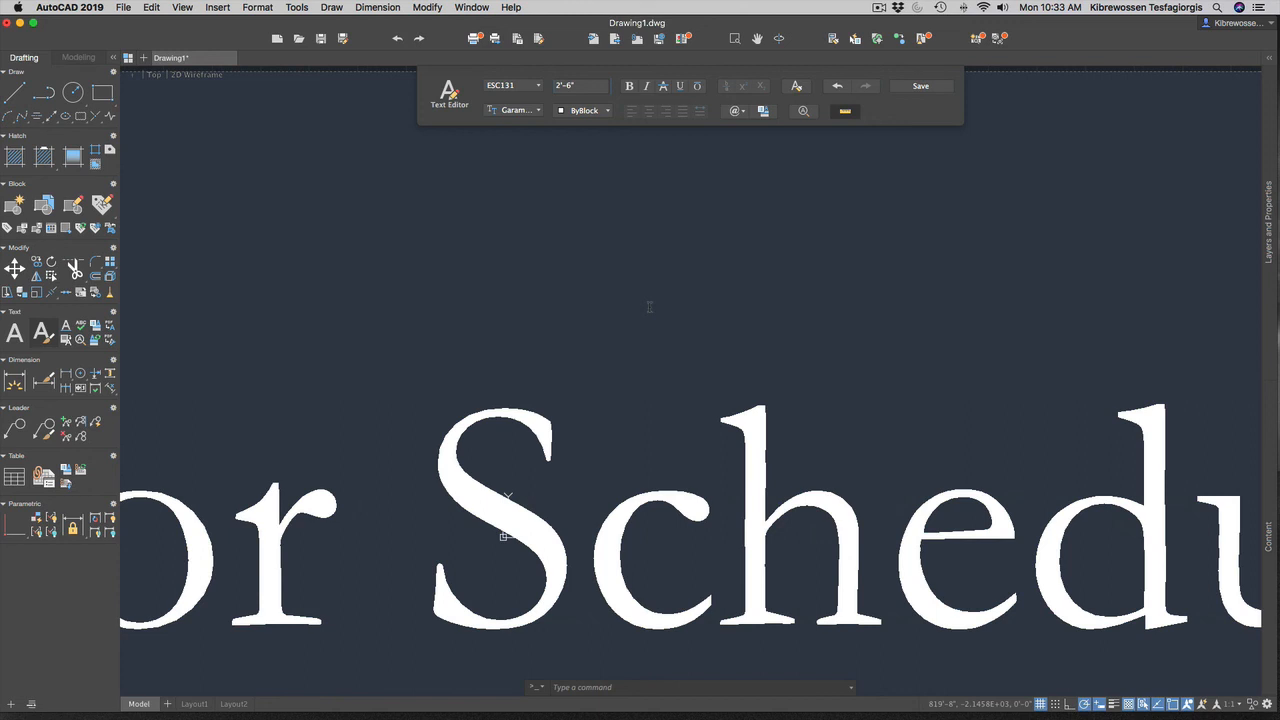
{"action": "key", "text": "Escape"}
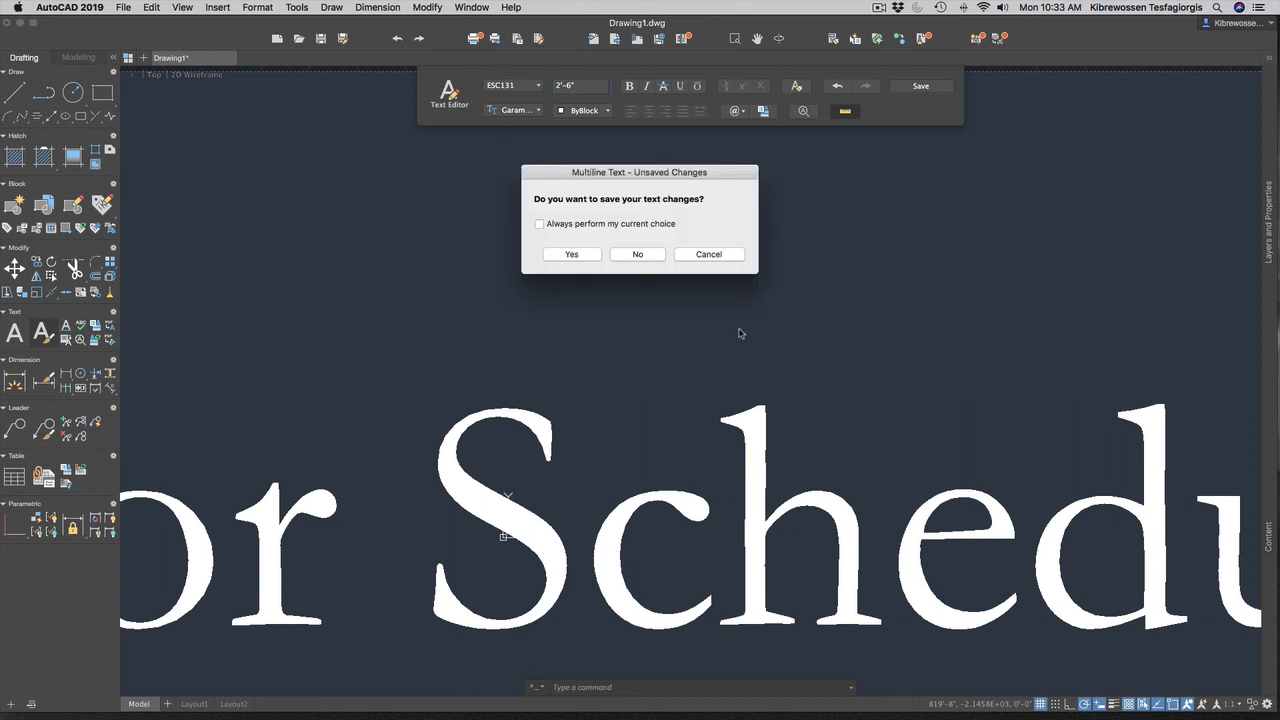
{"action": "left_click", "coordinate": [580, 256]}
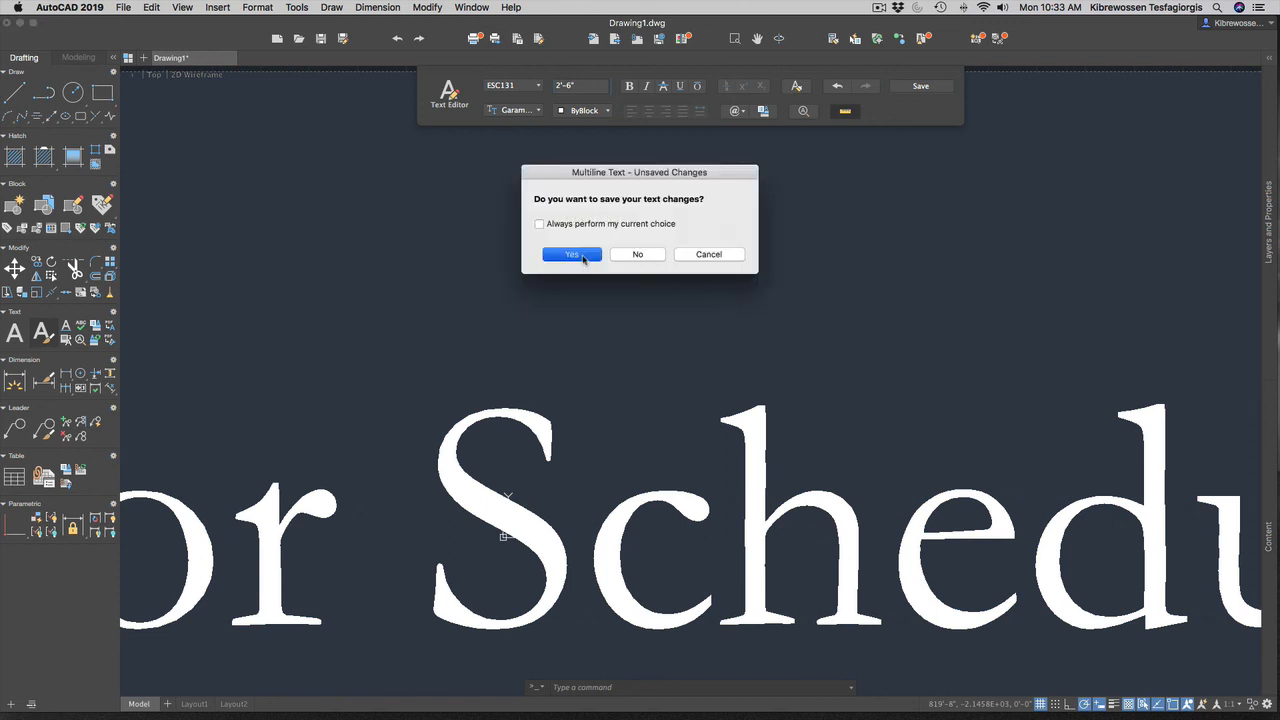
{"action": "scroll", "coordinate": [606, 504], "scroll_direction": "up", "scroll_amount": 10}
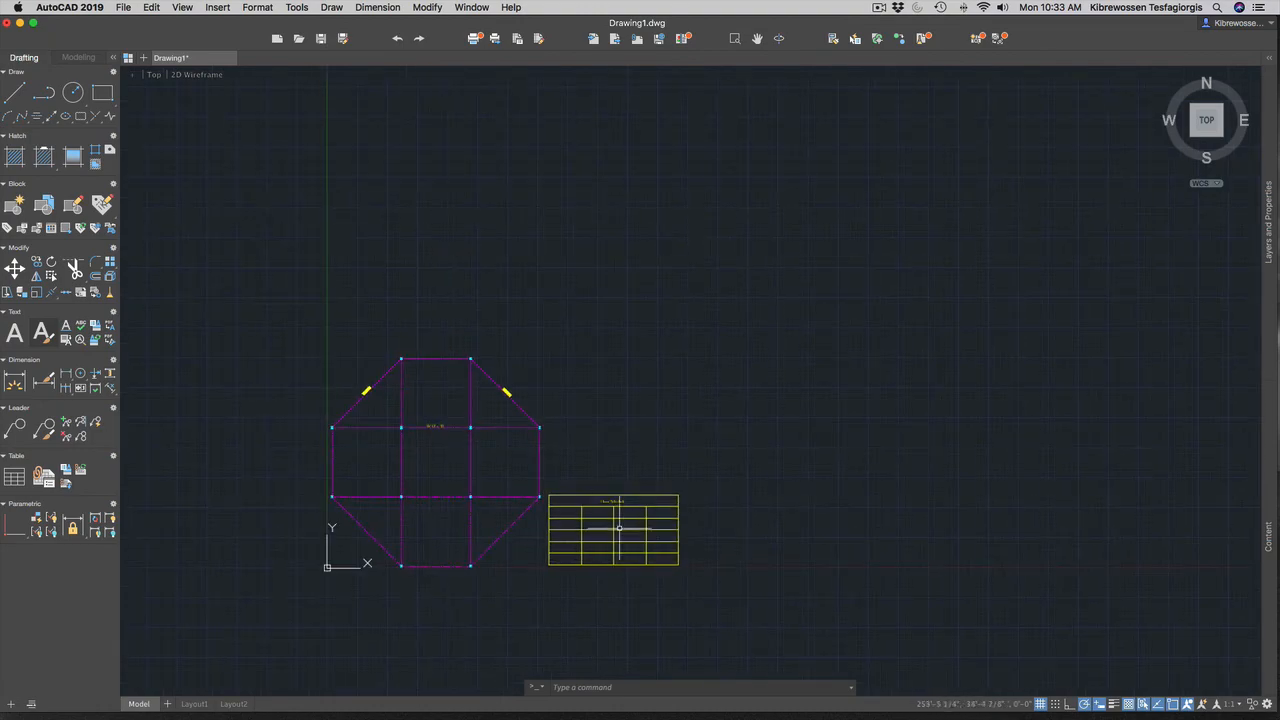
{"action": "scroll", "coordinate": [538, 488], "scroll_direction": "up", "scroll_amount": 4}
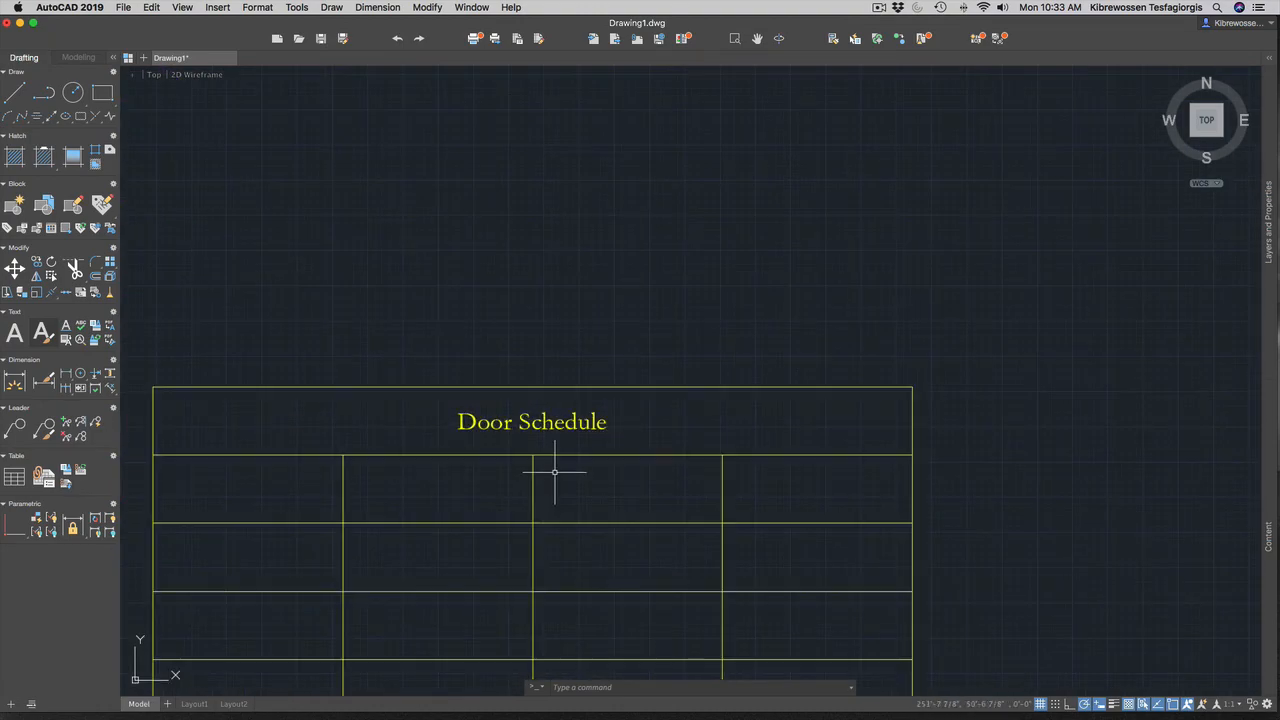
Switch to the Word lab sheet, review the header names in the sample door schedule, and return to AutoCAD.
{"action": "key", "text": "ctrl+Up"}
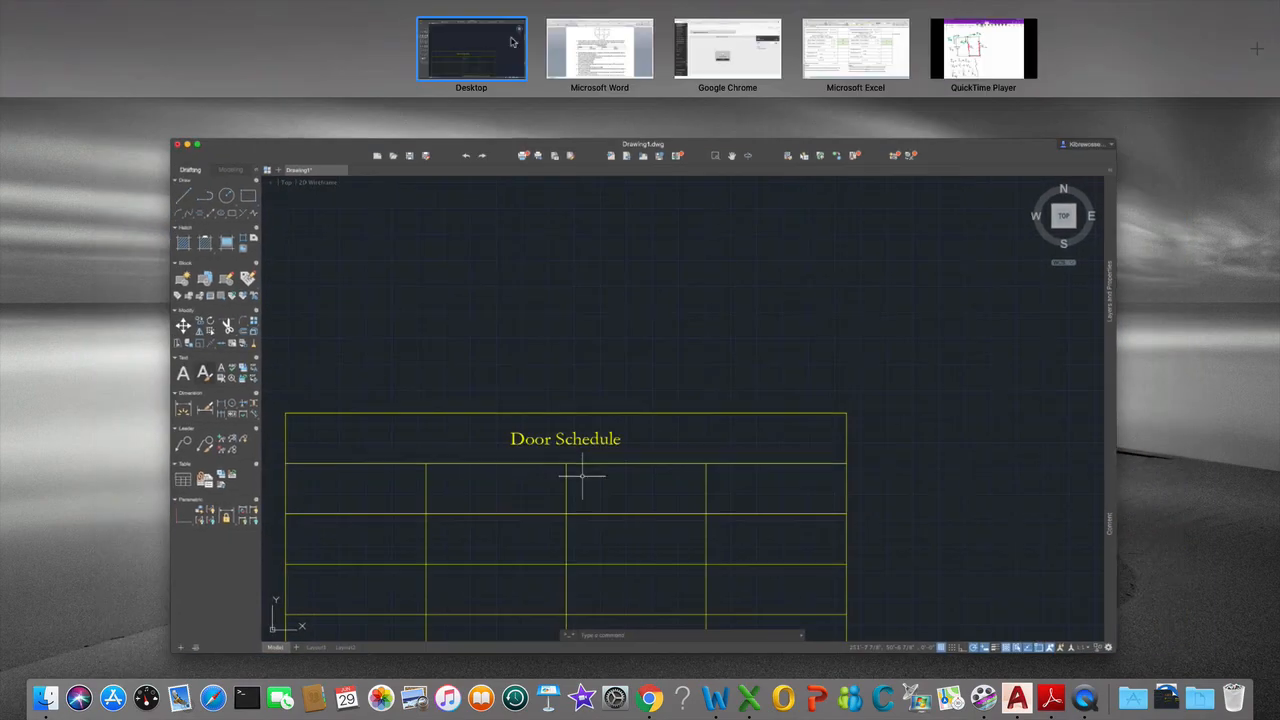
{"action": "left_click", "coordinate": [612, 60]}
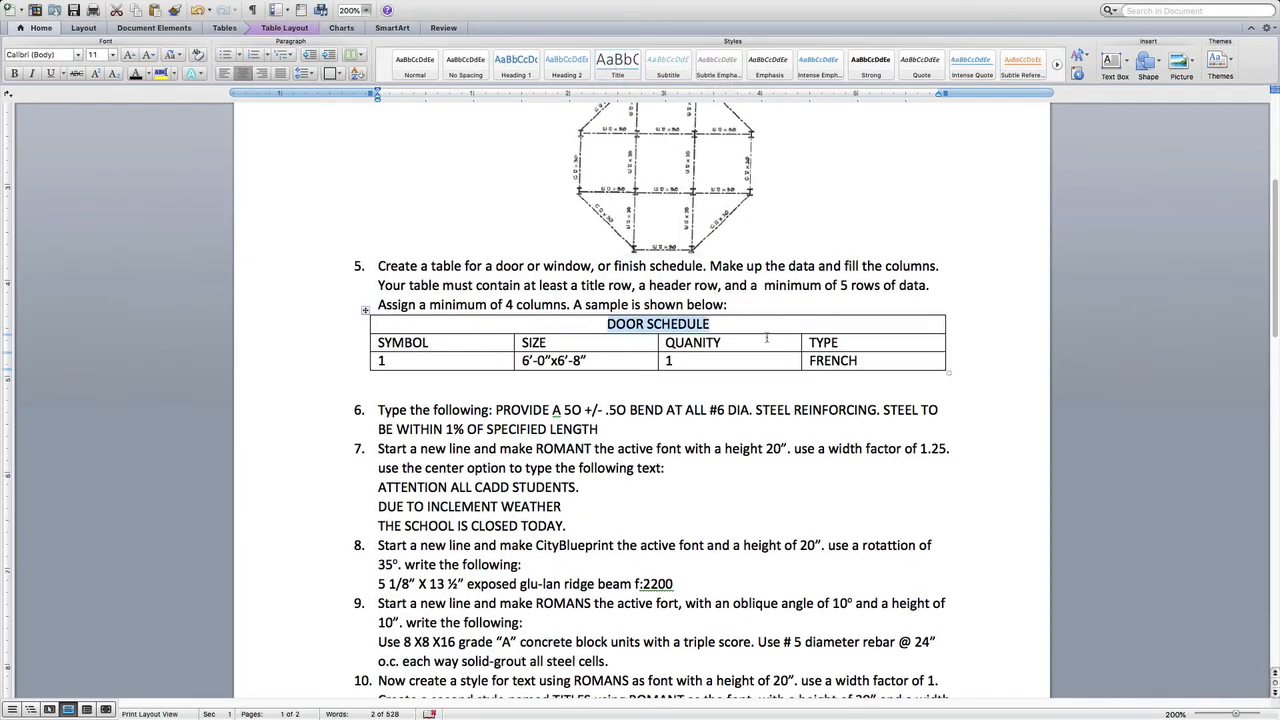
{"action": "left_click", "coordinate": [630, 347]}
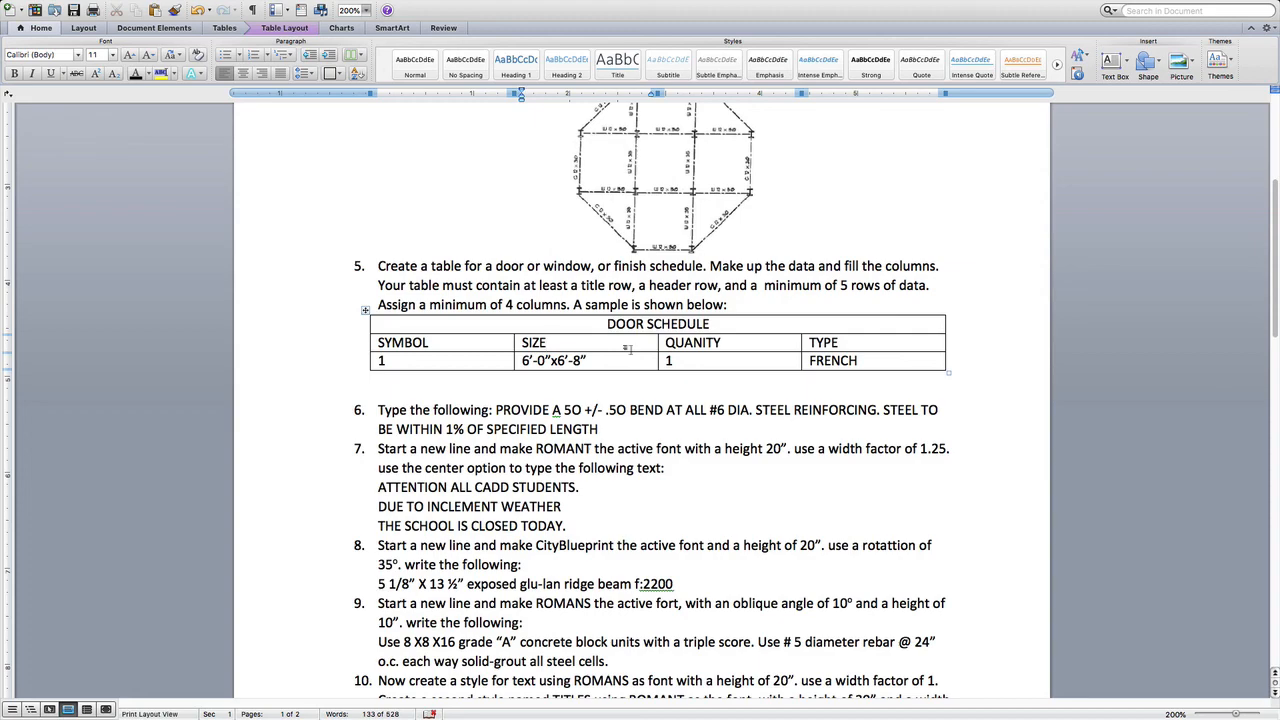
{"action": "key", "text": "ctrl+Up"}
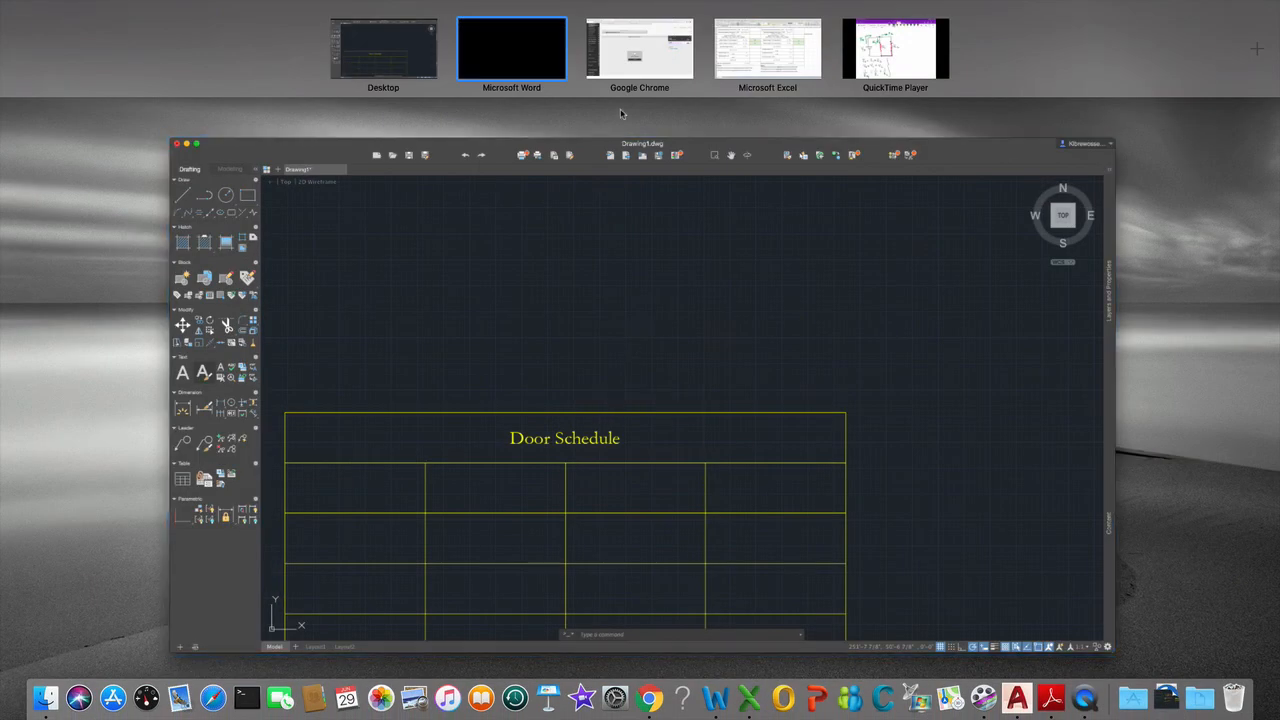
{"action": "left_click", "coordinate": [640, 68]}
{"action": "key", "text": "ctrl+Up"}
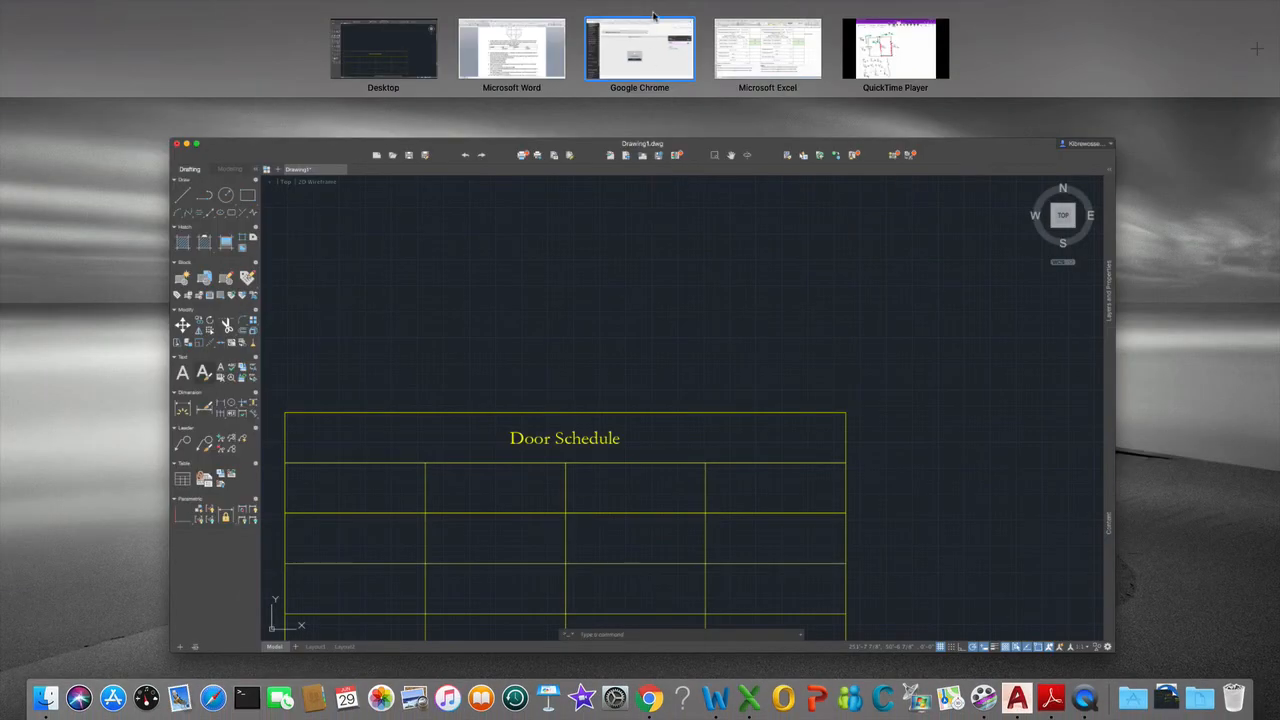
{"action": "left_click", "coordinate": [512, 55]}
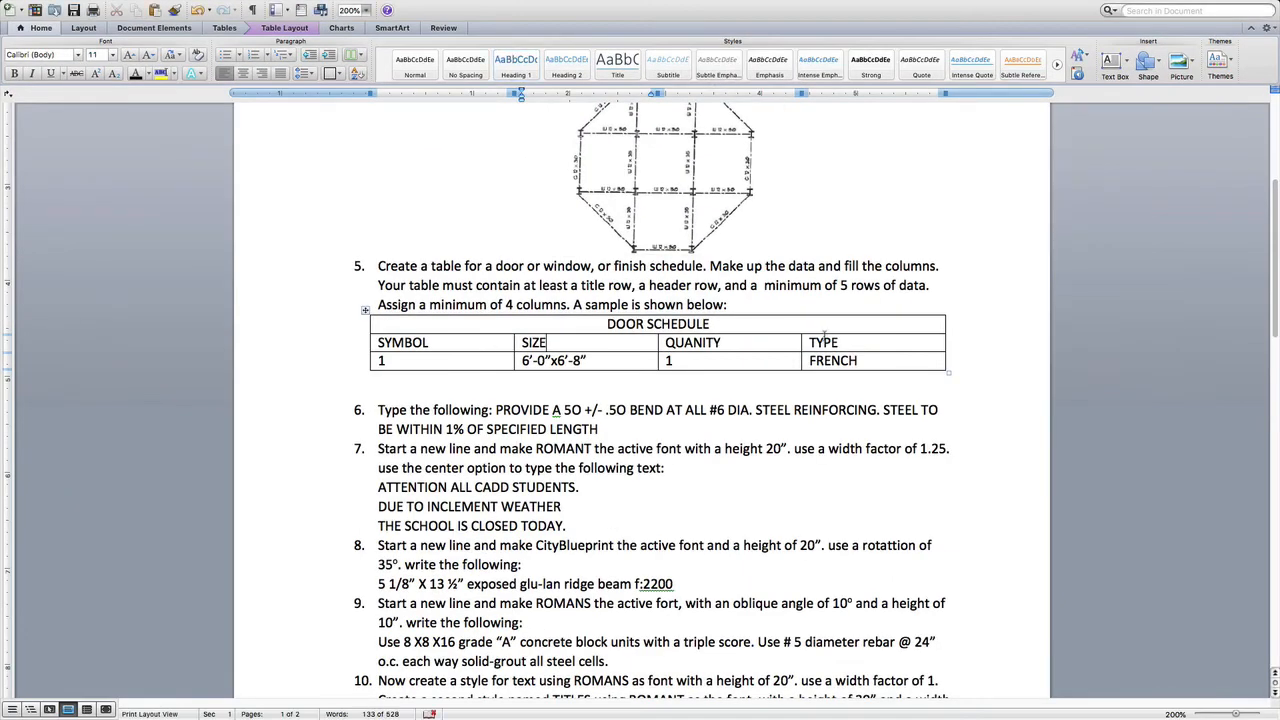
{"action": "key", "text": "ctrl+Up"}
{"action": "left_click", "coordinate": [657, 489]}
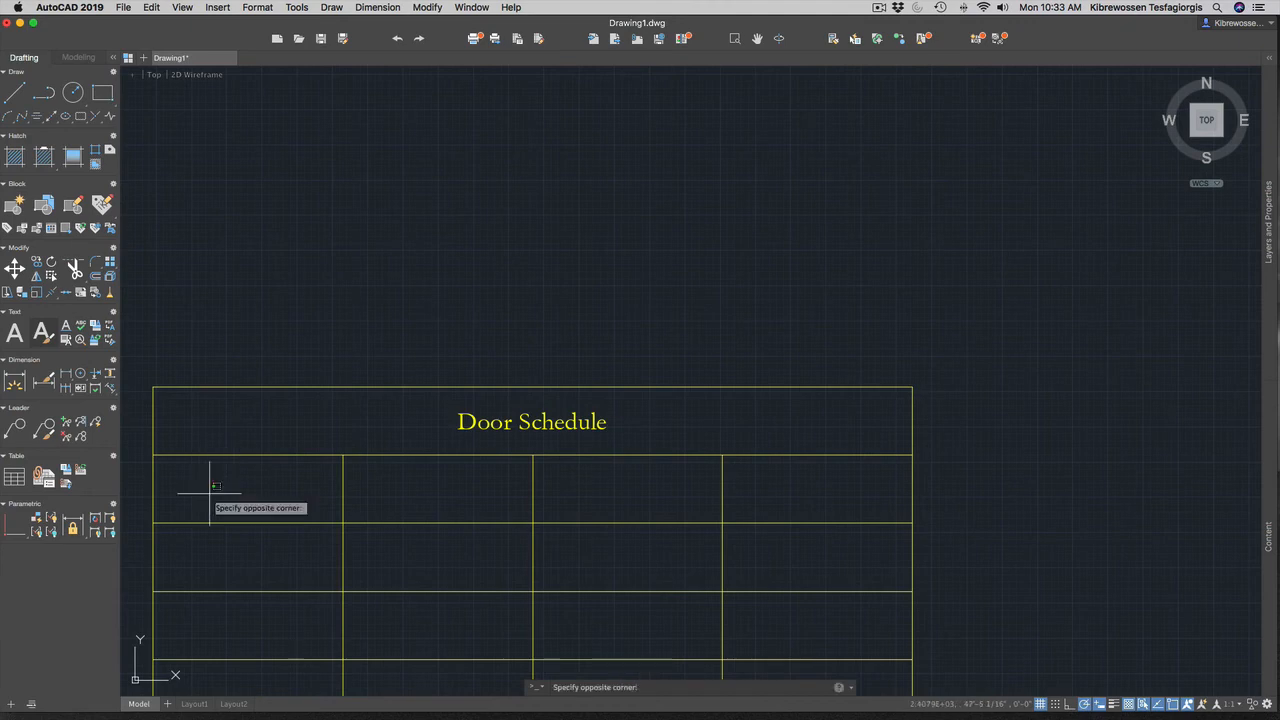
Enter "Symbol" in the first cell of the header row and save the text changes.
{"action": "left_click", "coordinate": [209, 492]}
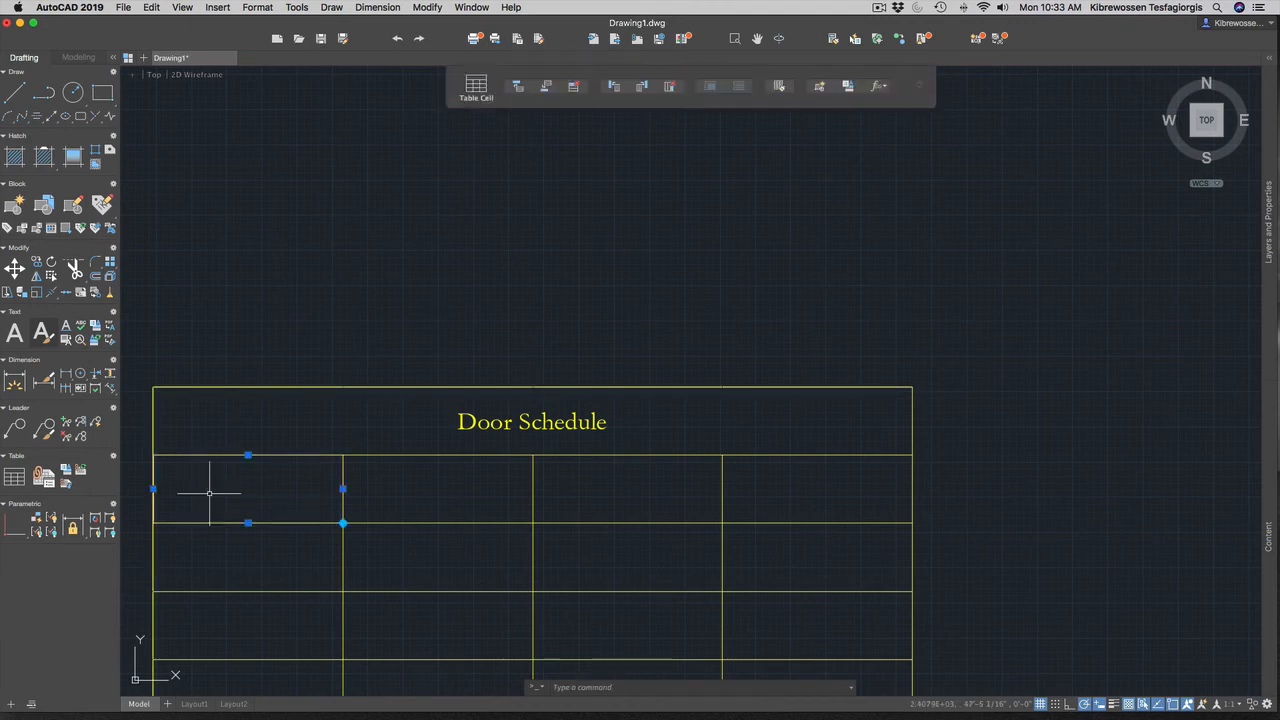
{"action": "double_click", "coordinate": [209, 492]}
{"action": "type", "text": "Symbp"}
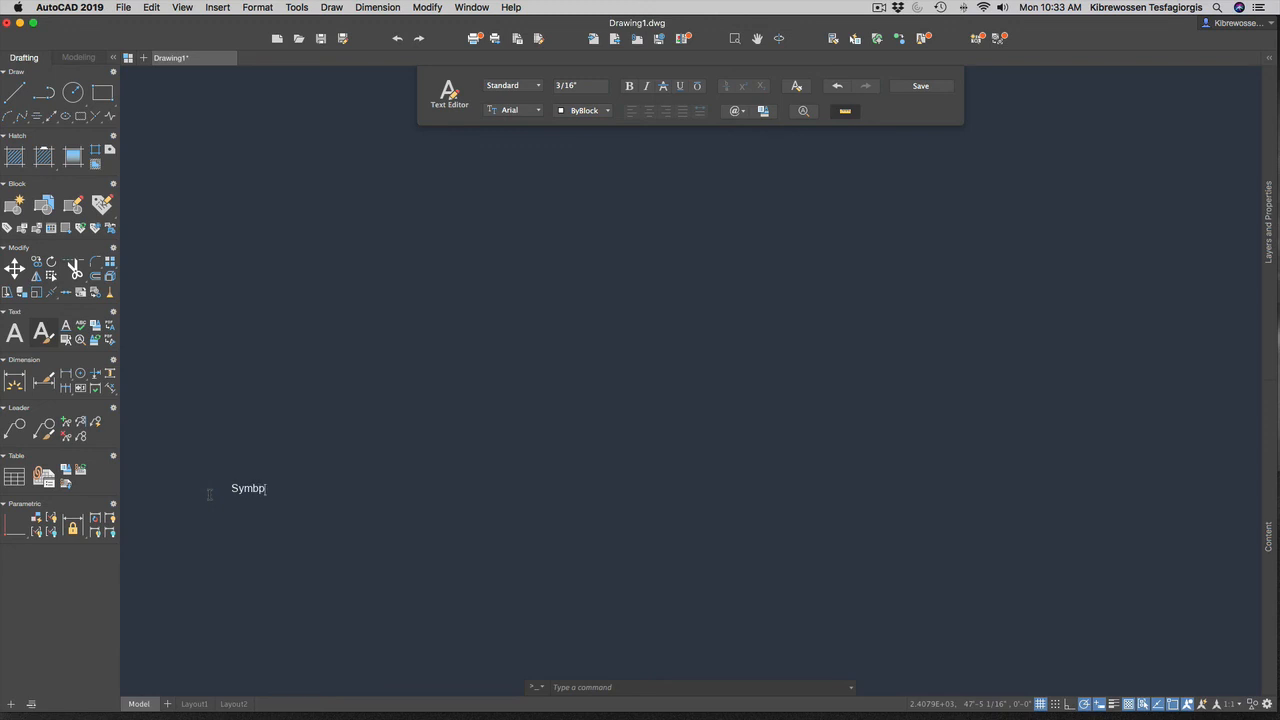
{"action": "key", "text": "BackSpace"}
{"action": "type", "text": "ol"}
{"action": "key", "text": "Escape"}
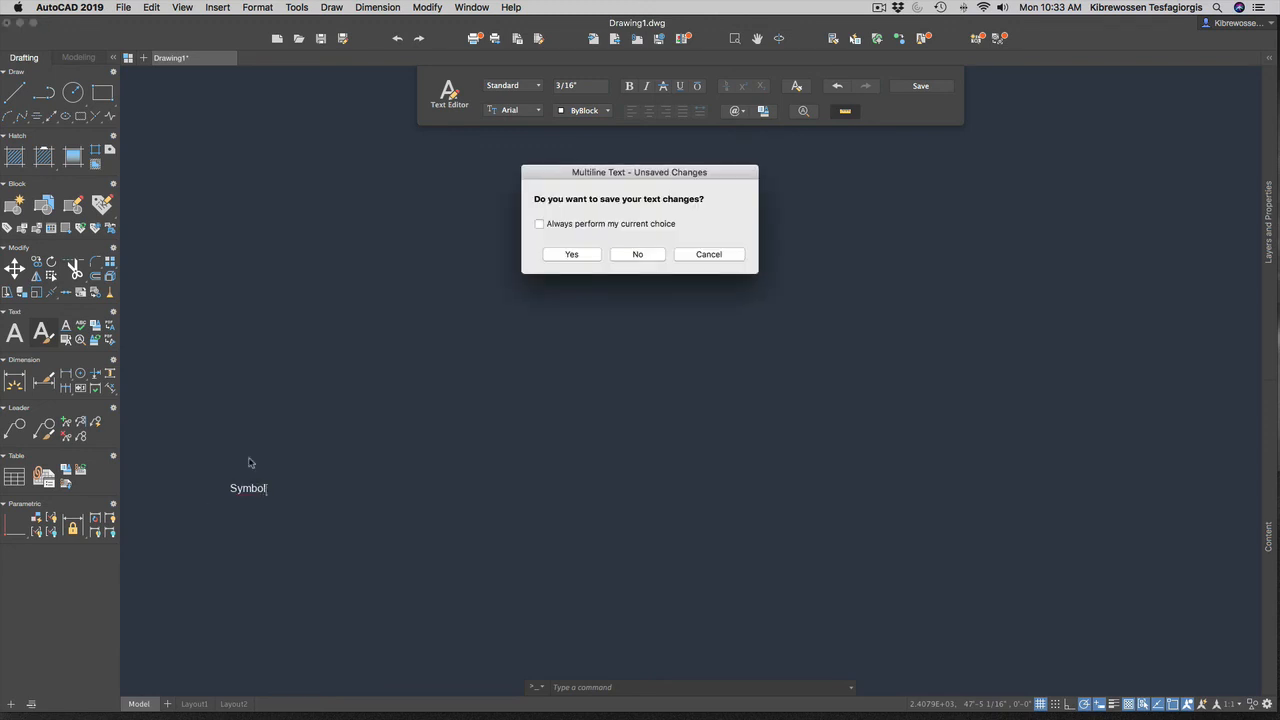
{"action": "left_click", "coordinate": [566, 252]}
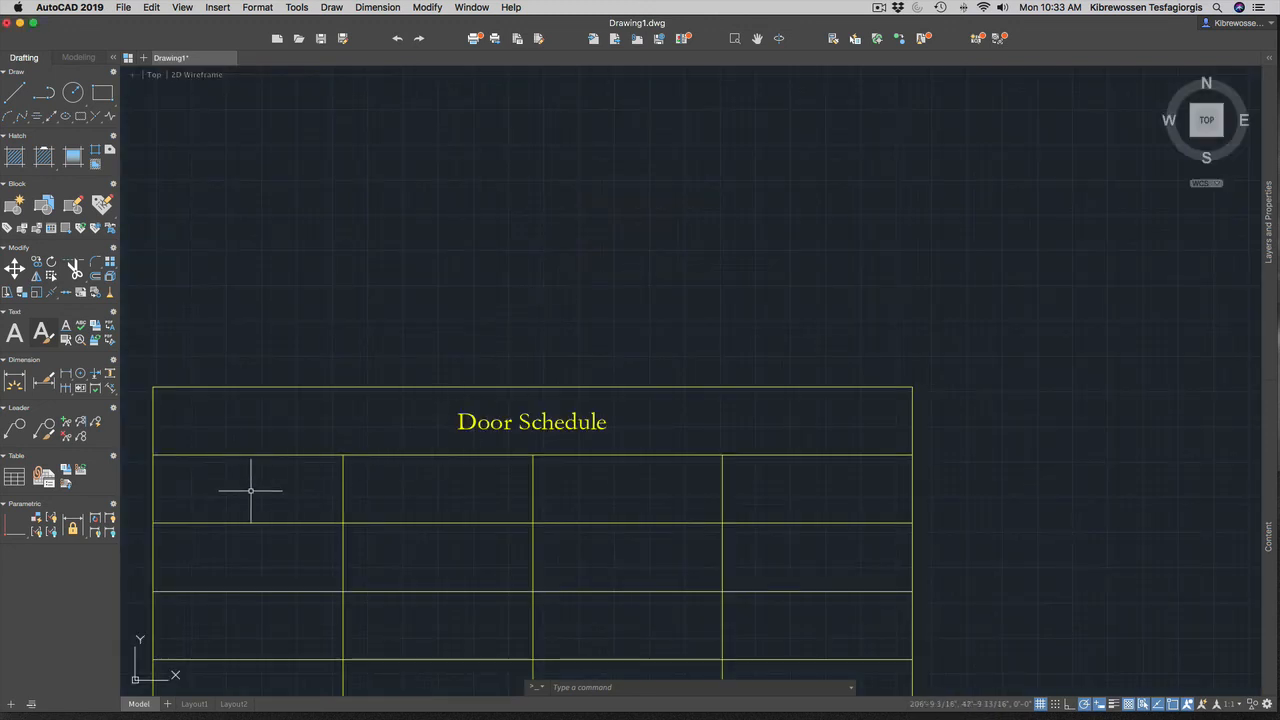
{"action": "scroll", "coordinate": [252, 489], "scroll_direction": "down", "scroll_amount": 5}
{"action": "scroll", "coordinate": [244, 493], "scroll_direction": "up", "scroll_amount": 4}
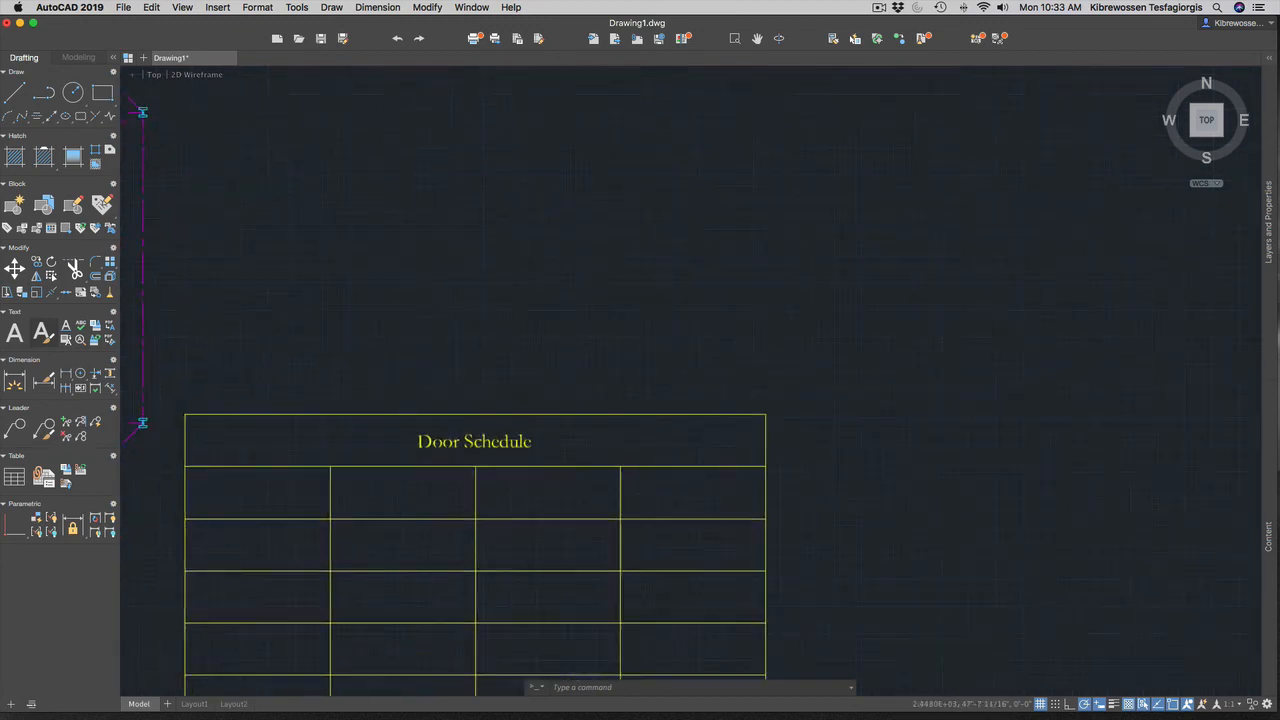
Reopen the first header cell and apply the ESC131 text style to its text.
{"action": "double_click", "coordinate": [257, 494]}
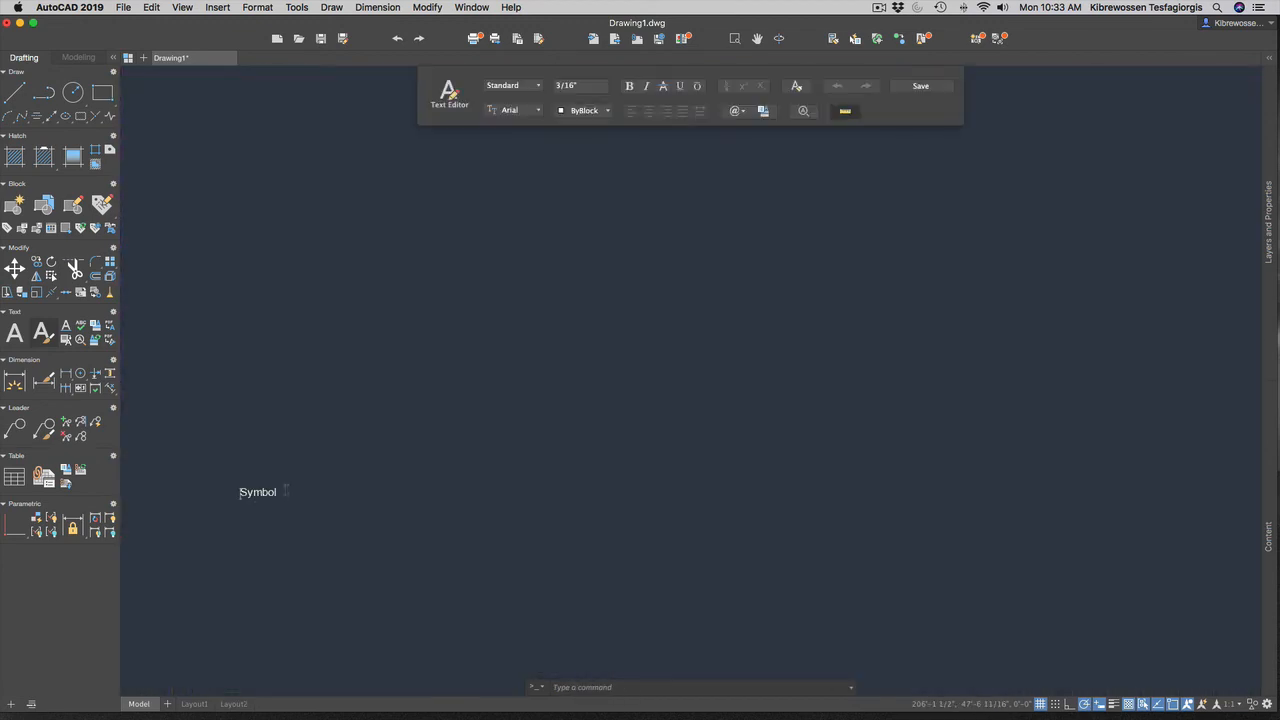
{"action": "left_click_drag", "start_coordinate": [286, 491], "coordinate": [239, 491]}
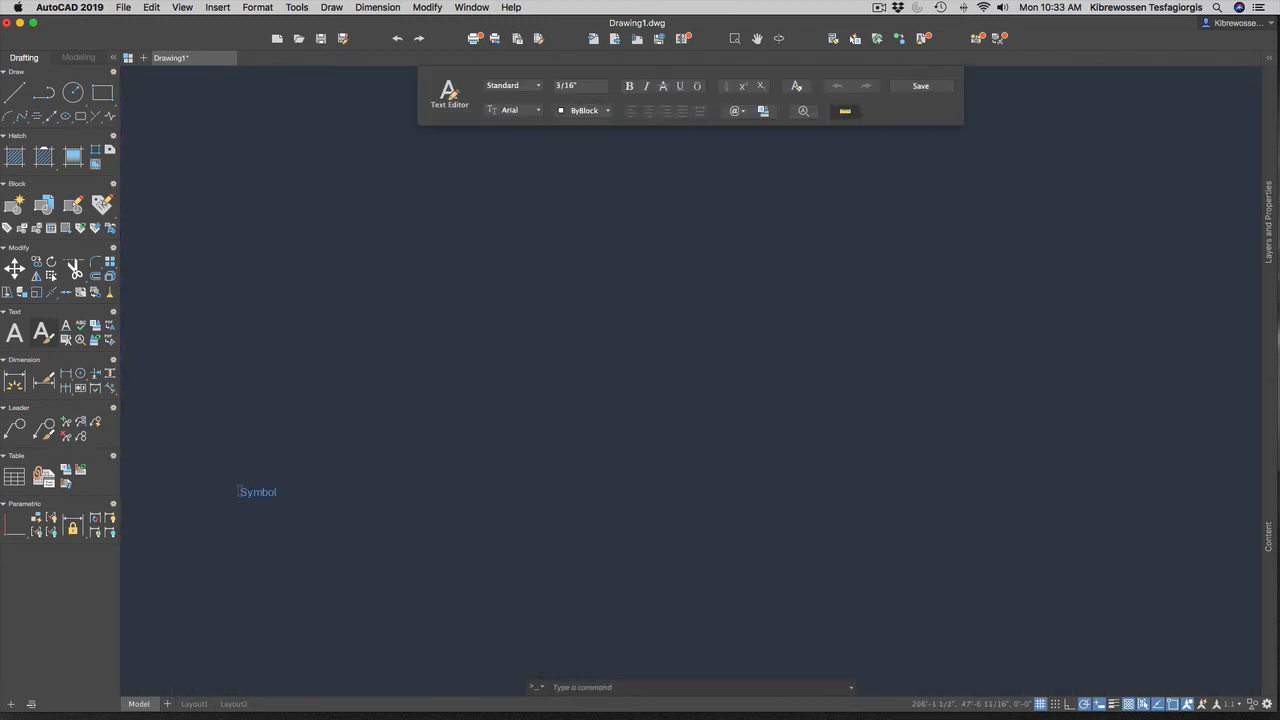
{"action": "left_click", "coordinate": [566, 87]}
{"action": "left_click", "coordinate": [520, 86]}
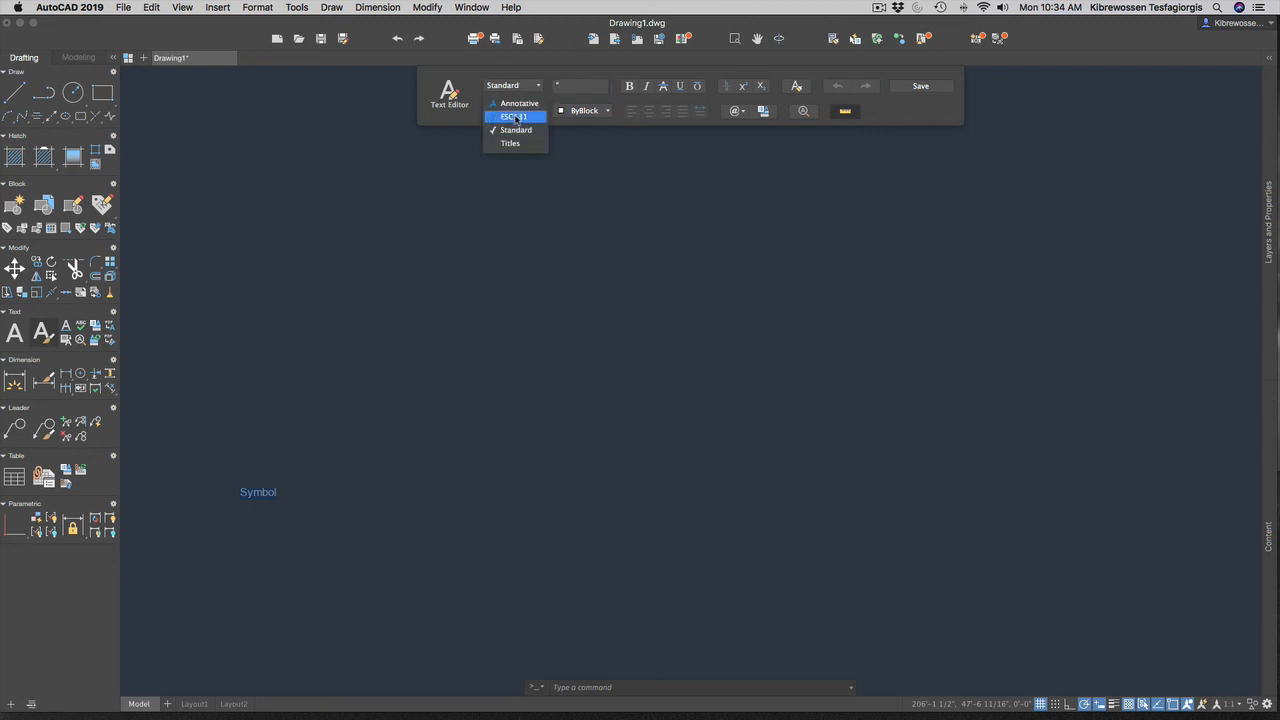
{"action": "left_click", "coordinate": [516, 118]}
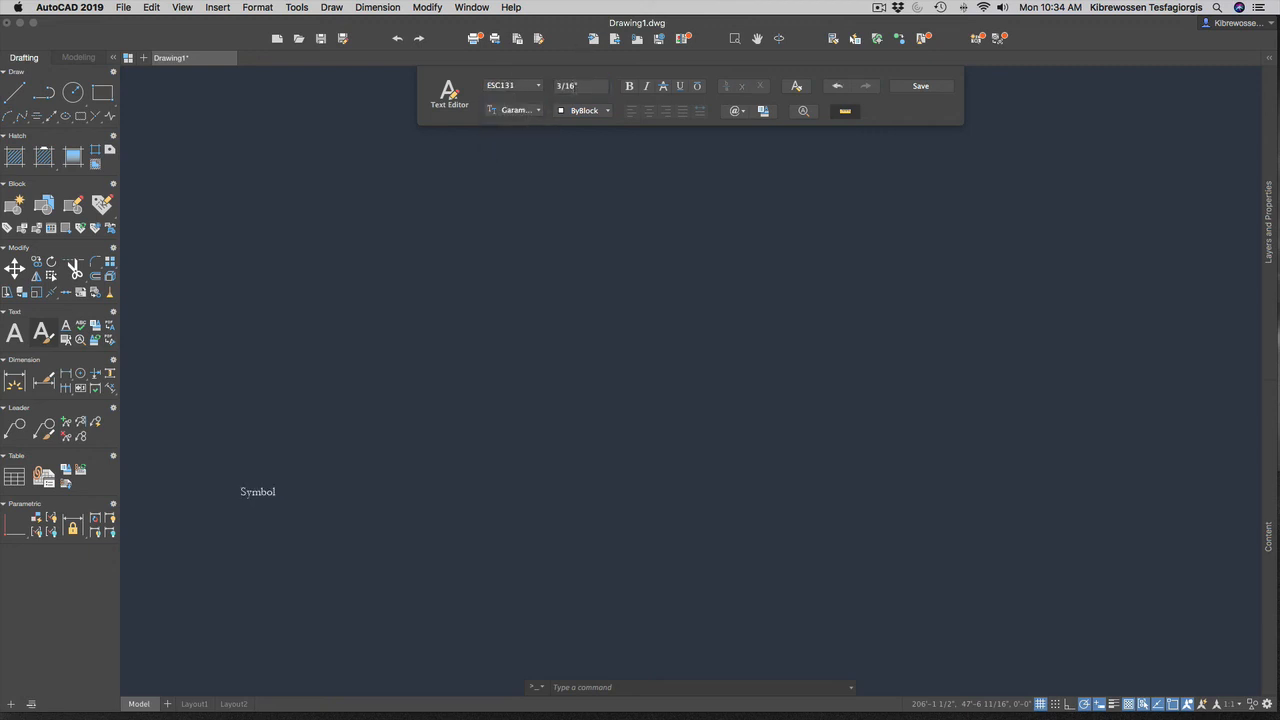
Try to set the Symbol text's height to 30 inches, and delete the existing text from the cell.
{"action": "left_click_drag", "start_coordinate": [575, 88], "coordinate": [557, 87]}
{"action": "type", "text": "30"}
{"action": "key", "text": "Return"}
{"action": "left_click", "coordinate": [474, 379]}
{"action": "left_click_drag", "start_coordinate": [276, 484], "coordinate": [237, 484]}
{"action": "key", "text": "BackSpace"}
Set the first header cell's text height to 30 inches, enter "Symbol" again, and save the text changes.
{"action": "left_click", "coordinate": [566, 85]}
{"action": "type", "text": "30"}
{"action": "key", "text": "Return"}
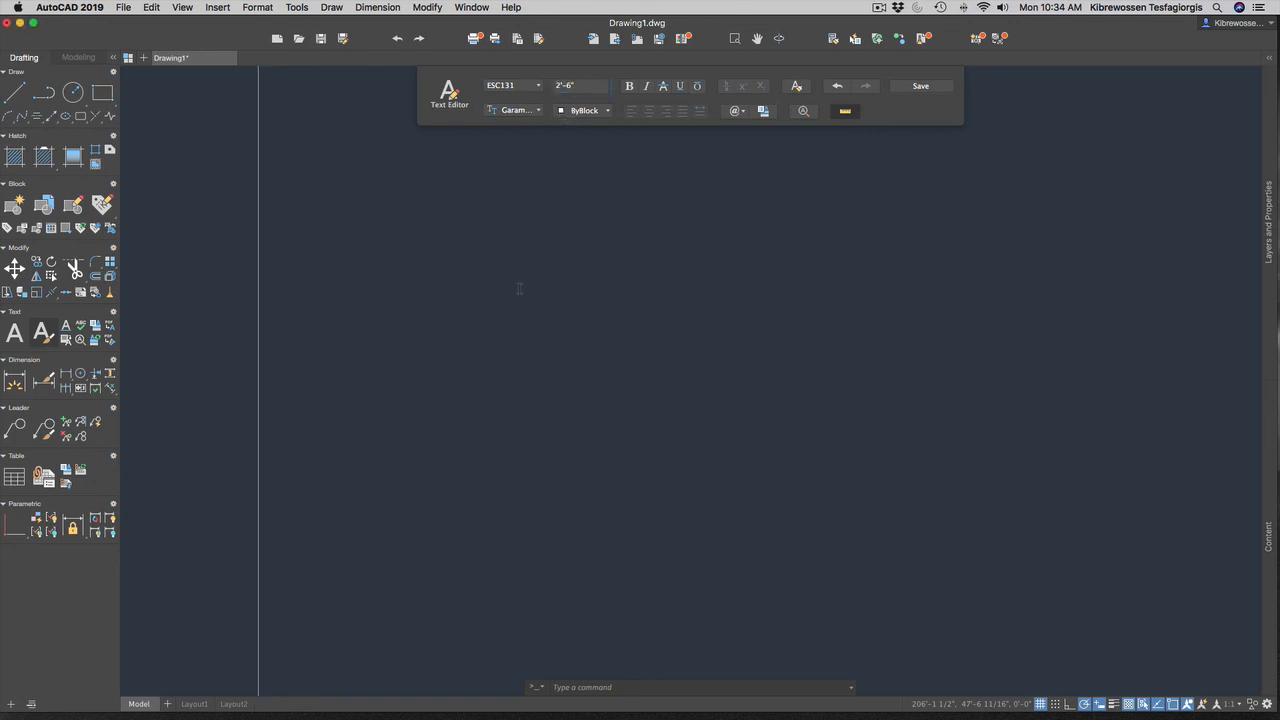
{"action": "type", "text": "T"}
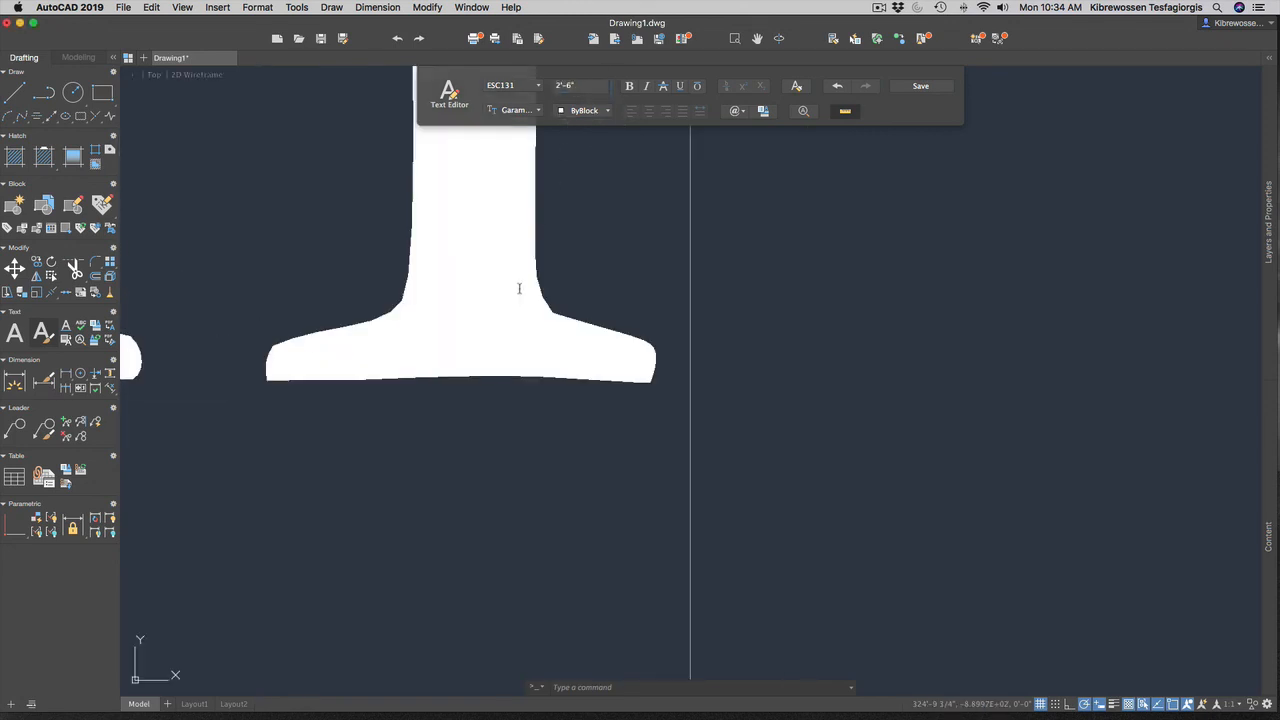
{"action": "type", "text": "ol"}
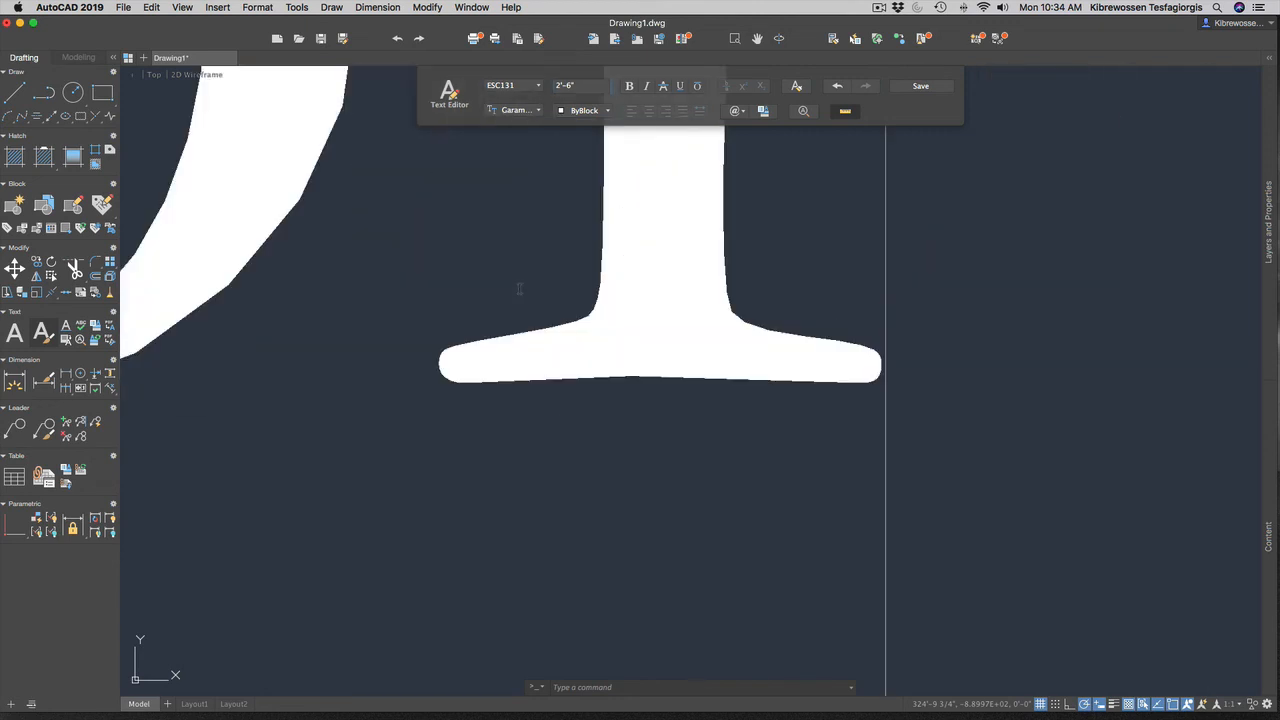
{"action": "key", "text": "Escape"}
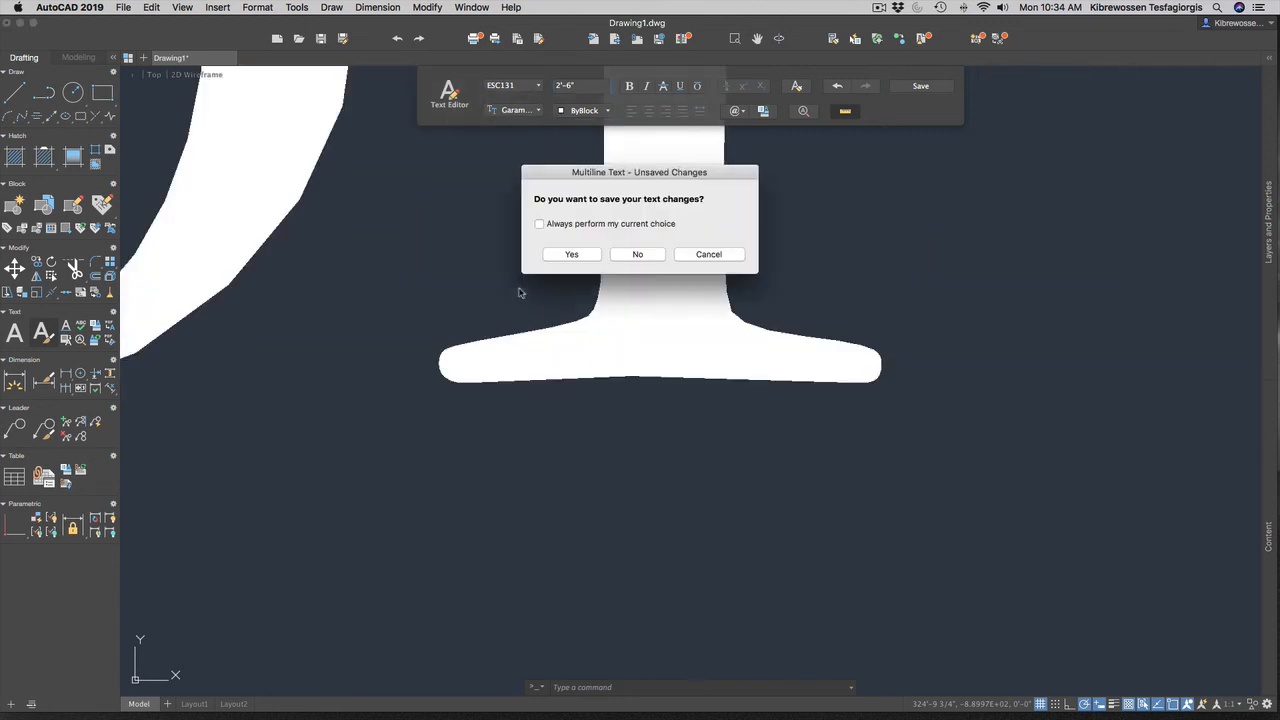
{"action": "left_click", "coordinate": [578, 258]}
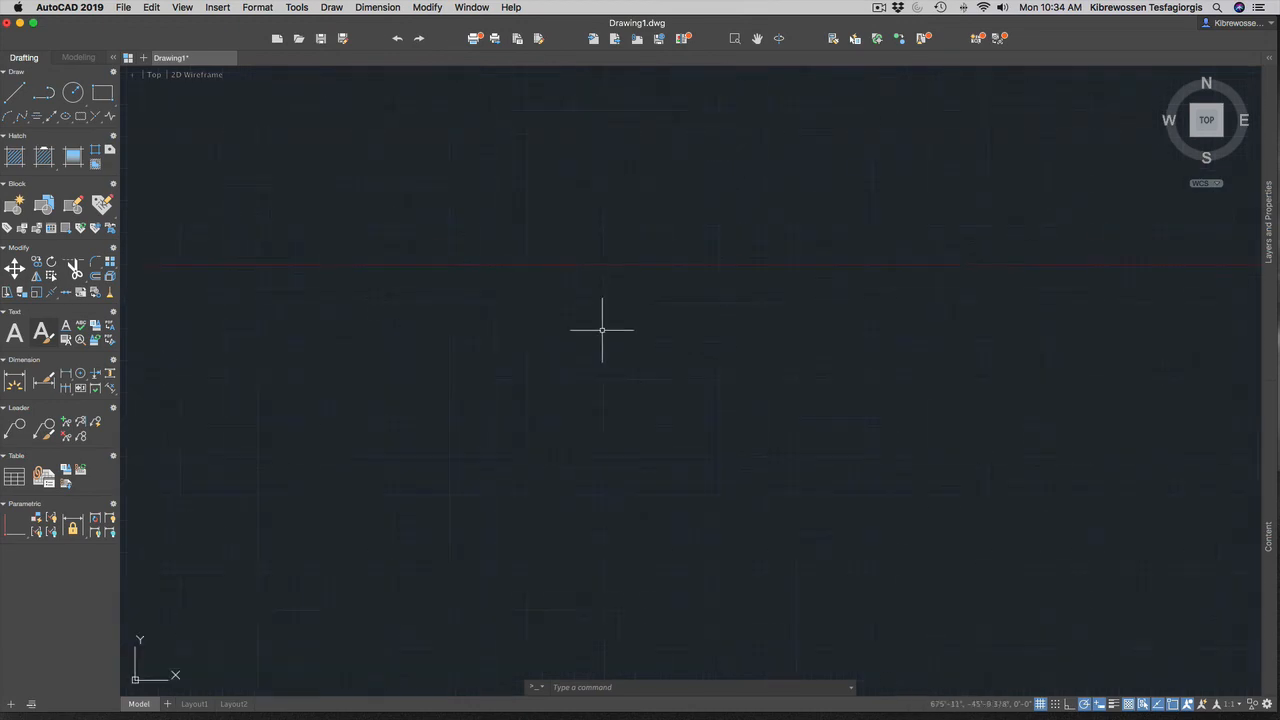
{"action": "scroll", "coordinate": [150, 225], "scroll_direction": "up", "scroll_amount": 6}
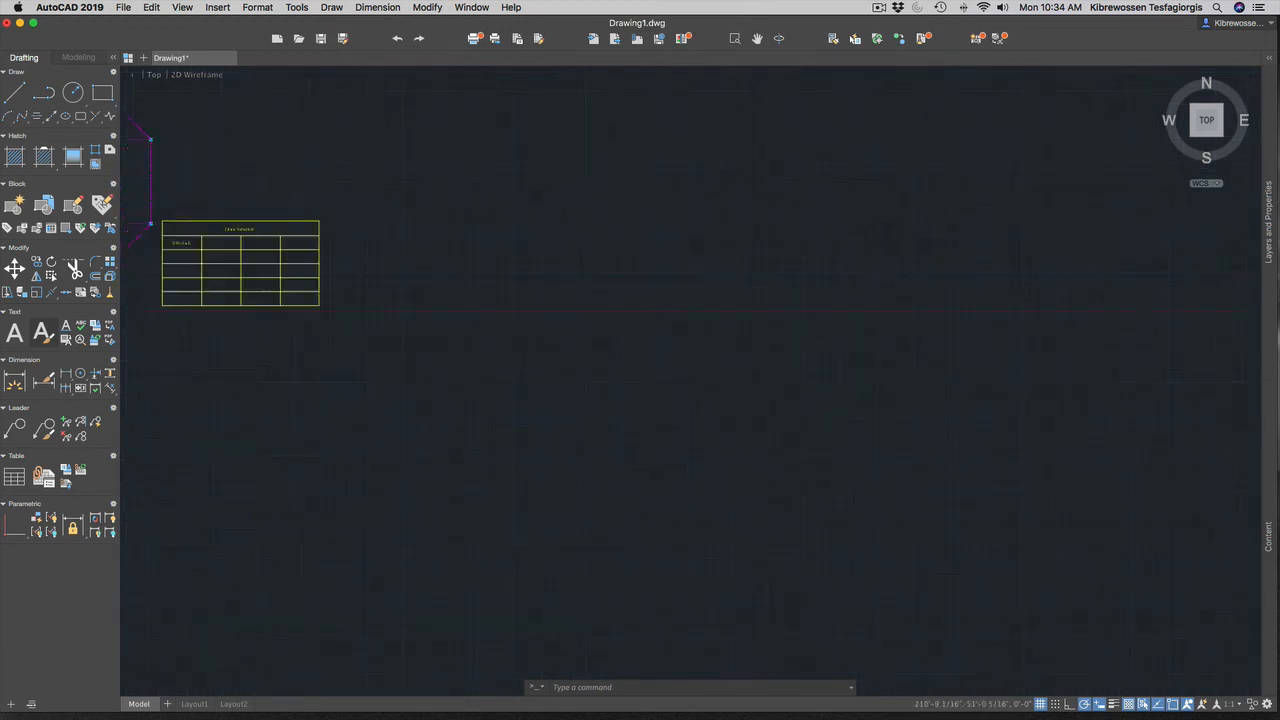
{"action": "scroll", "coordinate": [175, 250], "scroll_direction": "down", "scroll_amount": 3}
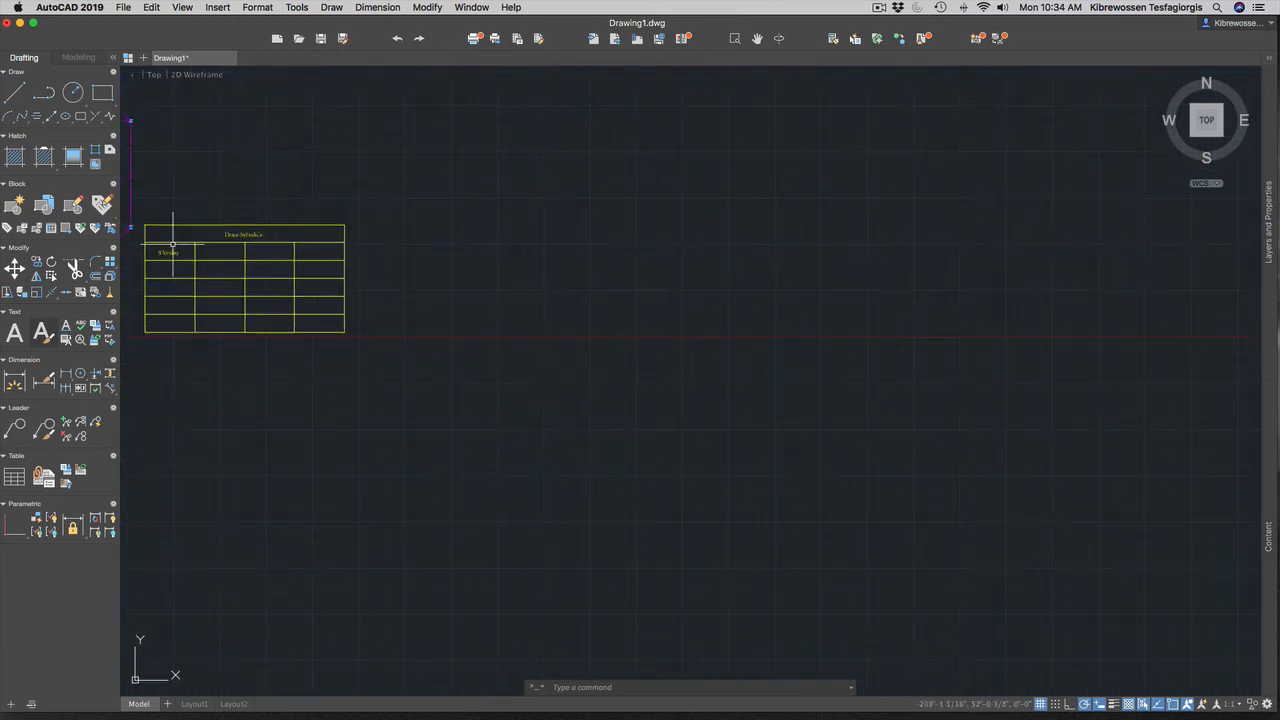
Open the empty header cell beside SYmbol for editing and check the sample door schedule in the Word document for its heading.
{"action": "left_click", "coordinate": [220, 257]}
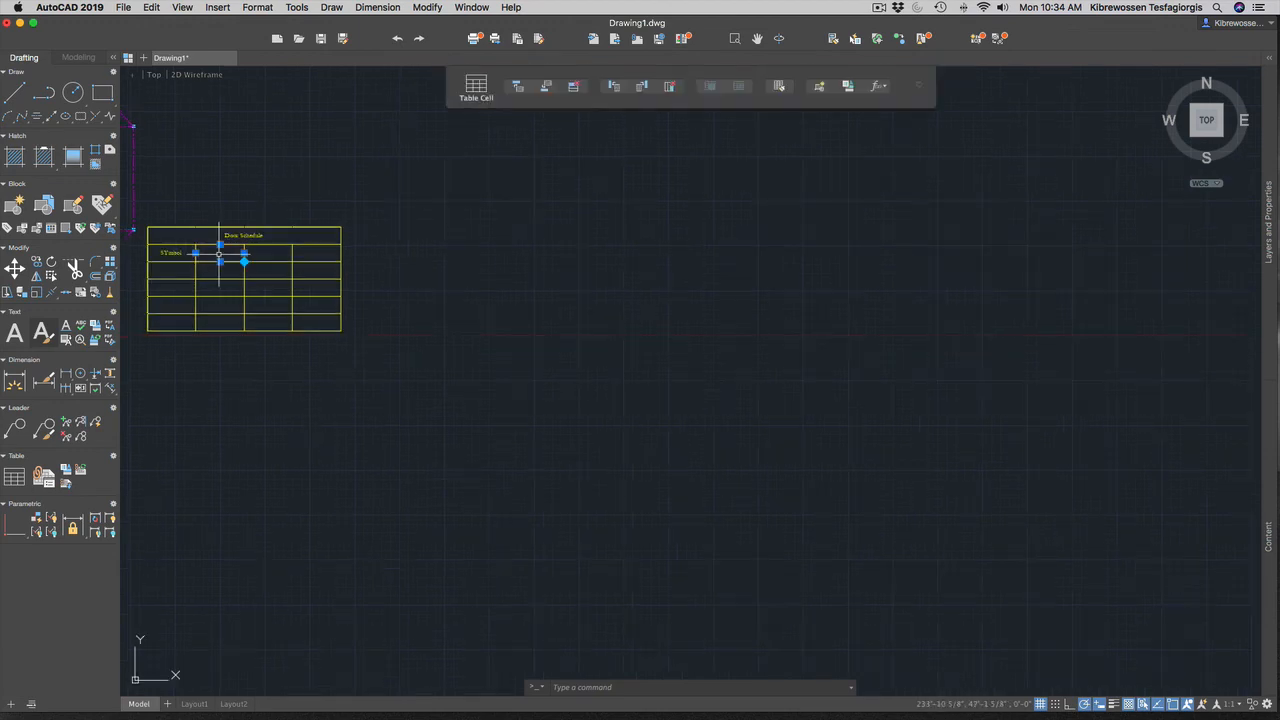
{"action": "double_click", "coordinate": [220, 253]}
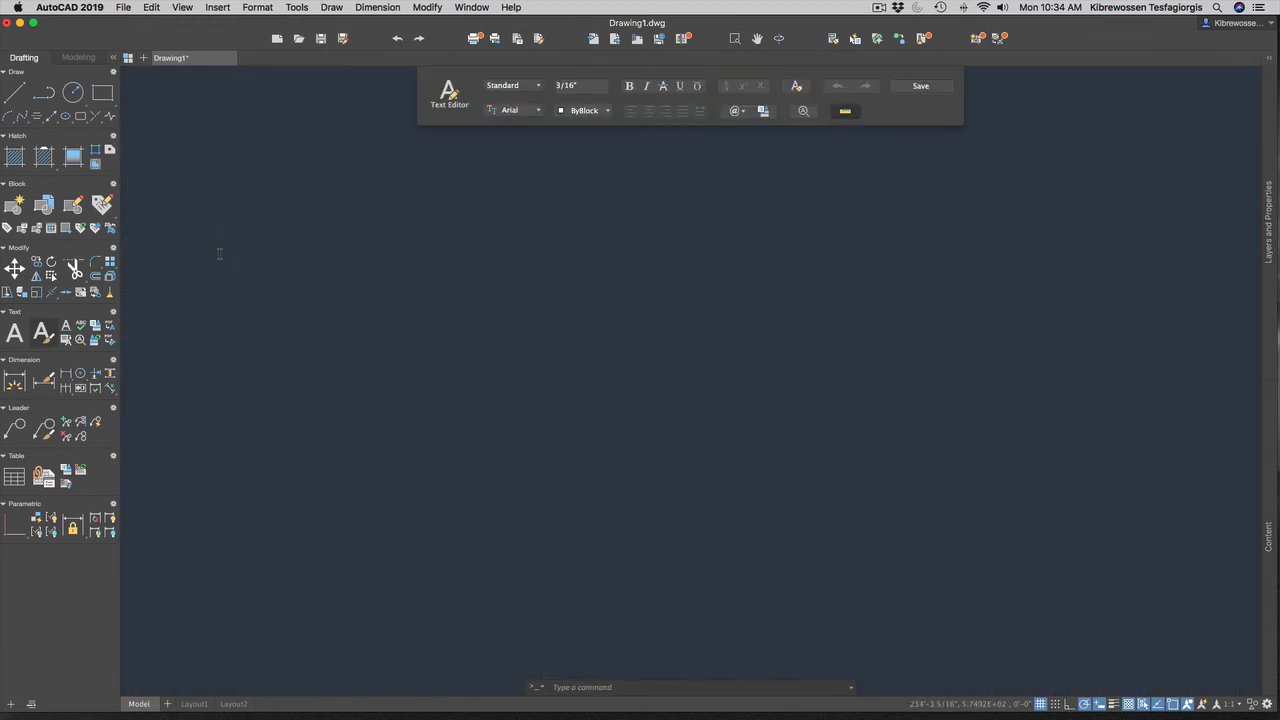
{"action": "key", "text": "ctrl+Up"}
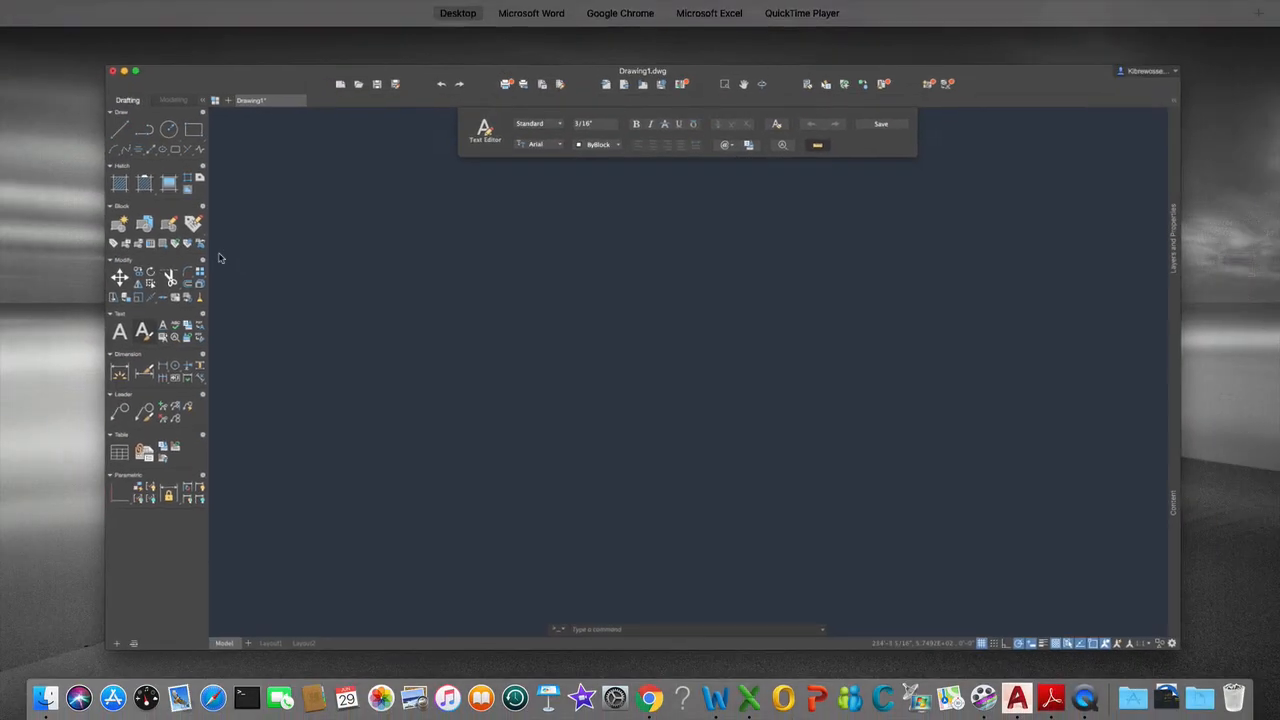
{"action": "left_click", "coordinate": [527, 36]}
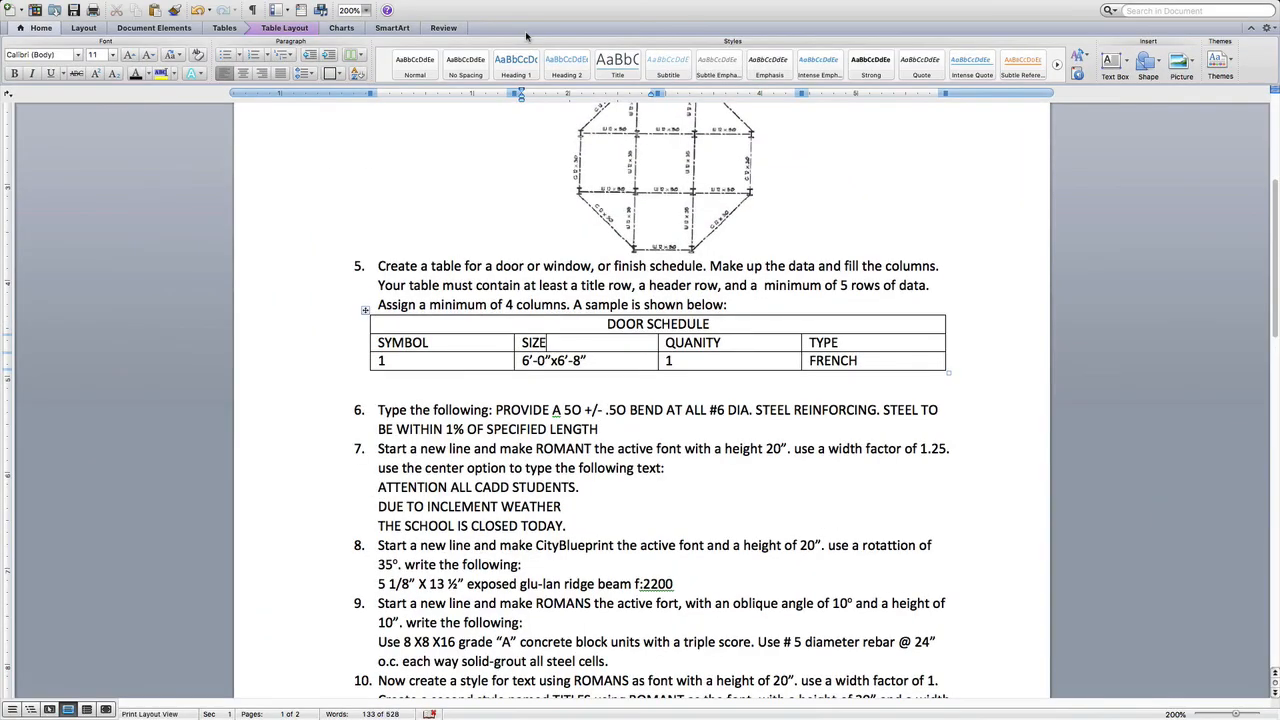
{"action": "key", "text": "ctrl+Up"}
{"action": "left_click", "coordinate": [694, 385]}
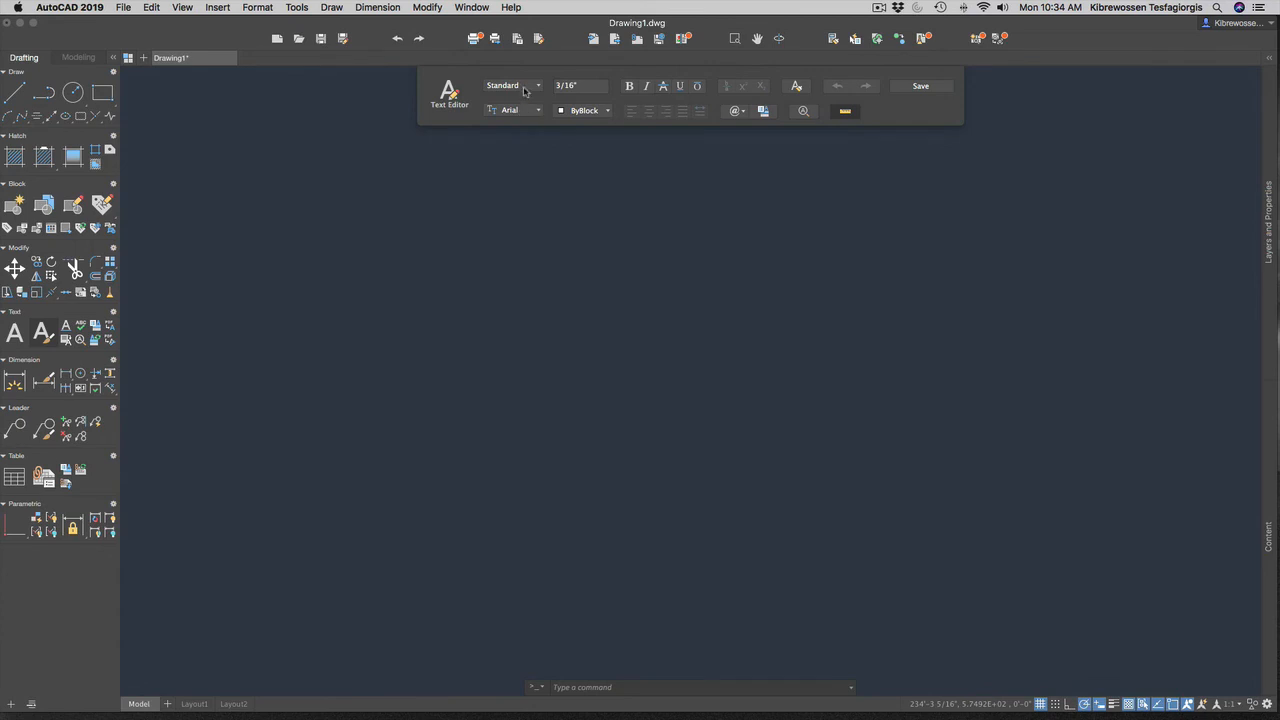
Format the cell's text with style ESC131, a height of 30 and the ByLayer colour.
{"action": "left_click", "coordinate": [526, 86]}
{"action": "left_click", "coordinate": [519, 117]}
{"action": "left_click", "coordinate": [568, 86]}
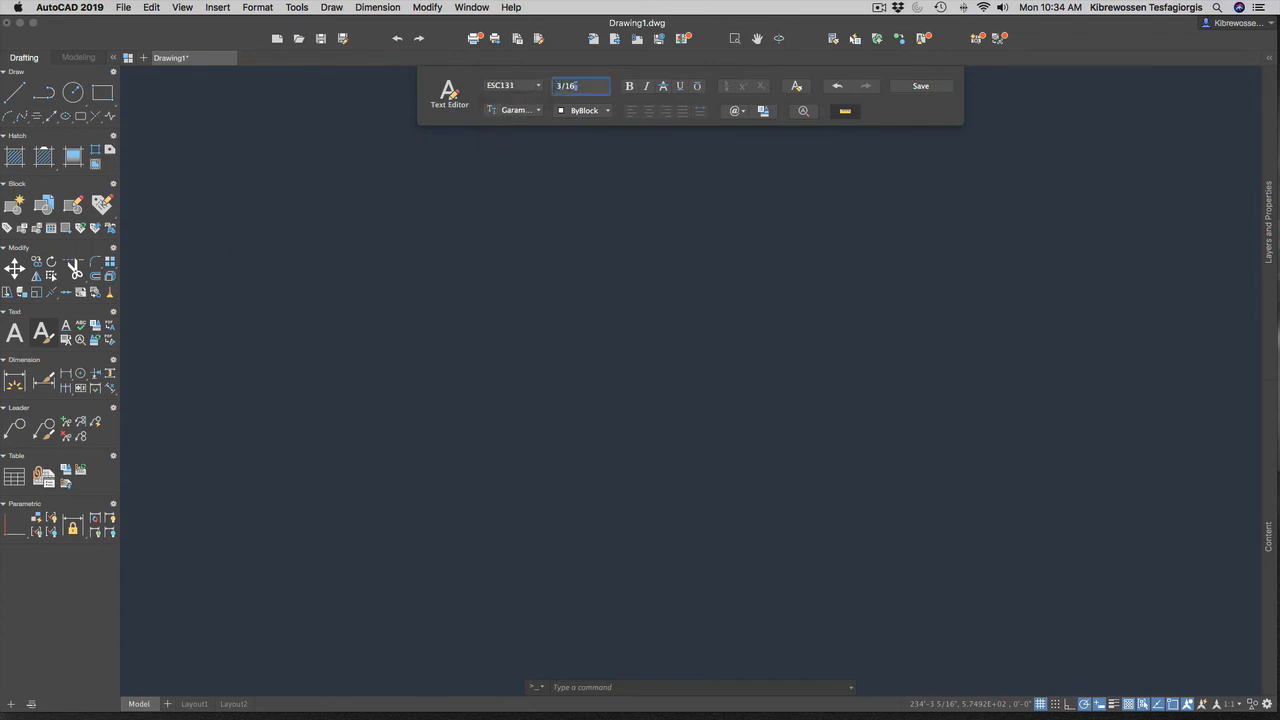
{"action": "type", "text": "30"}
{"action": "key", "text": "Return"}
{"action": "left_click", "coordinate": [591, 112]}
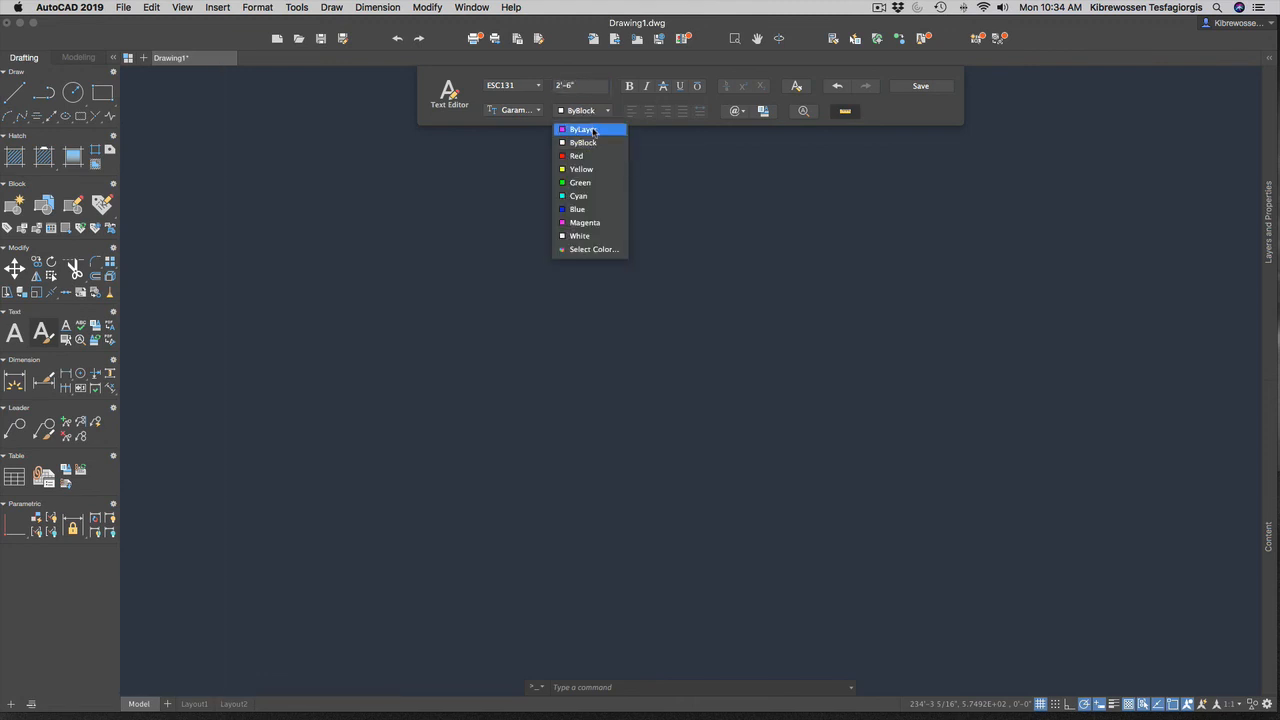
{"action": "left_click", "coordinate": [590, 129]}
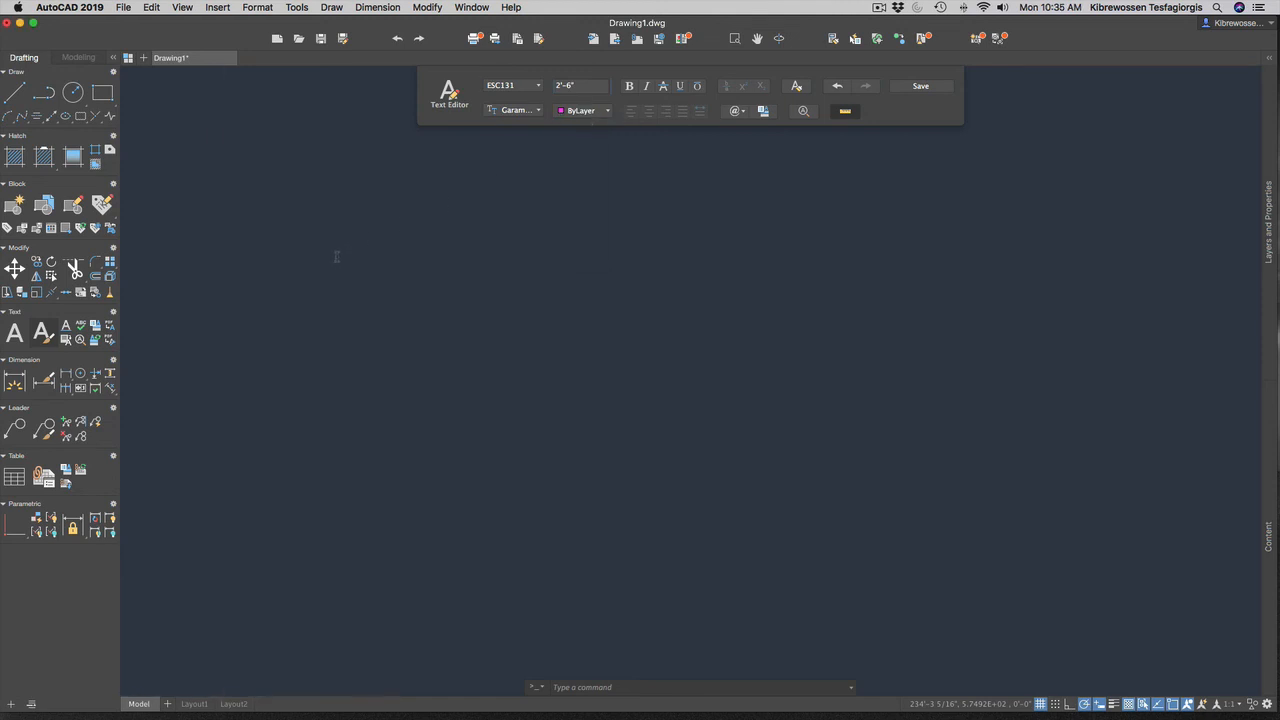
Enter "Size" as the second column heading of the door schedule table and save the text.
{"action": "type", "text": "Size"}
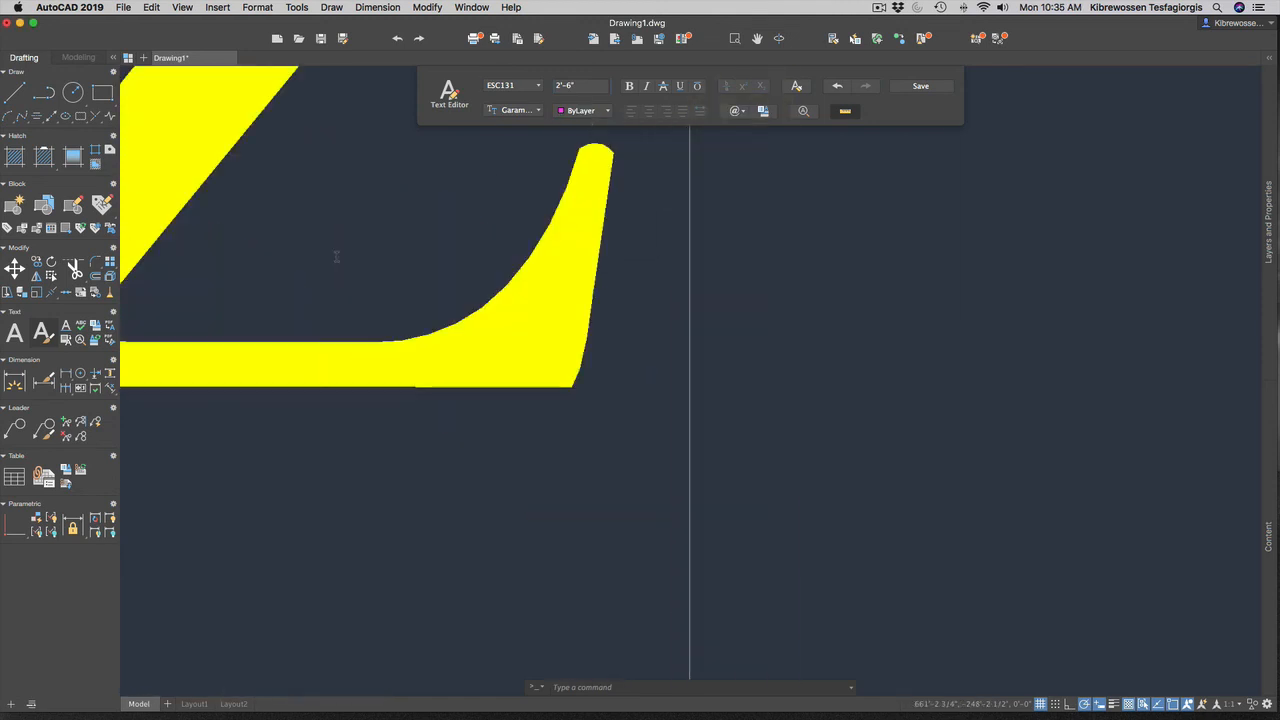
{"action": "key", "text": "Escape"}
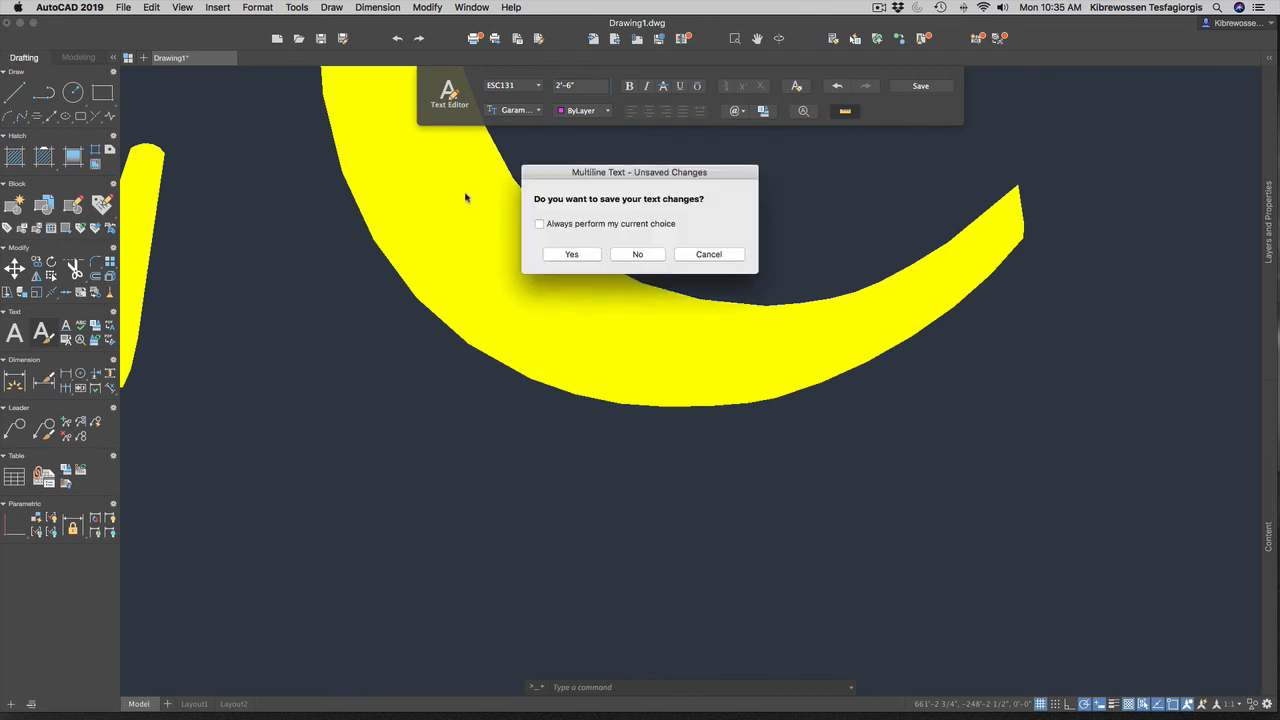
{"action": "left_click", "coordinate": [572, 254]}
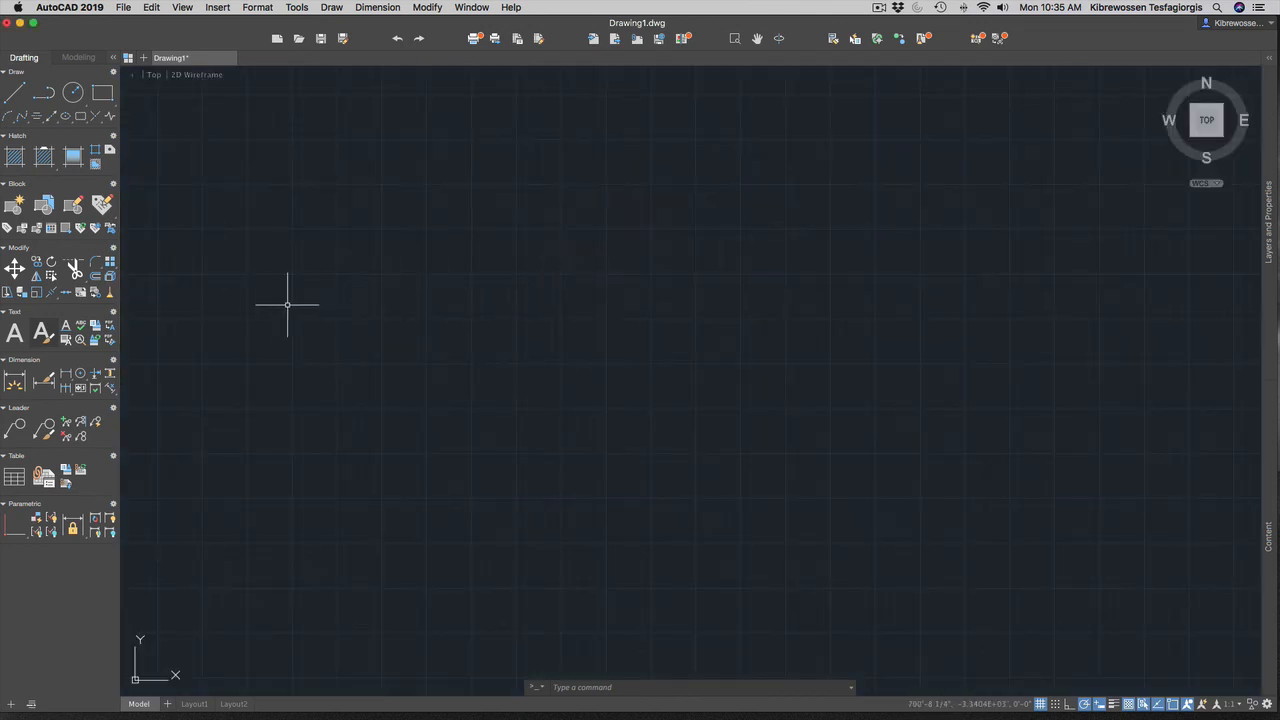
{"action": "scroll", "coordinate": [170, 240], "scroll_direction": "up", "scroll_amount": 10}
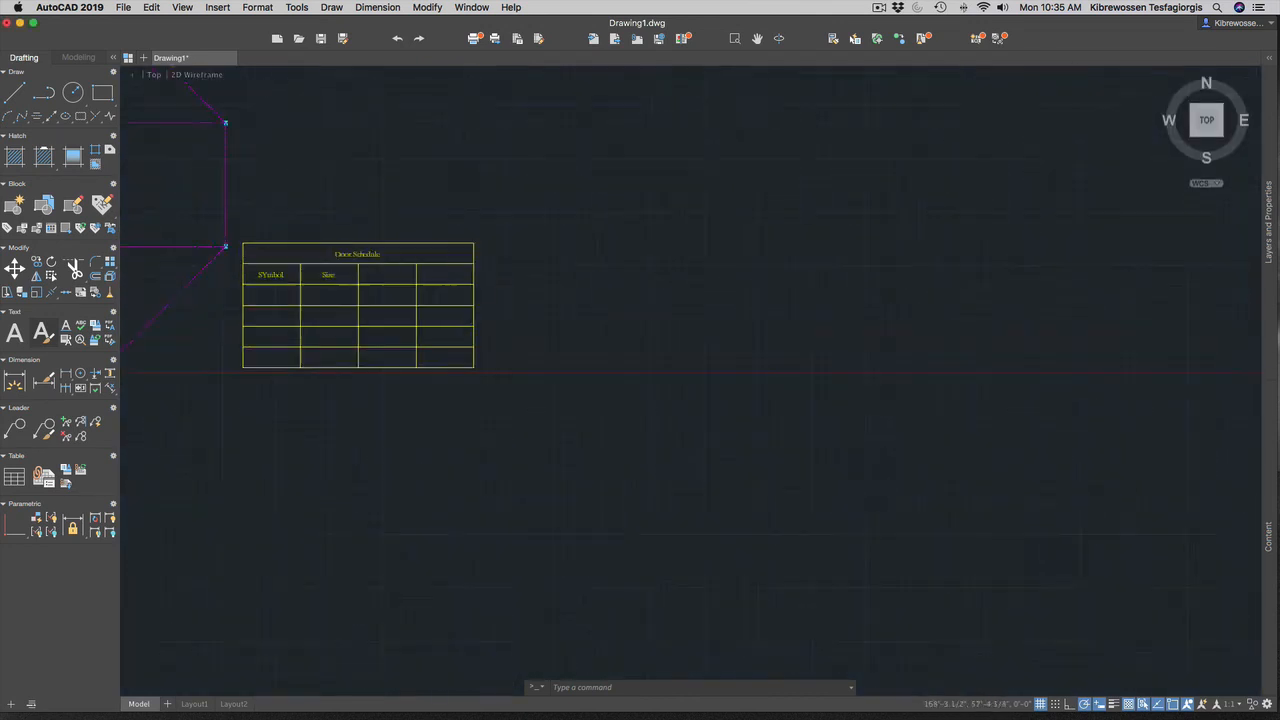
{"action": "scroll", "coordinate": [331, 295], "scroll_direction": "up", "scroll_amount": 2}
{"action": "scroll", "coordinate": [440, 300], "scroll_direction": "down", "scroll_amount": 3}
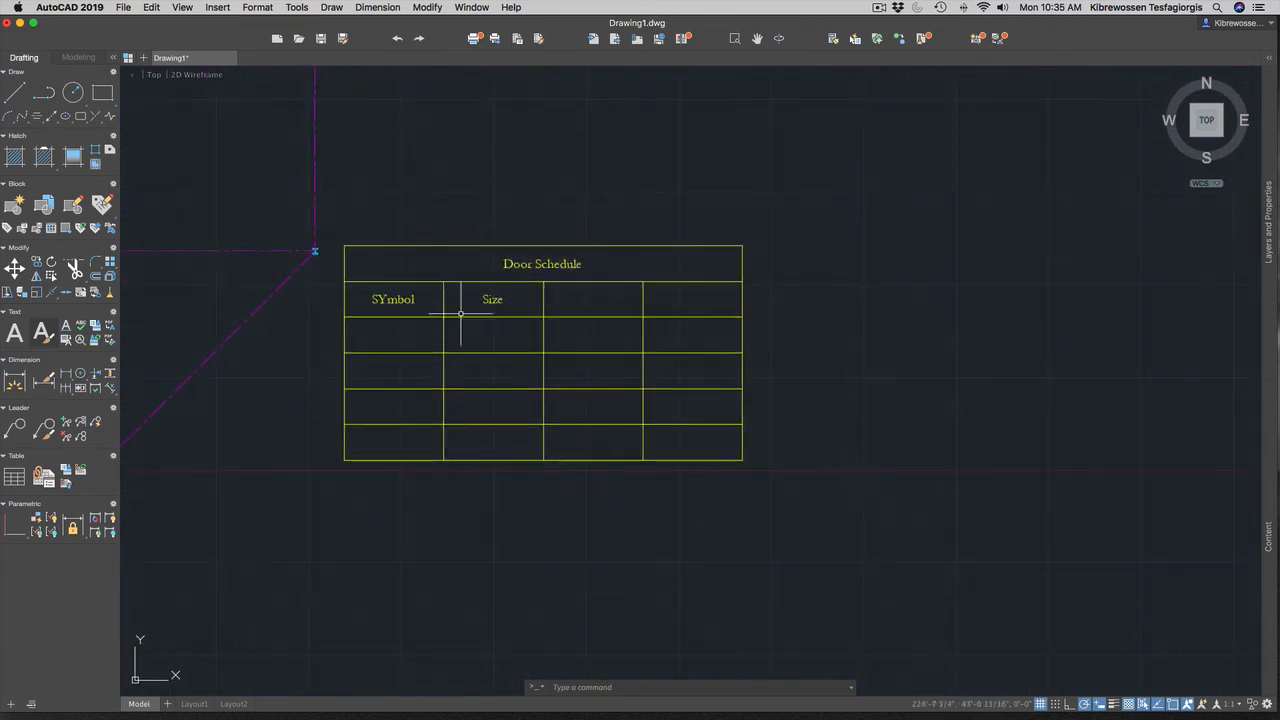
Assign the whole Door Schedule table to the A-TABL layer.
{"action": "left_click", "coordinate": [540, 262]}
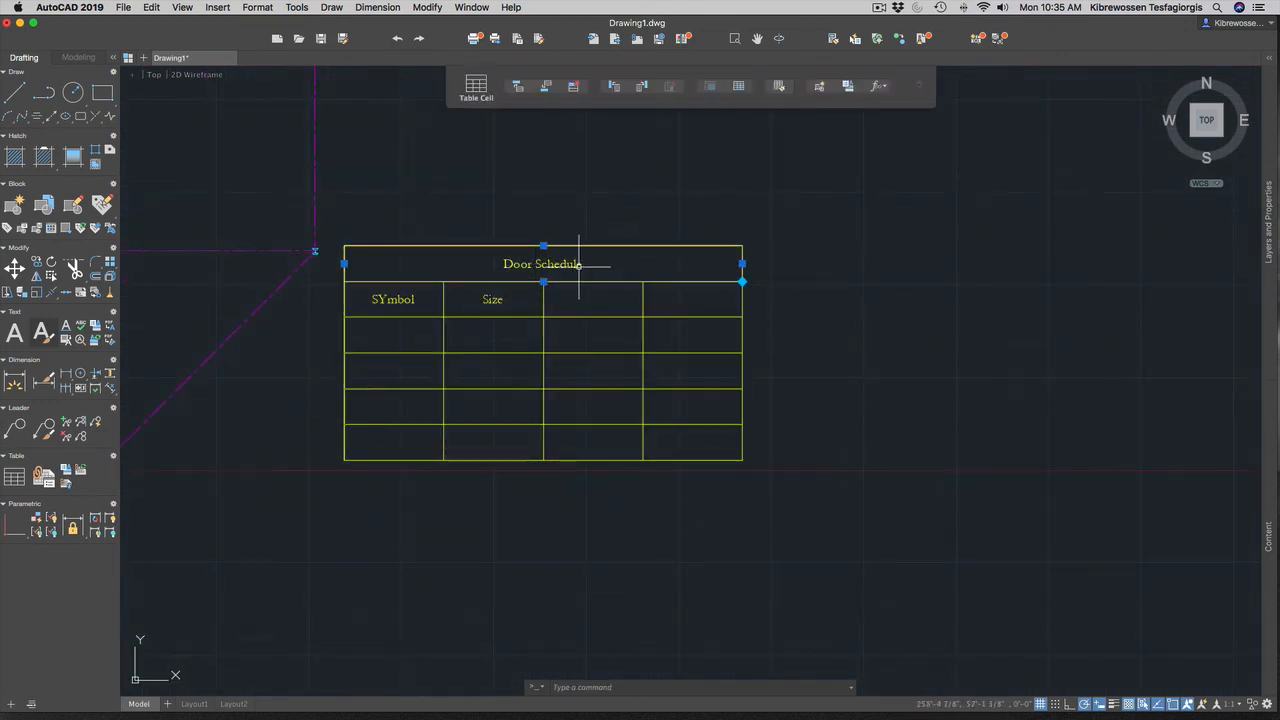
{"action": "left_click", "coordinate": [1272, 228]}
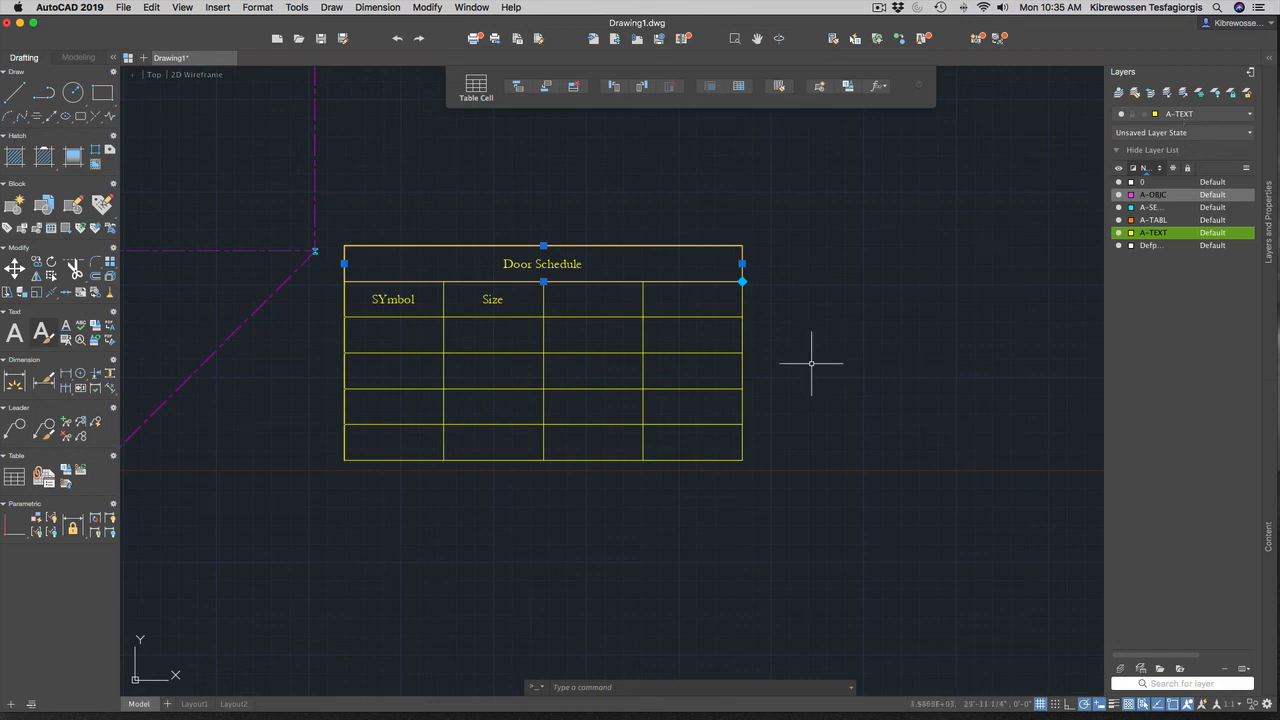
{"action": "left_click", "coordinate": [740, 421]}
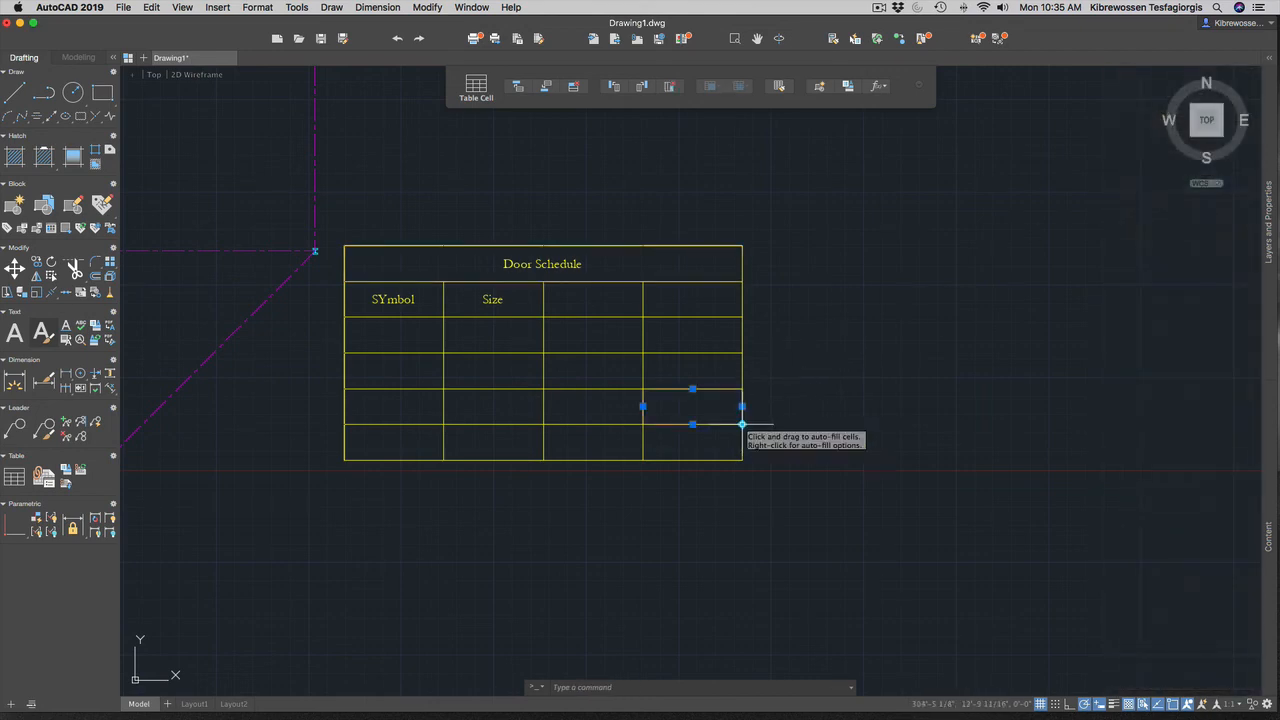
{"action": "key", "text": "Escape"}
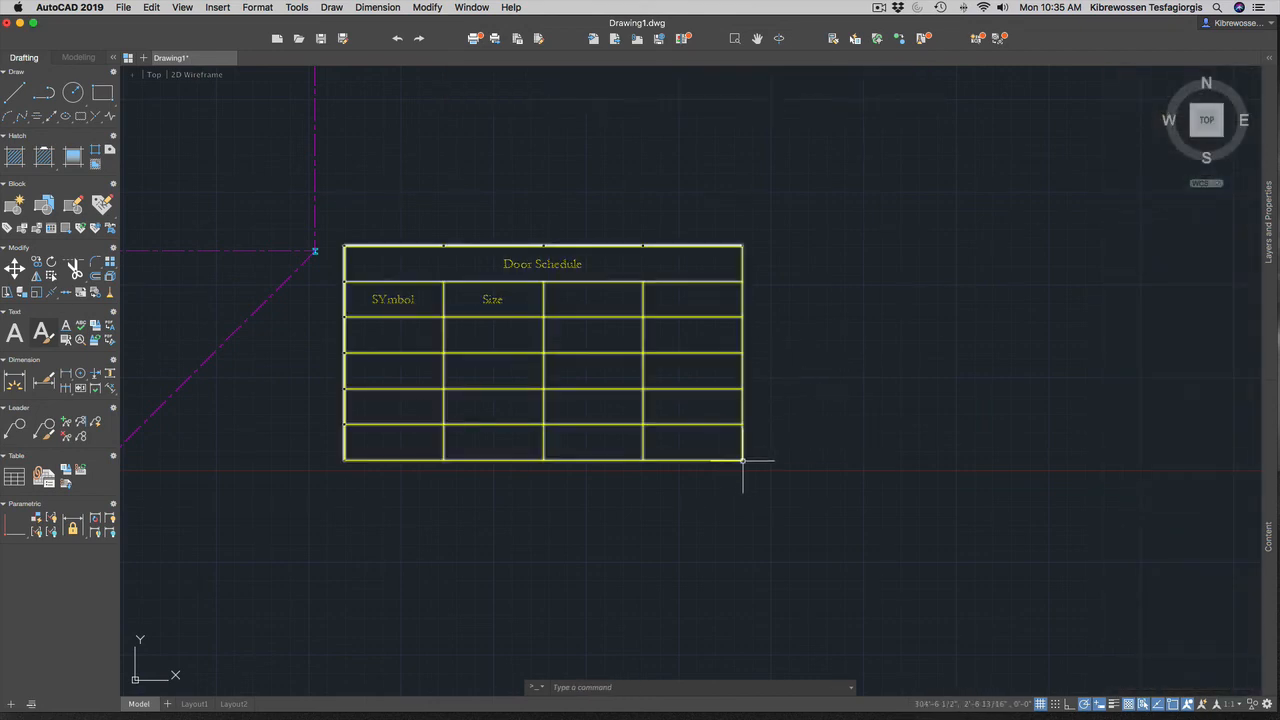
{"action": "left_click", "coordinate": [742, 462]}
{"action": "mouse_move", "coordinate": [1272, 206]}
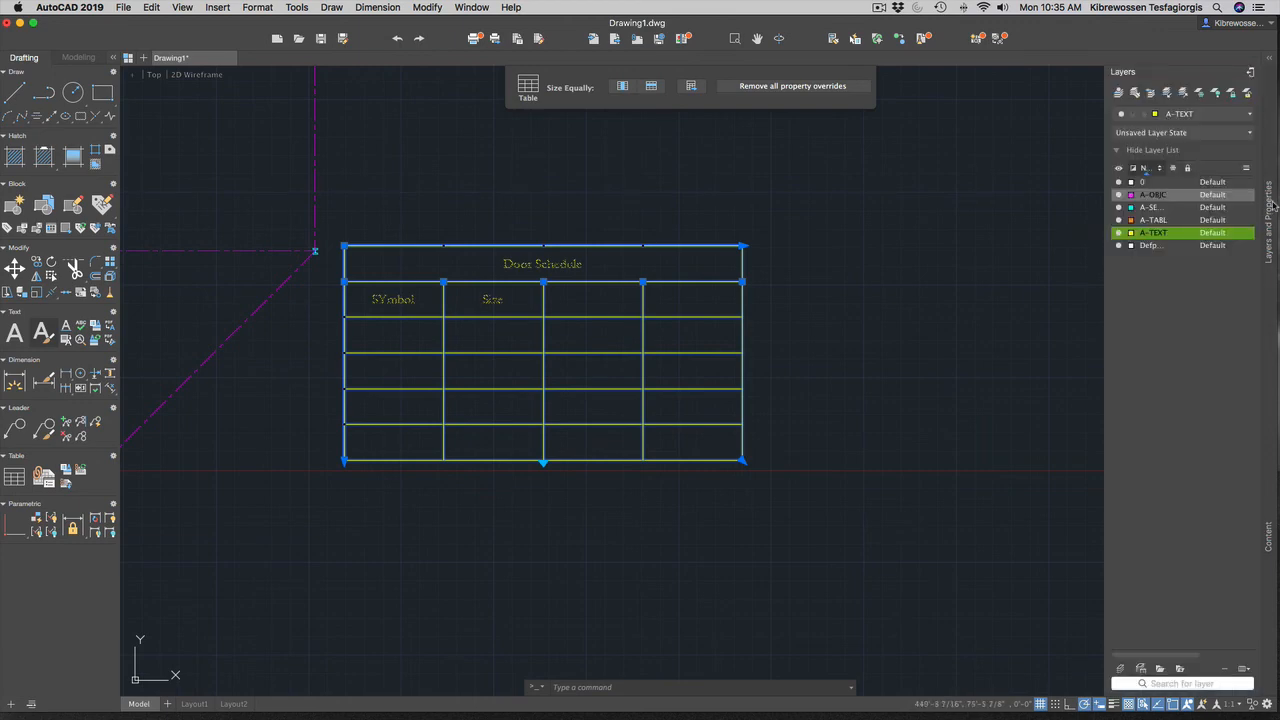
{"action": "left_click", "coordinate": [1197, 116]}
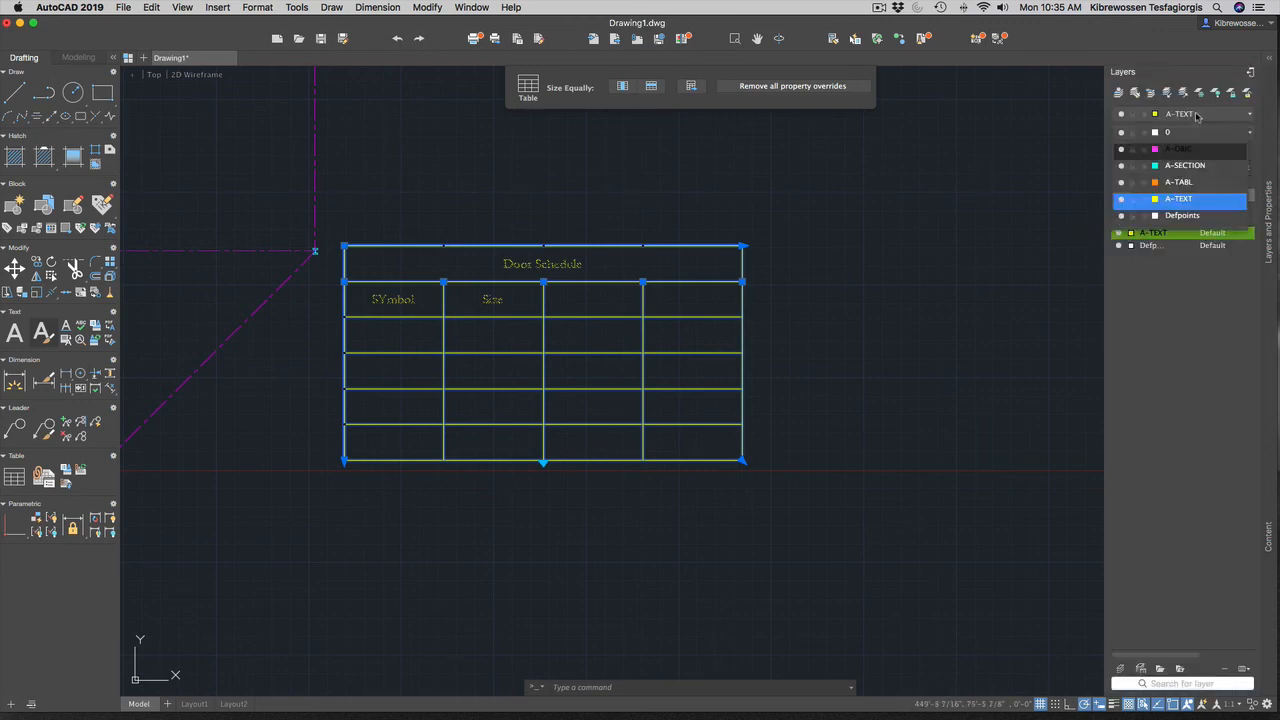
{"action": "left_click", "coordinate": [1180, 183]}
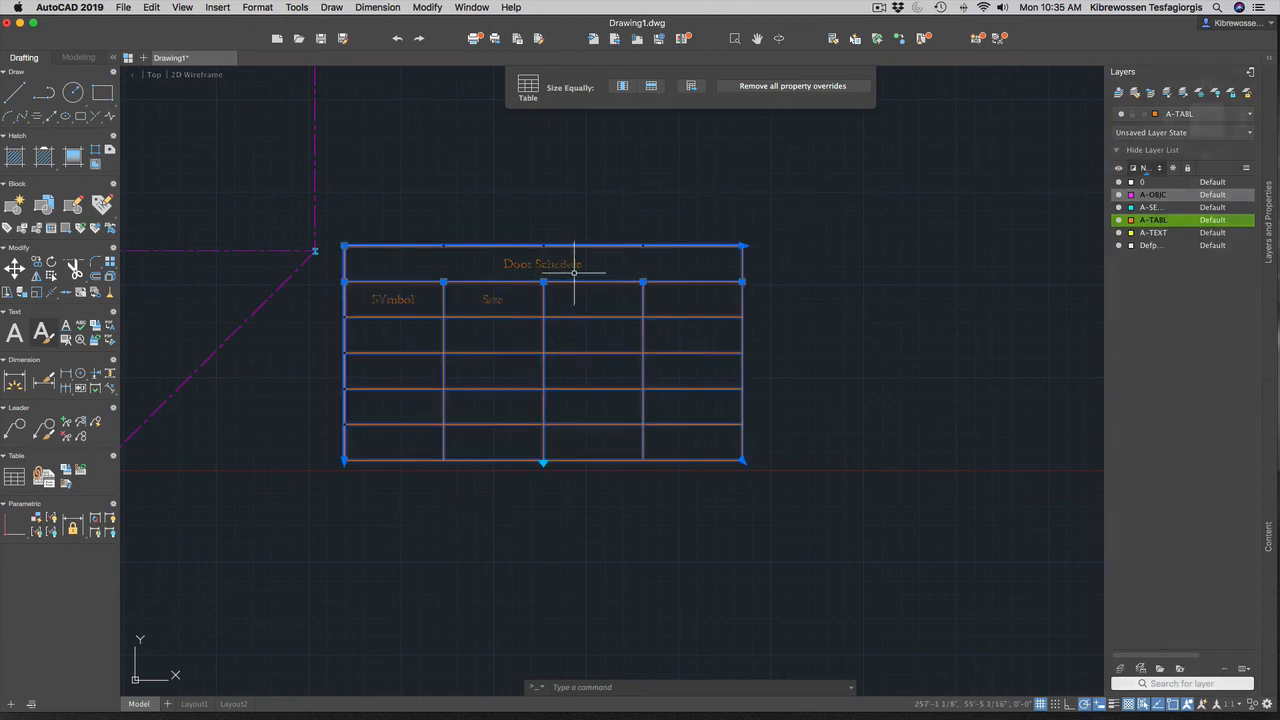
Set the colour of the "Door Schedule" title text to ByLayer and save the text change.
{"action": "left_click", "coordinate": [586, 265]}
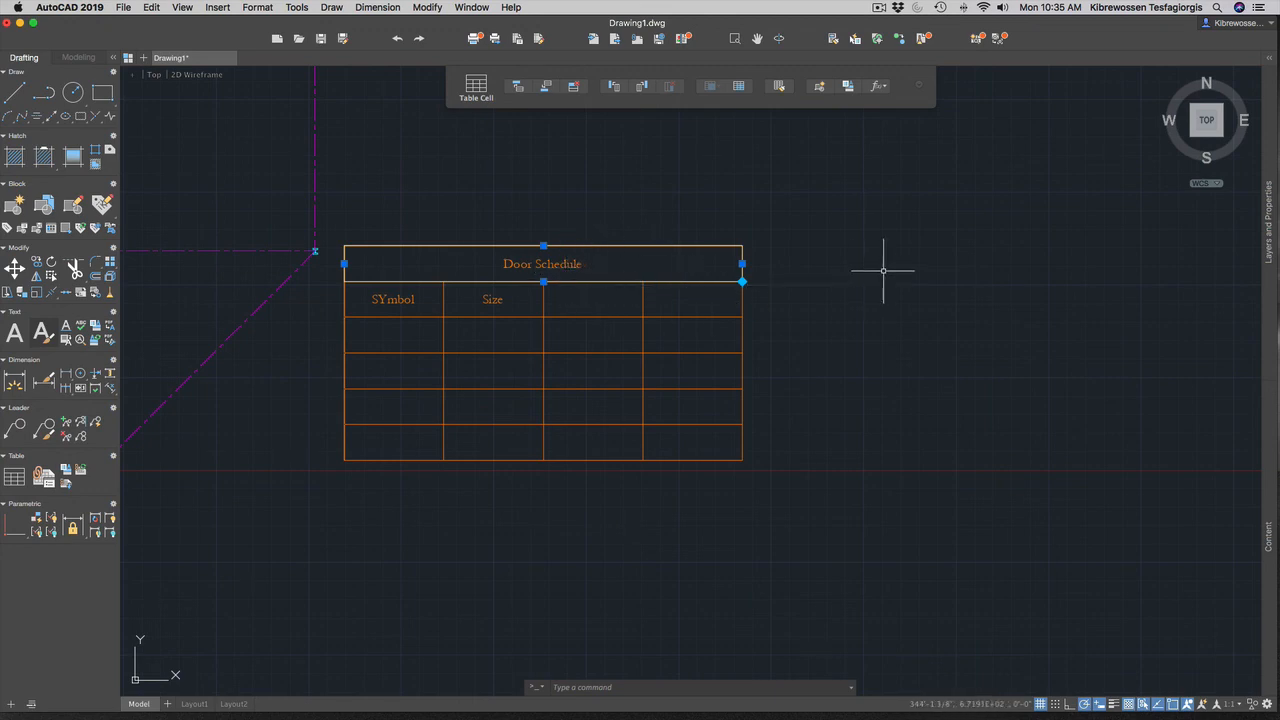
{"action": "double_click", "coordinate": [552, 265]}
{"action": "left_click_drag", "start_coordinate": [582, 265], "coordinate": [500, 265]}
{"action": "left_click", "coordinate": [588, 111]}
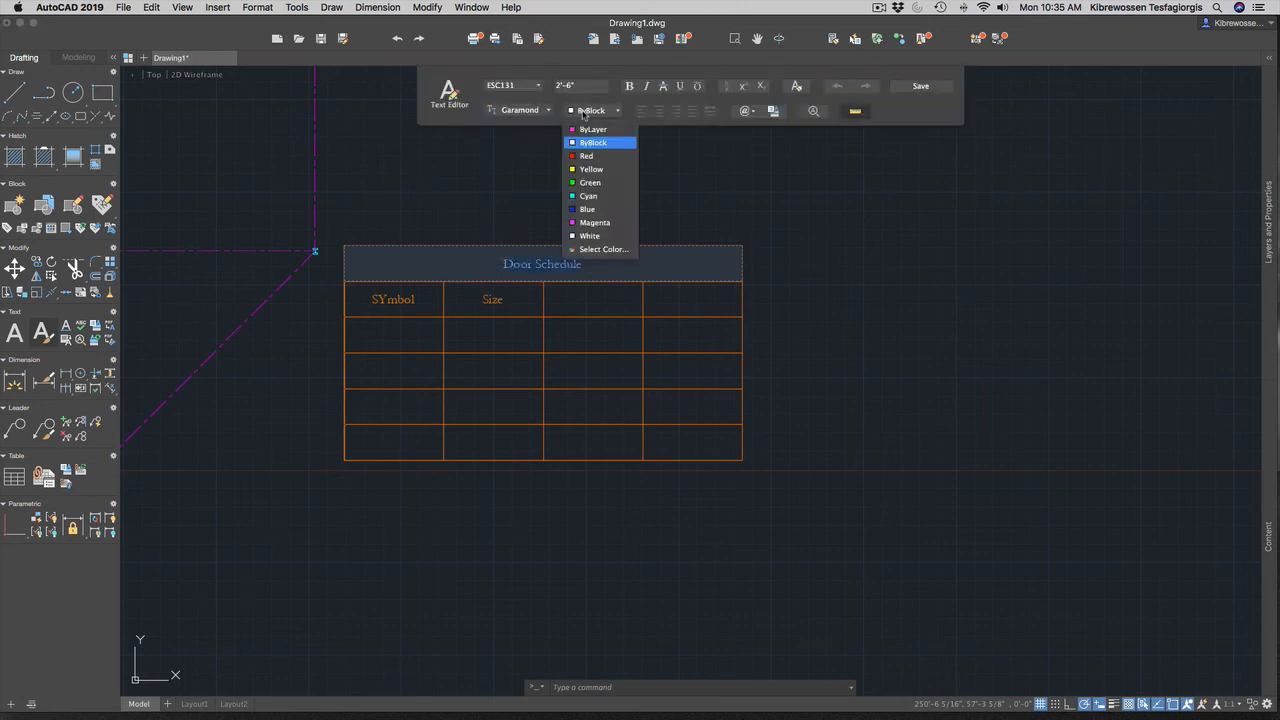
{"action": "left_click", "coordinate": [596, 130]}
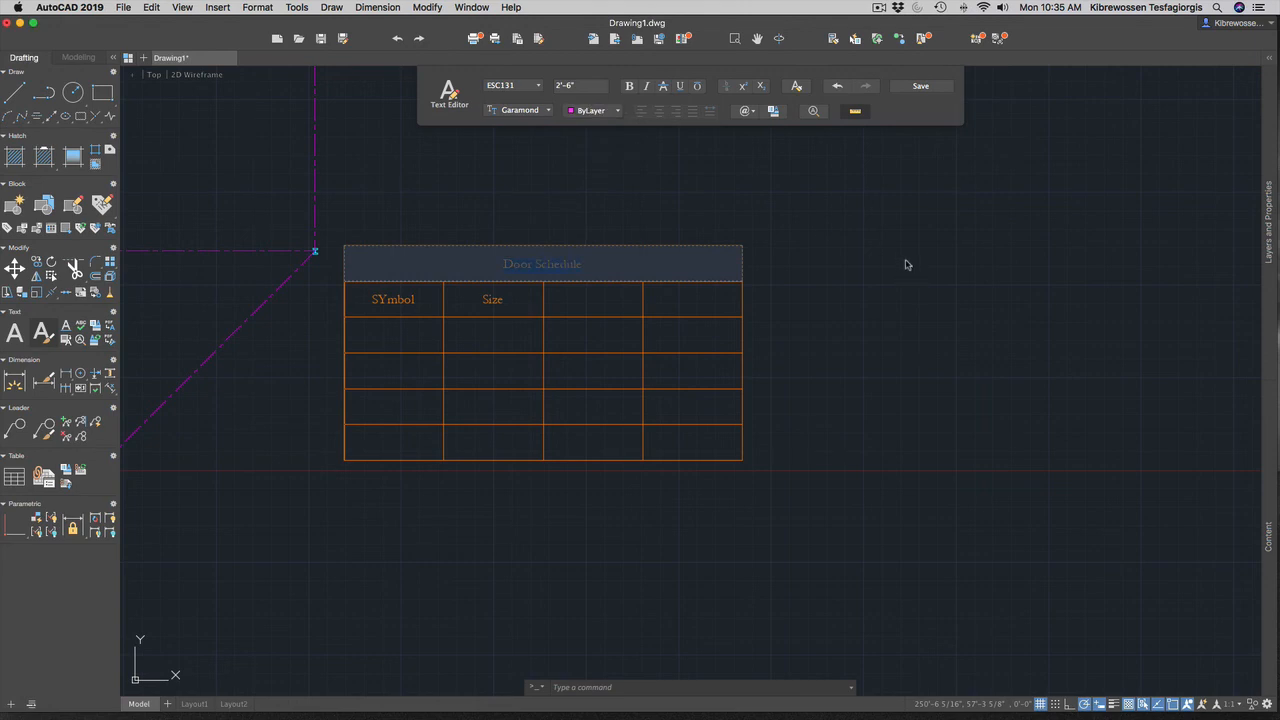
{"action": "key", "text": "Escape"}
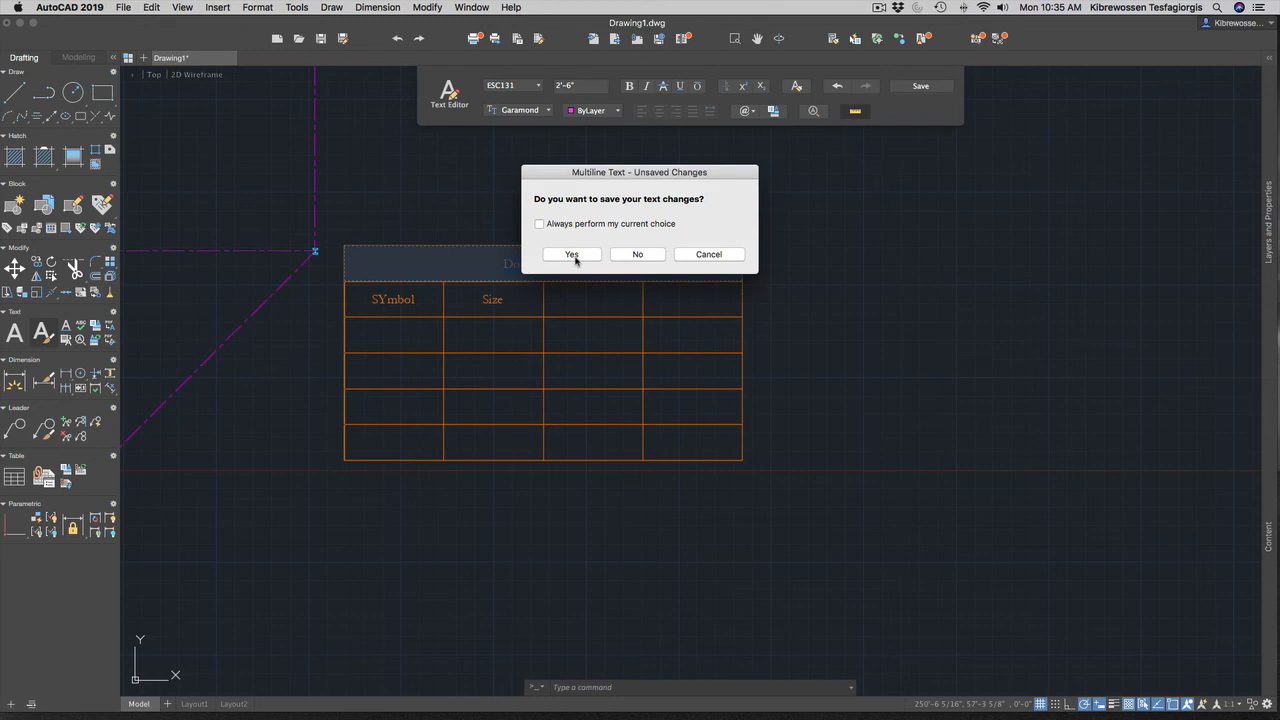
{"action": "left_click", "coordinate": [571, 255]}
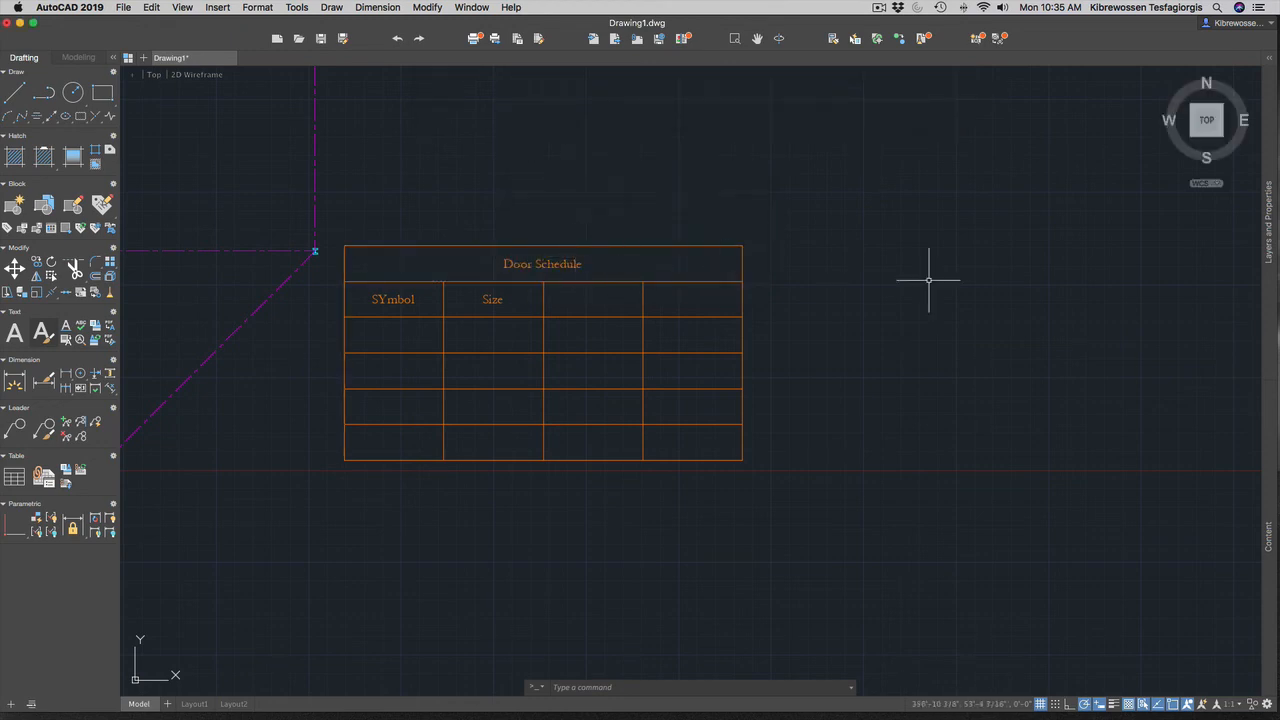
Try to assign the selected "Door Schedule" title text to the A-TEXT layer while editing its cell.
{"action": "left_click", "coordinate": [578, 265]}
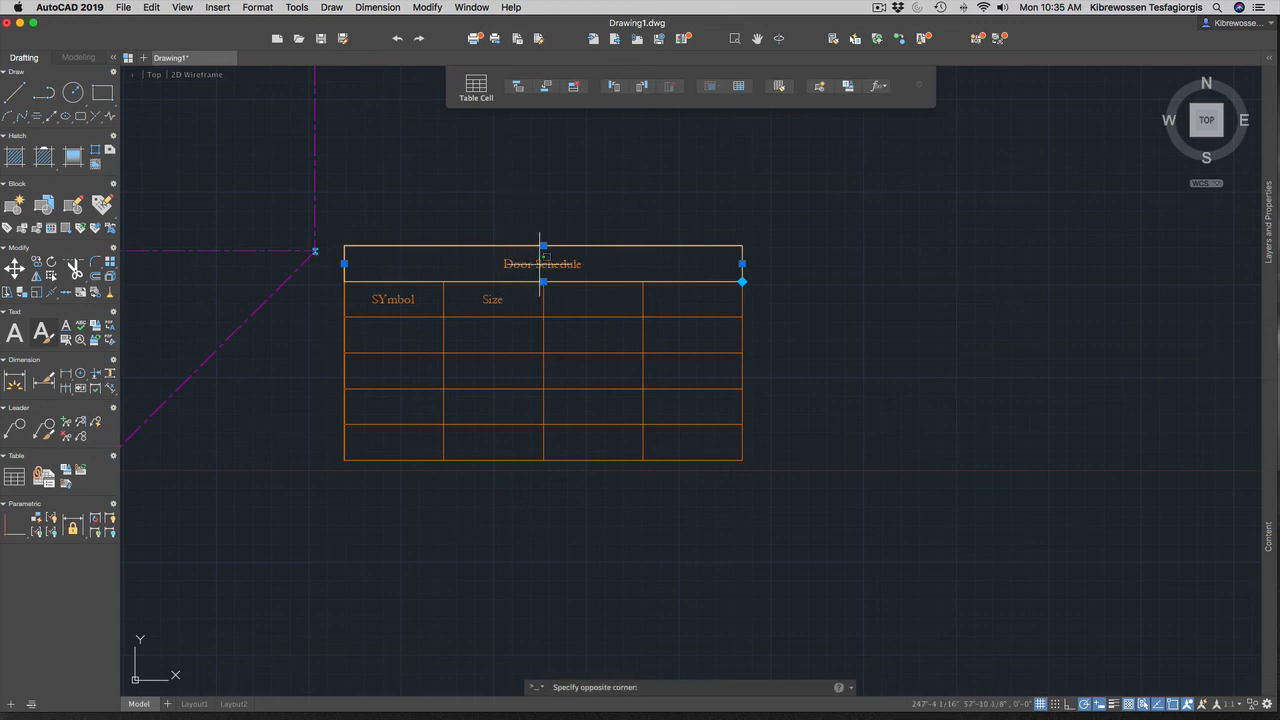
{"action": "double_click", "coordinate": [545, 263]}
{"action": "left_click_drag", "start_coordinate": [590, 264], "coordinate": [506, 264]}
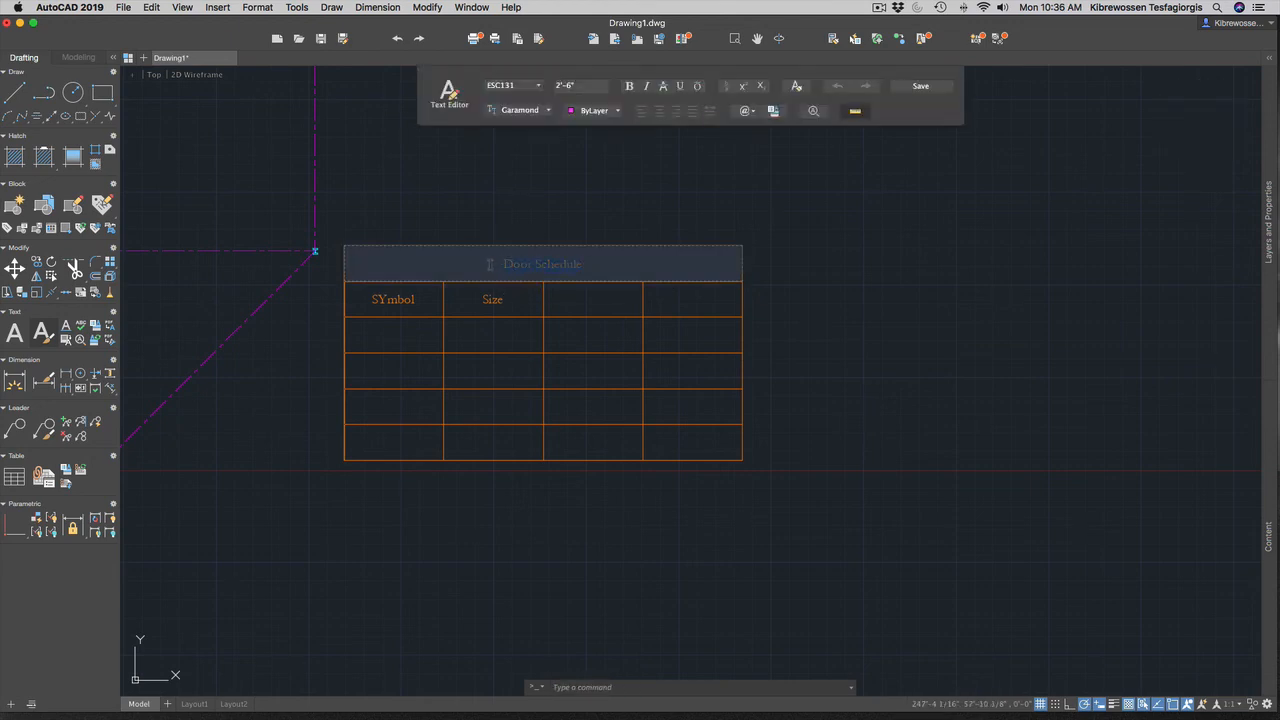
{"action": "mouse_move", "coordinate": [1274, 253]}
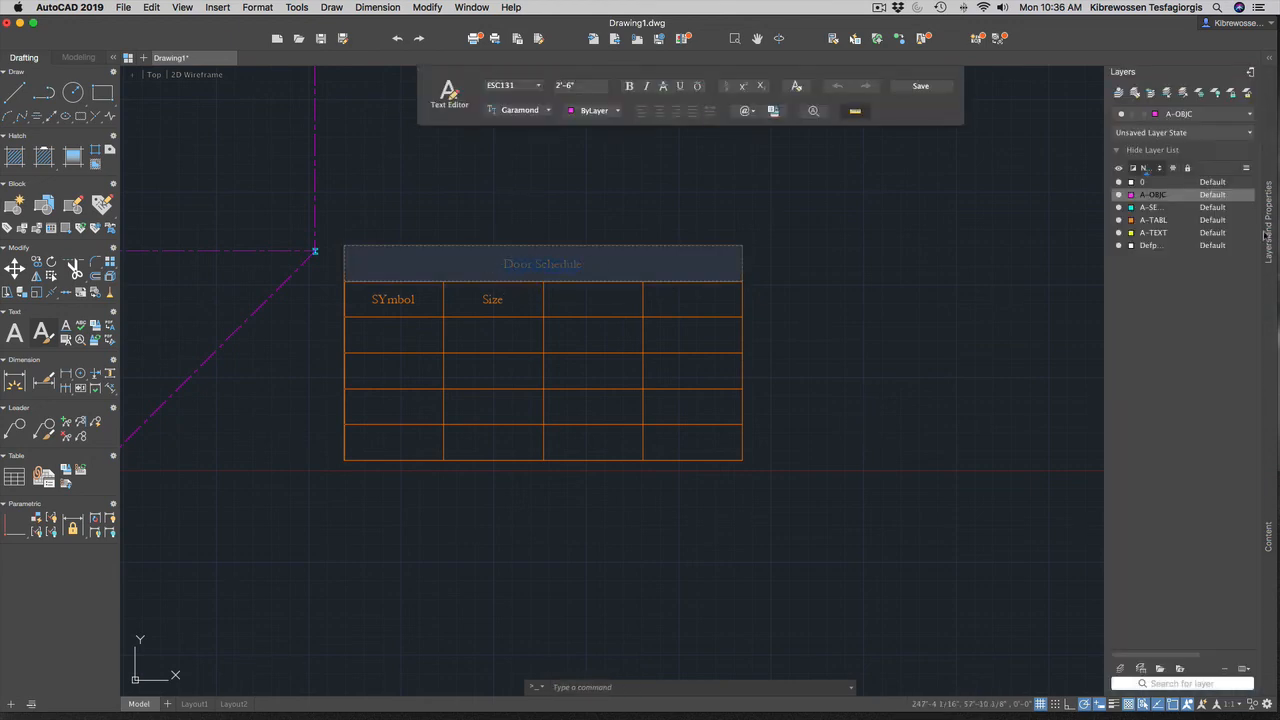
{"action": "left_click", "coordinate": [1197, 130]}
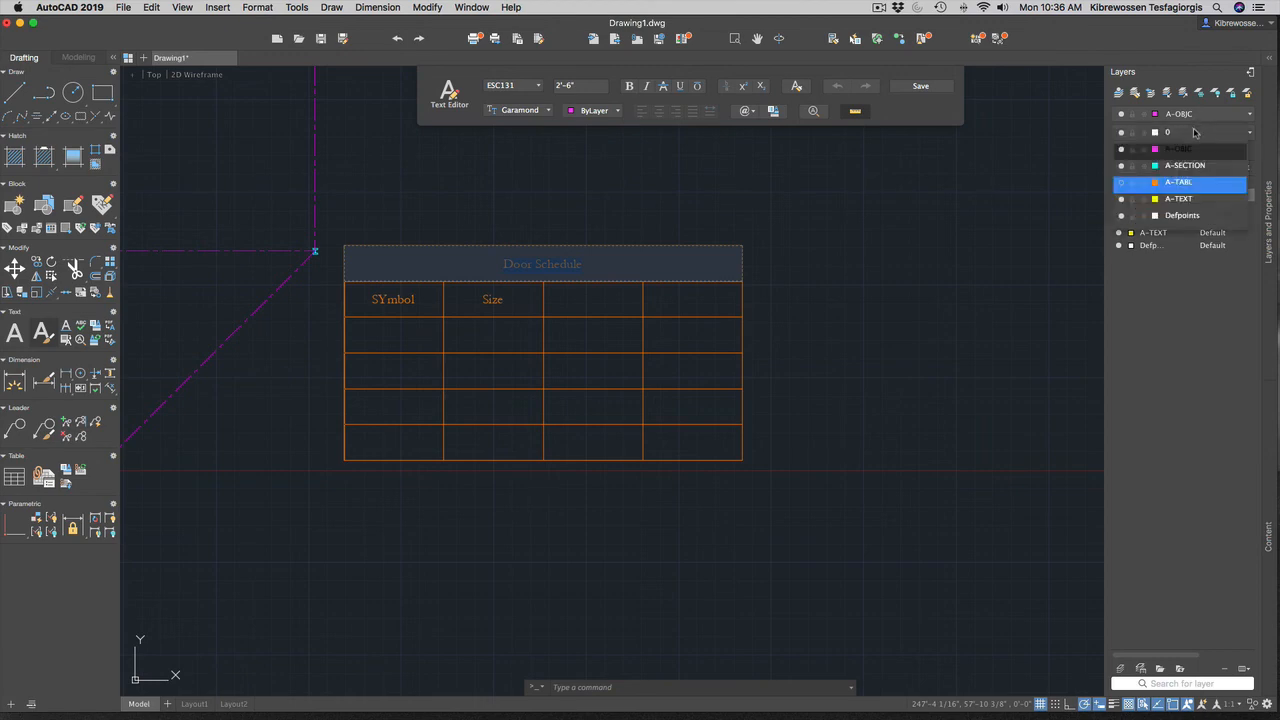
{"action": "left_click", "coordinate": [1191, 201]}
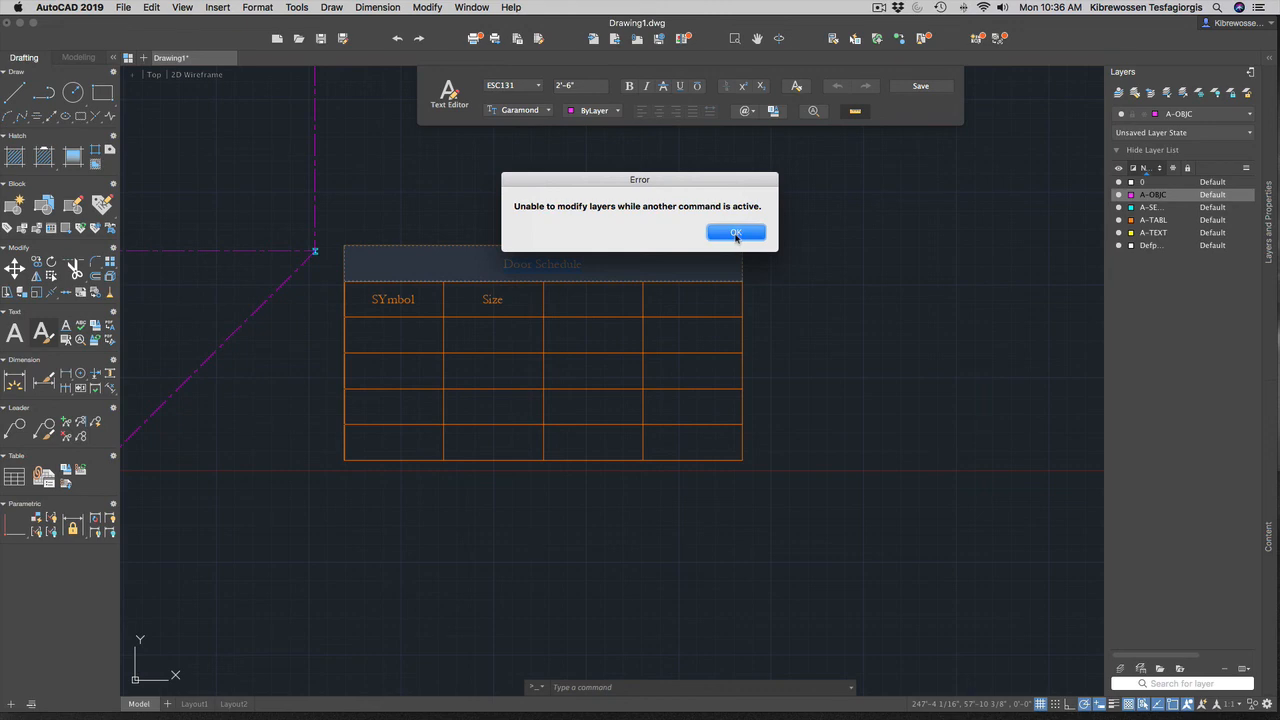
{"action": "left_click", "coordinate": [736, 233]}
{"action": "left_click", "coordinate": [770, 260]}
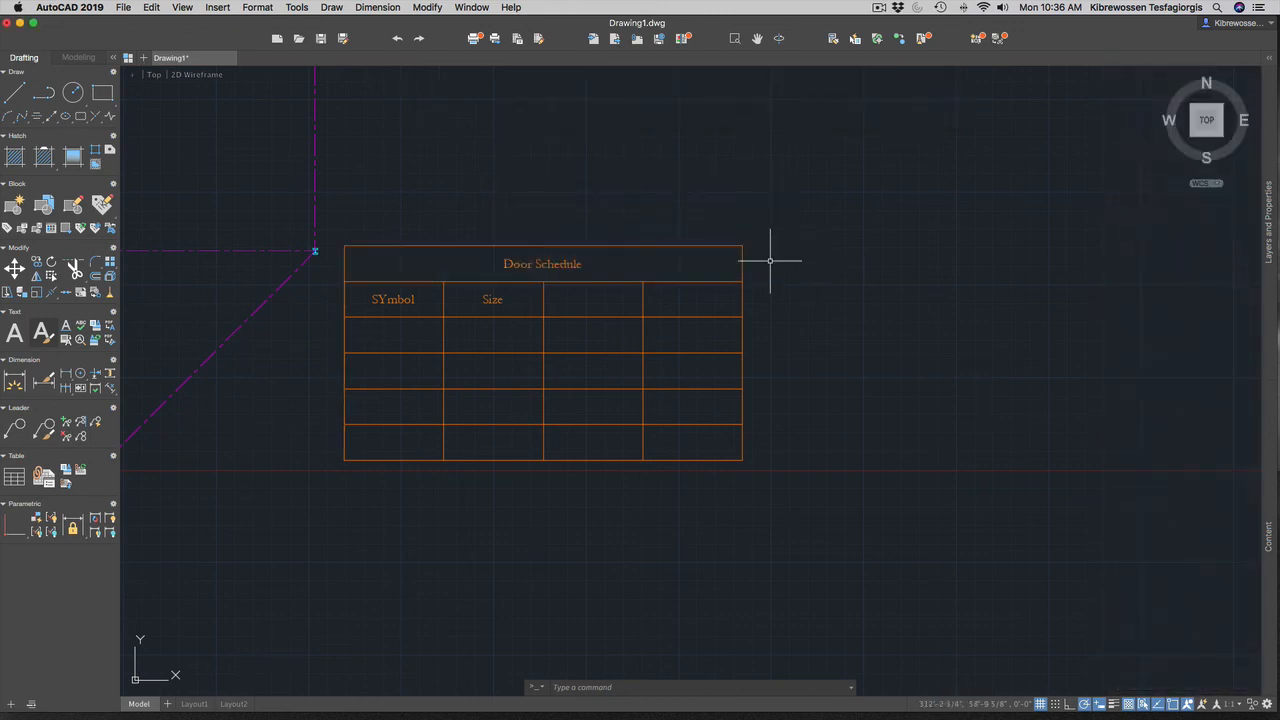
Assign the Door Schedule table to the A-TEXT layer through its title cell and clear the selection.
{"action": "left_click", "coordinate": [551, 263]}
{"action": "mouse_move", "coordinate": [1268, 200]}
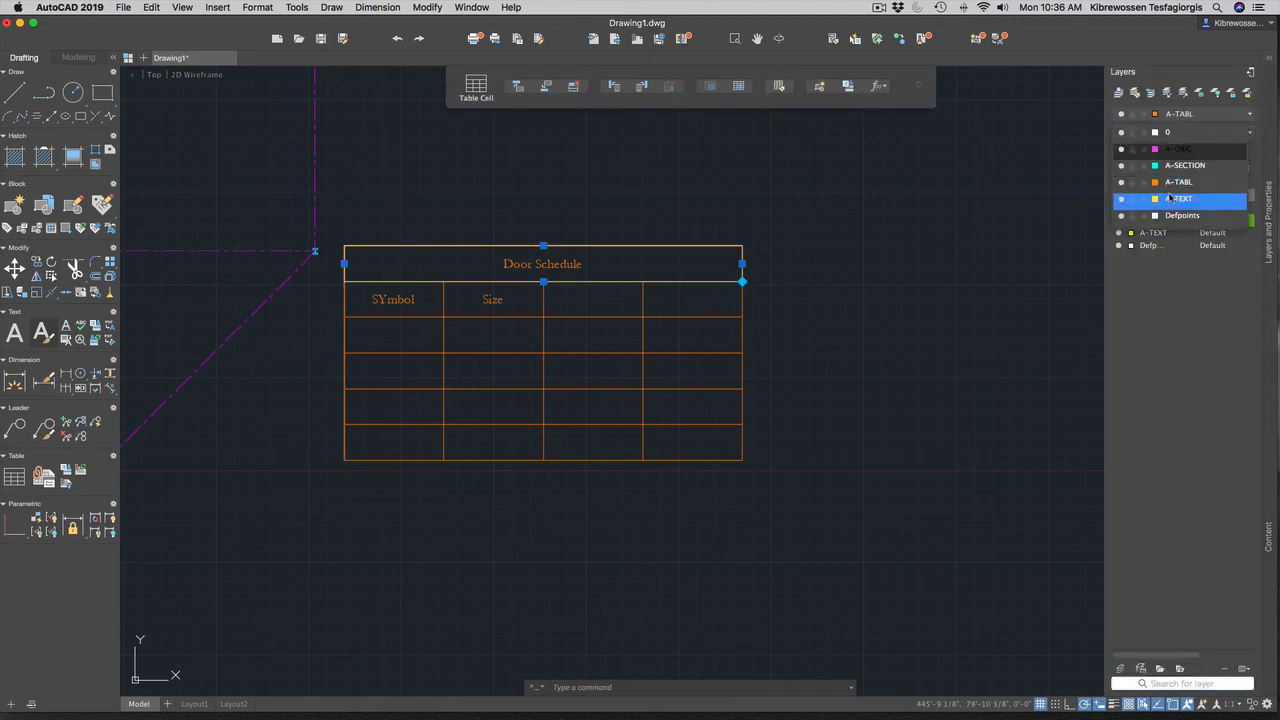
{"action": "left_click", "coordinate": [1178, 198]}
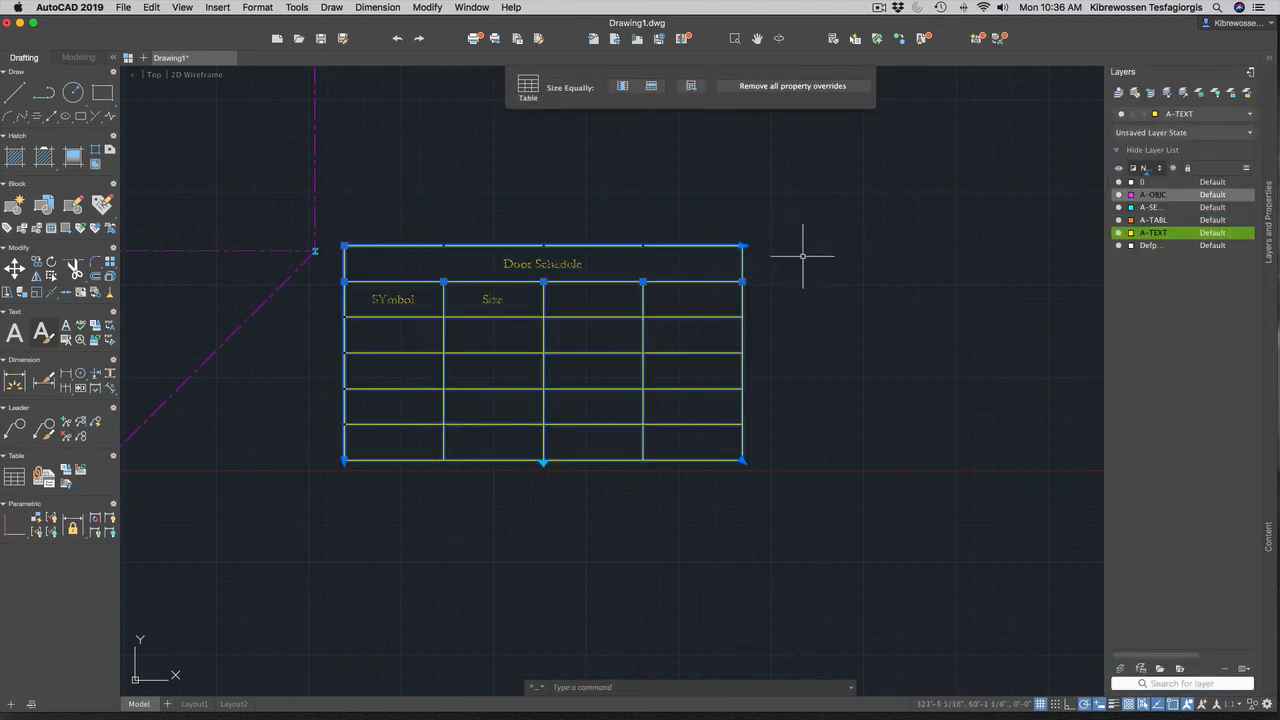
{"action": "left_click", "coordinate": [811, 250]}
{"action": "key", "text": "Escape"}
{"action": "key", "text": "Escape"}
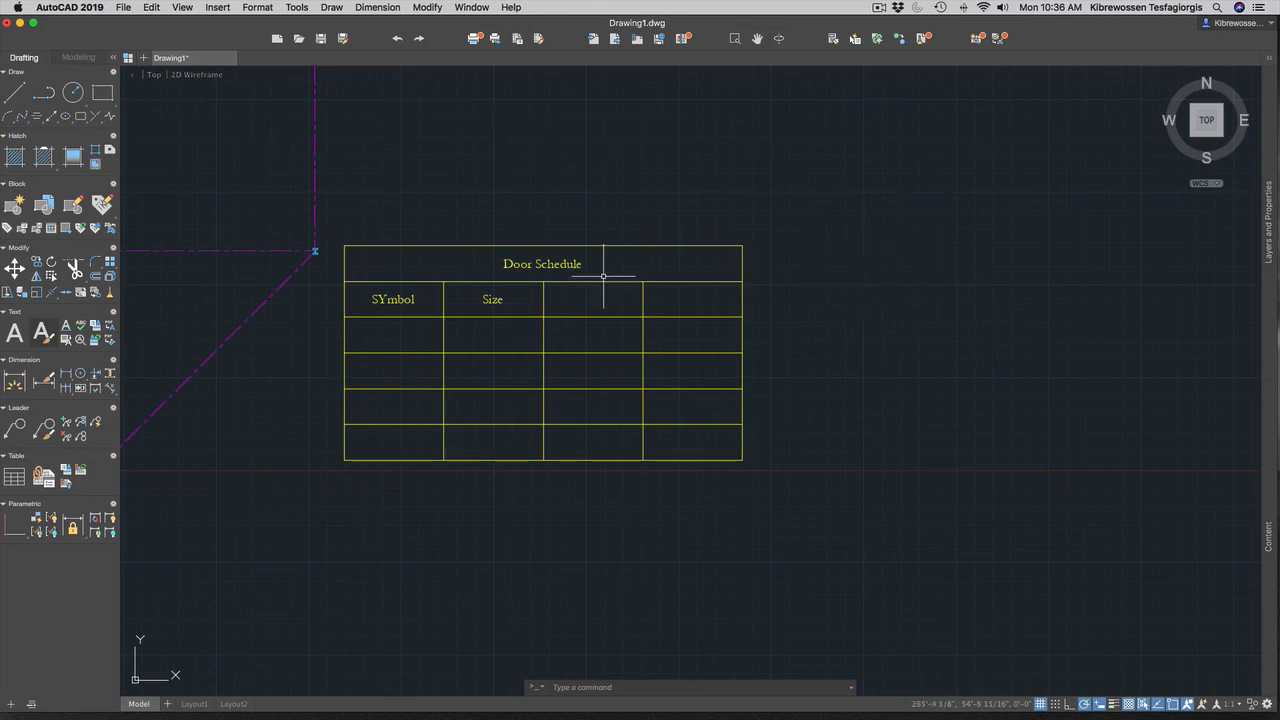
Switch to the Word assignment and read item 6, focusing on the bend text and its +/- symbol.
{"action": "key", "text": "ctrl+Up"}
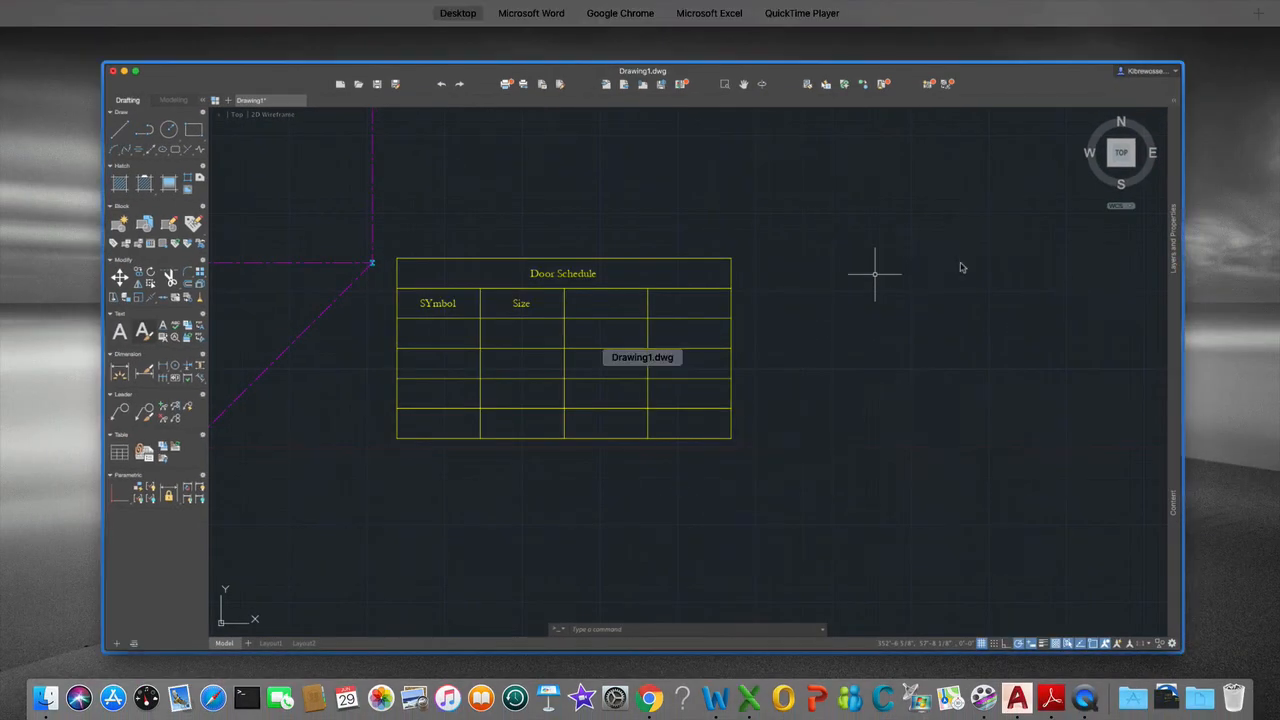
{"action": "left_click", "coordinate": [518, 60]}
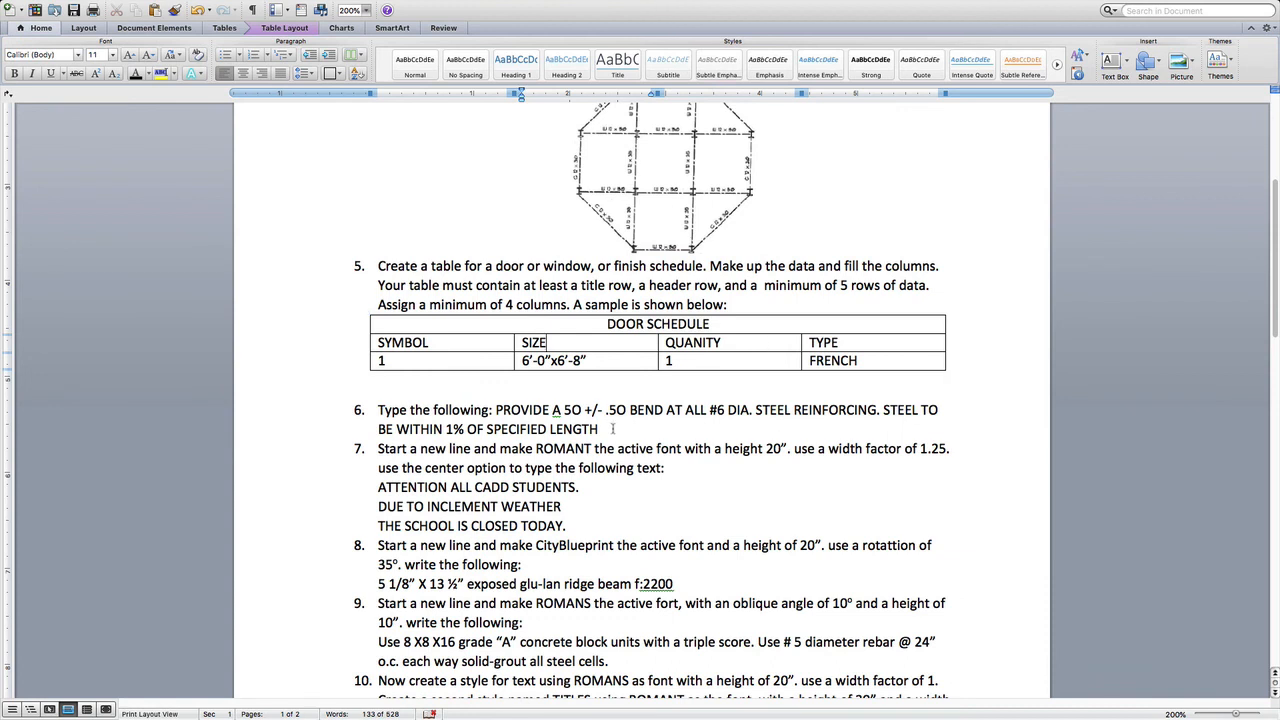
{"action": "scroll", "coordinate": [611, 429], "scroll_direction": "down", "scroll_amount": 3}
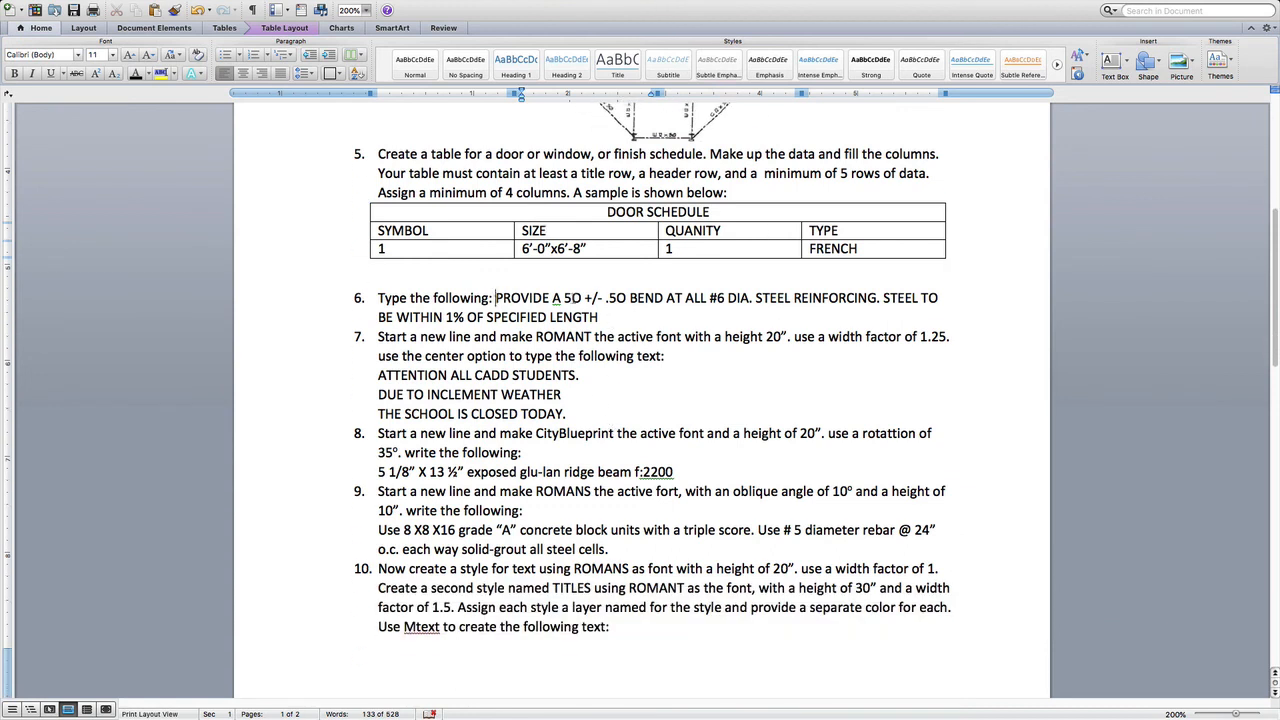
{"action": "left_click", "coordinate": [495, 298]}
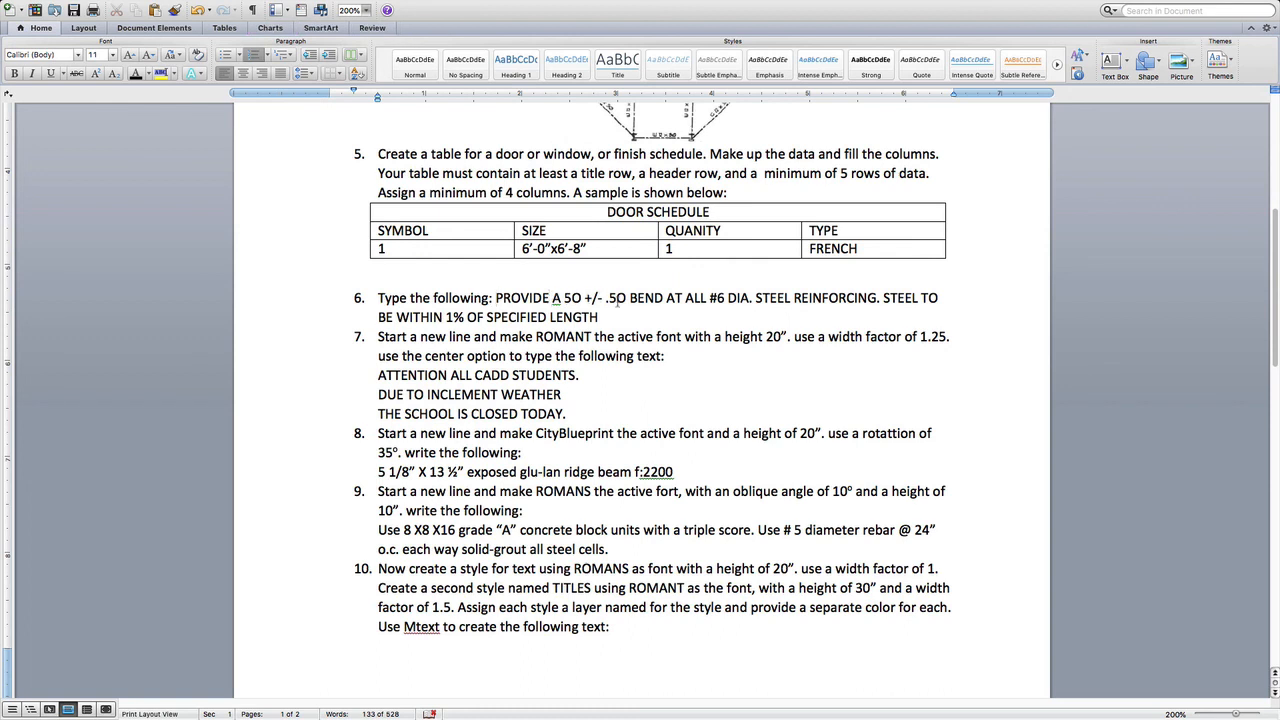
{"action": "left_click_drag", "start_coordinate": [628, 298], "coordinate": [552, 298]}
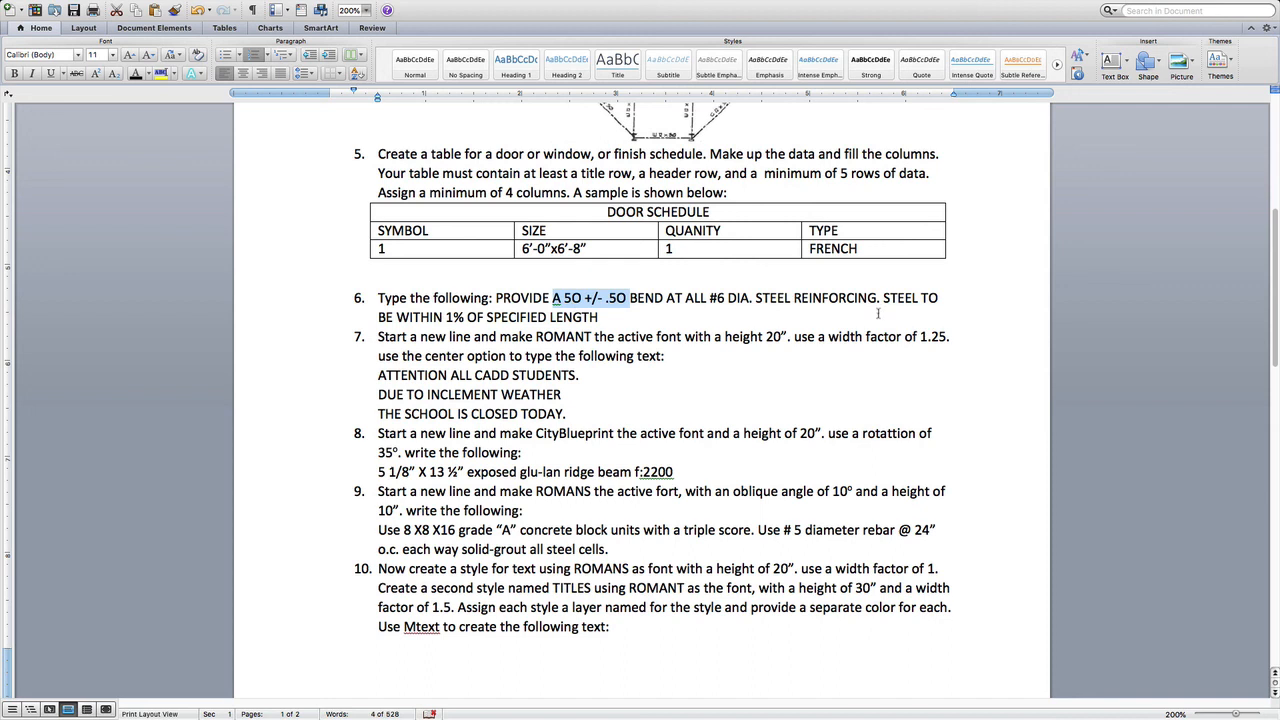
{"action": "left_click", "coordinate": [585, 298]}
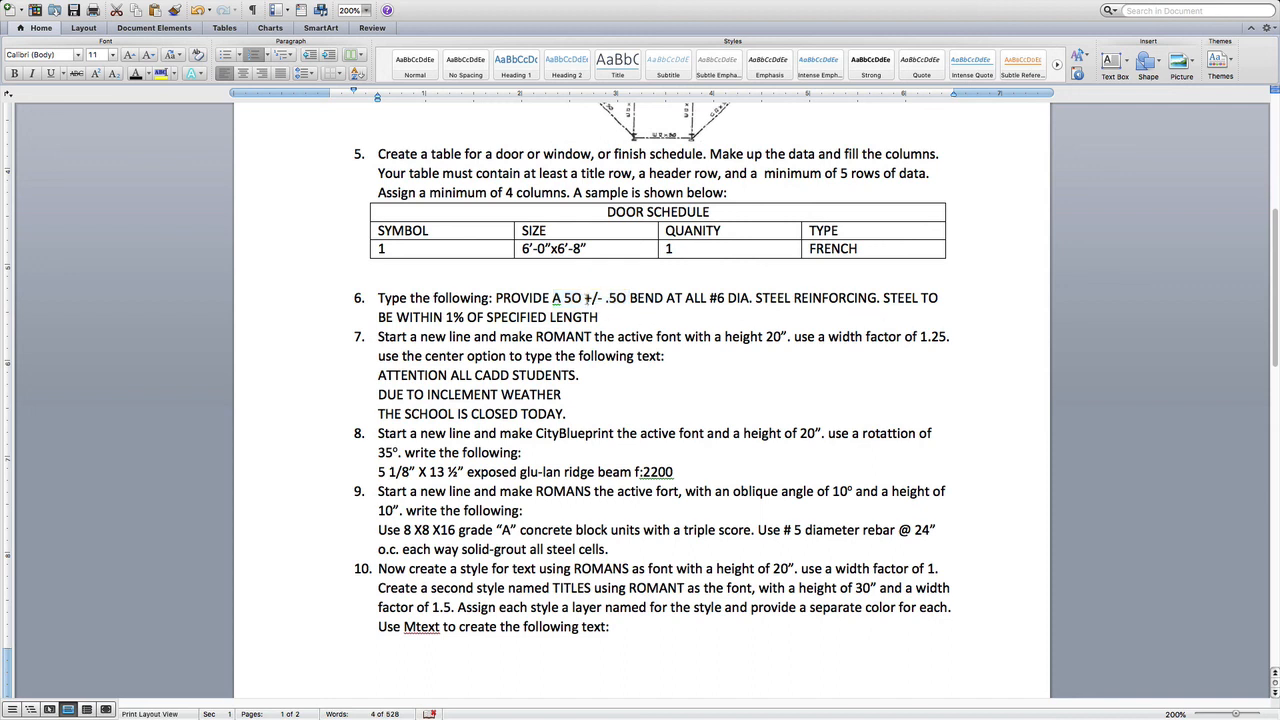
{"action": "left_click_drag", "start_coordinate": [585, 298], "coordinate": [604, 298]}
Switch back to the AutoCAD drawing and make A-TEXT the current layer.
{"action": "key", "text": "ctrl+Up"}
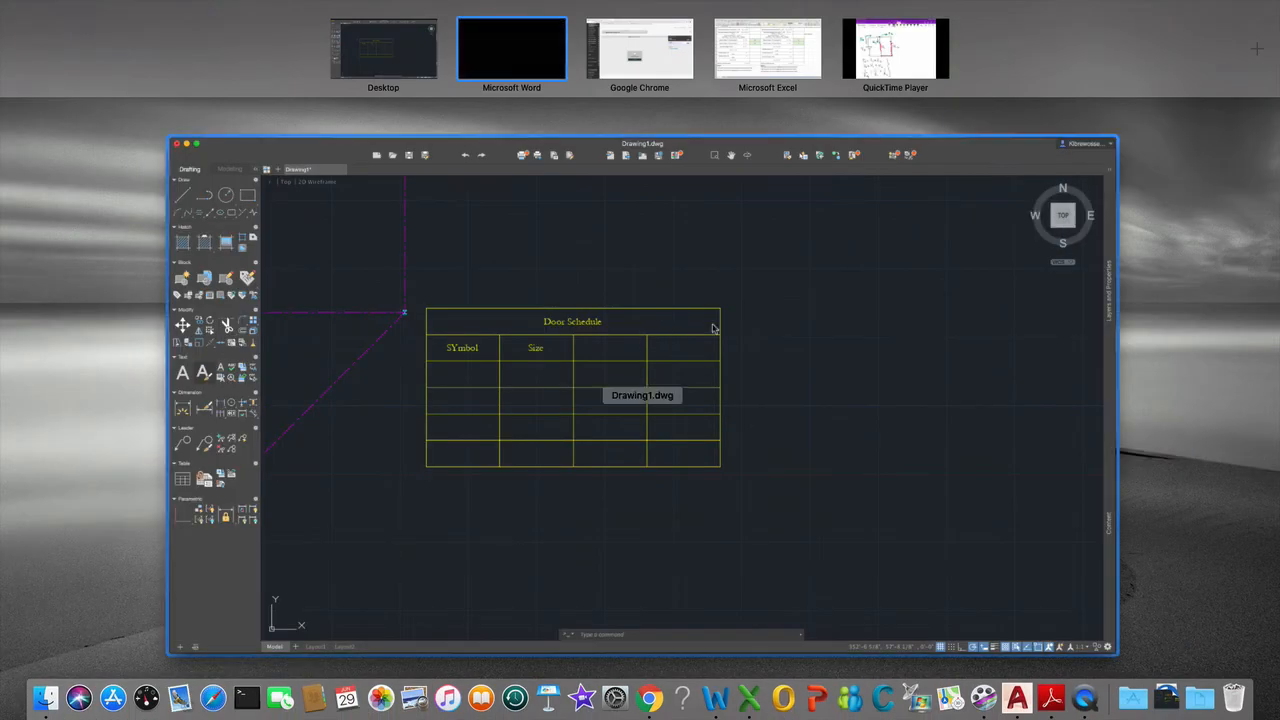
{"action": "left_click", "coordinate": [820, 346]}
{"action": "left_click", "coordinate": [1262, 222]}
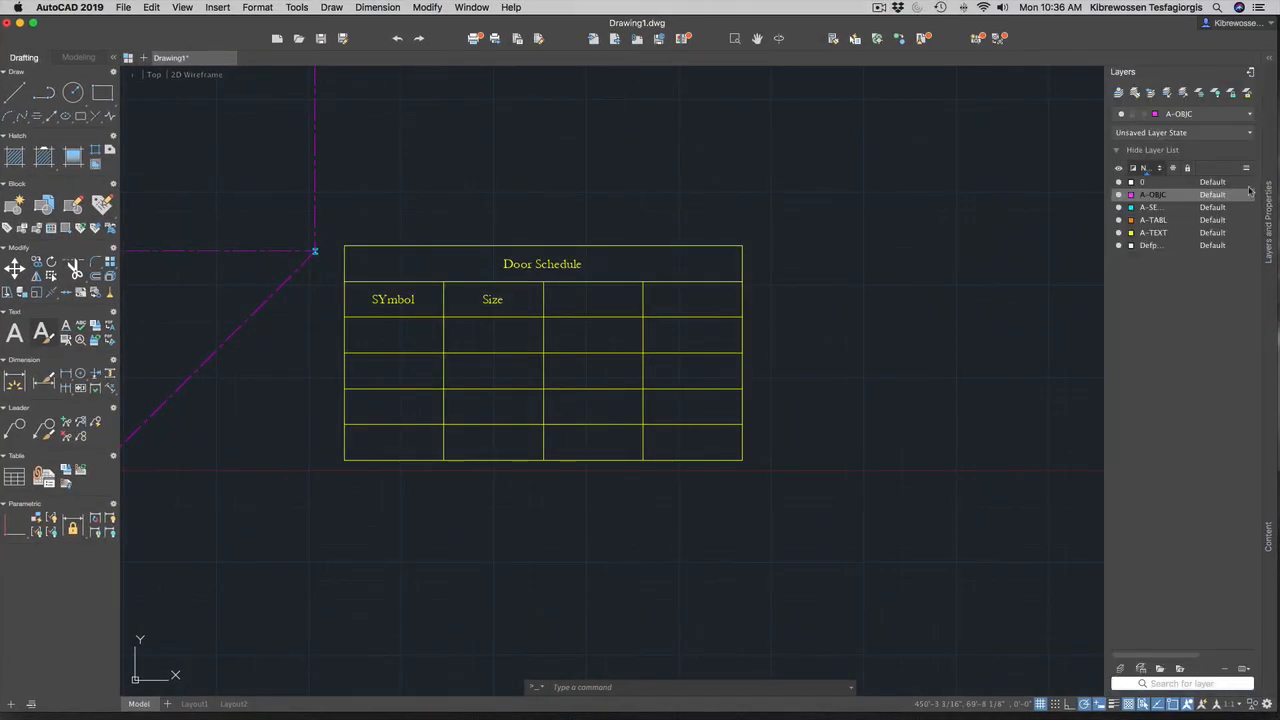
{"action": "left_click", "coordinate": [1193, 116]}
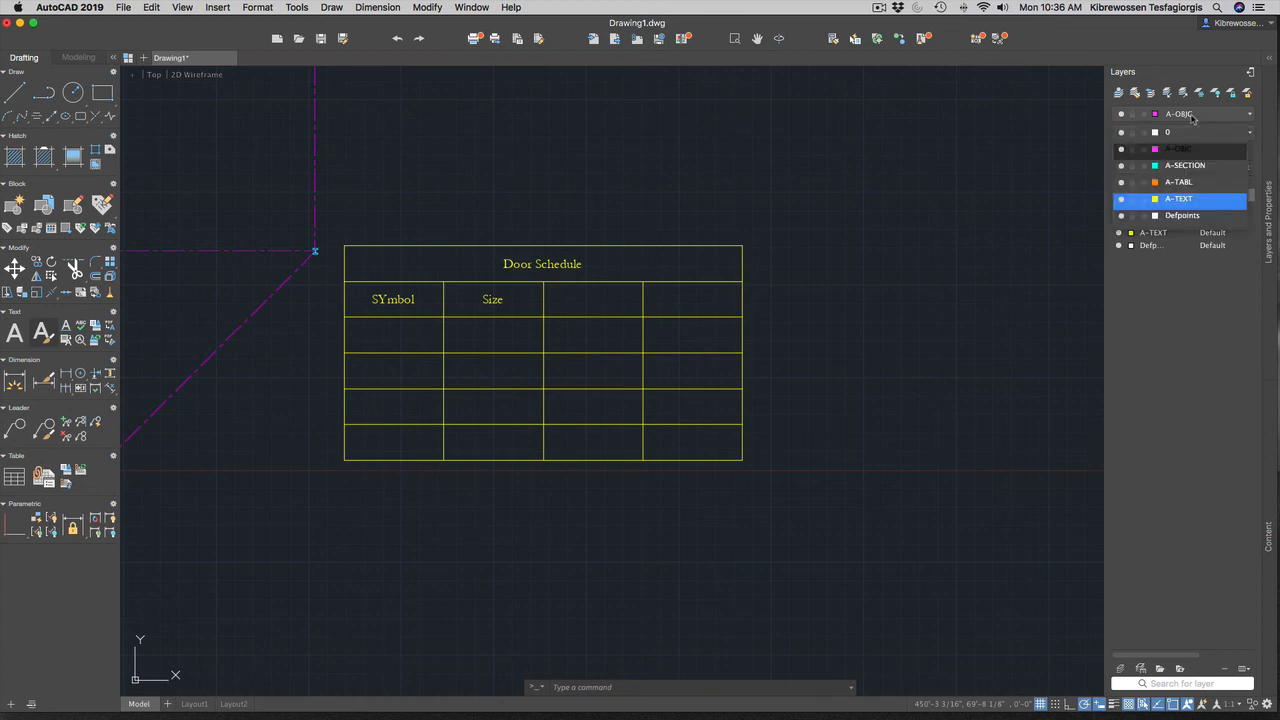
{"action": "left_click", "coordinate": [1180, 199]}
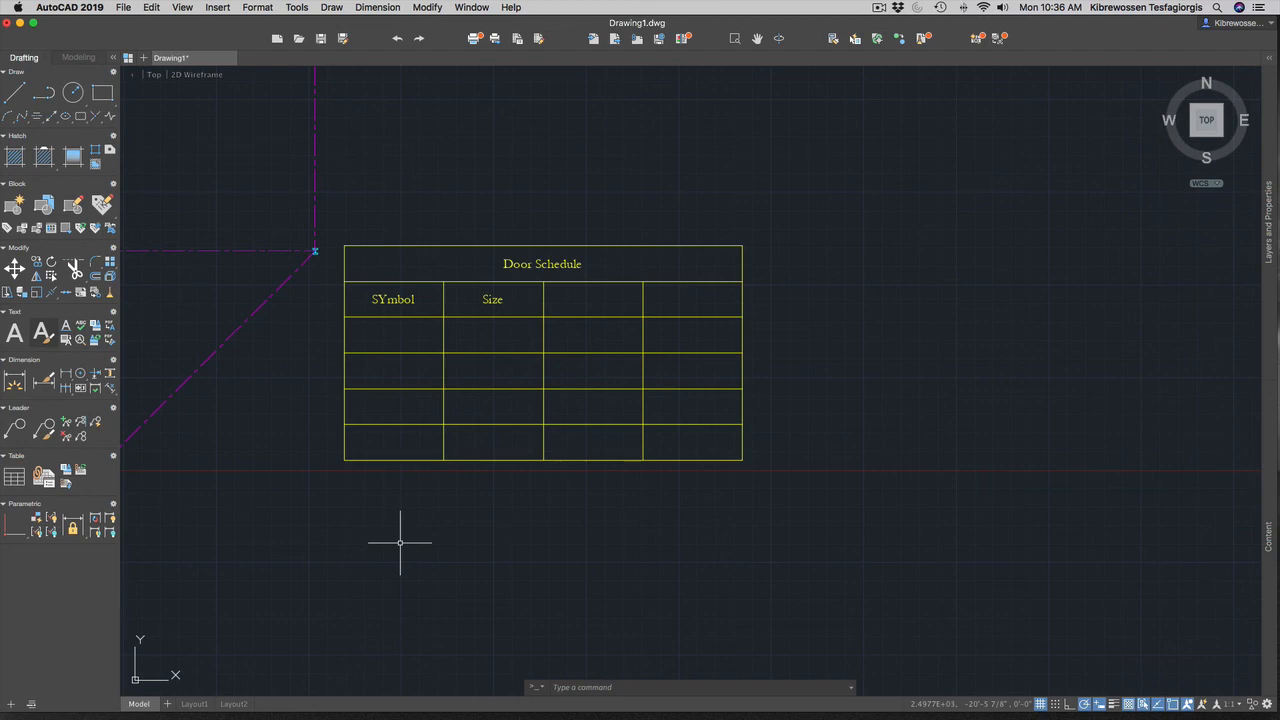
Start single-line text in the ESC131 style below the table's first column at 0 rotation, reading "PROVIDE".
{"action": "type", "text": "dt"}
{"action": "key", "text": "Return"}
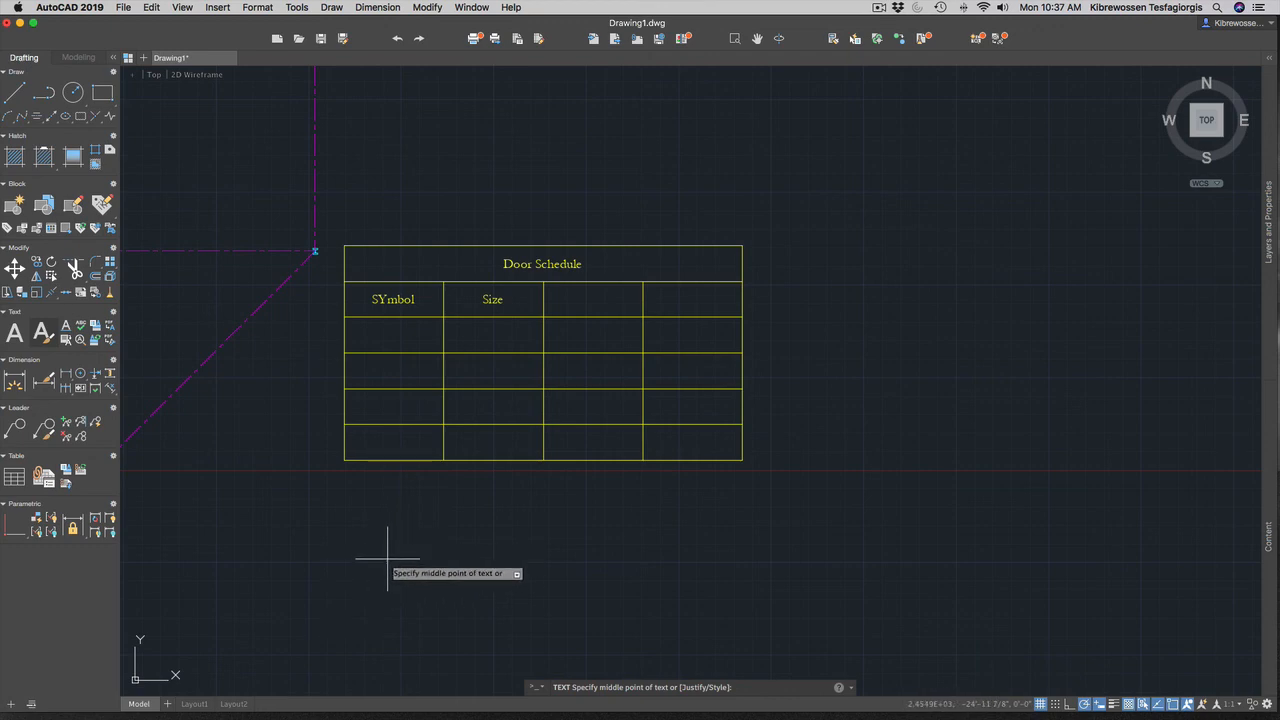
{"action": "type", "text": "s"}
{"action": "key", "text": "Return"}
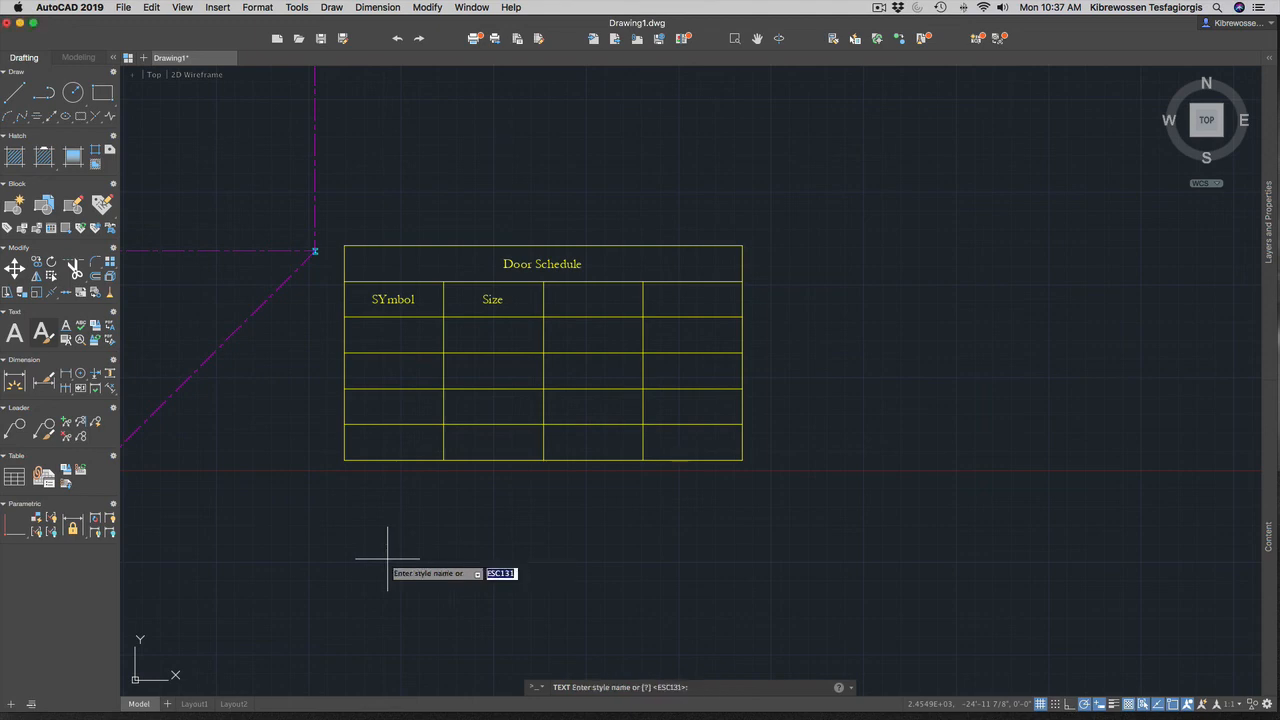
{"action": "key", "text": "Return"}
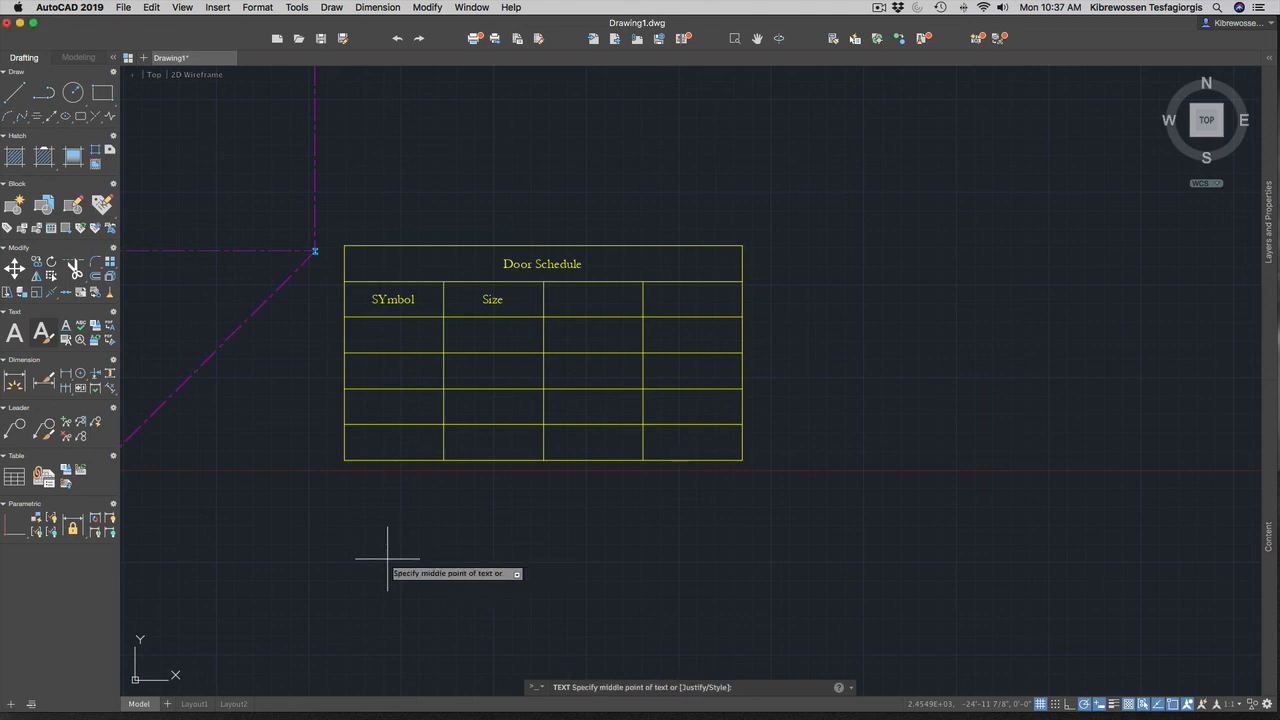
{"action": "left_click", "coordinate": [388, 559]}
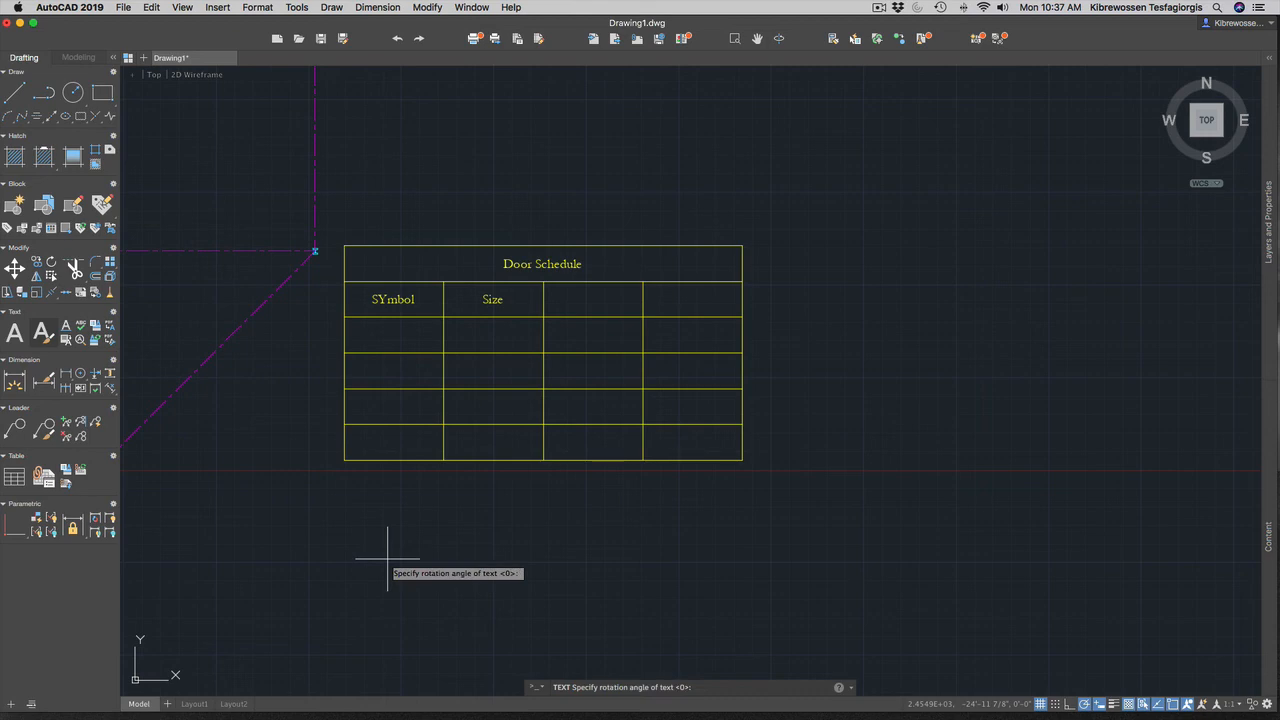
{"action": "key", "text": "Return"}
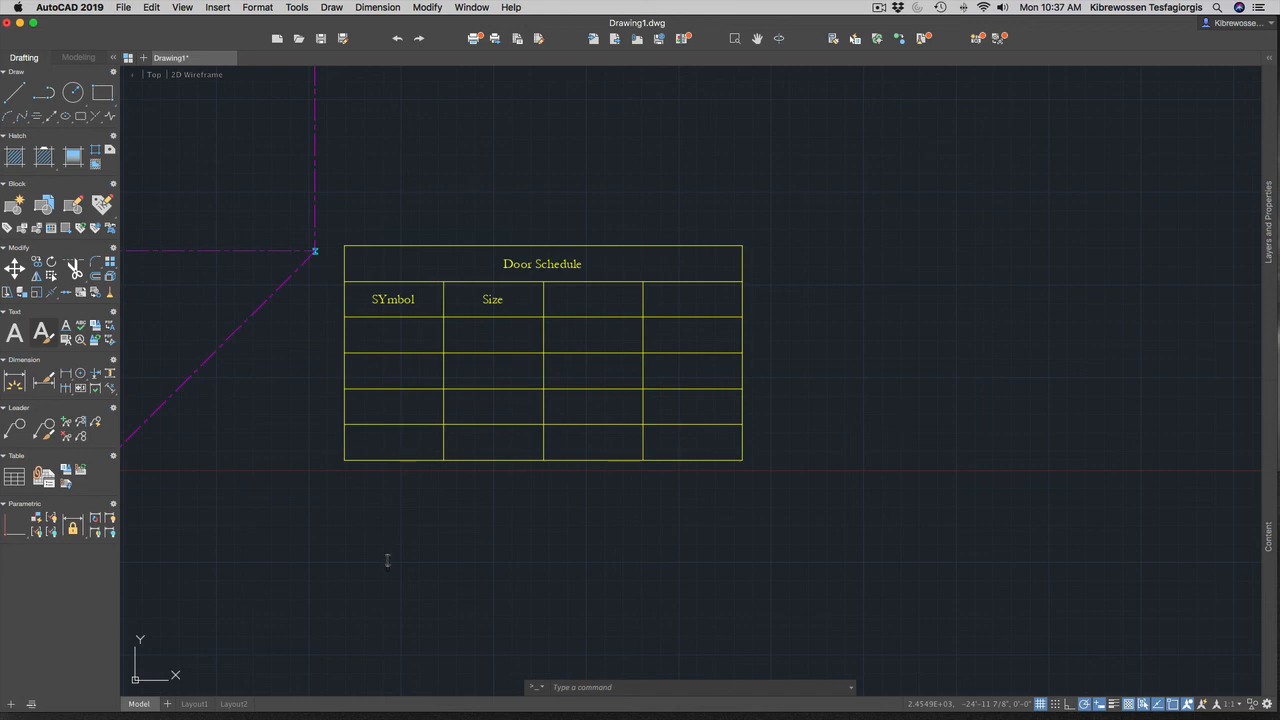
{"action": "type", "text": "PROVIDE"}
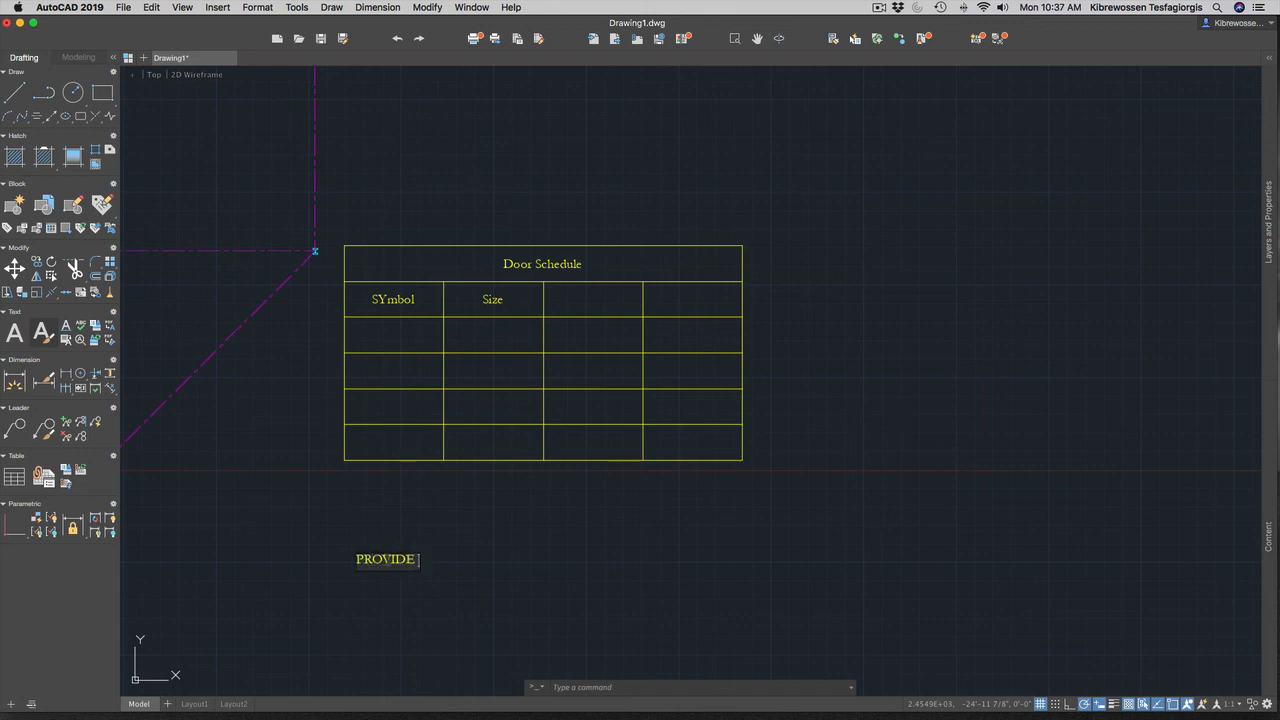
Check the wording in the Word assignment and continue the AutoCAD text line with "A 50±.5", using the %%p code for plus-minus.
{"action": "key", "text": "ctrl+Up"}
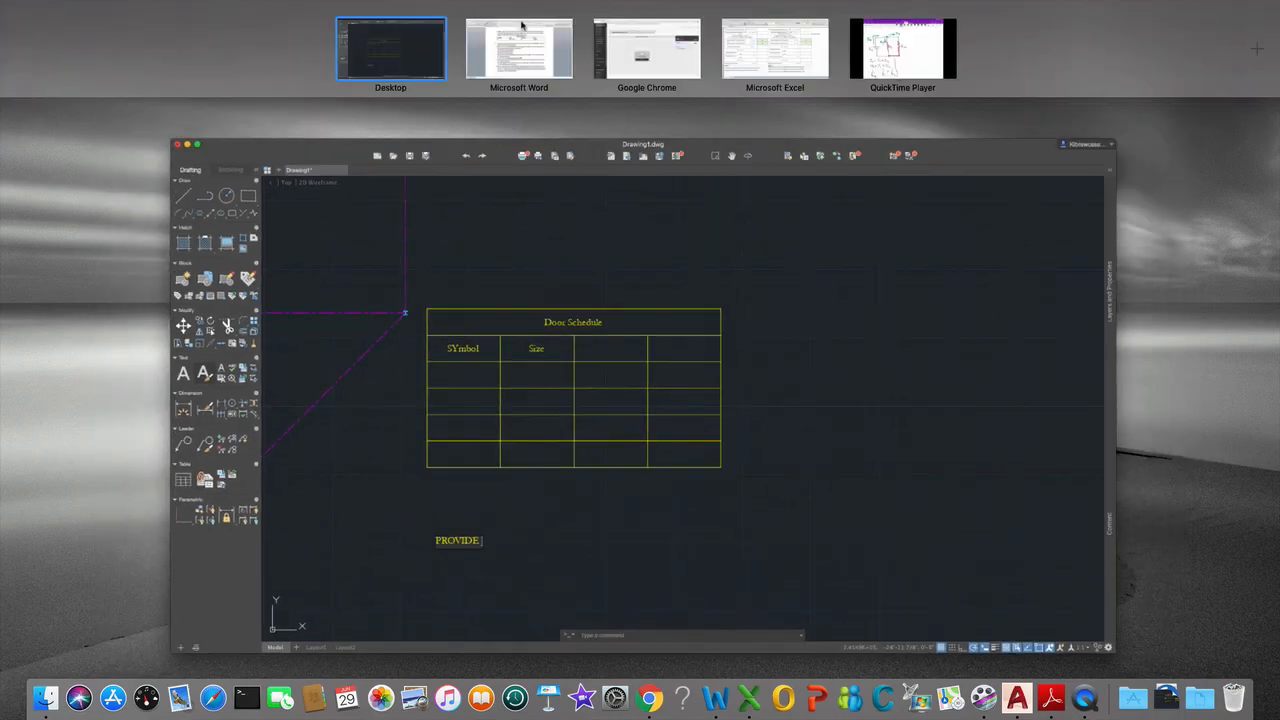
{"action": "left_click", "coordinate": [522, 42]}
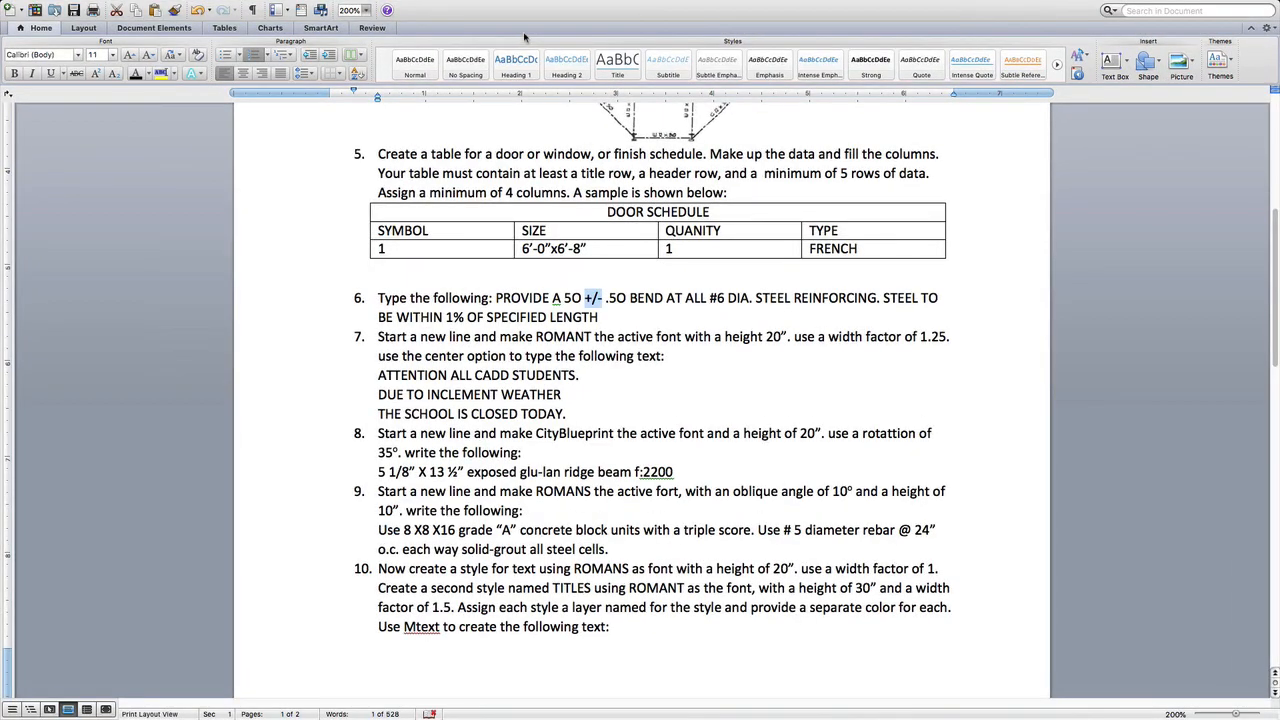
{"action": "key", "text": "ctrl+Up"}
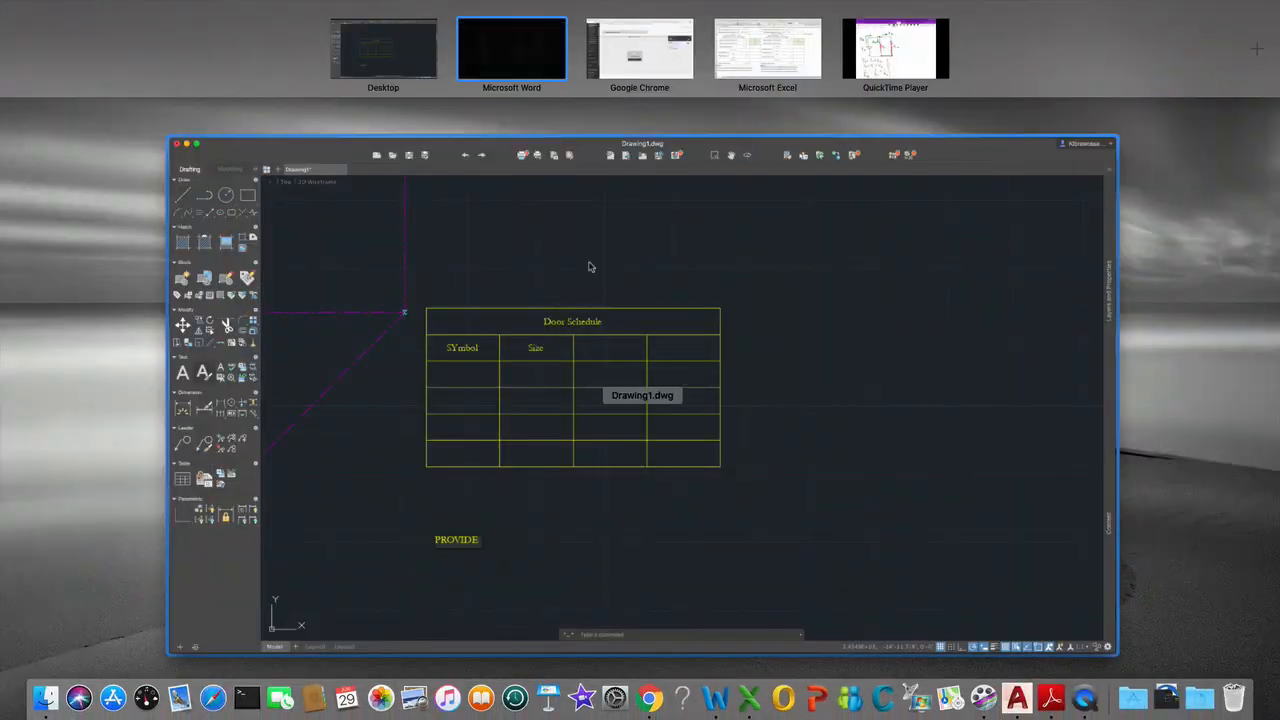
{"action": "left_click", "coordinate": [606, 497]}
{"action": "type", "text": "A"}
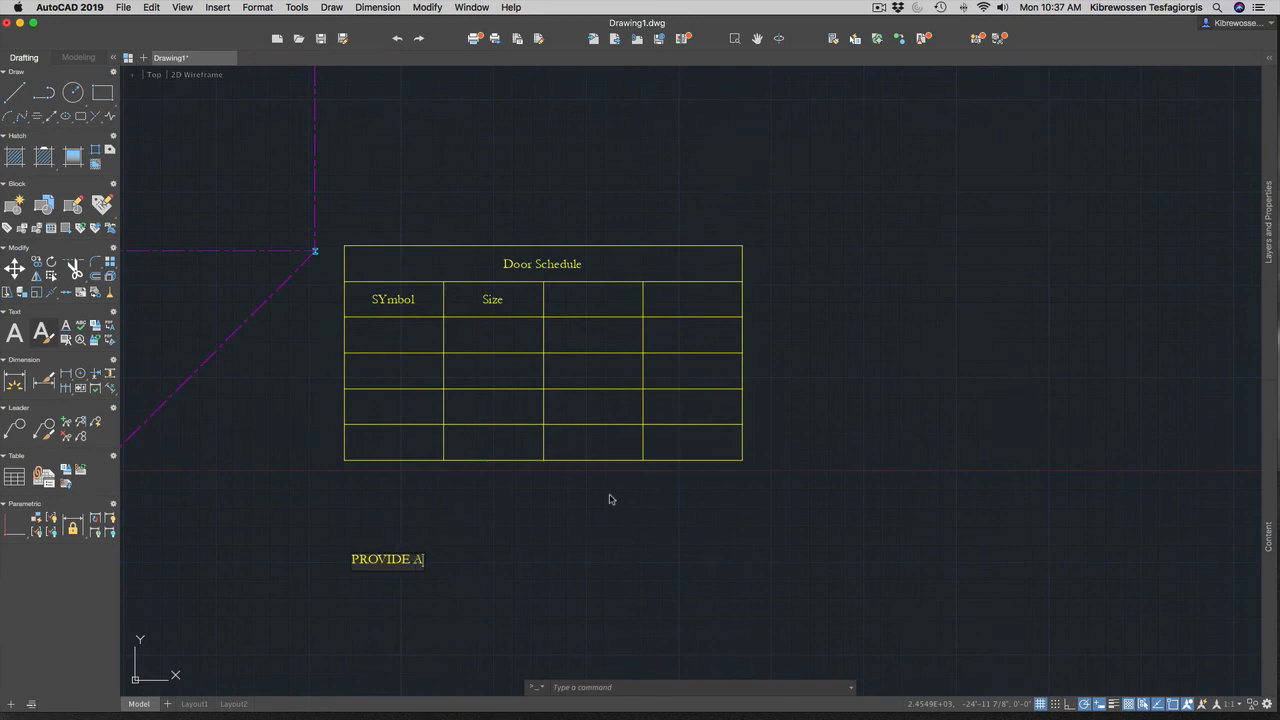
{"action": "type", "text": " 59"}
{"action": "key", "text": "BackSpace"}
{"action": "type", "text": "0"}
{"action": "type", "text": "%%"}
{"action": "type", "text": "p"}
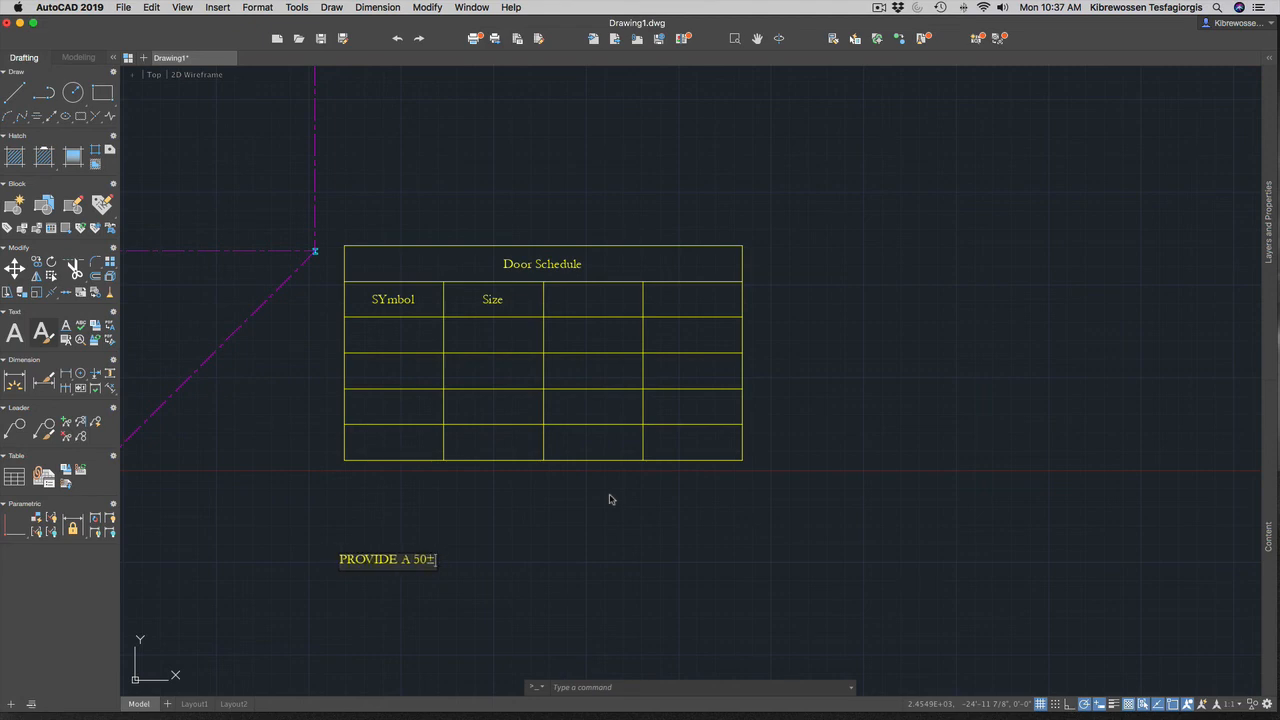
{"action": "type", "text": ".5"}
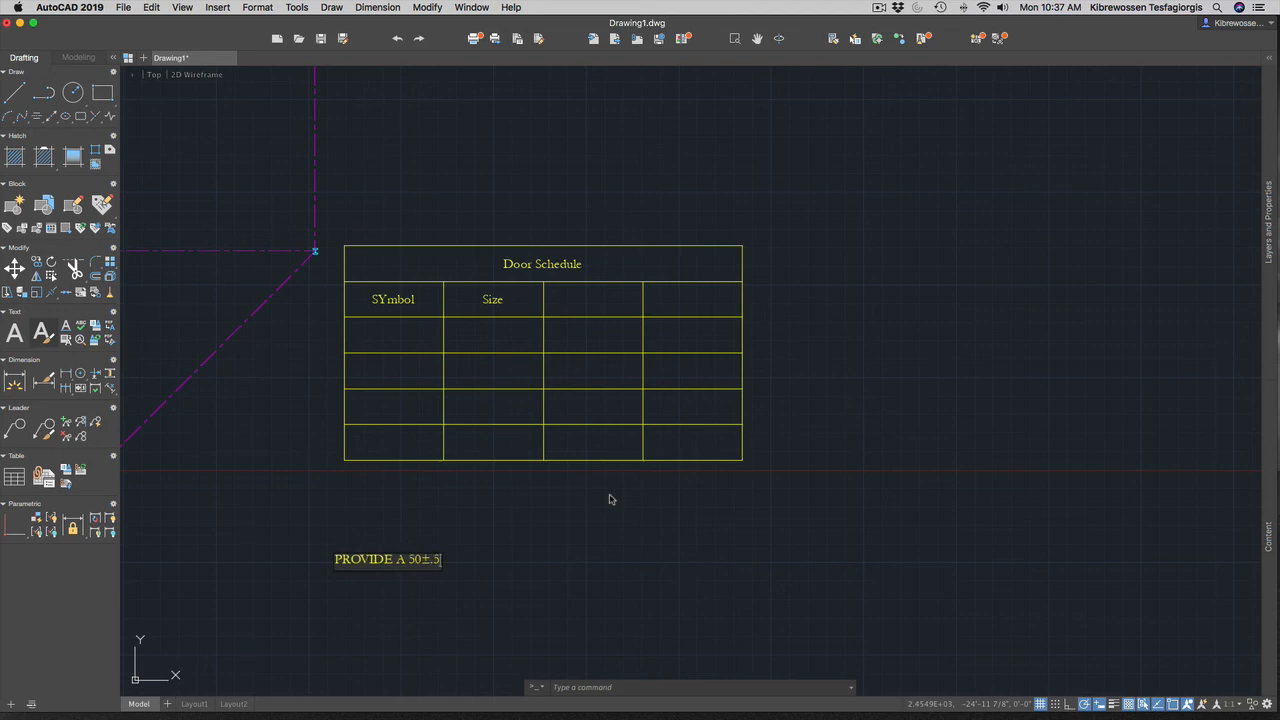
Recheck item 6 in Word, add "BEND AT" to the AutoCAD text line and close that line.
{"action": "key", "text": "ctrl+Up"}
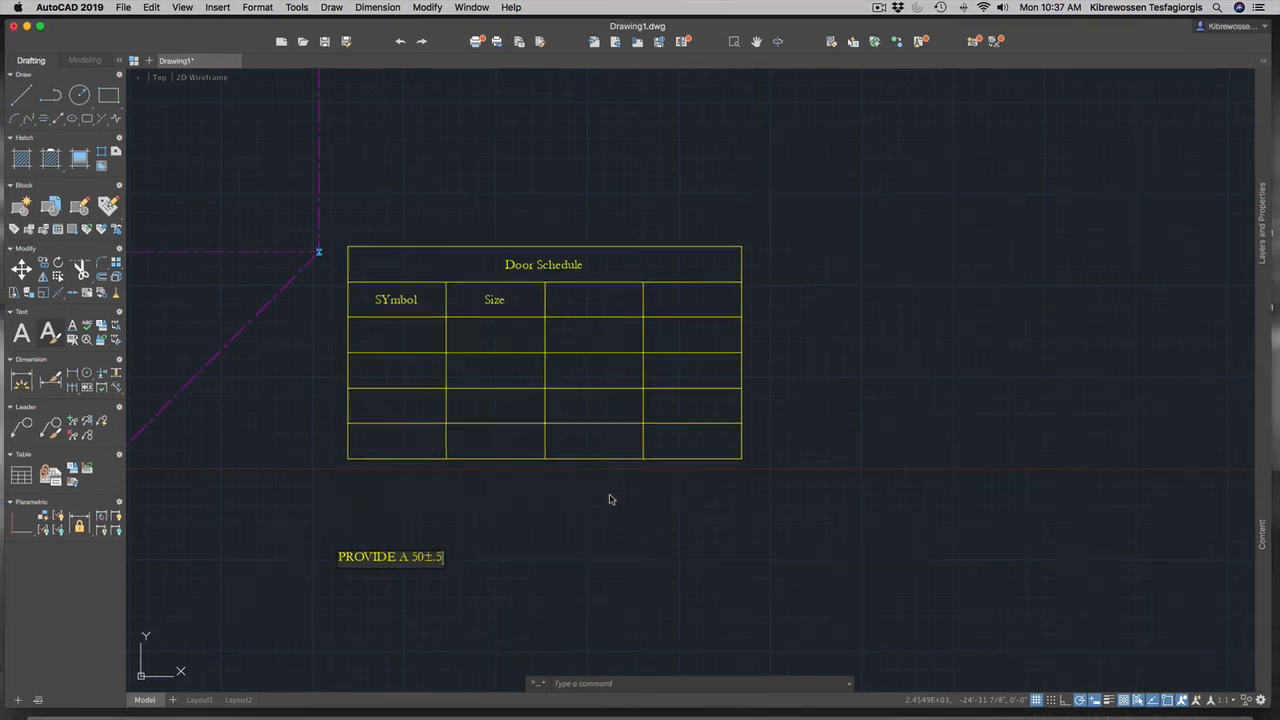
{"action": "left_click", "coordinate": [555, 48]}
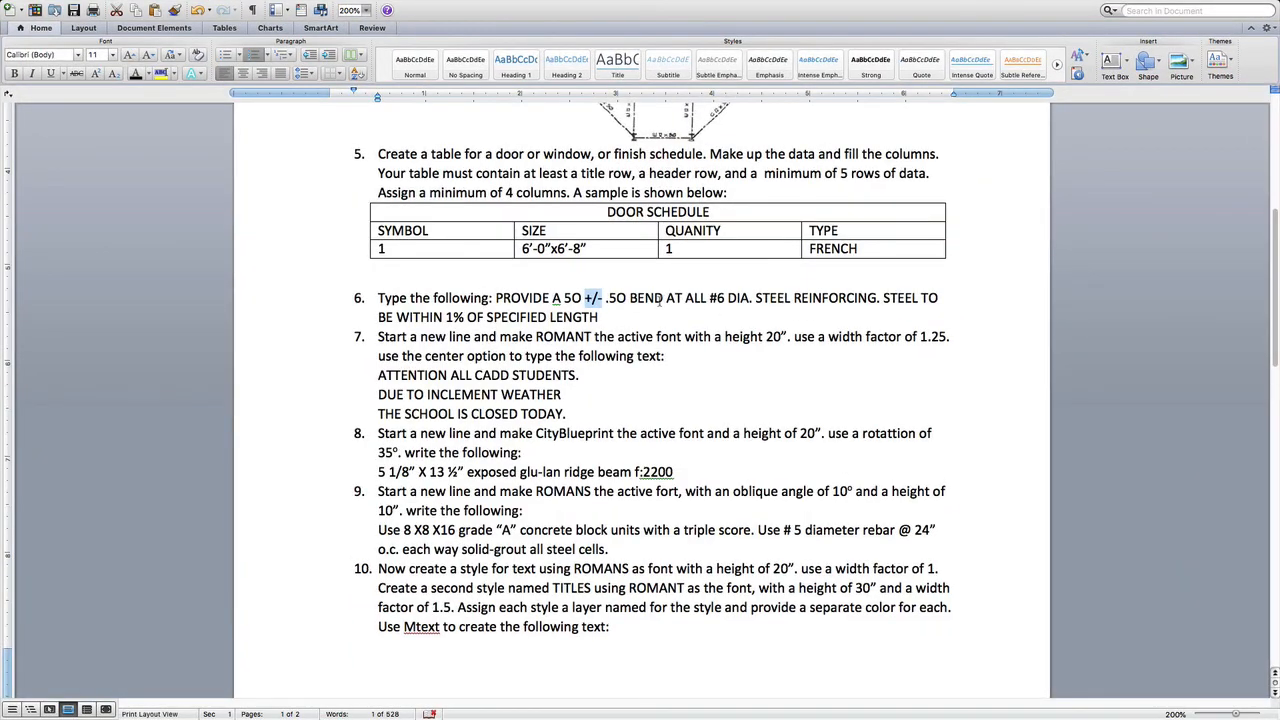
{"action": "key", "text": "ctrl+Up"}
{"action": "left_click", "coordinate": [638, 400]}
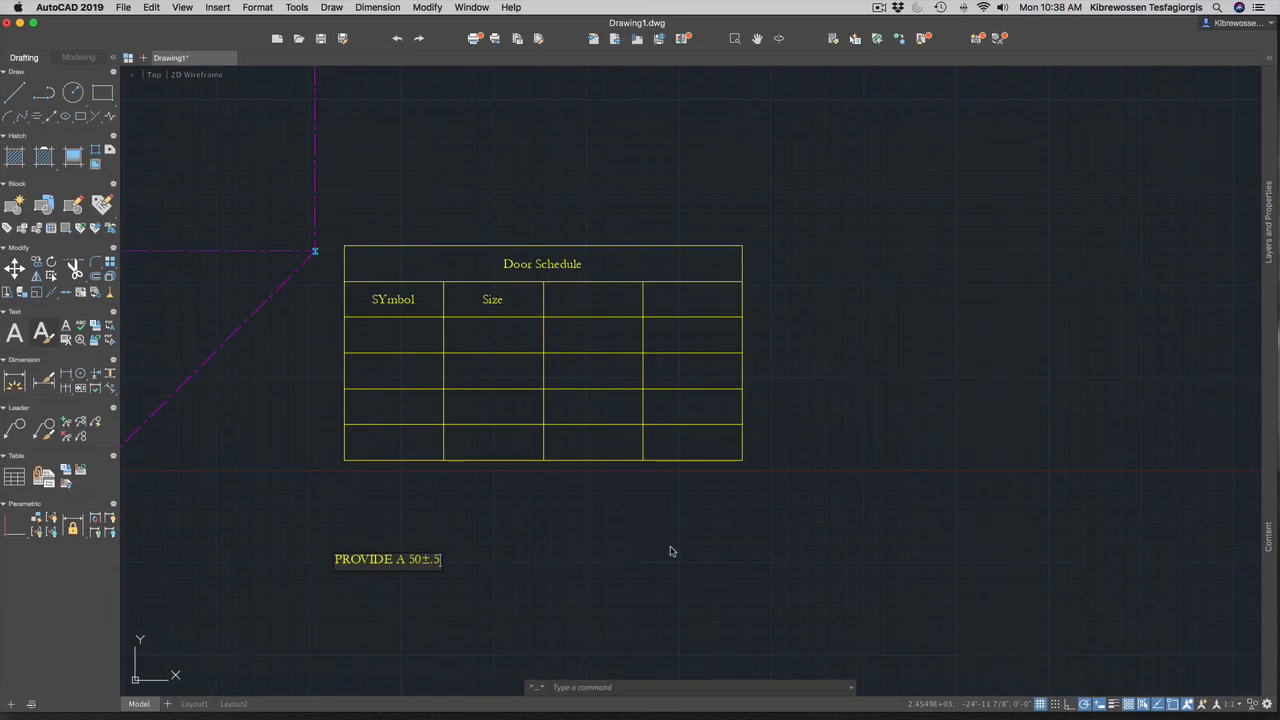
{"action": "type", "text": "BE"}
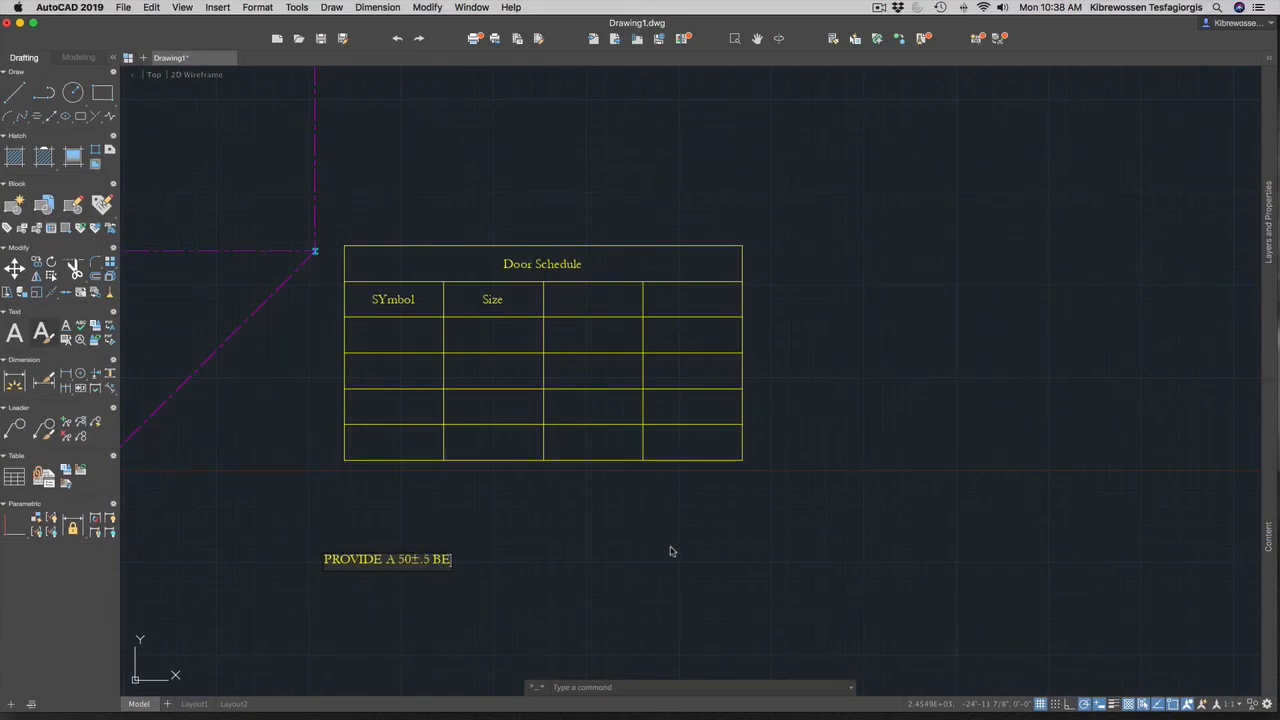
{"action": "type", "text": "ND AT"}
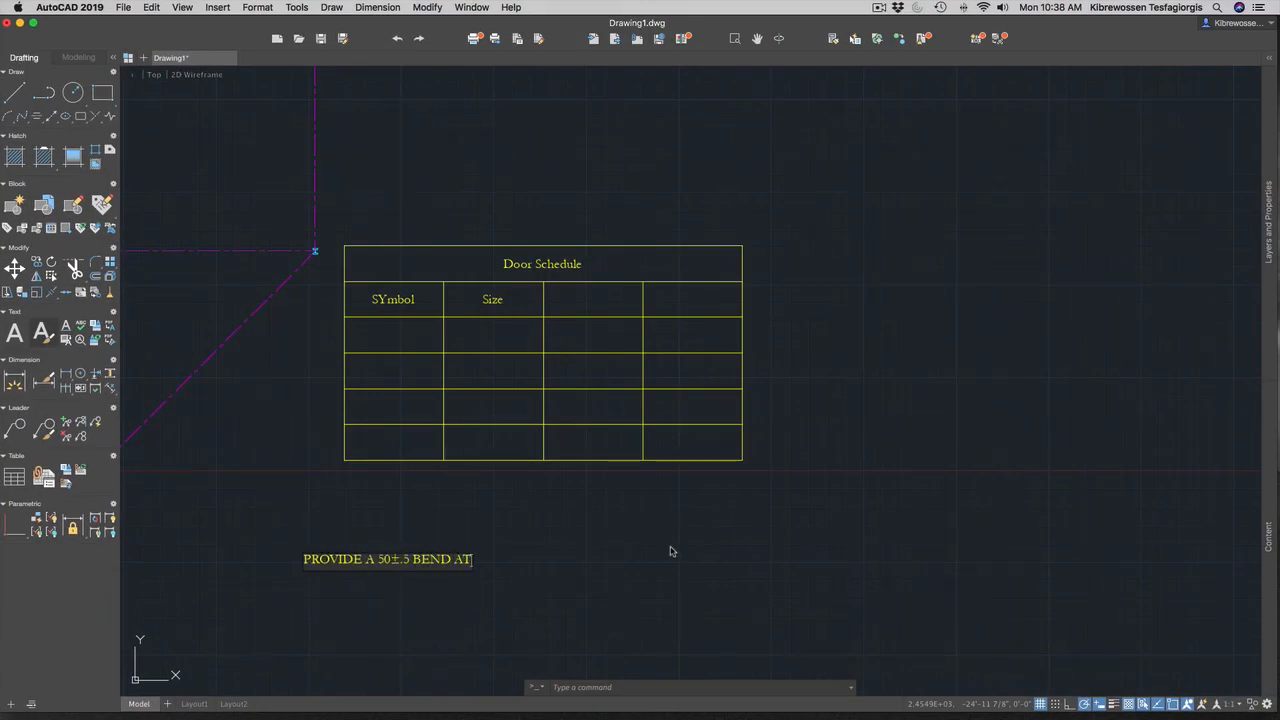
{"action": "left_click", "coordinate": [671, 550]}
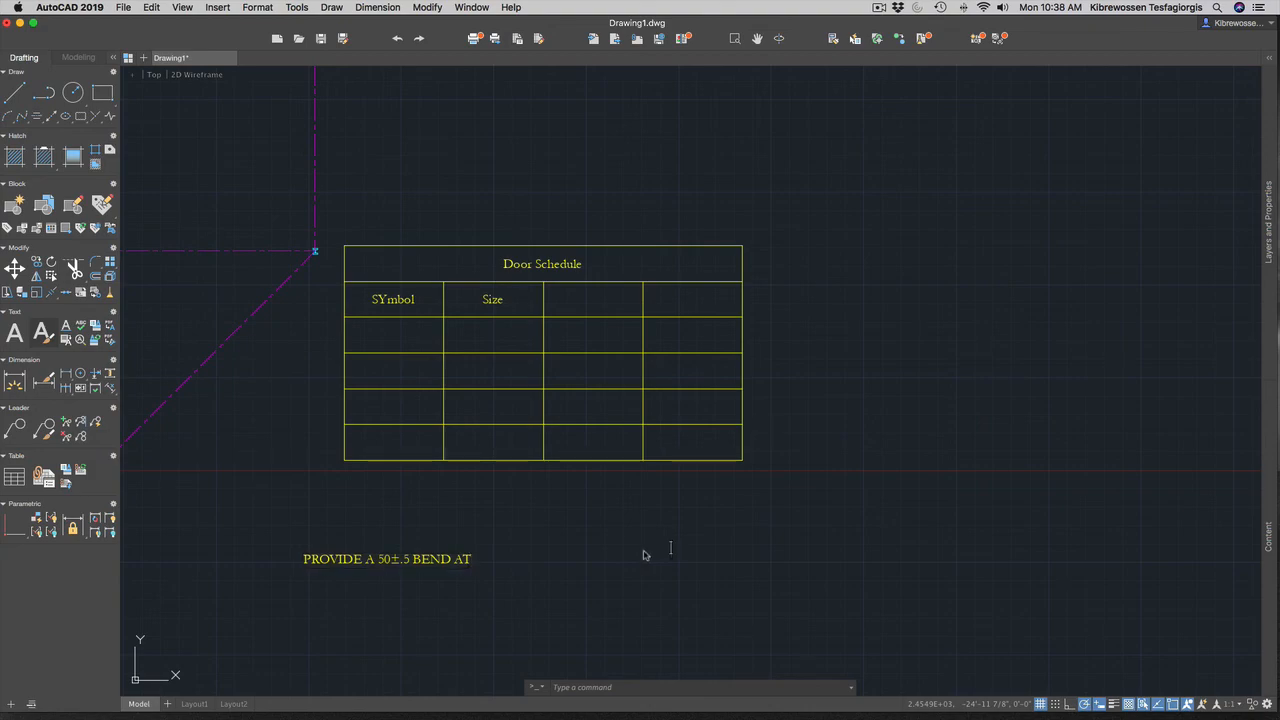
Switch to the Word assignment and read item 7 on the ROMANT font, height, width factor and centered text.
{"action": "key", "text": "ctrl+Up"}
{"action": "left_click", "coordinate": [545, 31]}
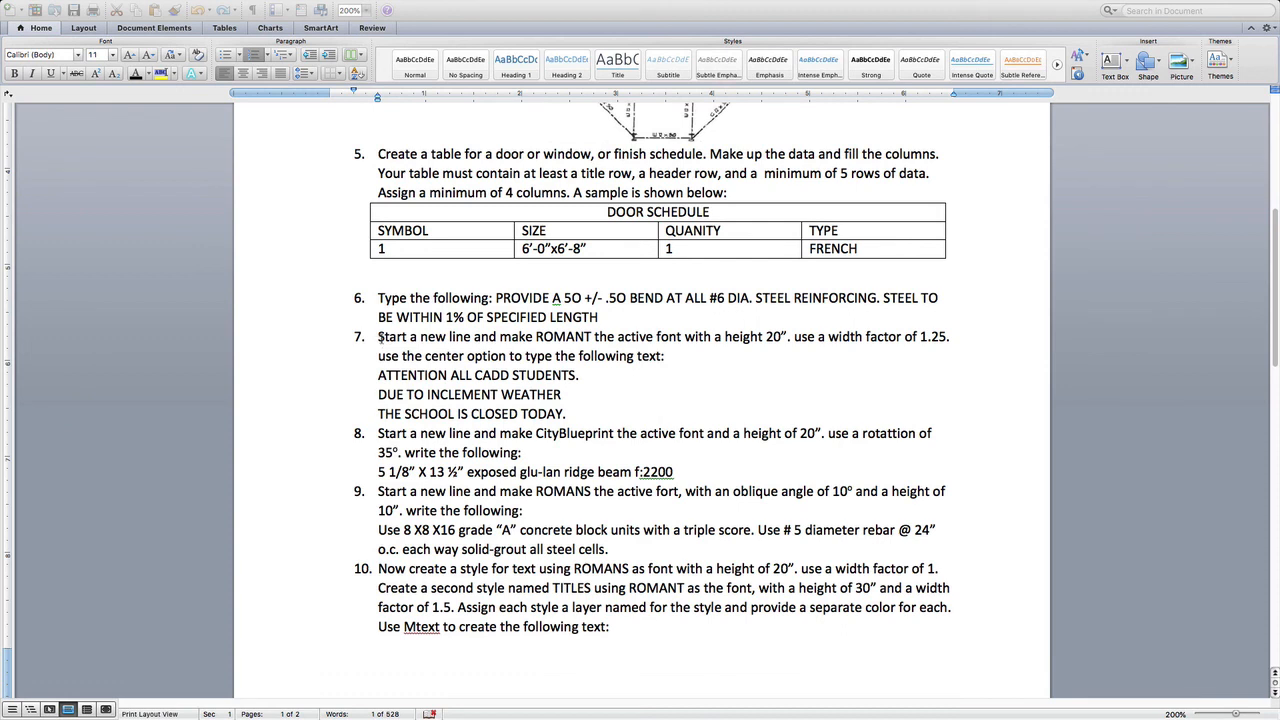
{"action": "left_click_drag", "start_coordinate": [379, 337], "coordinate": [573, 404]}
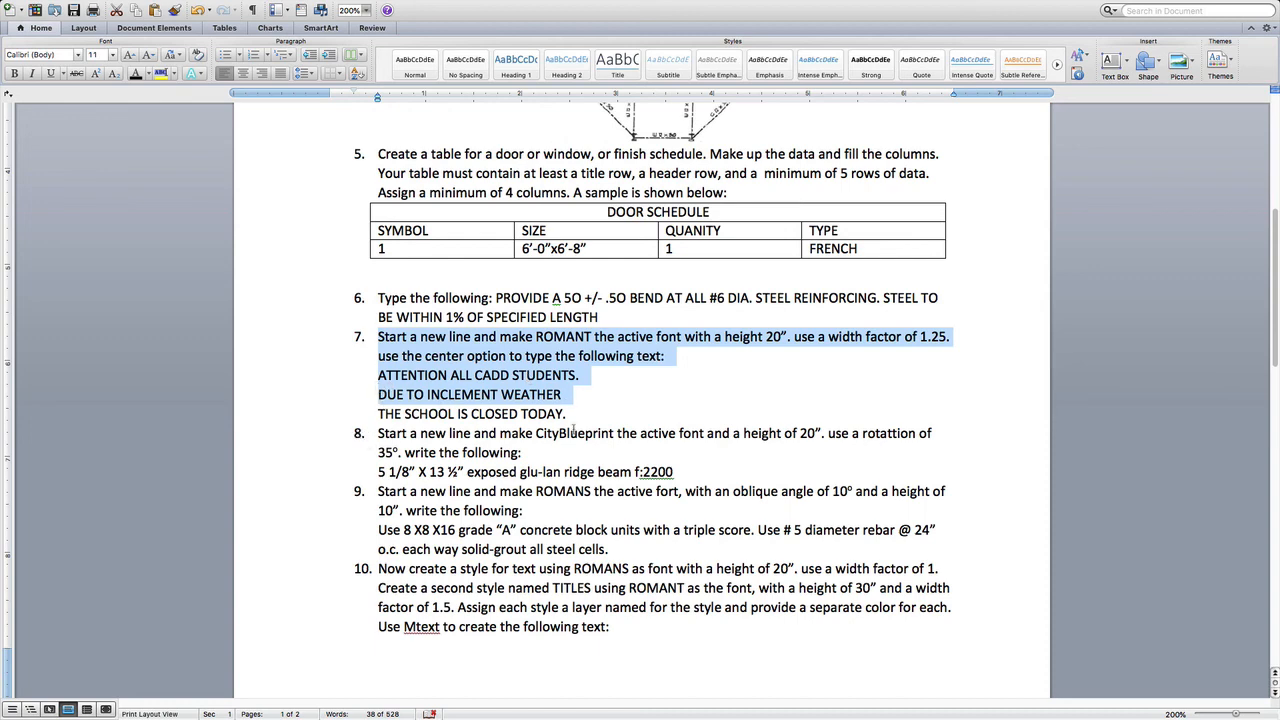
Switch to AutoCAD, open the text style settings clear of the table's title, and select the Standard style.
{"action": "key", "text": "ctrl+Up"}
{"action": "left_click", "coordinate": [780, 394]}
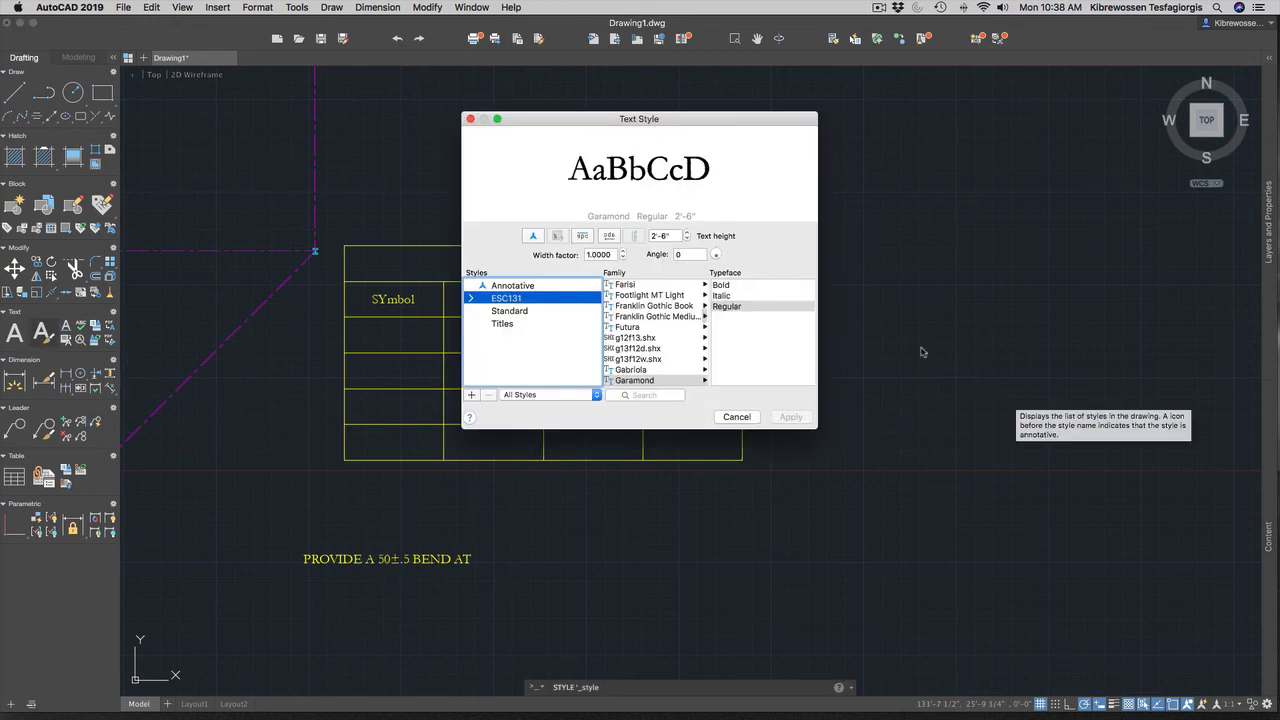
{"action": "left_click_drag", "start_coordinate": [737, 120], "coordinate": [942, 166]}
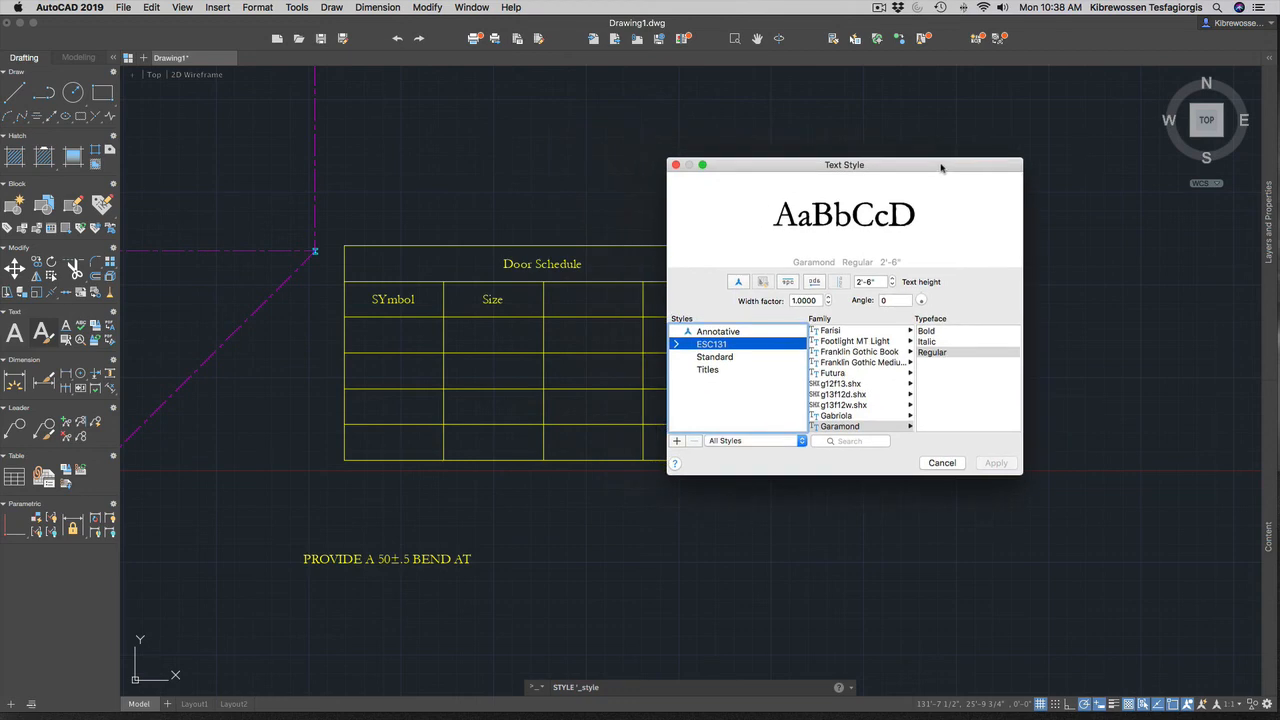
{"action": "left_click", "coordinate": [723, 360]}
Return to the Word assignment and review the item 7 text style requirements again.
{"action": "key", "text": "ctrl+Up"}
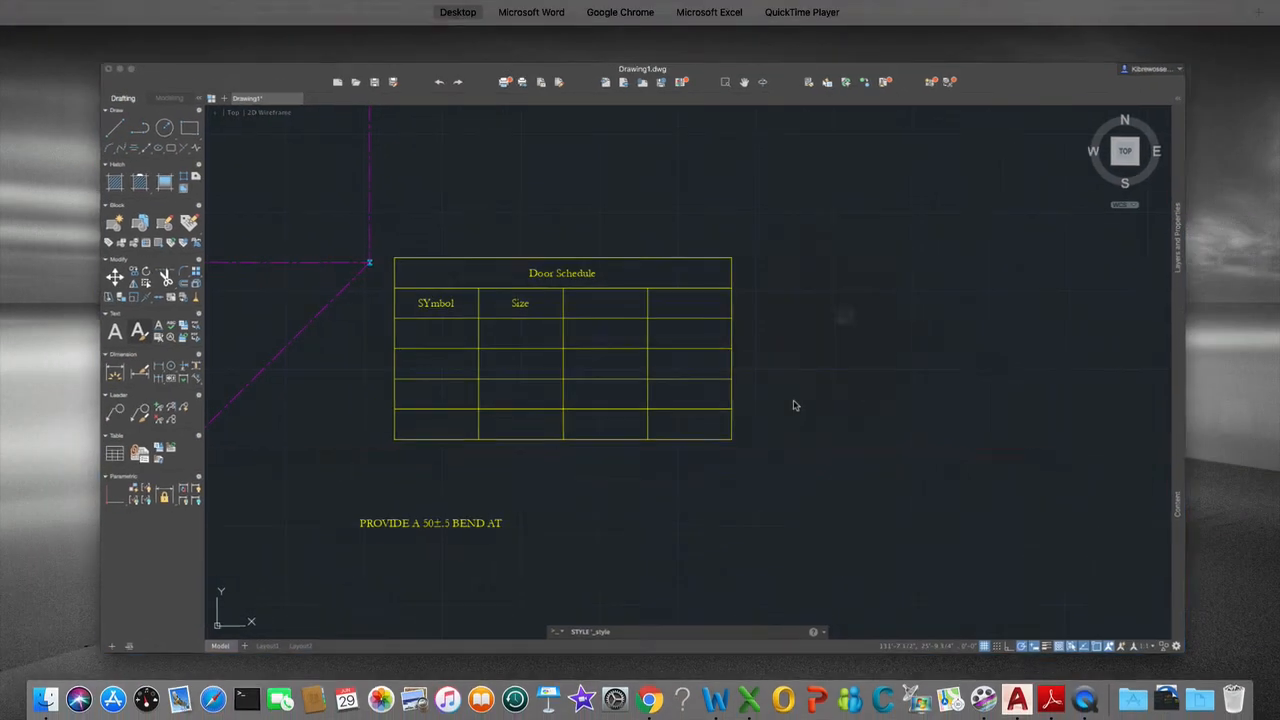
{"action": "left_click", "coordinate": [535, 55]}
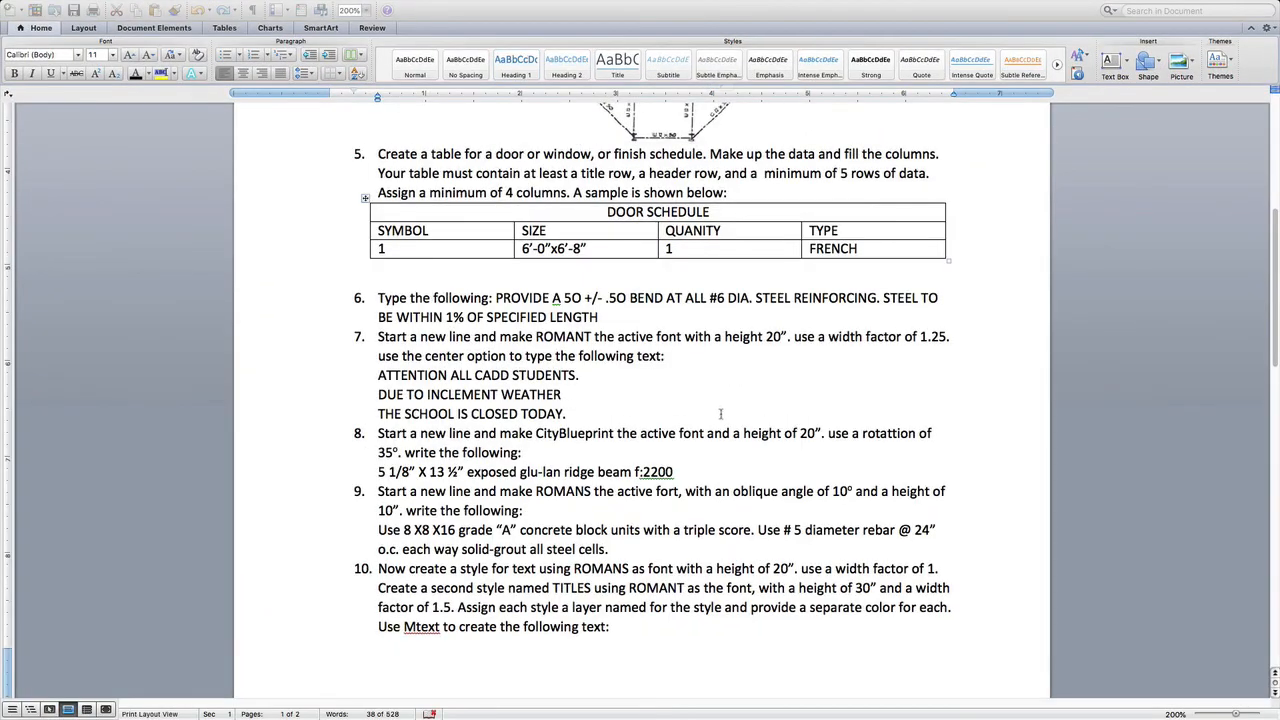
{"action": "left_click_drag", "start_coordinate": [378, 337], "coordinate": [718, 416]}
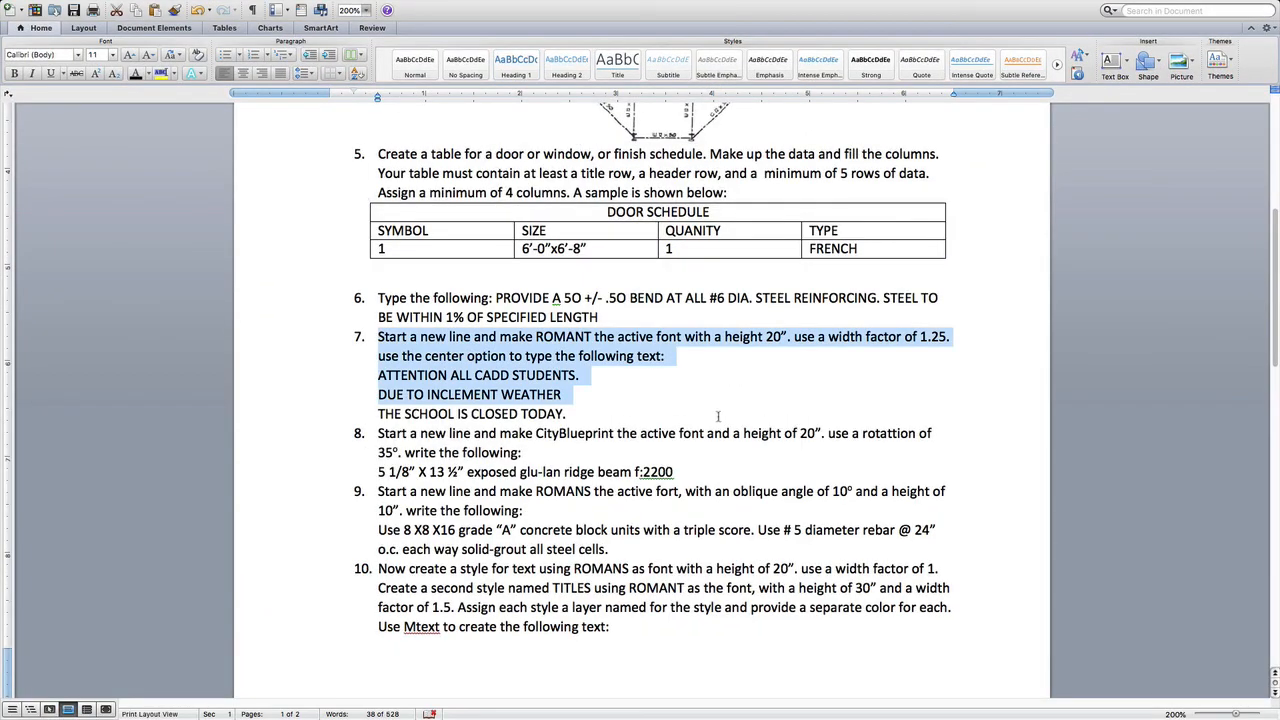
Switch to AutoCAD and assign the romant.shx font to the Standard text style.
{"action": "key", "text": "ctrl+Up"}
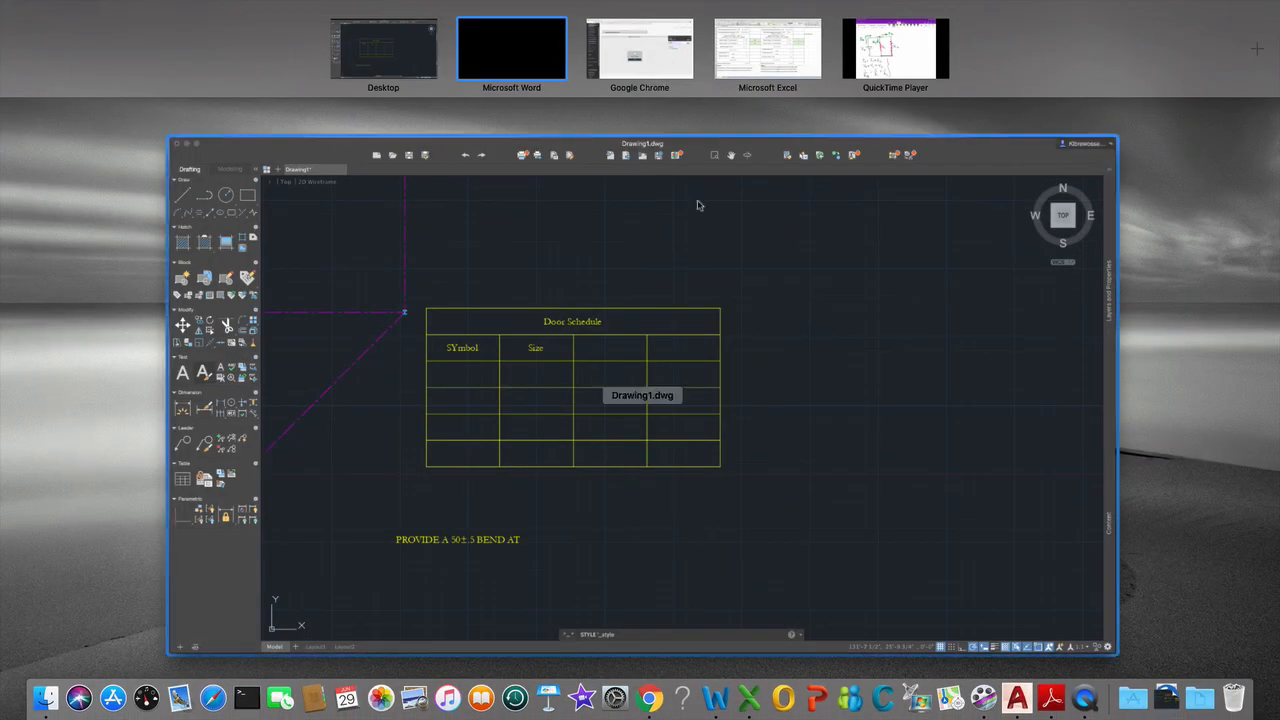
{"action": "left_click", "coordinate": [794, 323]}
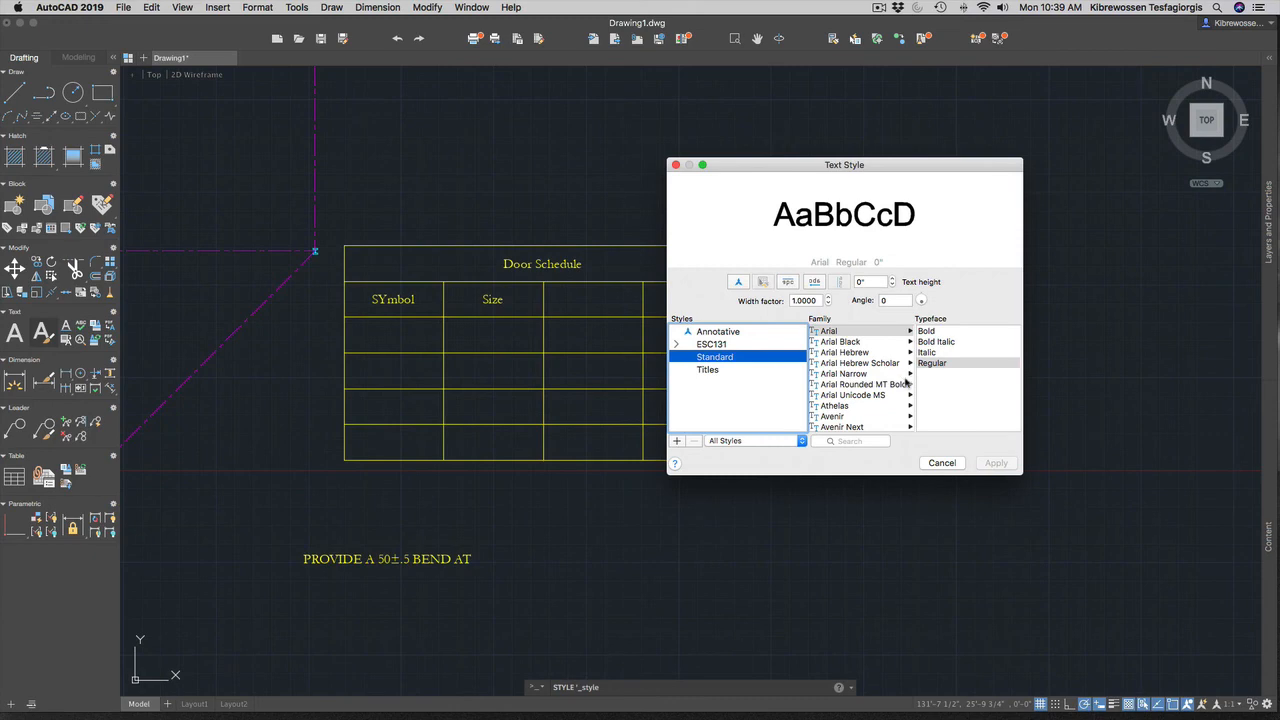
{"action": "scroll", "coordinate": [878, 402], "scroll_direction": "down", "scroll_amount": 8}
{"action": "scroll", "coordinate": [875, 402], "scroll_direction": "down", "scroll_amount": 20}
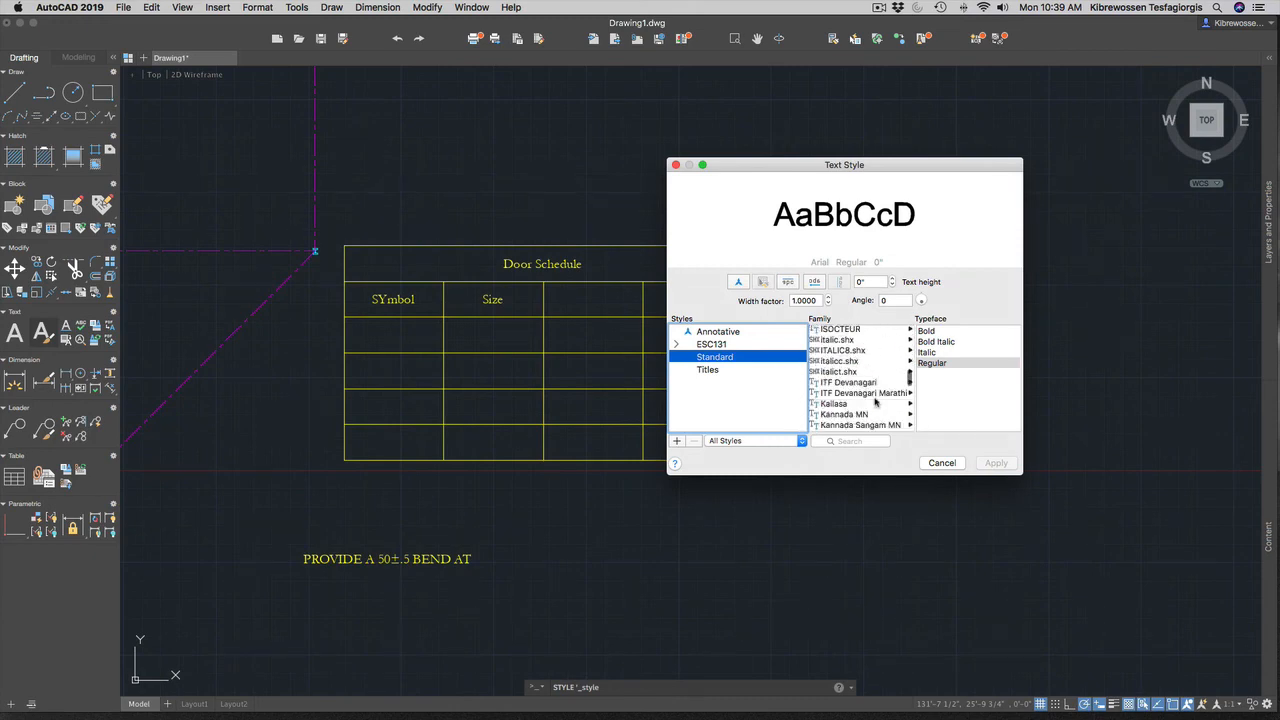
{"action": "scroll", "coordinate": [875, 402], "scroll_direction": "up", "scroll_amount": 10}
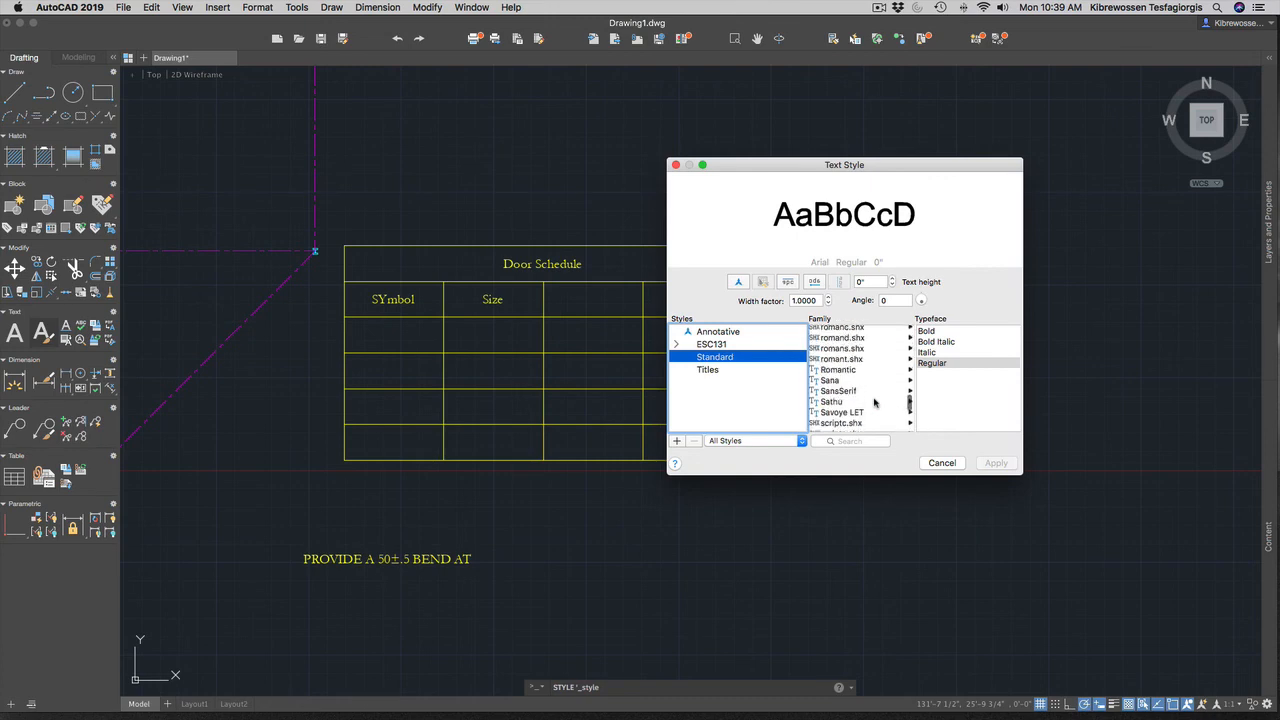
{"action": "scroll", "coordinate": [875, 402], "scroll_direction": "up", "scroll_amount": 3}
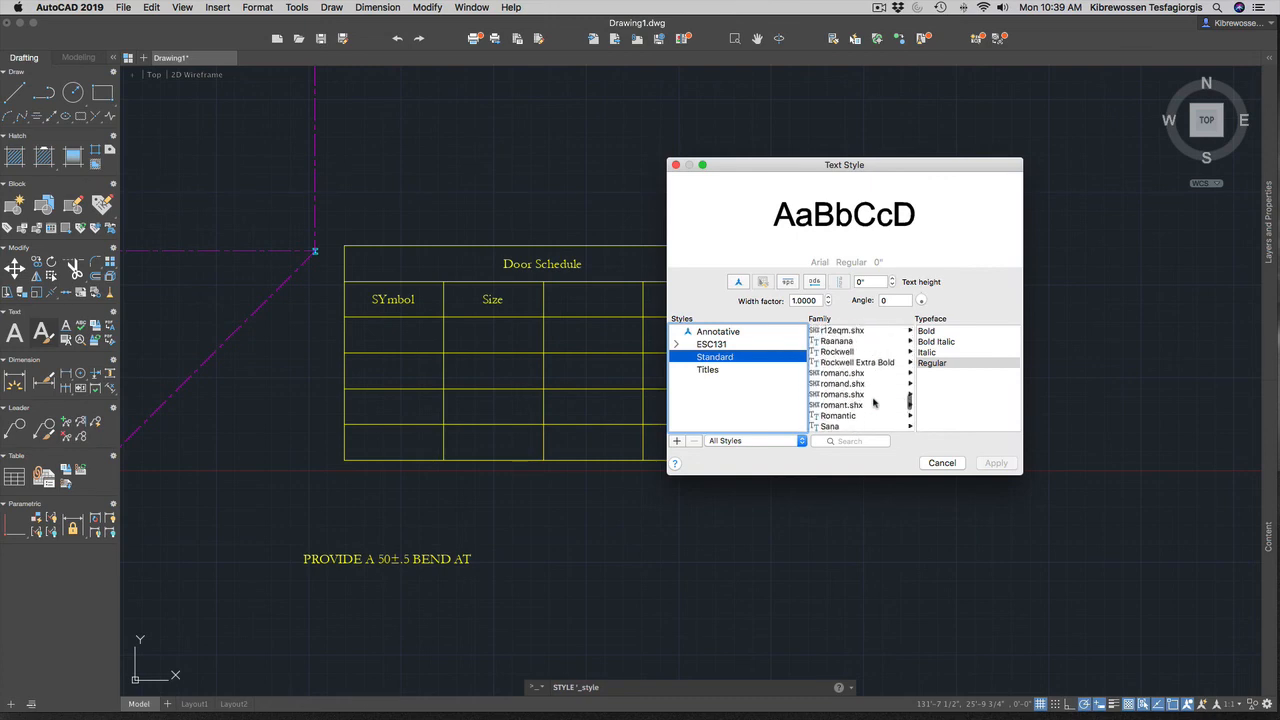
{"action": "left_click", "coordinate": [843, 406]}
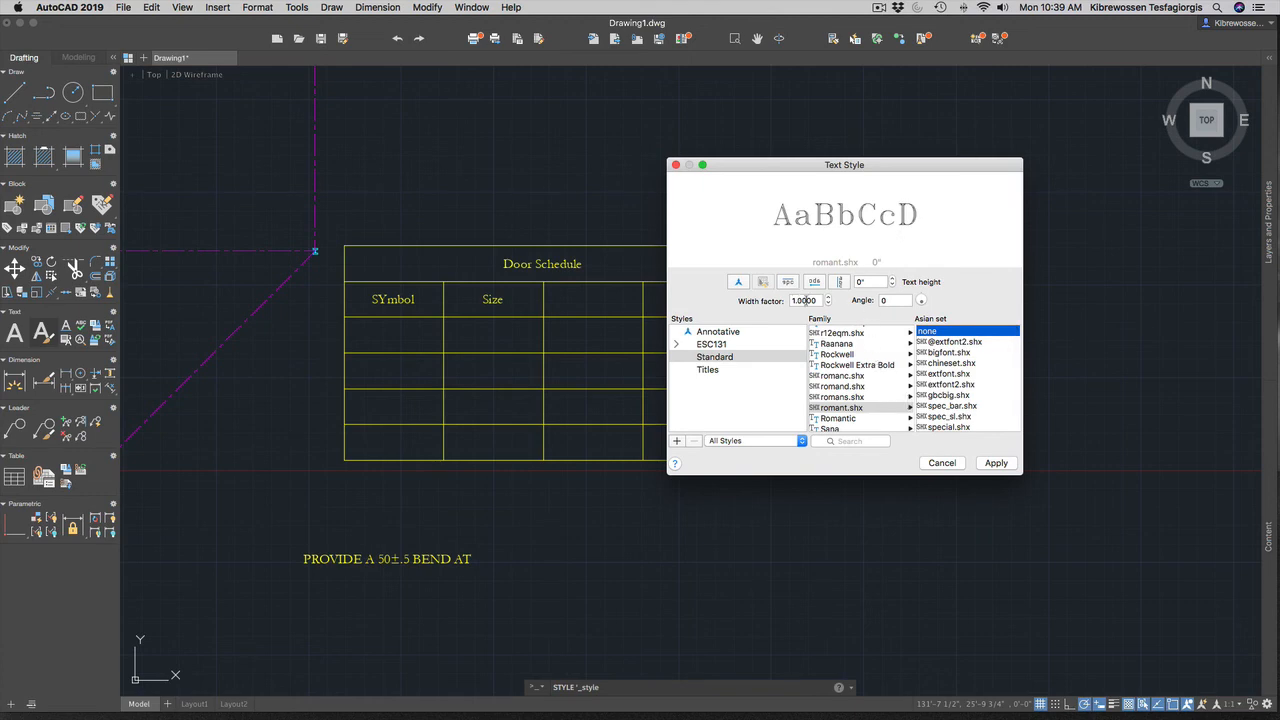
Set the Standard style's width factor to 1.25 and text height to 20", and apply the changes.
{"action": "left_click", "coordinate": [817, 300]}
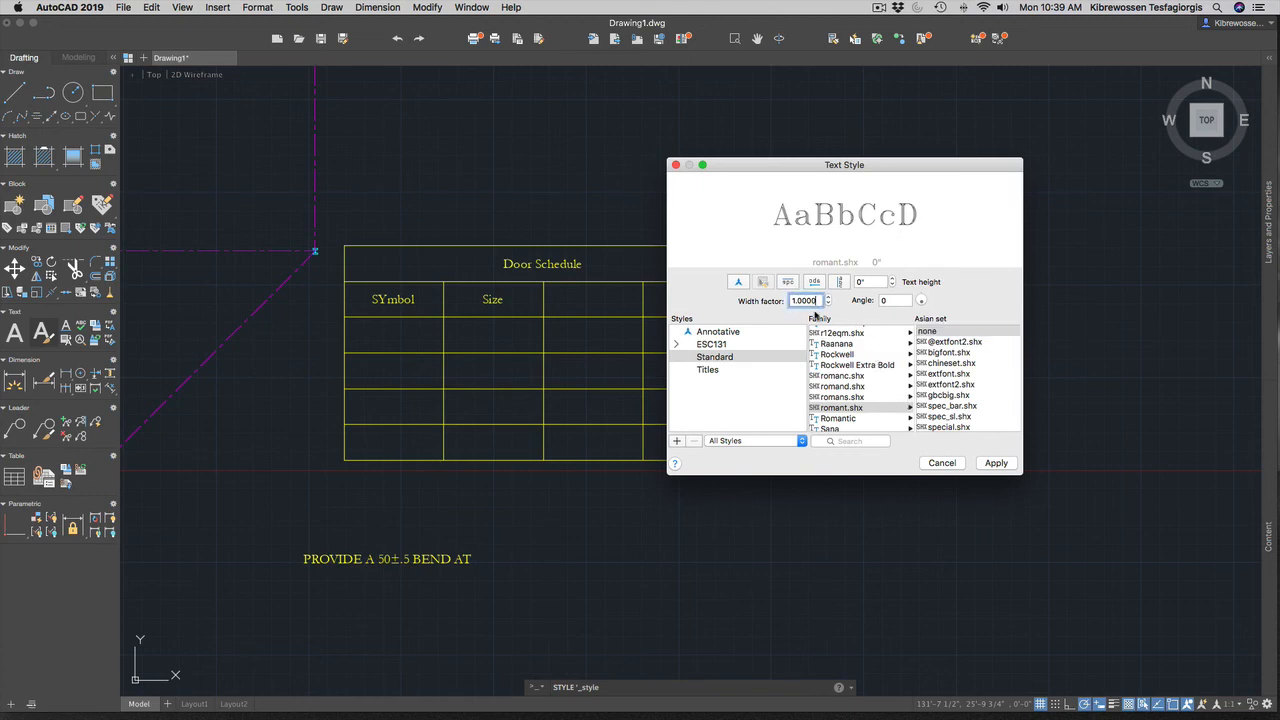
{"action": "key", "text": "BackSpace"}
{"action": "key", "text": "BackSpace"}
{"action": "left_click", "coordinate": [863, 283]}
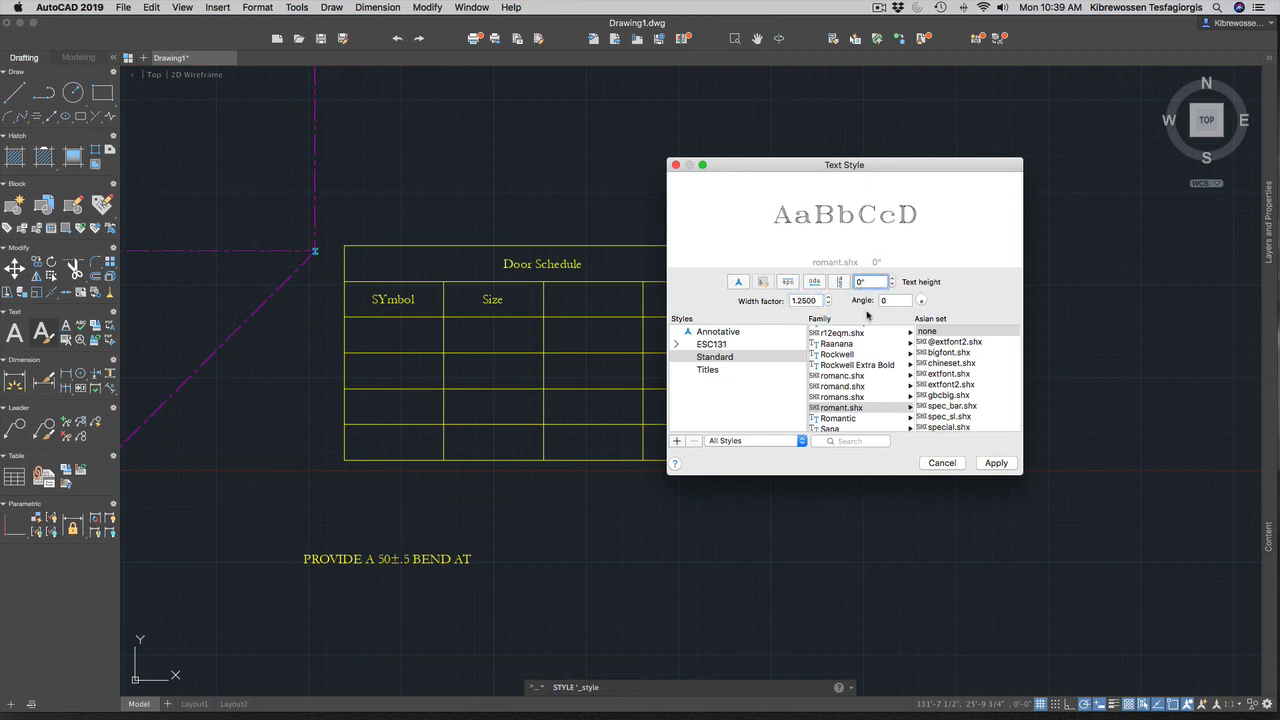
{"action": "type", "text": "20"}
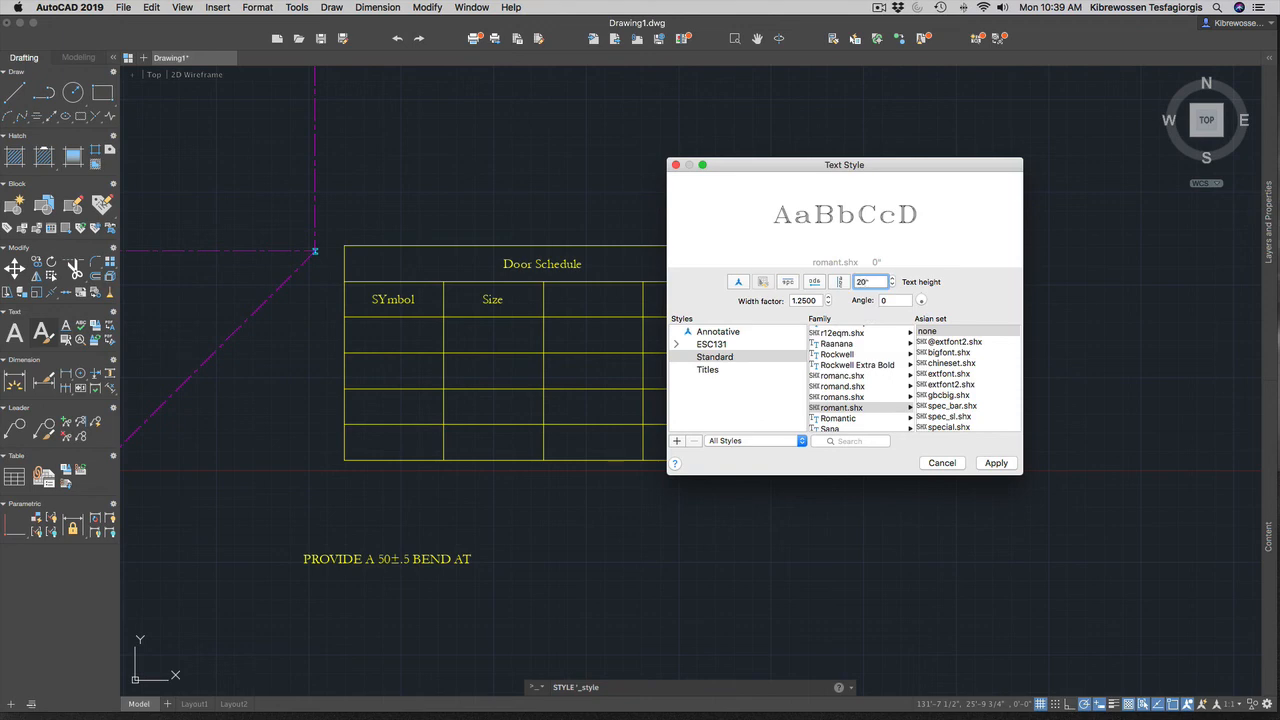
{"action": "left_click", "coordinate": [997, 463]}
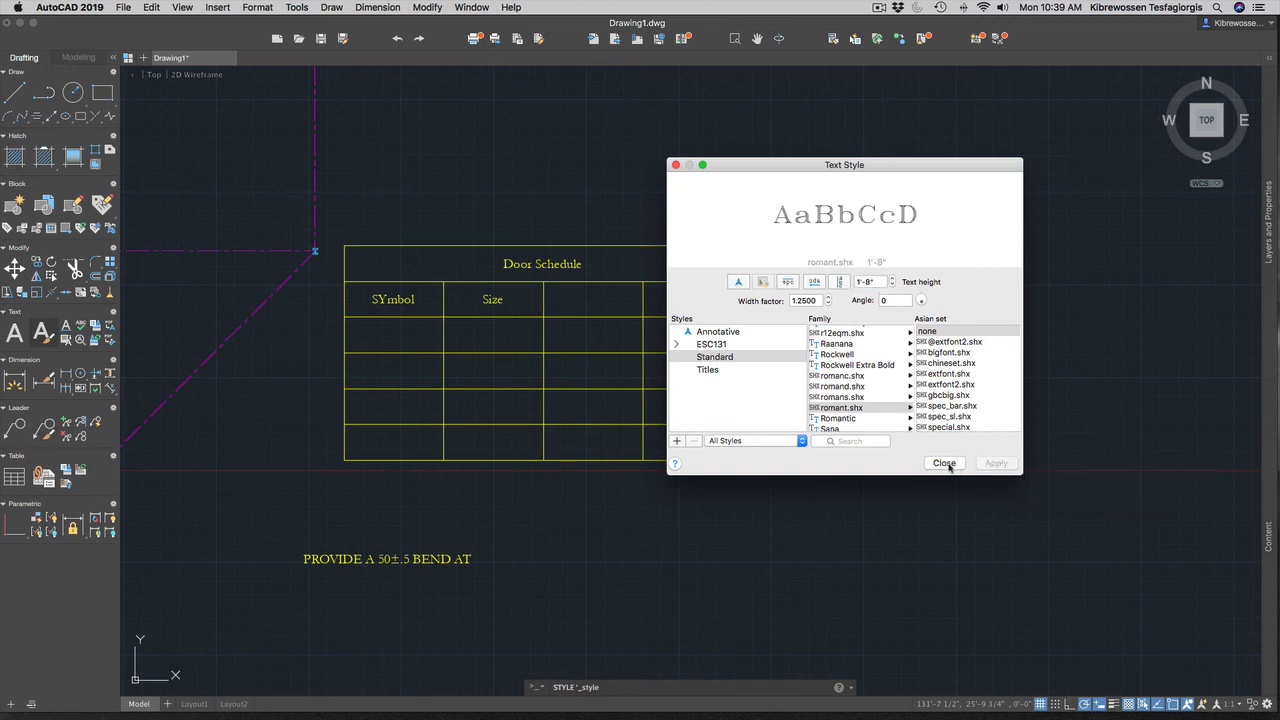
Make the Standard text style current and close the text style settings.
{"action": "left_click", "coordinate": [709, 358]}
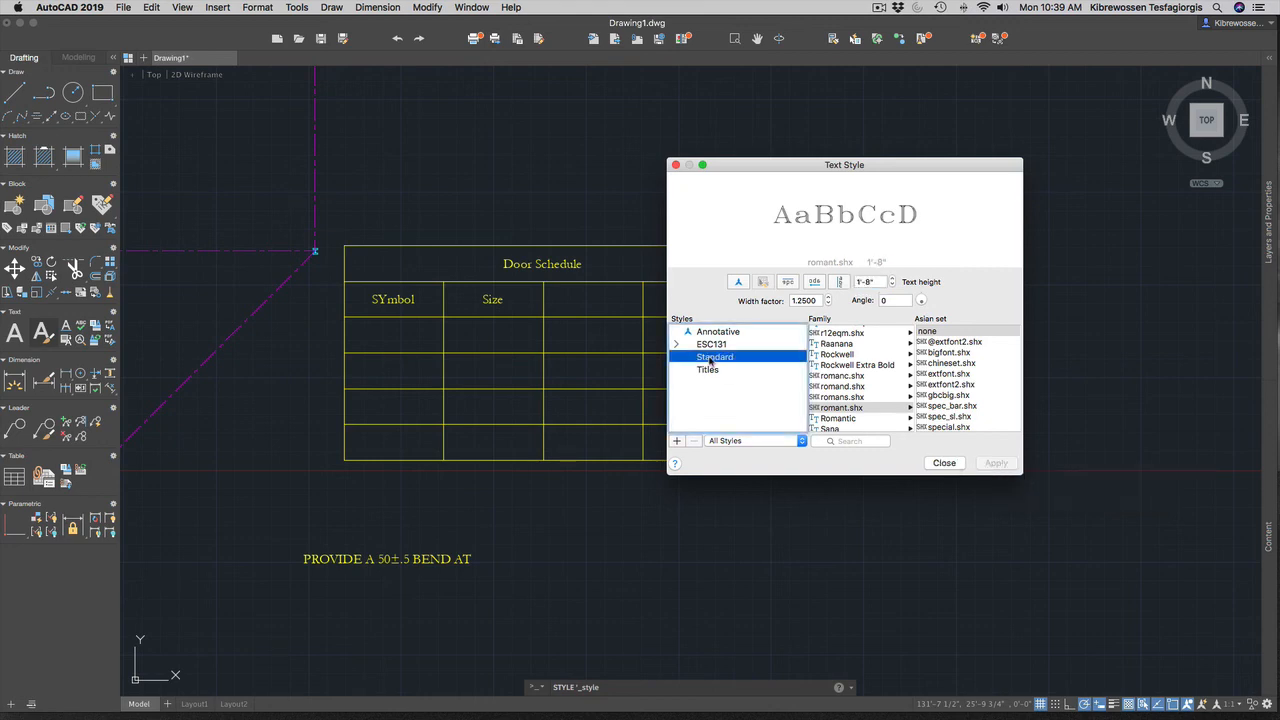
{"action": "right_click", "coordinate": [709, 360]}
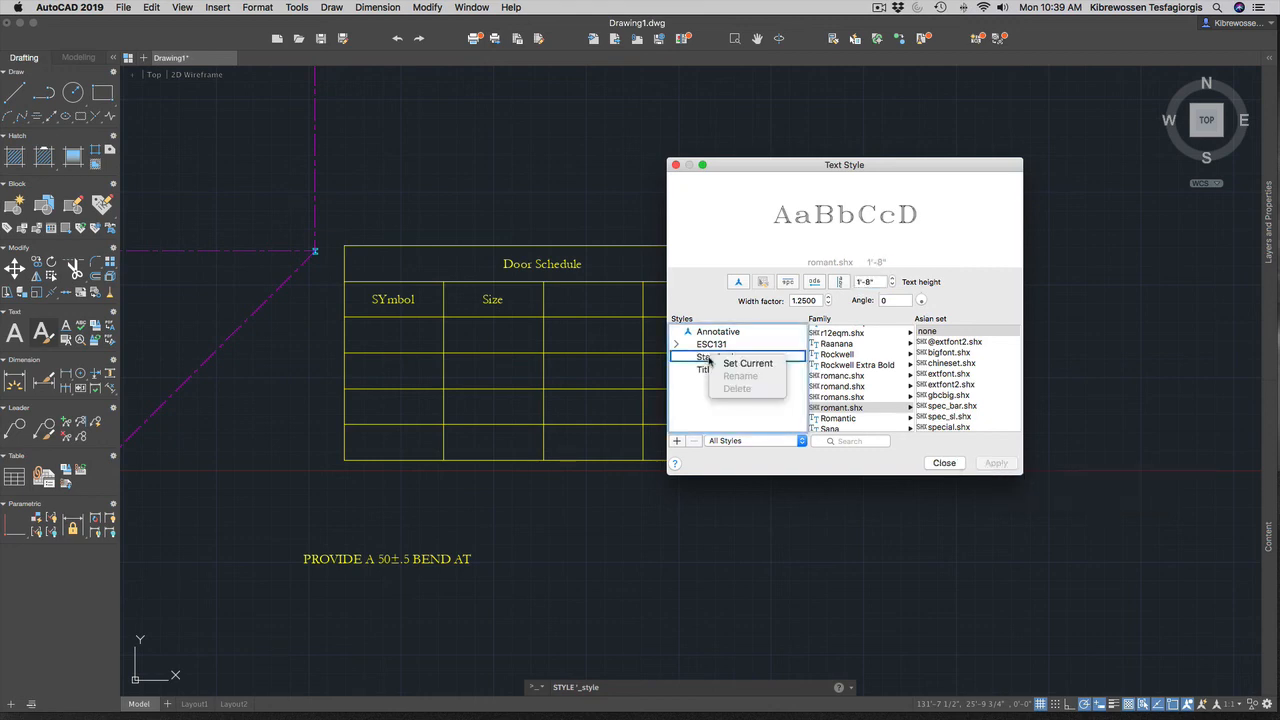
{"action": "left_click", "coordinate": [944, 463]}
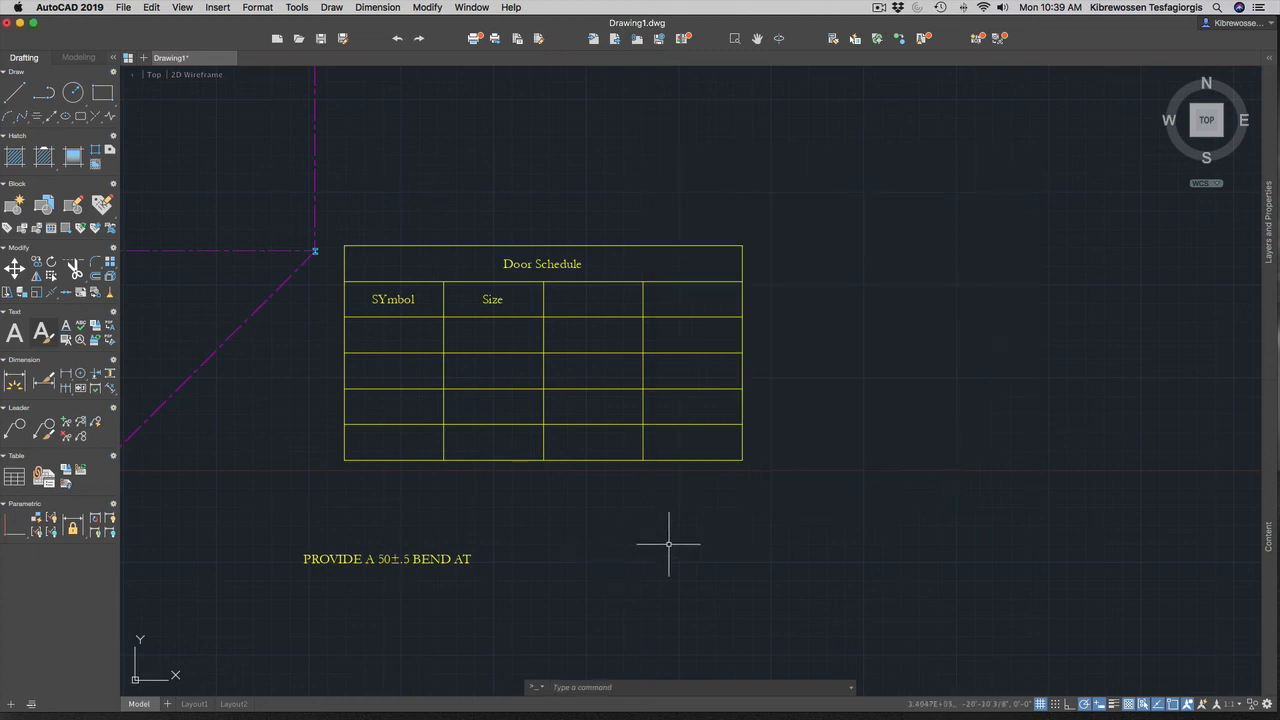
Place centered single-line text below the table at the default rotation, reading "Attention CAD students" and "Due to inclement weather" on two lines.
{"action": "type", "text": "DT"}
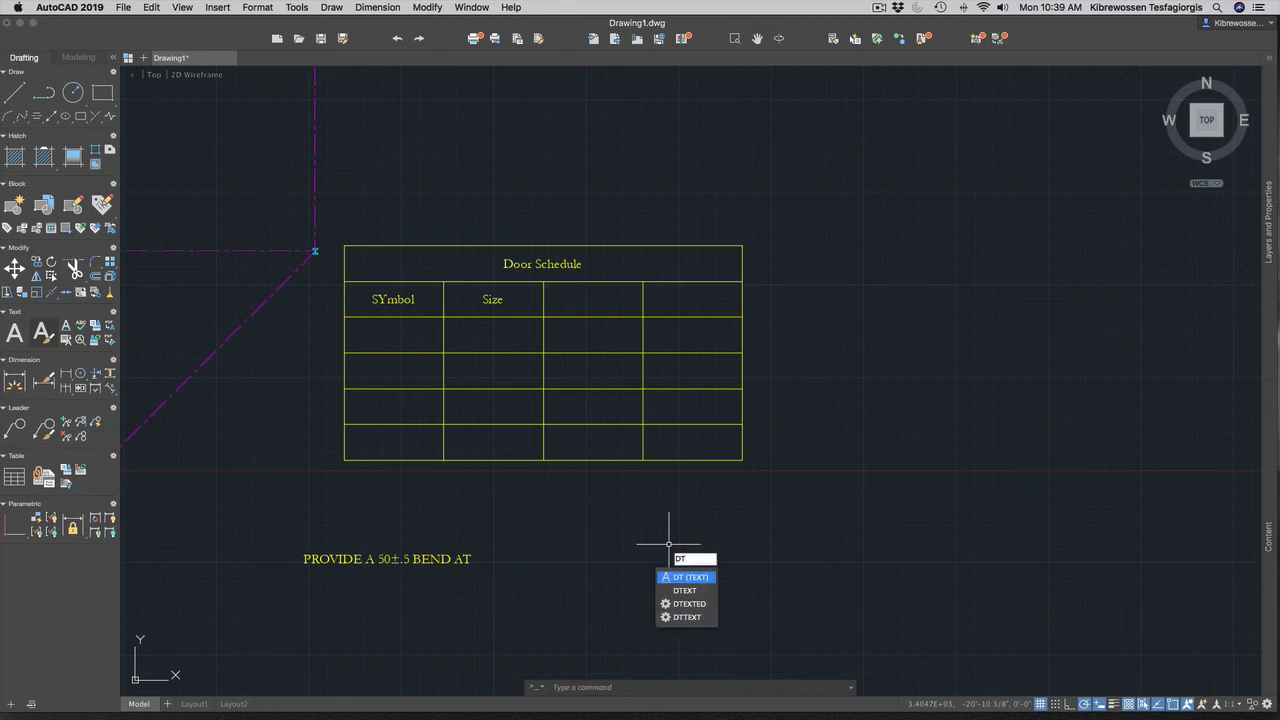
{"action": "key", "text": "Return"}
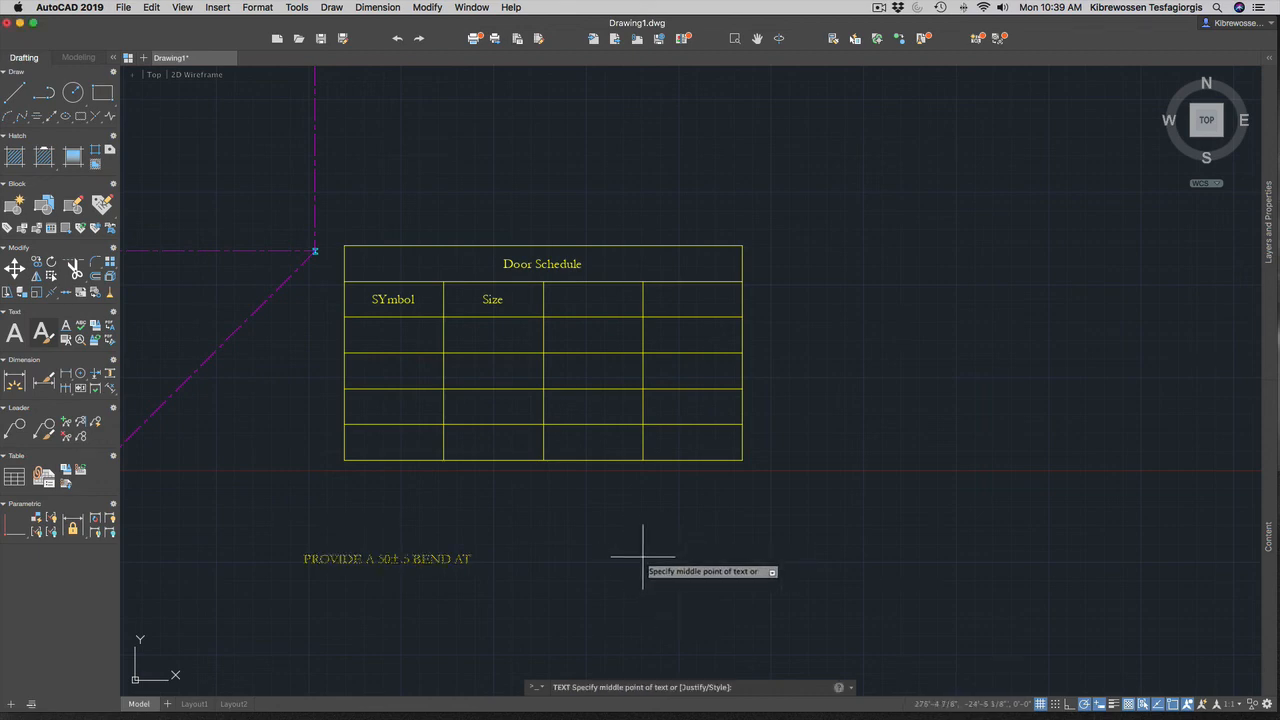
{"action": "left_click", "coordinate": [646, 557]}
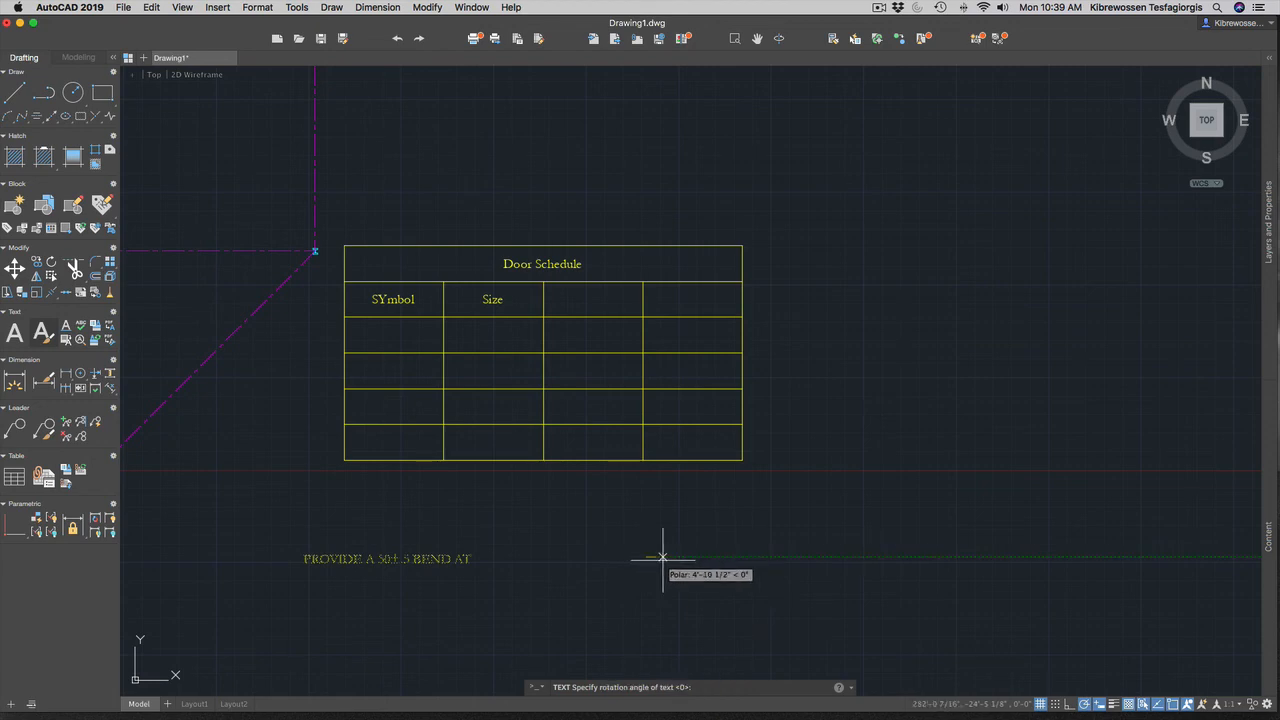
{"action": "key", "text": "Return"}
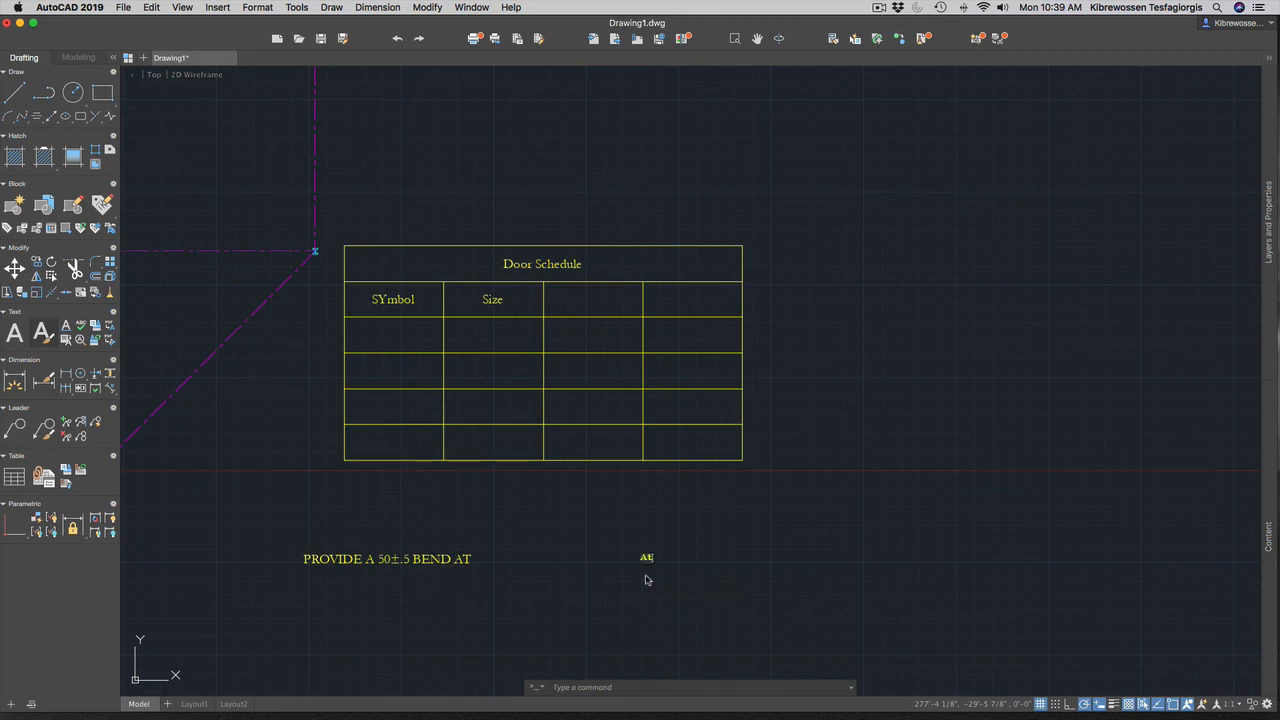
{"action": "type", "text": "Attention CAD students"}
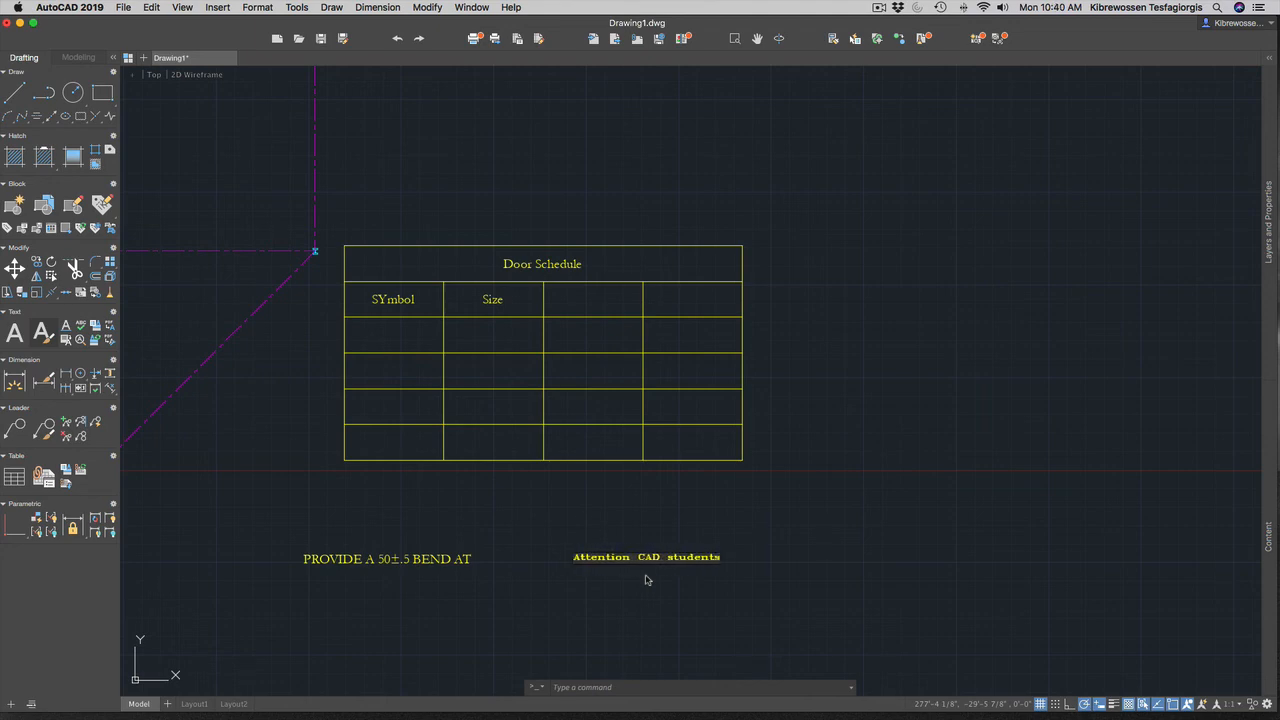
{"action": "key", "text": "Return"}
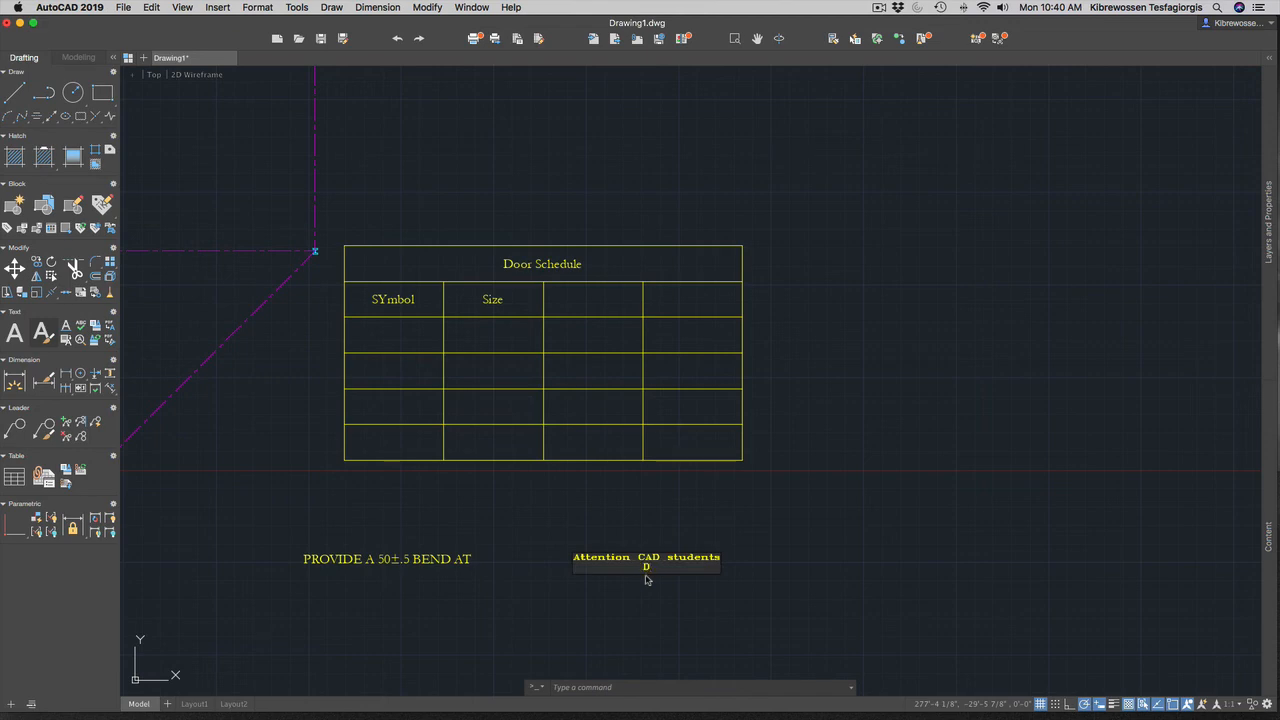
{"action": "type", "text": "Due to inclement "}
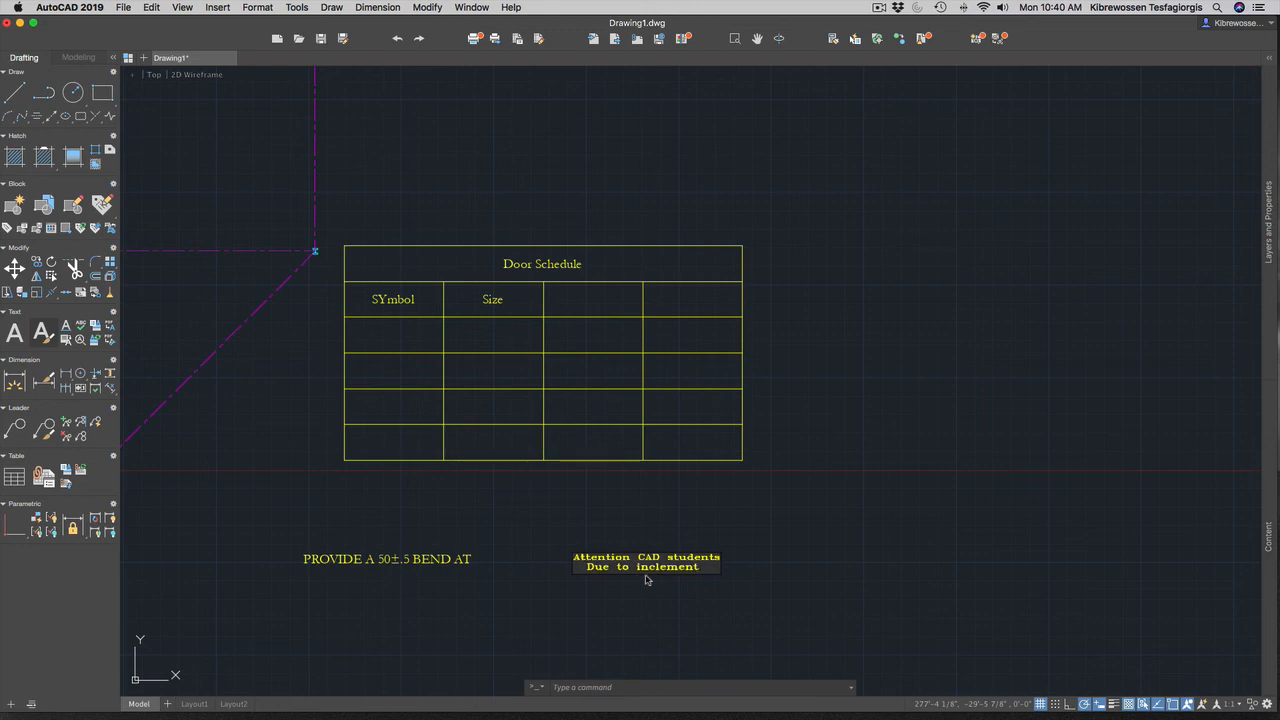
{"action": "type", "text": "weather"}
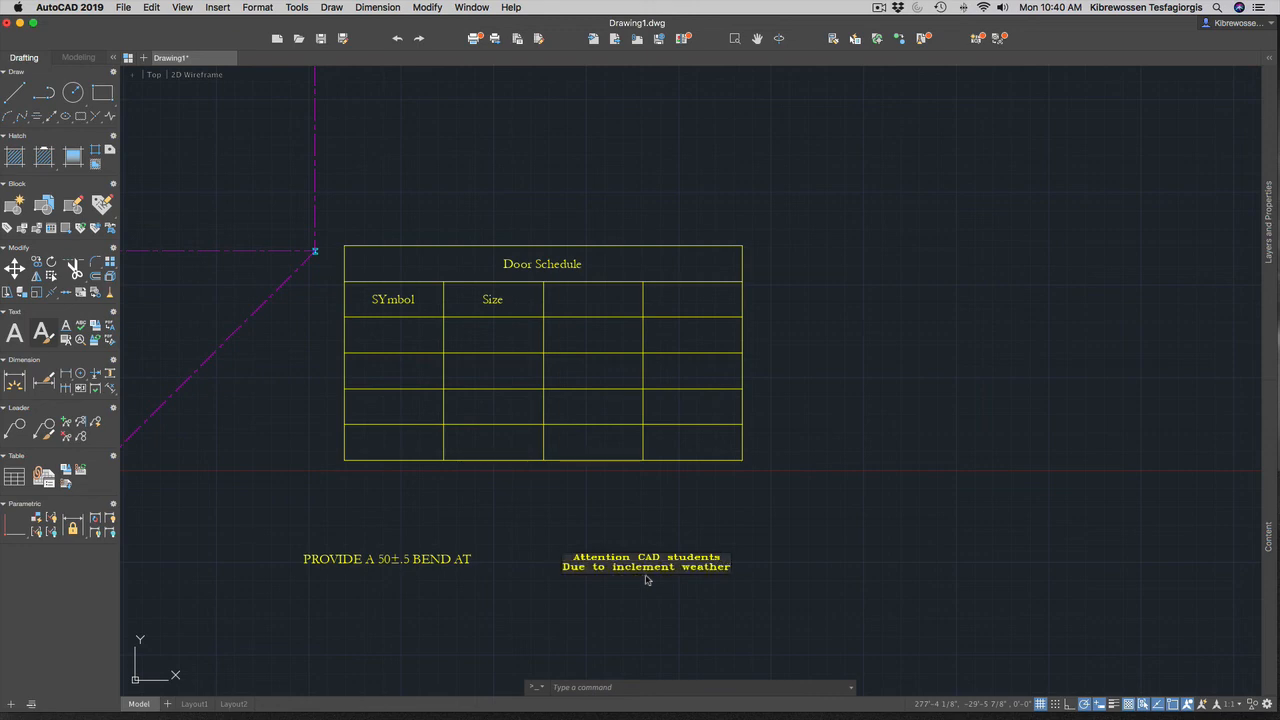
Check item 7's wording in Word, add "the school is closed today." as the third line in AutoCAD and finish the text.
{"action": "key", "text": "ctrl+Up"}
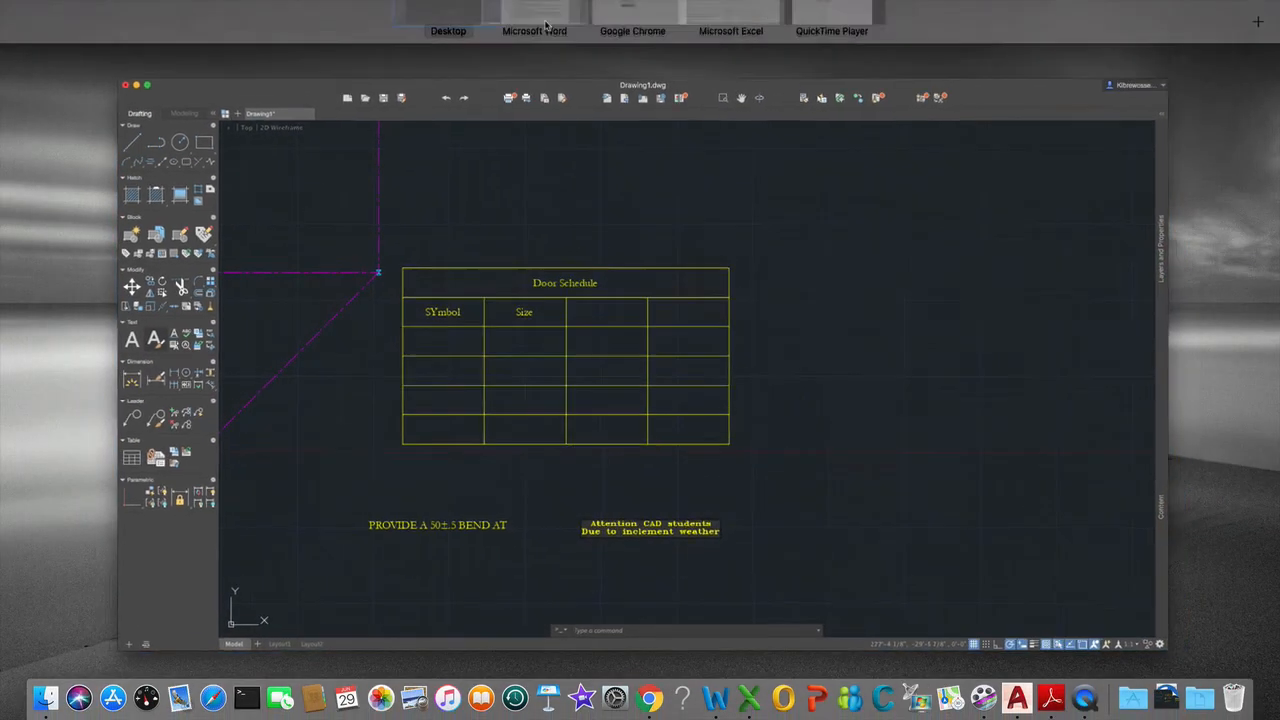
{"action": "left_click", "coordinate": [546, 24]}
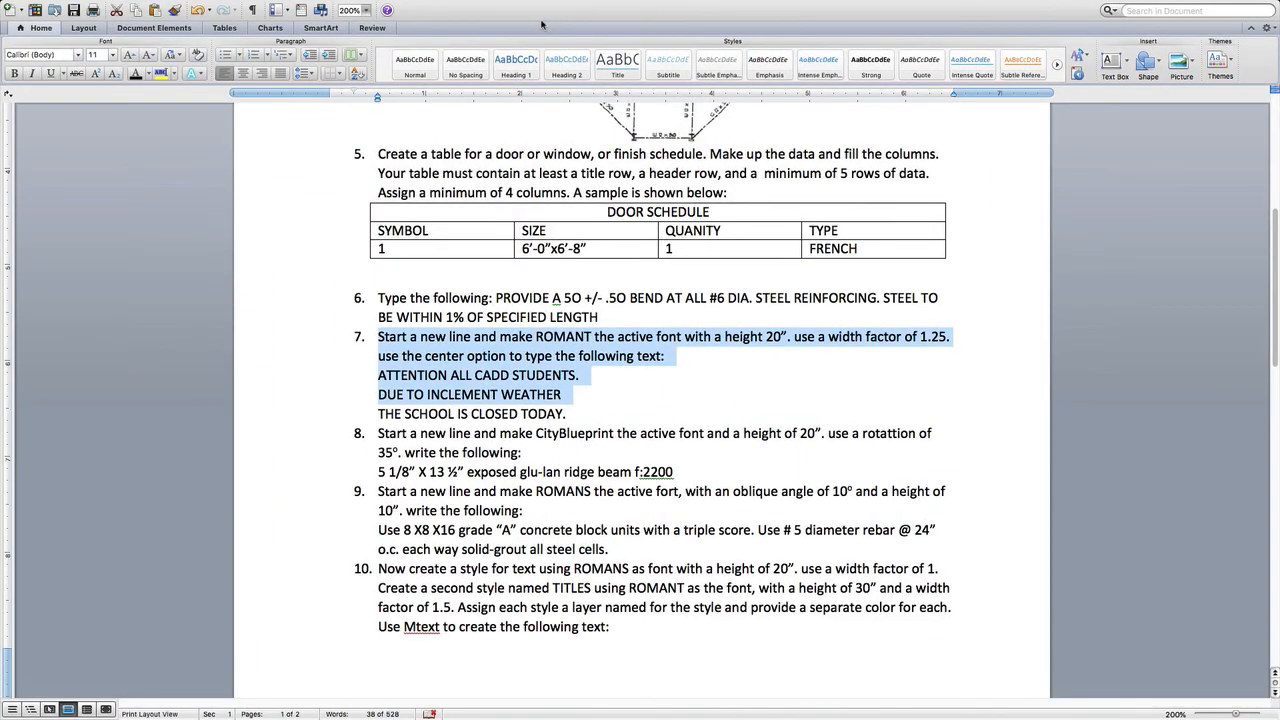
{"action": "key", "text": "ctrl+Up"}
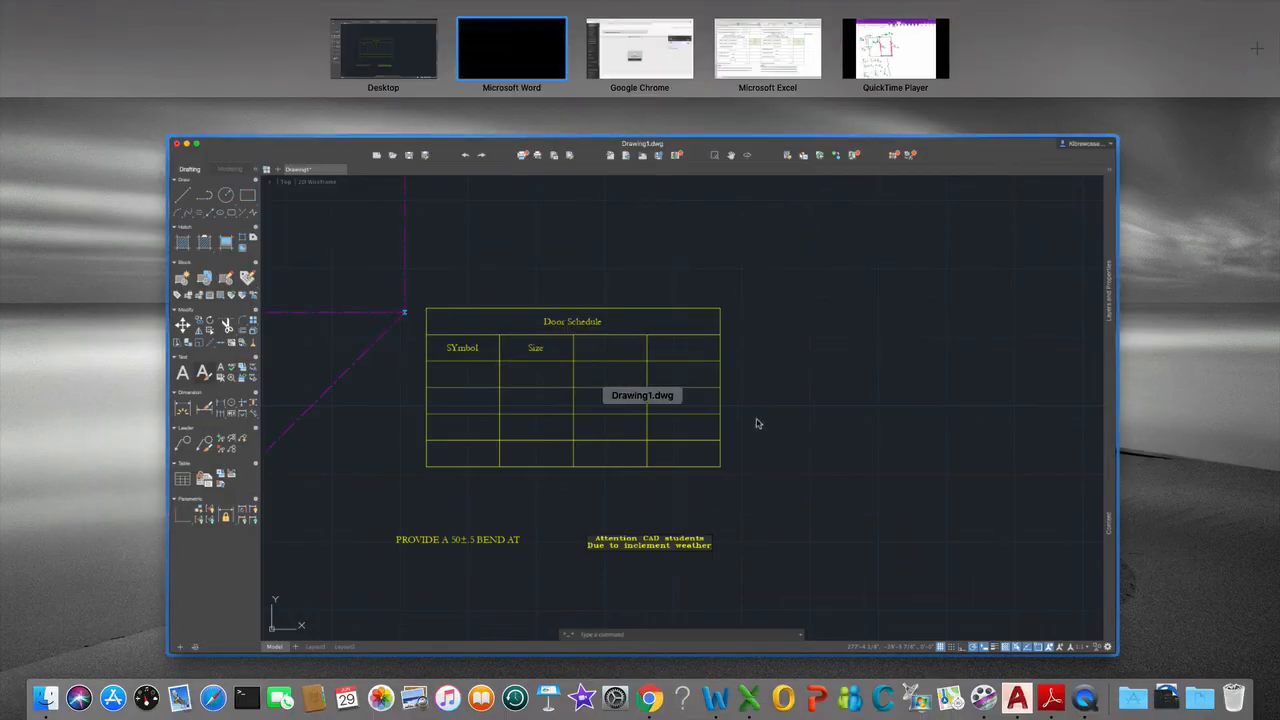
{"action": "left_click", "coordinate": [761, 529]}
{"action": "type", "text": "the scho"}
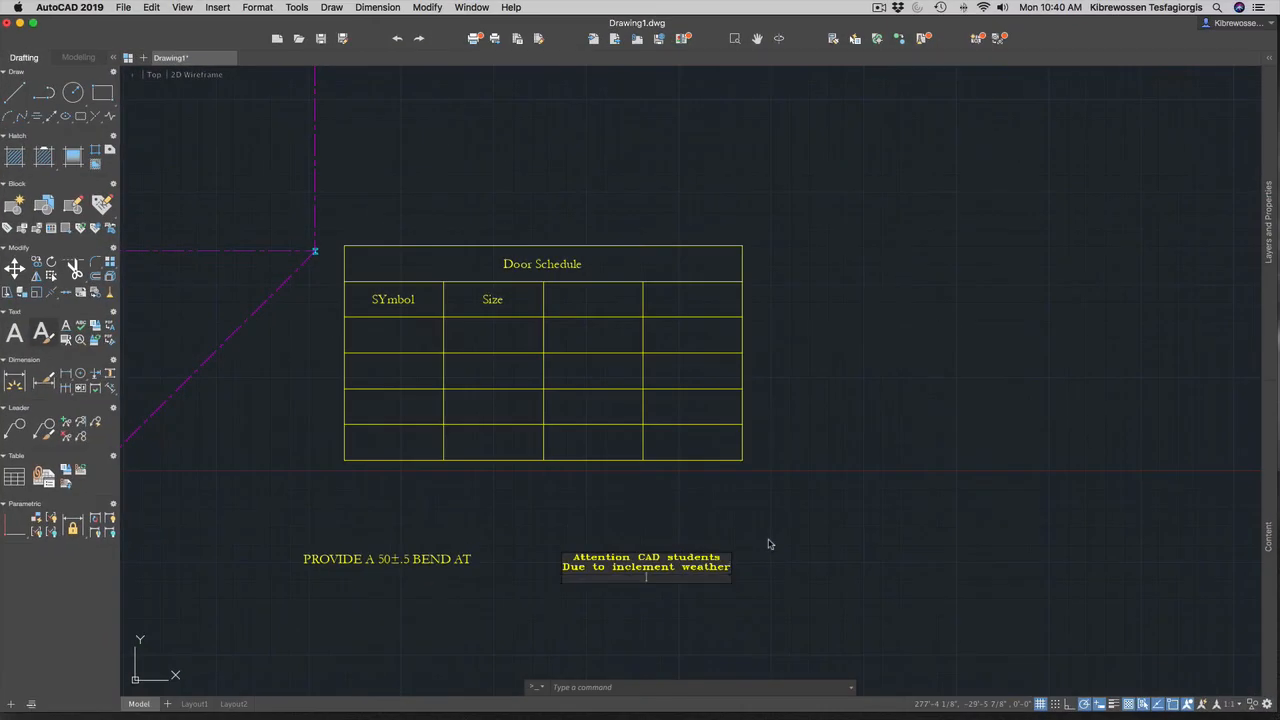
{"action": "type", "text": "ol is closed today"}
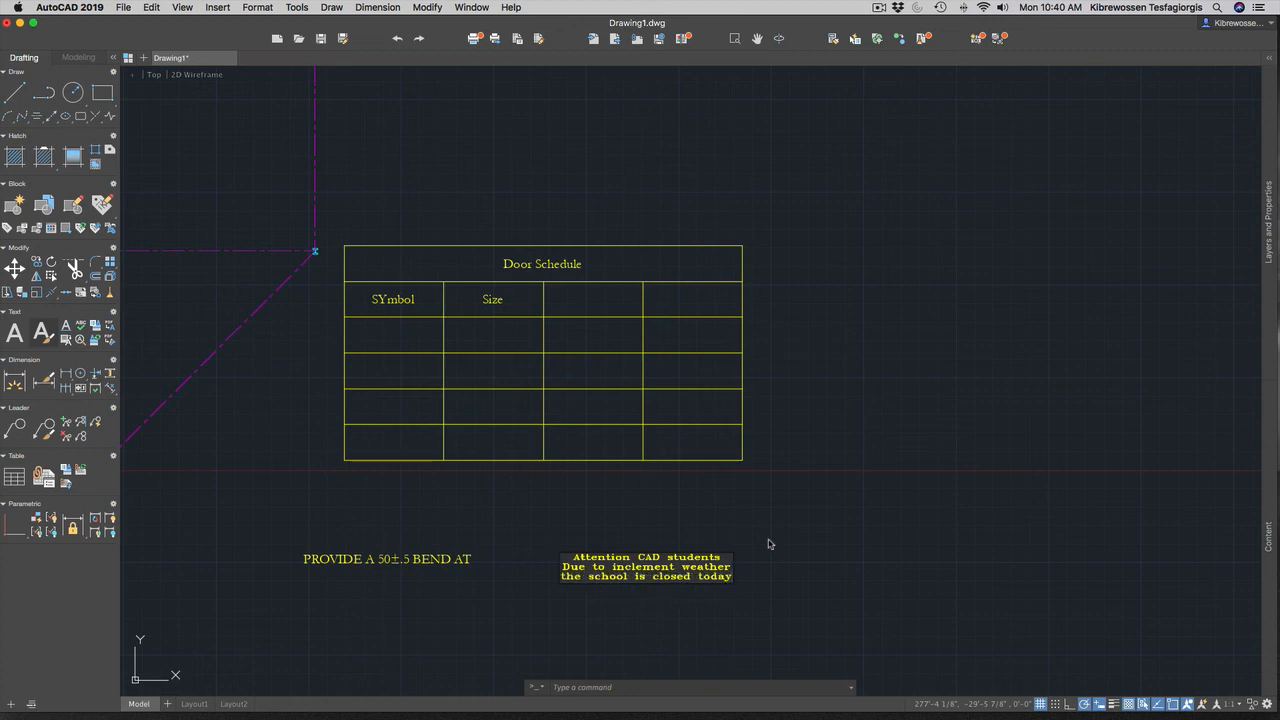
{"action": "type", "text": "."}
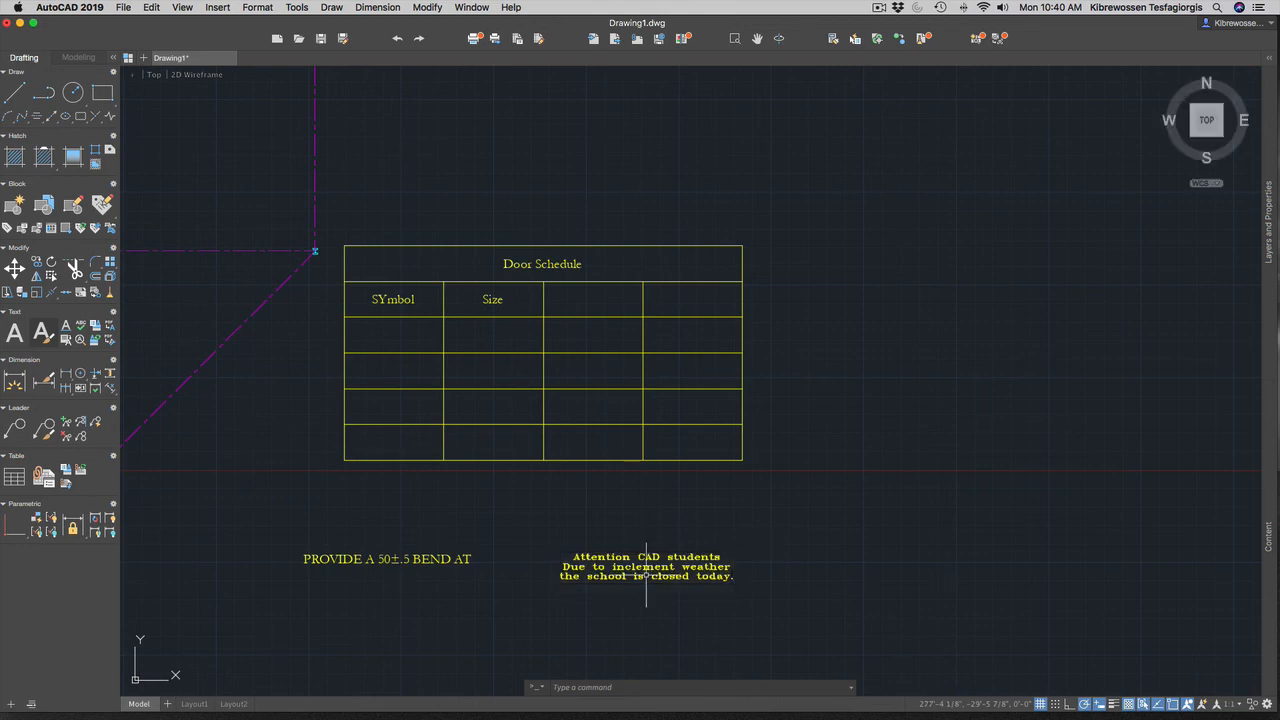
Switch to Word, read item 8 on the CityBlueprint text and correct the misspelled "rotattion" to "rotation".
{"action": "key", "text": "ctrl+Up"}
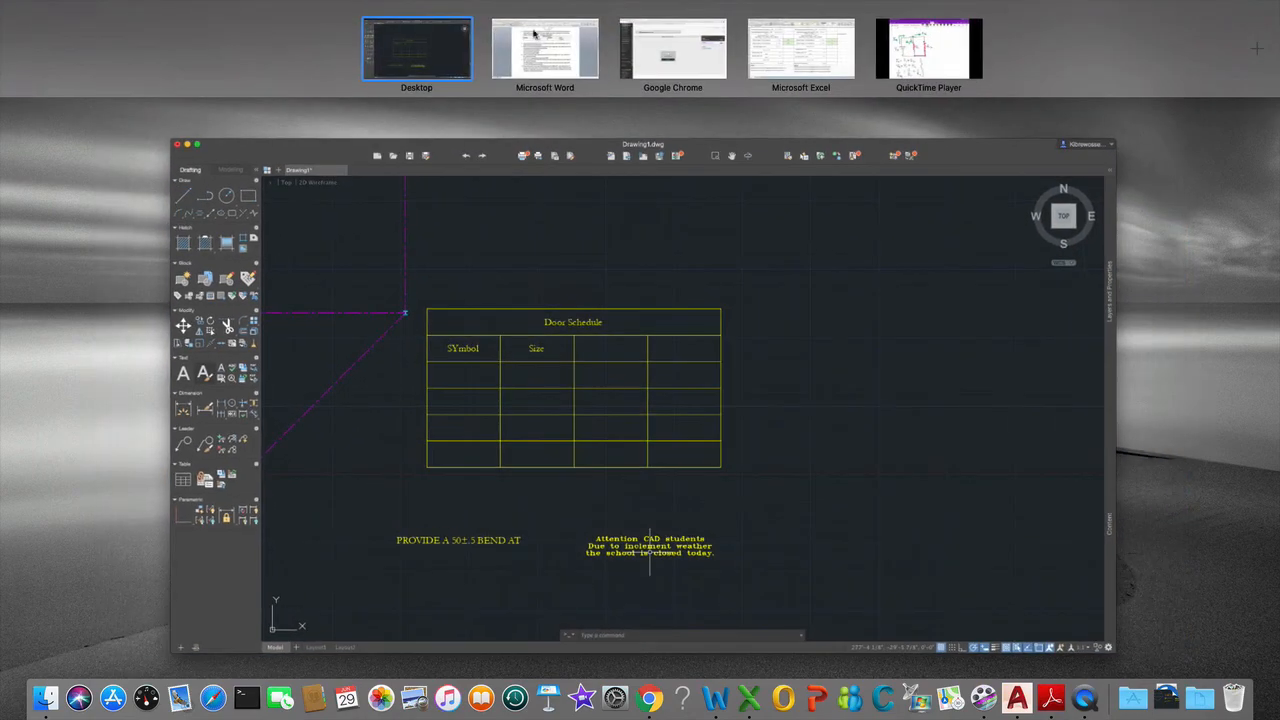
{"action": "left_click", "coordinate": [541, 45]}
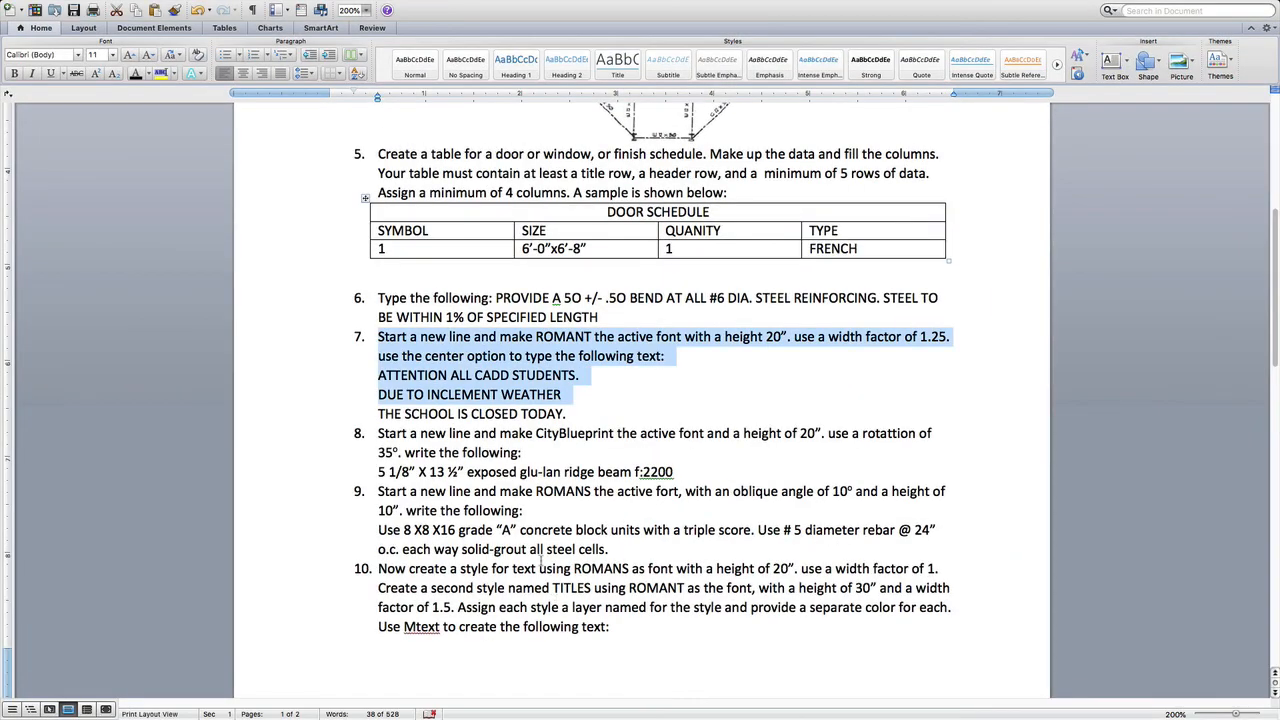
{"action": "left_click_drag", "start_coordinate": [379, 433], "coordinate": [534, 456]}
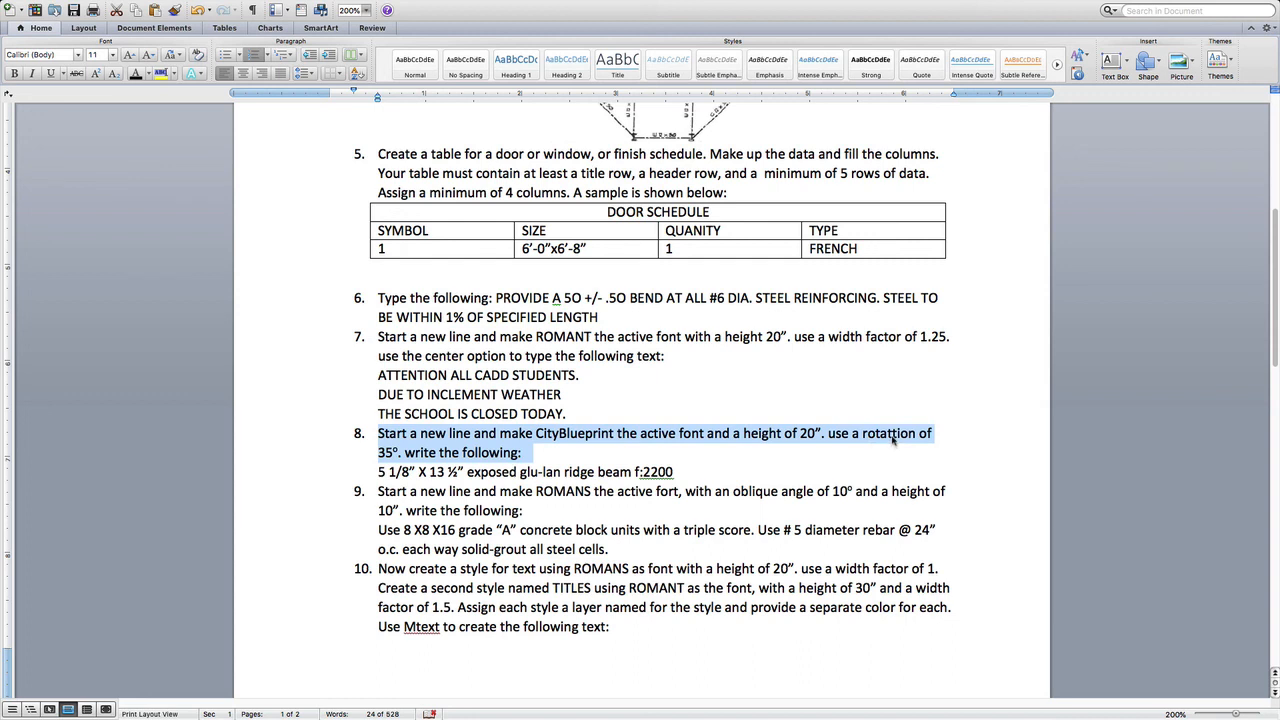
{"action": "left_click", "coordinate": [890, 436]}
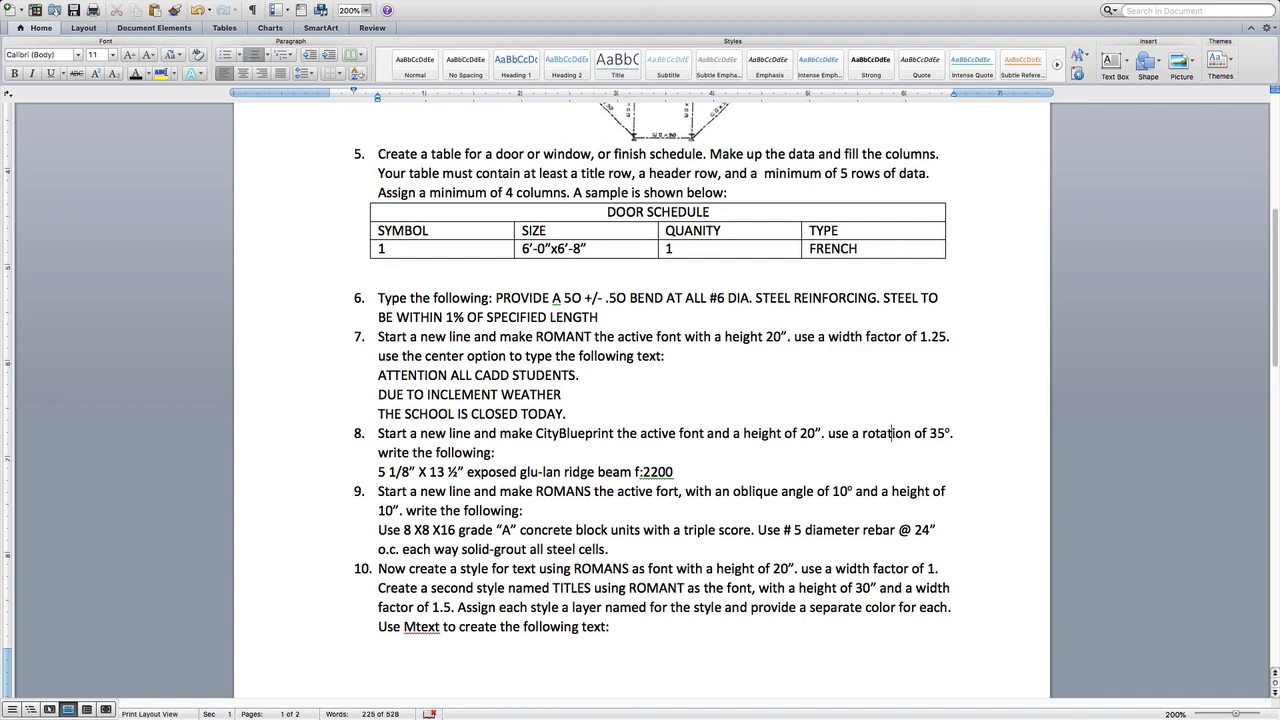
Switch to AutoCAD and choose CityBlueprint as the font of the Standard text style.
{"action": "key", "text": "ctrl+Up"}
{"action": "left_click", "coordinate": [890, 541]}
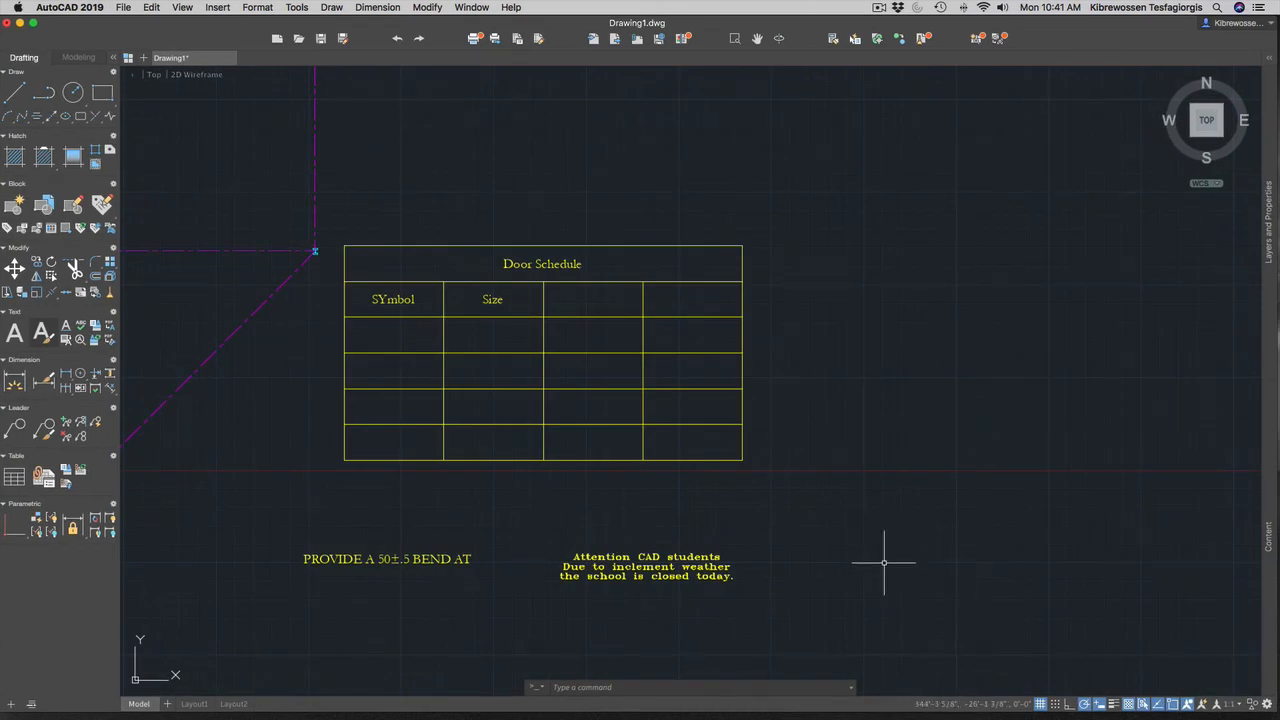
{"action": "left_click", "coordinate": [43, 331]}
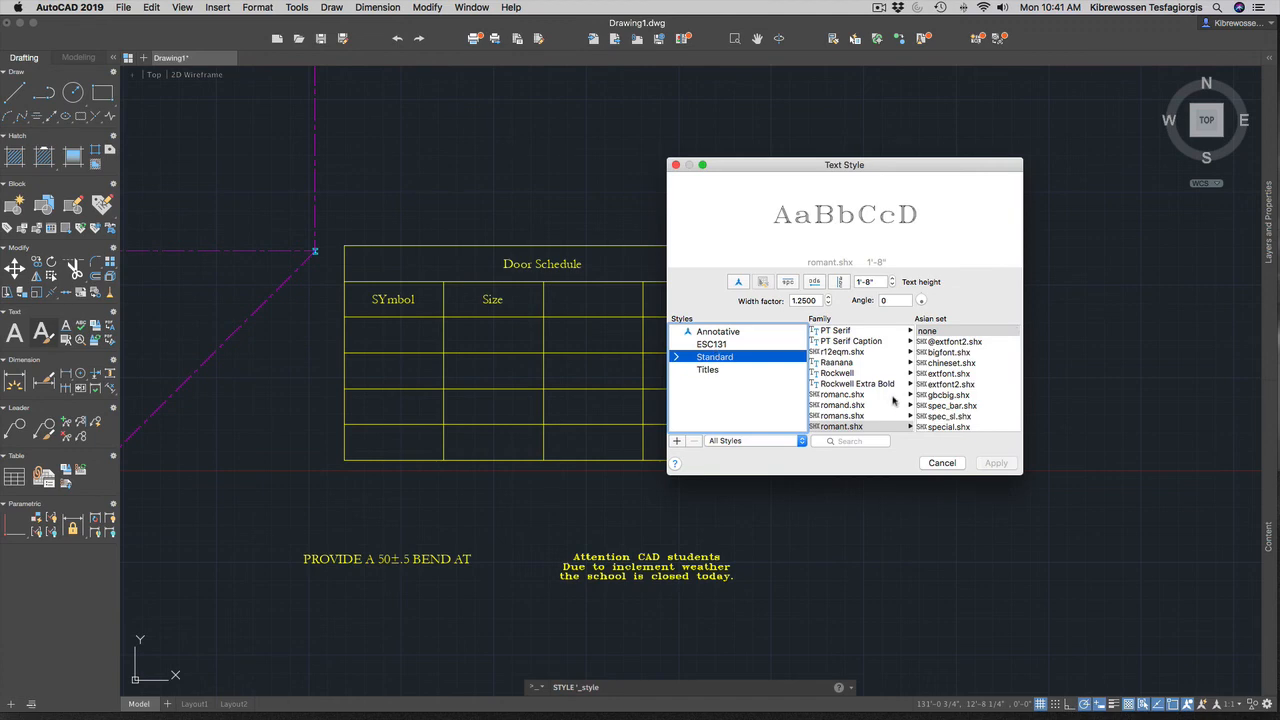
{"action": "scroll", "coordinate": [887, 399], "scroll_direction": "down", "scroll_amount": 2}
{"action": "scroll", "coordinate": [887, 399], "scroll_direction": "up", "scroll_amount": 15}
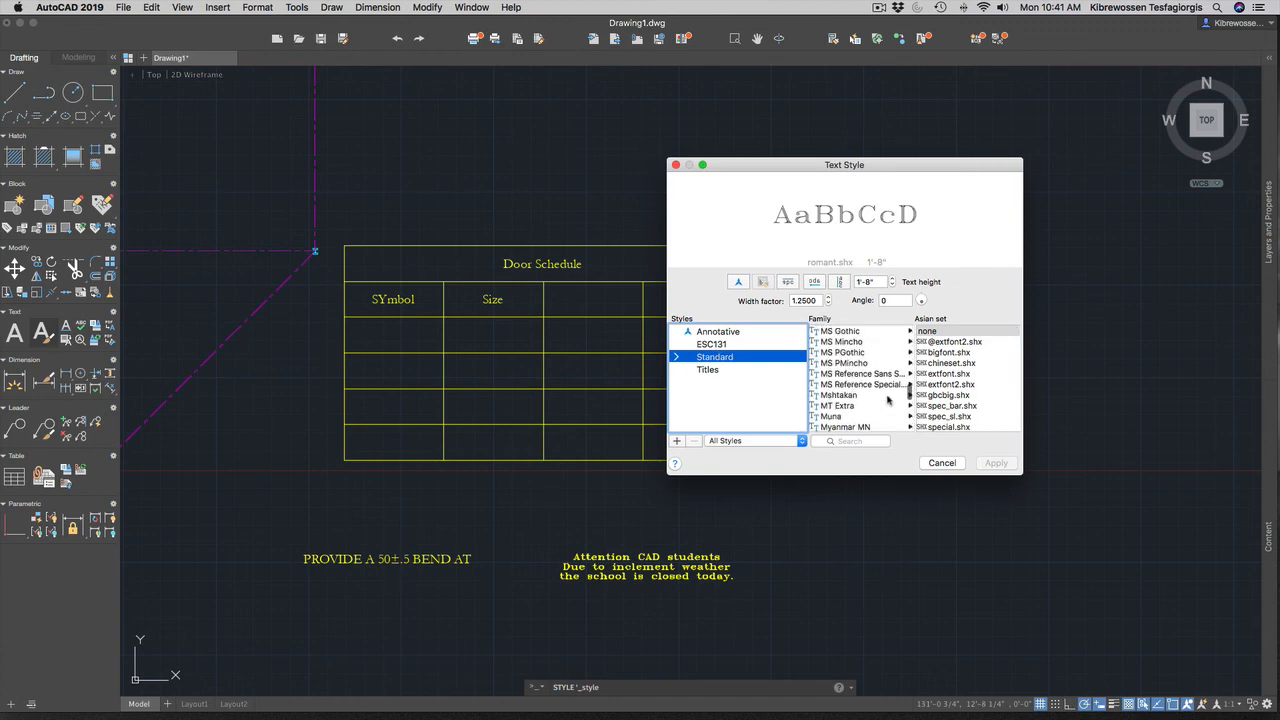
{"action": "scroll", "coordinate": [887, 399], "scroll_direction": "up", "scroll_amount": 20}
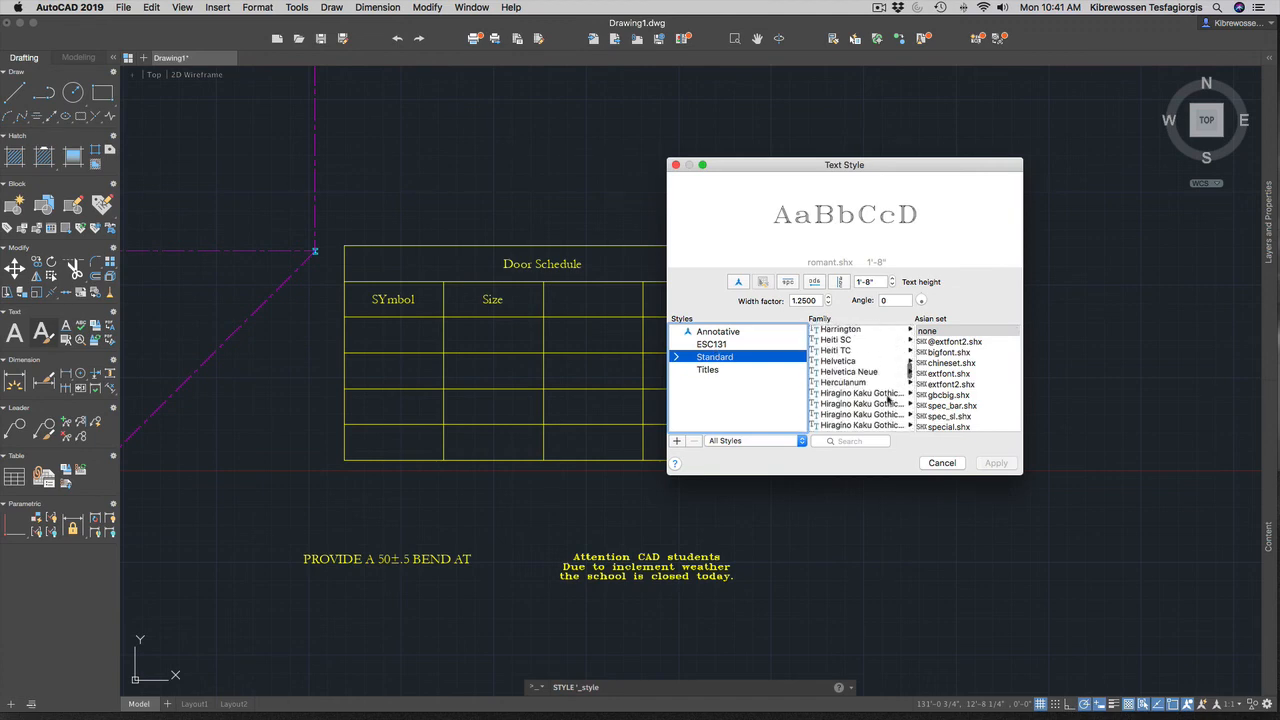
{"action": "scroll", "coordinate": [887, 399], "scroll_direction": "down", "scroll_amount": 20}
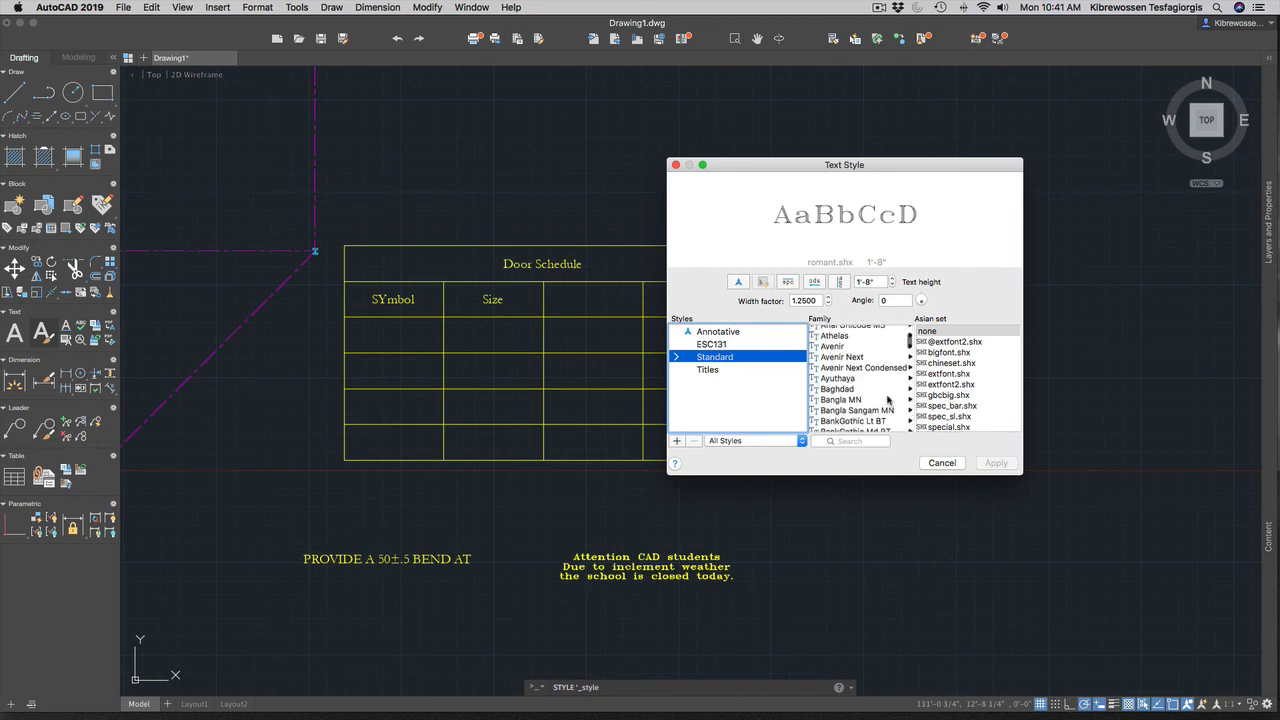
{"action": "scroll", "coordinate": [887, 399], "scroll_direction": "down", "scroll_amount": 2}
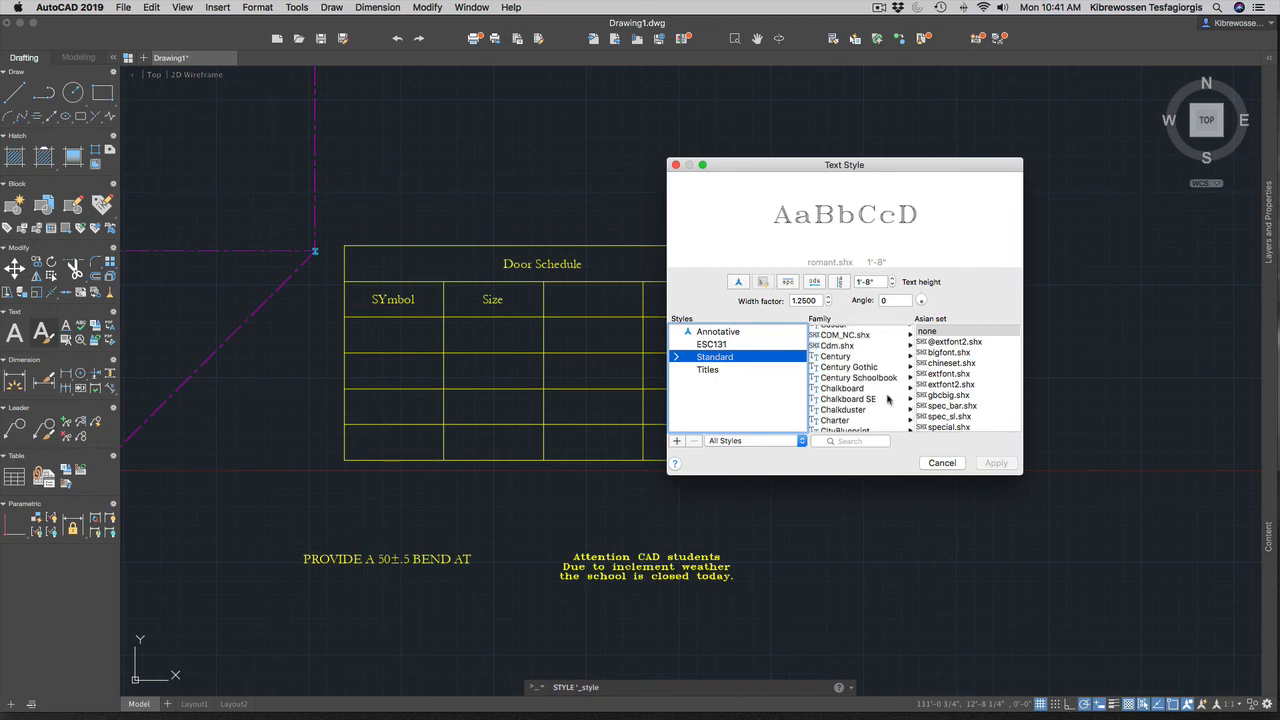
{"action": "scroll", "coordinate": [887, 398], "scroll_direction": "down", "scroll_amount": 4}
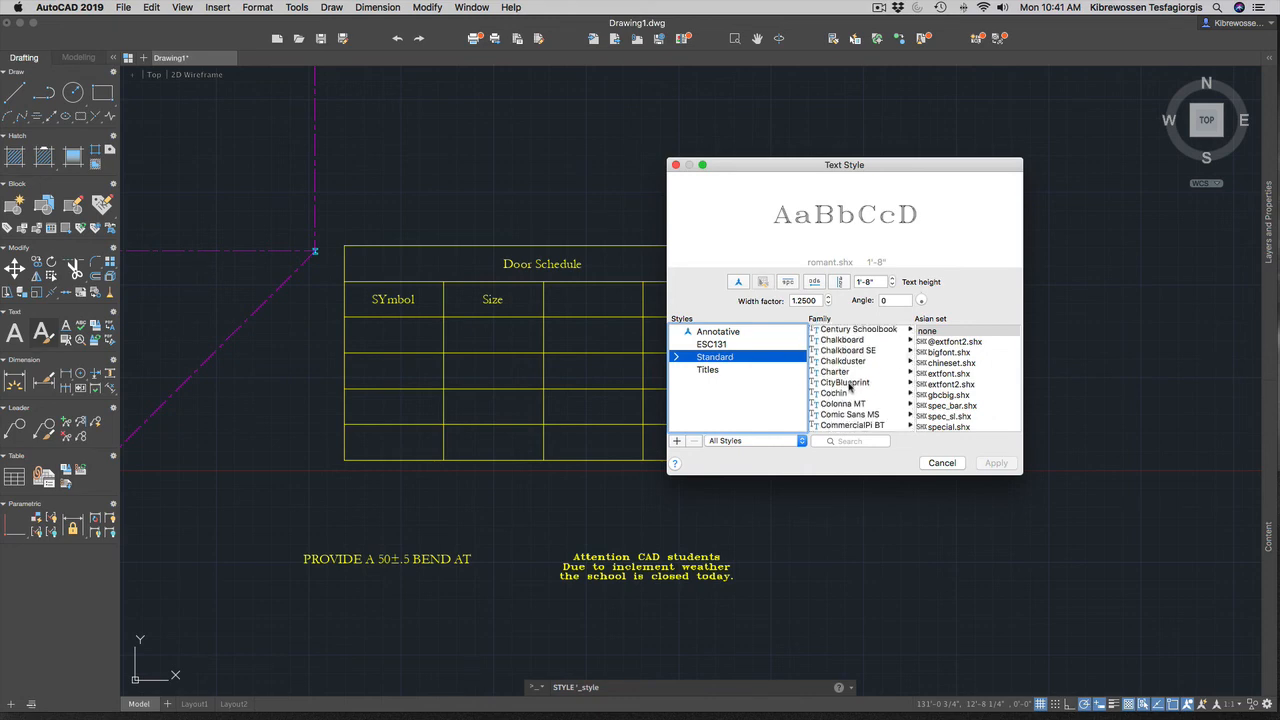
{"action": "left_click", "coordinate": [849, 384]}
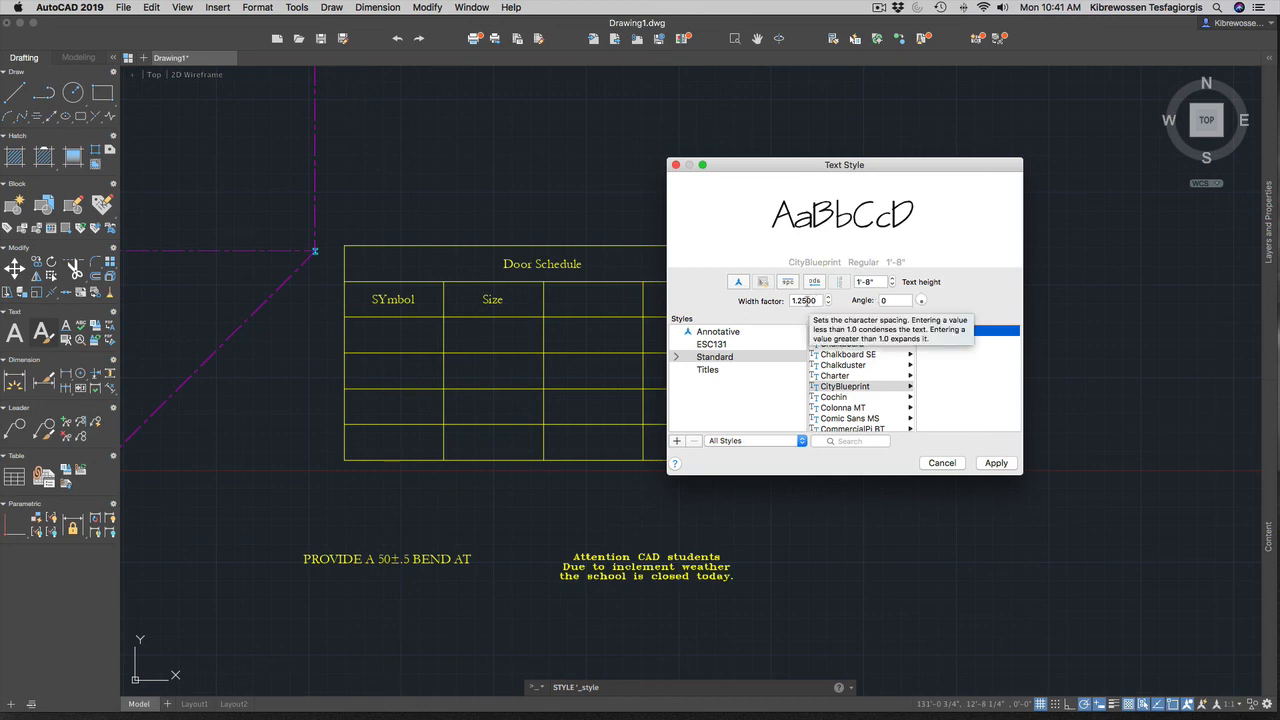
Set the Standard text style's width factor to 1.00 and clear its angle value.
{"action": "double_click", "coordinate": [800, 300]}
{"action": "type", "text": "1.00"}
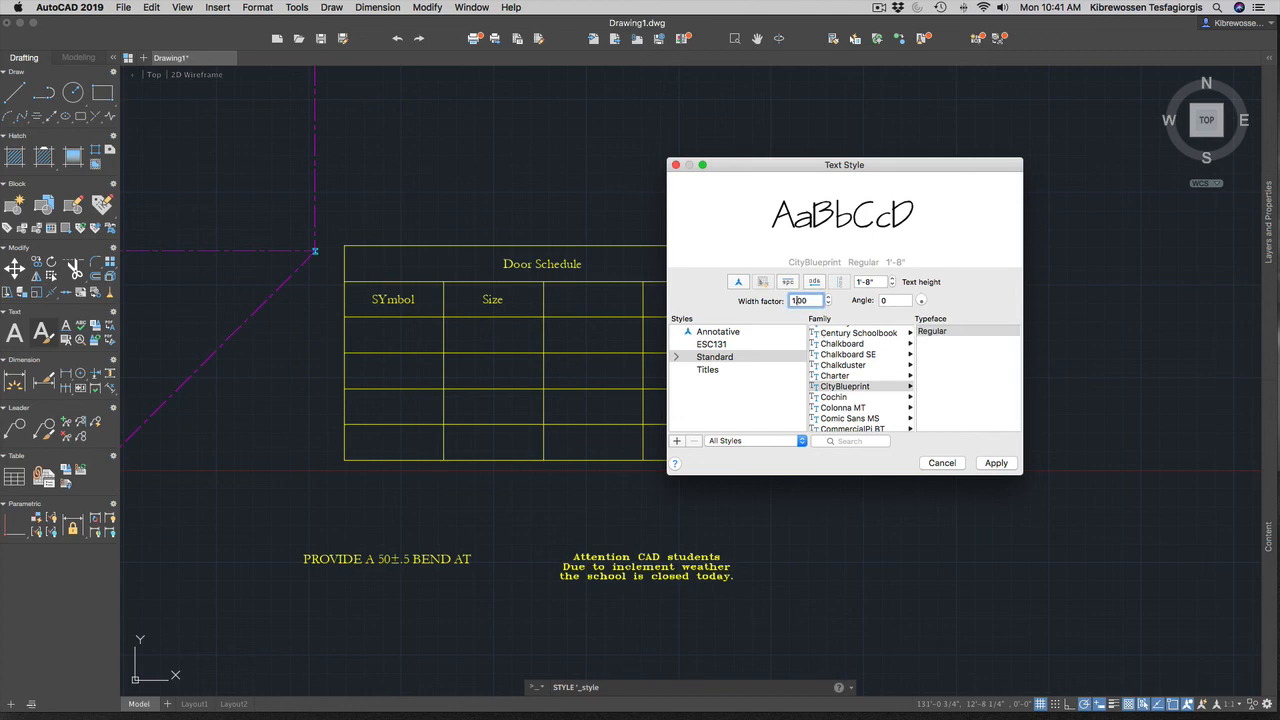
{"action": "left_click", "coordinate": [885, 300]}
{"action": "key", "text": "BackSpace"}
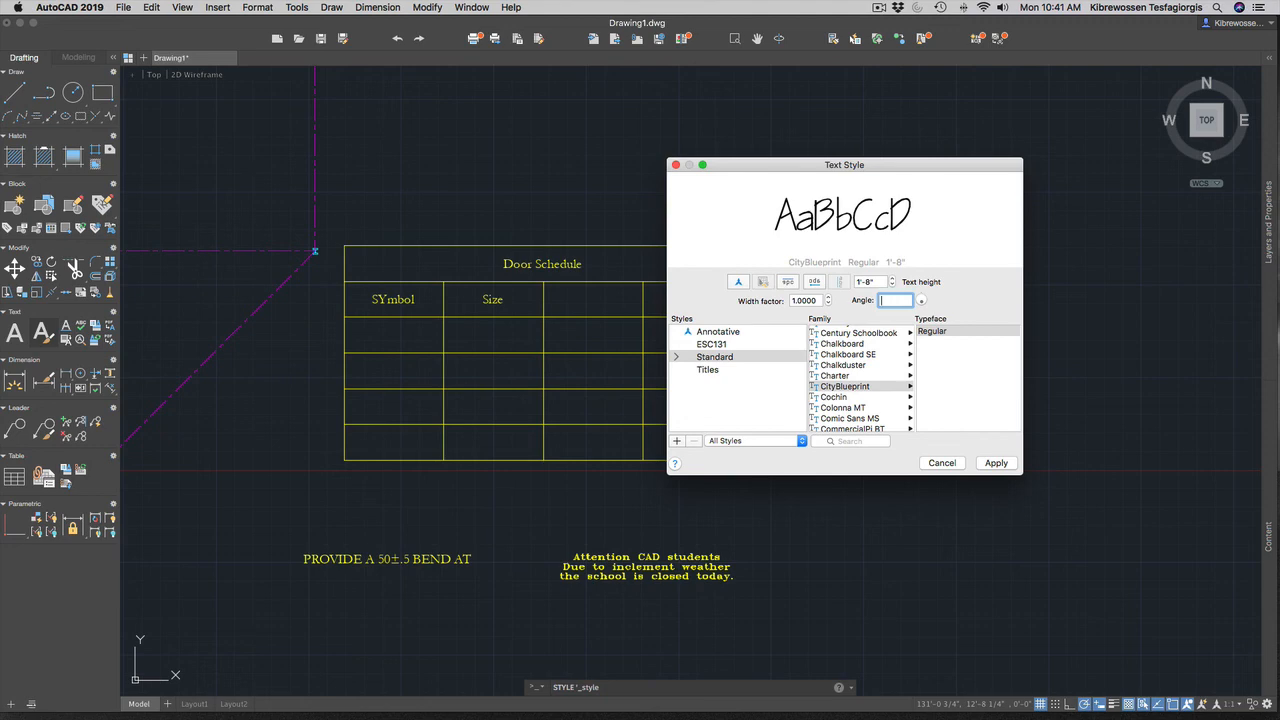
Check item 8's rotation requirement in Word, then return to AutoCAD and set the style's angle to 0.
{"action": "key", "text": "ctrl+Up"}
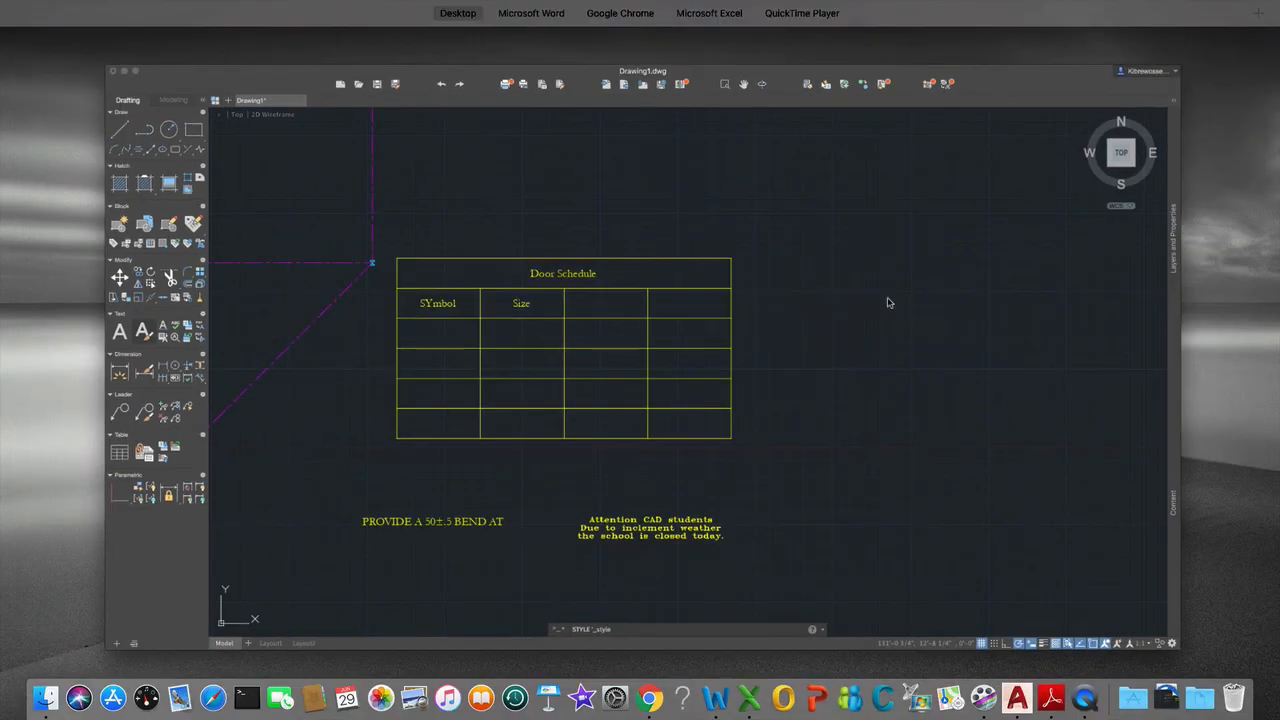
{"action": "left_click", "coordinate": [560, 42]}
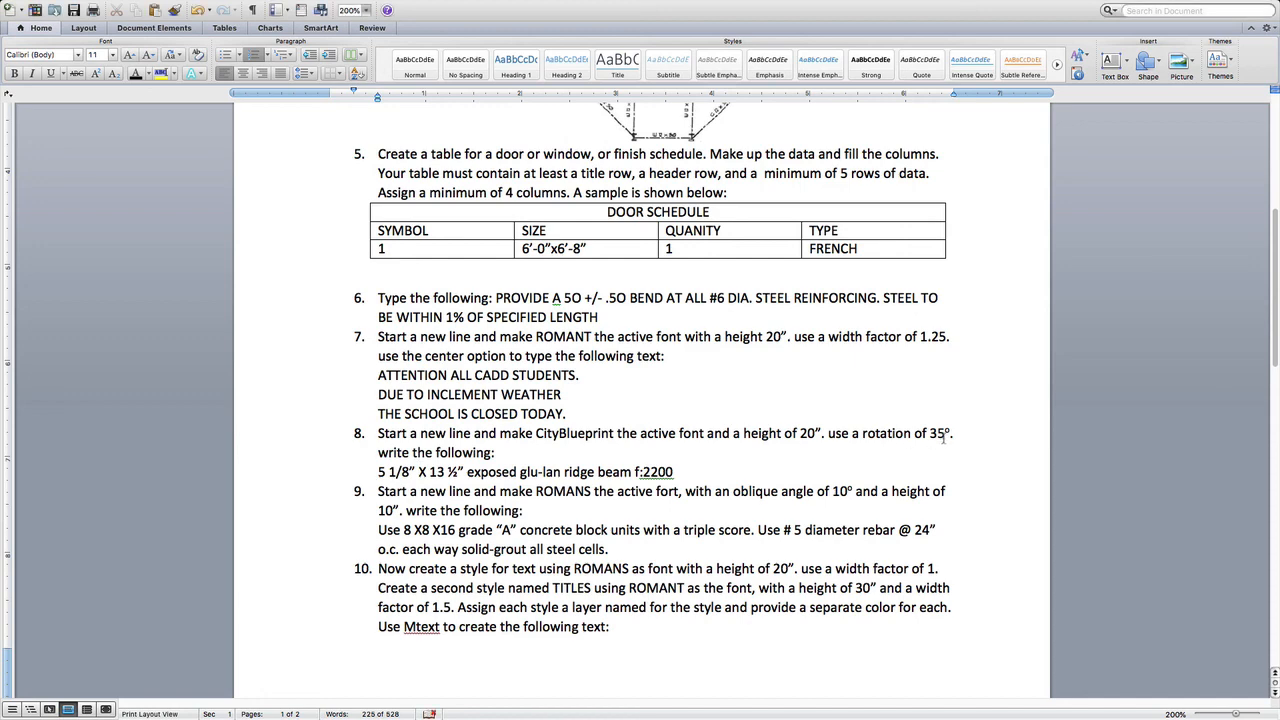
{"action": "key", "text": "ctrl+Up"}
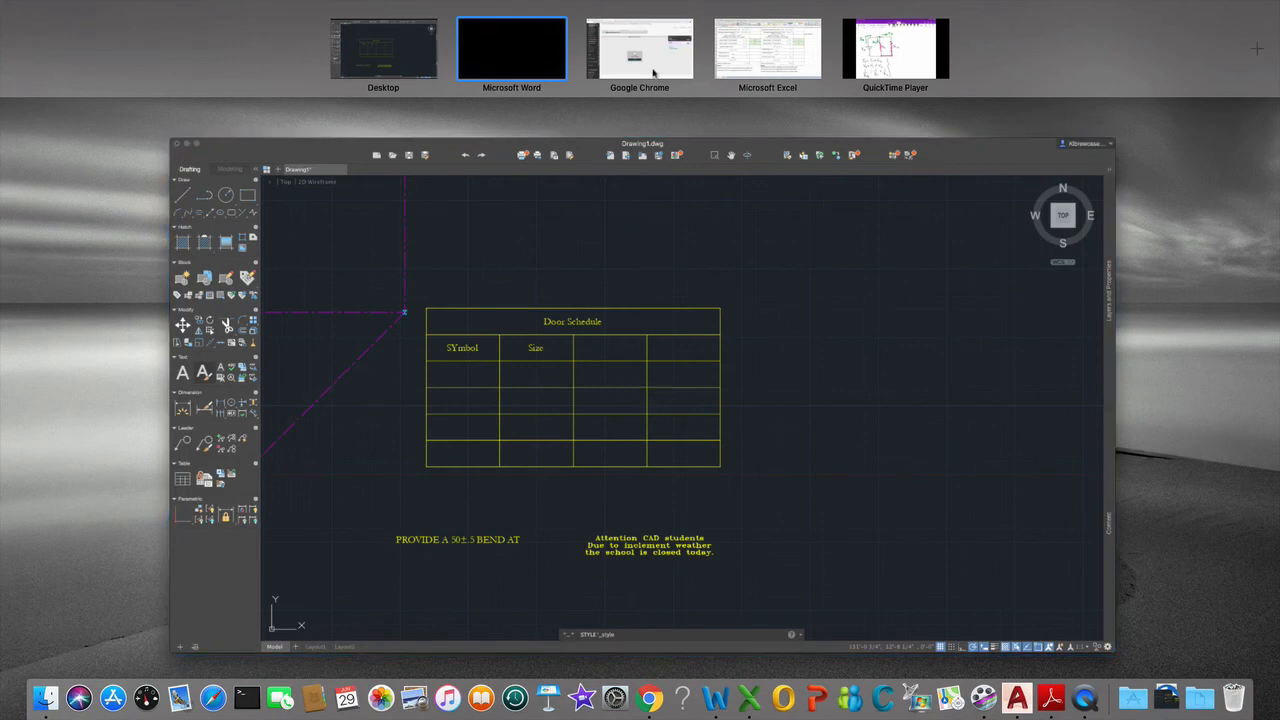
{"action": "left_click", "coordinate": [845, 415]}
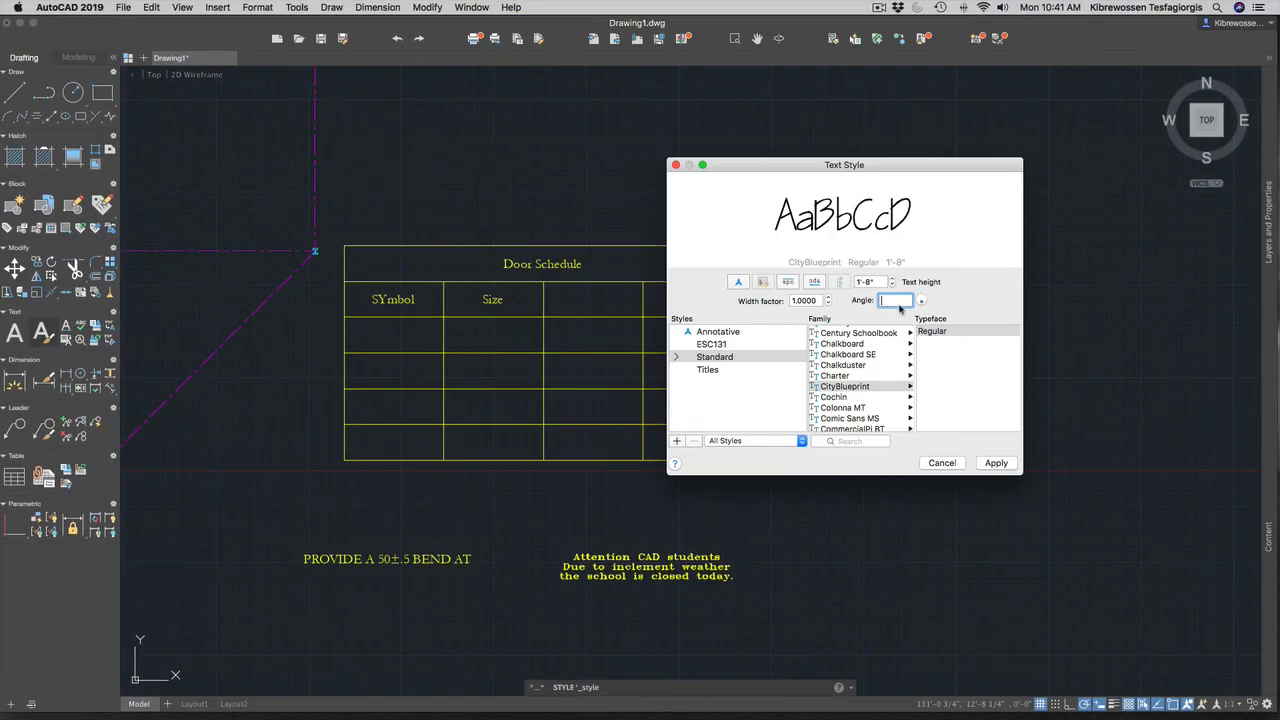
{"action": "type", "text": "0"}
Apply the changes to the Standard text style, make it current and close the text style settings.
{"action": "left_click", "coordinate": [721, 361]}
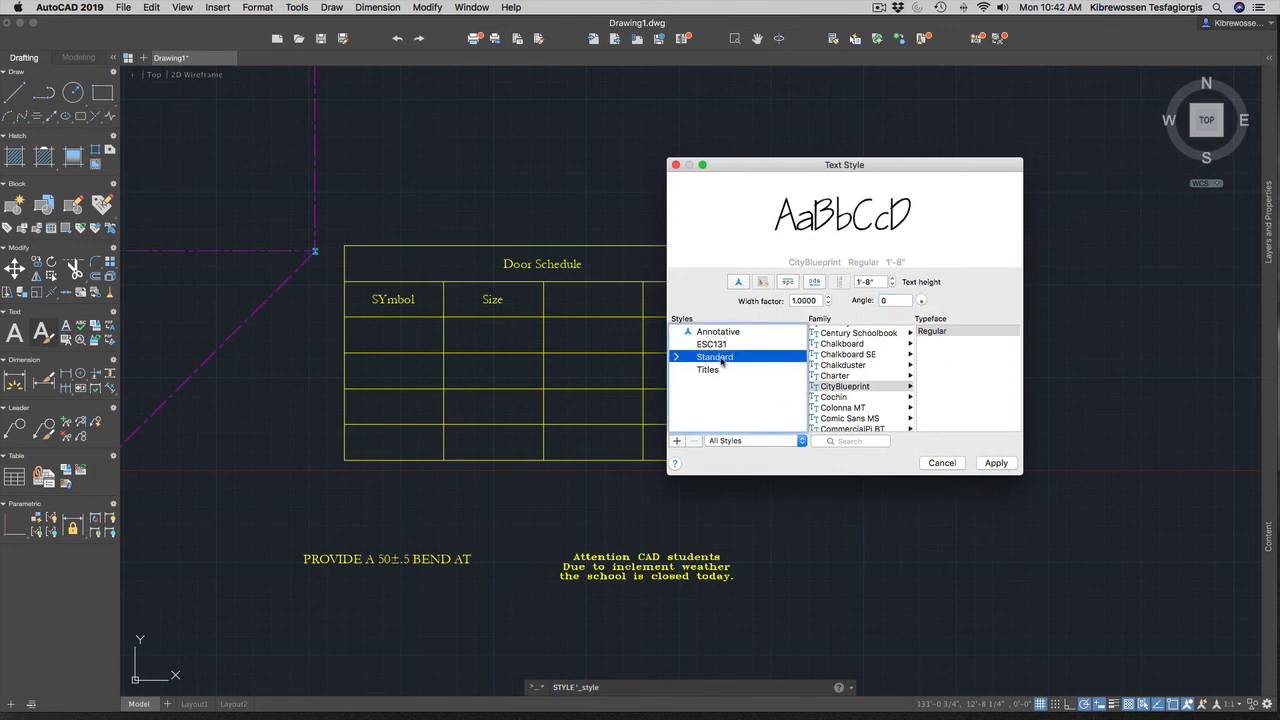
{"action": "left_click", "coordinate": [995, 465]}
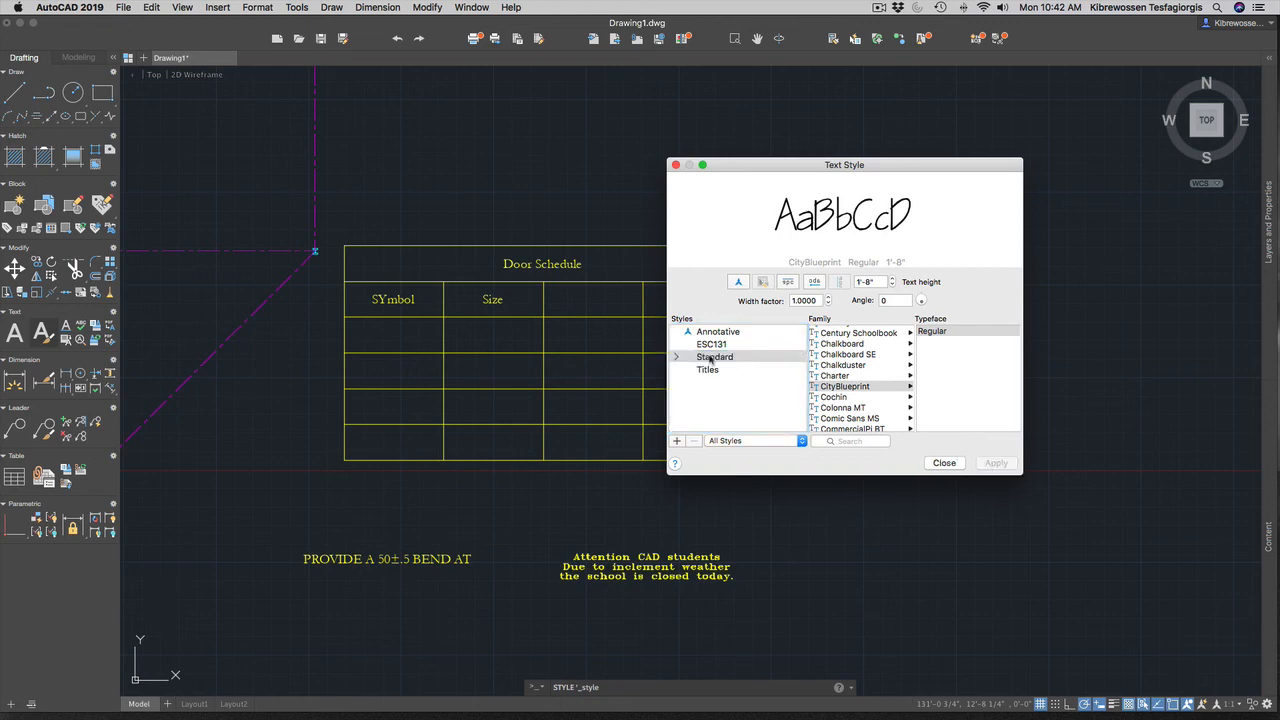
{"action": "left_click", "coordinate": [711, 359]}
{"action": "right_click", "coordinate": [712, 358]}
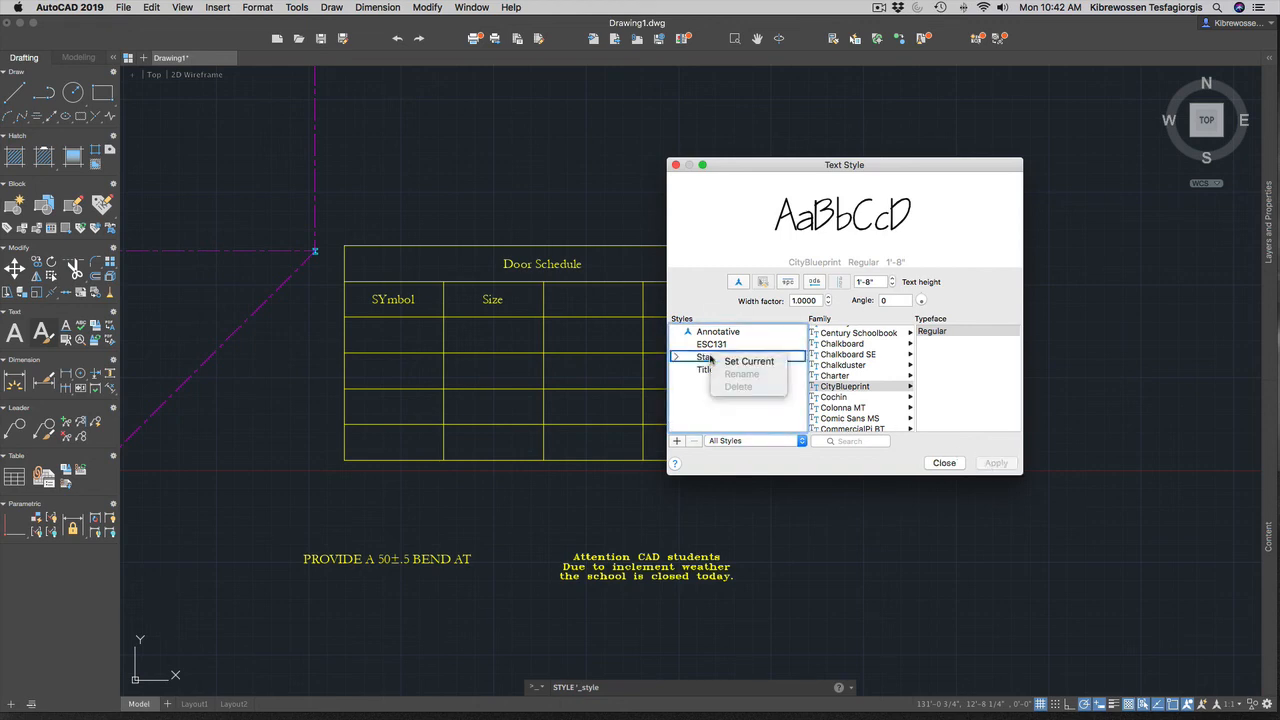
{"action": "left_click", "coordinate": [747, 366]}
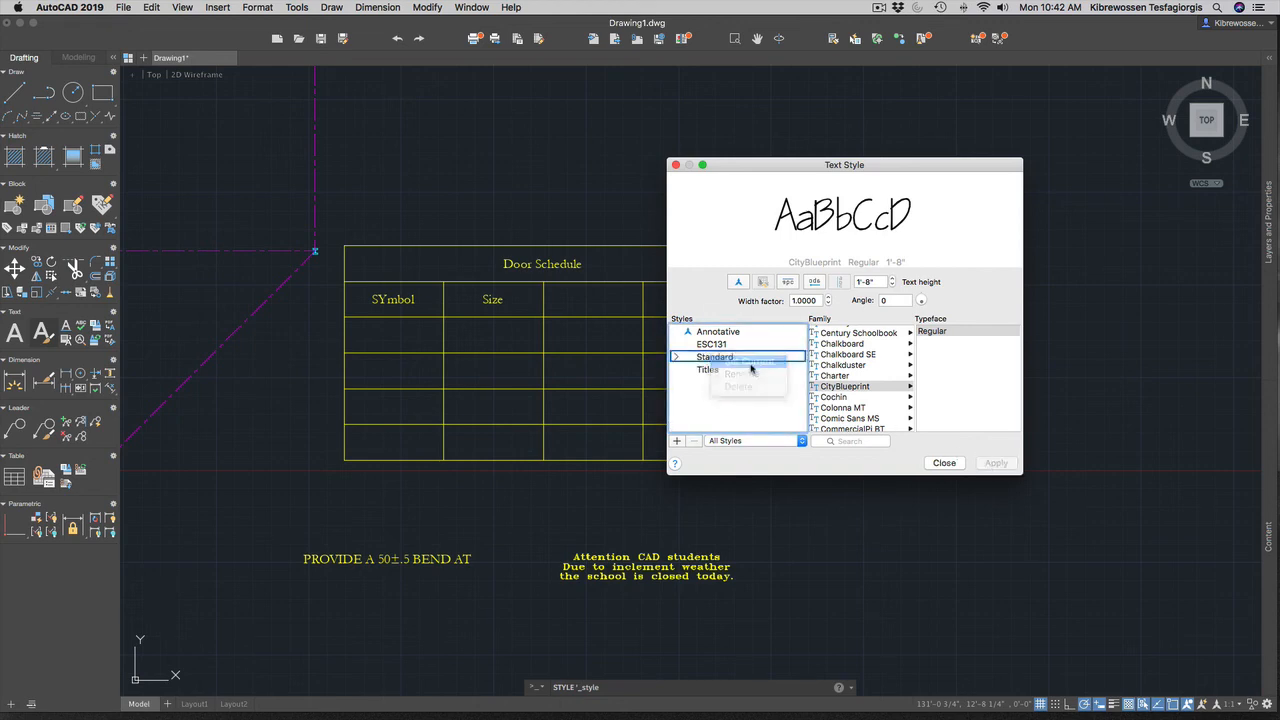
{"action": "left_click", "coordinate": [944, 463]}
Reread item 8 in Word and return to AutoCAD to examine the restyled three-line school closure text.
{"action": "key", "text": "ctrl+Up"}
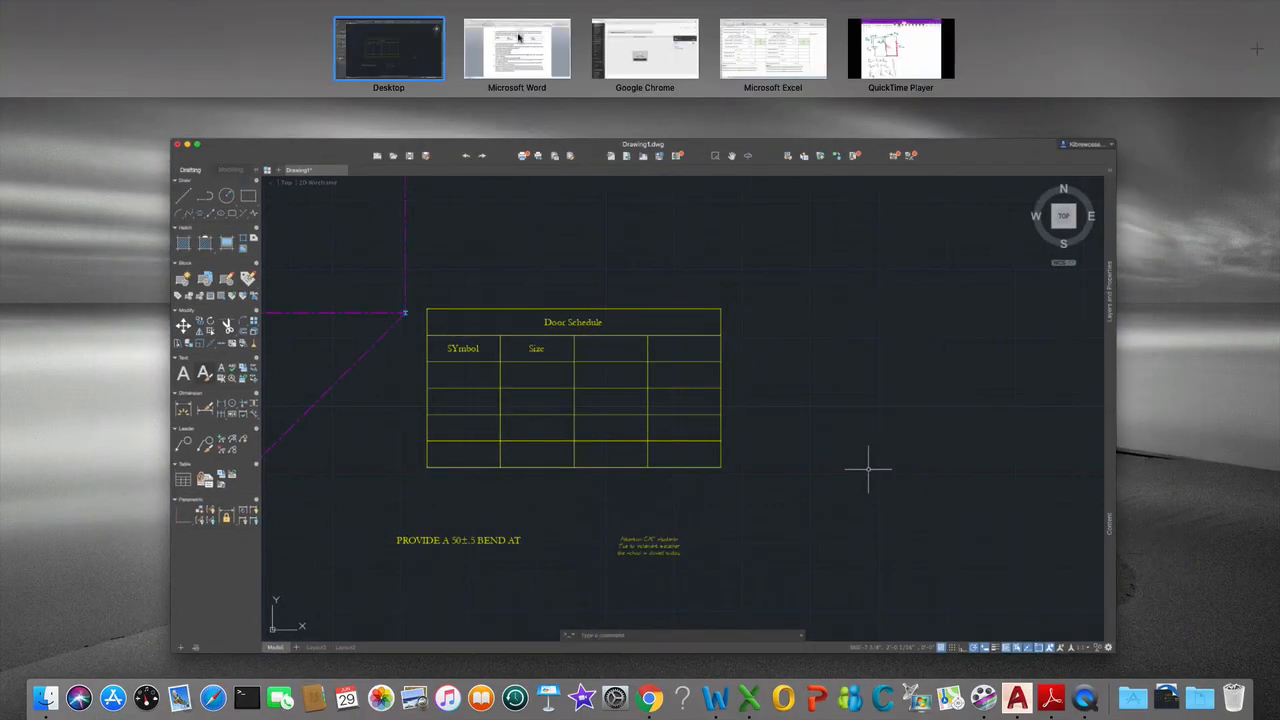
{"action": "left_click", "coordinate": [514, 42]}
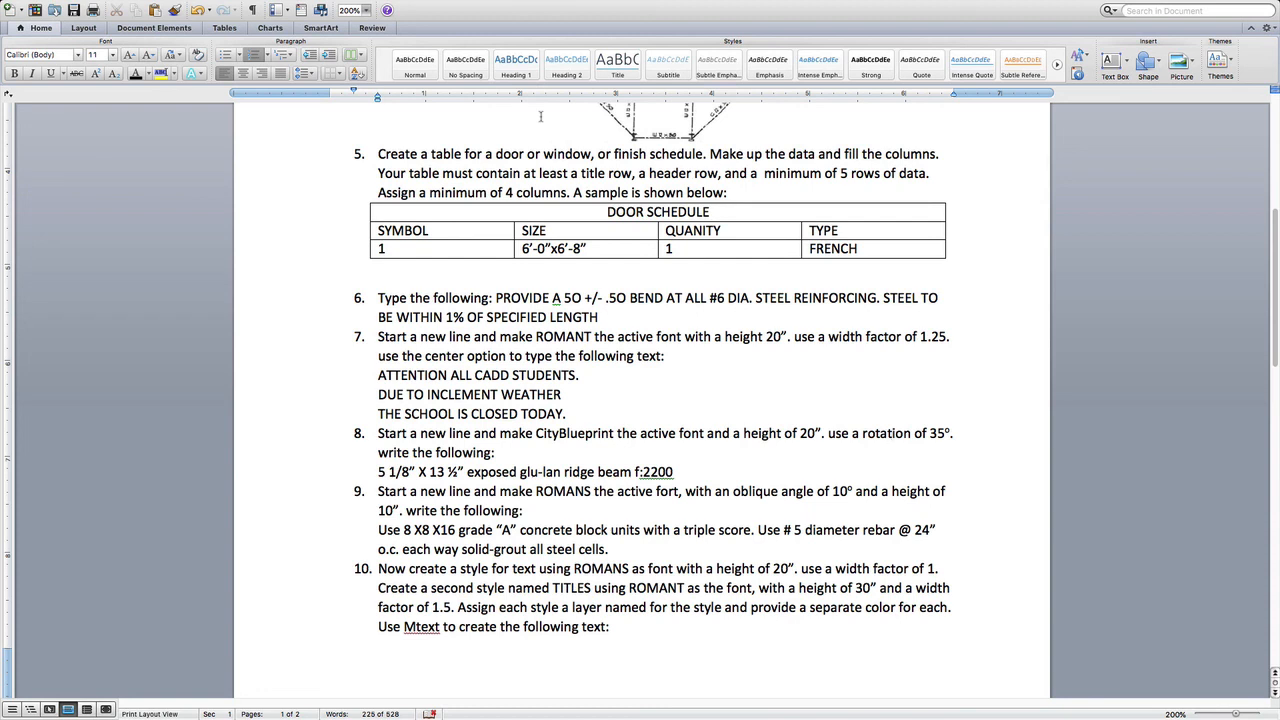
{"action": "key", "text": "ctrl+Up"}
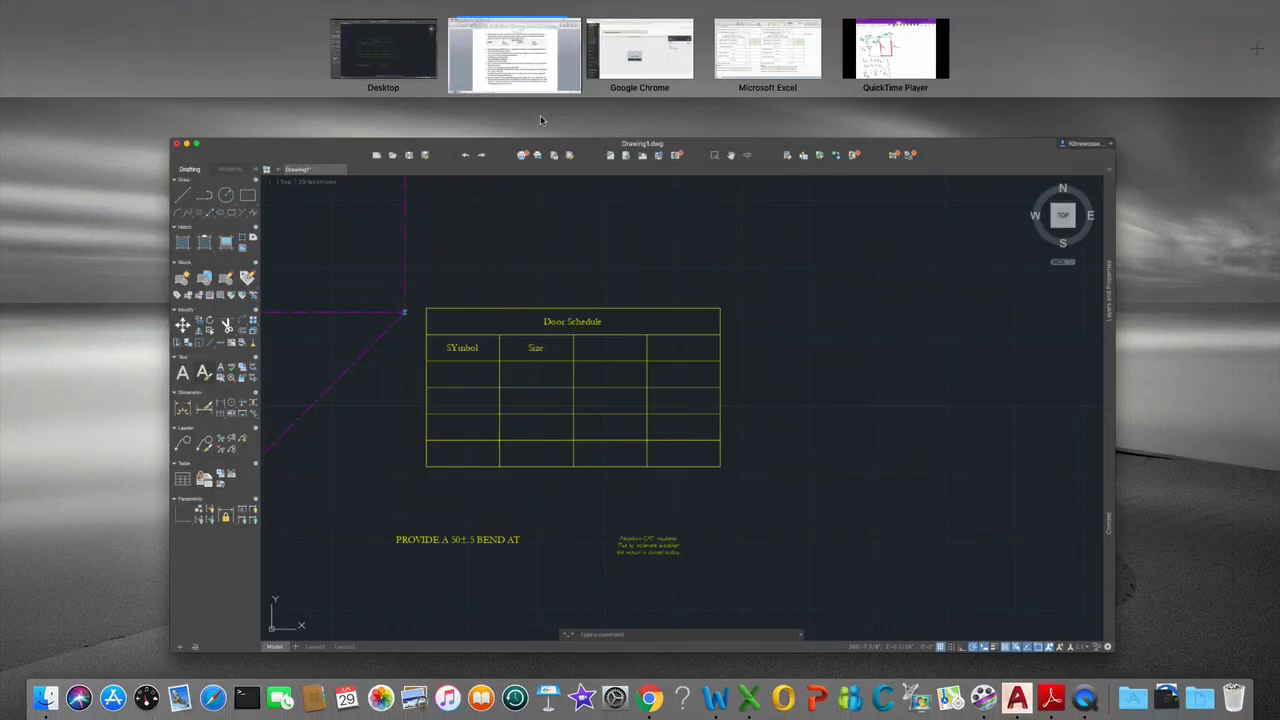
{"action": "left_click", "coordinate": [826, 525]}
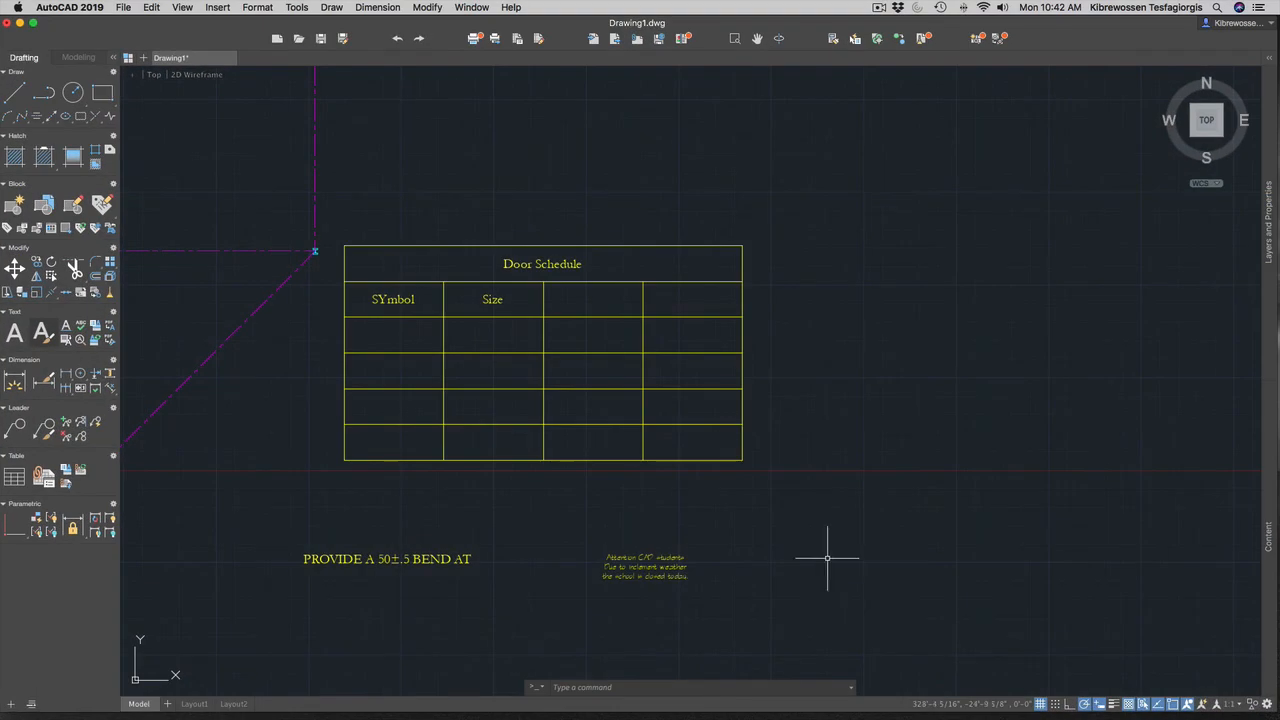
{"action": "scroll", "coordinate": [821, 566], "scroll_direction": "up", "scroll_amount": 1}
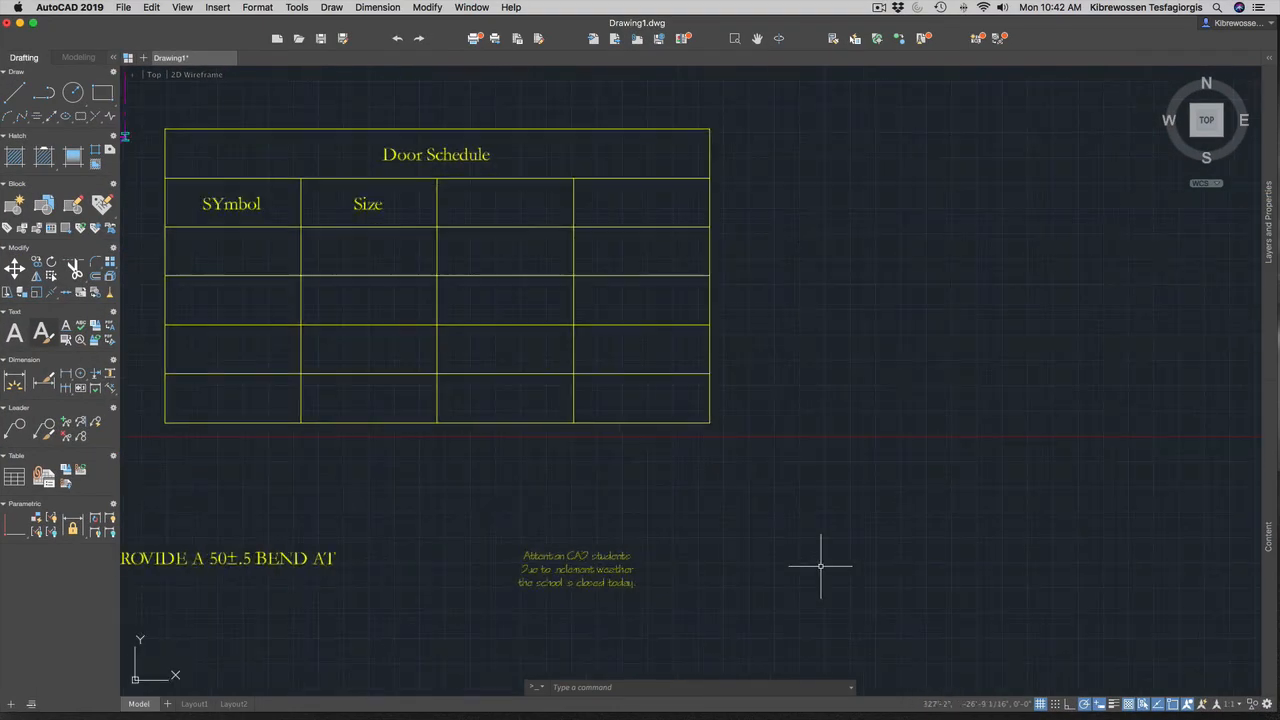
{"action": "scroll", "coordinate": [866, 541], "scroll_direction": "up", "scroll_amount": 5}
{"action": "scroll", "coordinate": [866, 541], "scroll_direction": "down", "scroll_amount": 5}
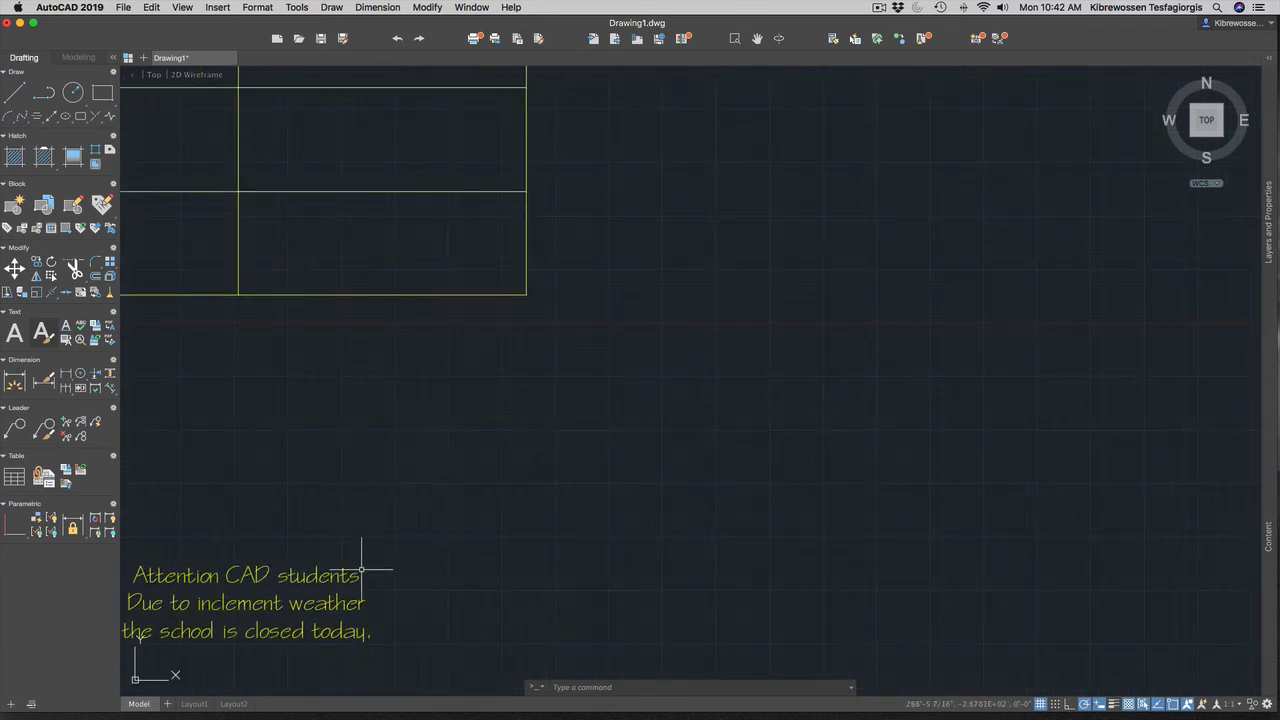
{"action": "scroll", "coordinate": [576, 537], "scroll_direction": "down", "scroll_amount": 2}
{"action": "scroll", "coordinate": [576, 537], "scroll_direction": "up", "scroll_amount": 5}
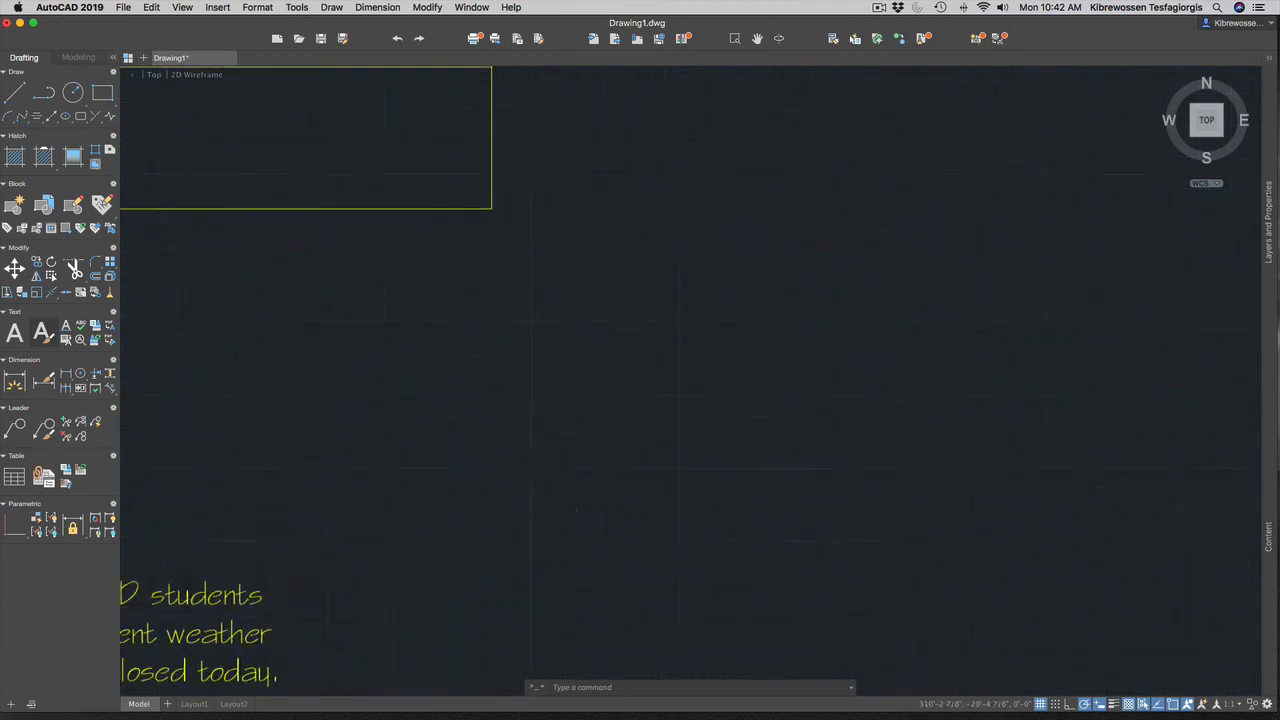
{"action": "scroll", "coordinate": [574, 534], "scroll_direction": "down", "scroll_amount": 5}
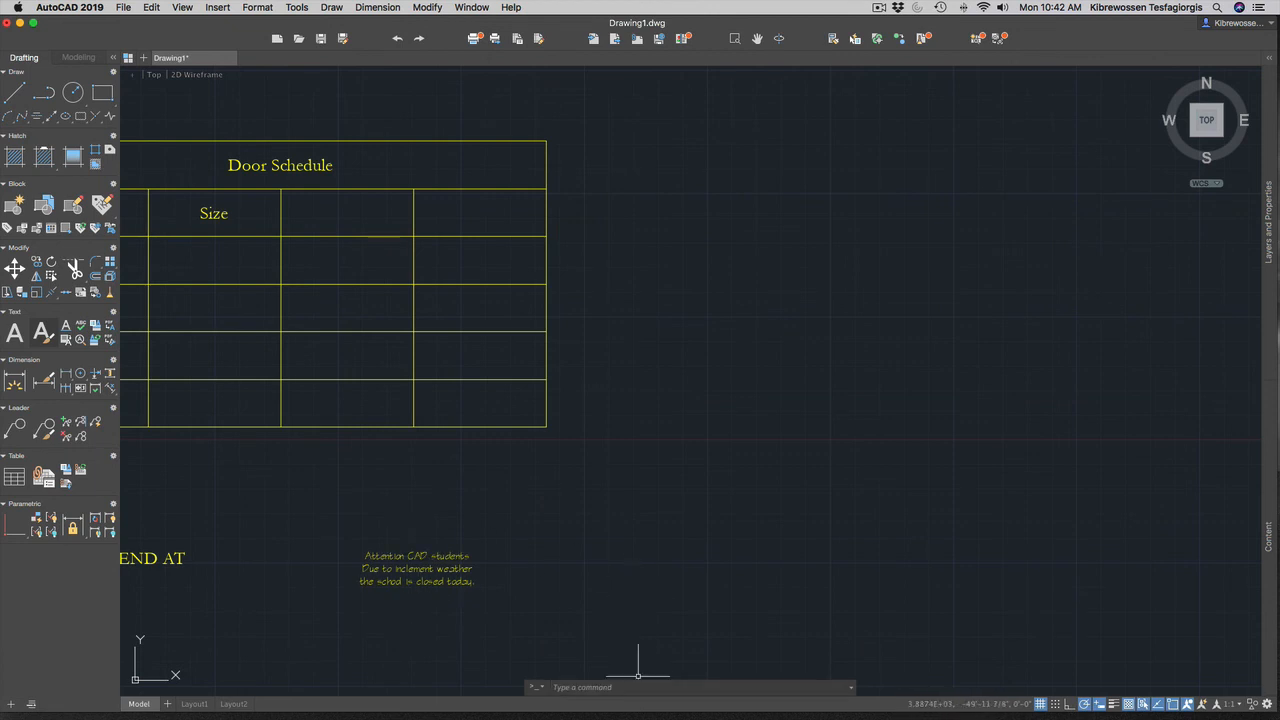
Set the Standard text style's font to romant.shx, apply the change and close the text style settings.
{"action": "left_click", "coordinate": [44, 336]}
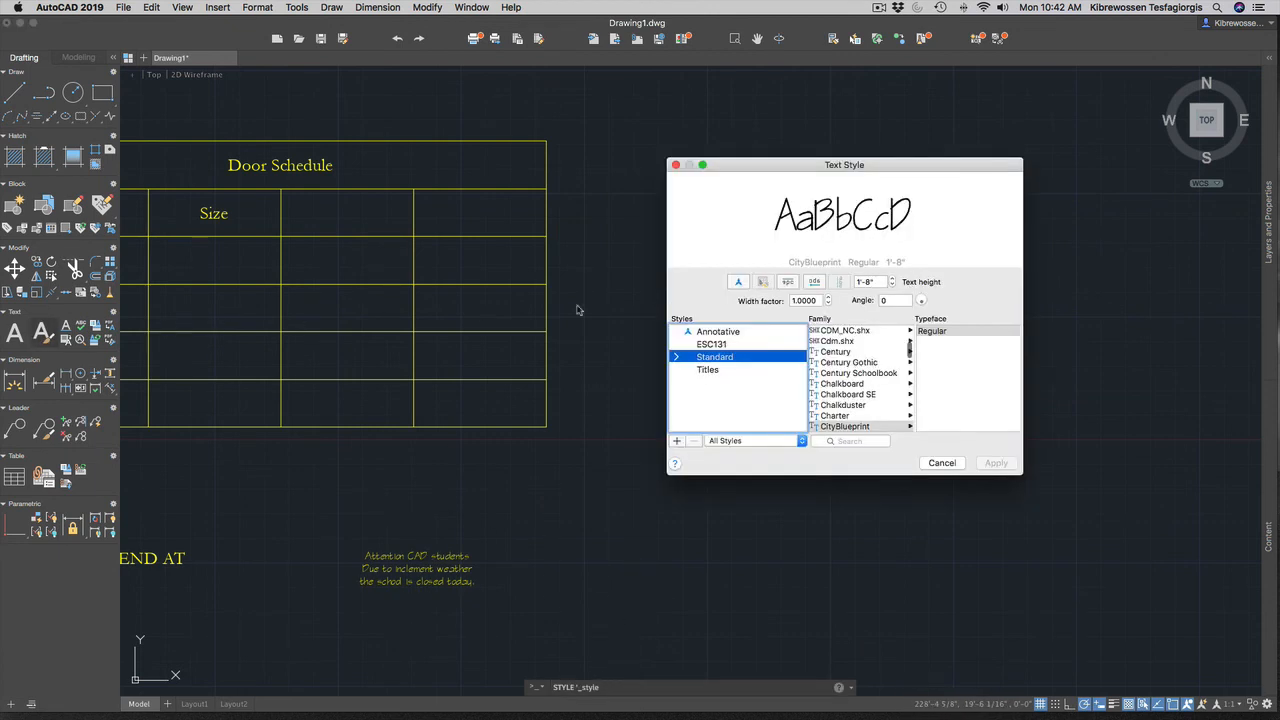
{"action": "scroll", "coordinate": [912, 388], "scroll_direction": "down", "scroll_amount": 15}
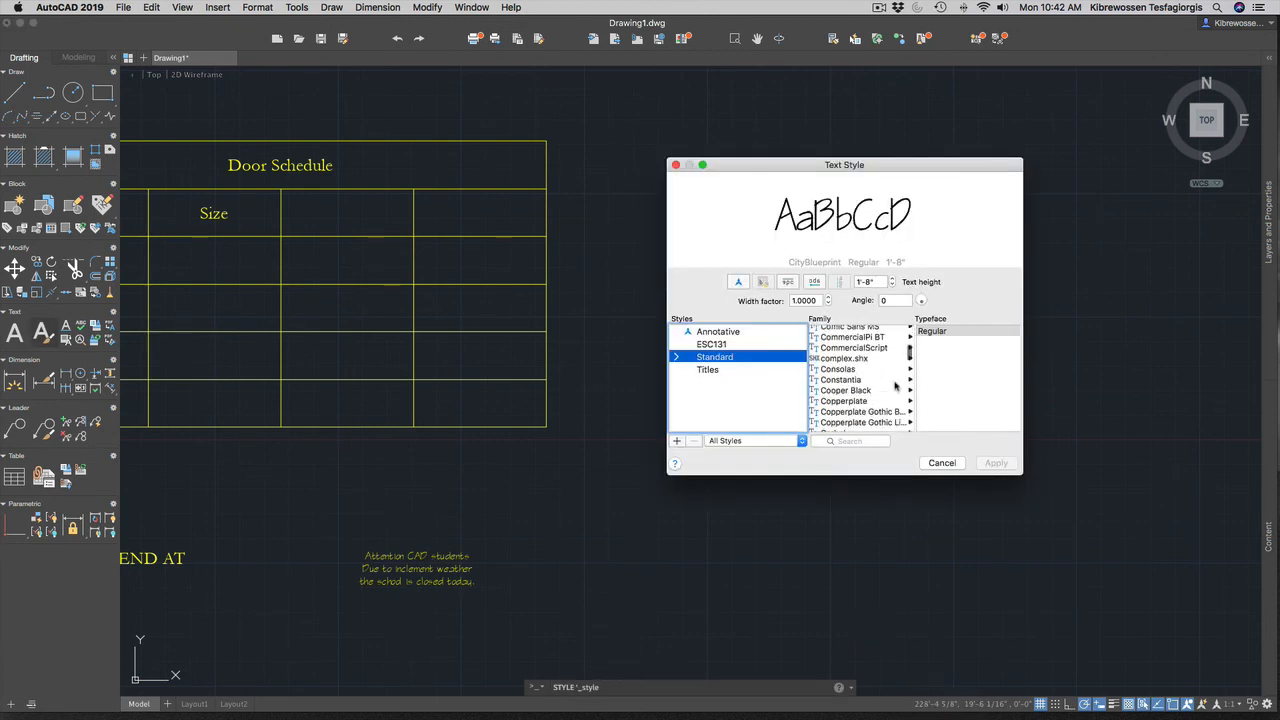
{"action": "scroll", "coordinate": [895, 385], "scroll_direction": "down", "scroll_amount": 20}
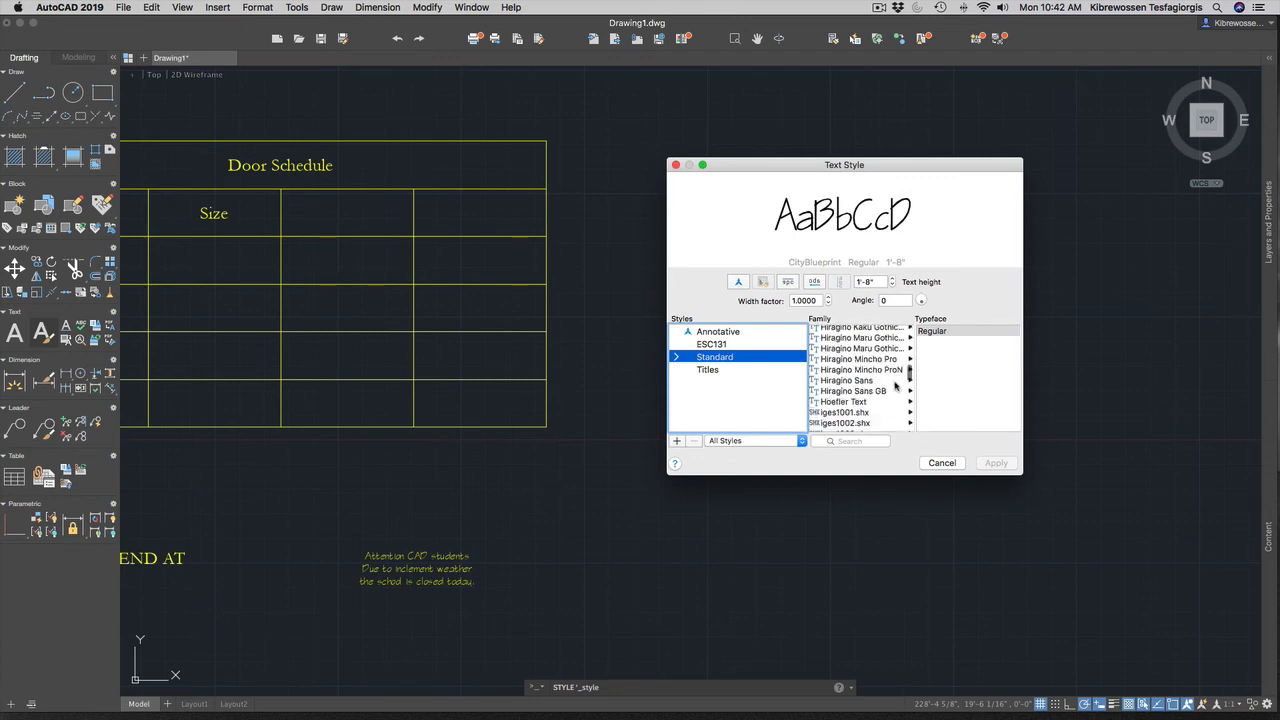
{"action": "scroll", "coordinate": [895, 385], "scroll_direction": "down", "scroll_amount": 15}
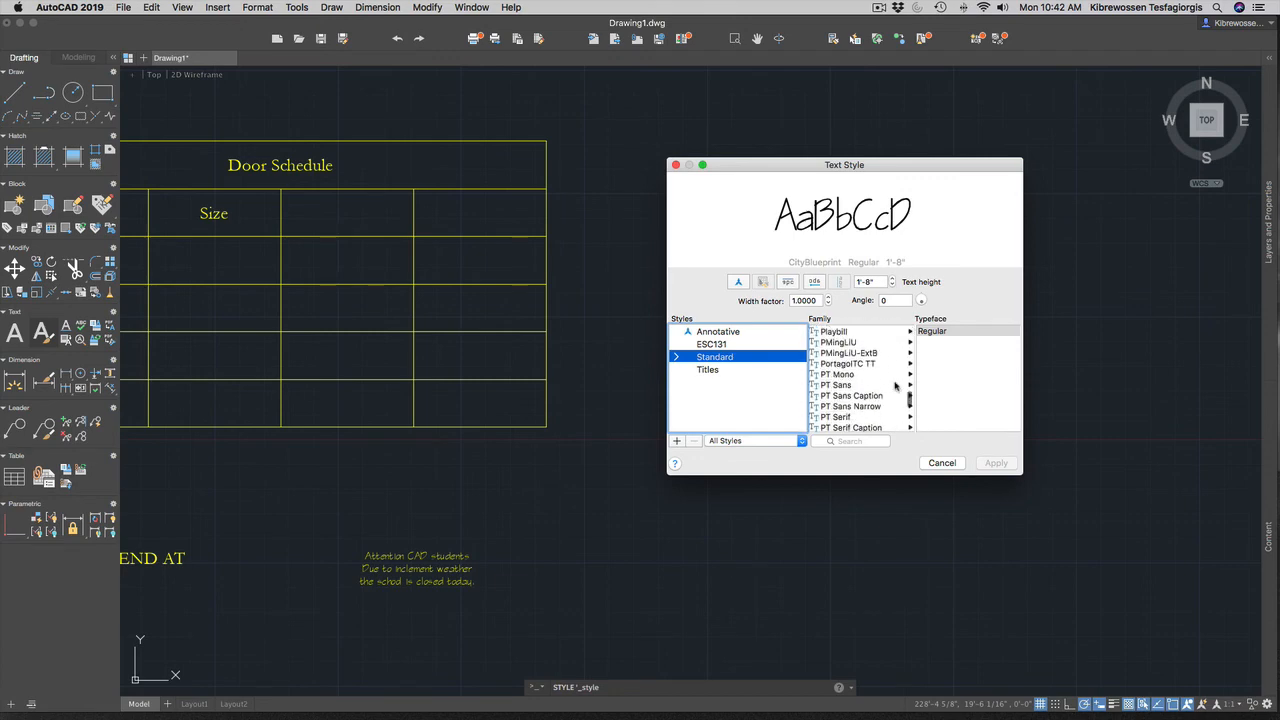
{"action": "scroll", "coordinate": [895, 385], "scroll_direction": "up", "scroll_amount": 6}
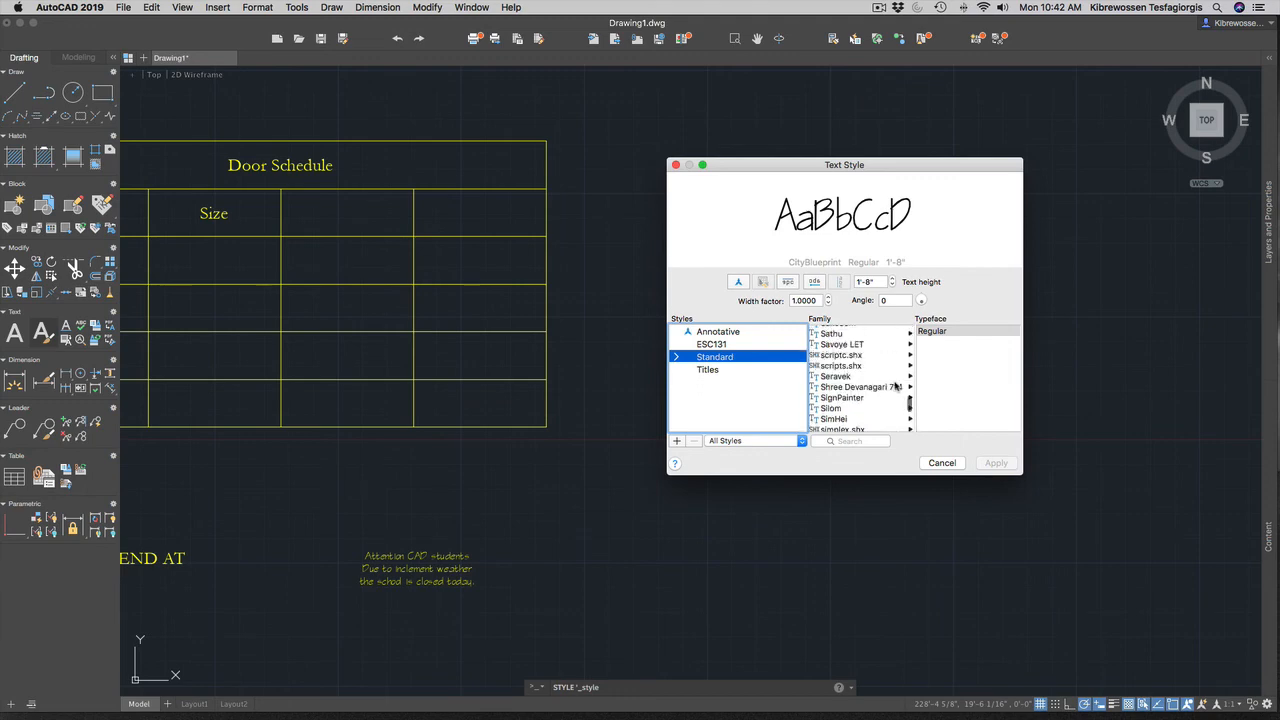
{"action": "left_click", "coordinate": [852, 405]}
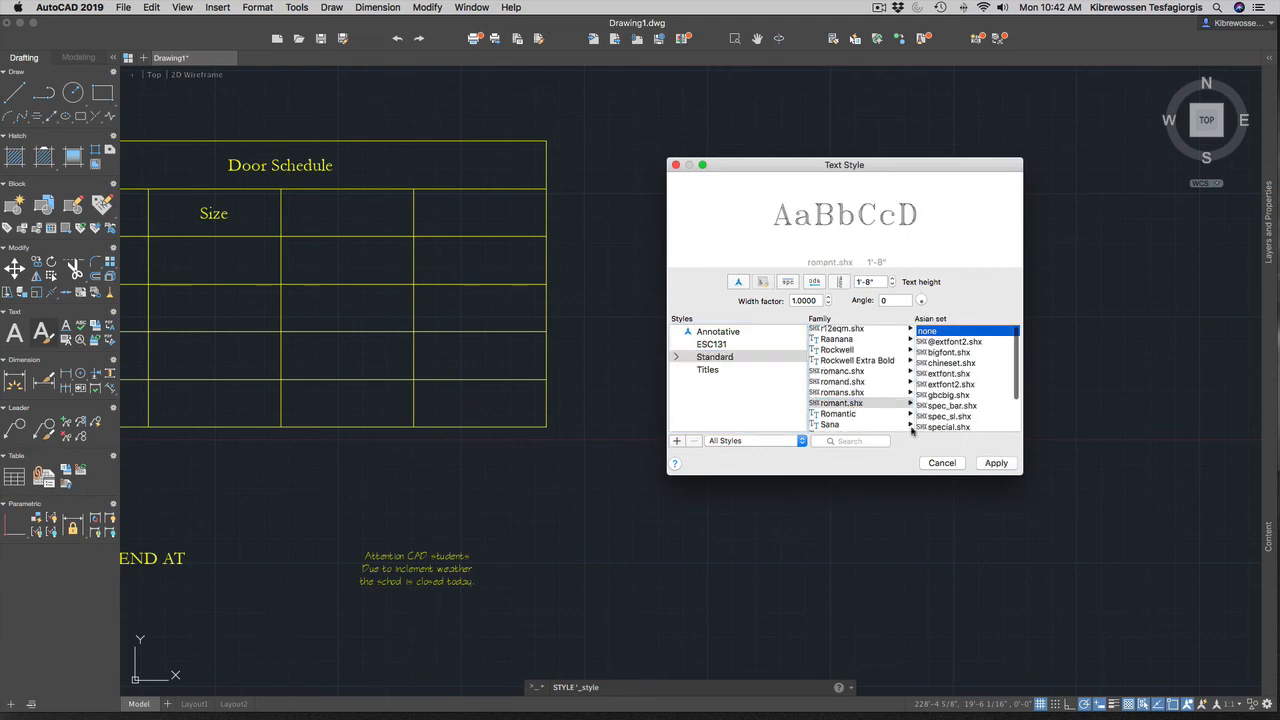
{"action": "left_click", "coordinate": [998, 463]}
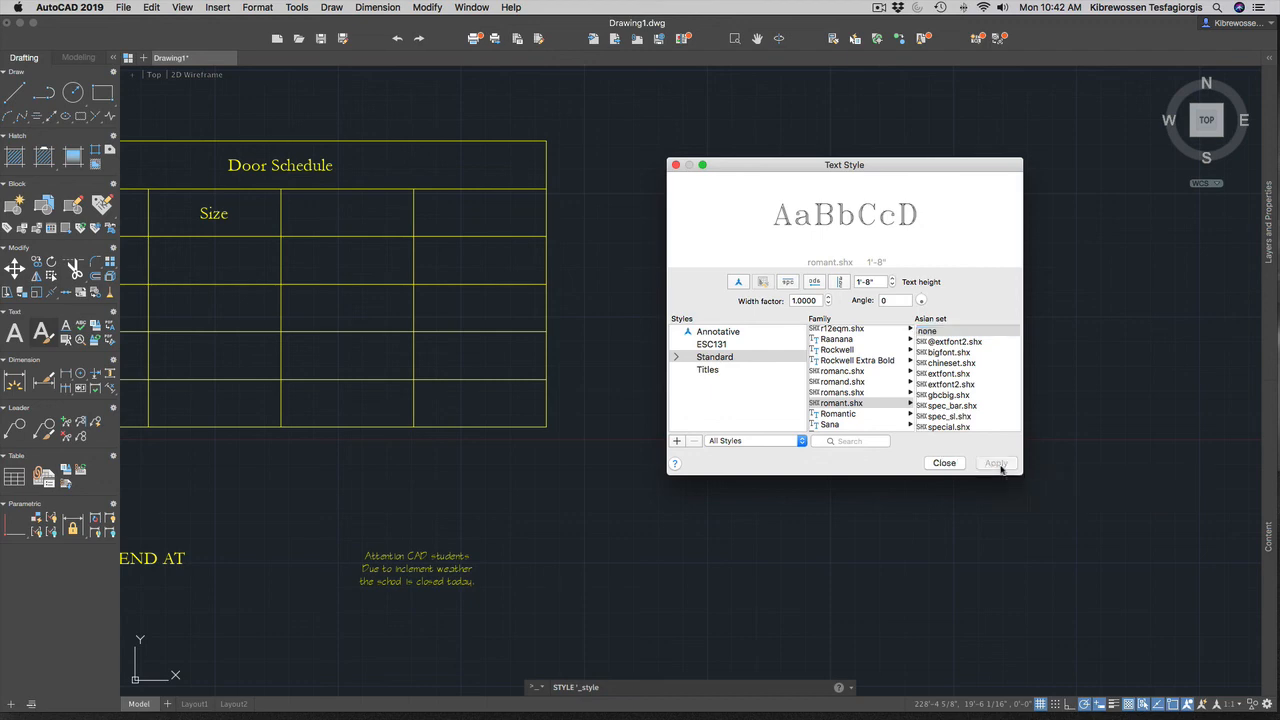
{"action": "left_click", "coordinate": [946, 463]}
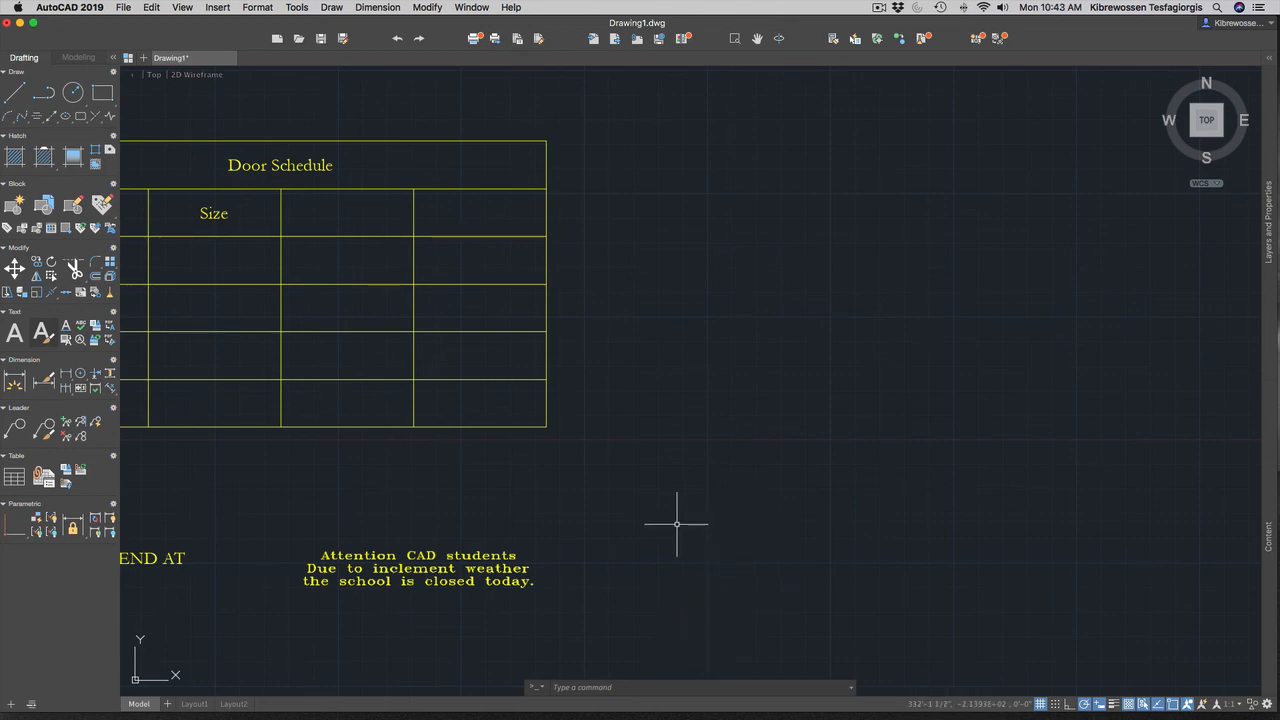
{"action": "scroll", "coordinate": [676, 523], "scroll_direction": "down", "scroll_amount": 5}
{"action": "scroll", "coordinate": [676, 523], "scroll_direction": "up", "scroll_amount": 4}
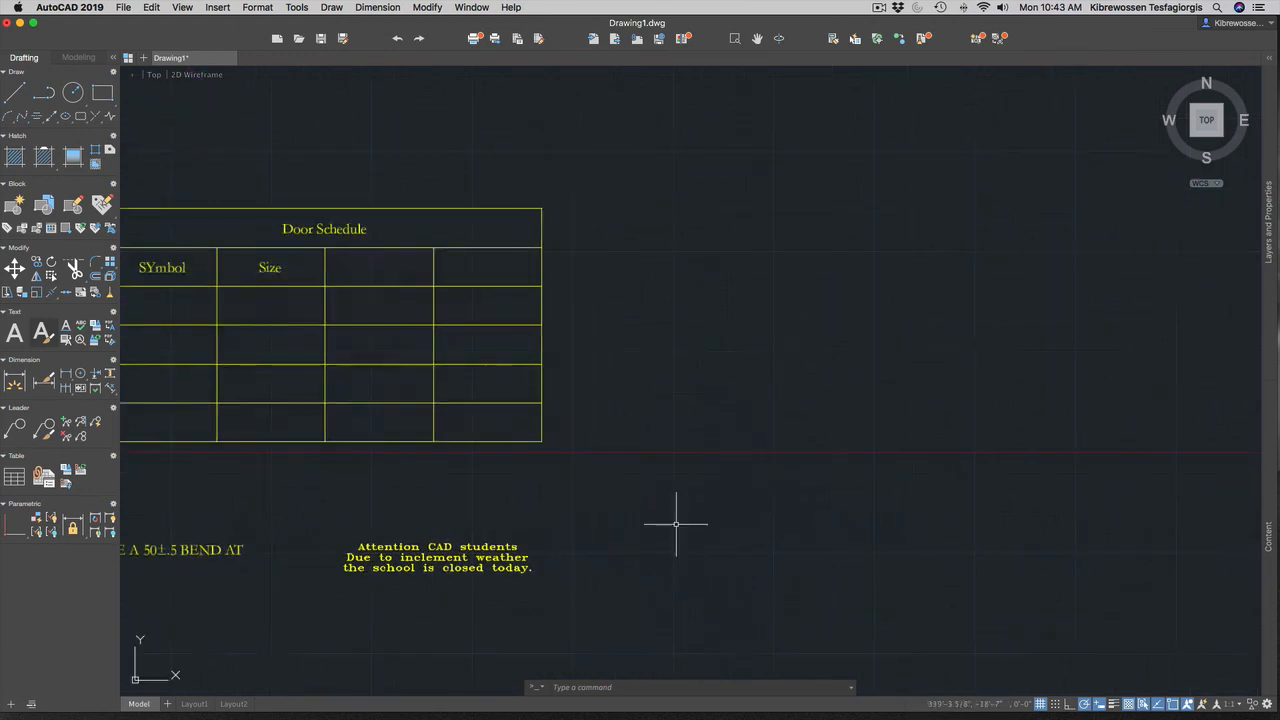
Open the text style settings and set the Titles style's font to CityBlueprint.
{"action": "scroll", "coordinate": [786, 514], "scroll_direction": "up", "scroll_amount": 3}
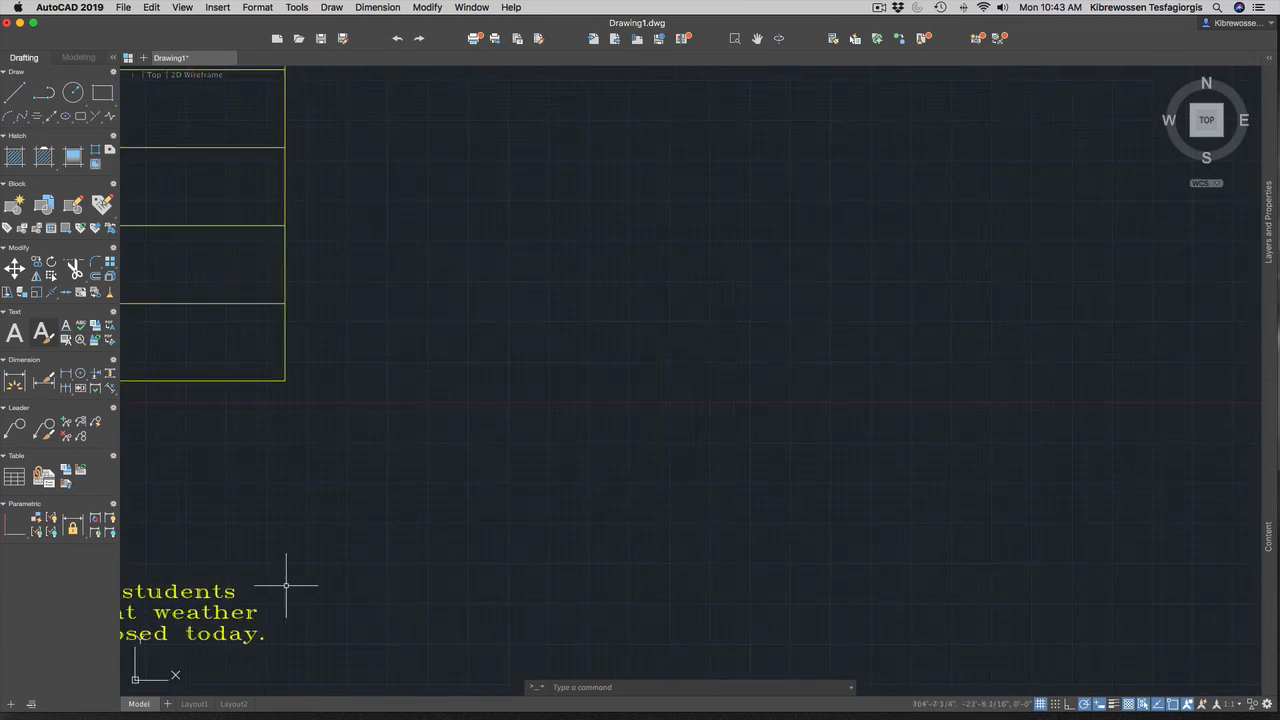
{"action": "scroll", "coordinate": [286, 586], "scroll_direction": "down", "scroll_amount": 5}
{"action": "scroll", "coordinate": [290, 575], "scroll_direction": "up", "scroll_amount": 3}
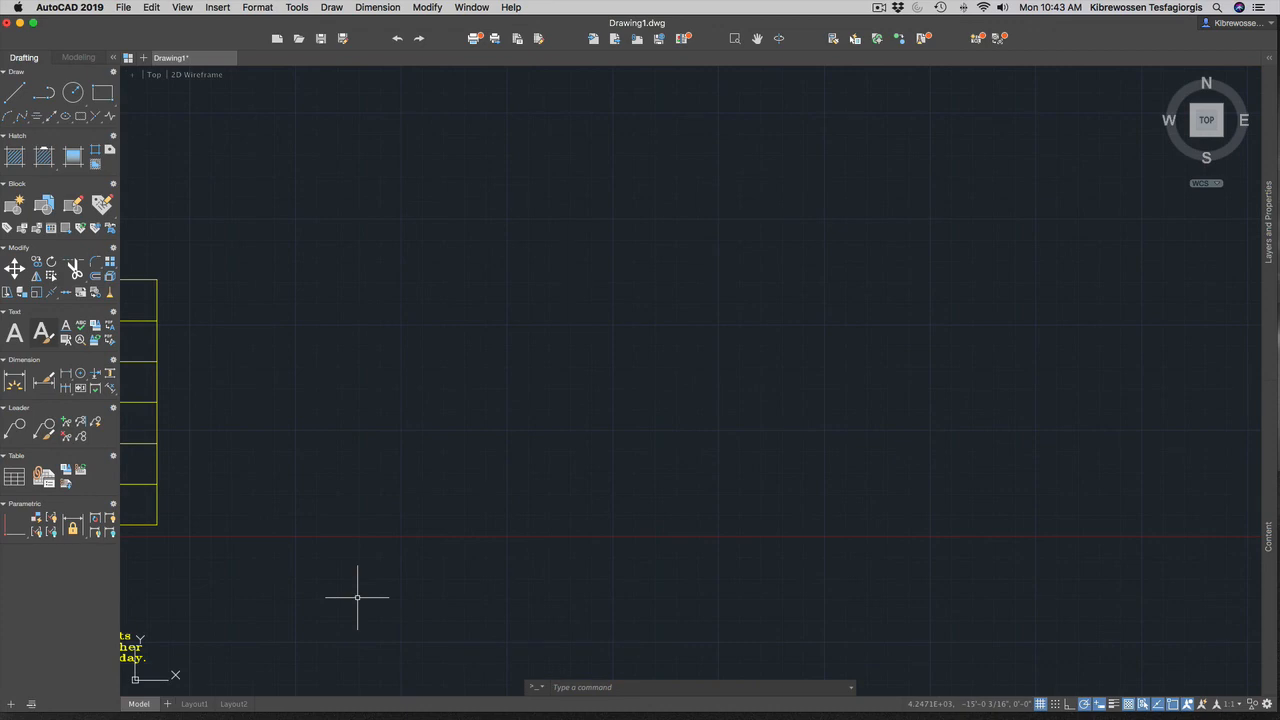
{"action": "left_click", "coordinate": [43, 332]}
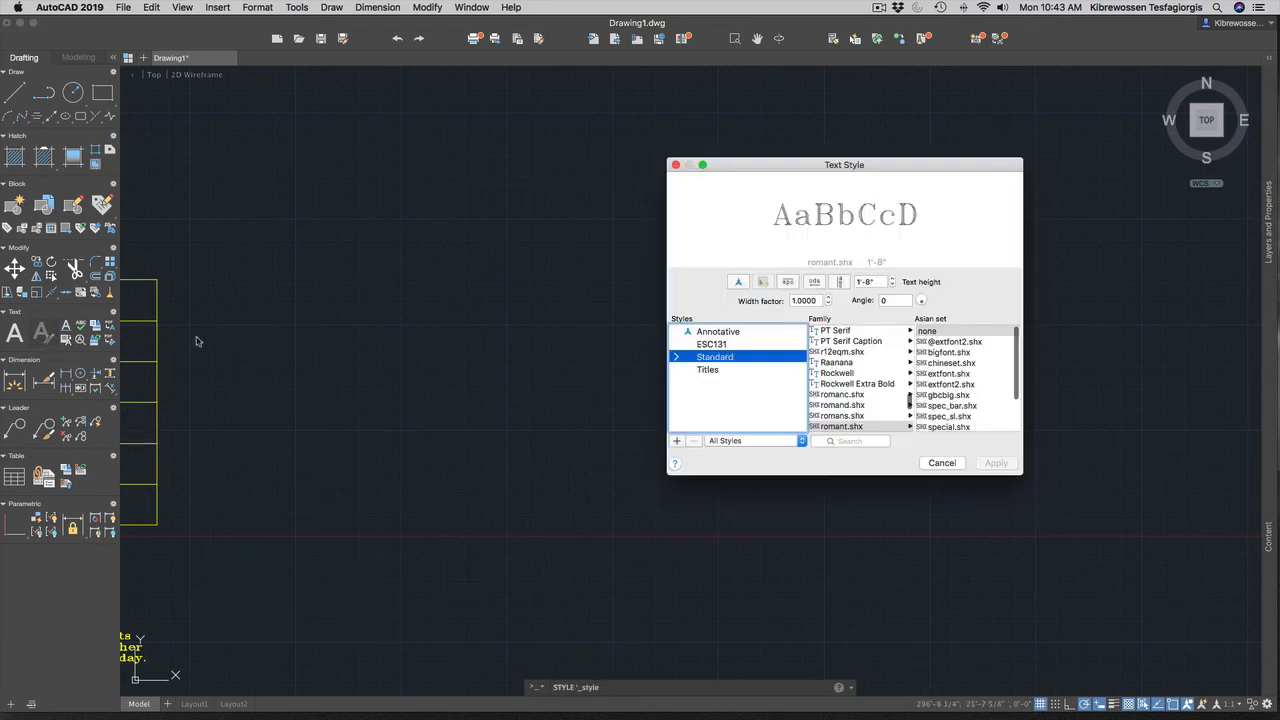
{"action": "left_click", "coordinate": [708, 370]}
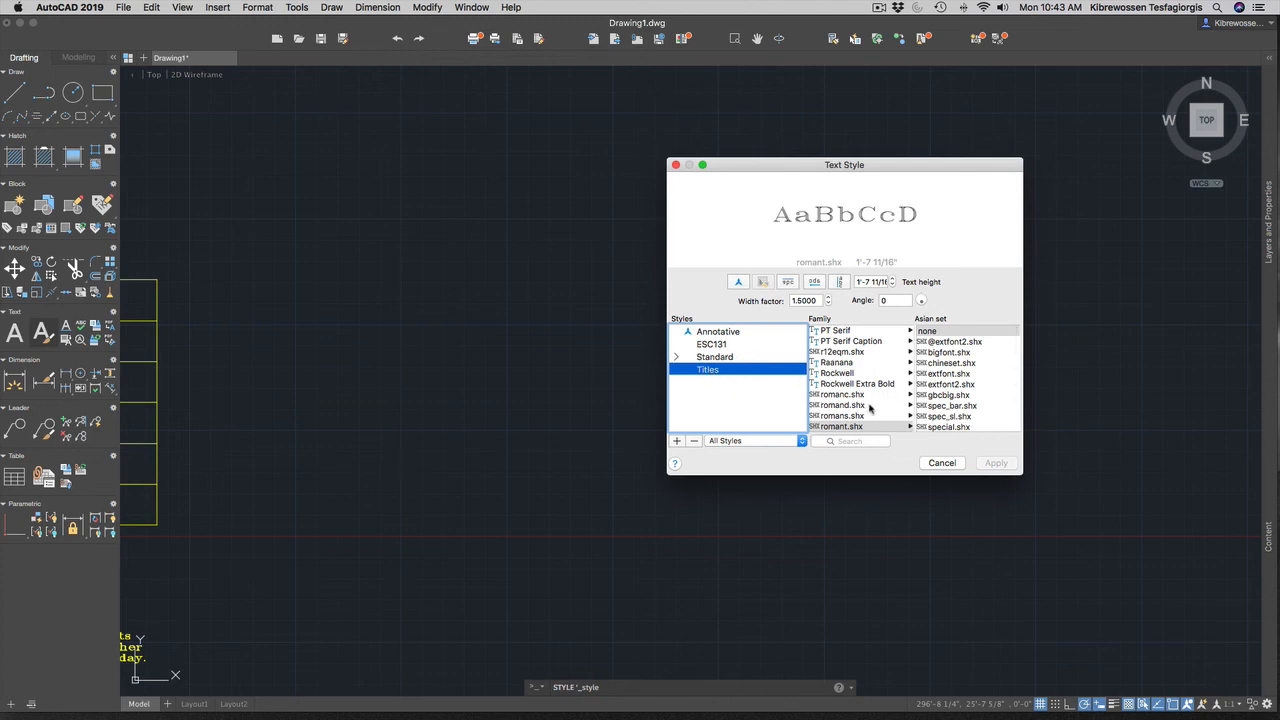
{"action": "scroll", "coordinate": [870, 406], "scroll_direction": "up", "scroll_amount": 15}
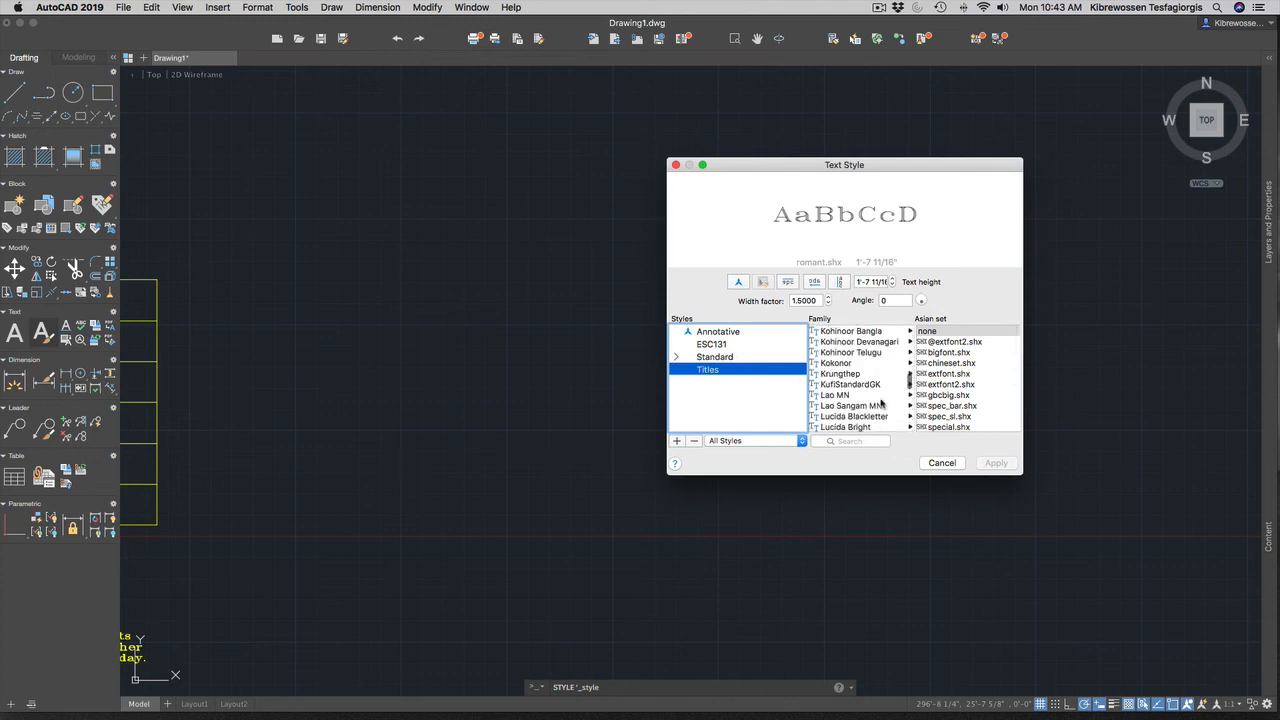
{"action": "scroll", "coordinate": [880, 403], "scroll_direction": "up", "scroll_amount": 12}
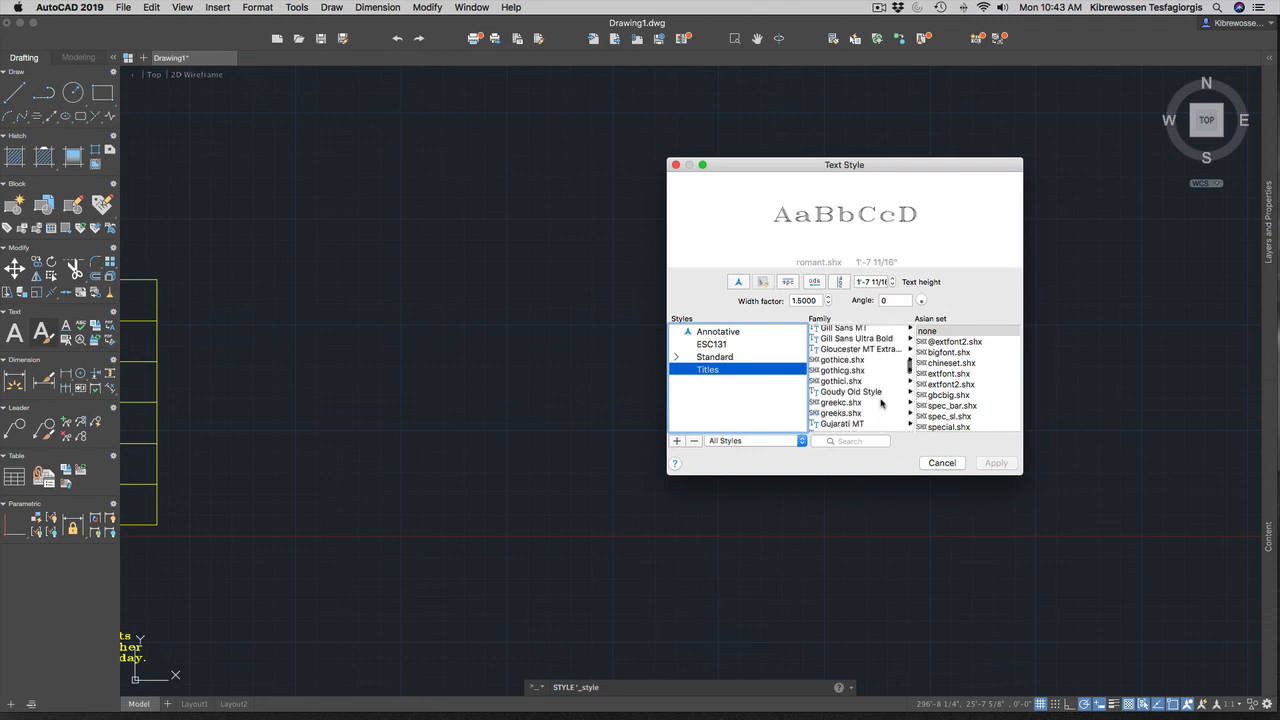
{"action": "scroll", "coordinate": [880, 403], "scroll_direction": "up", "scroll_amount": 10}
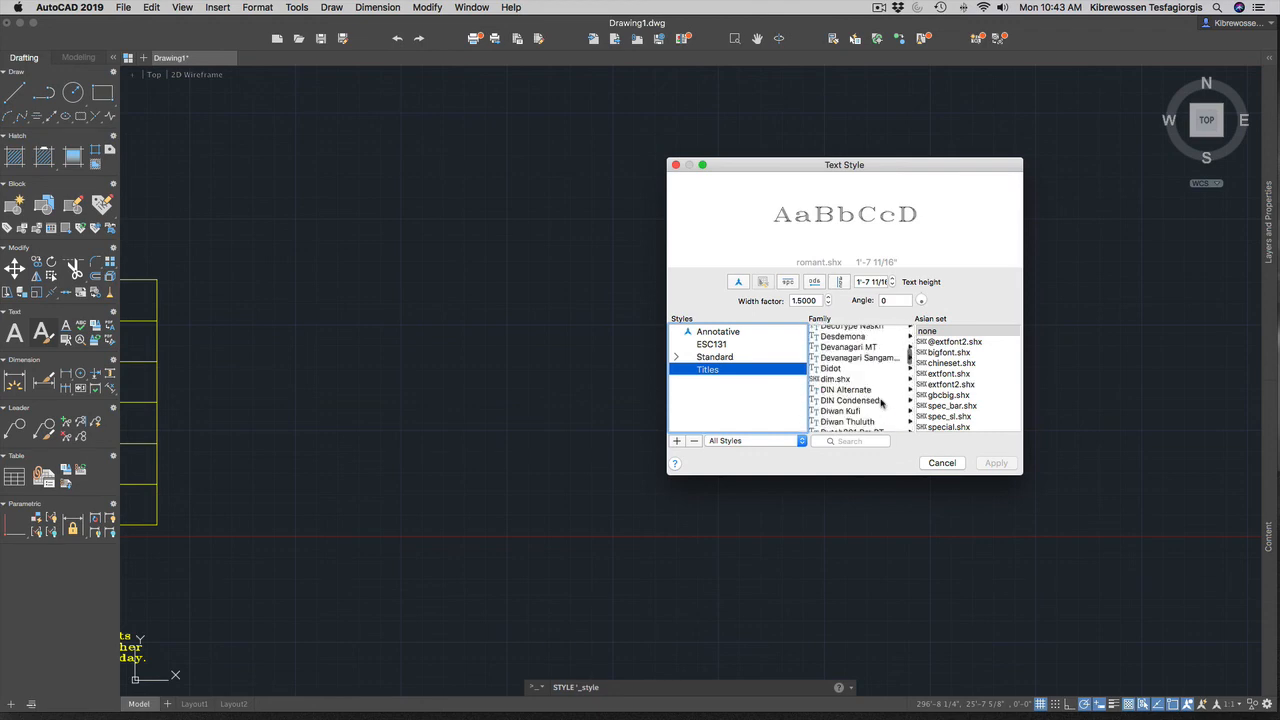
{"action": "scroll", "coordinate": [880, 403], "scroll_direction": "up", "scroll_amount": 12}
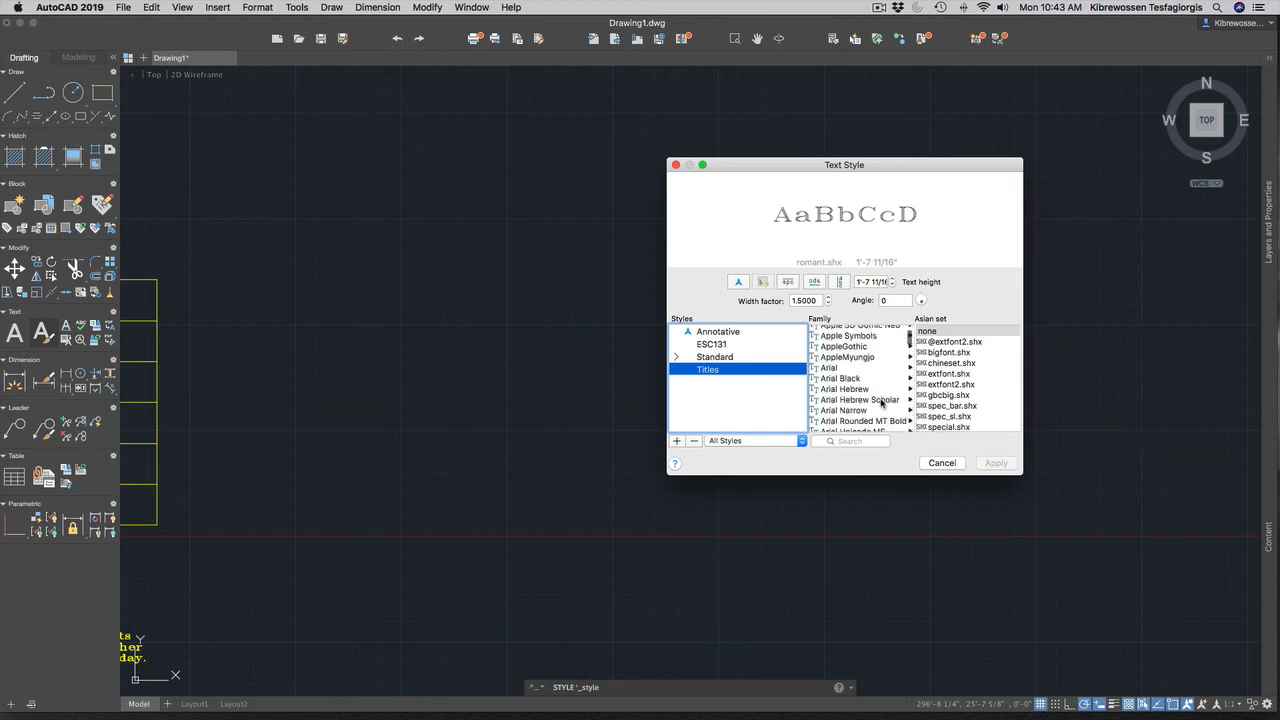
{"action": "scroll", "coordinate": [880, 403], "scroll_direction": "down", "scroll_amount": 10}
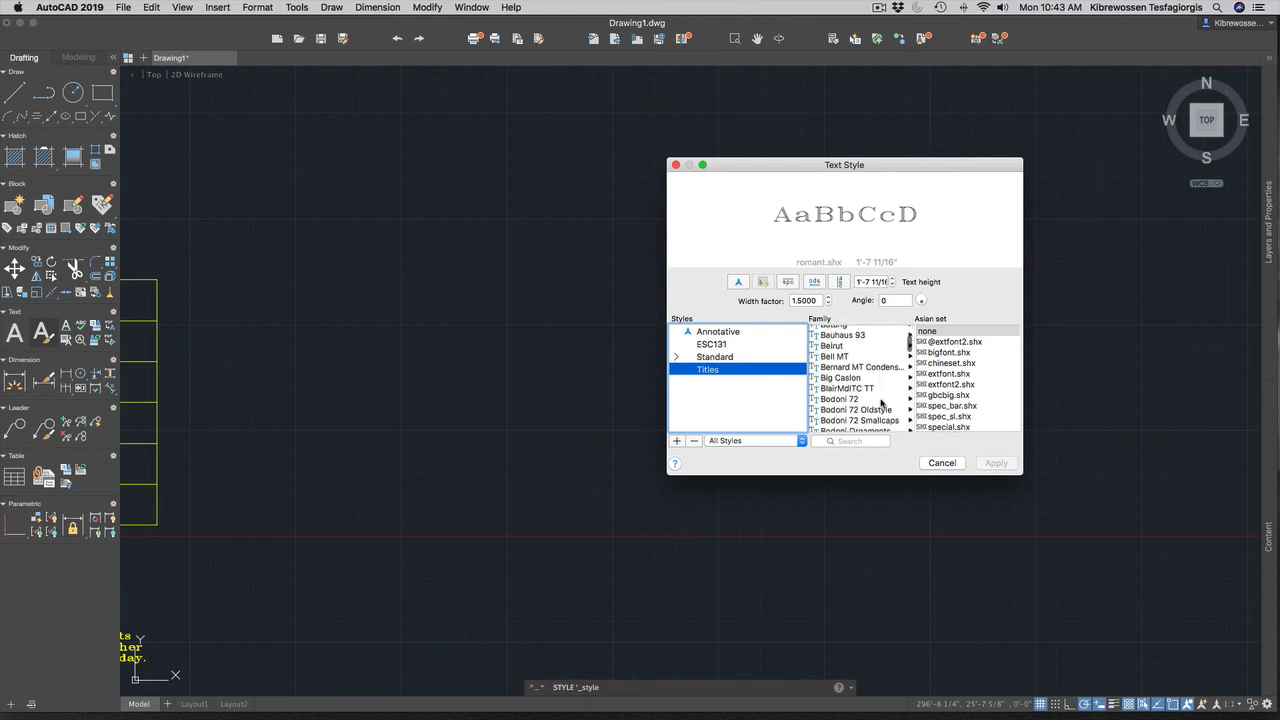
{"action": "scroll", "coordinate": [880, 403], "scroll_direction": "down", "scroll_amount": 10}
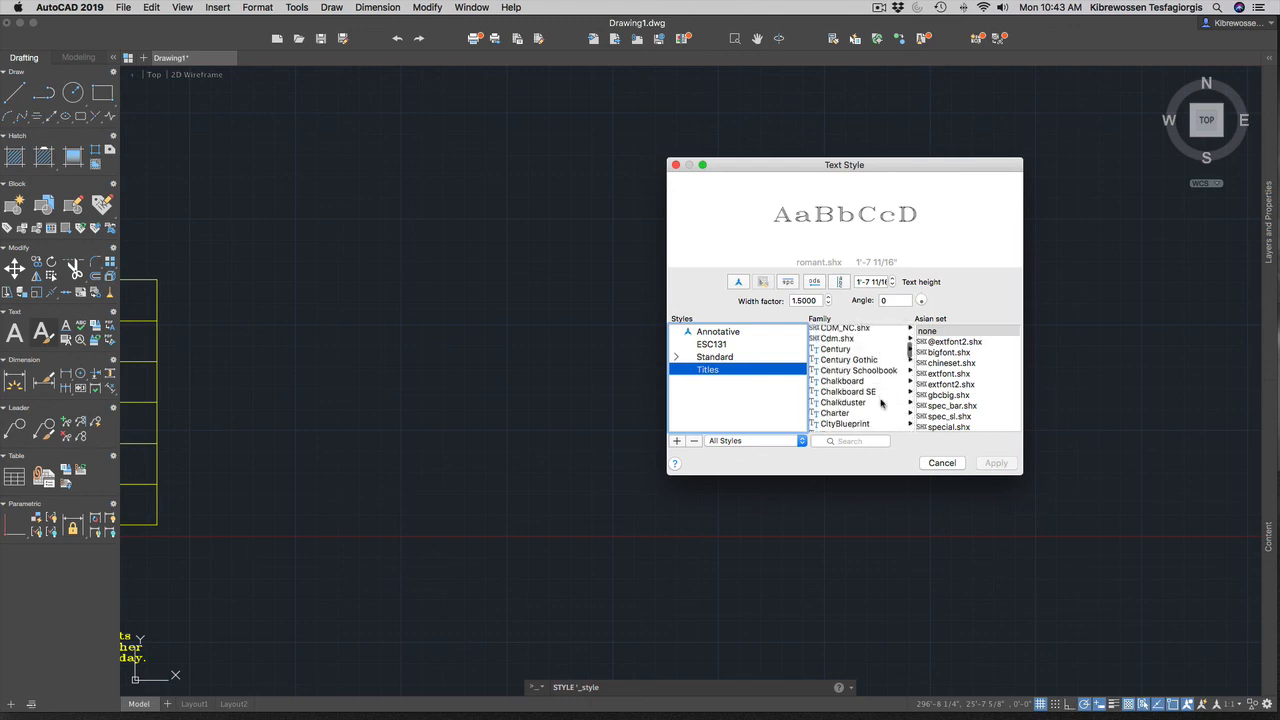
{"action": "scroll", "coordinate": [880, 403], "scroll_direction": "down", "scroll_amount": 4}
{"action": "left_click", "coordinate": [850, 345]}
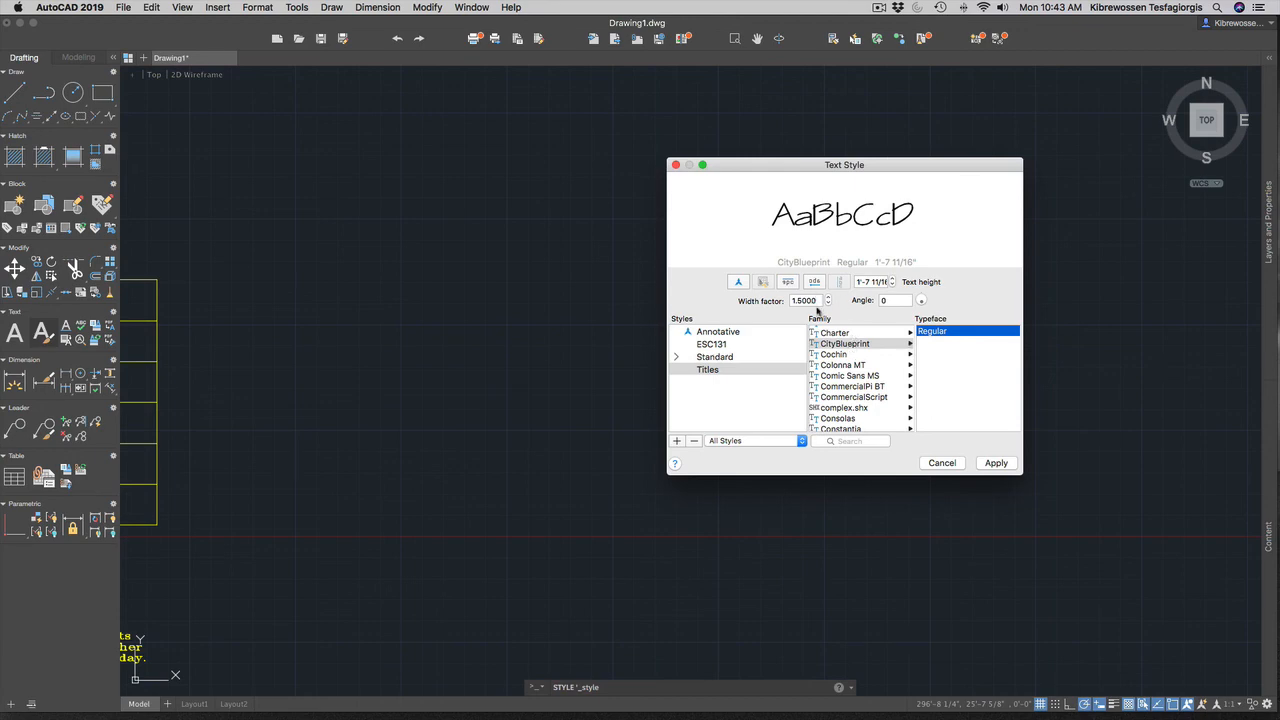
Set the Titles style's width factor to 1.0 and its text height to 20.
{"action": "left_click", "coordinate": [806, 300]}
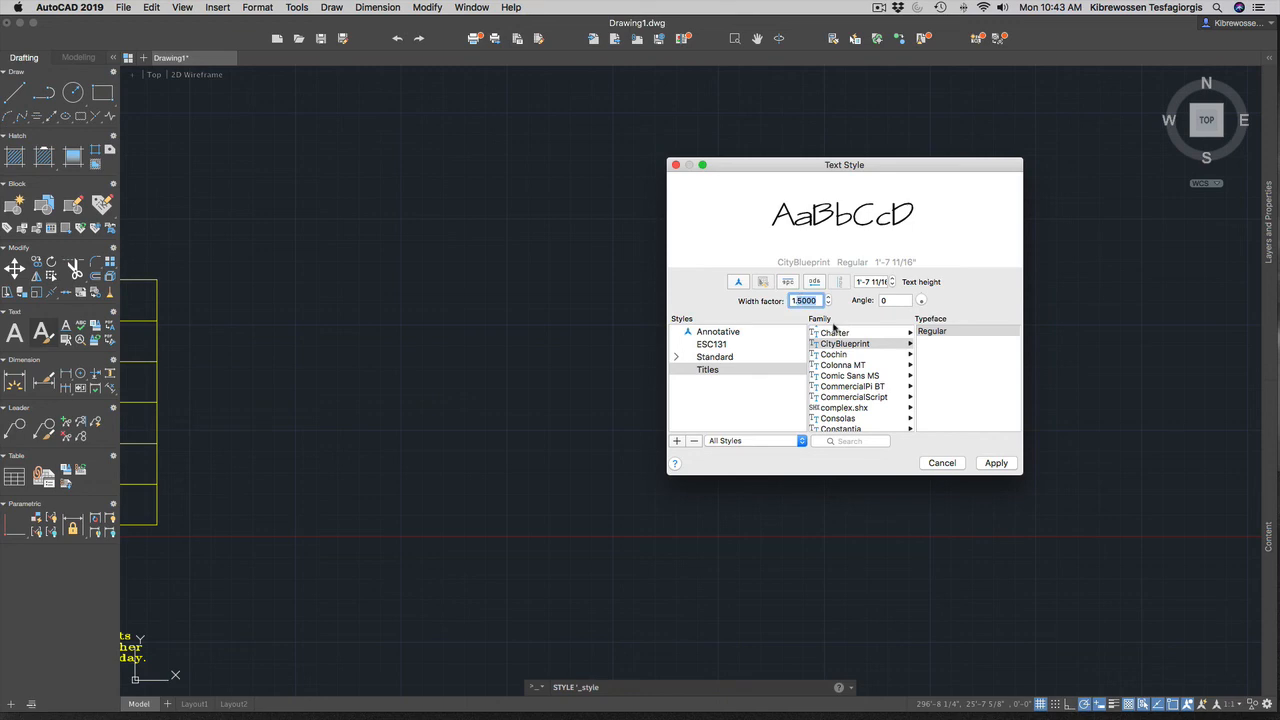
{"action": "type", "text": "1.0"}
{"action": "left_click", "coordinate": [877, 281]}
{"action": "left_click_drag", "start_coordinate": [877, 281], "coordinate": [886, 282]}
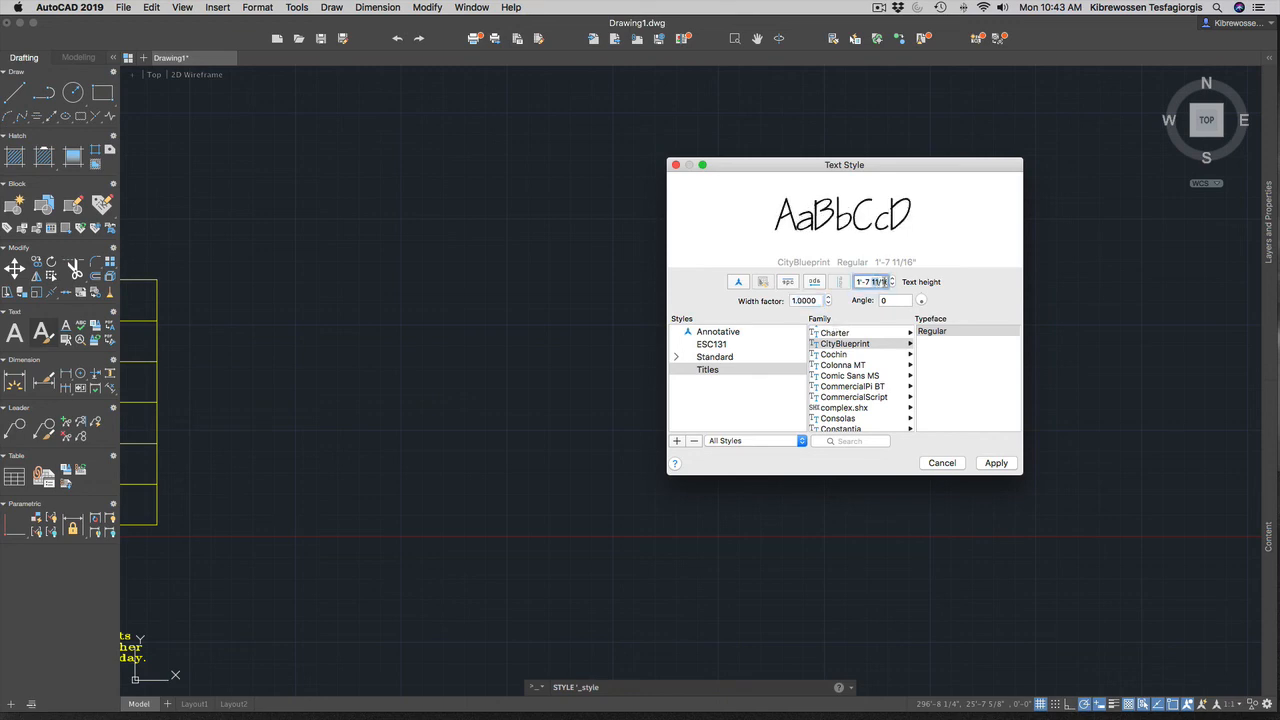
{"action": "triple_click", "coordinate": [884, 282]}
{"action": "type", "text": "20"}
{"action": "left_click", "coordinate": [713, 371]}
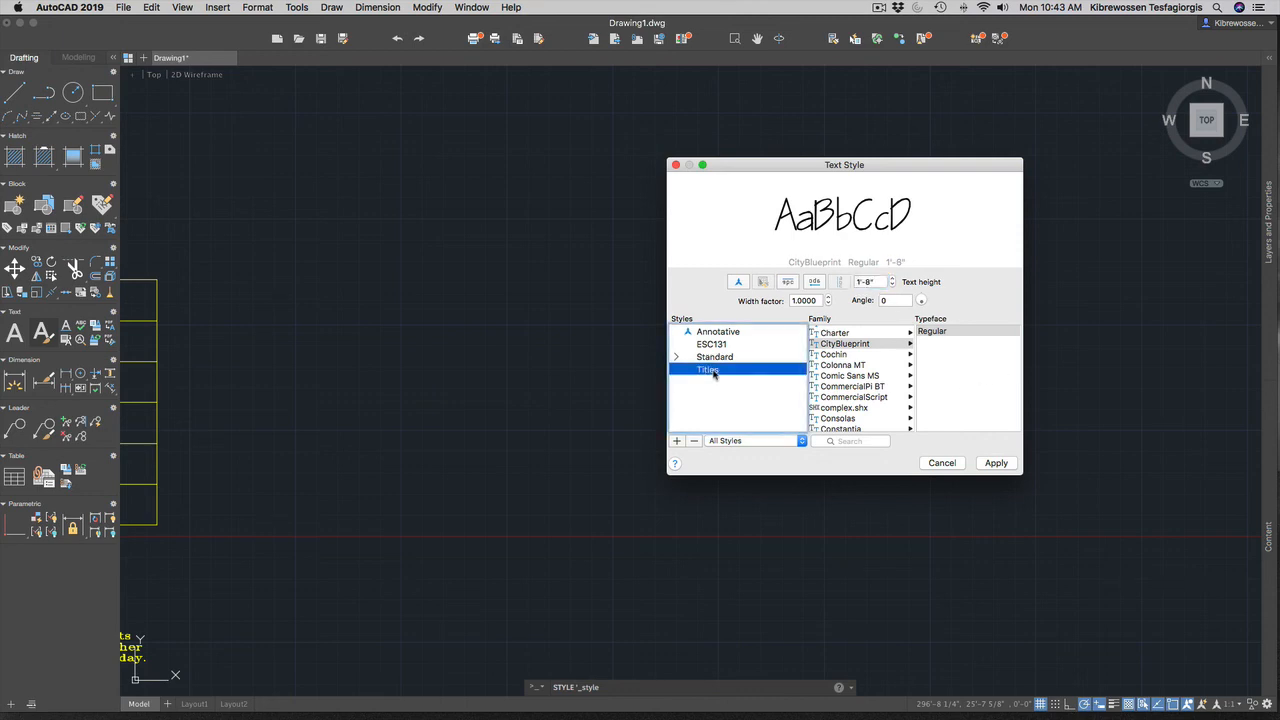
Apply the changes to the Titles text style, make it current and close the text style settings.
{"action": "double_click", "coordinate": [713, 372]}
{"action": "left_click", "coordinate": [688, 371]}
{"action": "left_click", "coordinate": [995, 463]}
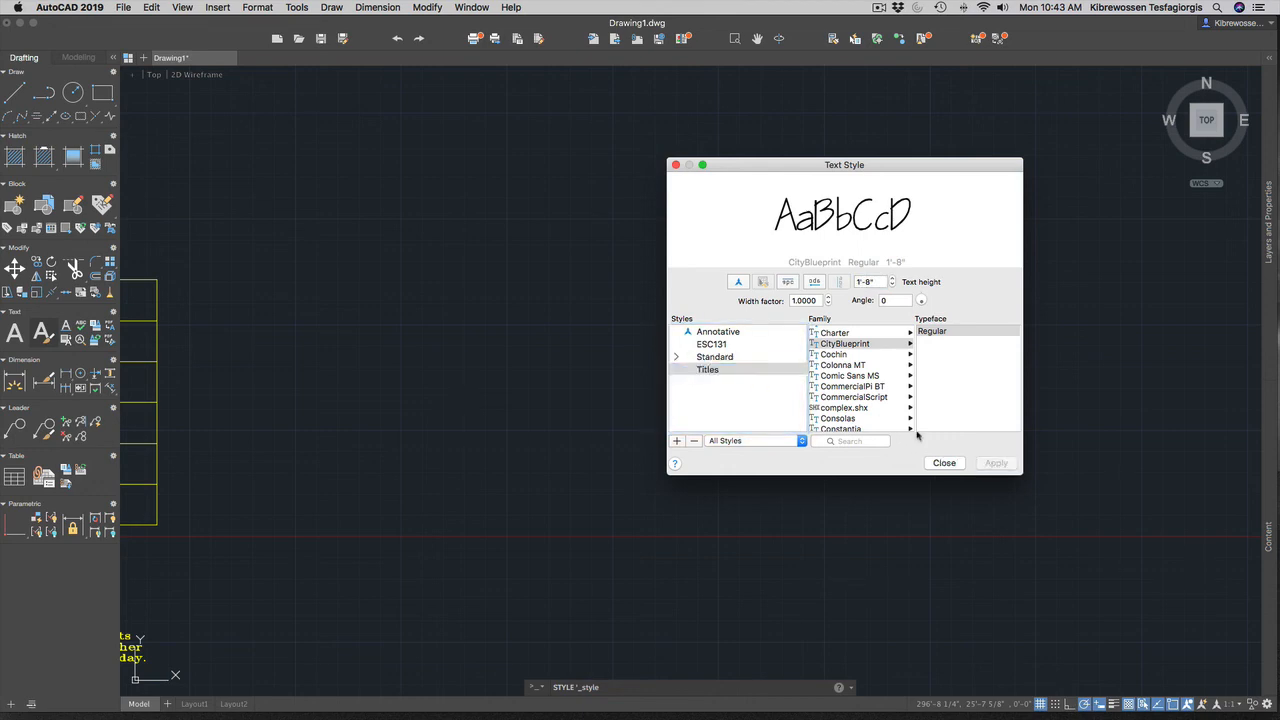
{"action": "left_click", "coordinate": [715, 372]}
{"action": "right_click", "coordinate": [714, 369]}
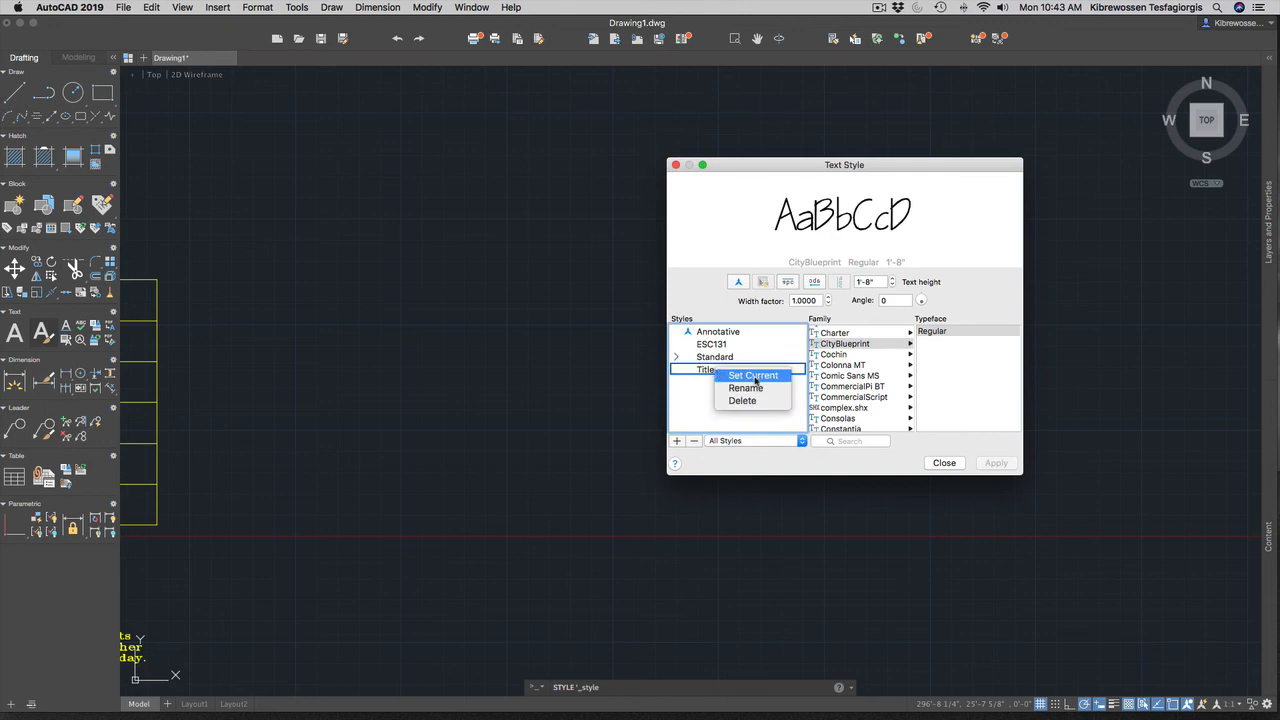
{"action": "left_click", "coordinate": [757, 379]}
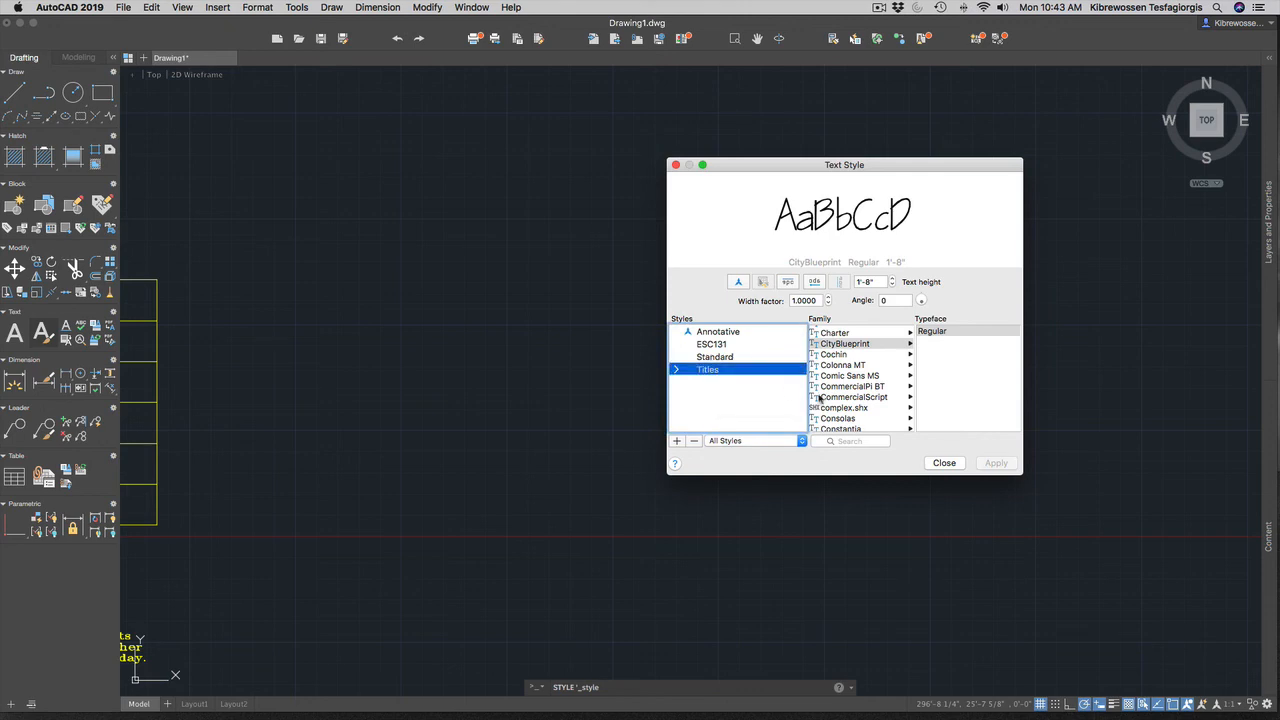
{"action": "left_click", "coordinate": [941, 466]}
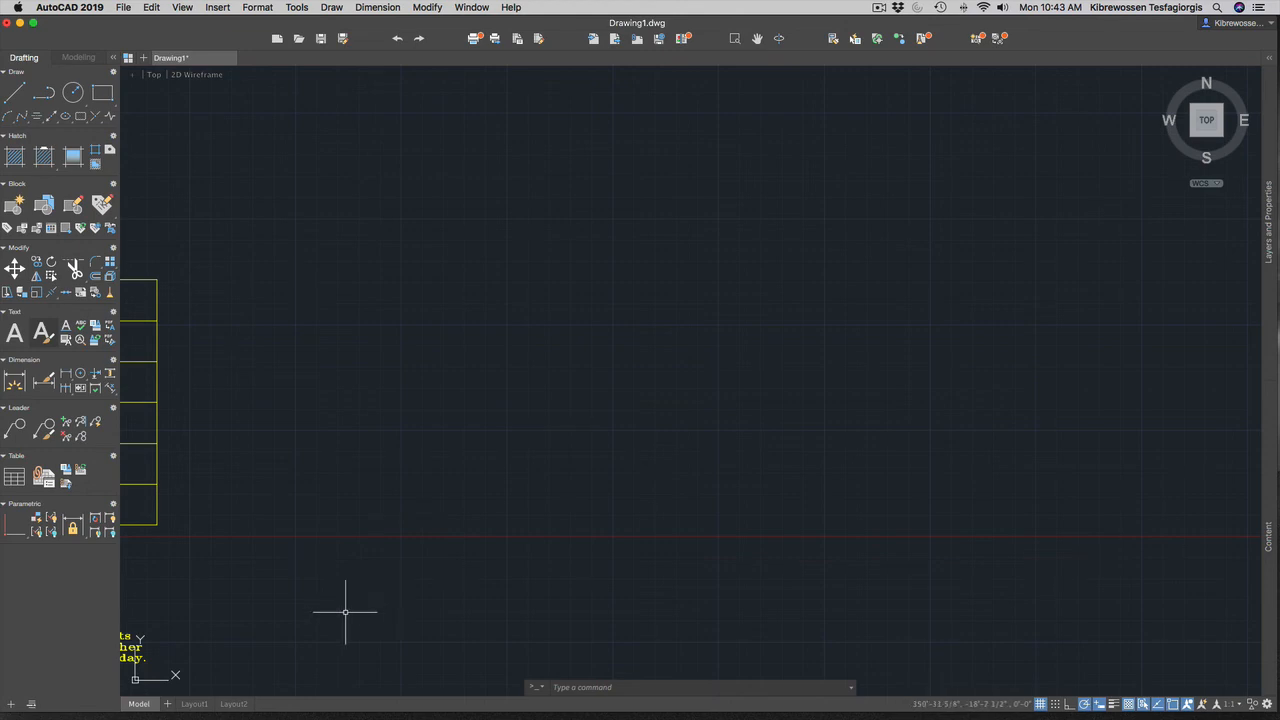
{"action": "type", "text": "text"}
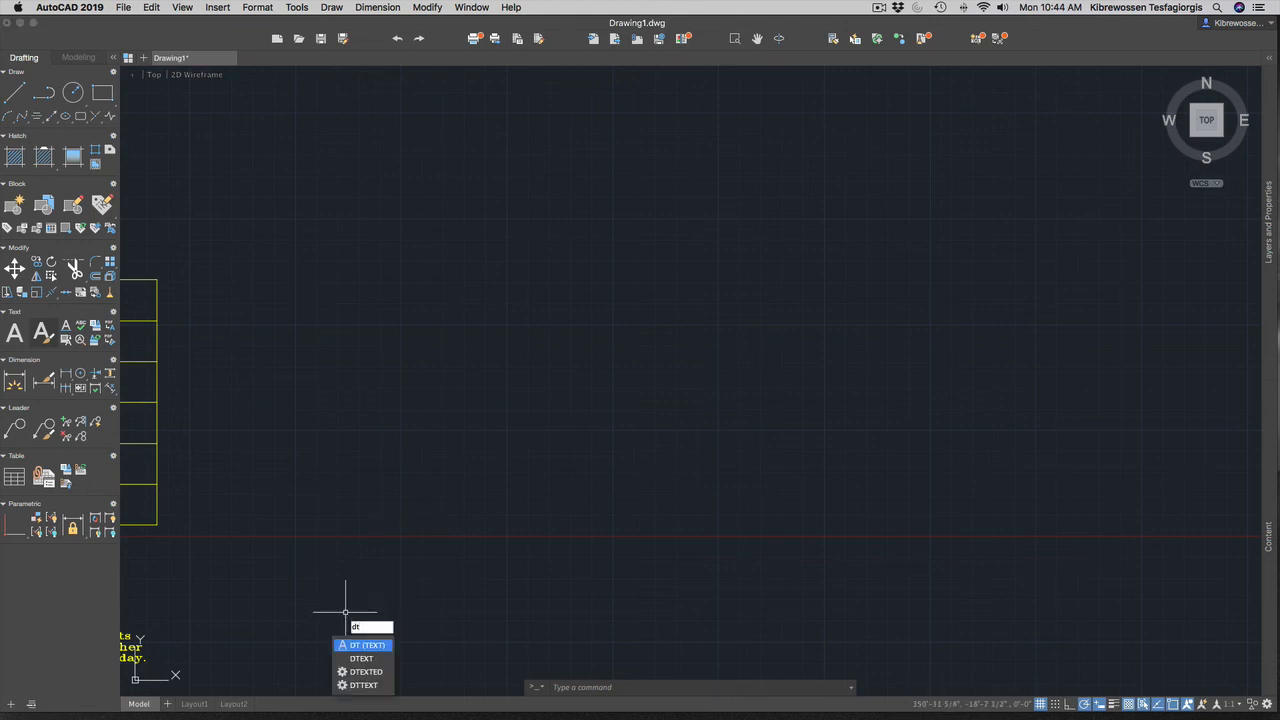
{"action": "key", "text": "Return"}
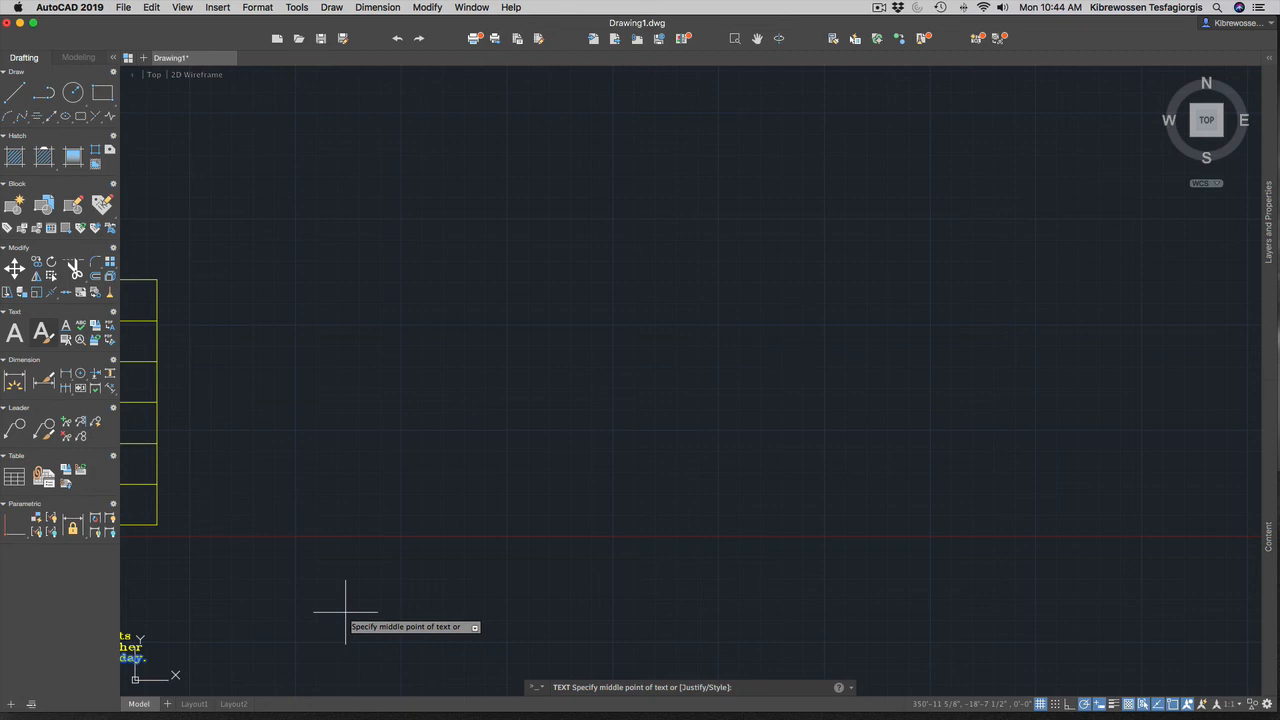
{"action": "key", "text": "Return"}
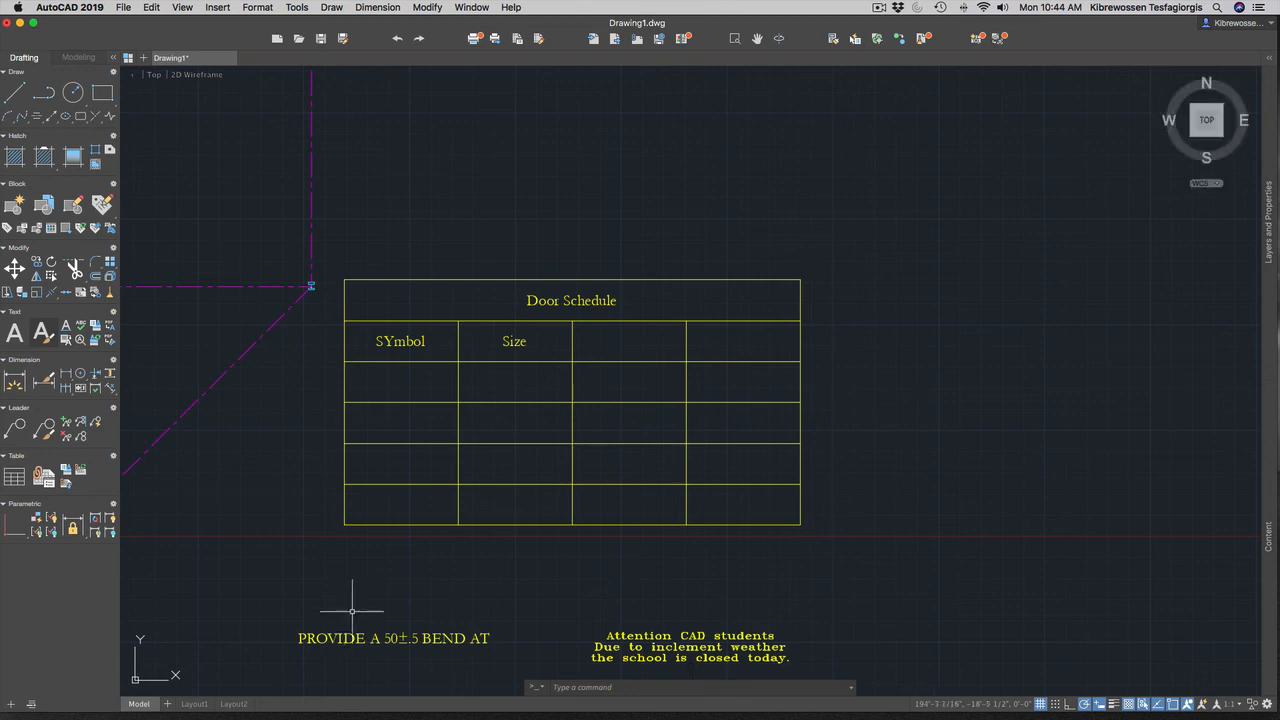
Start a single-line text in the empty space beyond the door schedule's lower corner, rotated 35 degrees.
{"action": "scroll", "coordinate": [762, 590], "scroll_direction": "down", "scroll_amount": 4}
{"action": "scroll", "coordinate": [836, 575], "scroll_direction": "up", "scroll_amount": 10}
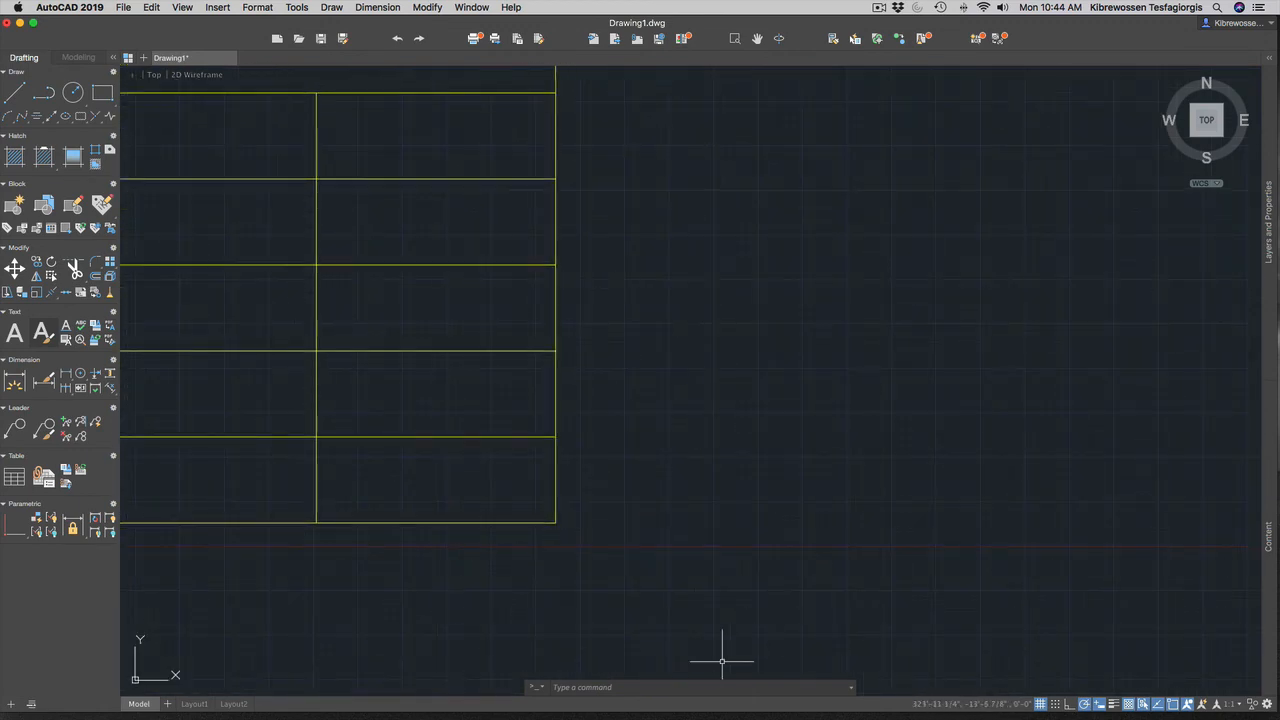
{"action": "left_click", "coordinate": [694, 688]}
{"action": "type", "text": "text"}
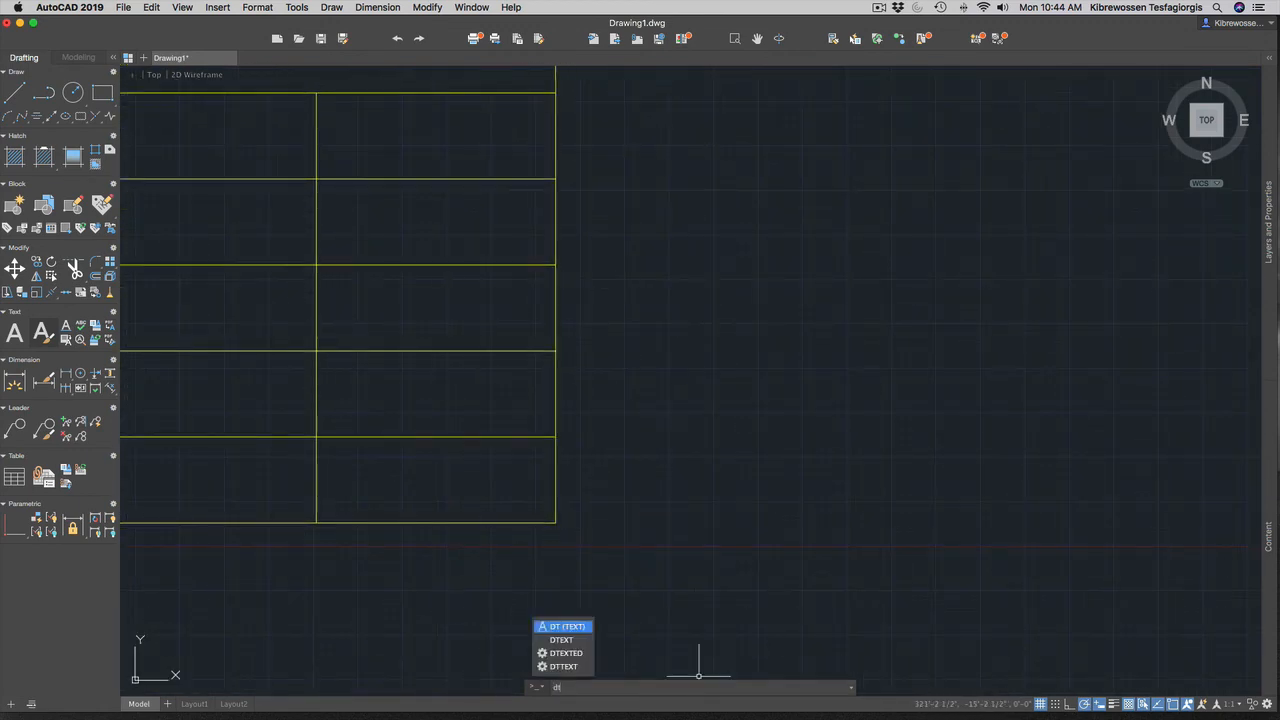
{"action": "key", "text": "Return"}
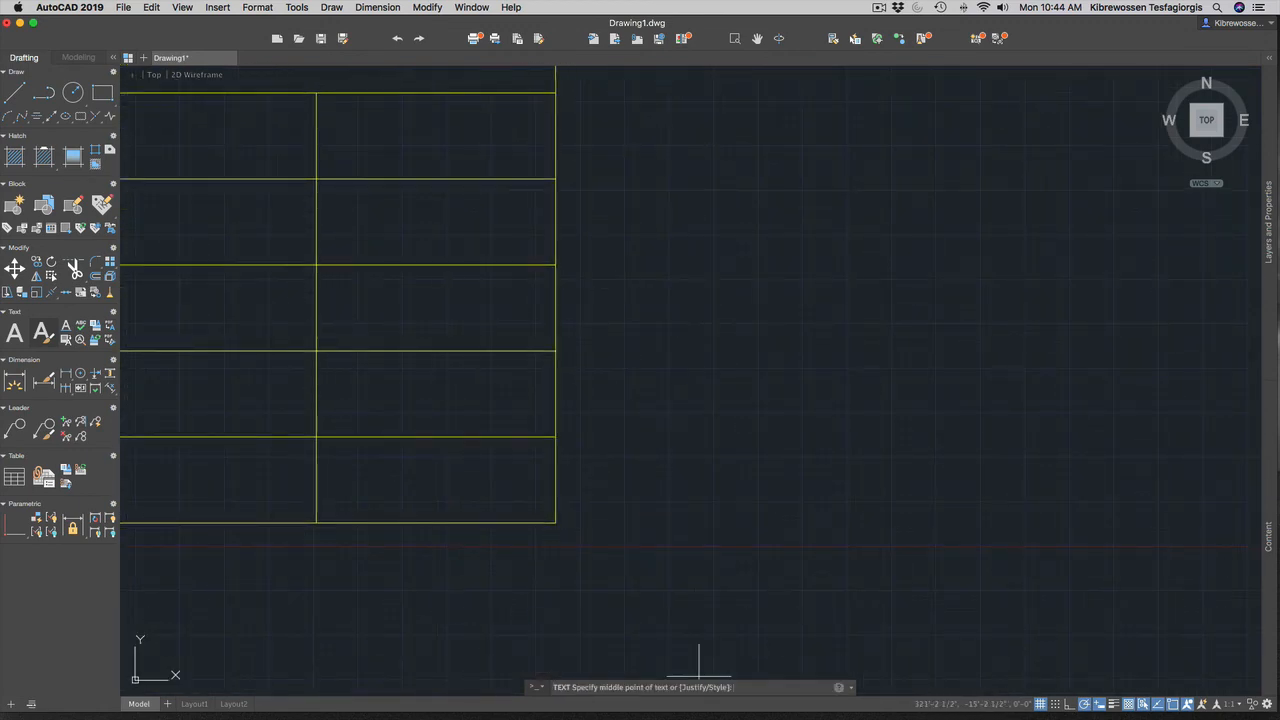
{"action": "left_click", "coordinate": [687, 605]}
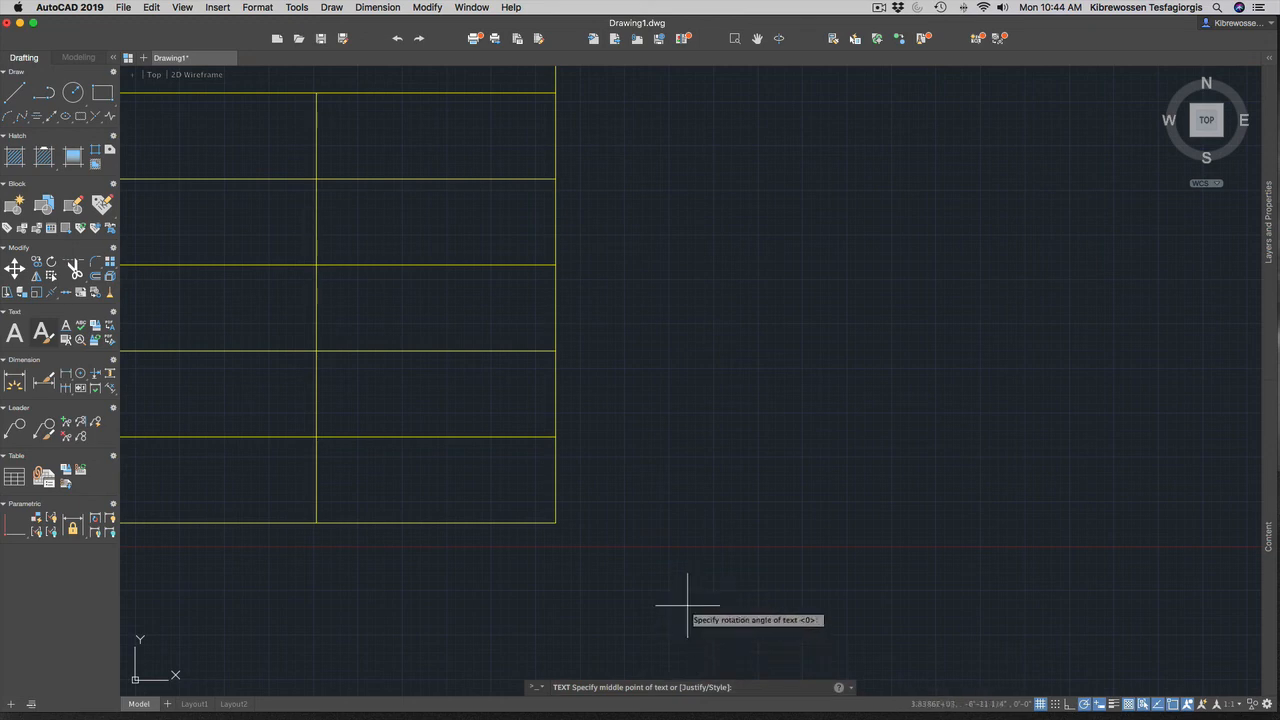
{"action": "type", "text": "35"}
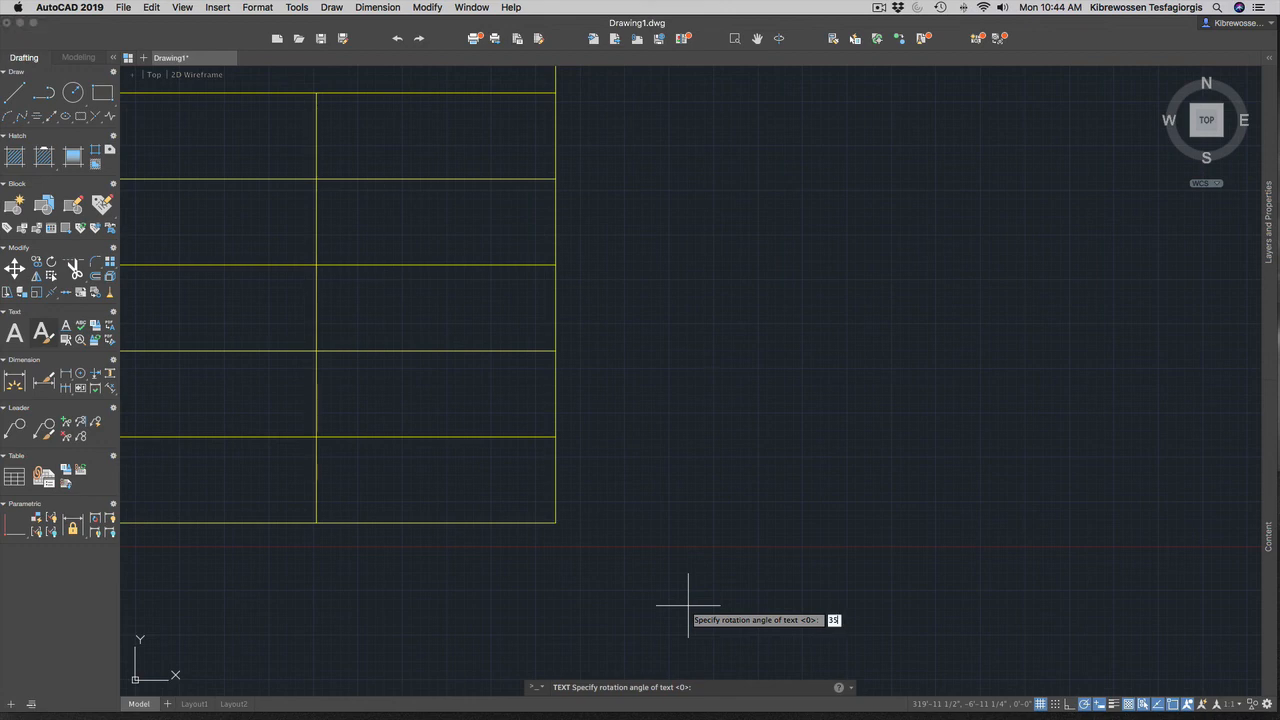
Enter the beam dimensions 5 1/8" x13 1/2" as the beginning of the rotated text.
{"action": "key", "text": "Escape"}
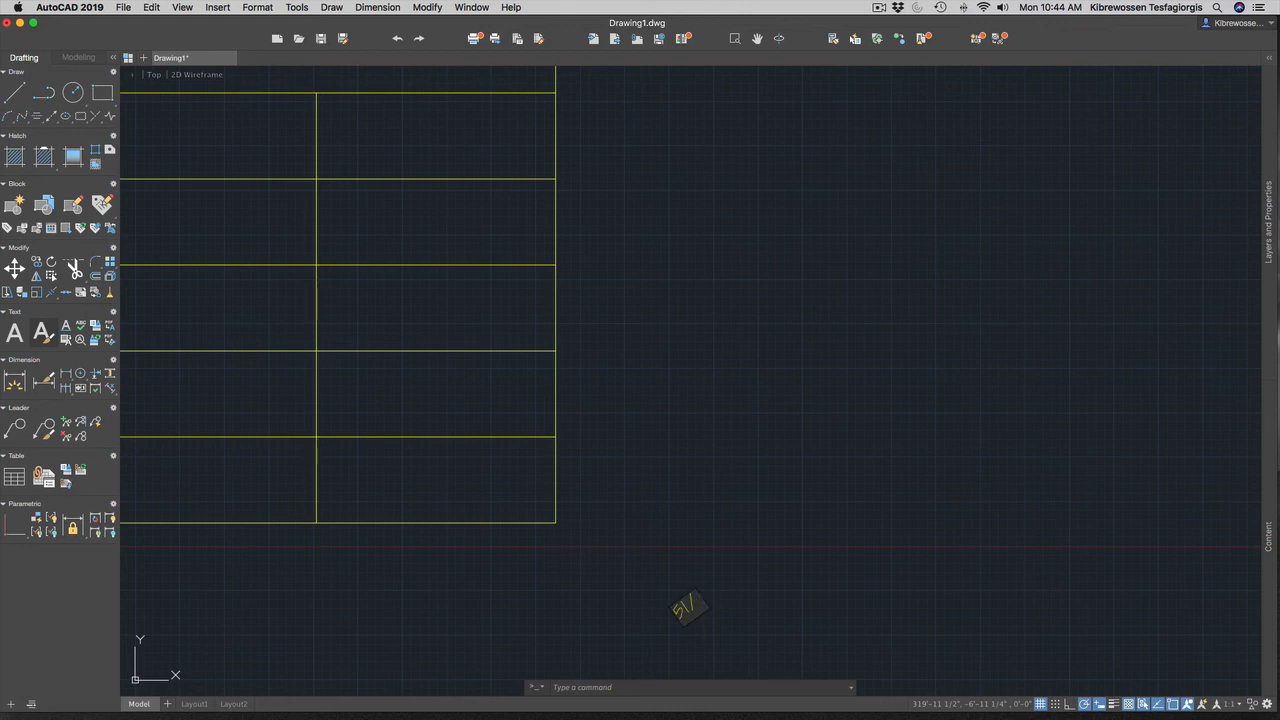
{"action": "type", "text": "8\" x15"}
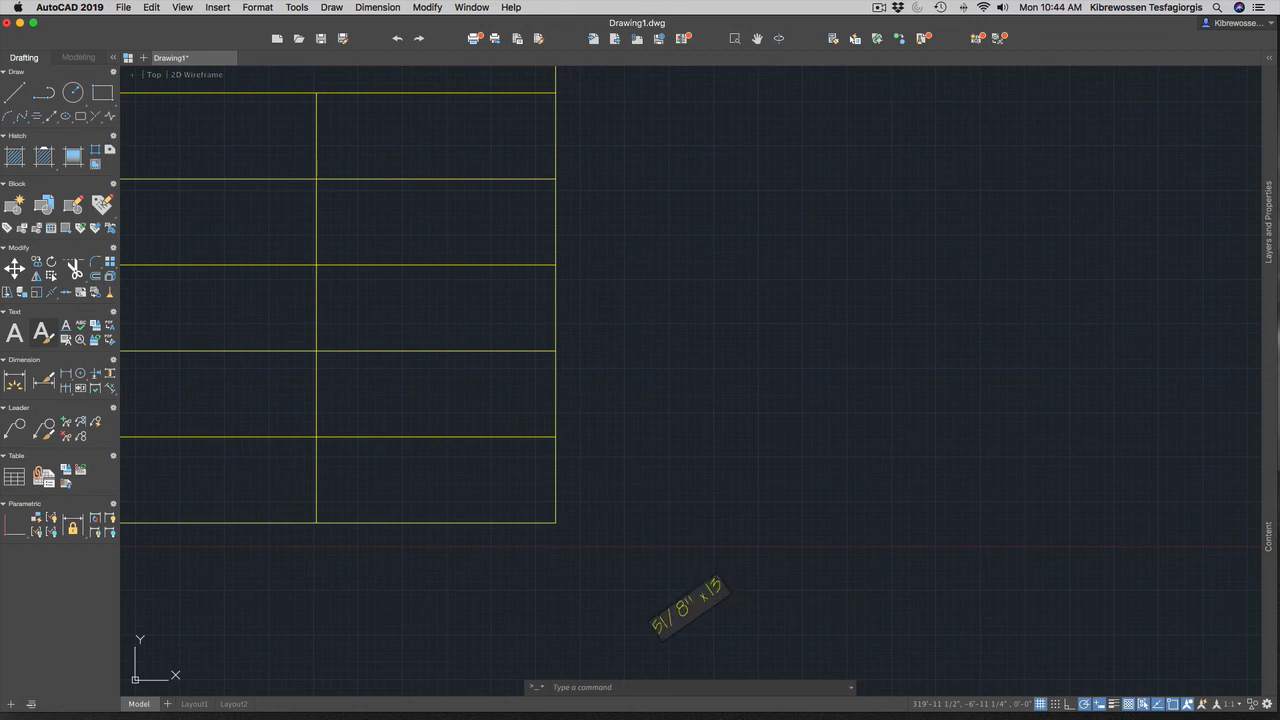
{"action": "type", "text": " 1/"}
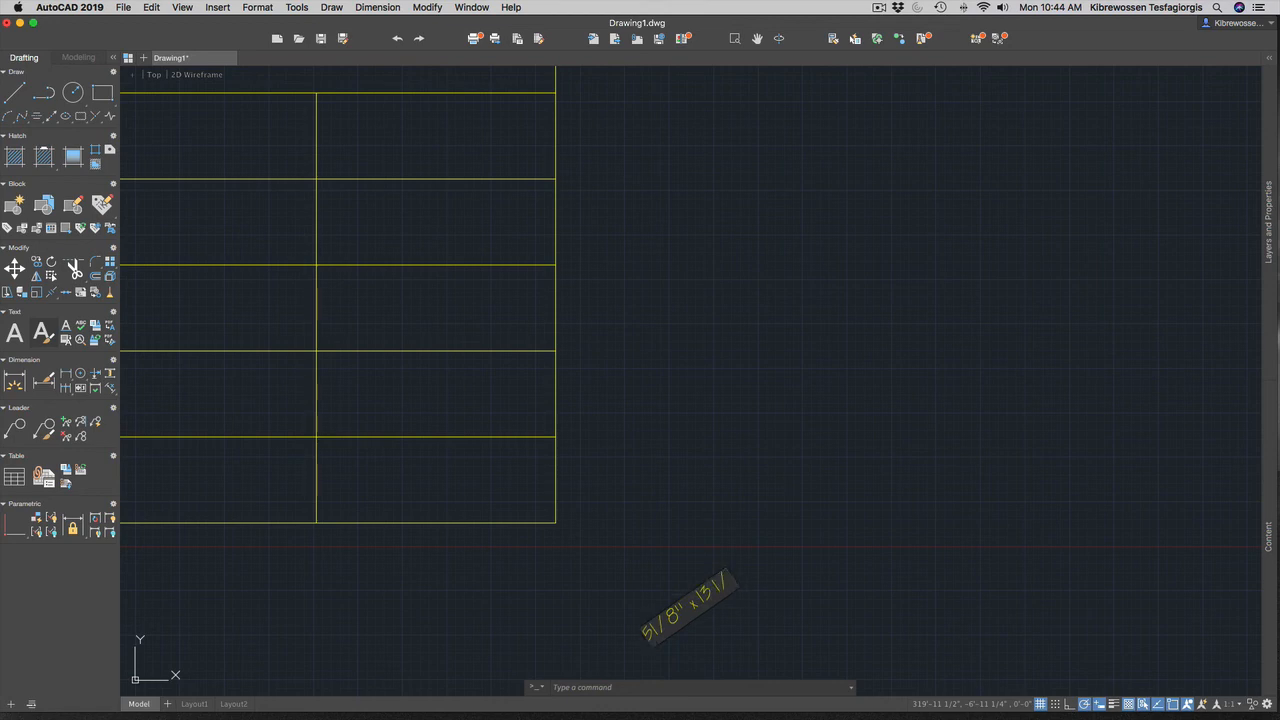
{"action": "type", "text": "2"}
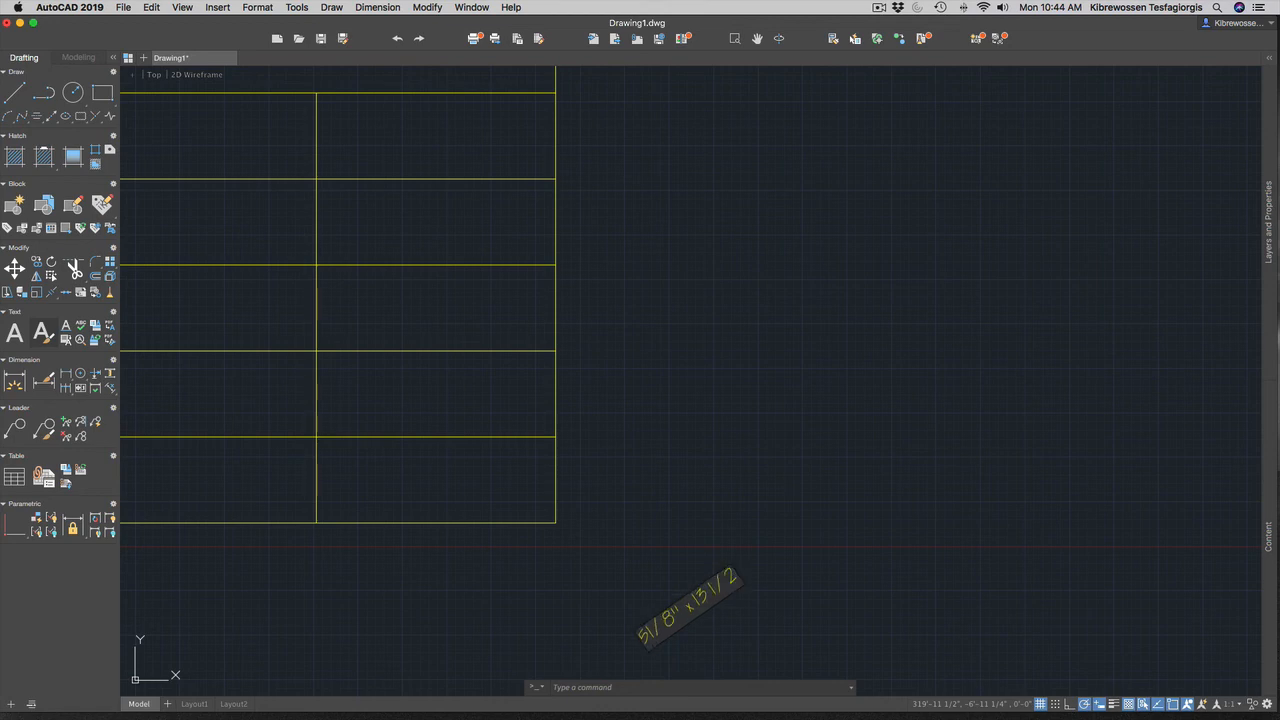
{"action": "type", "text": "\""}
{"action": "key", "text": "BackSpace"}
{"action": "type", "text": "\""}
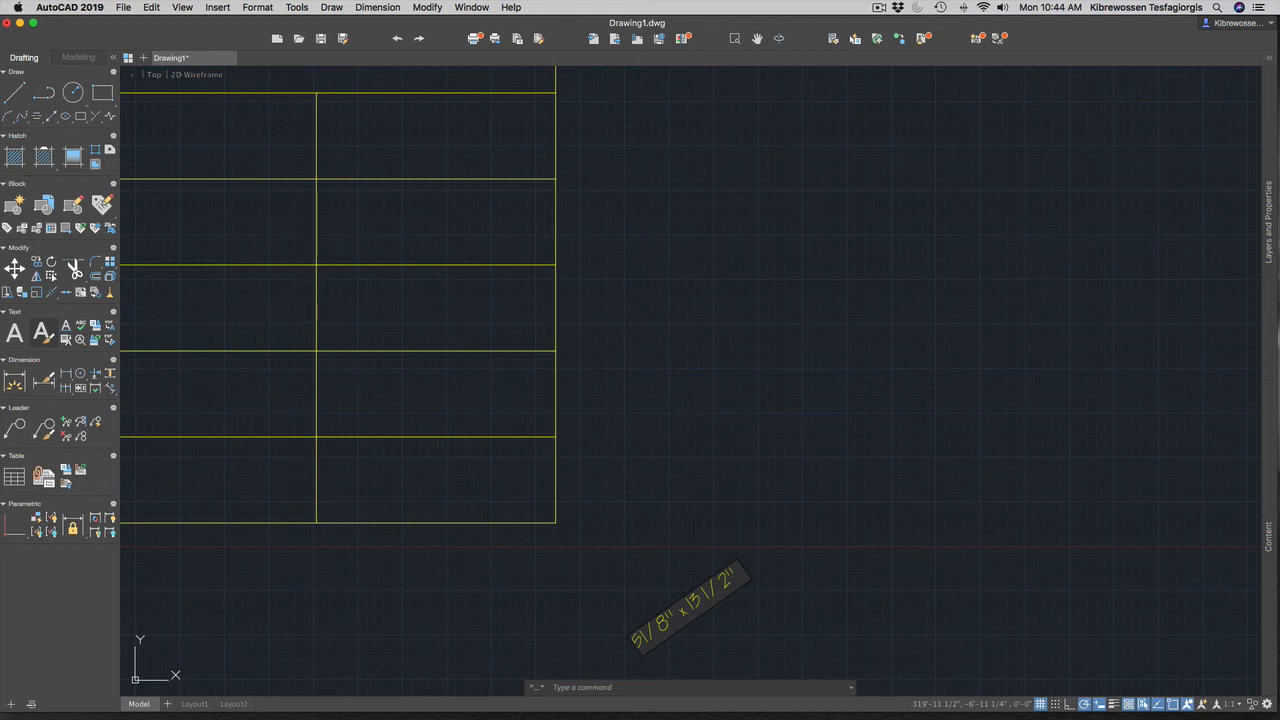
{"action": "type", "text": "1/2\""}
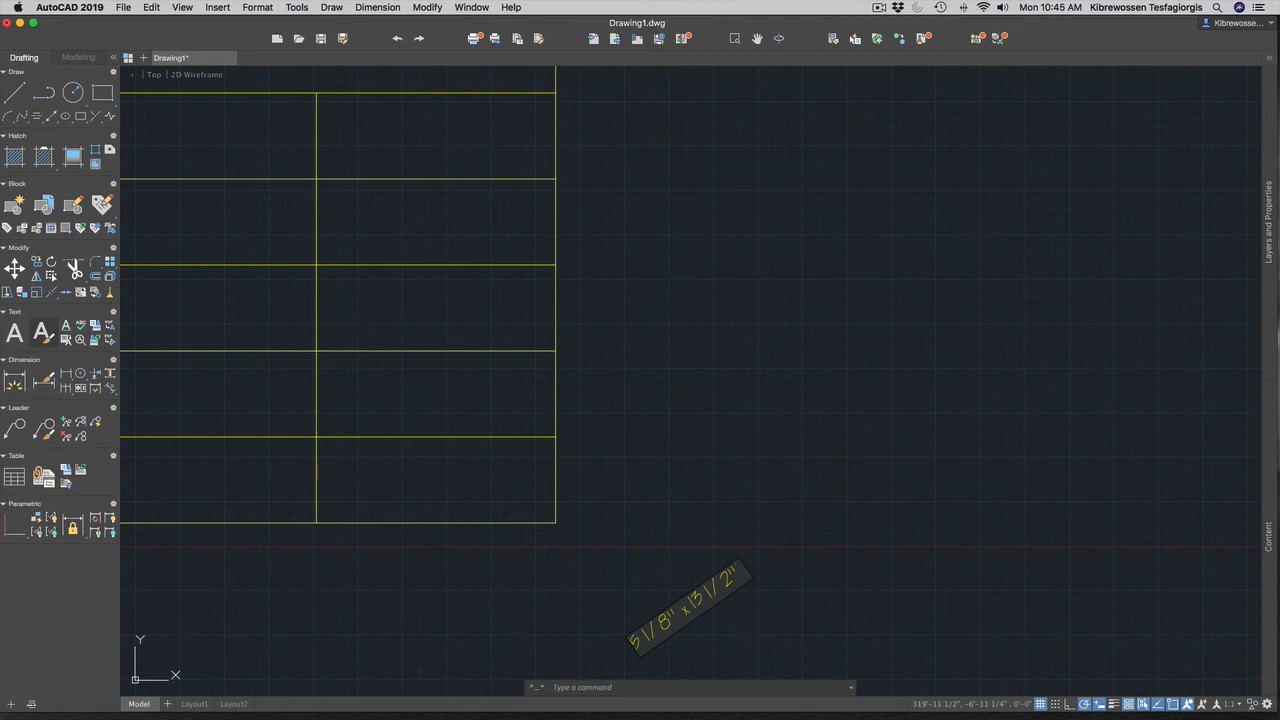
Complete the rotated beam note with the words "glu-lan ridge beam" and finish the single-line text.
{"action": "type", "text": " d"}
{"action": "type", "text": "lu"}
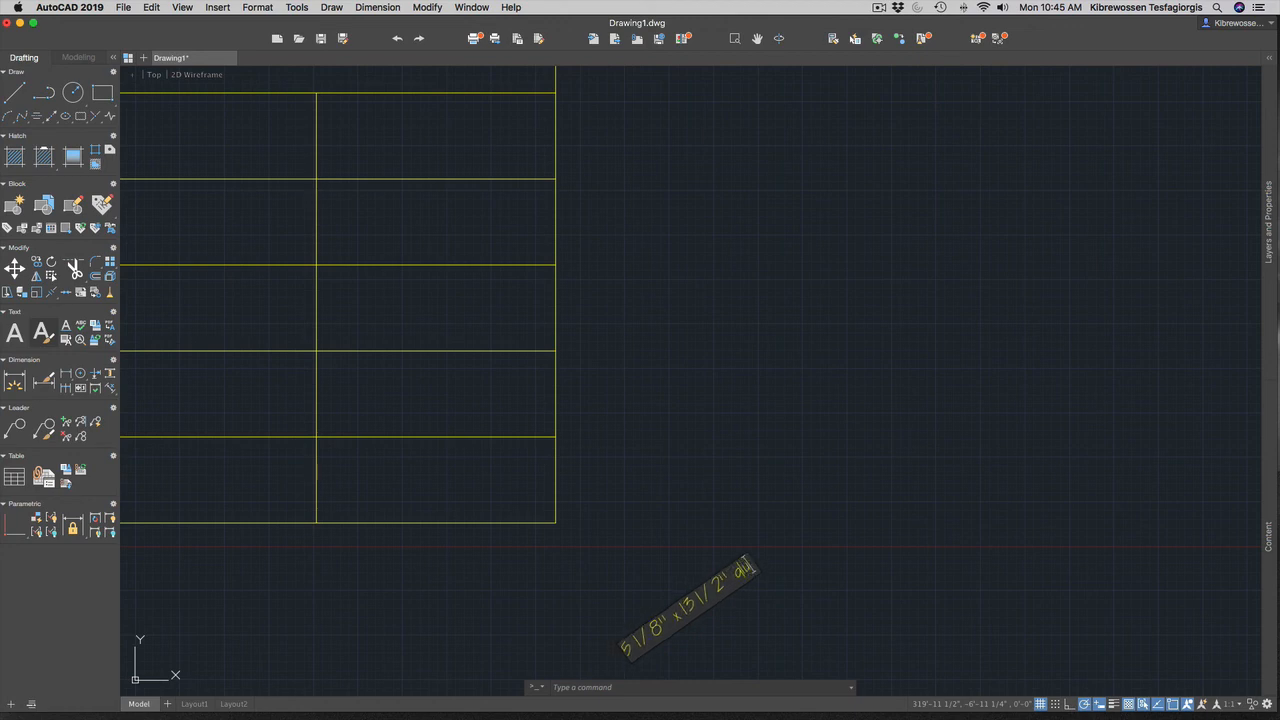
{"action": "type", "text": "-lam"}
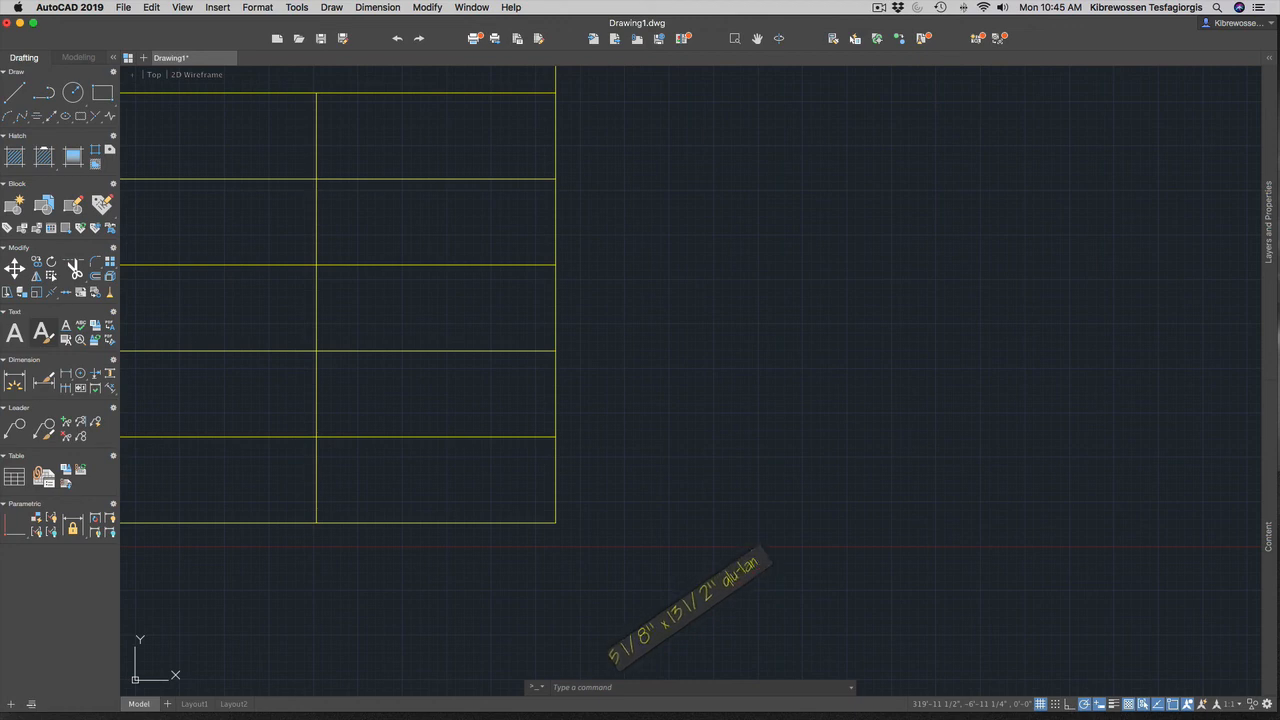
{"action": "type", "text": " ridge"}
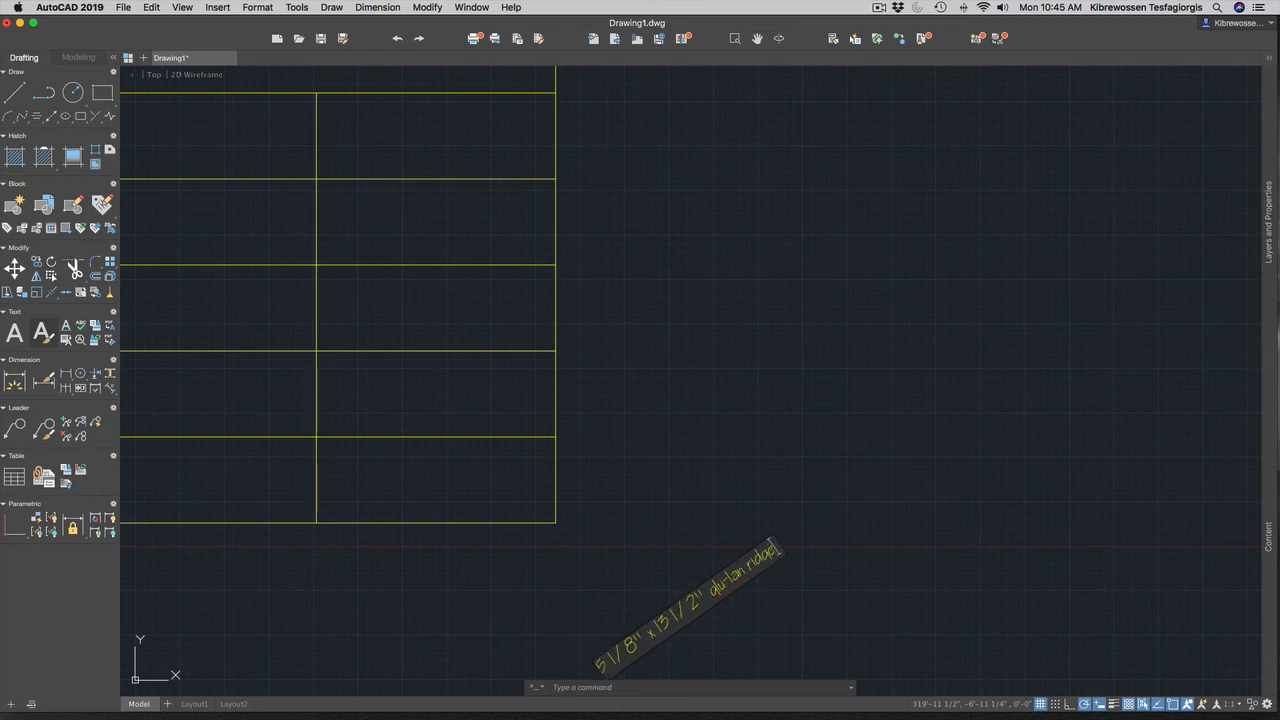
{"action": "type", "text": " bea"}
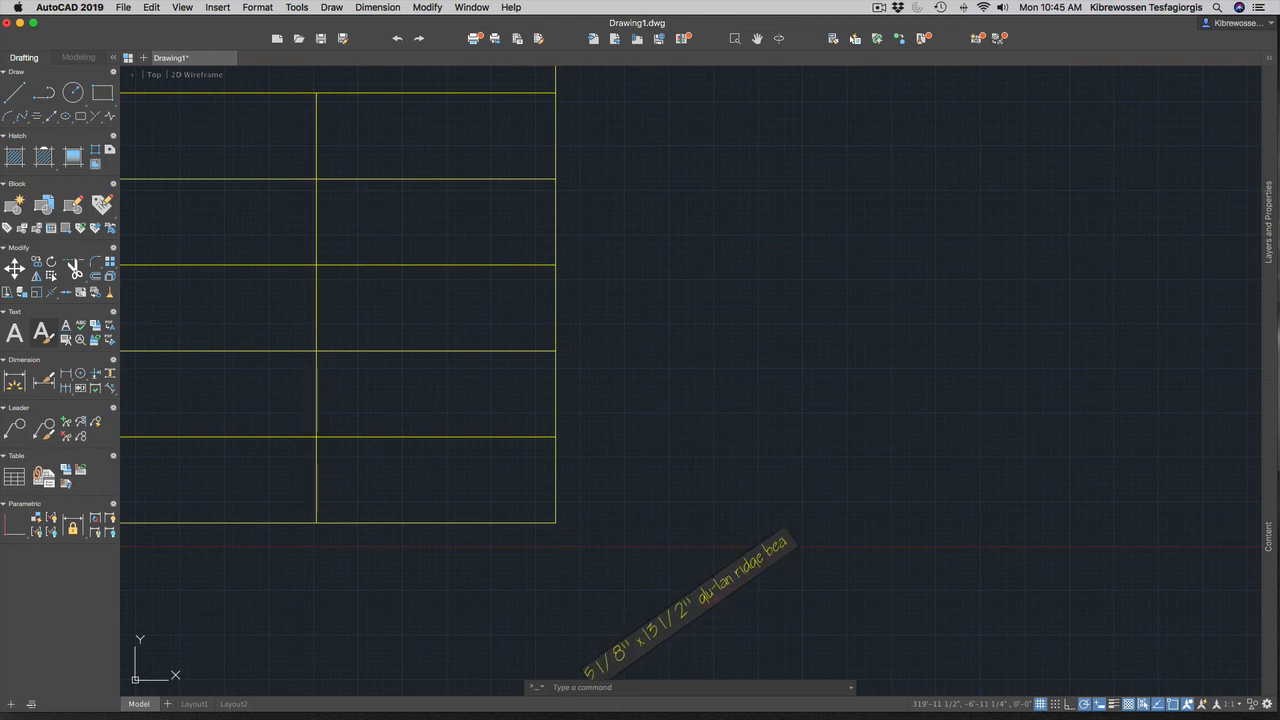
{"action": "type", "text": "m"}
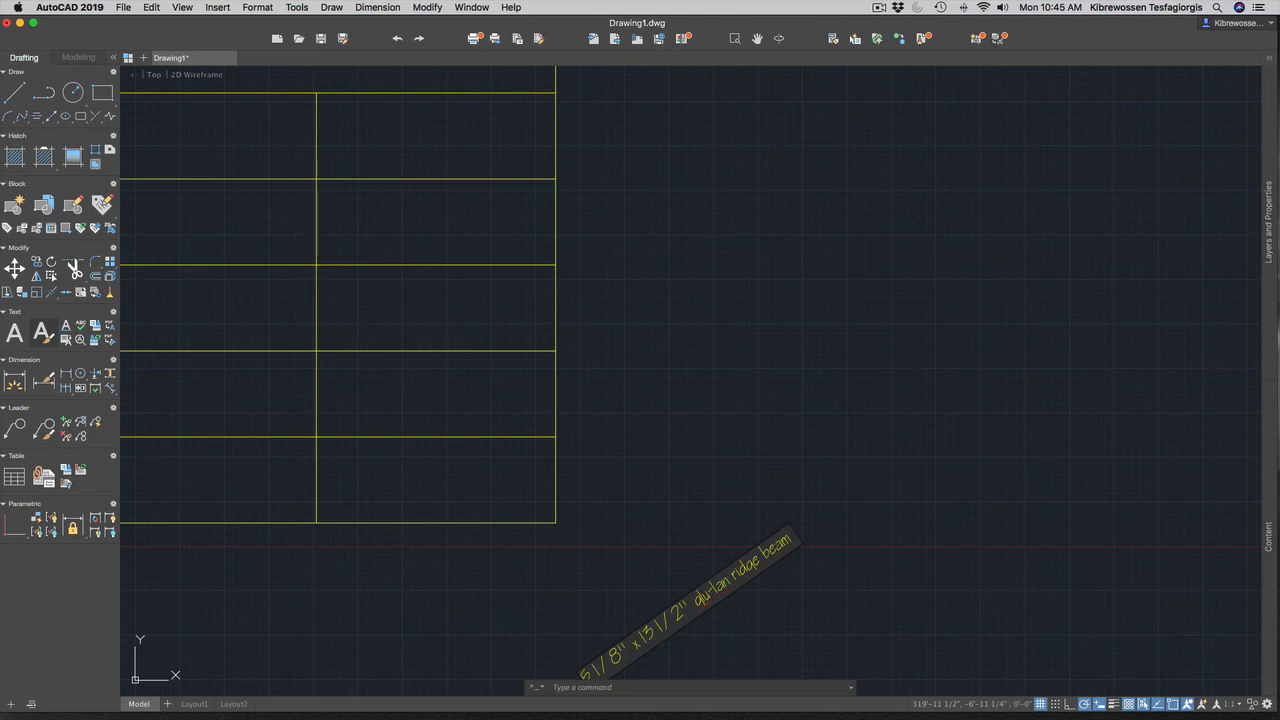
{"action": "left_click", "coordinate": [830, 524]}
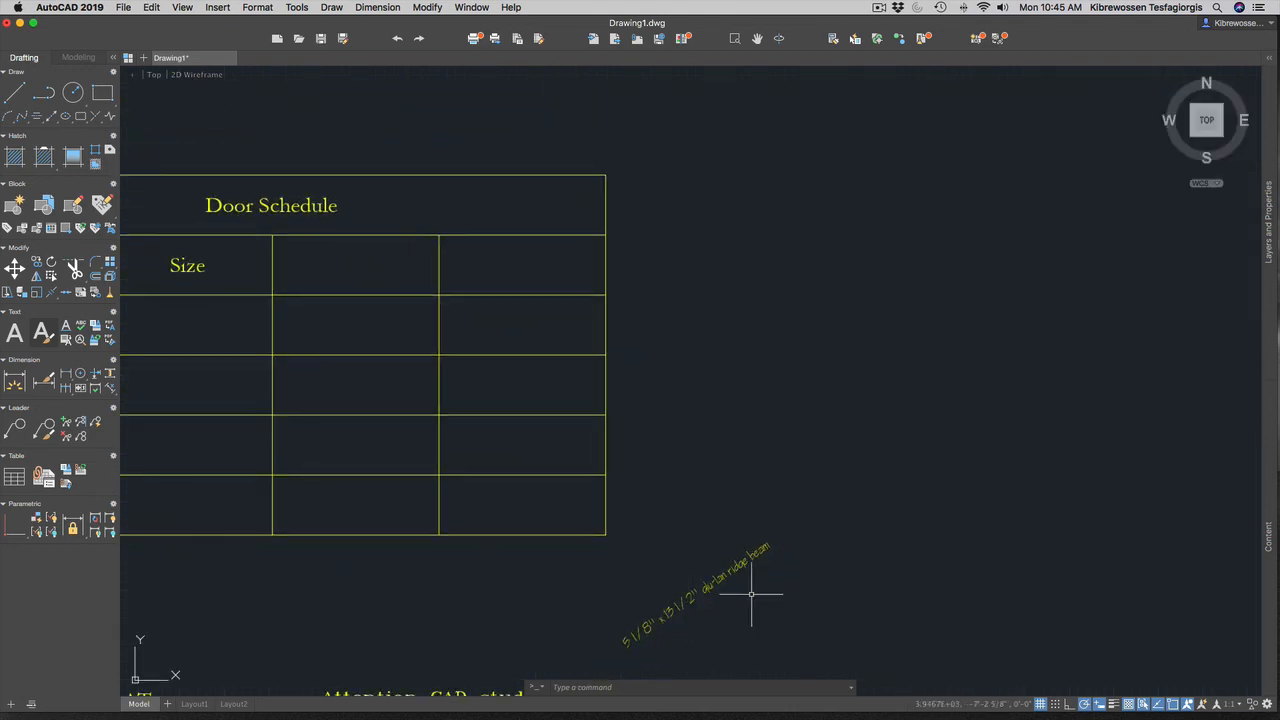
{"action": "scroll", "coordinate": [749, 600], "scroll_direction": "down", "scroll_amount": 3}
{"action": "scroll", "coordinate": [749, 600], "scroll_direction": "up", "scroll_amount": 3}
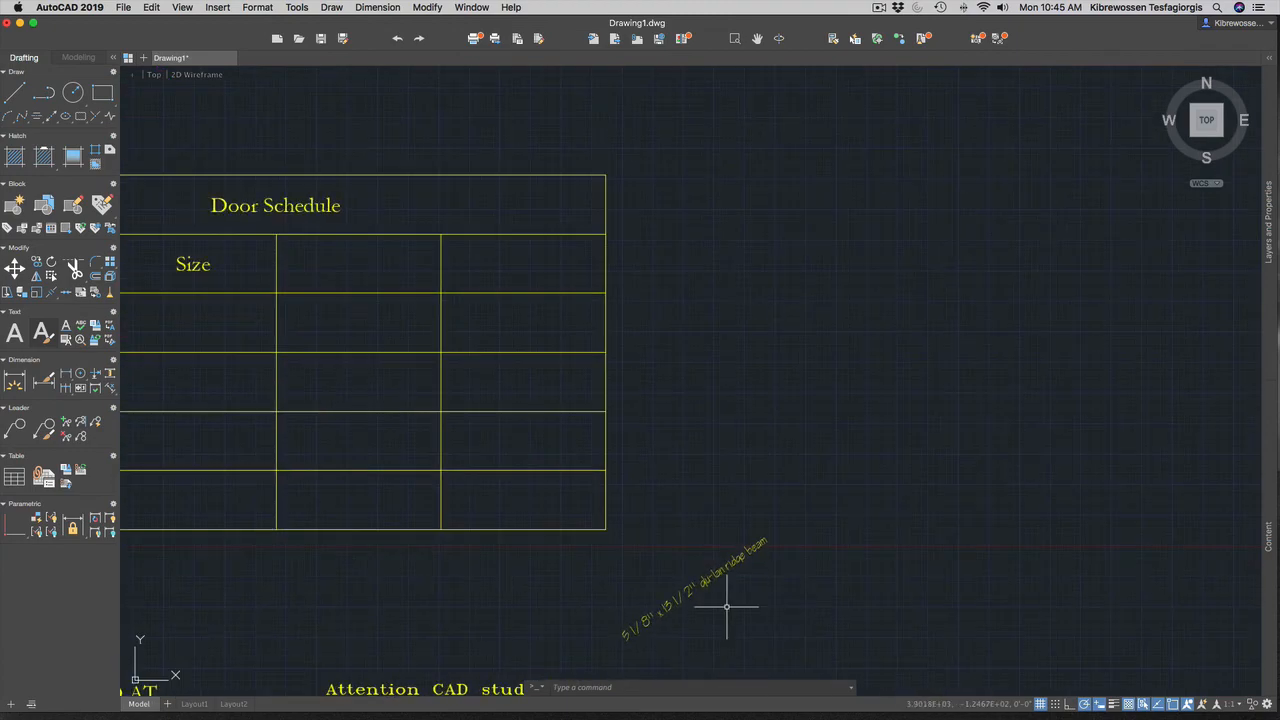
Switch to the Word assignment, review exercise 9 and change its specified text height to 20".
{"action": "key", "text": "ctrl+Up"}
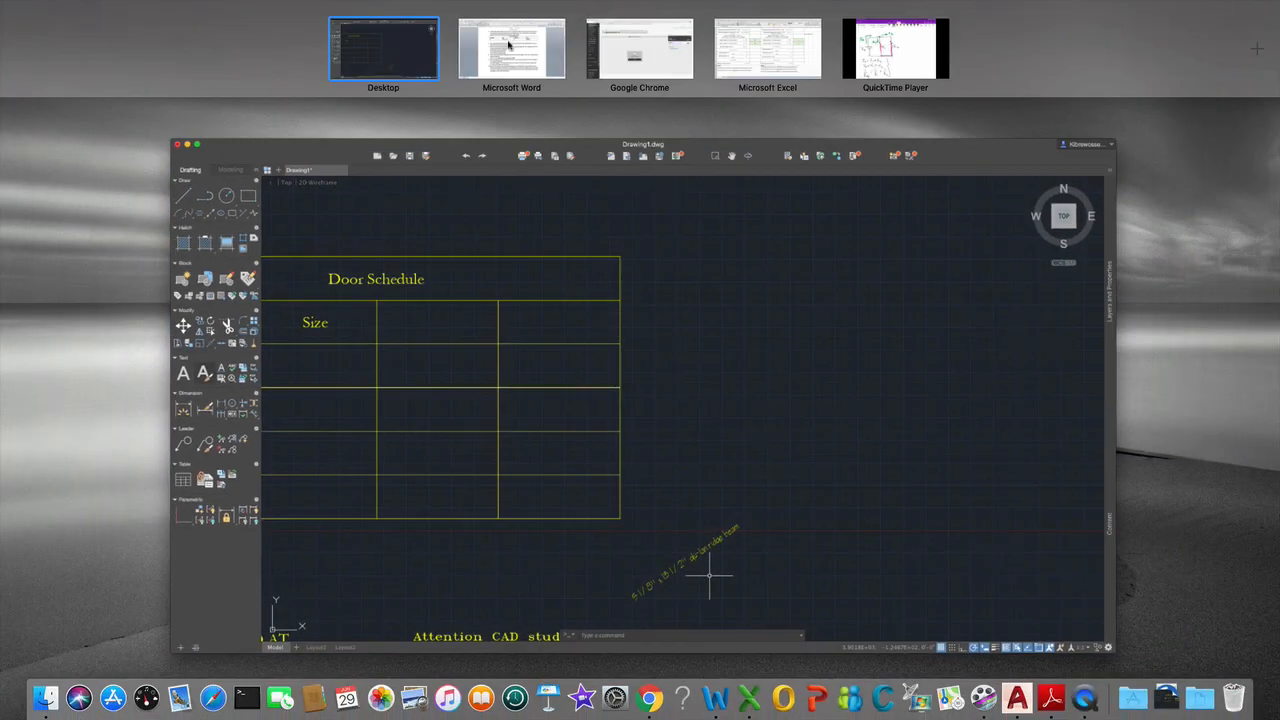
{"action": "left_click", "coordinate": [506, 42]}
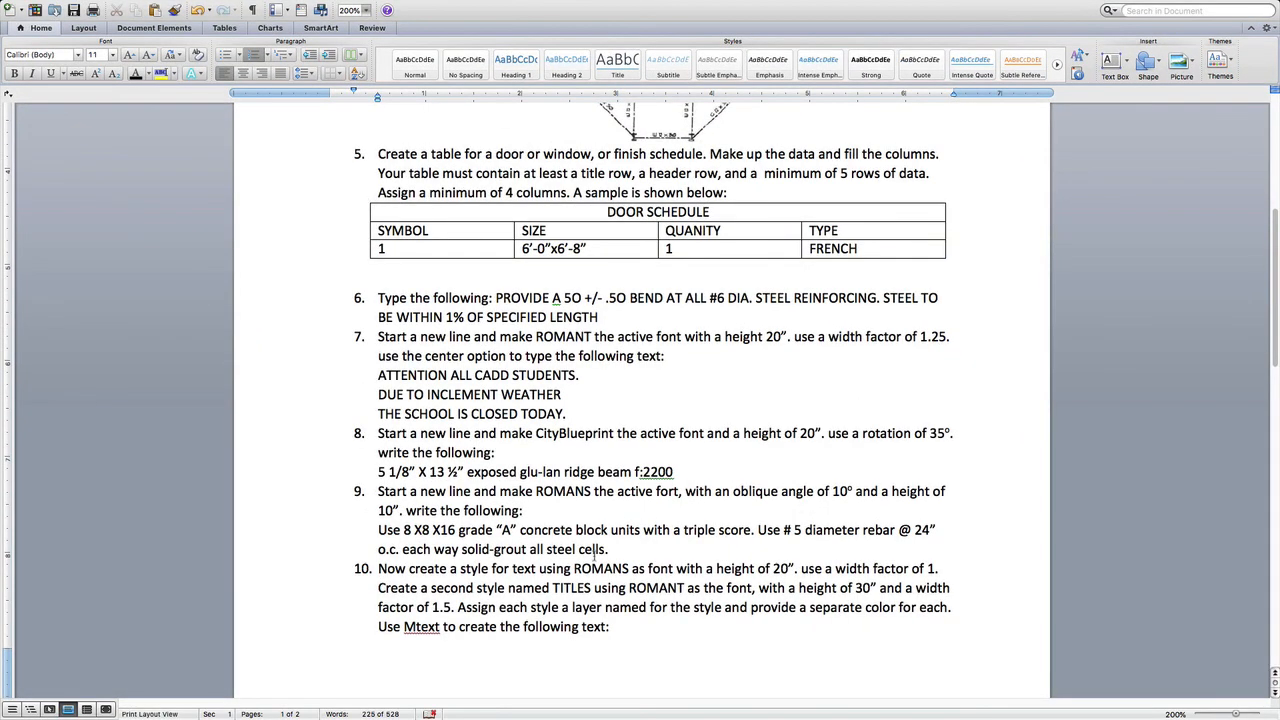
{"action": "scroll", "coordinate": [596, 556], "scroll_direction": "down", "scroll_amount": 2}
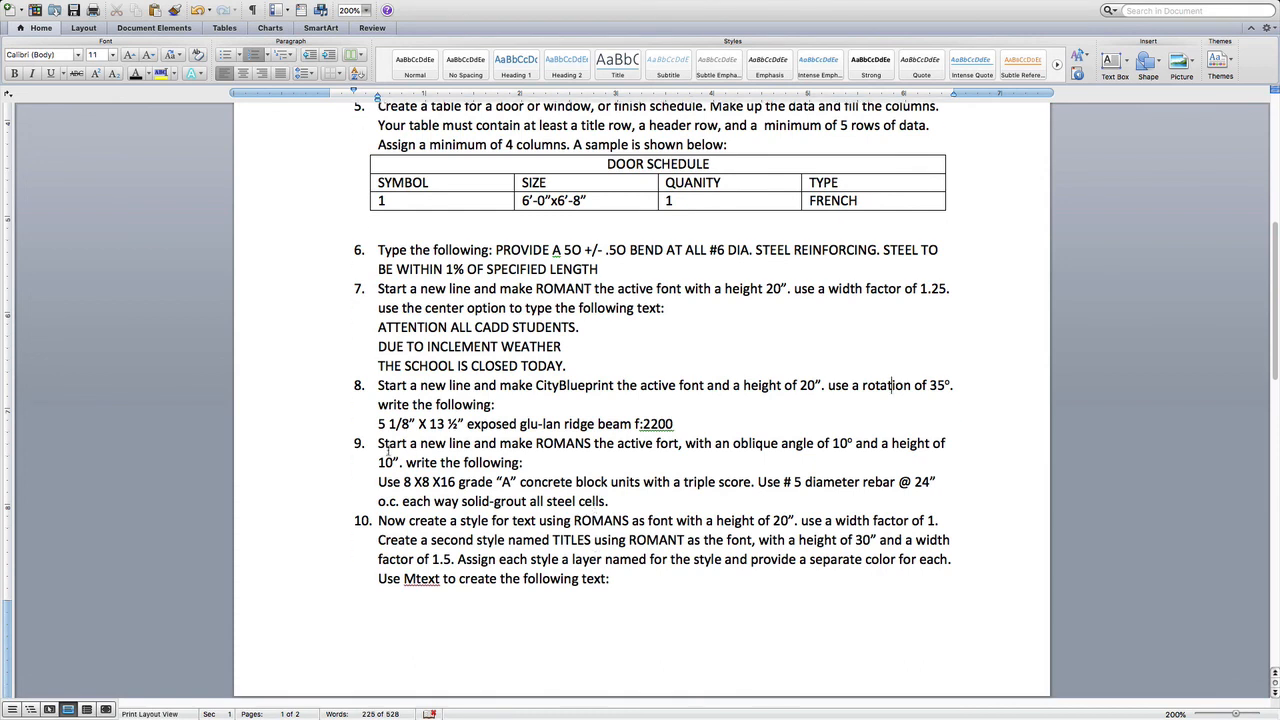
{"action": "left_click_drag", "start_coordinate": [378, 443], "coordinate": [676, 482]}
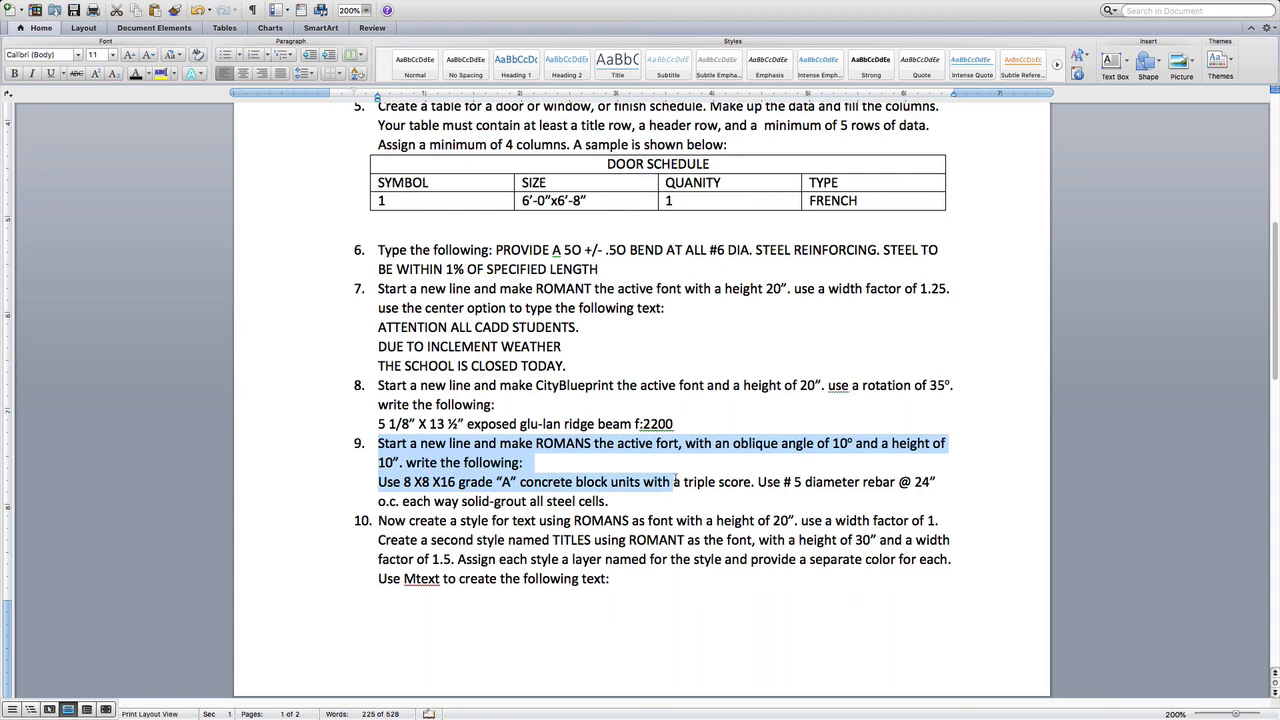
{"action": "left_click", "coordinate": [840, 444]}
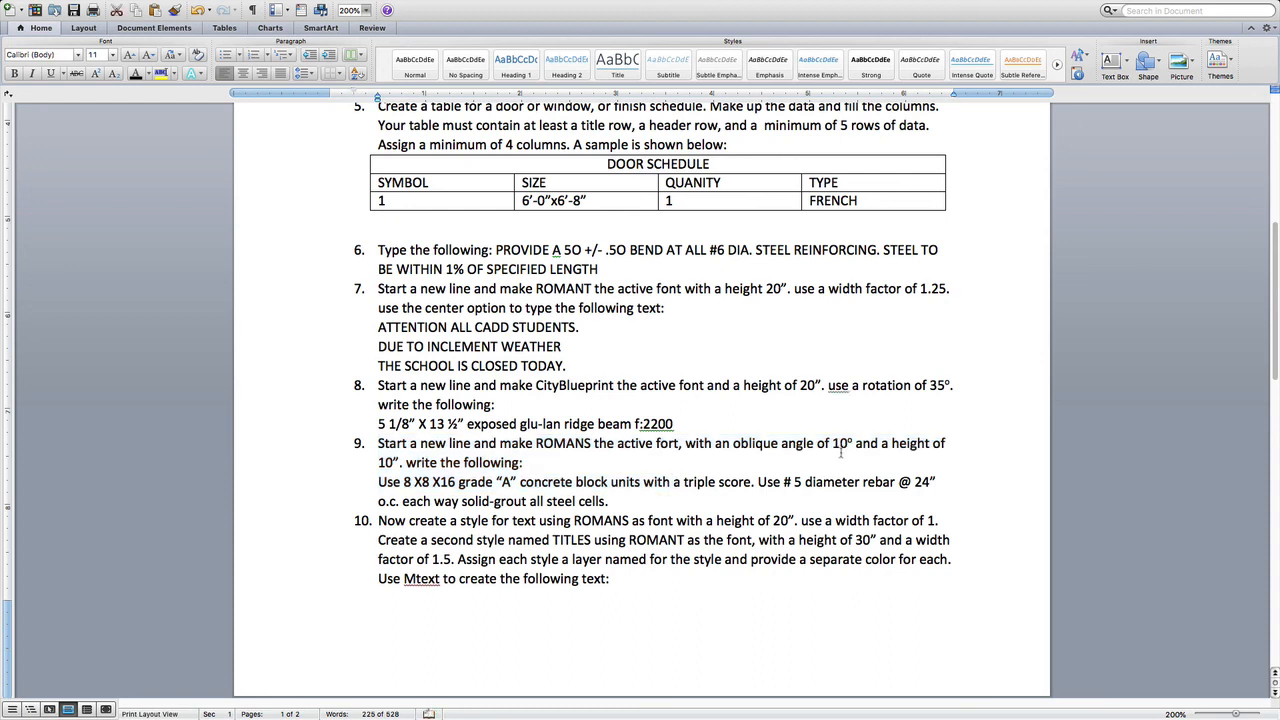
{"action": "double_click", "coordinate": [840, 444]}
{"action": "left_click", "coordinate": [384, 464]}
{"action": "key", "text": "BackSpace"}
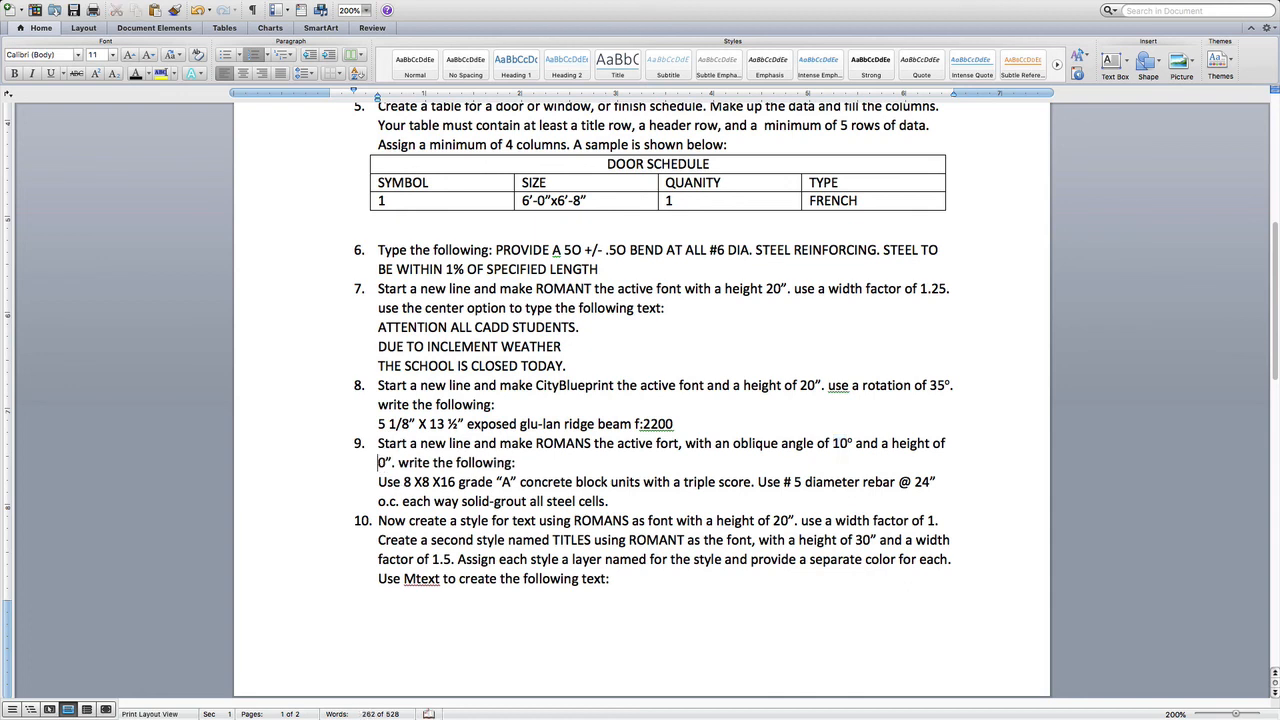
{"action": "type", "text": "2"}
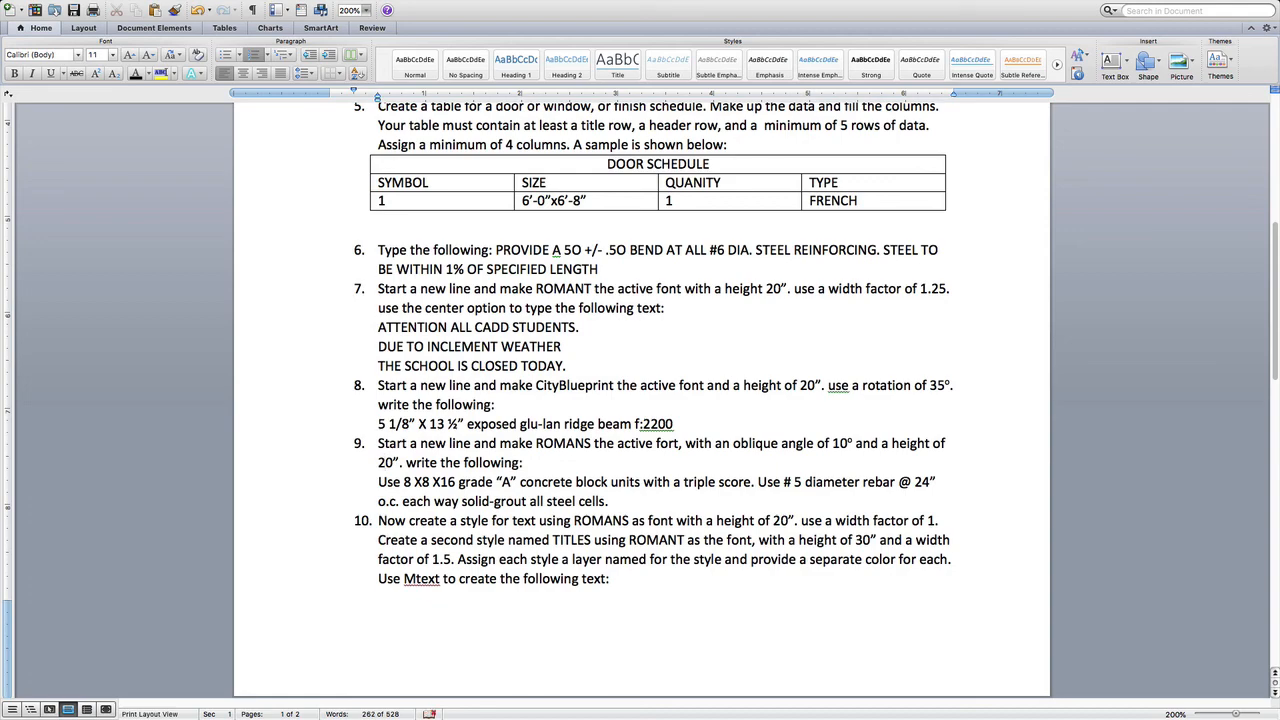
Switch back to AutoCAD and add a new text style named ESC131-Romant.
{"action": "key", "text": "ctrl+Up"}
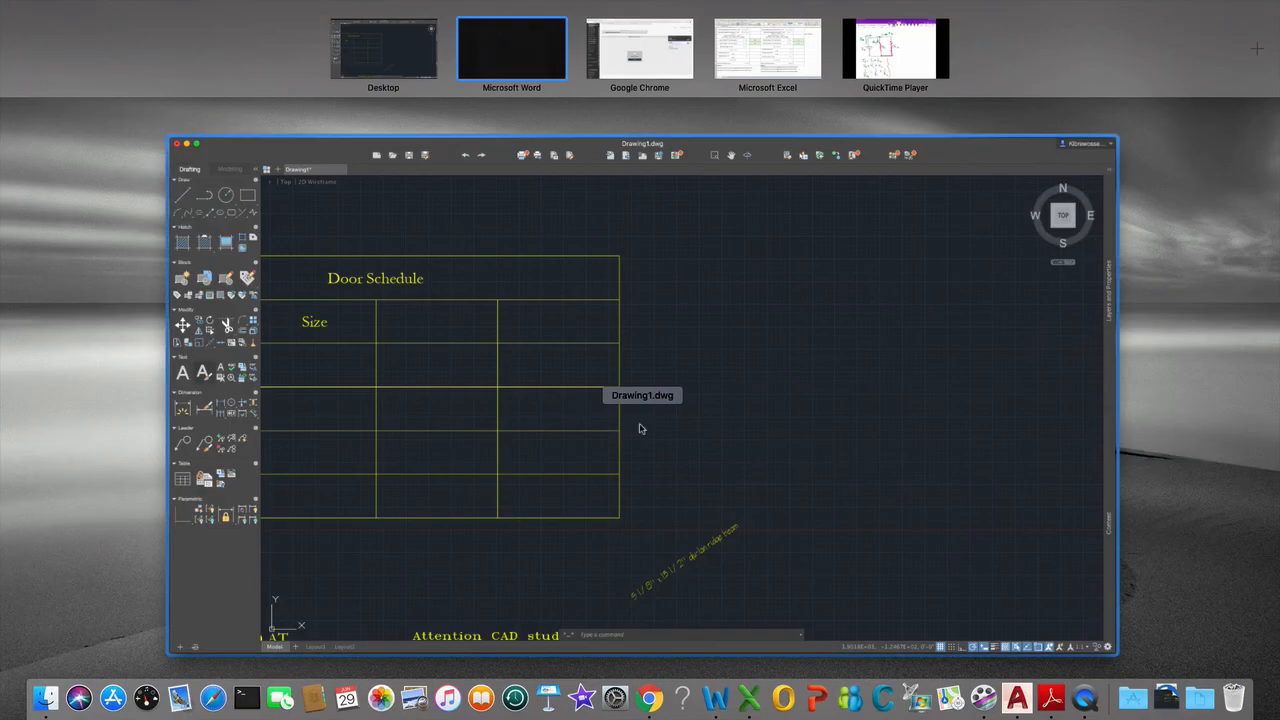
{"action": "left_click", "coordinate": [851, 463]}
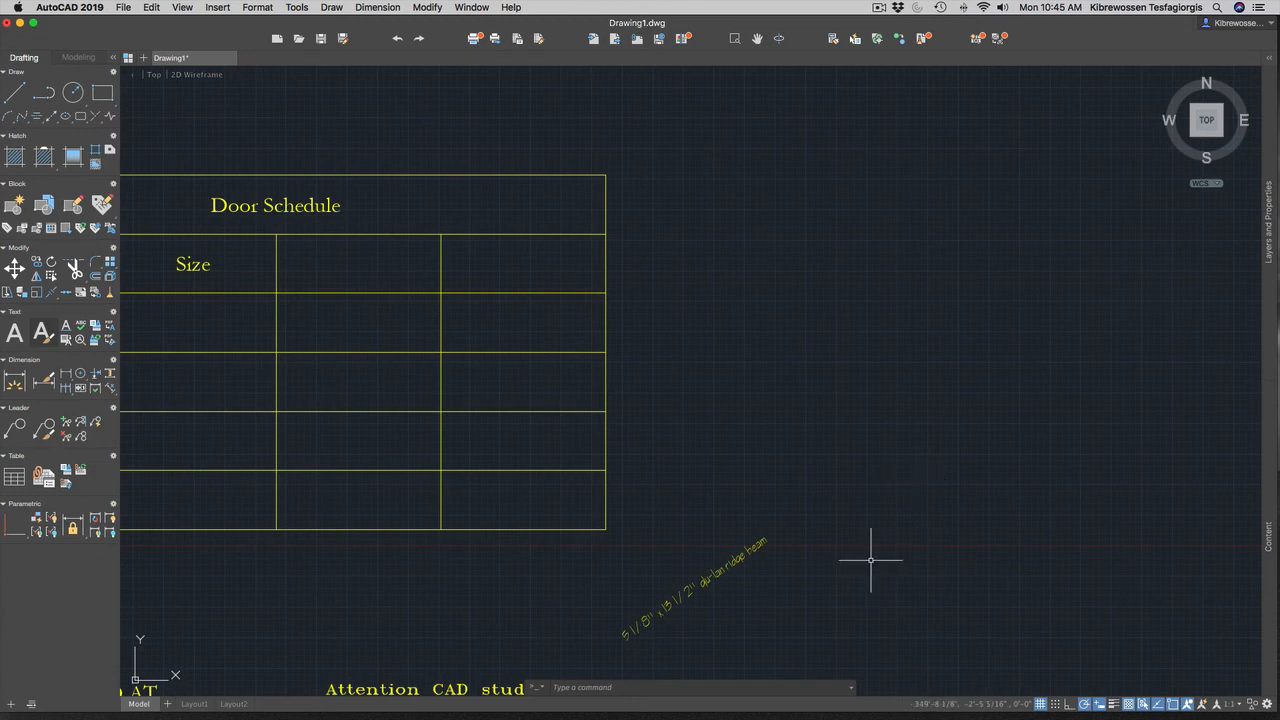
{"action": "left_click", "coordinate": [42, 332]}
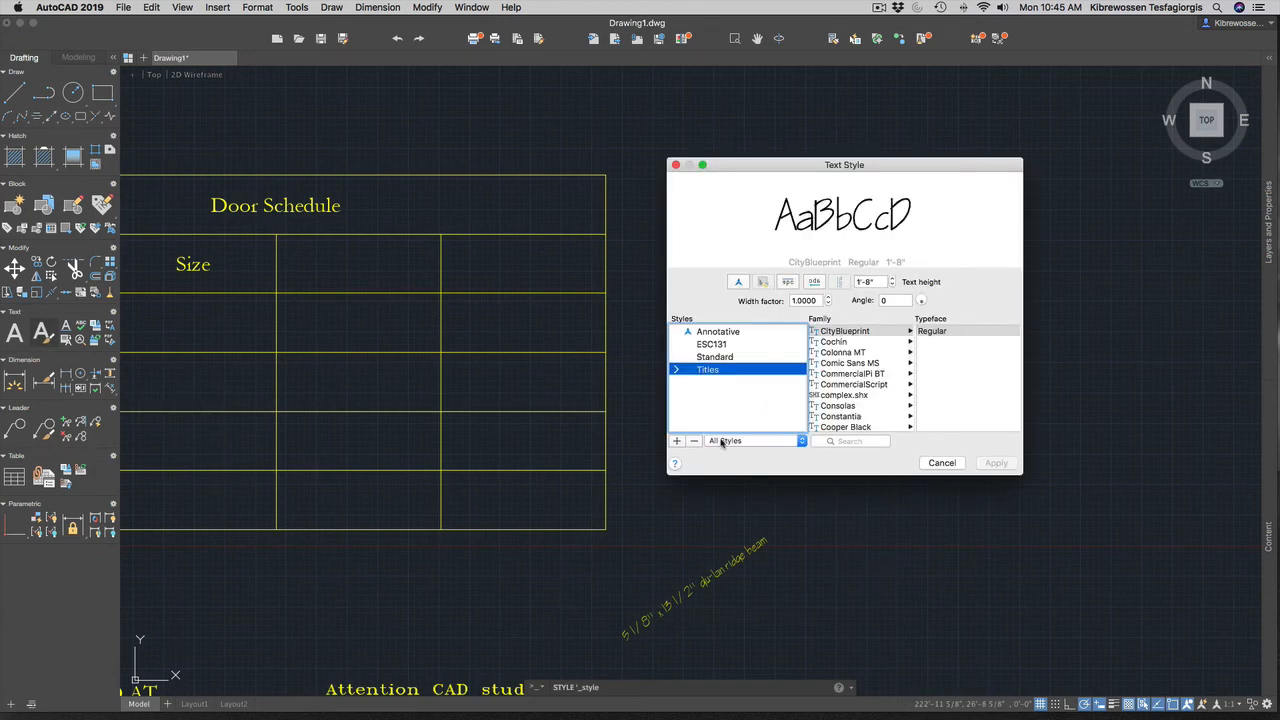
{"action": "left_click", "coordinate": [677, 441]}
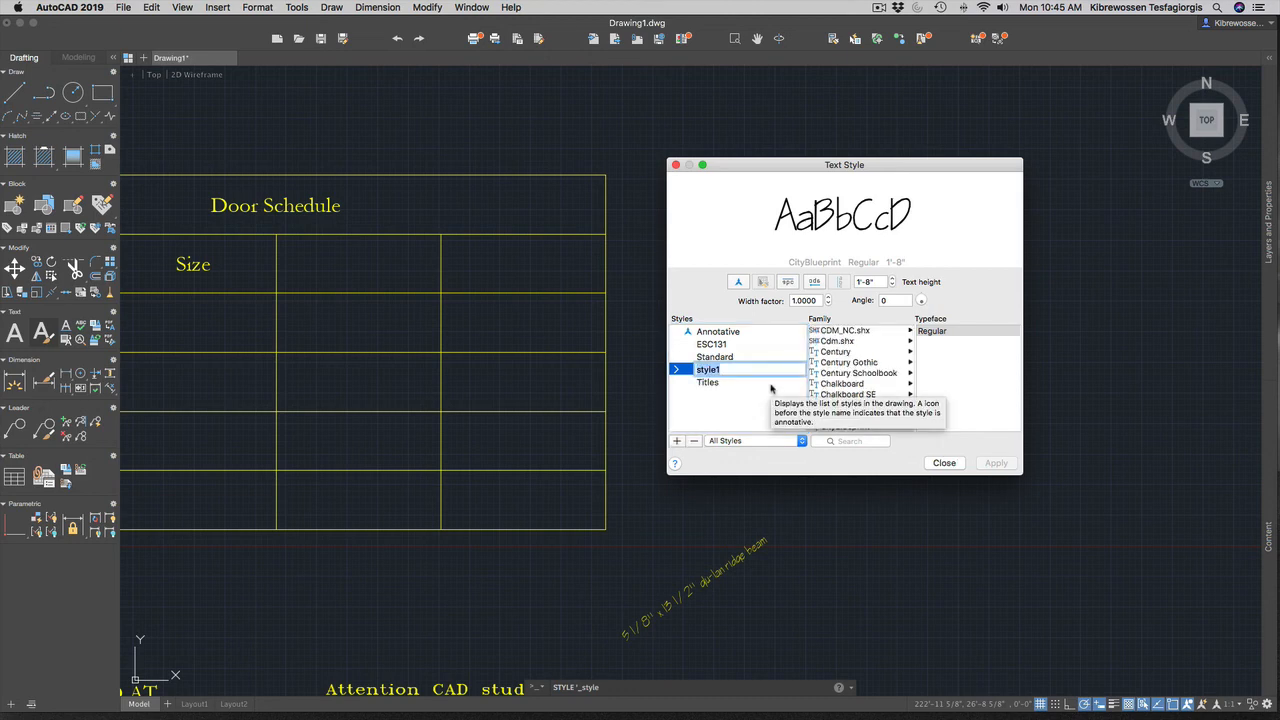
{"action": "key", "text": "BackSpace"}
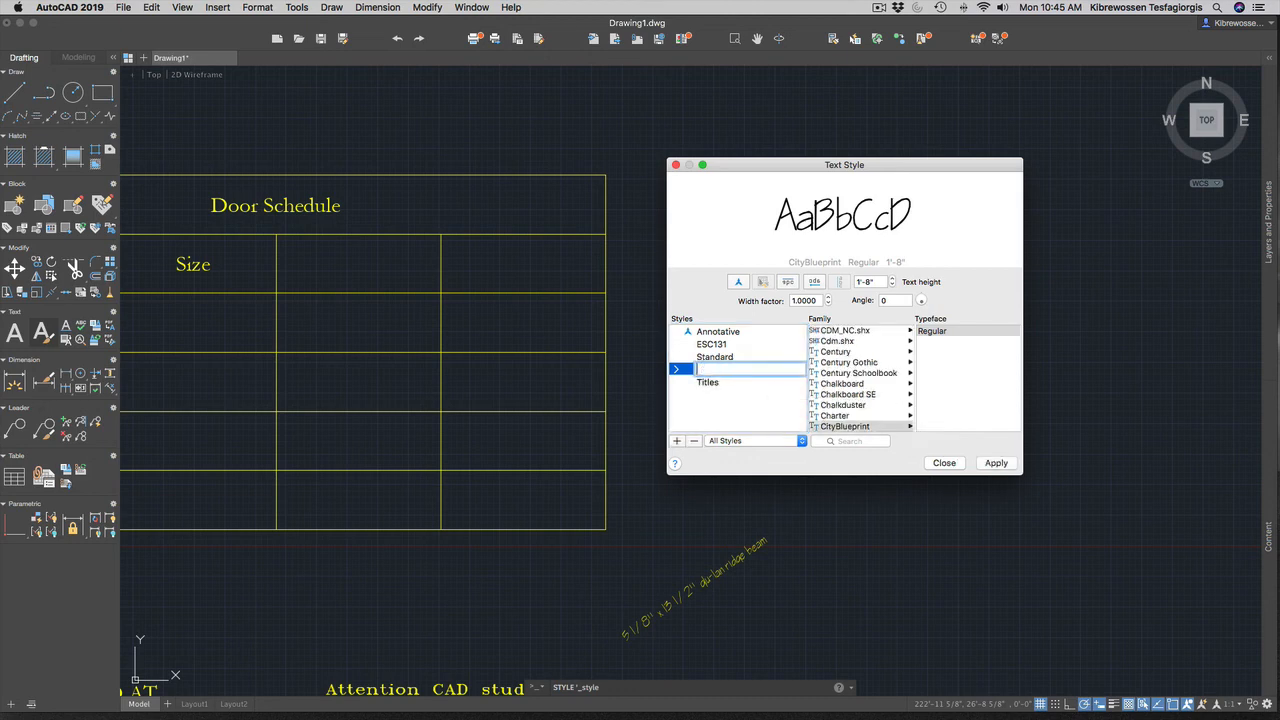
{"action": "type", "text": "ESC131-Romant"}
{"action": "left_click", "coordinate": [881, 376]}
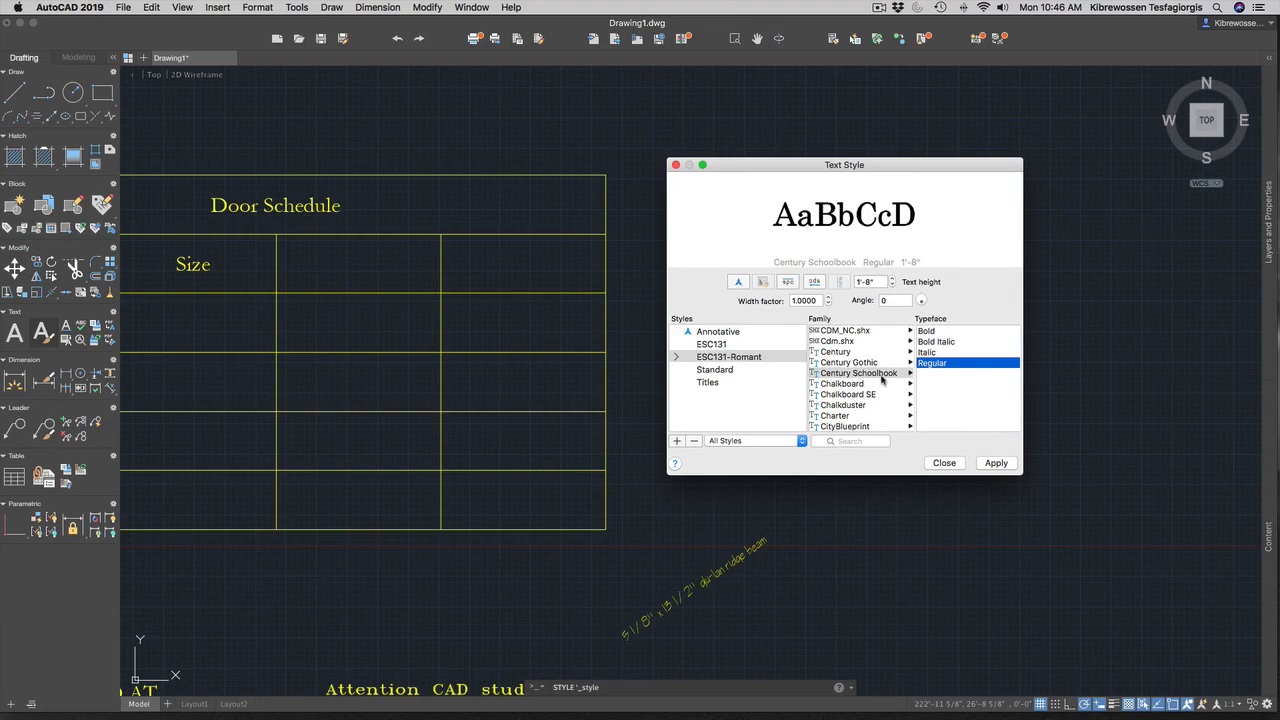
Check exercise 9's font and oblique angle in Word, and rename the new AutoCAD text style ESC131-Romans.
{"action": "key", "text": "ctrl+Up"}
{"action": "left_click", "coordinate": [509, 58]}
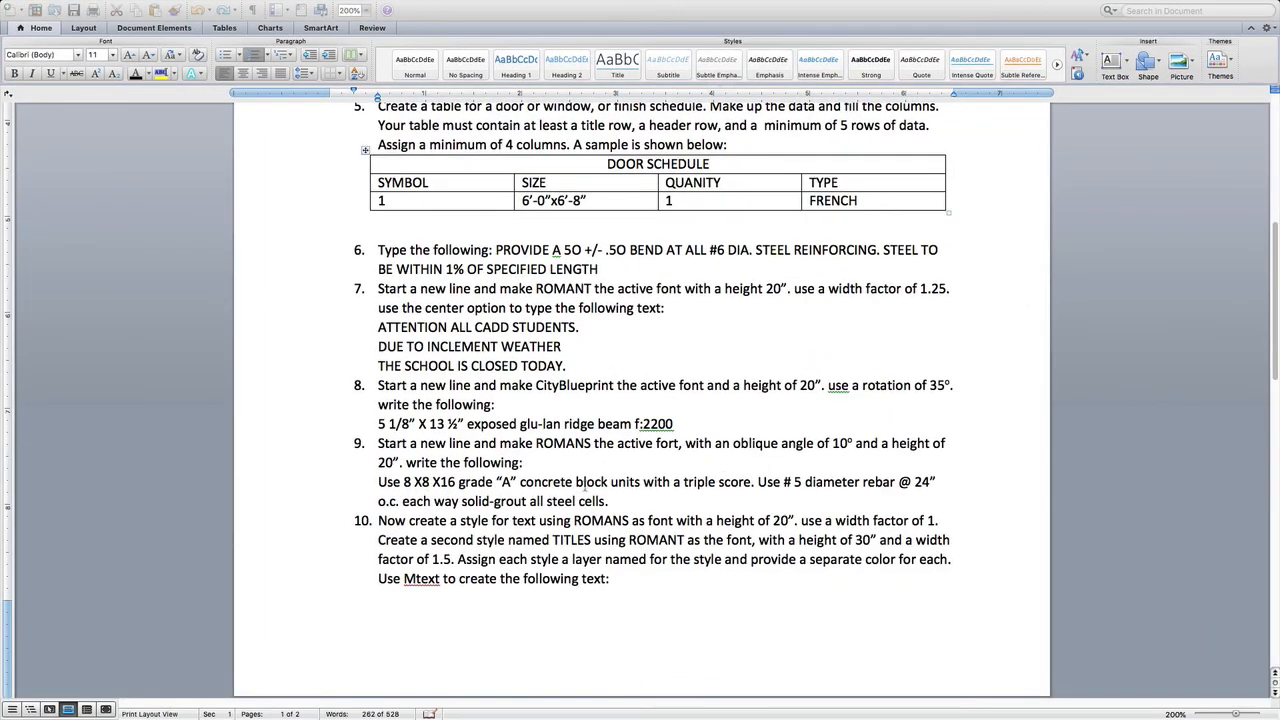
{"action": "left_click_drag", "start_coordinate": [537, 446], "coordinate": [590, 446]}
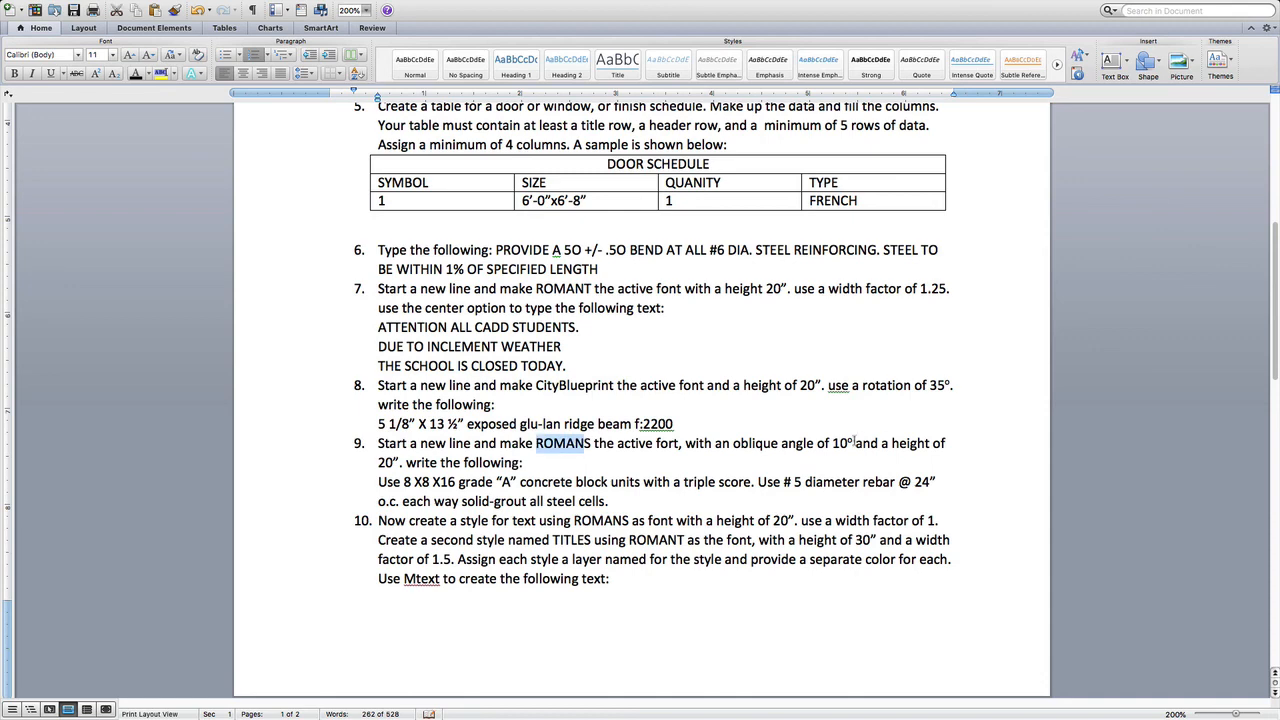
{"action": "left_click_drag", "start_coordinate": [833, 446], "coordinate": [849, 446]}
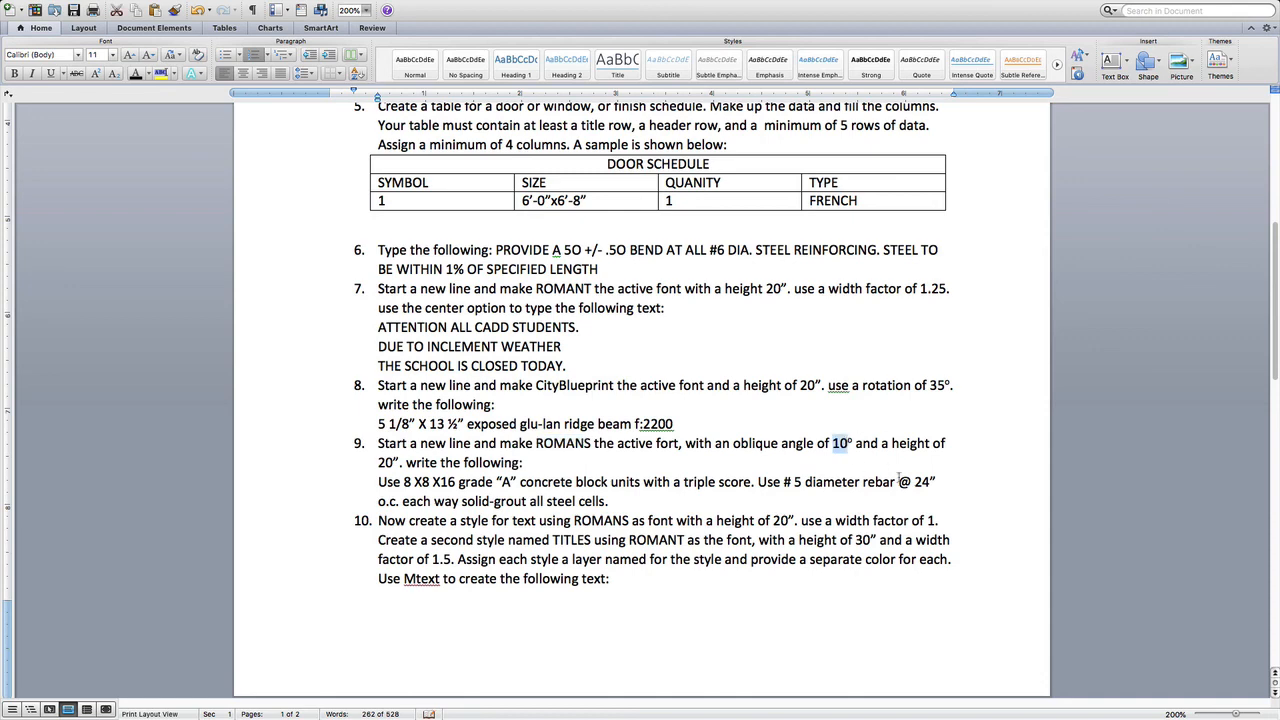
{"action": "key", "text": "ctrl+Up"}
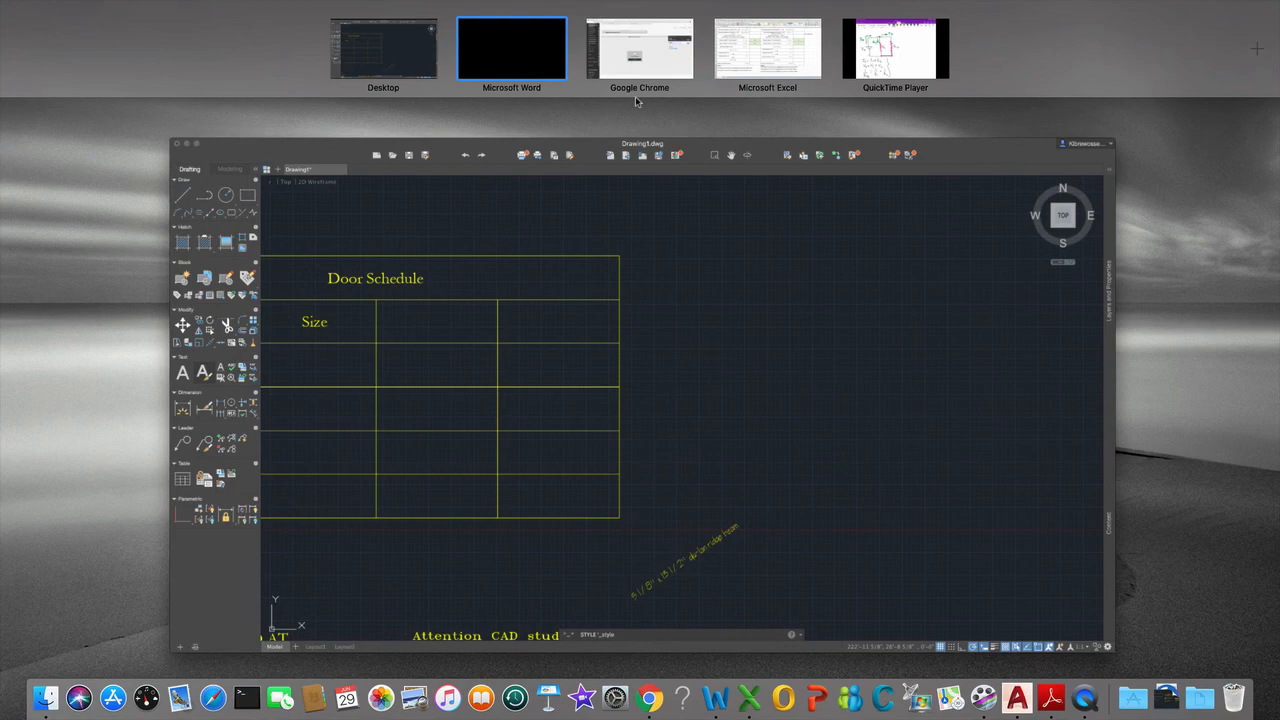
{"action": "left_click", "coordinate": [706, 380]}
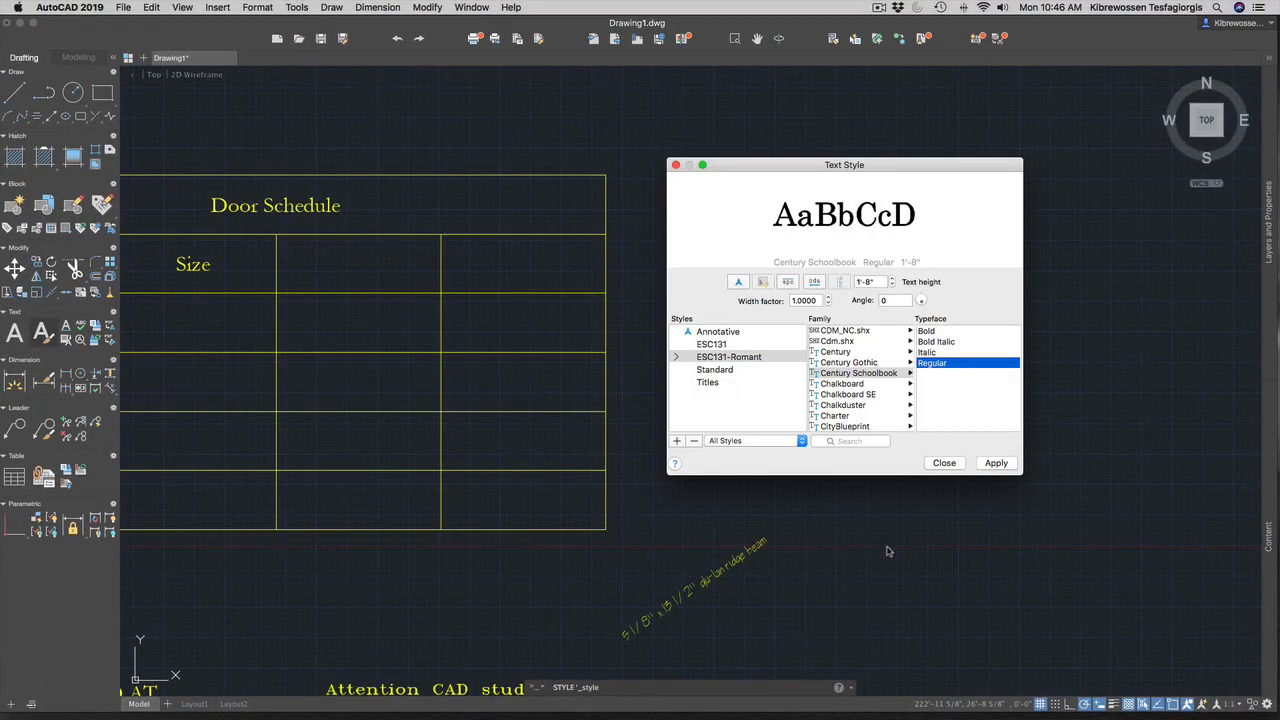
{"action": "left_click", "coordinate": [763, 360]}
{"action": "left_click", "coordinate": [763, 358]}
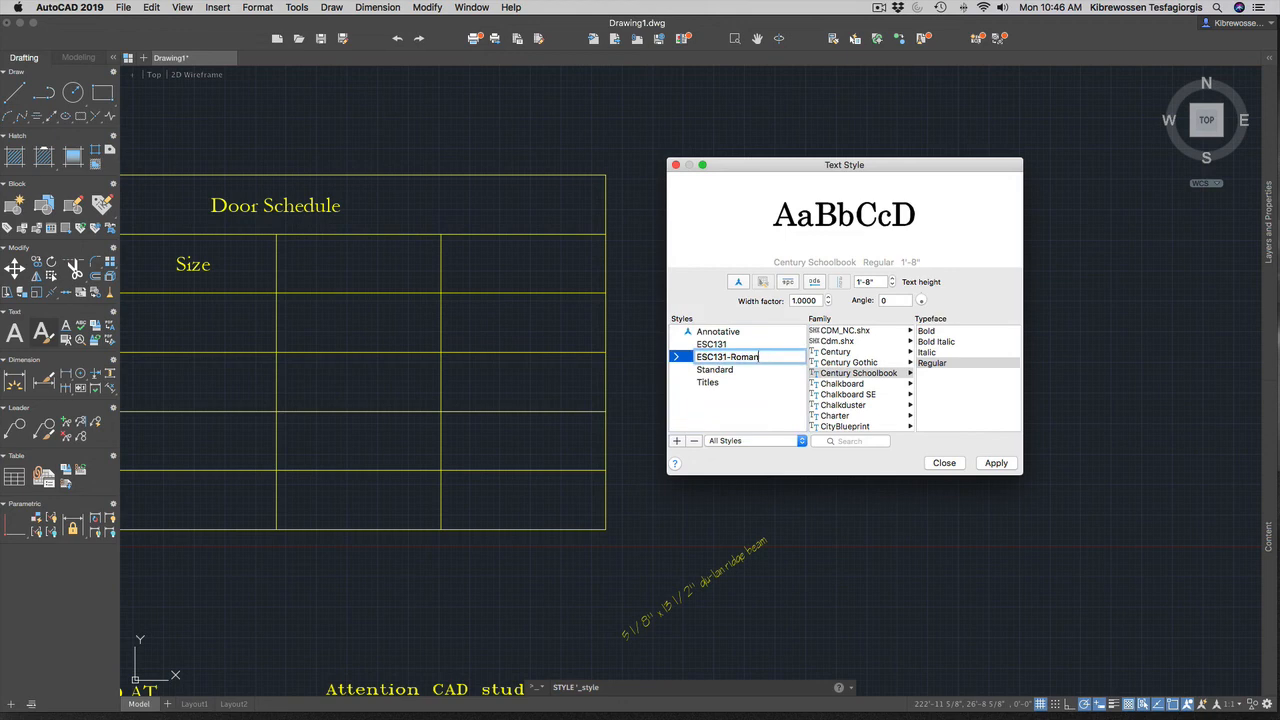
Assign the romans.shx font to the ESC131-Romans text style.
{"action": "scroll", "coordinate": [886, 400], "scroll_direction": "down", "scroll_amount": 10}
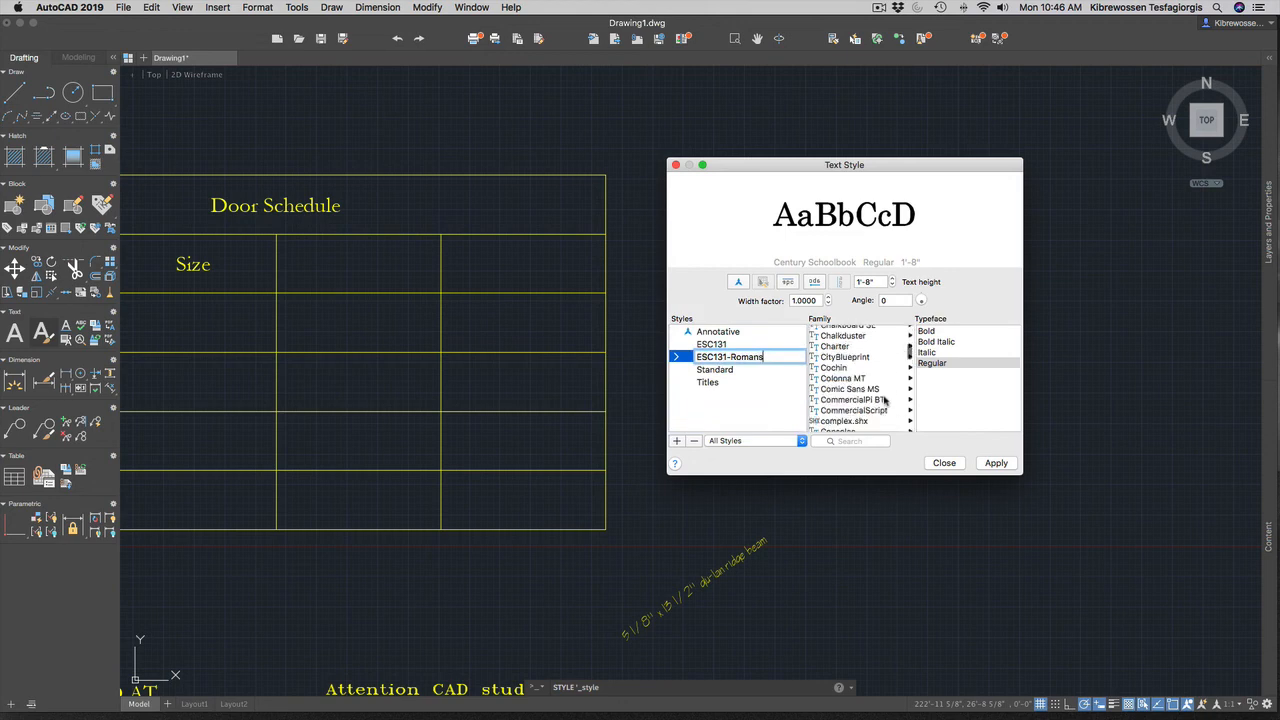
{"action": "scroll", "coordinate": [885, 401], "scroll_direction": "down", "scroll_amount": 20}
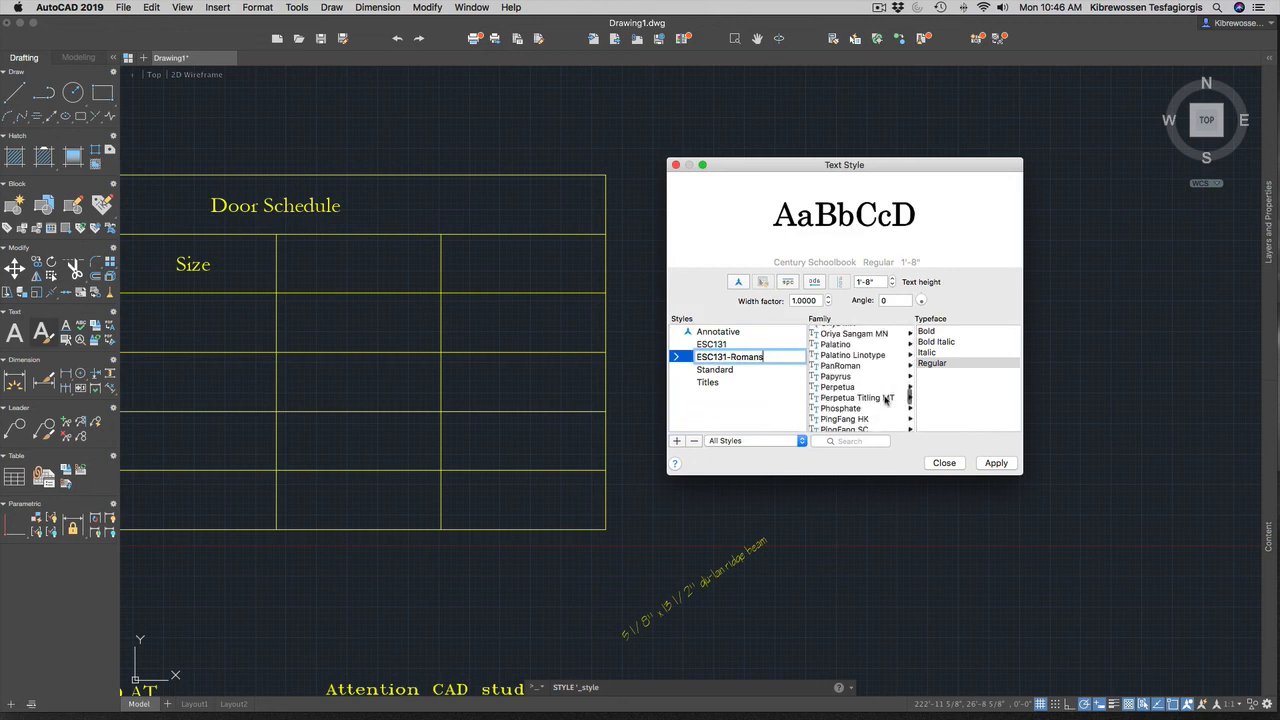
{"action": "scroll", "coordinate": [884, 401], "scroll_direction": "up", "scroll_amount": 5}
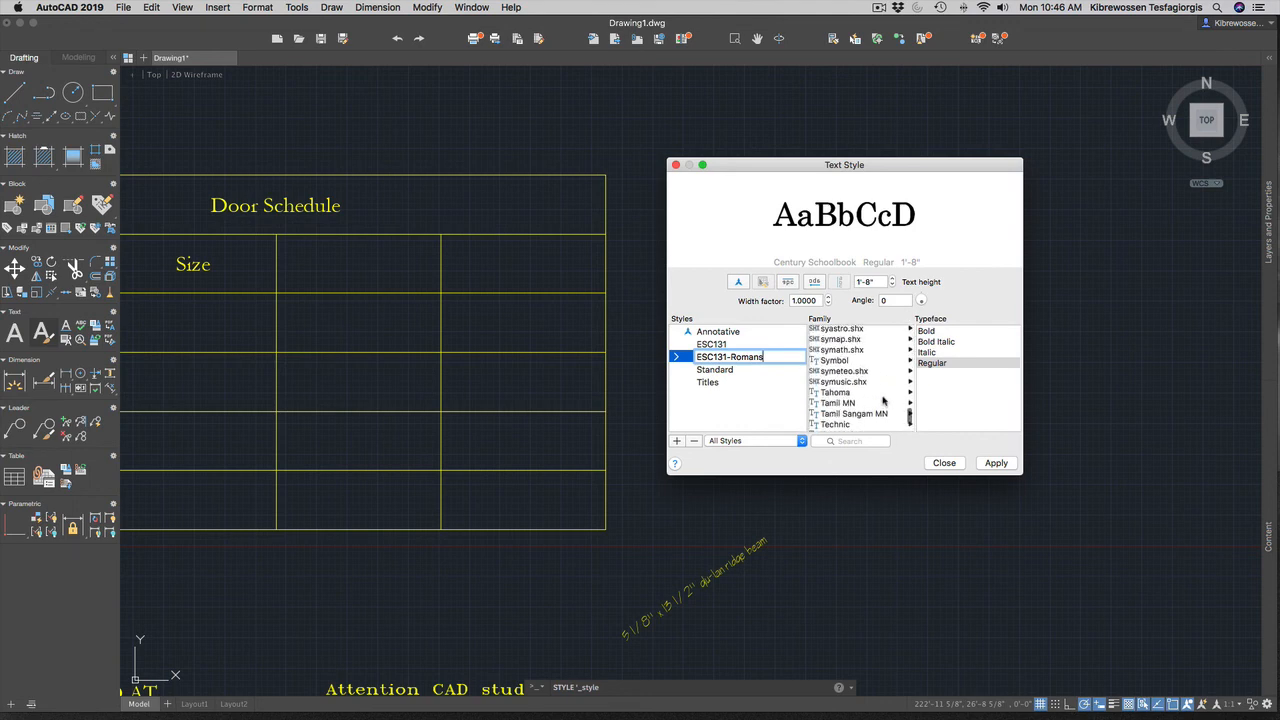
{"action": "scroll", "coordinate": [884, 401], "scroll_direction": "up", "scroll_amount": 5}
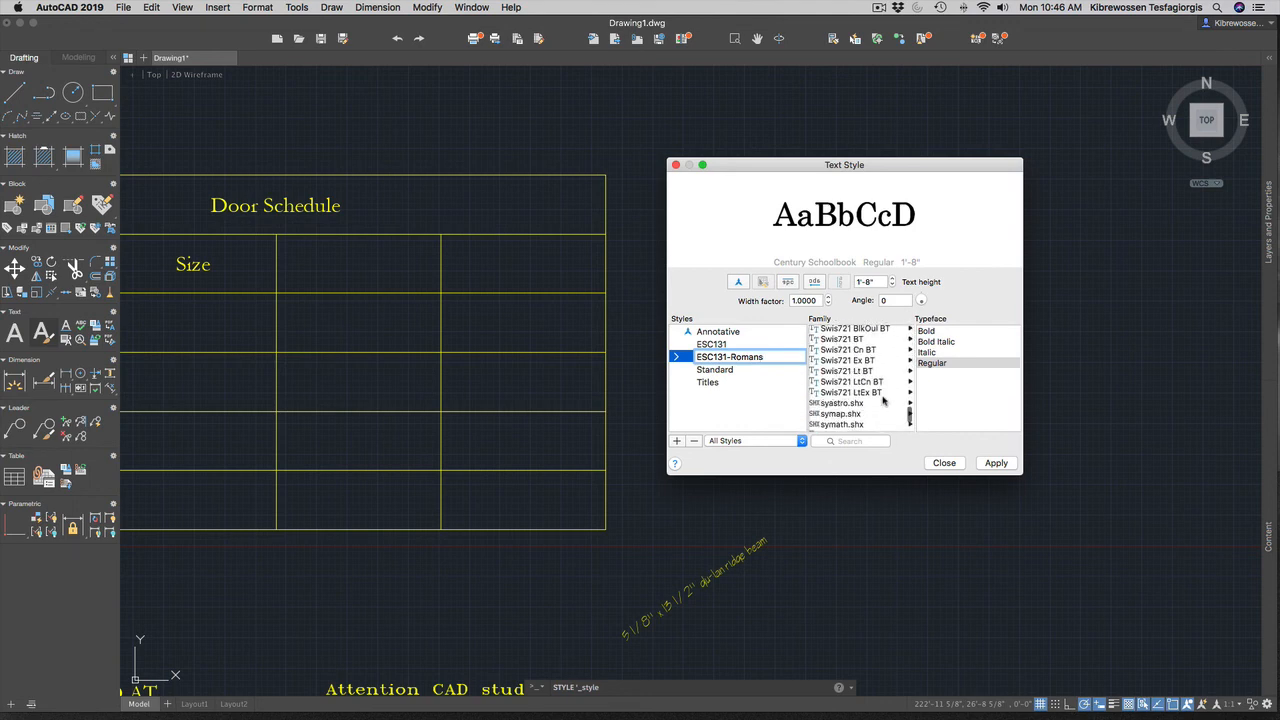
{"action": "scroll", "coordinate": [884, 401], "scroll_direction": "up", "scroll_amount": 5}
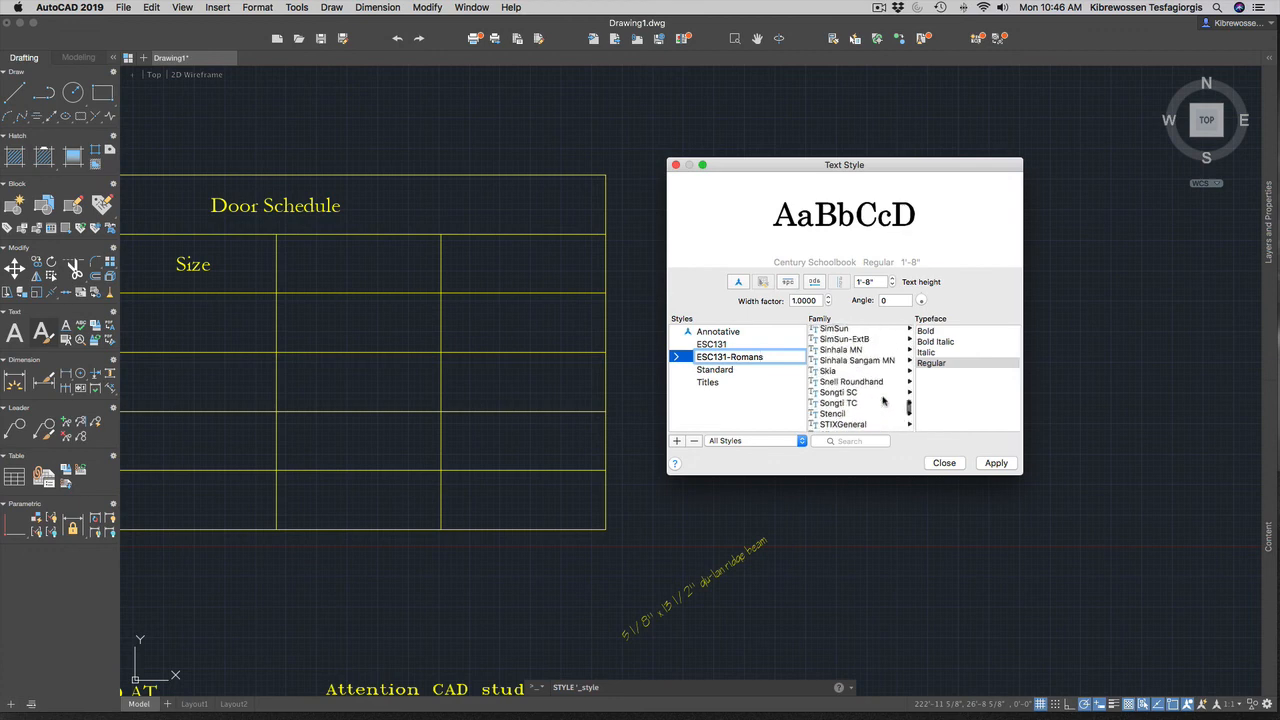
{"action": "scroll", "coordinate": [873, 393], "scroll_direction": "up", "scroll_amount": 5}
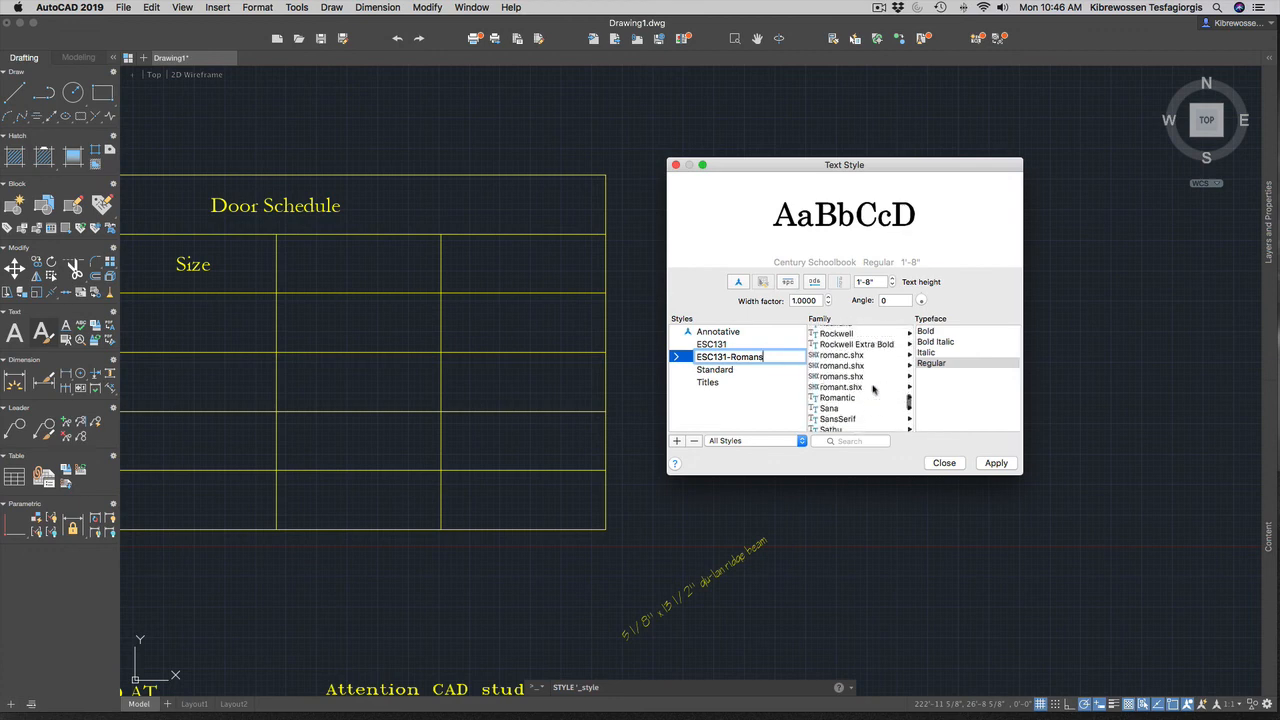
{"action": "left_click", "coordinate": [850, 377]}
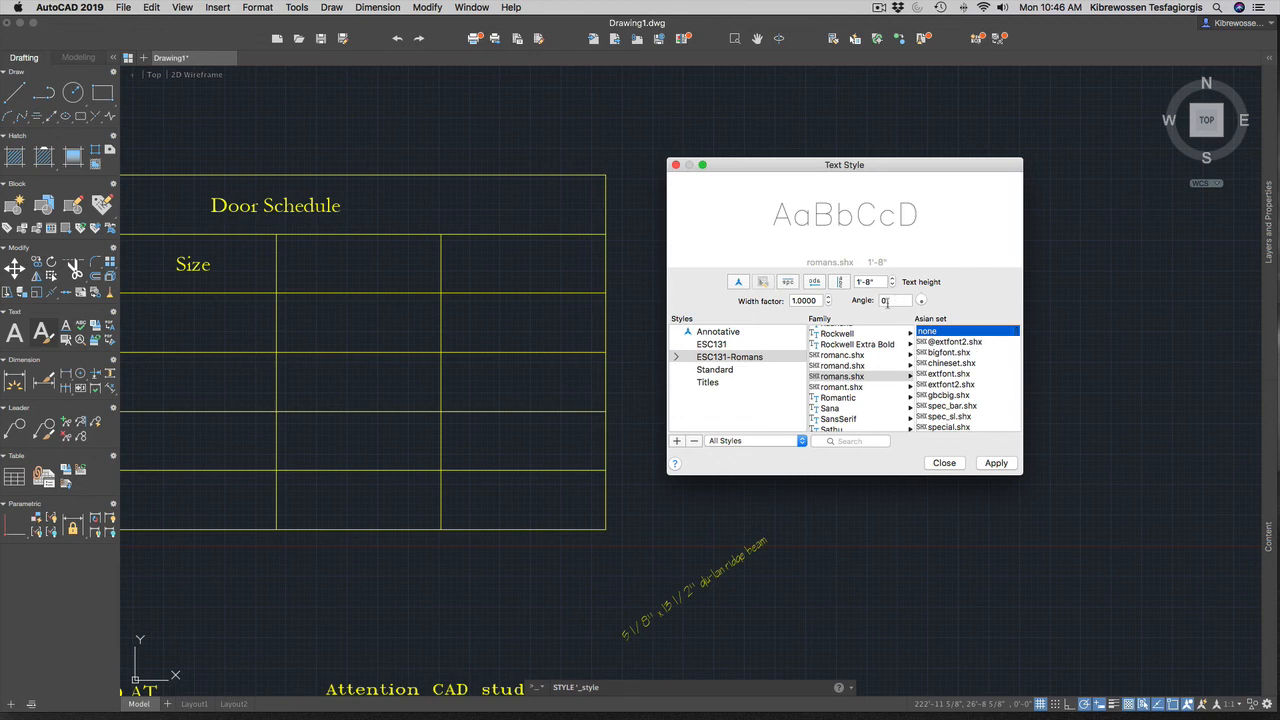
Set the oblique angle of the ESC131-Romans text style to 10 degrees.
{"action": "left_click", "coordinate": [886, 302]}
{"action": "key", "text": "BackSpace"}
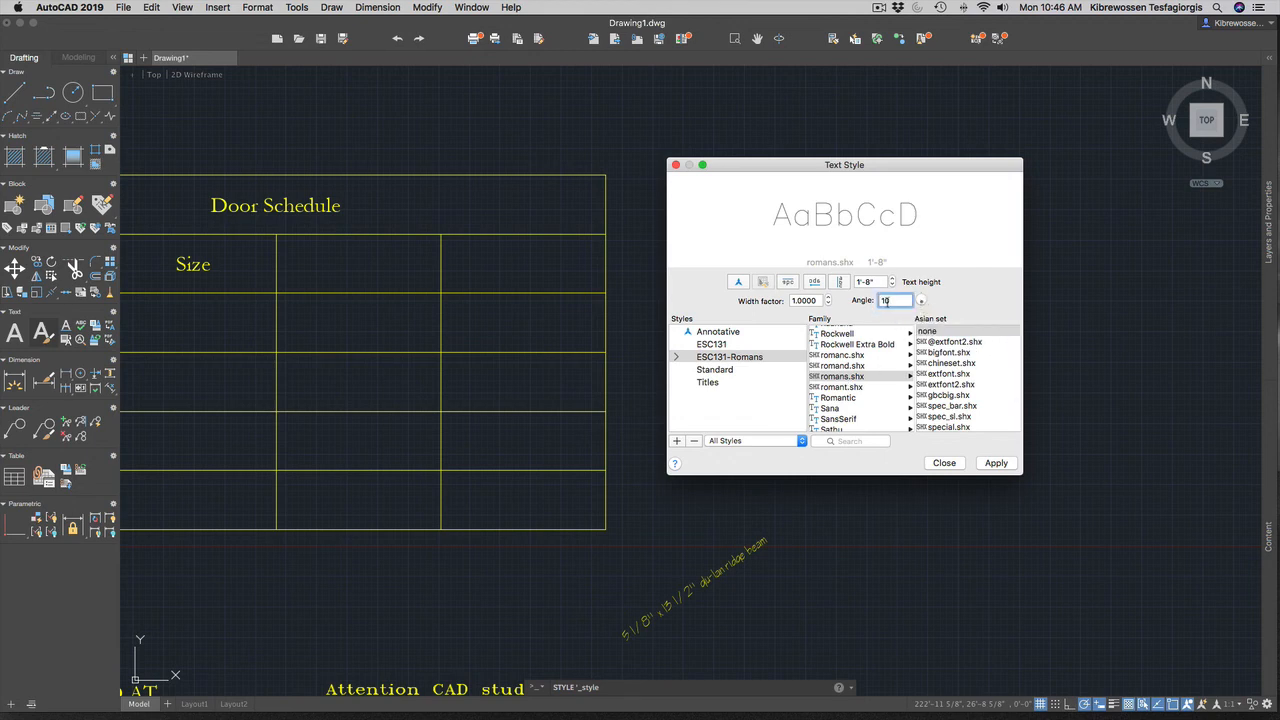
{"action": "left_click", "coordinate": [729, 360]}
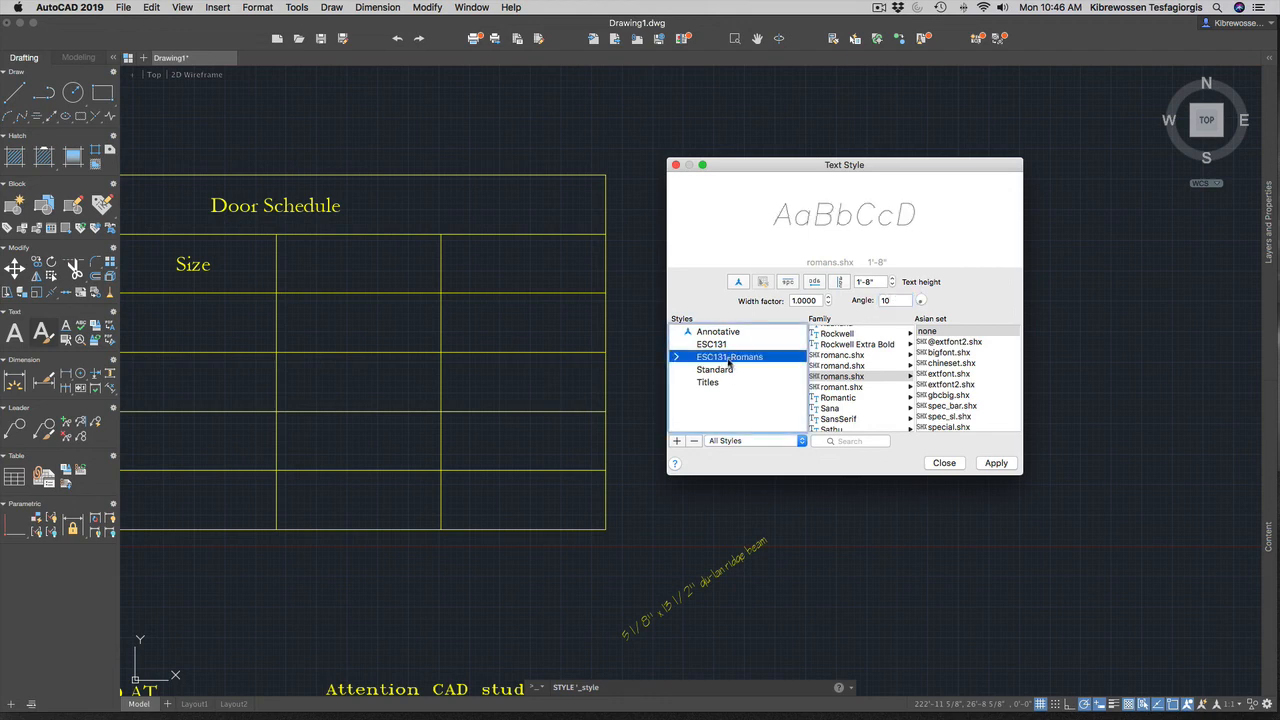
Make ESC131-Romans the current text style, apply the change and close the text style settings.
{"action": "right_click", "coordinate": [729, 363]}
{"action": "left_click", "coordinate": [767, 367]}
{"action": "left_click", "coordinate": [996, 463]}
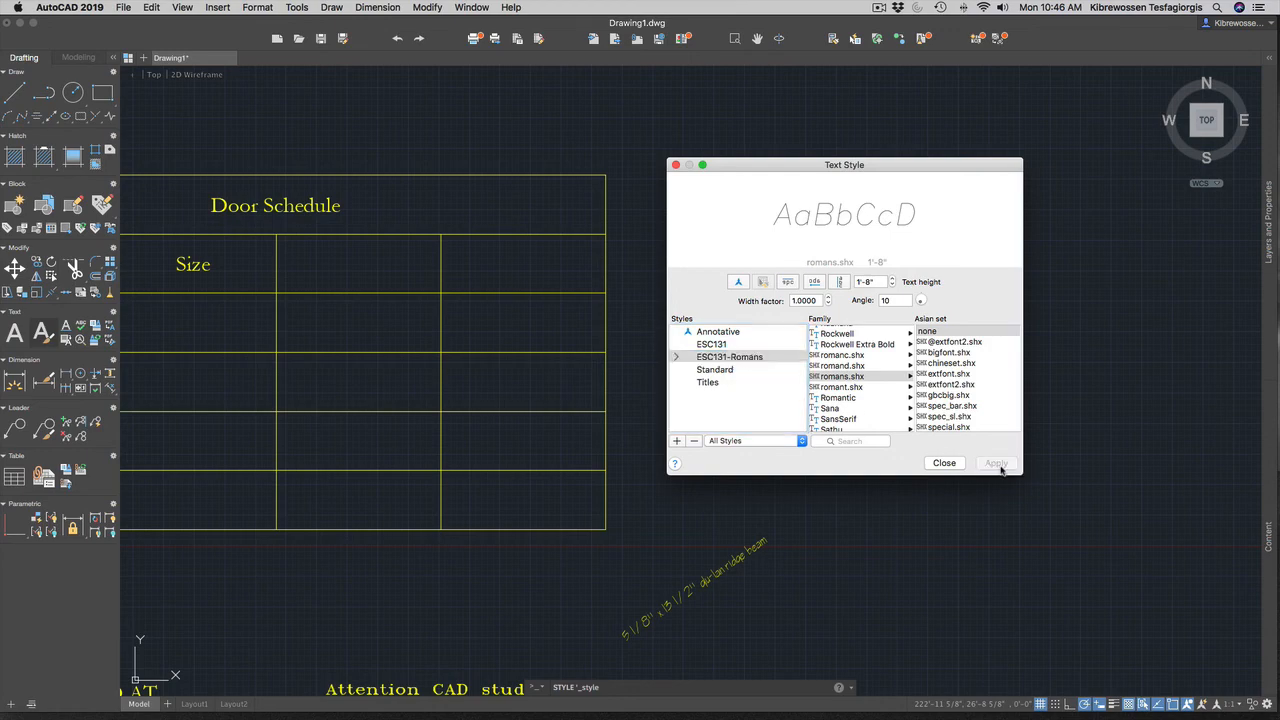
{"action": "left_click", "coordinate": [945, 463]}
Check exercise 9's wording in Word, and start single-line text in AutoCAD below the ridge beam note with a rotation angle of 0.
{"action": "key", "text": "ctrl+Up"}
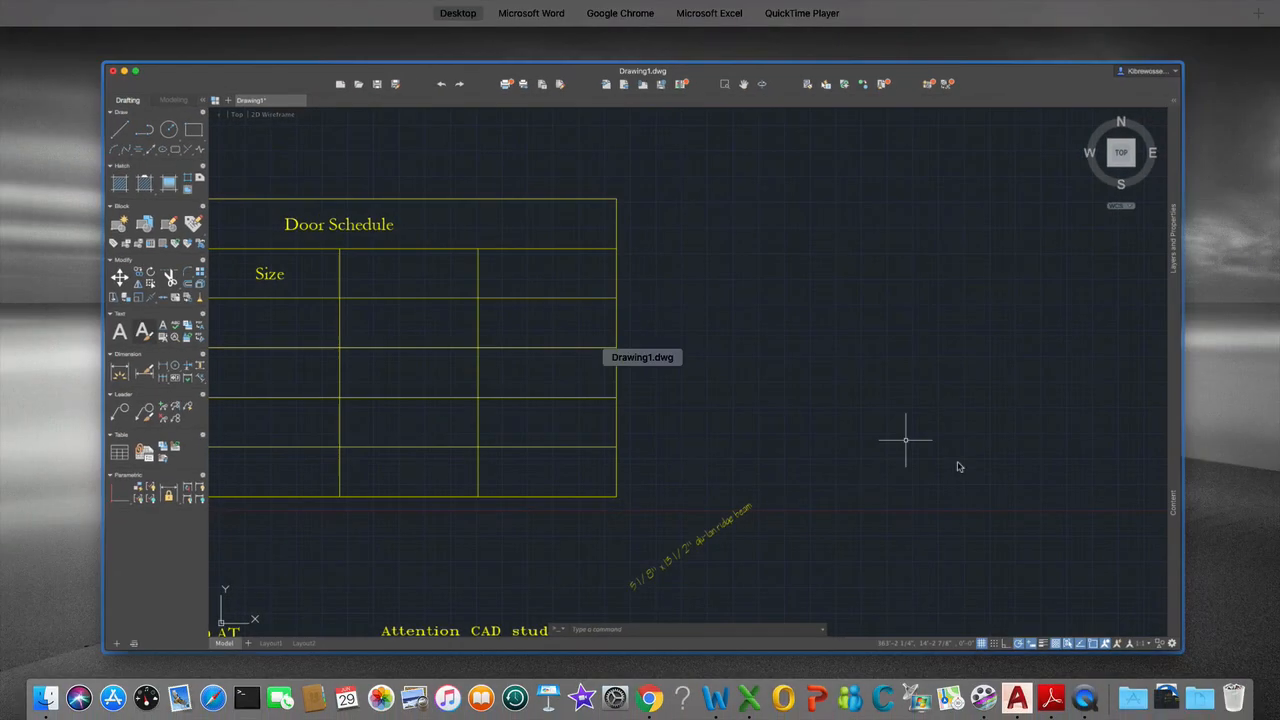
{"action": "key", "text": "ctrl+Right"}
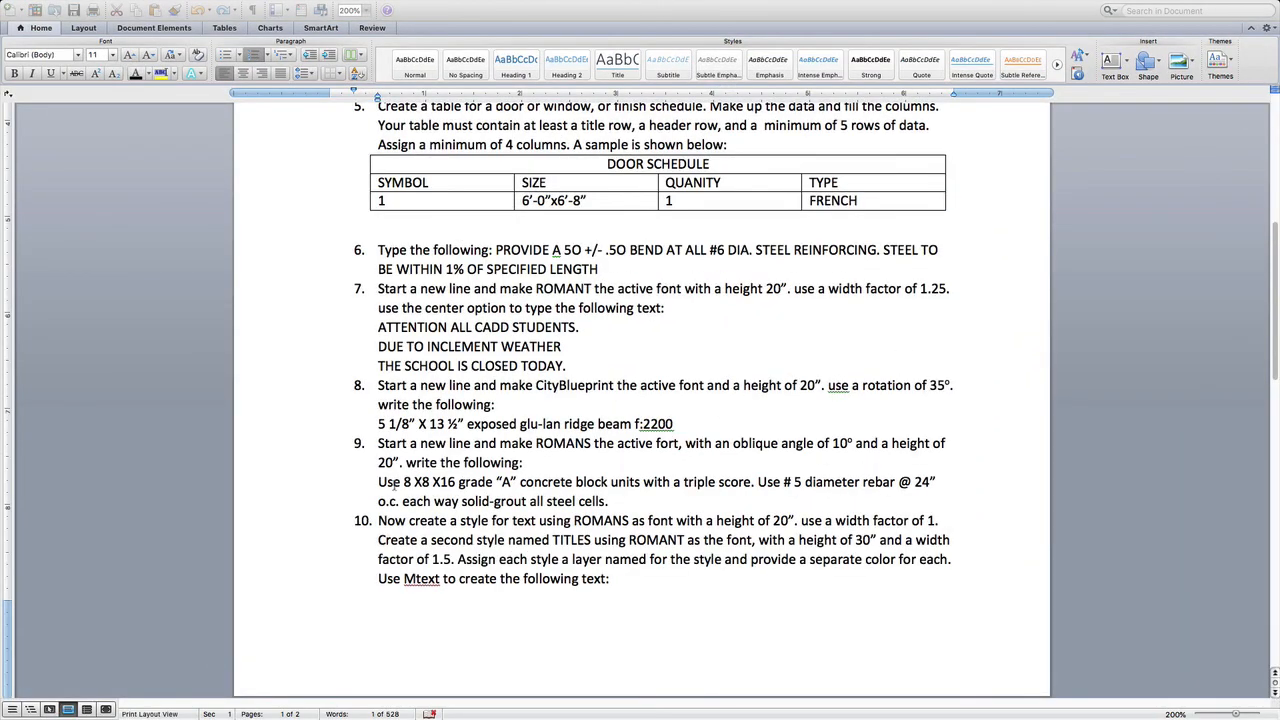
{"action": "left_click_drag", "start_coordinate": [378, 482], "coordinate": [458, 500]}
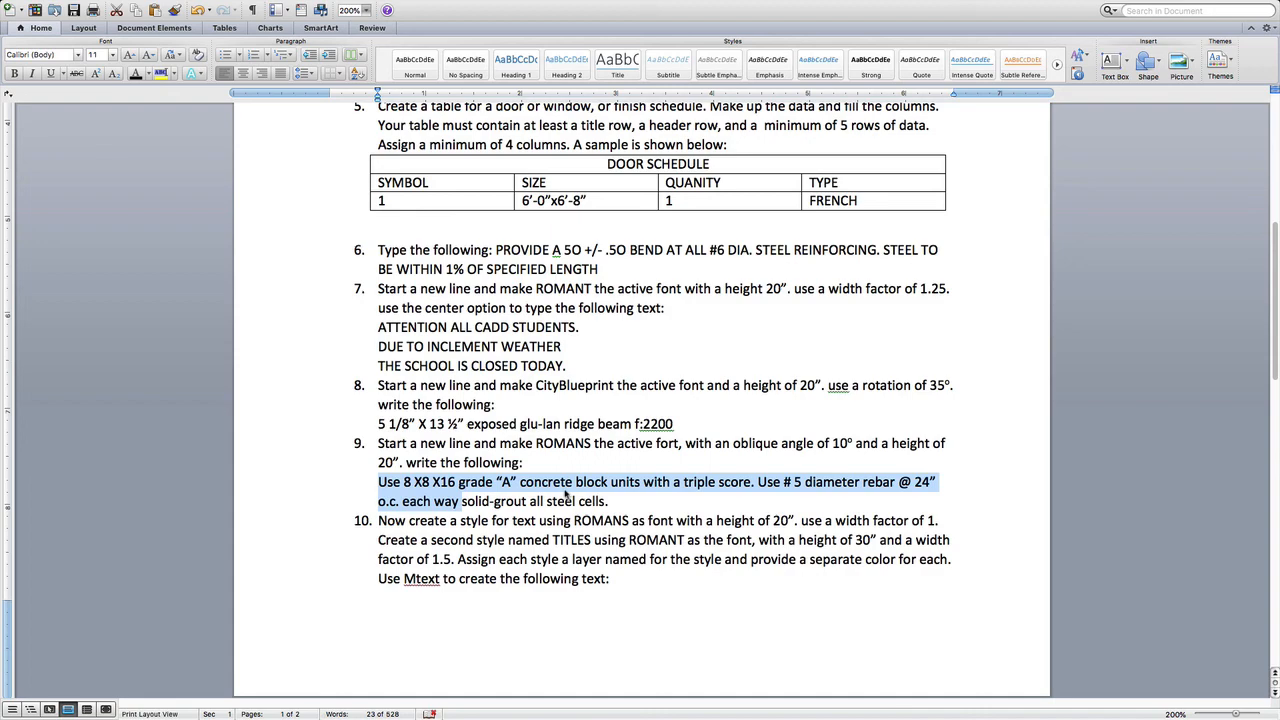
{"action": "key", "text": "ctrl+Up"}
{"action": "left_click", "coordinate": [829, 416]}
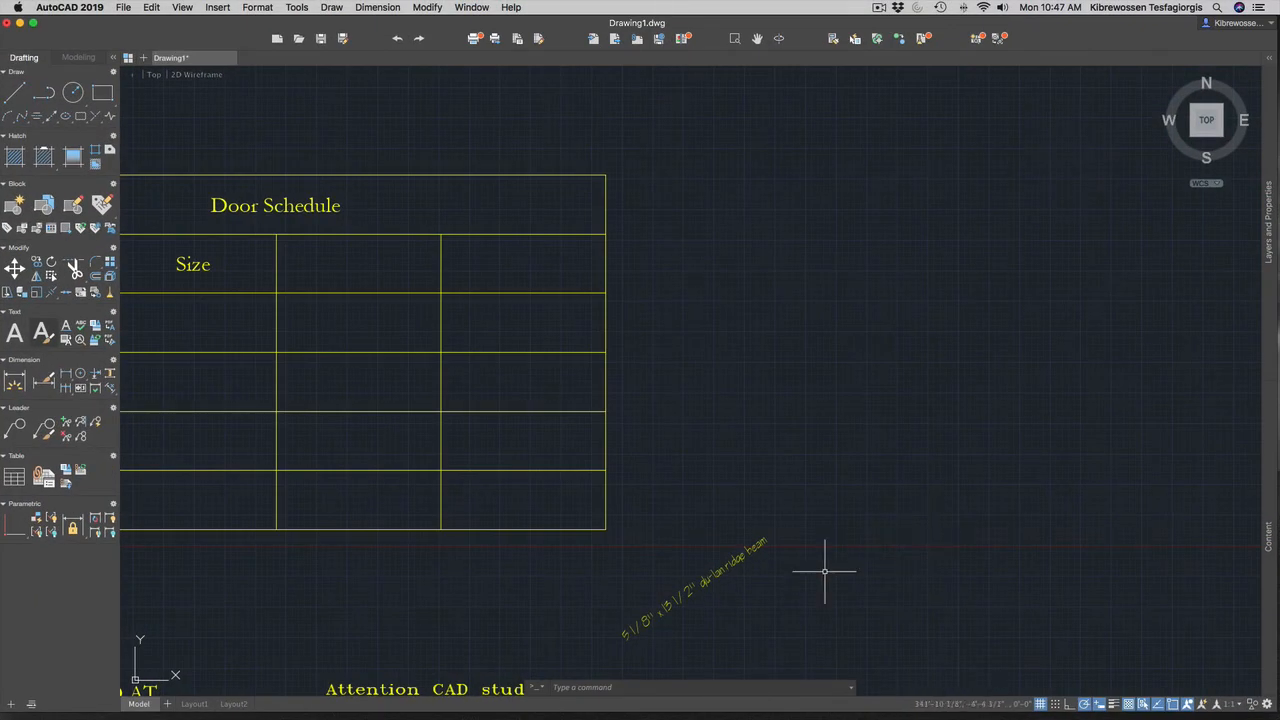
{"action": "scroll", "coordinate": [761, 652], "scroll_direction": "down", "scroll_amount": 3}
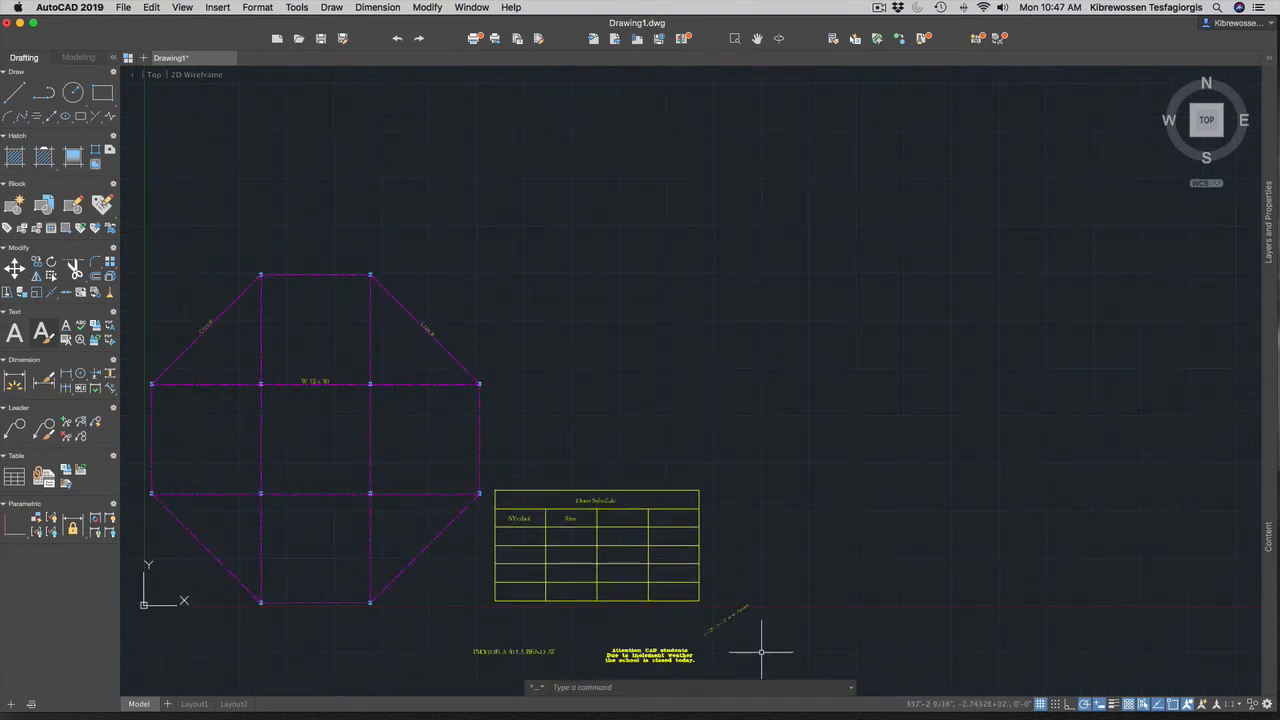
{"action": "scroll", "coordinate": [761, 652], "scroll_direction": "up", "scroll_amount": 10}
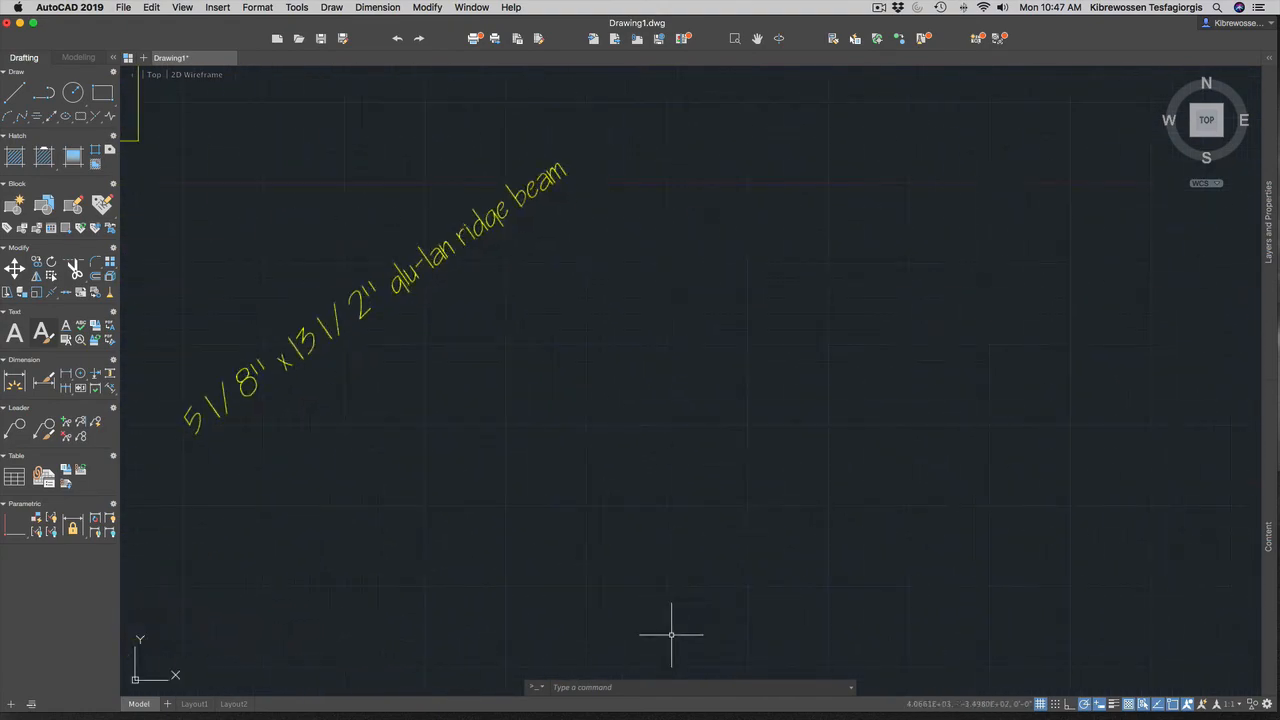
{"action": "type", "text": "dt"}
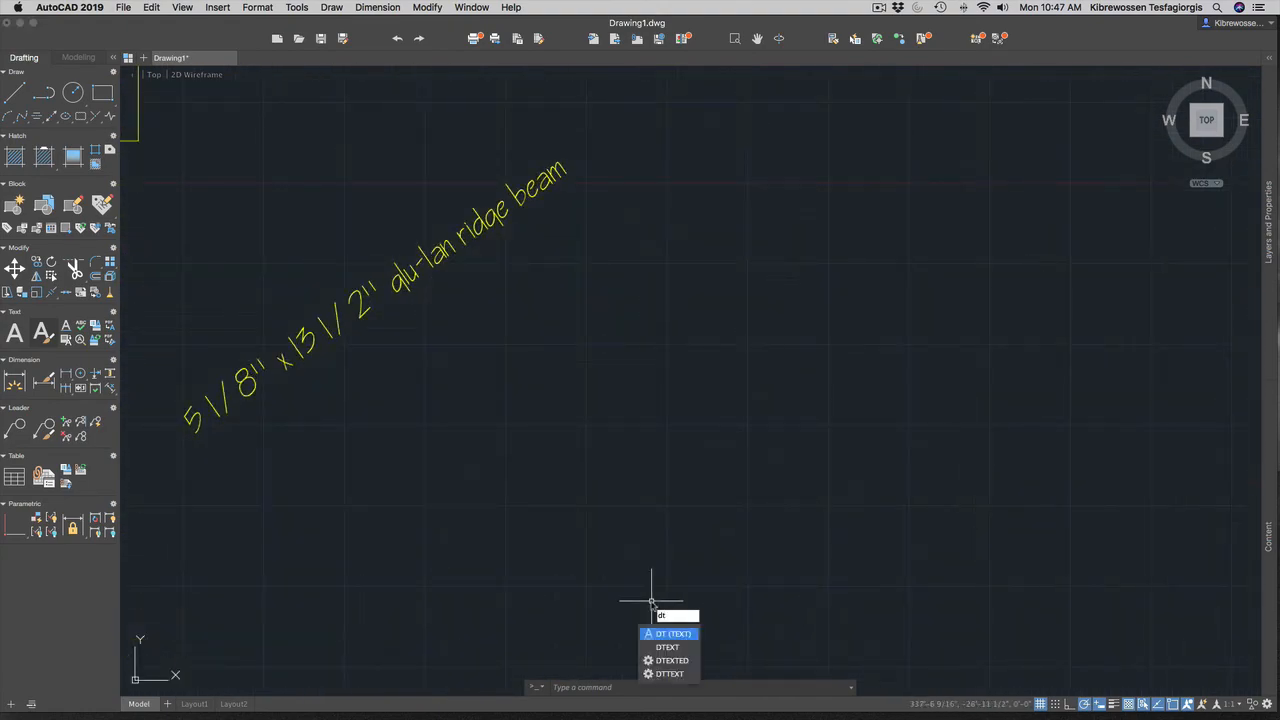
{"action": "key", "text": "Return"}
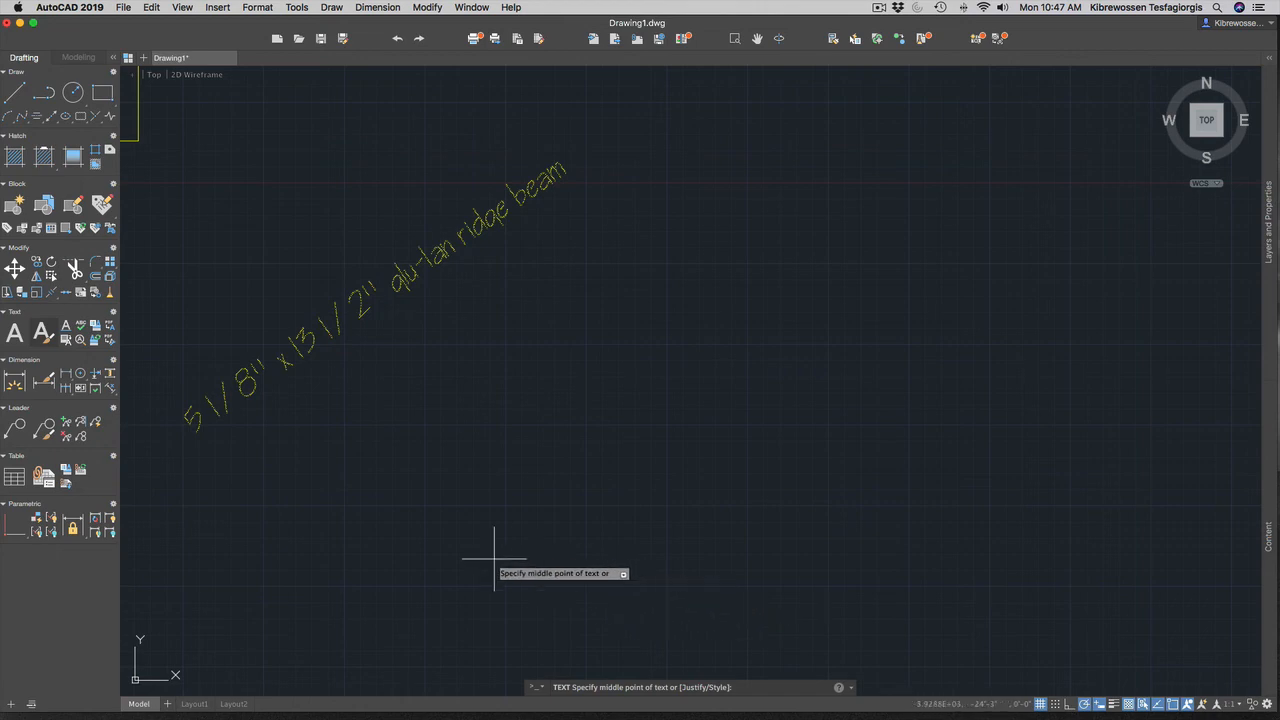
{"action": "left_click", "coordinate": [452, 566]}
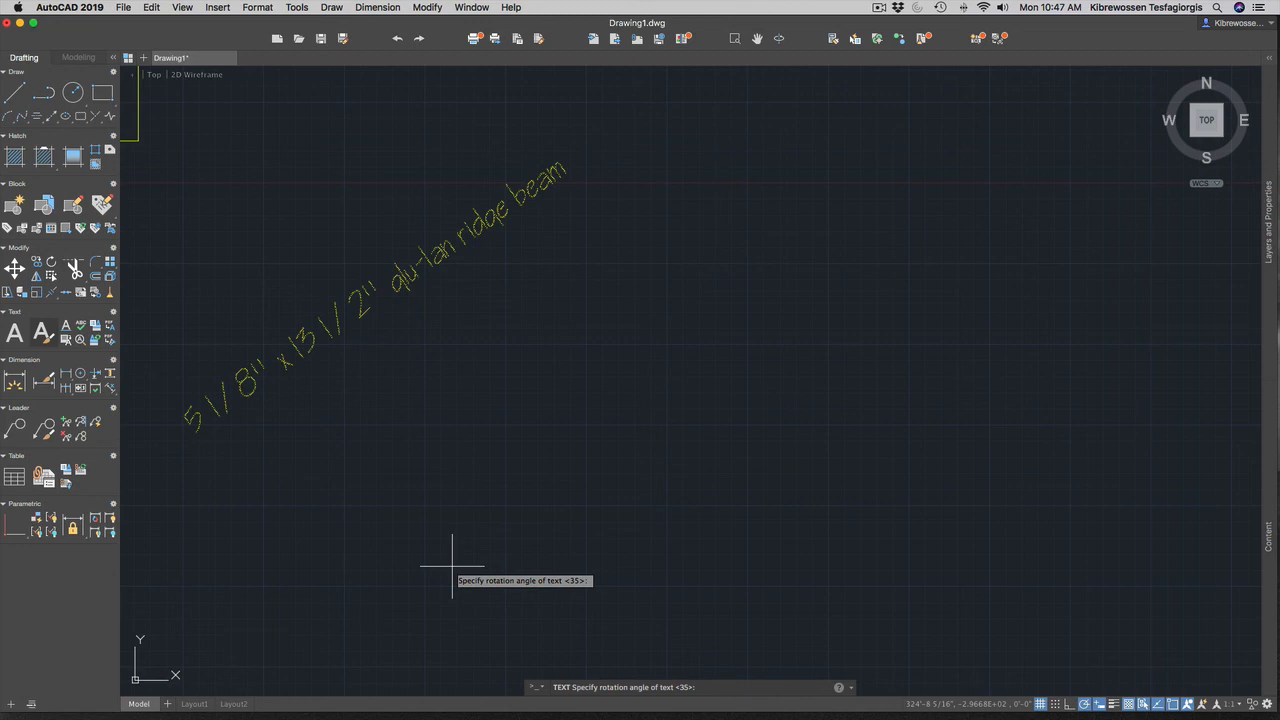
{"action": "type", "text": "0"}
{"action": "key", "text": "Return"}
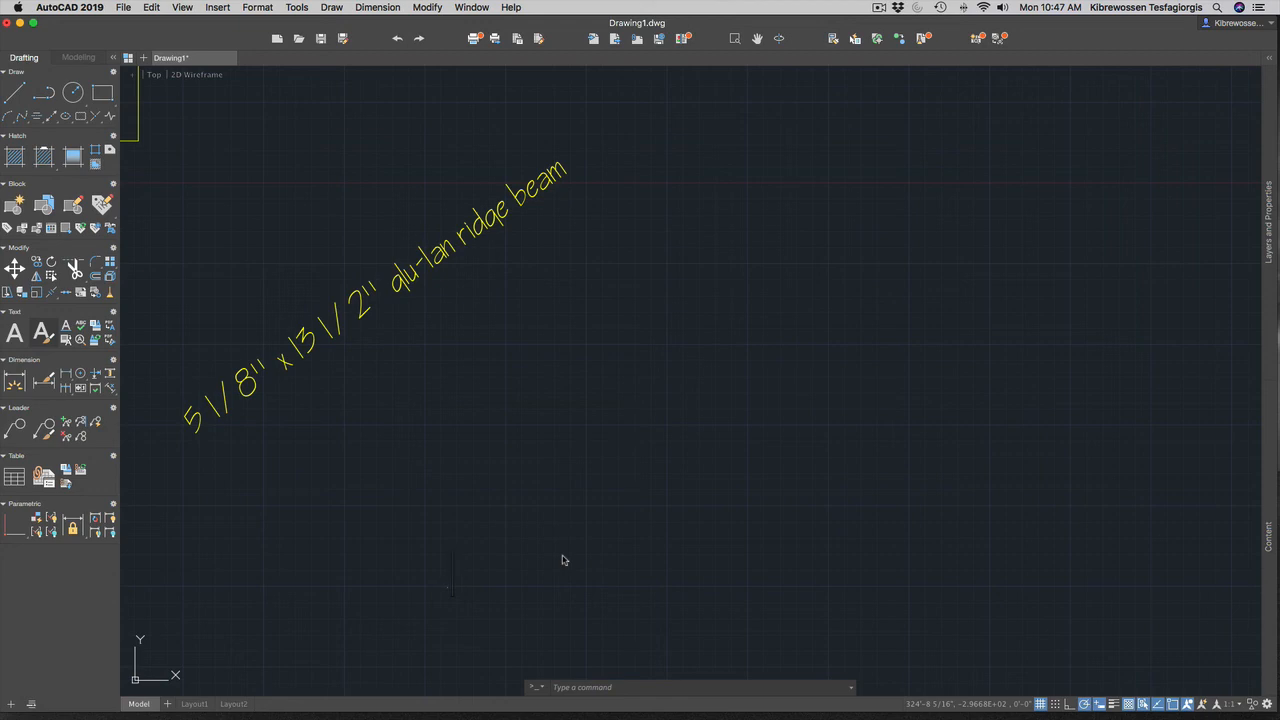
Recheck exercise 9's opening words in Word, and write "Use 8x8x16 grade A ...." as the single-line text in AutoCAD.
{"action": "key", "text": "ctrl+Up"}
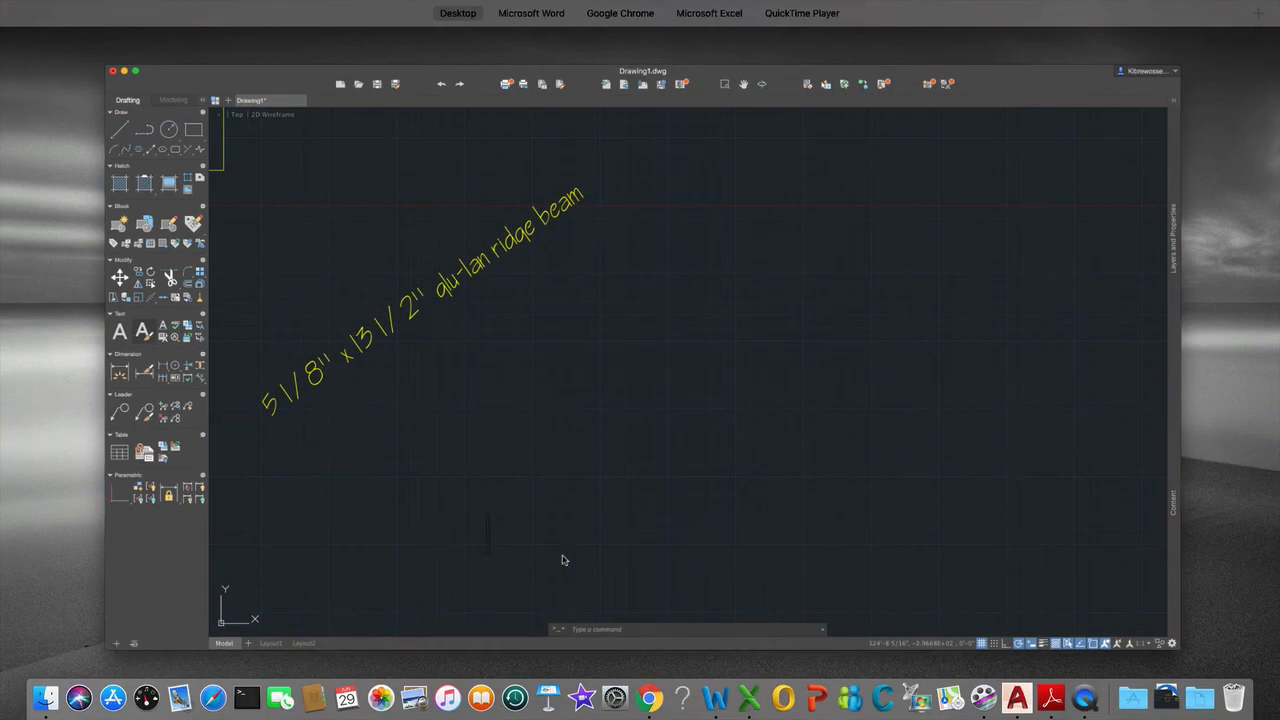
{"action": "left_click", "coordinate": [598, 62]}
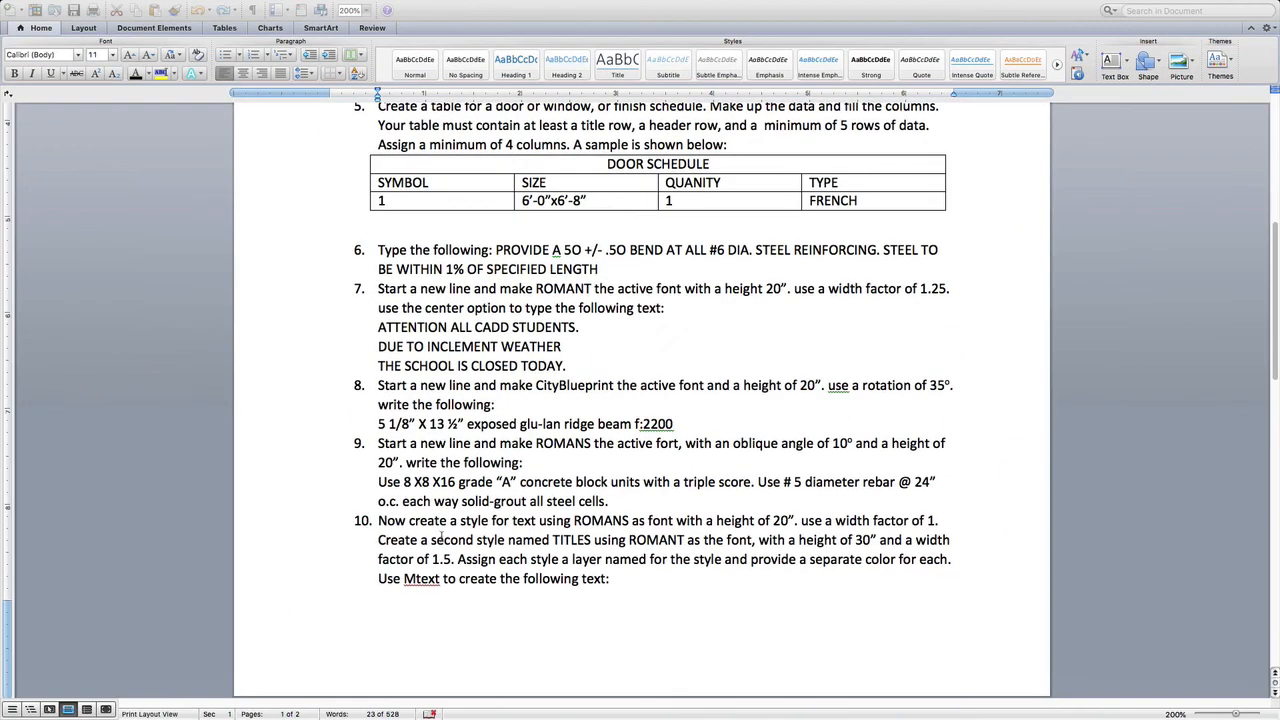
{"action": "triple_click", "coordinate": [405, 482]}
{"action": "left_click", "coordinate": [405, 482]}
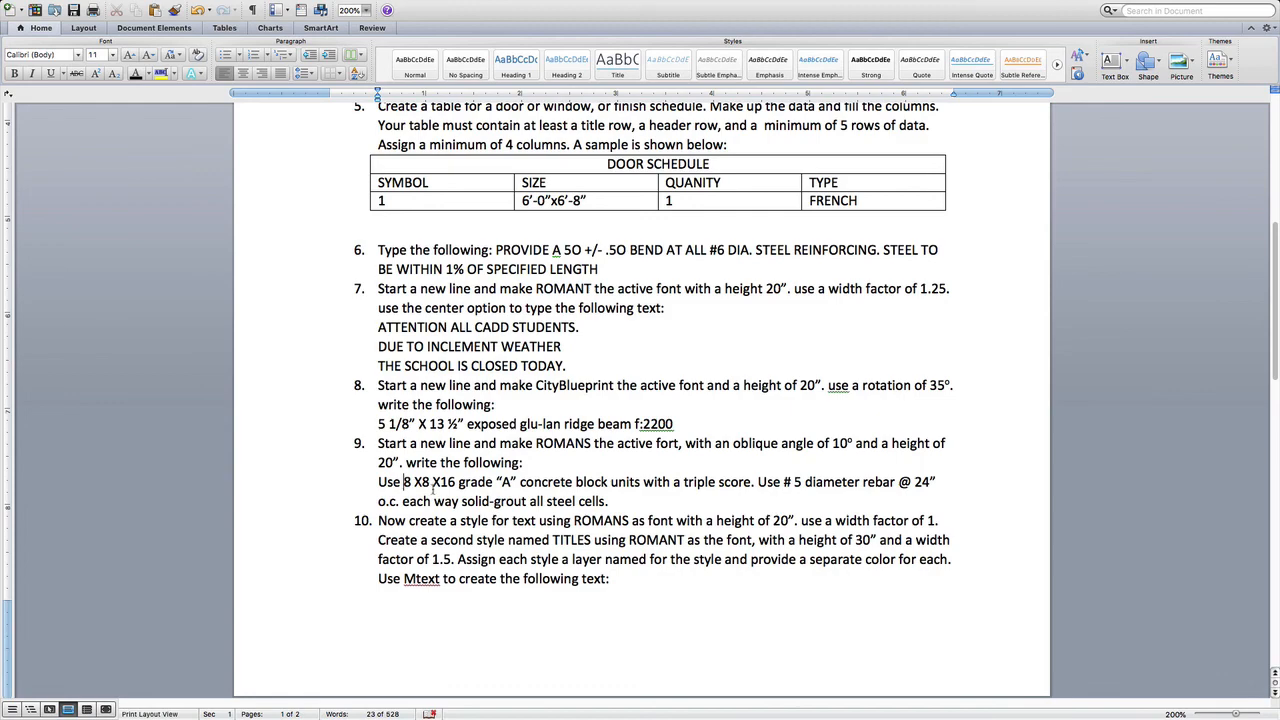
{"action": "key", "text": "ctrl+Up"}
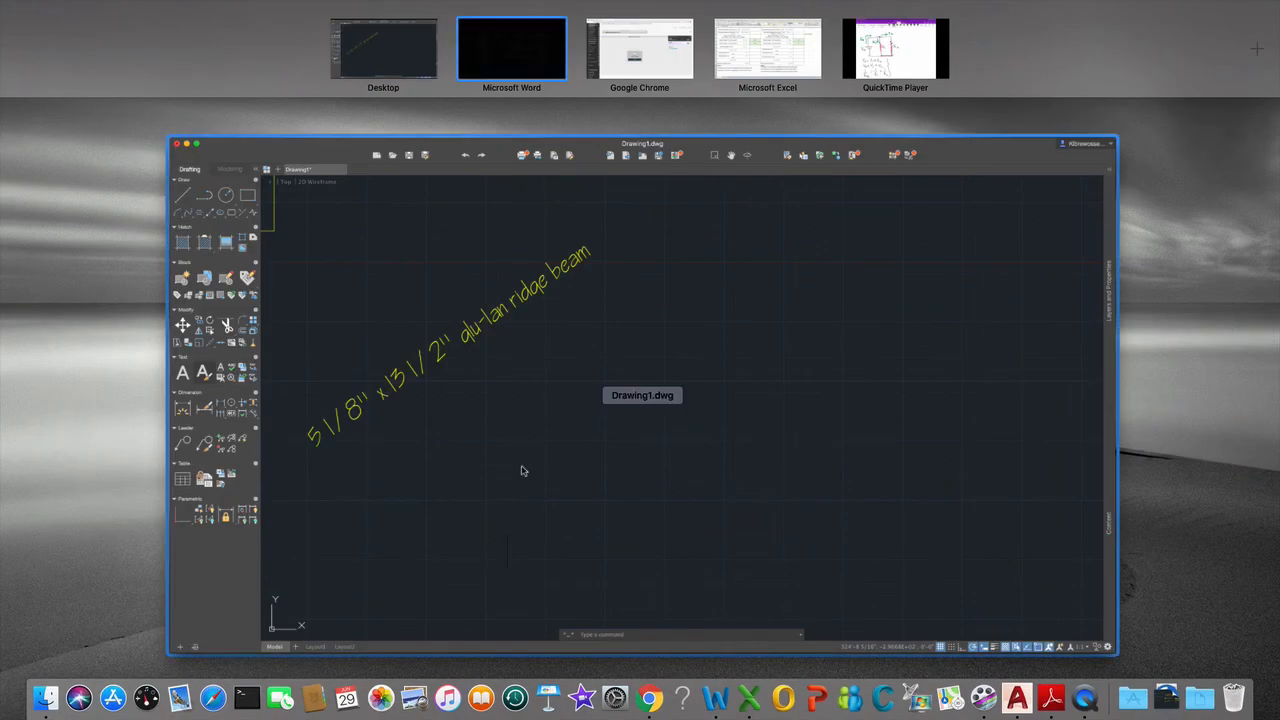
{"action": "left_click", "coordinate": [558, 455]}
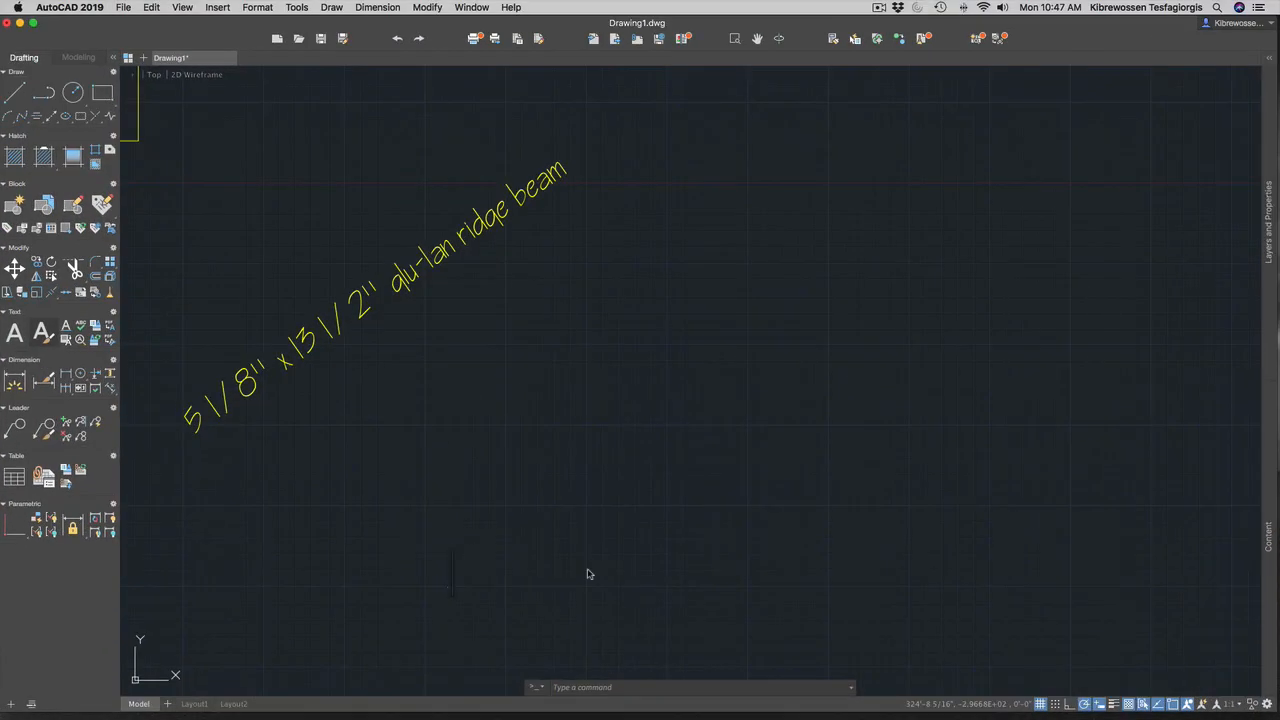
{"action": "type", "text": "Use "}
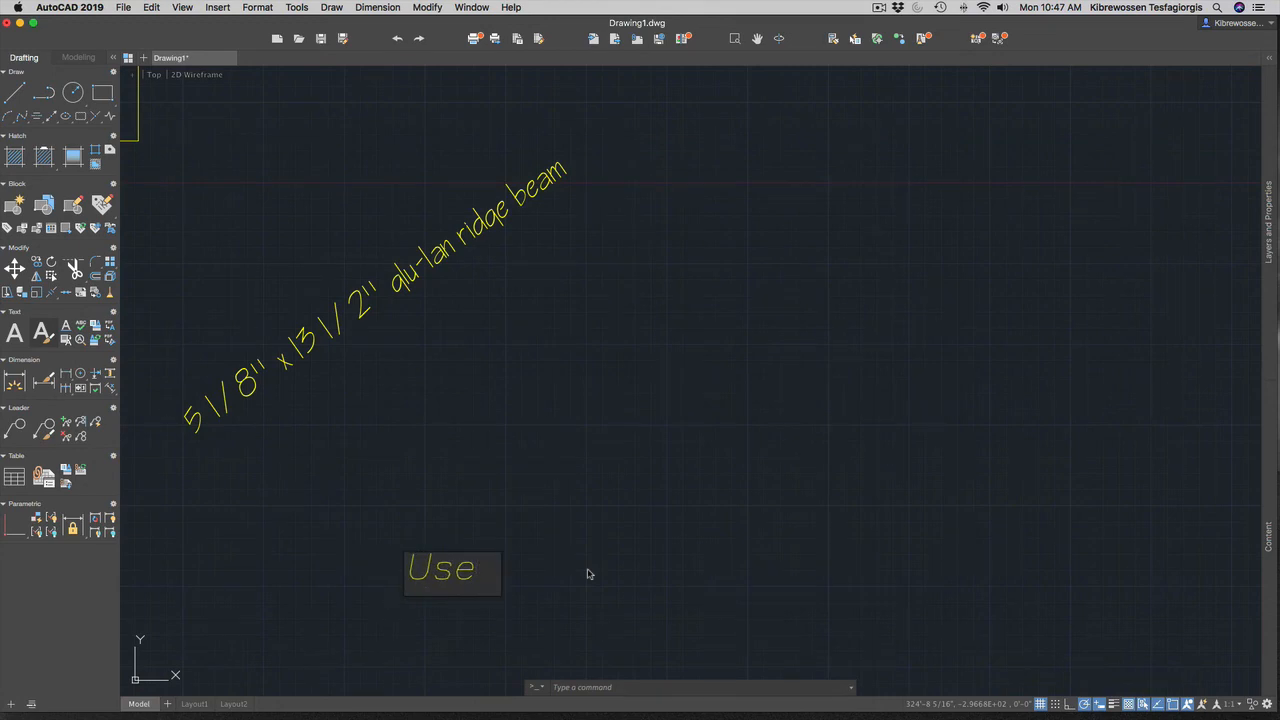
{"action": "type", "text": "8"}
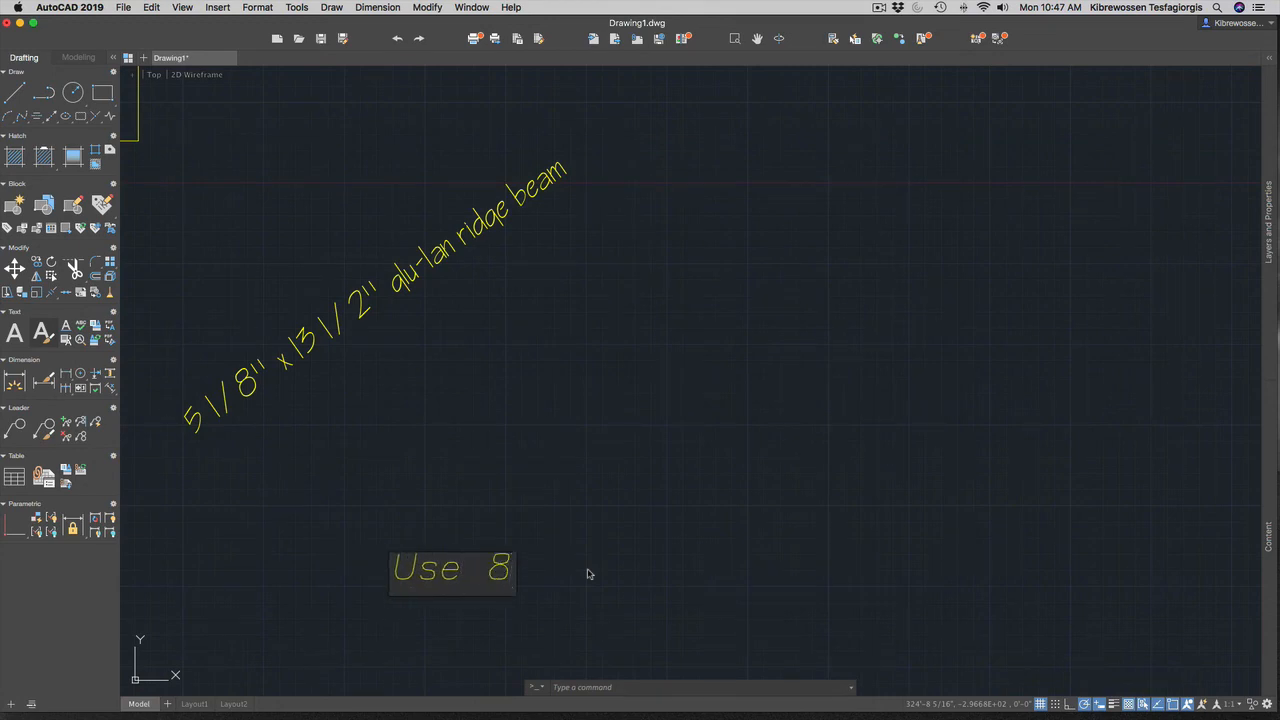
{"action": "type", "text": "x8"}
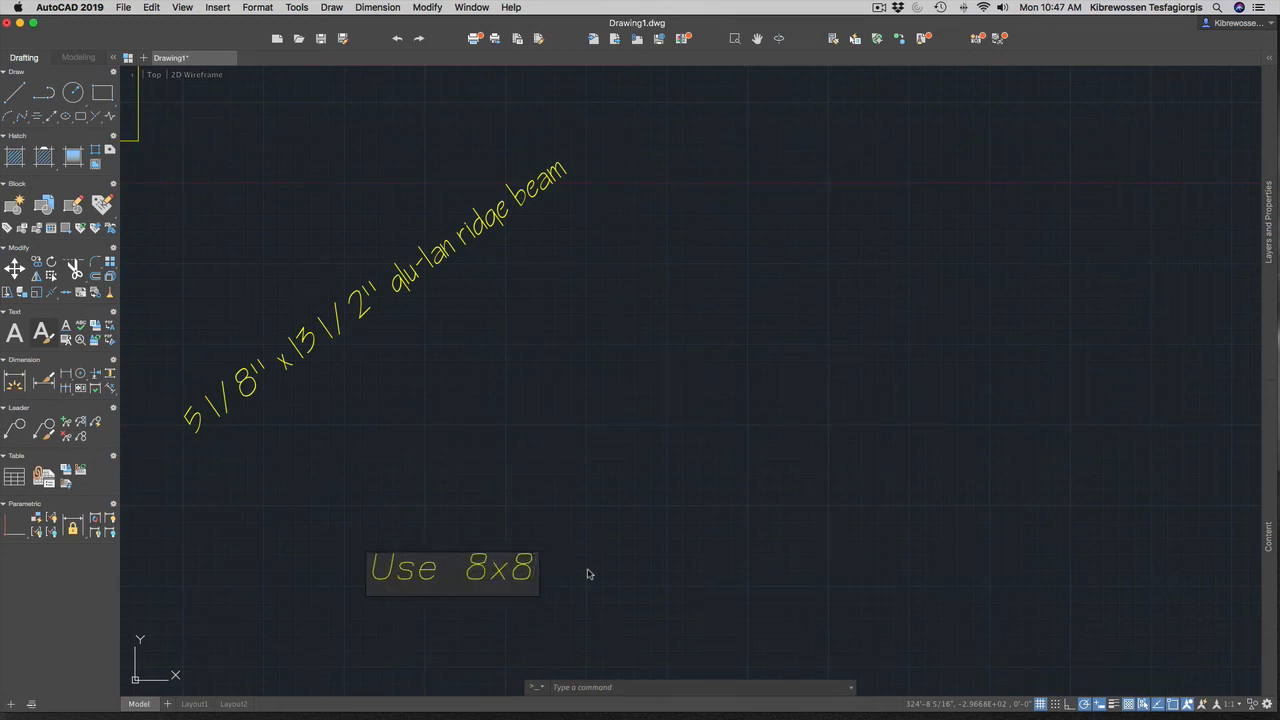
{"action": "type", "text": "x16"}
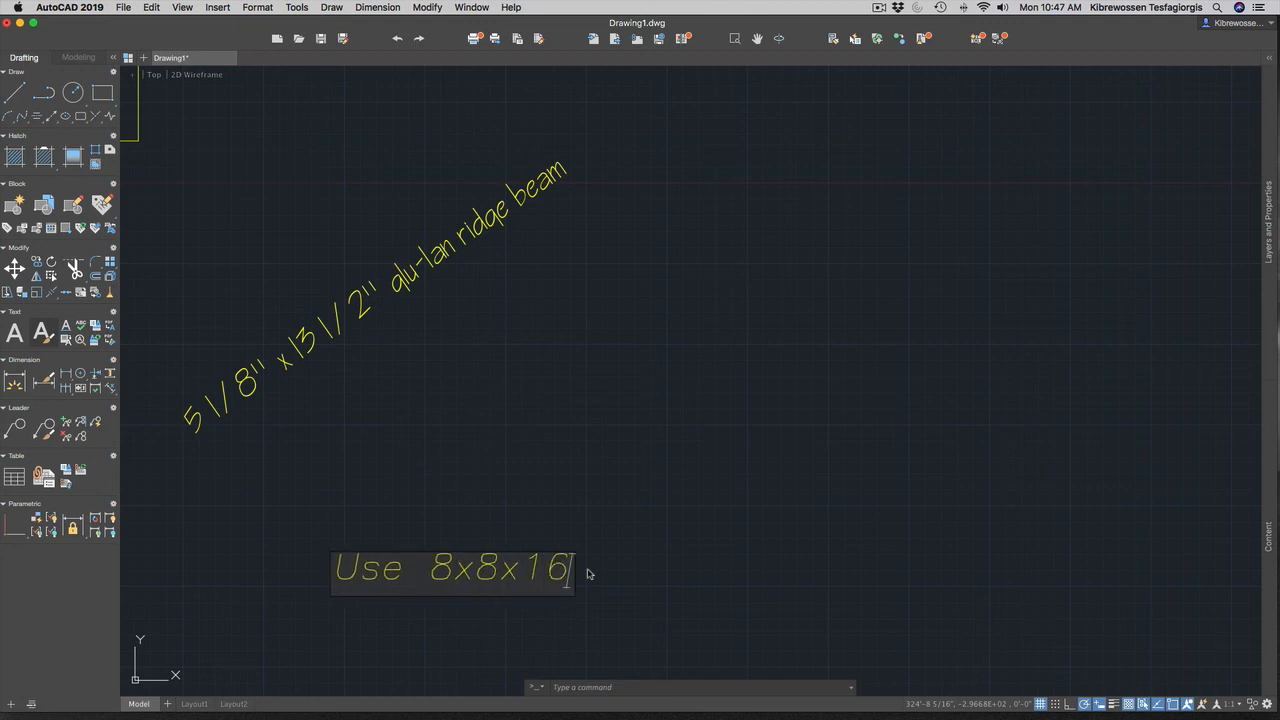
{"action": "type", "text": " grad"}
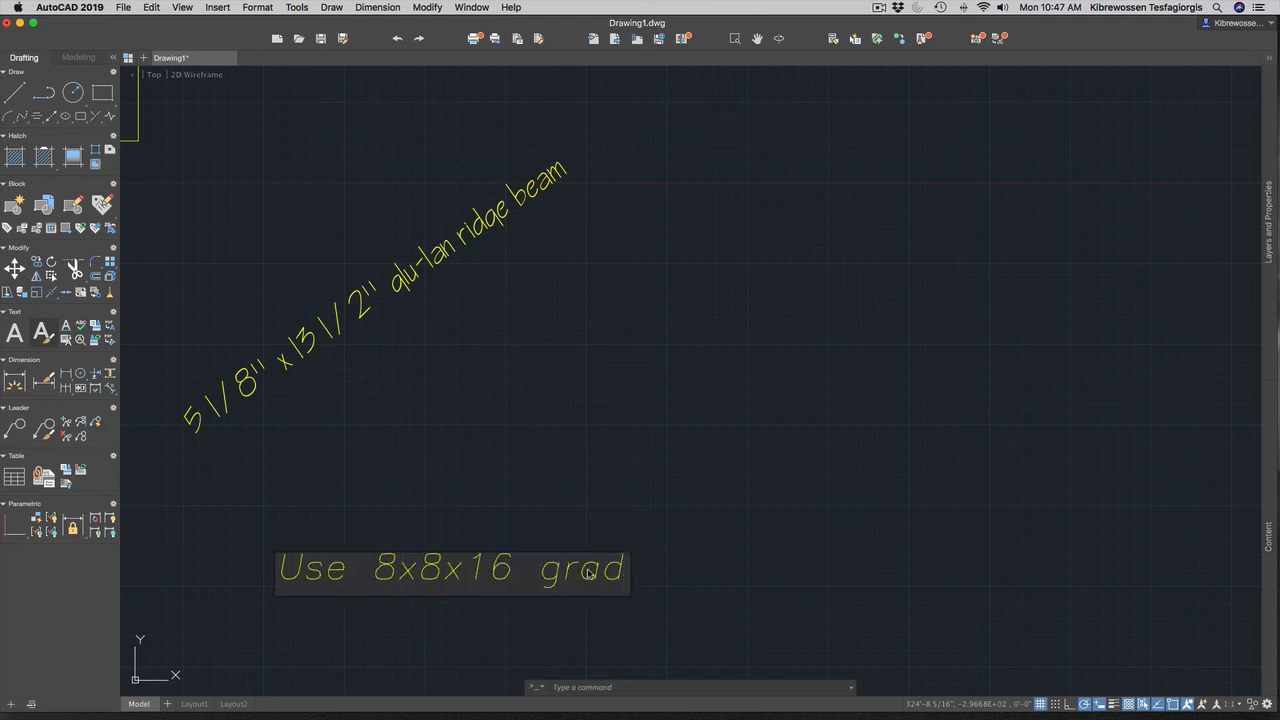
{"action": "type", "text": "e A "}
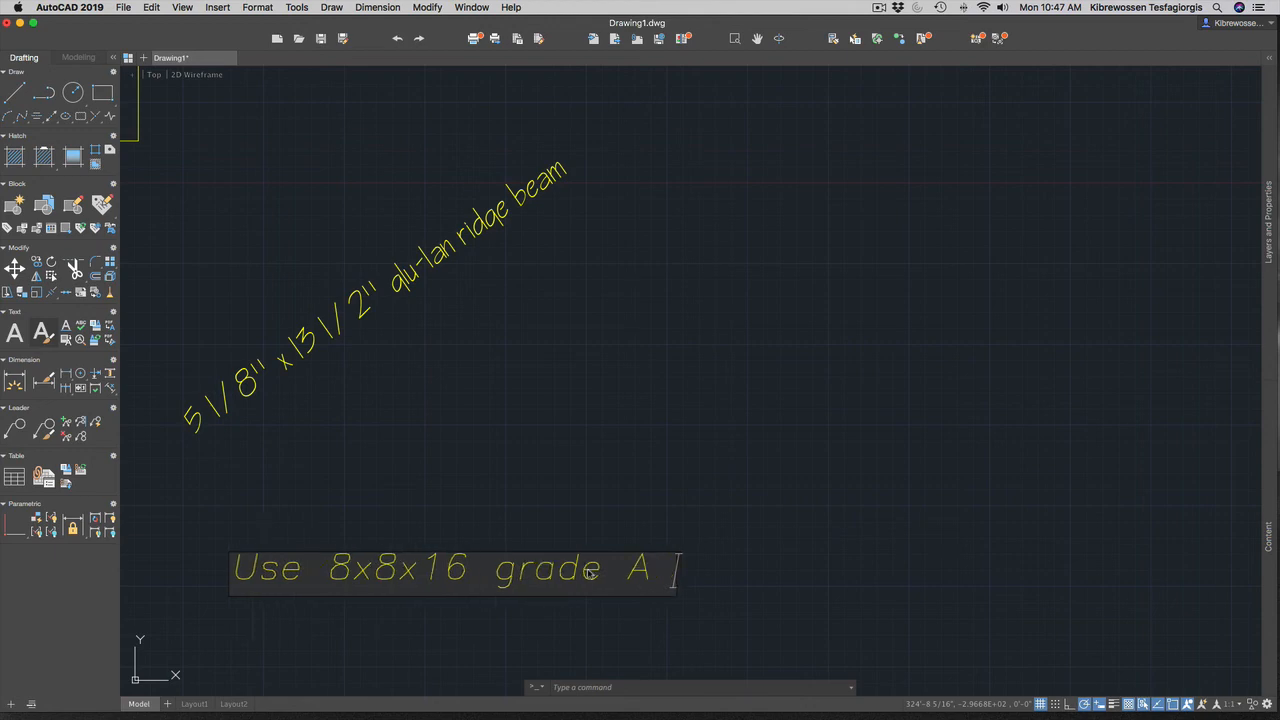
{"action": "type", "text": "...."}
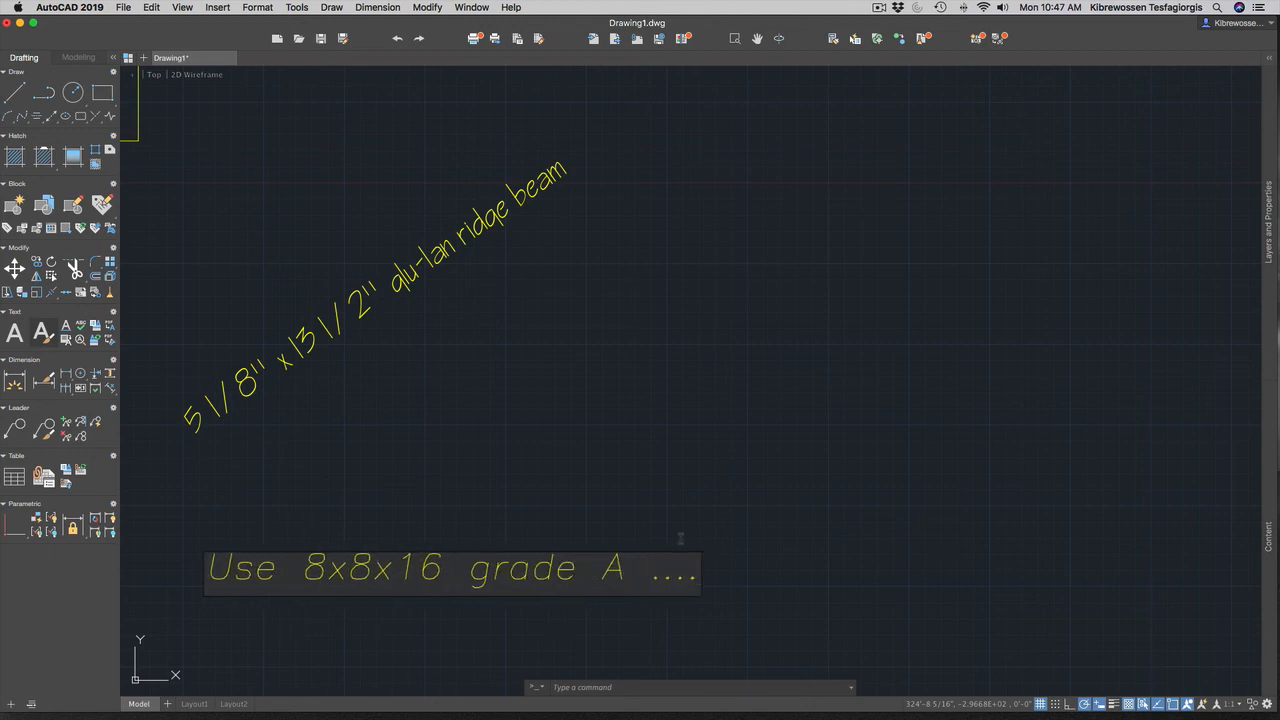
{"action": "left_click", "coordinate": [750, 590]}
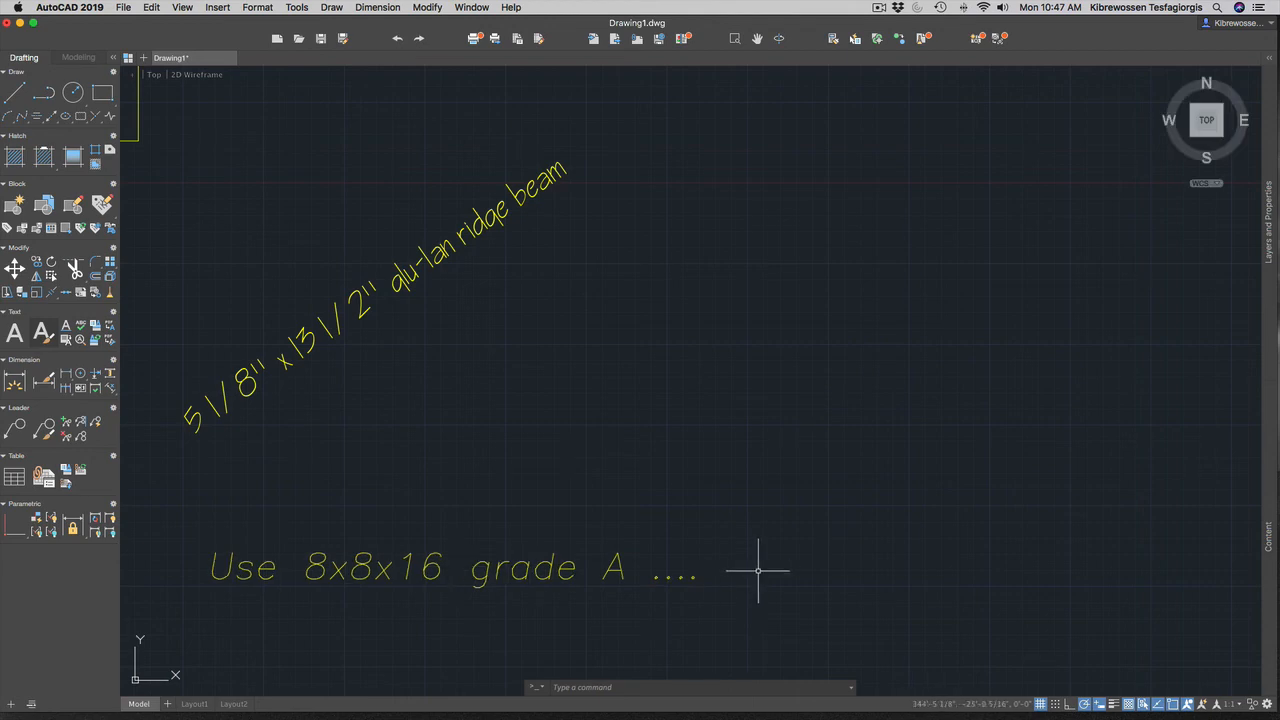
Switch to Word and read exercise 10's requirements for the ROMANS and TITLES text styles.
{"action": "scroll", "coordinate": [517, 540], "scroll_direction": "down", "scroll_amount": 7}
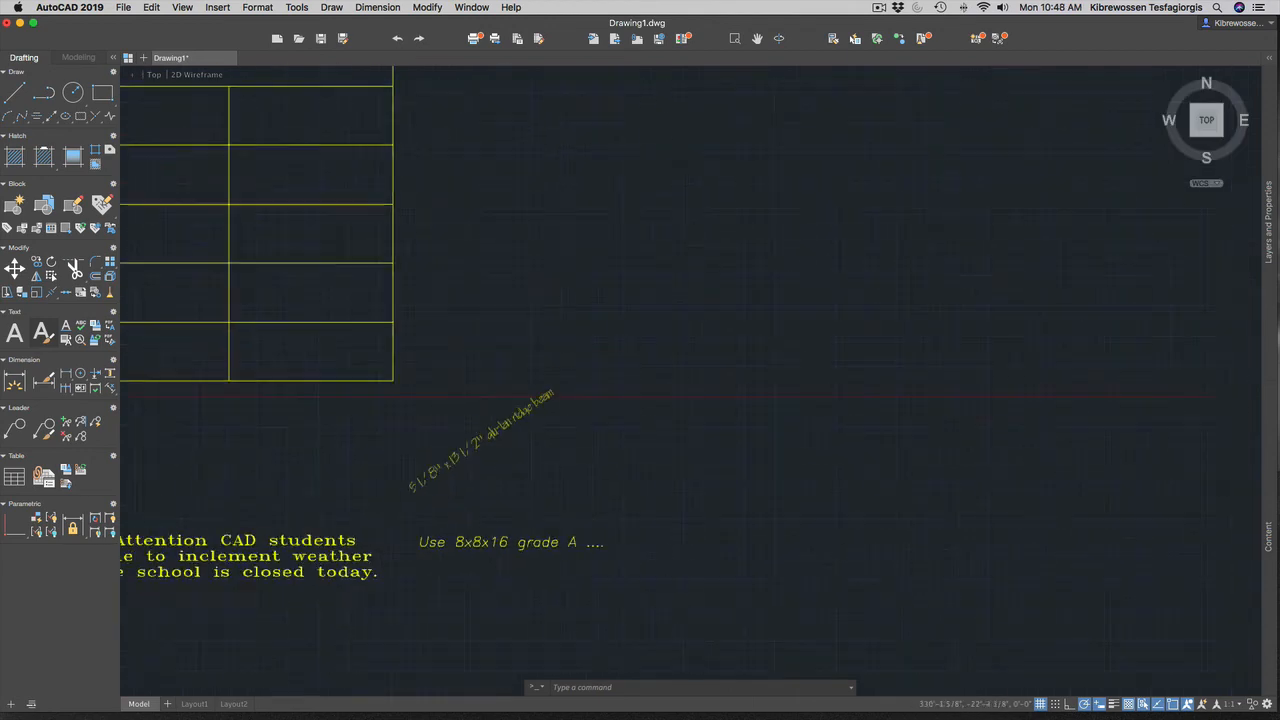
{"action": "scroll", "coordinate": [466, 548], "scroll_direction": "down", "scroll_amount": 4}
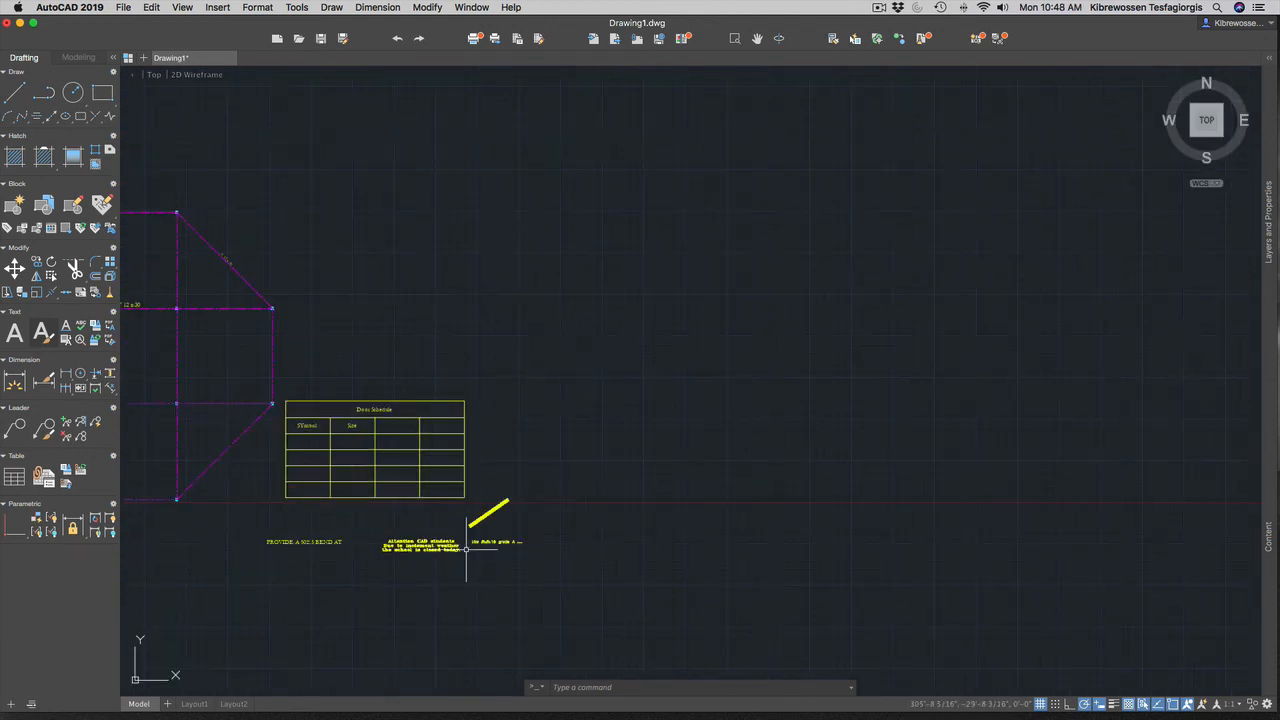
{"action": "key", "text": "ctrl+Up"}
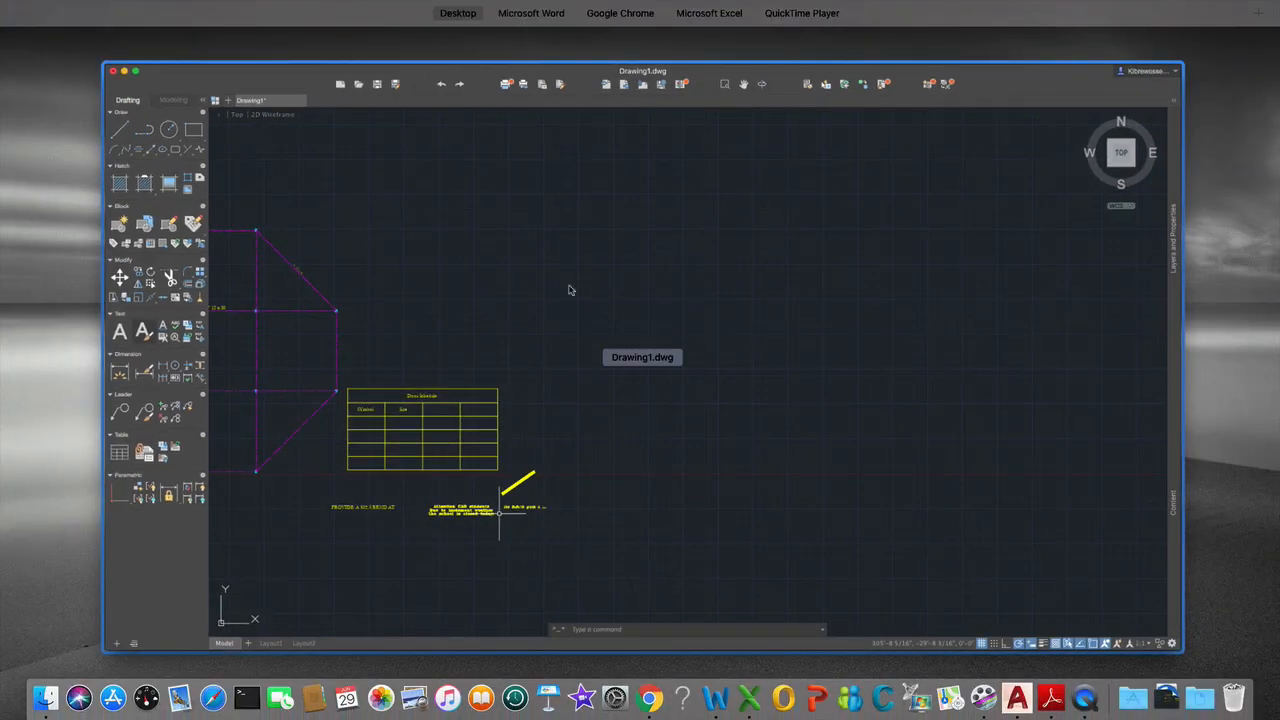
{"action": "left_click", "coordinate": [514, 46]}
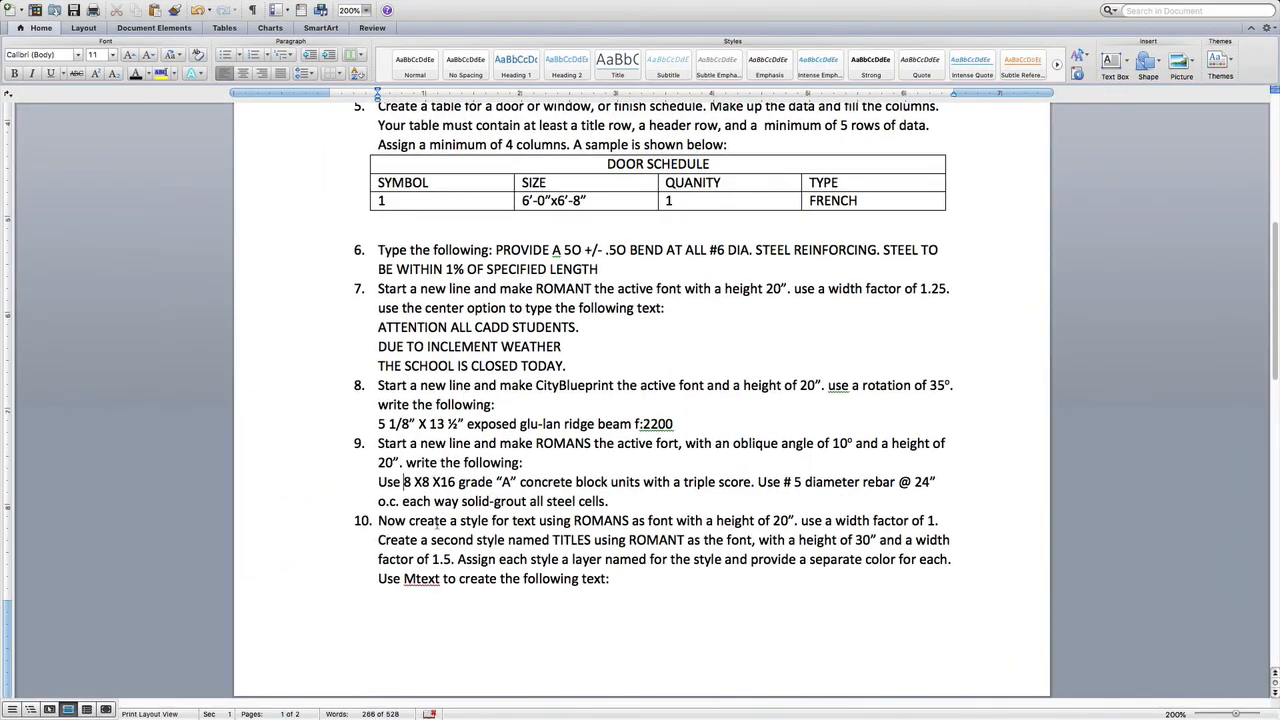
{"action": "left_click_drag", "start_coordinate": [379, 521], "coordinate": [614, 578]}
{"action": "scroll", "coordinate": [583, 559], "scroll_direction": "down", "scroll_amount": 3}
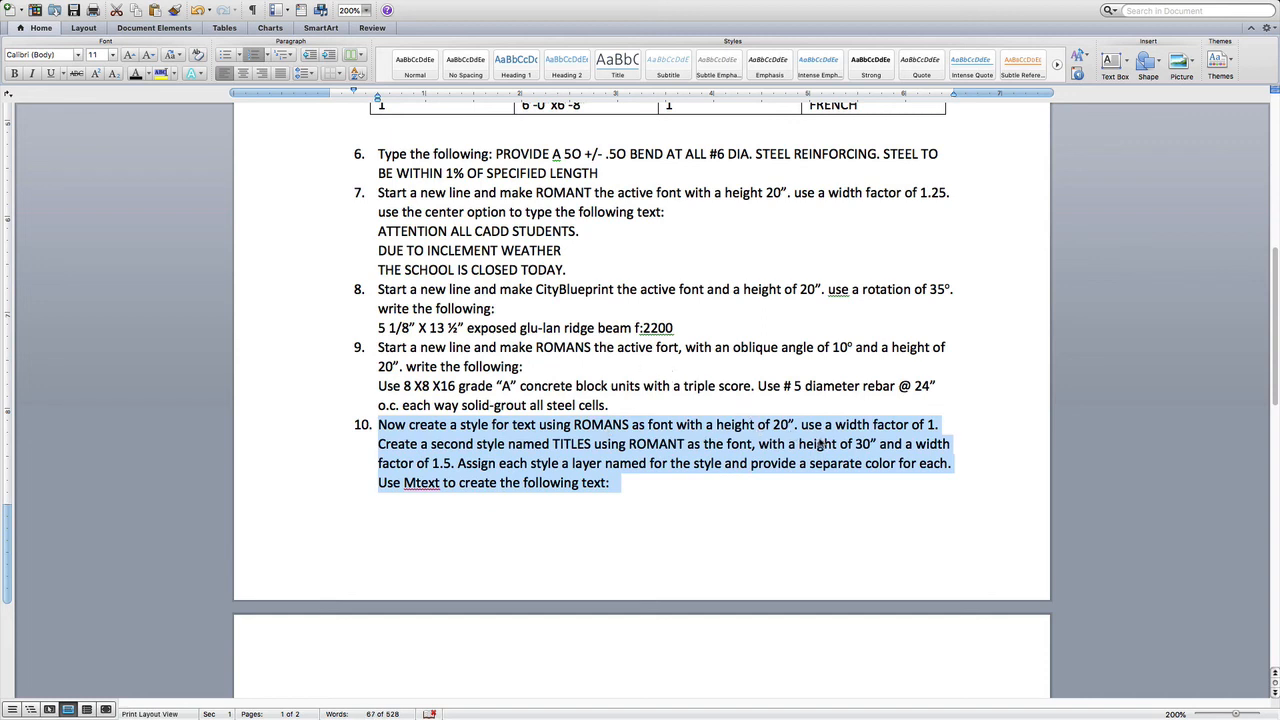
{"action": "left_click", "coordinate": [928, 424]}
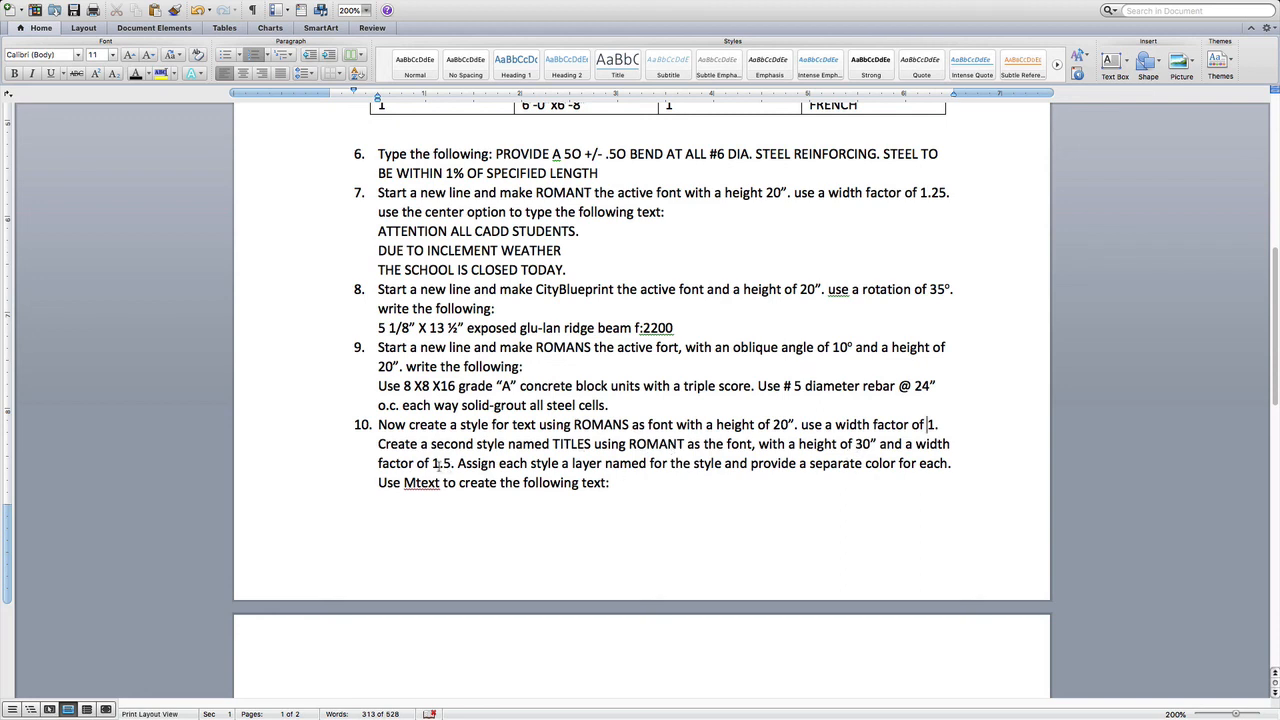
Switch to AutoCAD and assign the romant.shx font to the Titles text style.
{"action": "key", "text": "ctrl+Up"}
{"action": "left_click", "coordinate": [723, 434]}
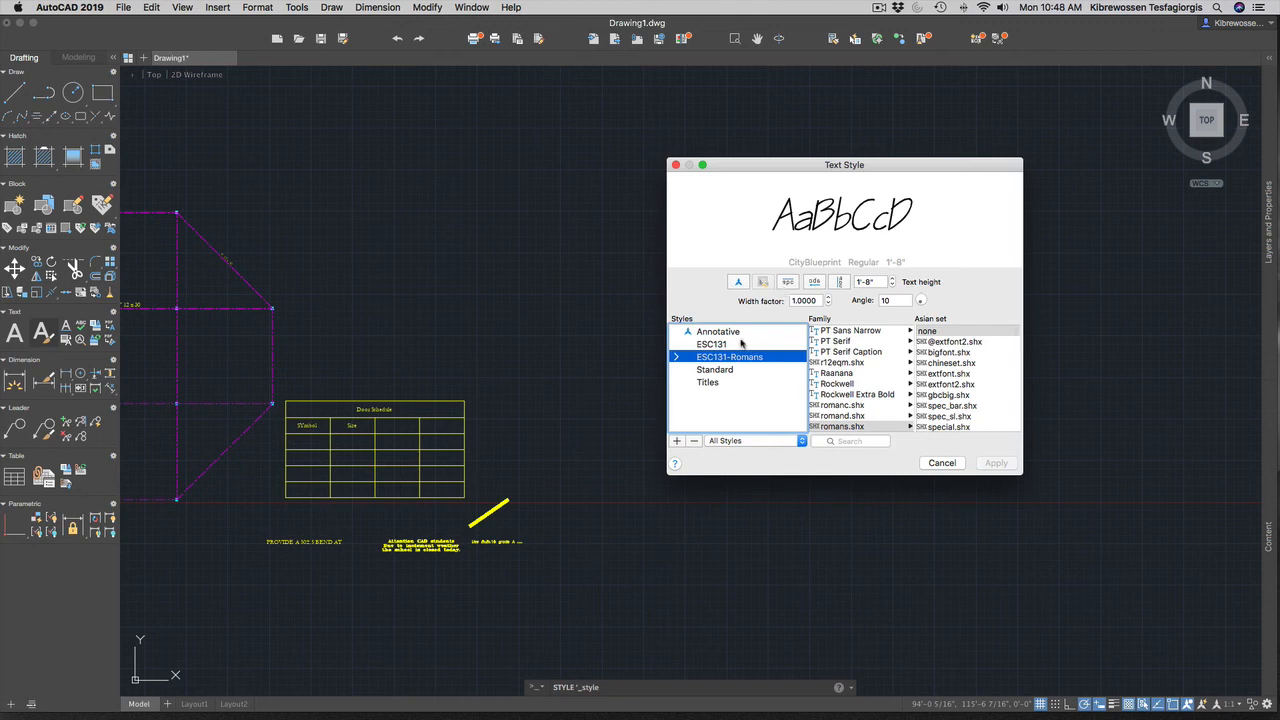
{"action": "left_click", "coordinate": [711, 386]}
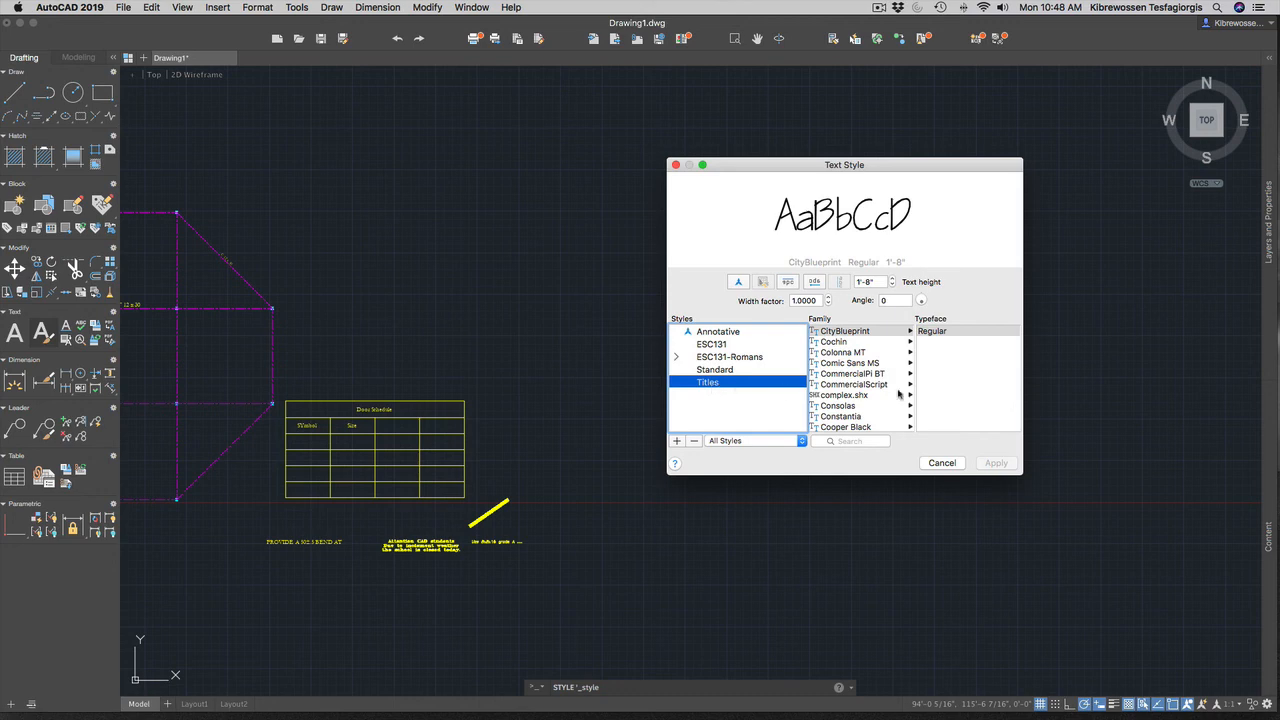
{"action": "scroll", "coordinate": [862, 395], "scroll_direction": "down", "scroll_amount": 5}
{"action": "scroll", "coordinate": [862, 395], "scroll_direction": "down", "scroll_amount": 10}
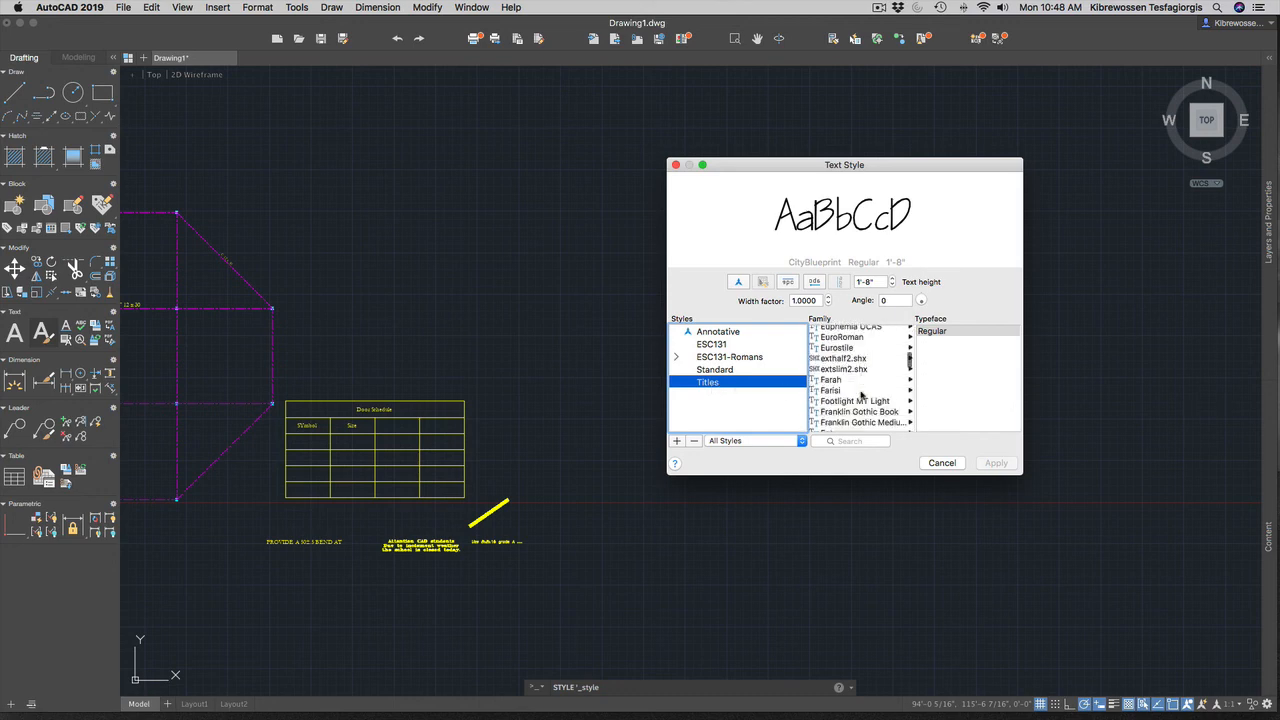
{"action": "scroll", "coordinate": [862, 395], "scroll_direction": "down", "scroll_amount": 8}
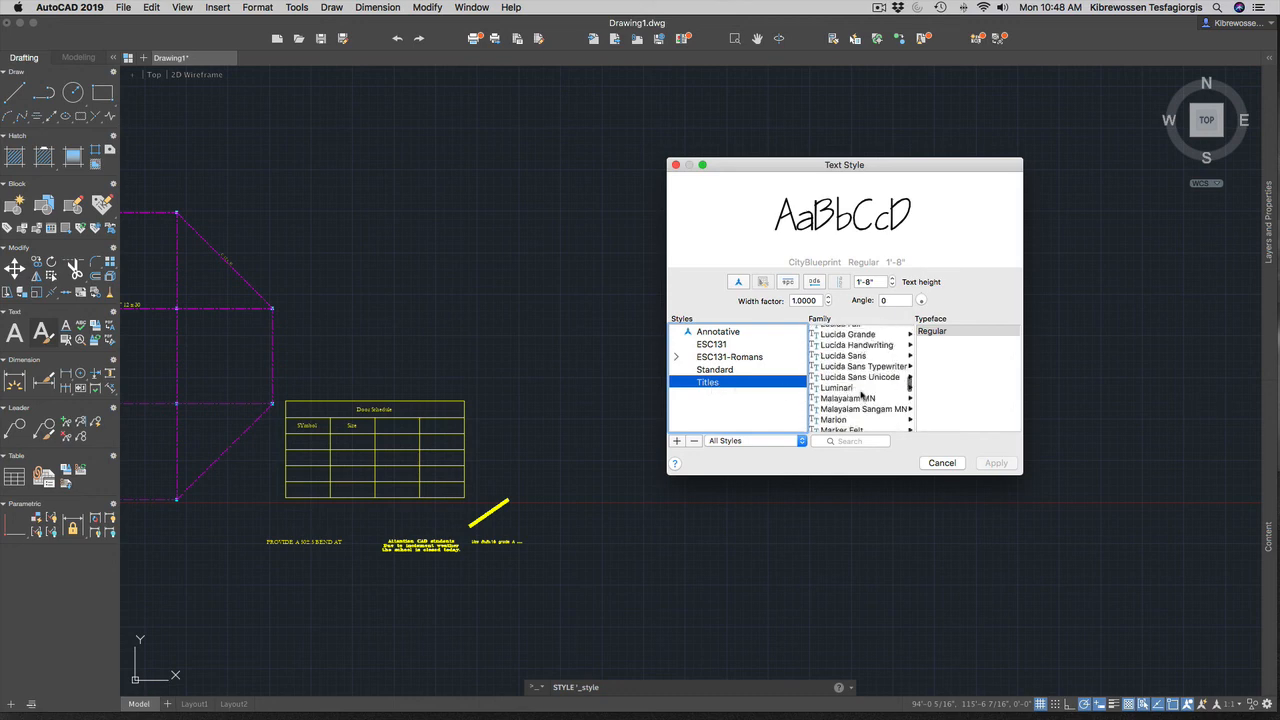
{"action": "scroll", "coordinate": [862, 395], "scroll_direction": "down", "scroll_amount": 15}
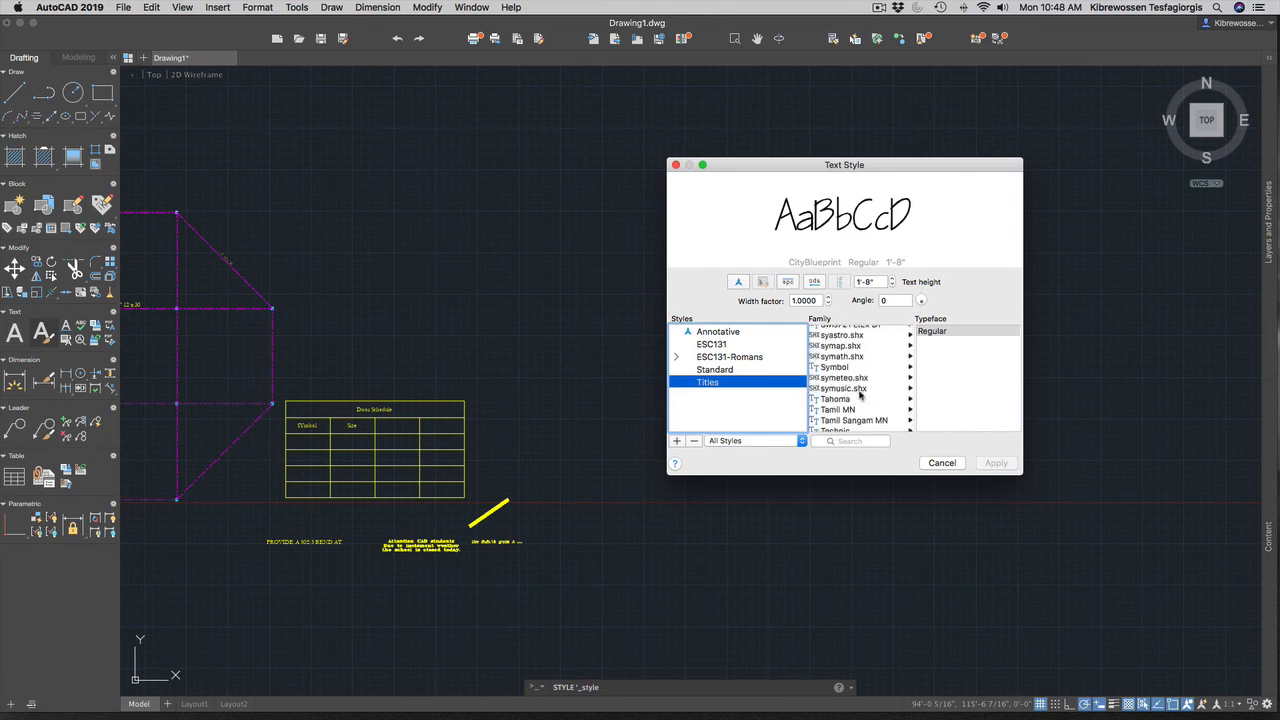
{"action": "scroll", "coordinate": [861, 395], "scroll_direction": "up", "scroll_amount": 10}
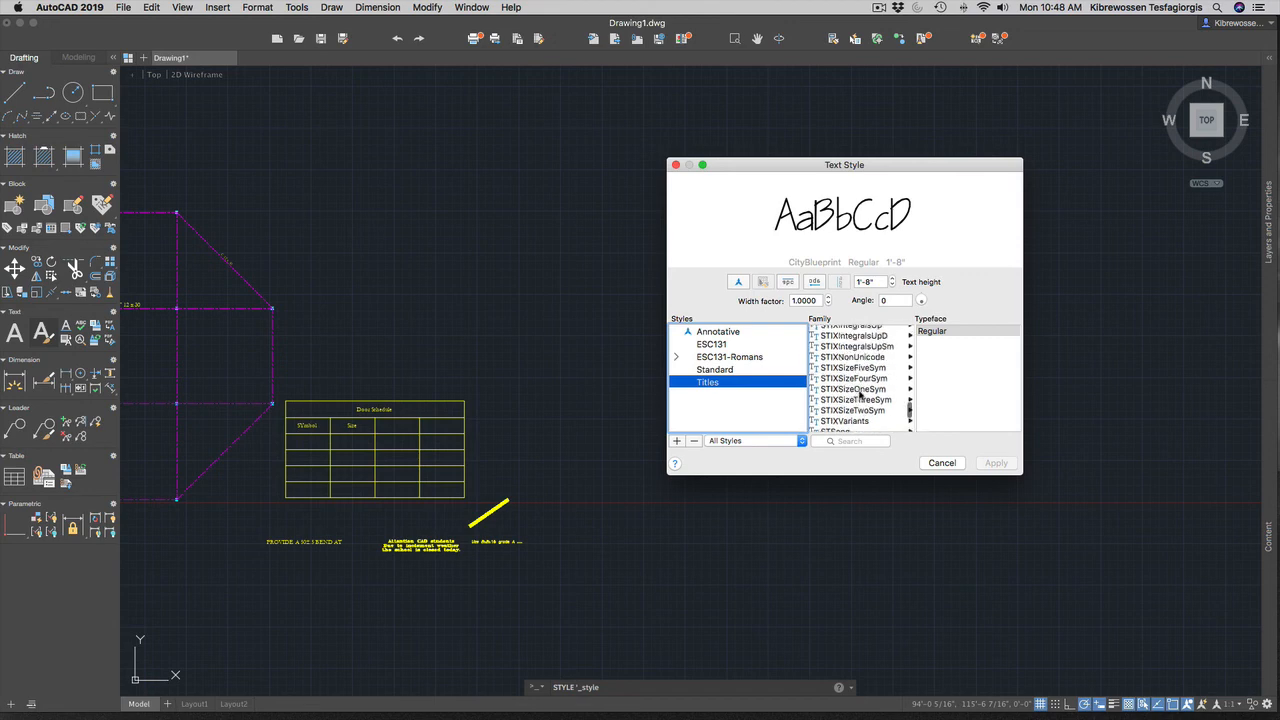
{"action": "scroll", "coordinate": [861, 395], "scroll_direction": "up", "scroll_amount": 5}
{"action": "scroll", "coordinate": [861, 396], "scroll_direction": "up", "scroll_amount": 6}
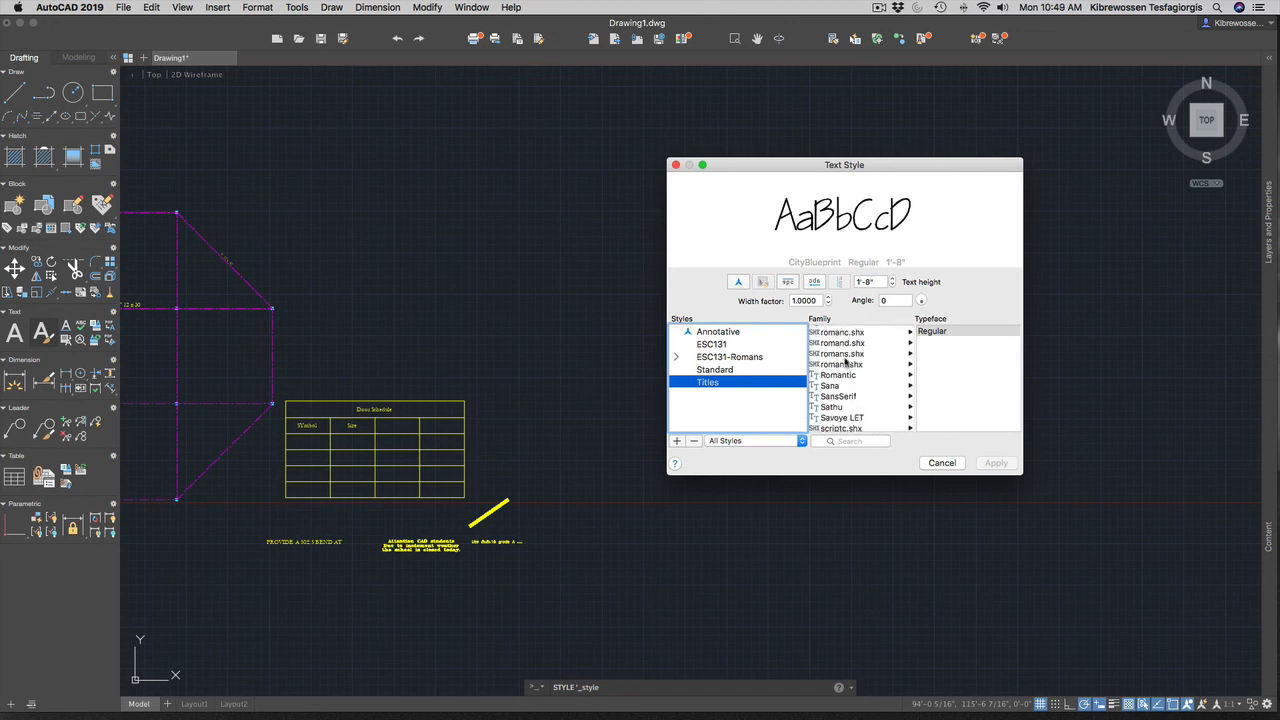
{"action": "left_click", "coordinate": [846, 364]}
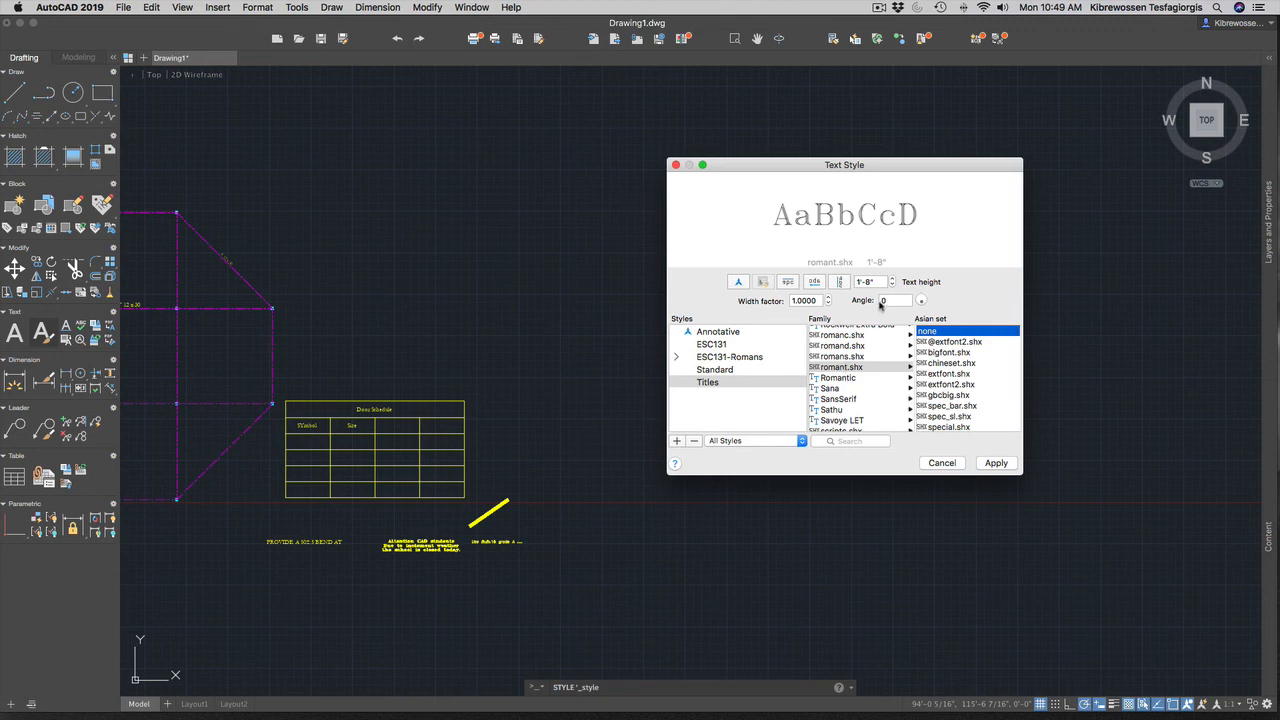
Set the Titles style's width factor to 1.5 and text height to 30", apply the changes and close the text style settings.
{"action": "left_click", "coordinate": [804, 300]}
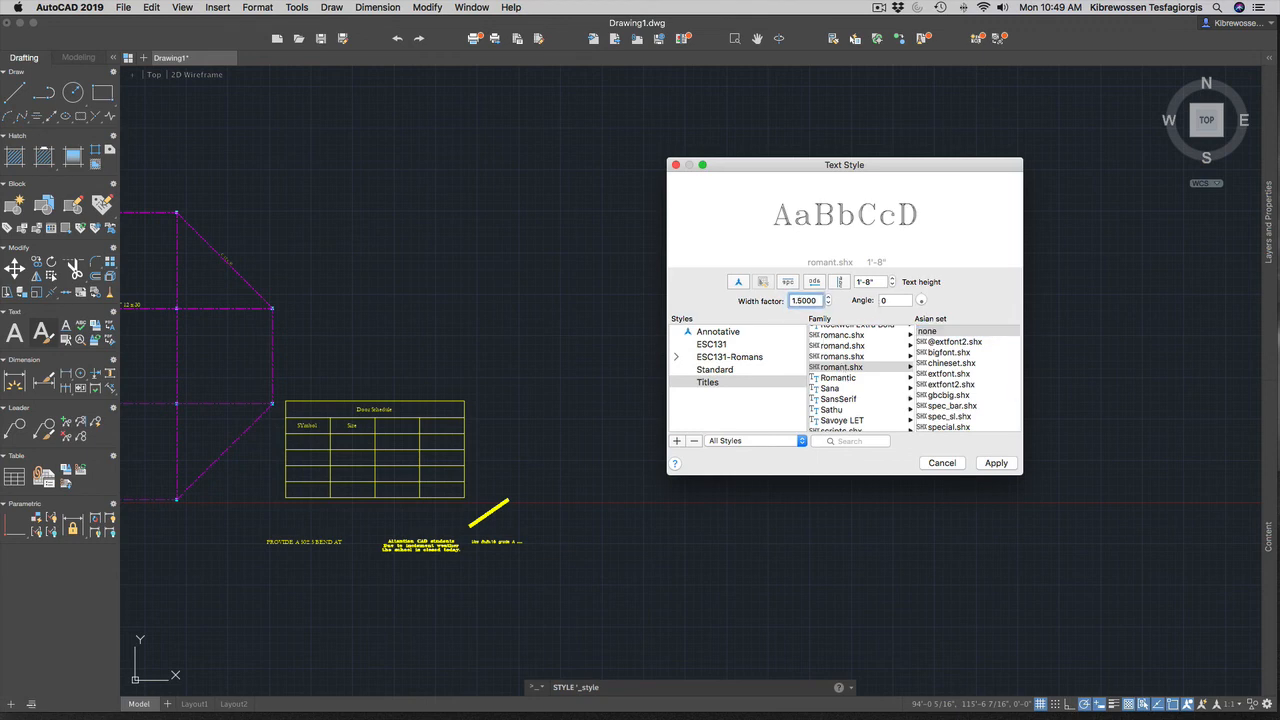
{"action": "double_click", "coordinate": [868, 282]}
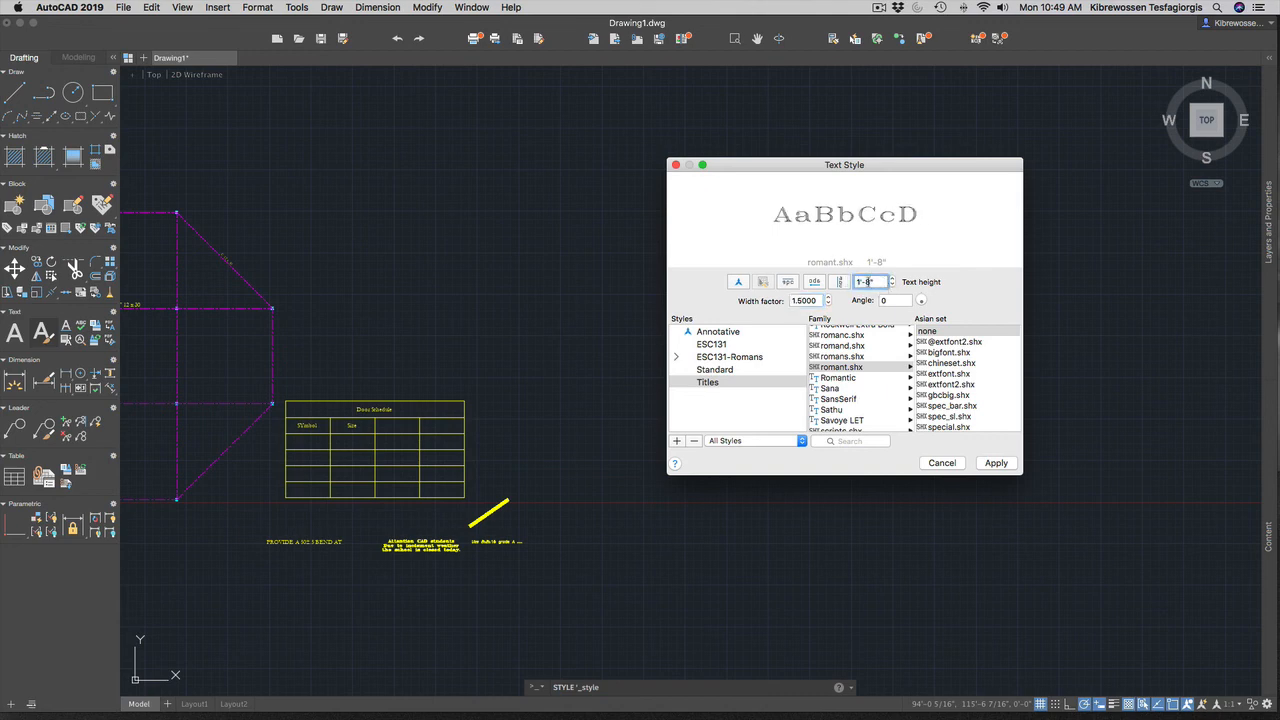
{"action": "type", "text": "30\""}
{"action": "left_click", "coordinate": [997, 465]}
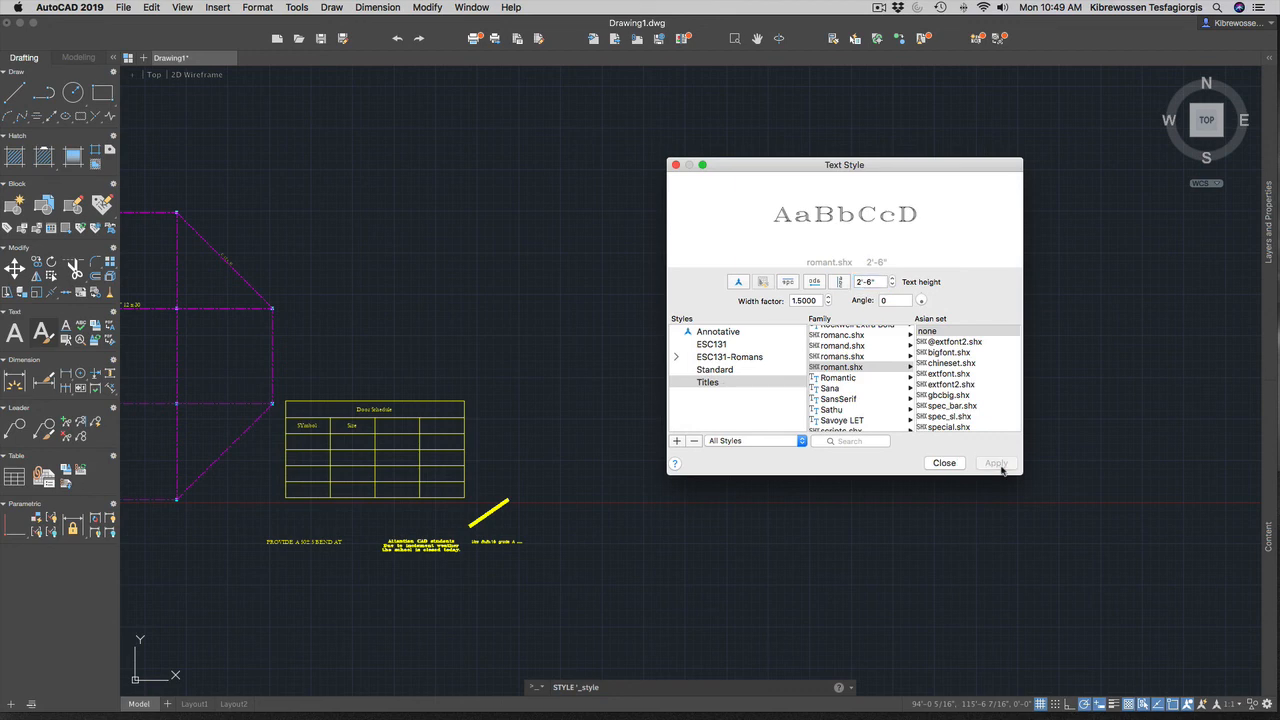
{"action": "left_click", "coordinate": [710, 383]}
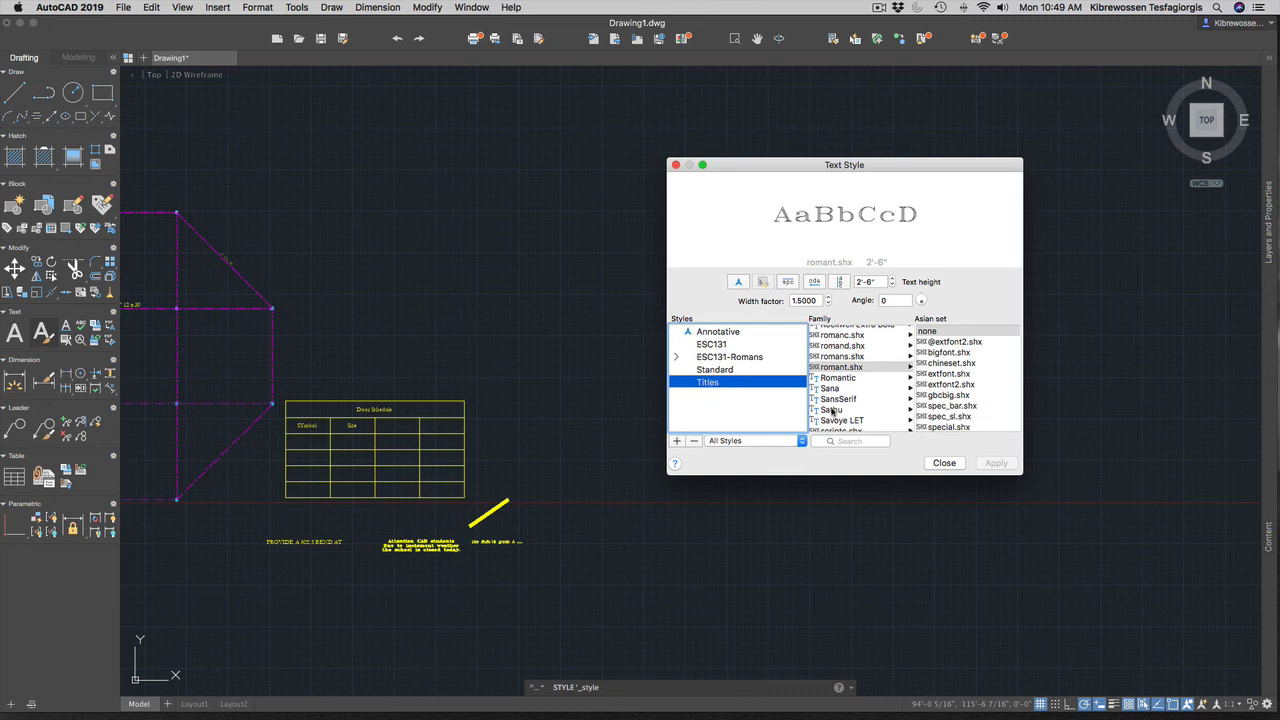
{"action": "left_click", "coordinate": [944, 463]}
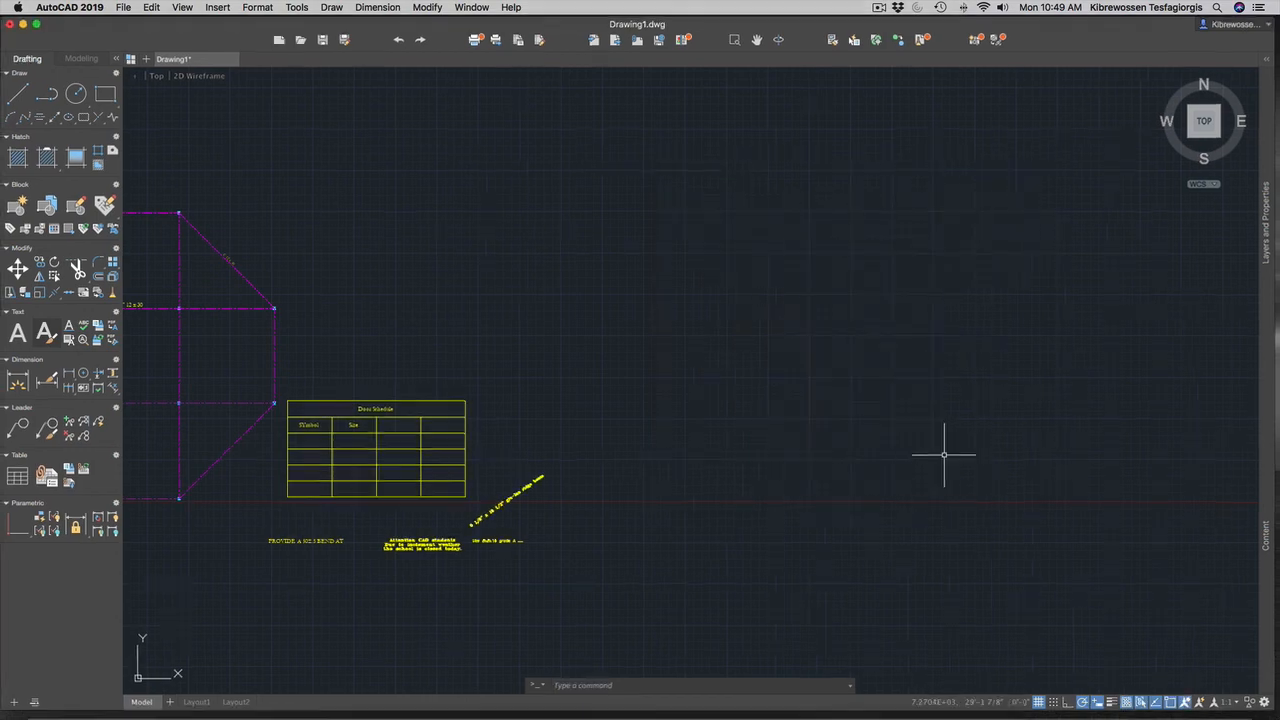
Switch to Word and read exercise 10's Mtext instruction and the INSULATION NOTES heading on the following page.
{"action": "key", "text": "ctrl+Up"}
{"action": "left_click", "coordinate": [525, 22]}
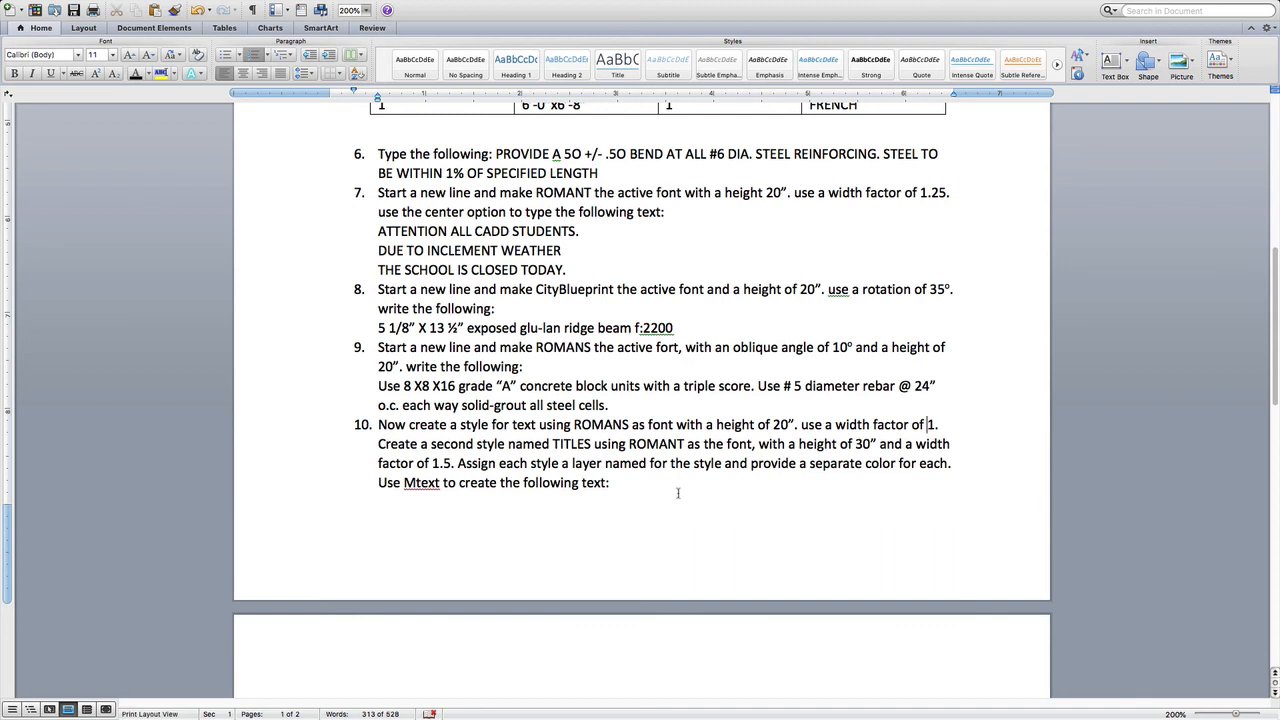
{"action": "scroll", "coordinate": [678, 492], "scroll_direction": "down", "scroll_amount": 4}
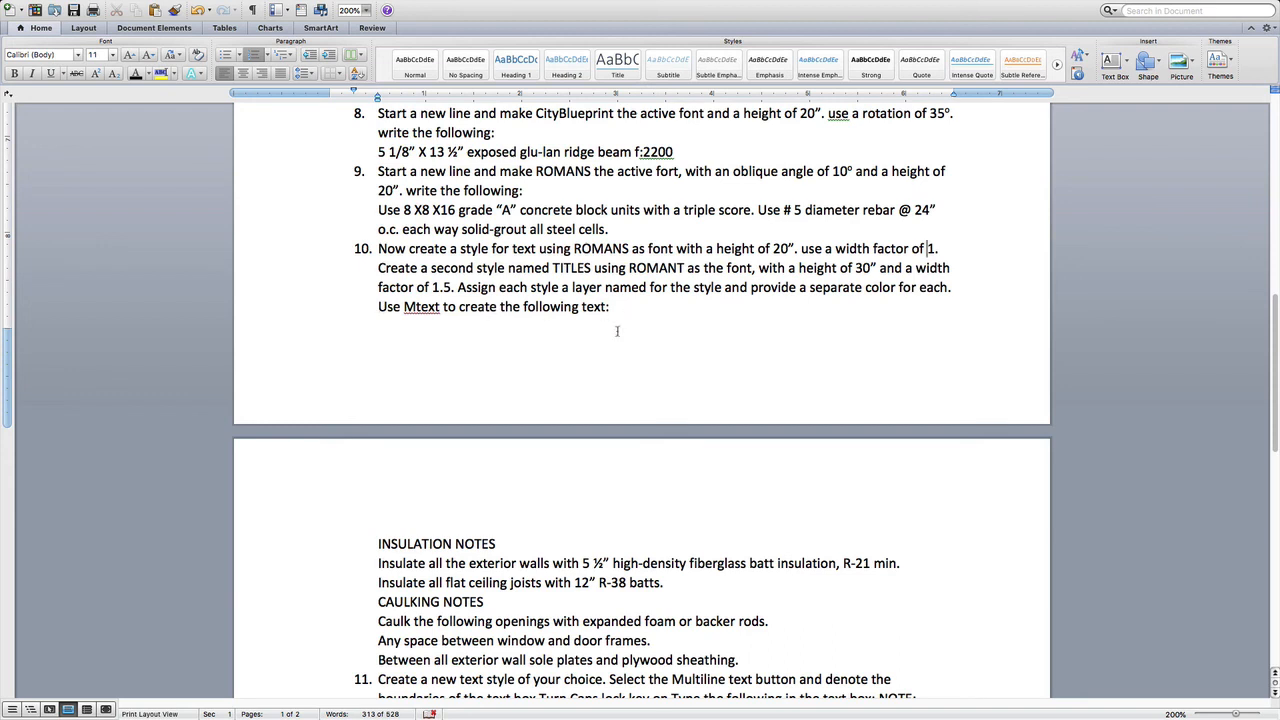
{"action": "left_click_drag", "start_coordinate": [376, 543], "coordinate": [500, 546]}
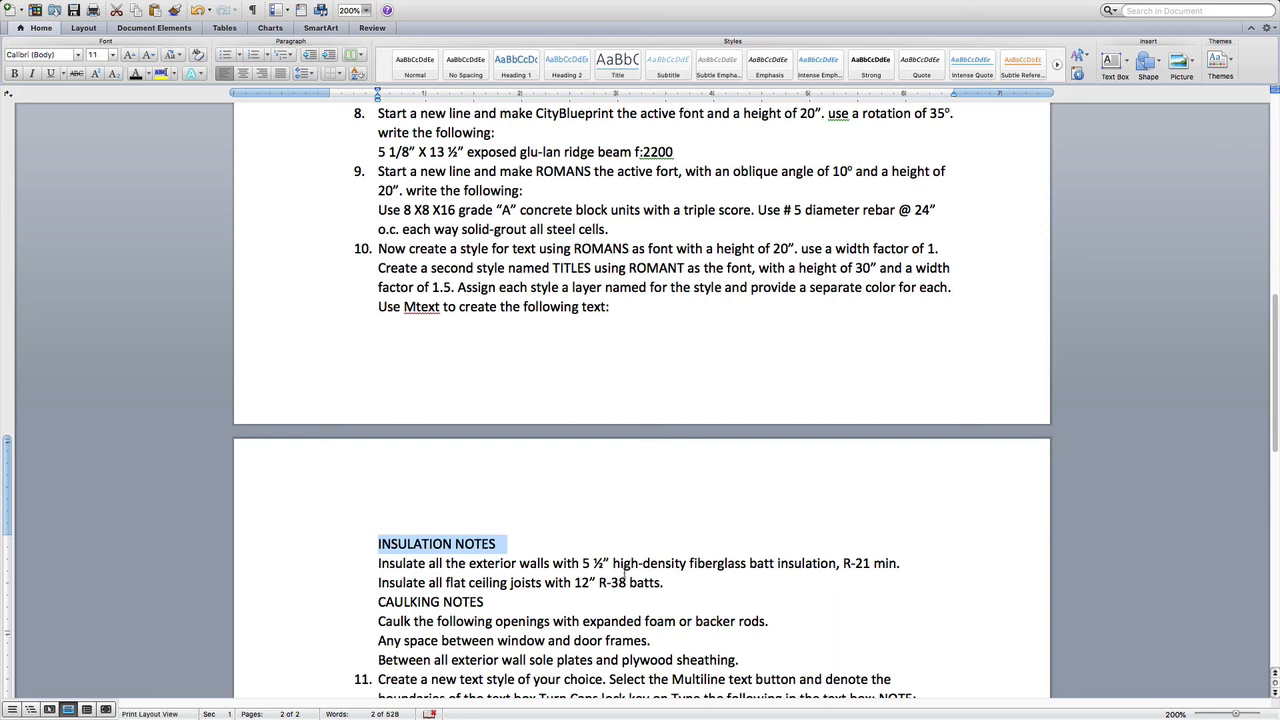
{"action": "double_click", "coordinate": [421, 306]}
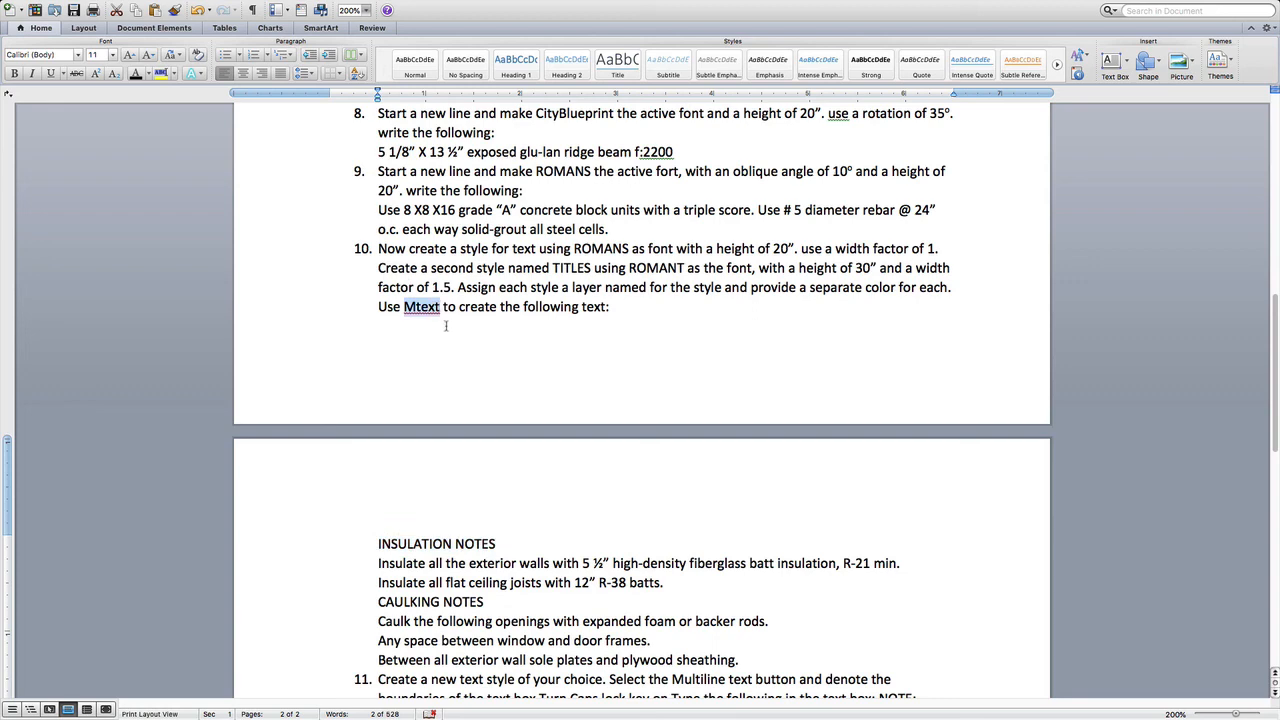
Switch to AutoCAD and start a wide multiline text box in the empty area to the right of the ridge beam note.
{"action": "key", "text": "ctrl+Up"}
{"action": "left_click", "coordinate": [797, 449]}
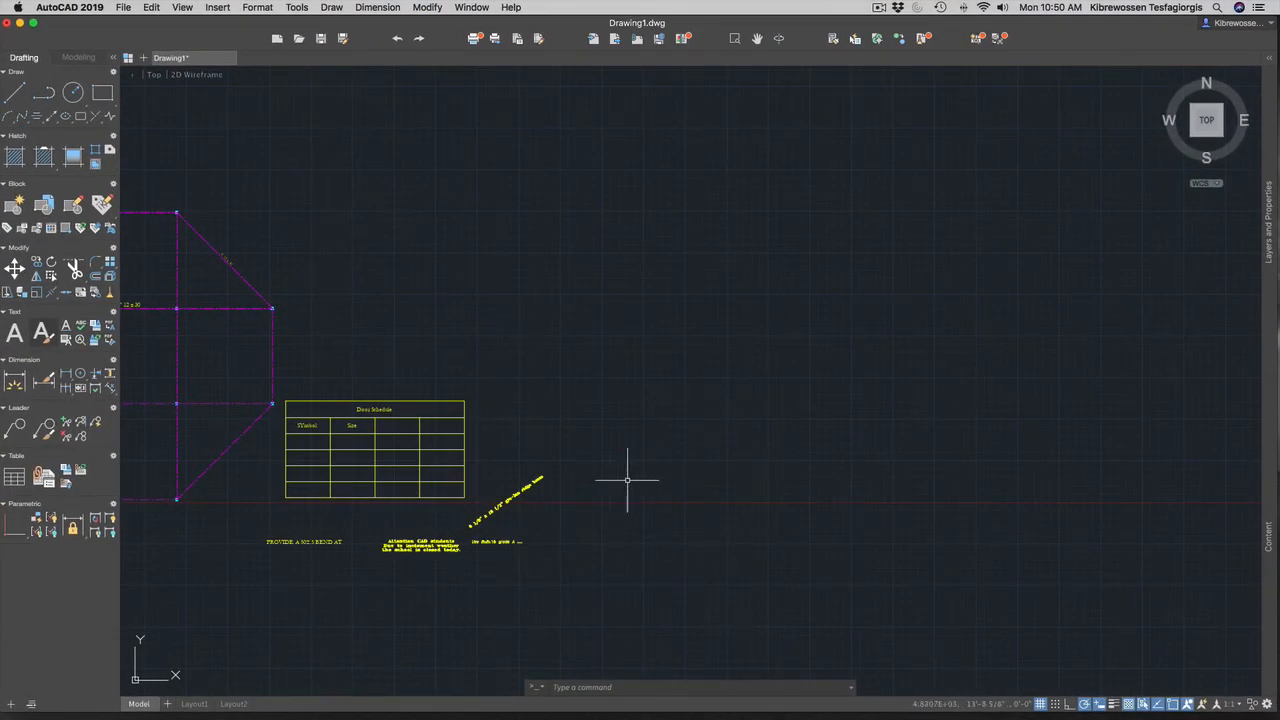
{"action": "type", "text": "mt"}
{"action": "key", "text": "Return"}
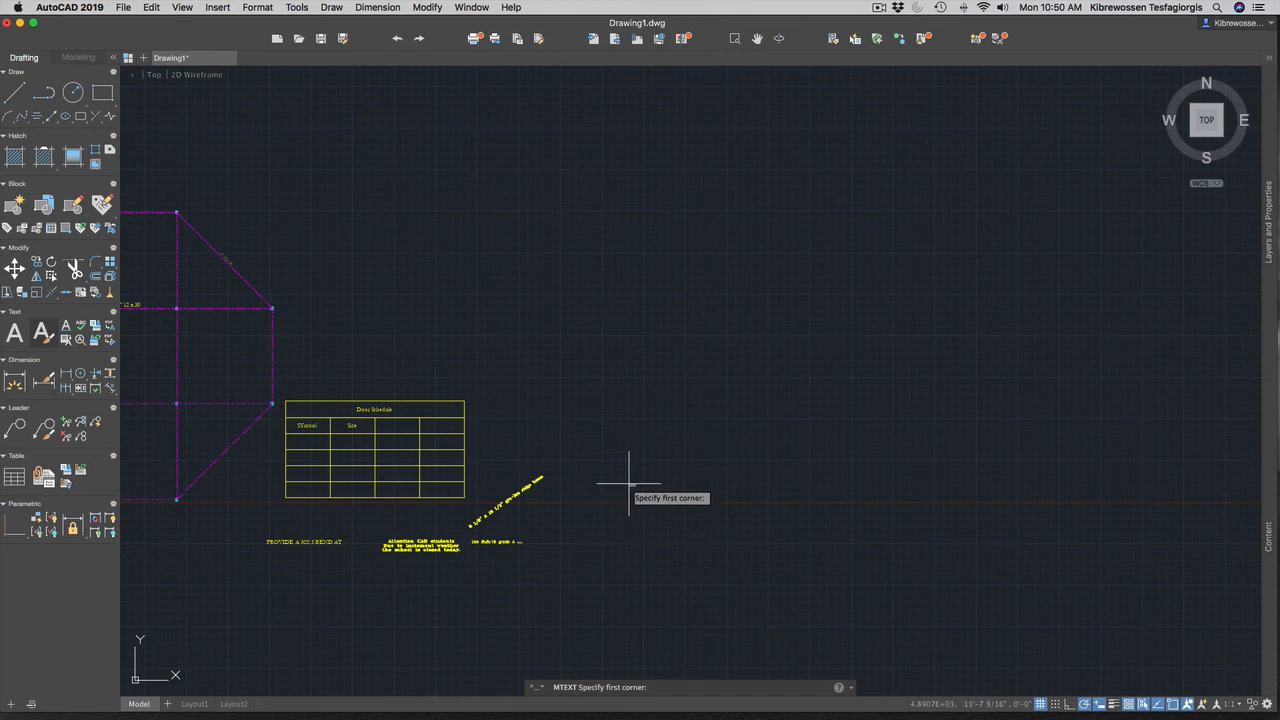
{"action": "left_click", "coordinate": [629, 484]}
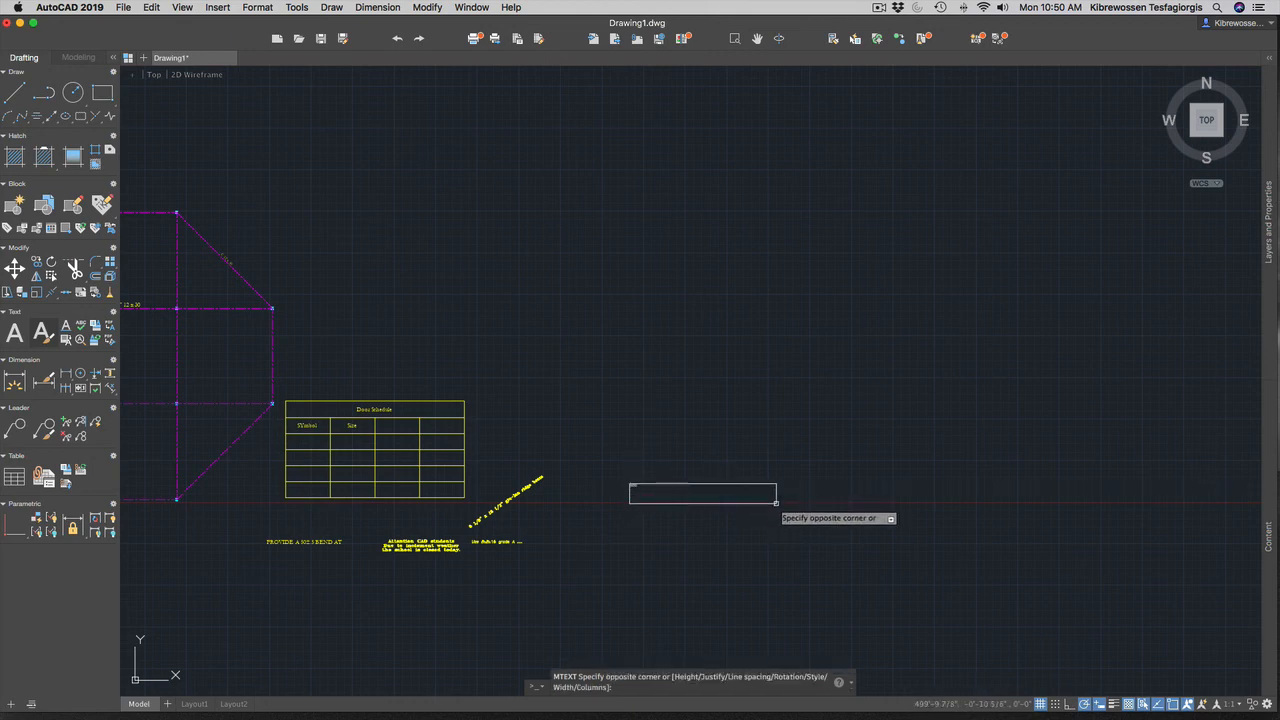
{"action": "left_click", "coordinate": [776, 503]}
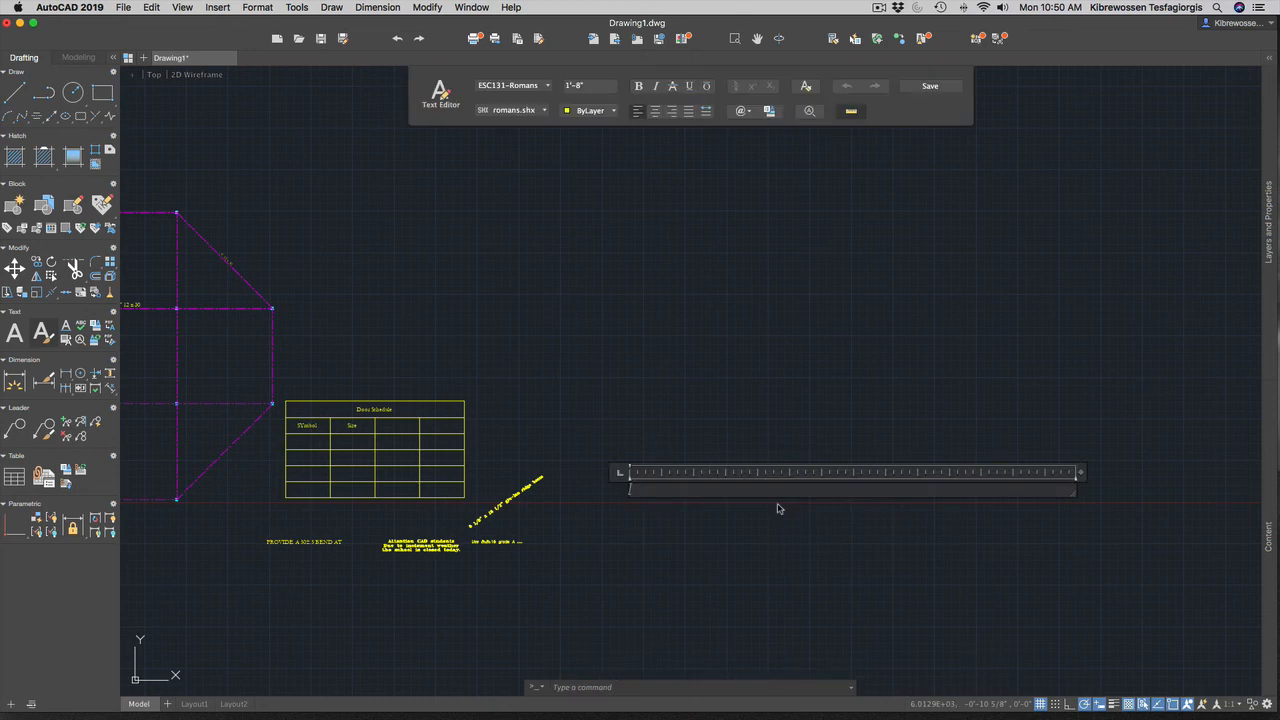
Use the Titles text style for the new multiline text and keep its color as ByLayer.
{"action": "left_click", "coordinate": [537, 86]}
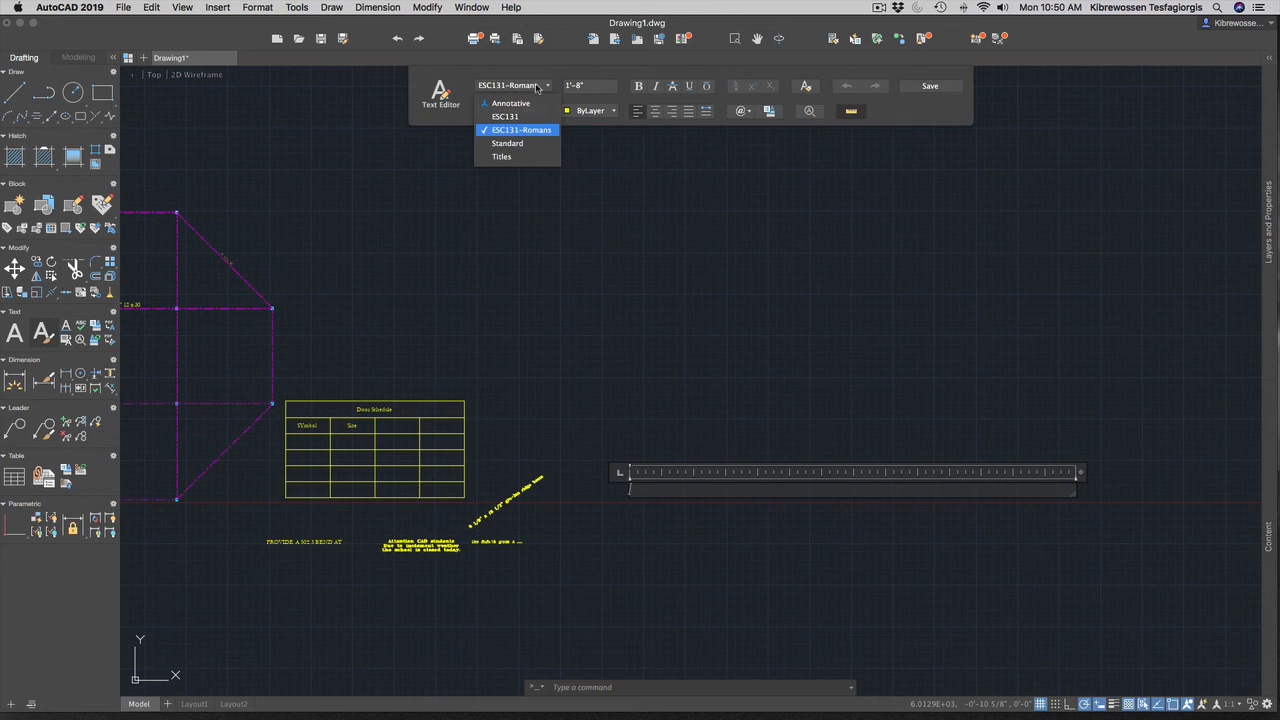
{"action": "left_click", "coordinate": [521, 157]}
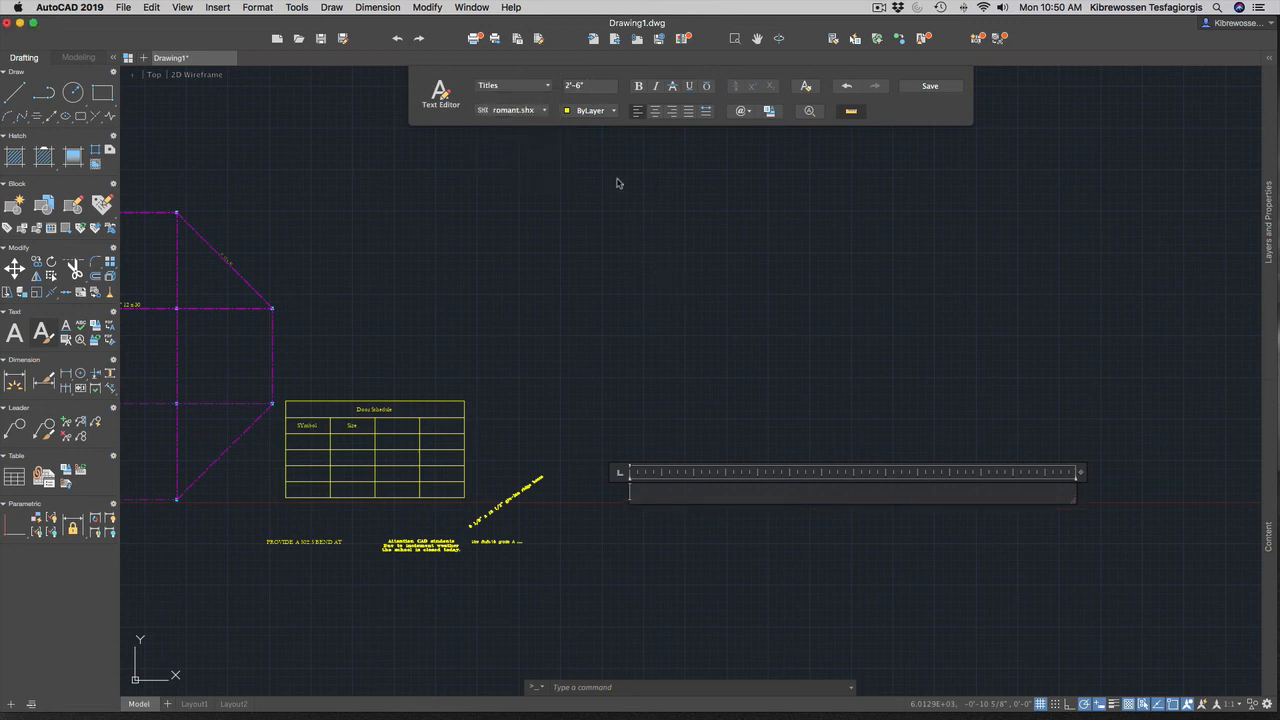
{"action": "left_click", "coordinate": [595, 113]}
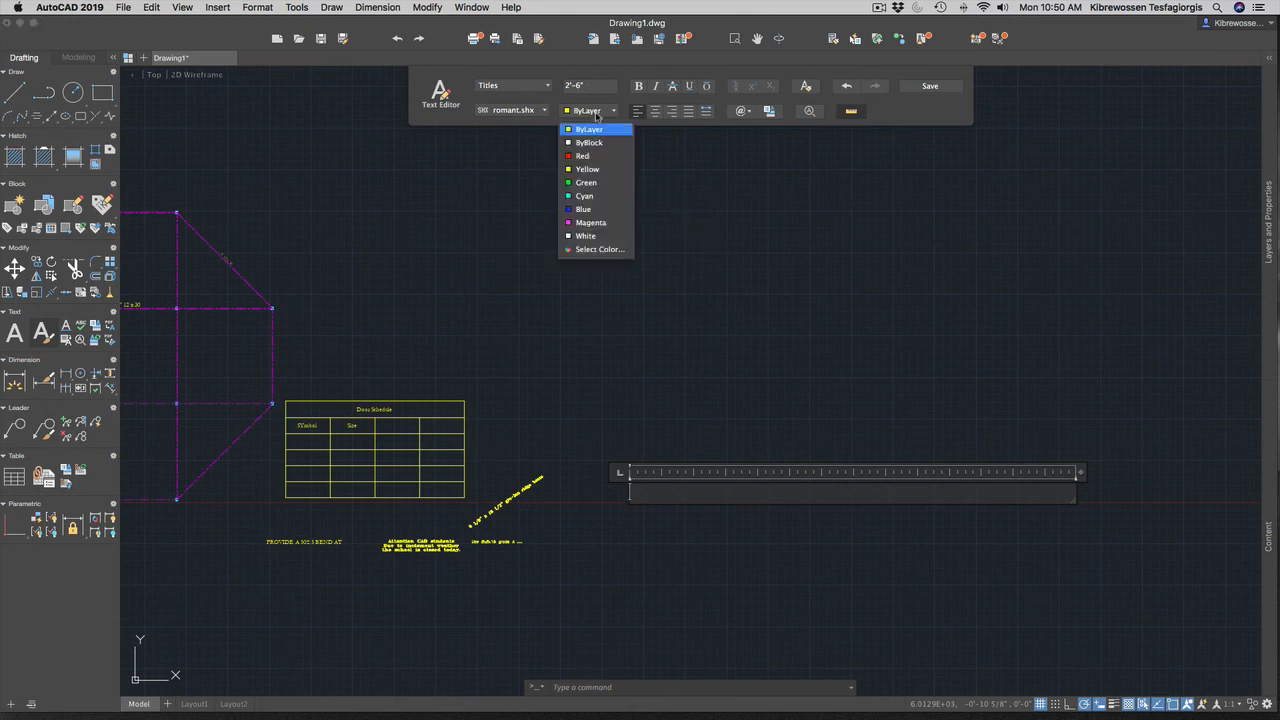
{"action": "left_click", "coordinate": [596, 116]}
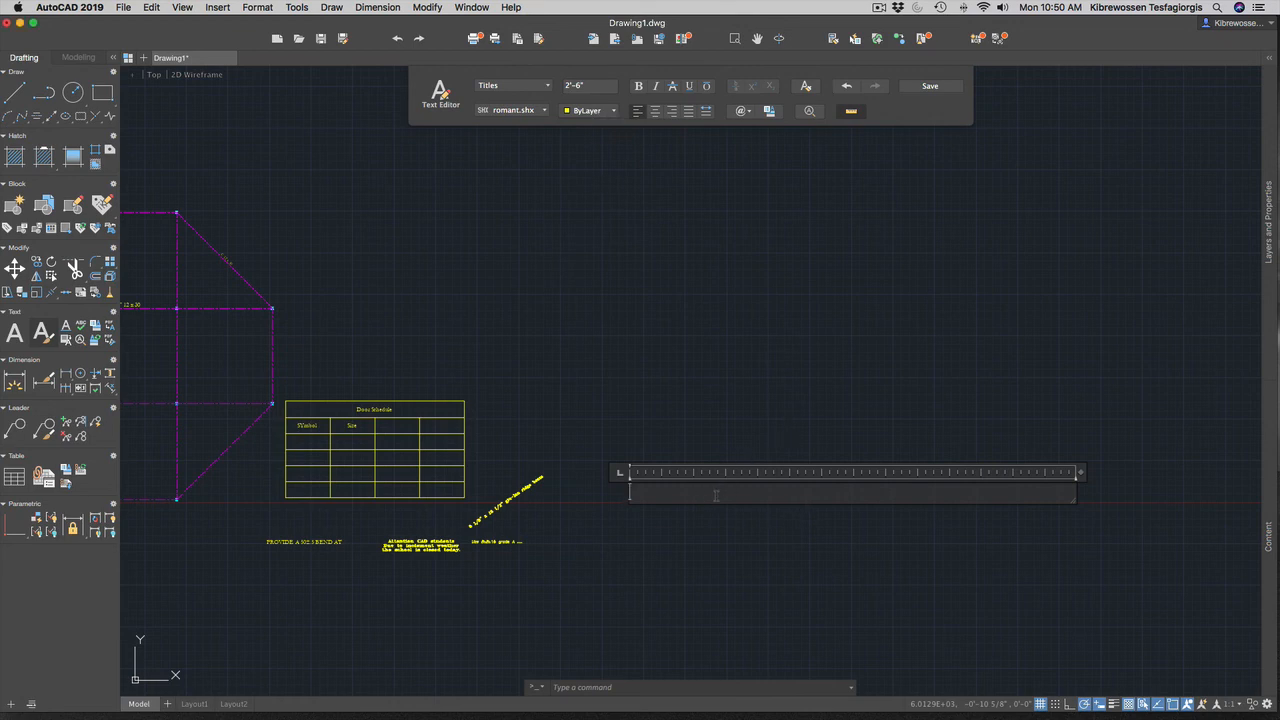
Write the heading "INSULATION NOTES" in capitals in the multiline text box and finish the text.
{"action": "type", "text": "insulation"}
{"action": "key", "text": "BackSpace"}
{"action": "key", "text": "BackSpace"}
{"action": "key", "text": "BackSpace"}
{"action": "key", "text": "BackSpace"}
{"action": "key", "text": "BackSpace"}
{"action": "key", "text": "BackSpace"}
{"action": "key", "text": "BackSpace"}
{"action": "key", "text": "BackSpace"}
{"action": "key", "text": "BackSpace"}
{"action": "key", "text": "BackSpace"}
{"action": "type", "text": "INSULA"}
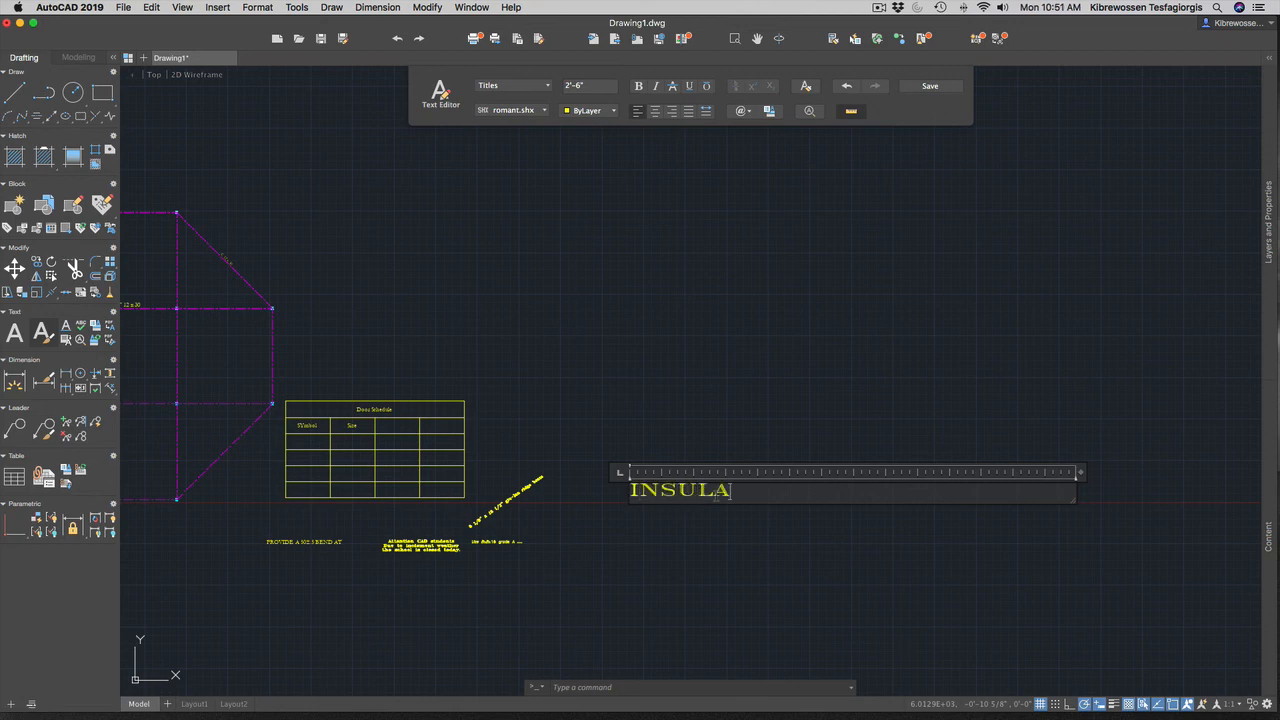
{"action": "type", "text": "TION NOTES"}
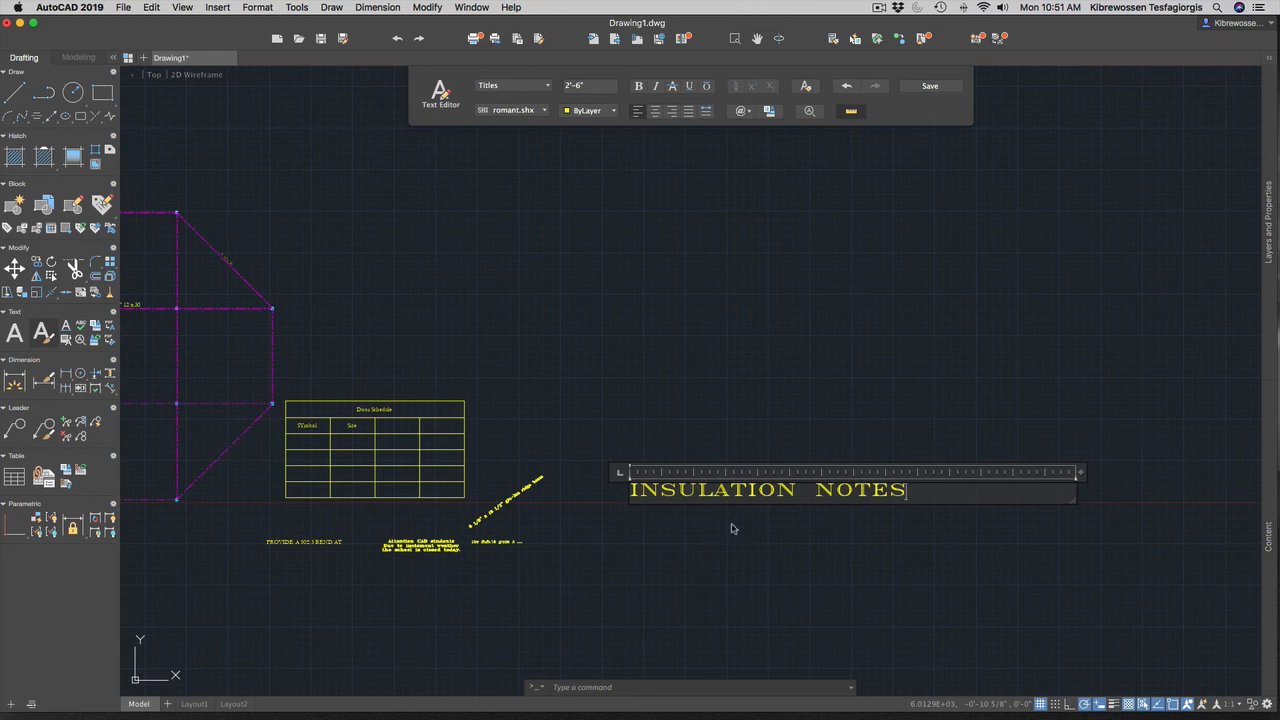
{"action": "left_click", "coordinate": [731, 528]}
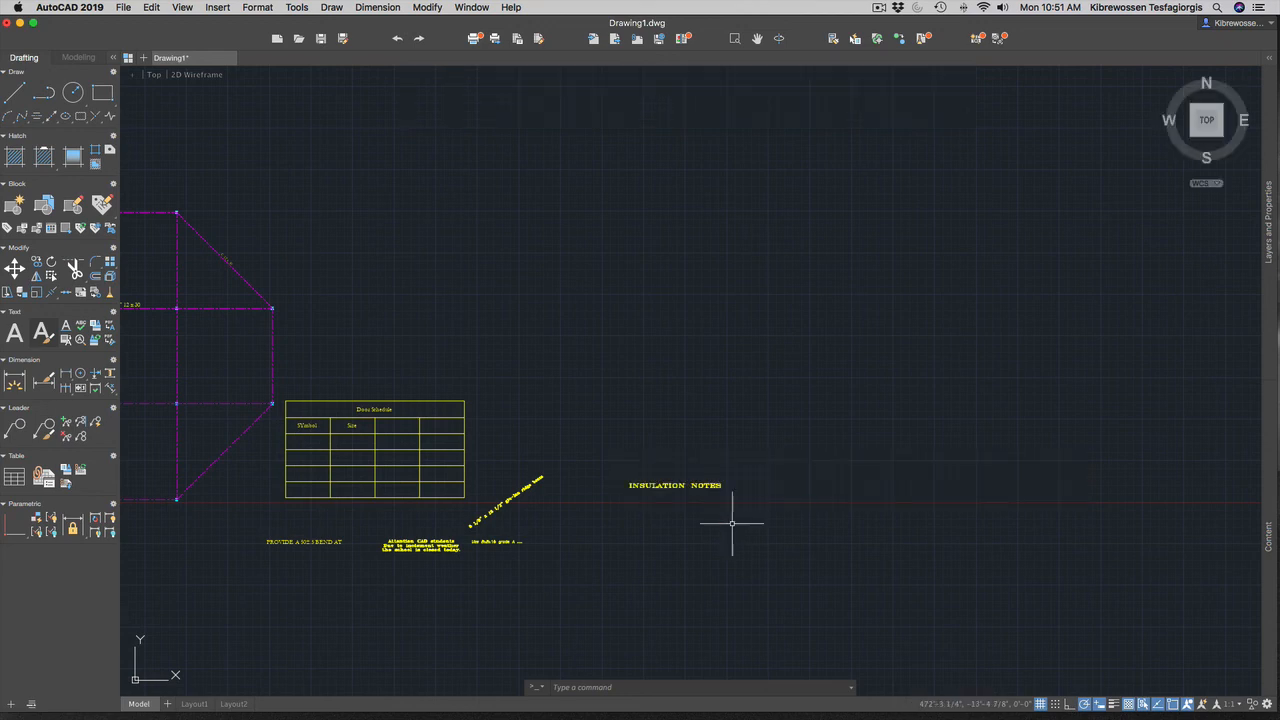
{"action": "scroll", "coordinate": [655, 482], "scroll_direction": "up", "scroll_amount": 5}
{"action": "scroll", "coordinate": [648, 484], "scroll_direction": "up", "scroll_amount": 4}
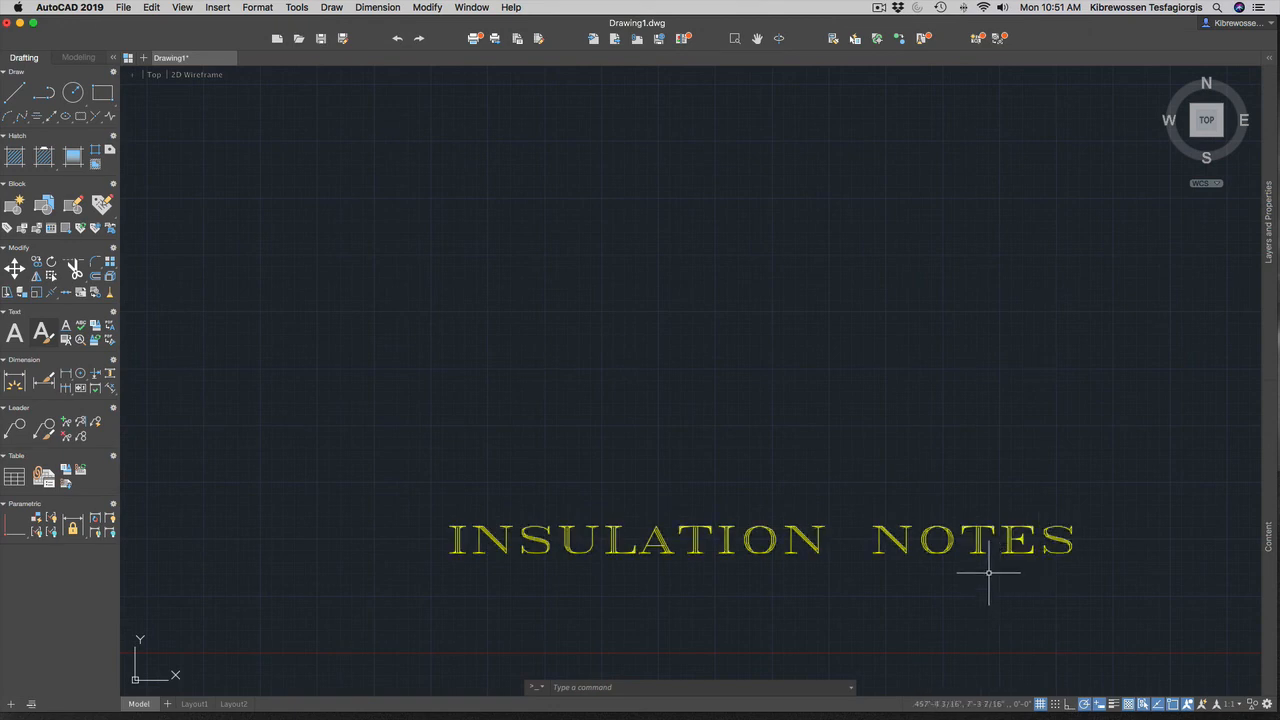
{"action": "scroll", "coordinate": [990, 575], "scroll_direction": "down", "scroll_amount": 4}
{"action": "scroll", "coordinate": [1020, 580], "scroll_direction": "up", "scroll_amount": 2}
{"action": "scroll", "coordinate": [984, 578], "scroll_direction": "up", "scroll_amount": 4}
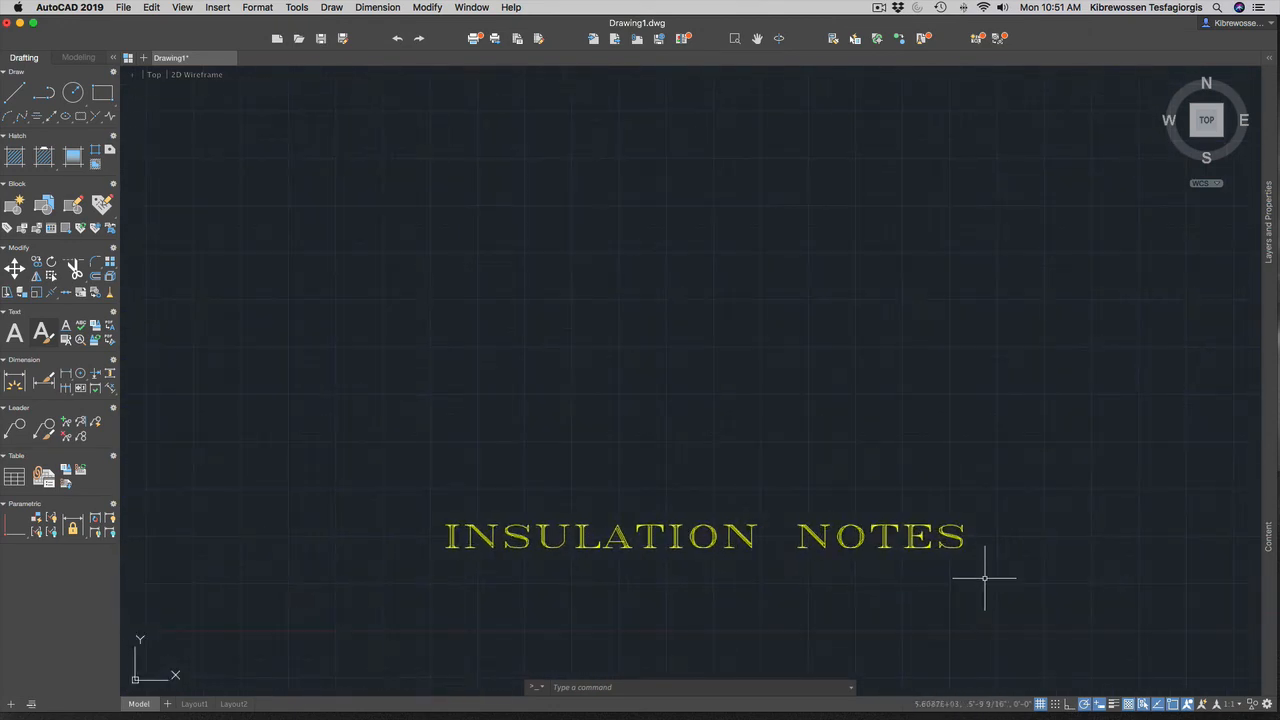
{"action": "scroll", "coordinate": [984, 578], "scroll_direction": "down", "scroll_amount": 4}
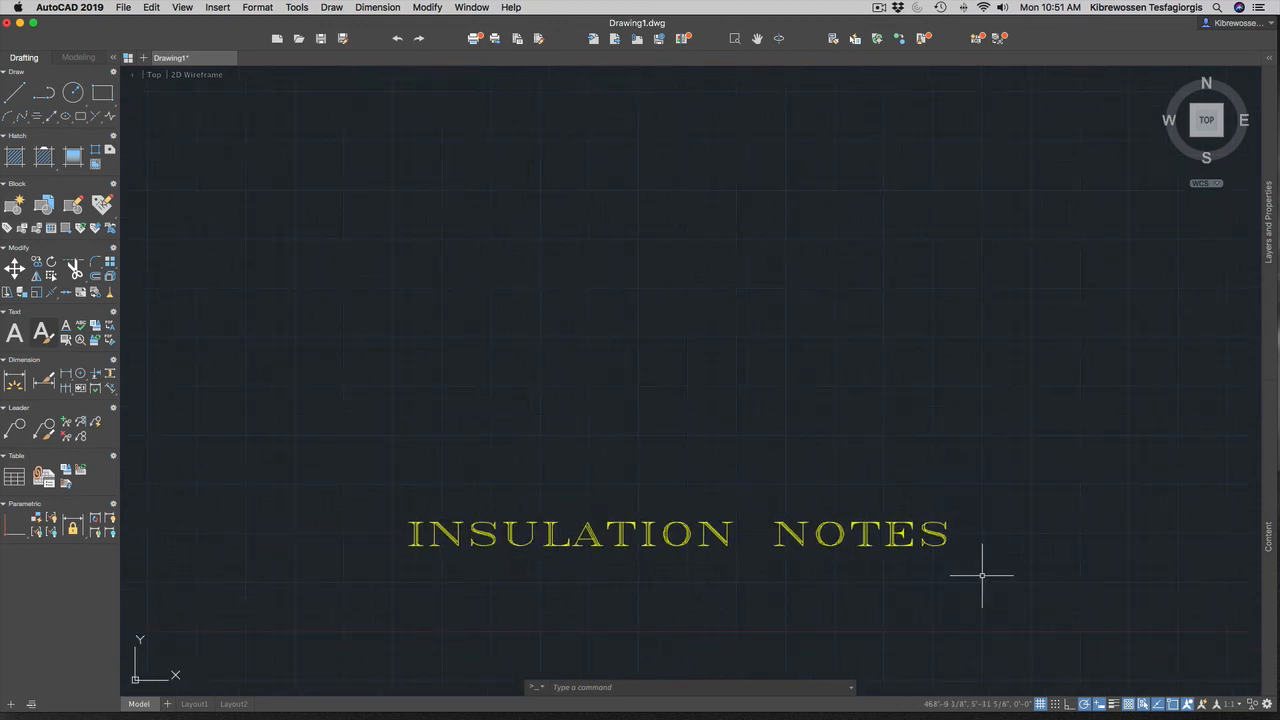
Switch to Word and read the insulation note lines together with exercise 10's ROMANS style requirement.
{"action": "key", "text": "ctrl+Up"}
{"action": "mouse_move", "coordinate": [490, 62]}
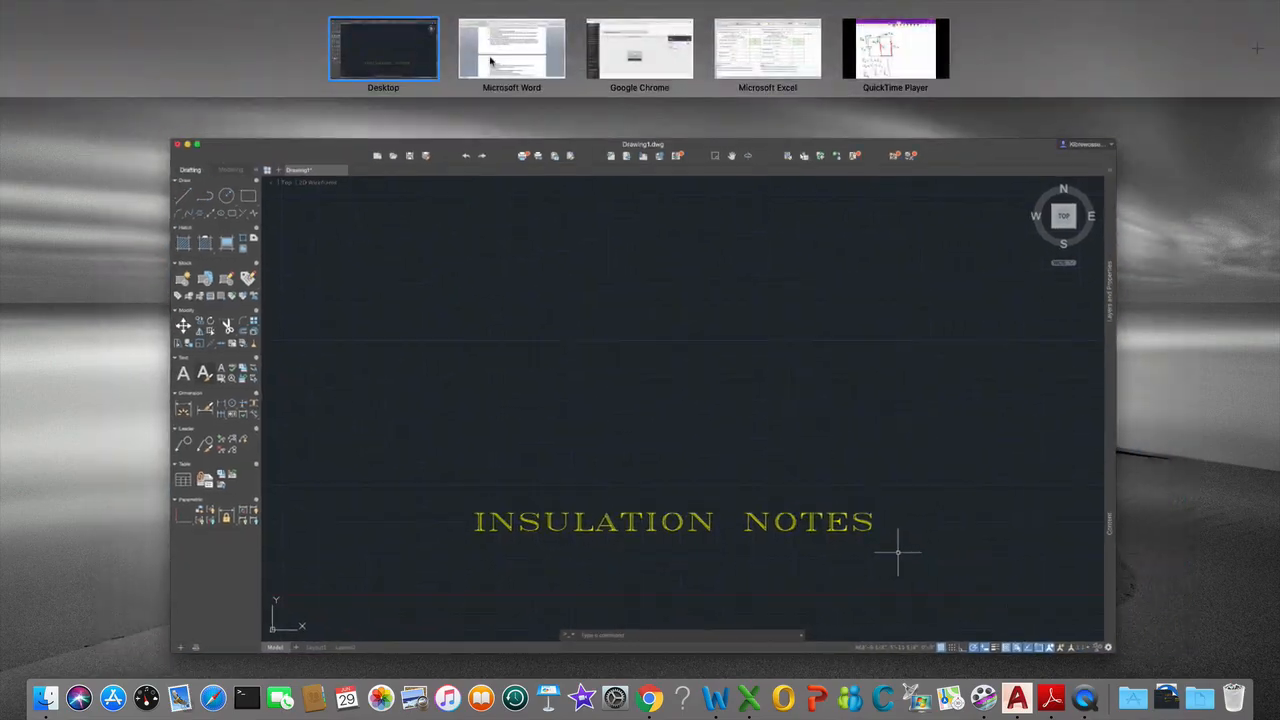
{"action": "left_click", "coordinate": [531, 72]}
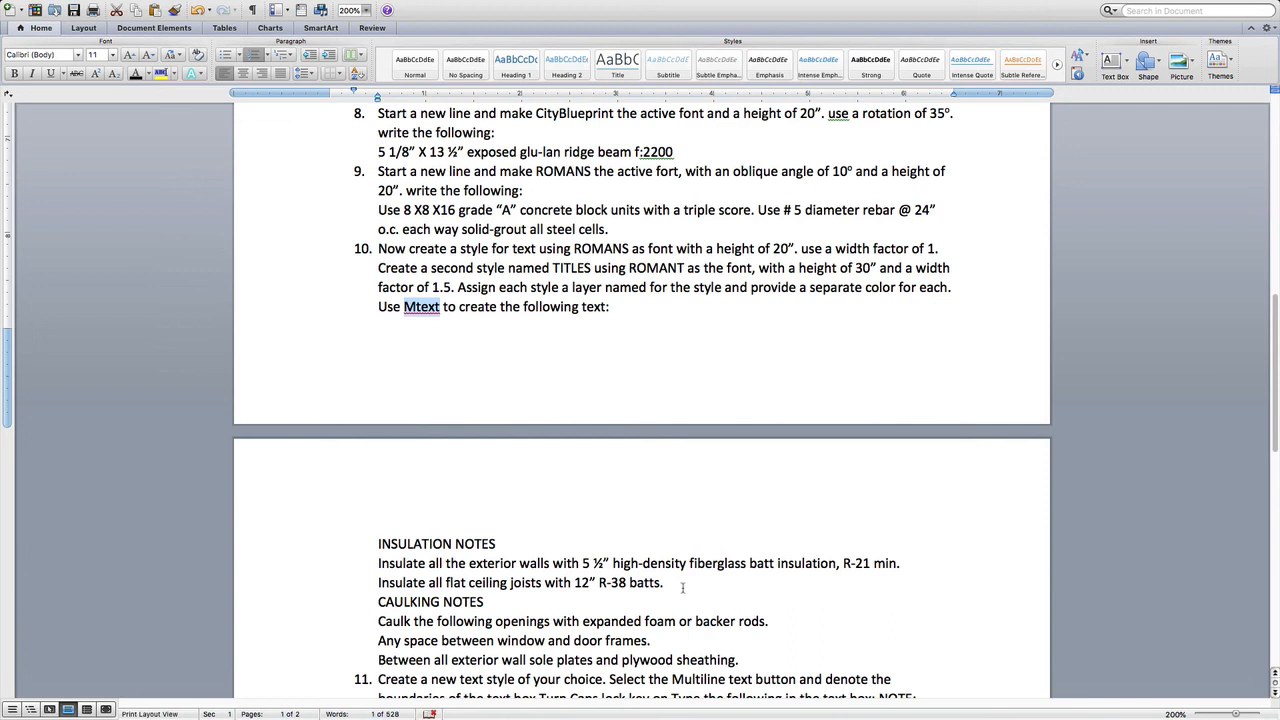
{"action": "double_click", "coordinate": [588, 564]}
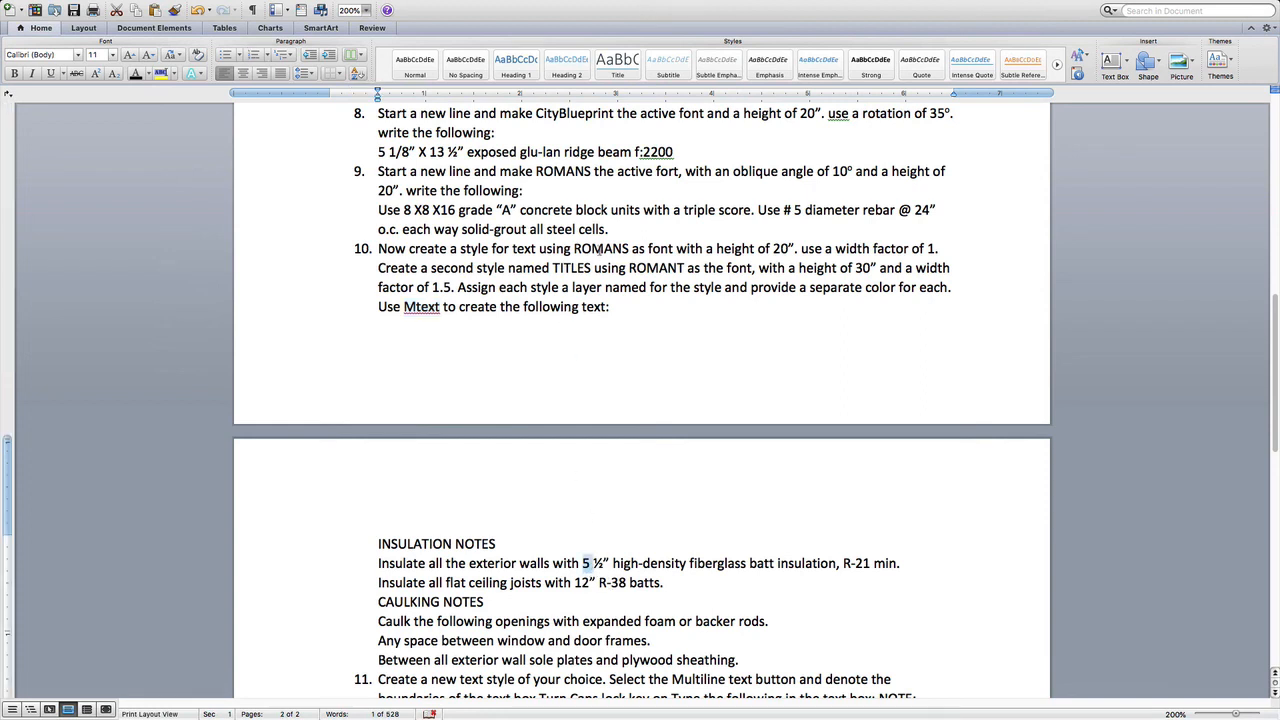
{"action": "double_click", "coordinate": [601, 249]}
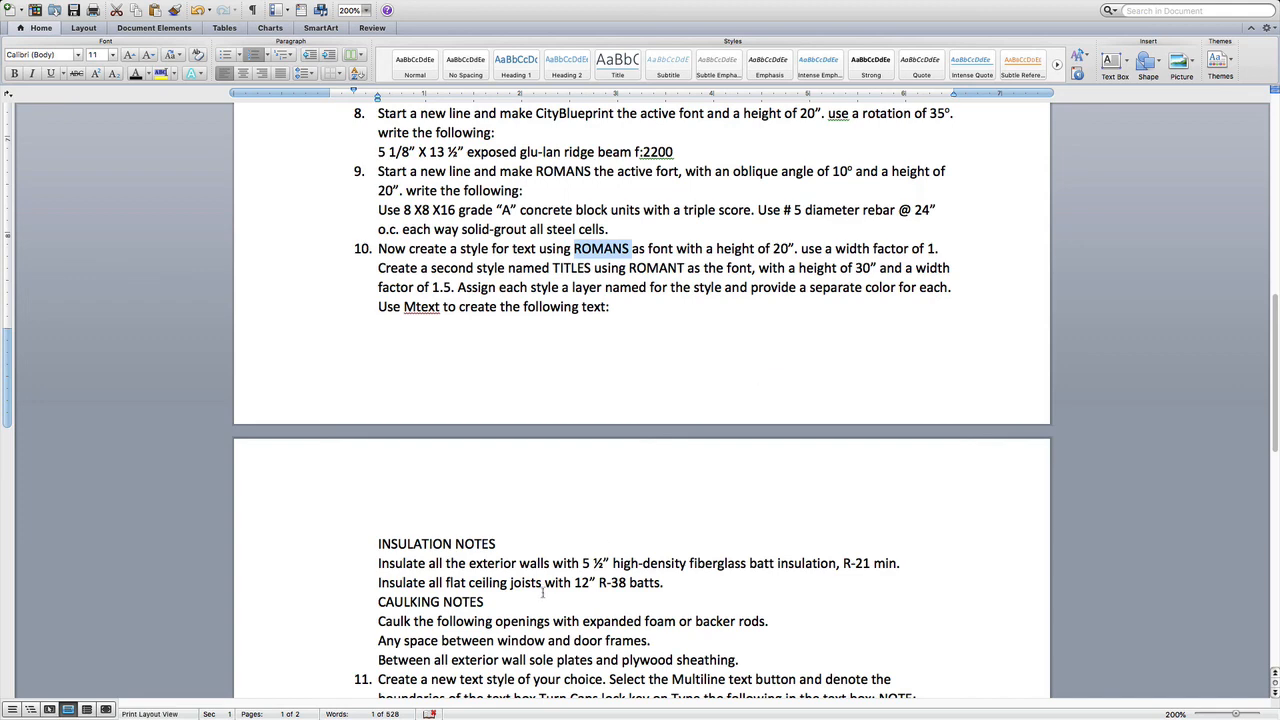
Switch to AutoCAD and start a multiline text box just below the INSULATION NOTES heading, about as wide as the heading.
{"action": "key", "text": "ctrl+Up"}
{"action": "left_click", "coordinate": [838, 566]}
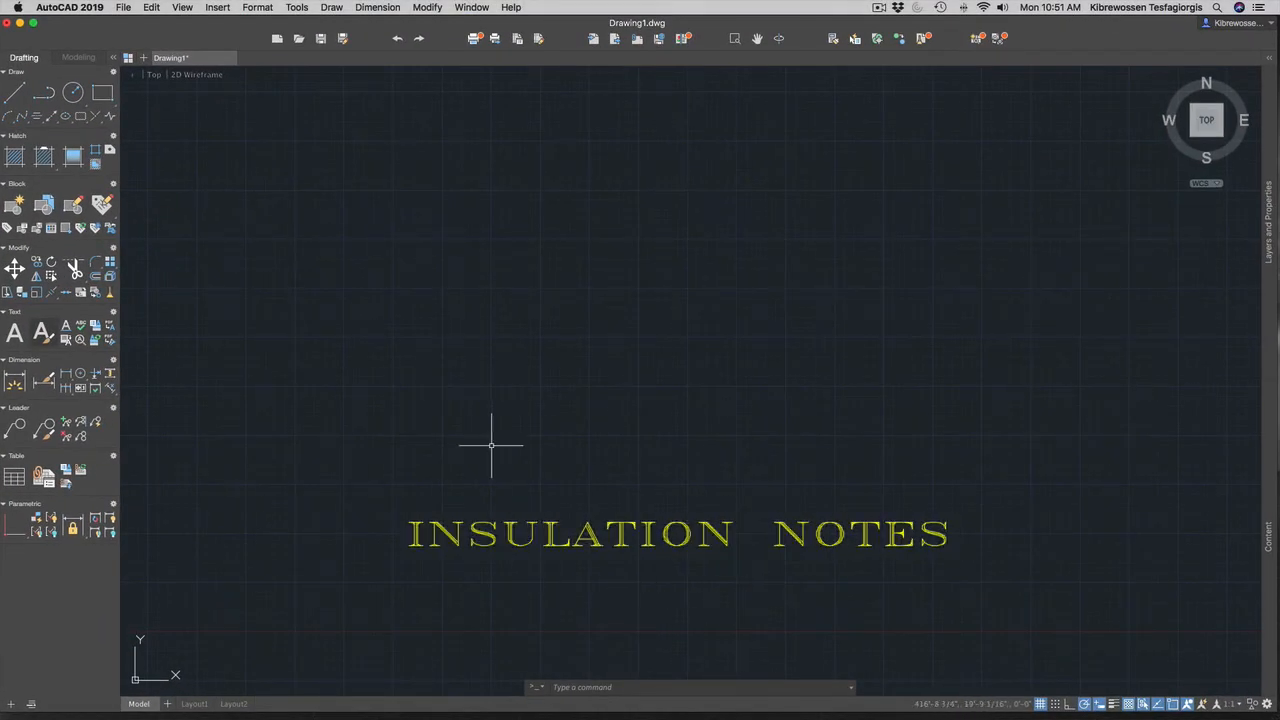
{"action": "type", "text": "MT"}
{"action": "key", "text": "Return"}
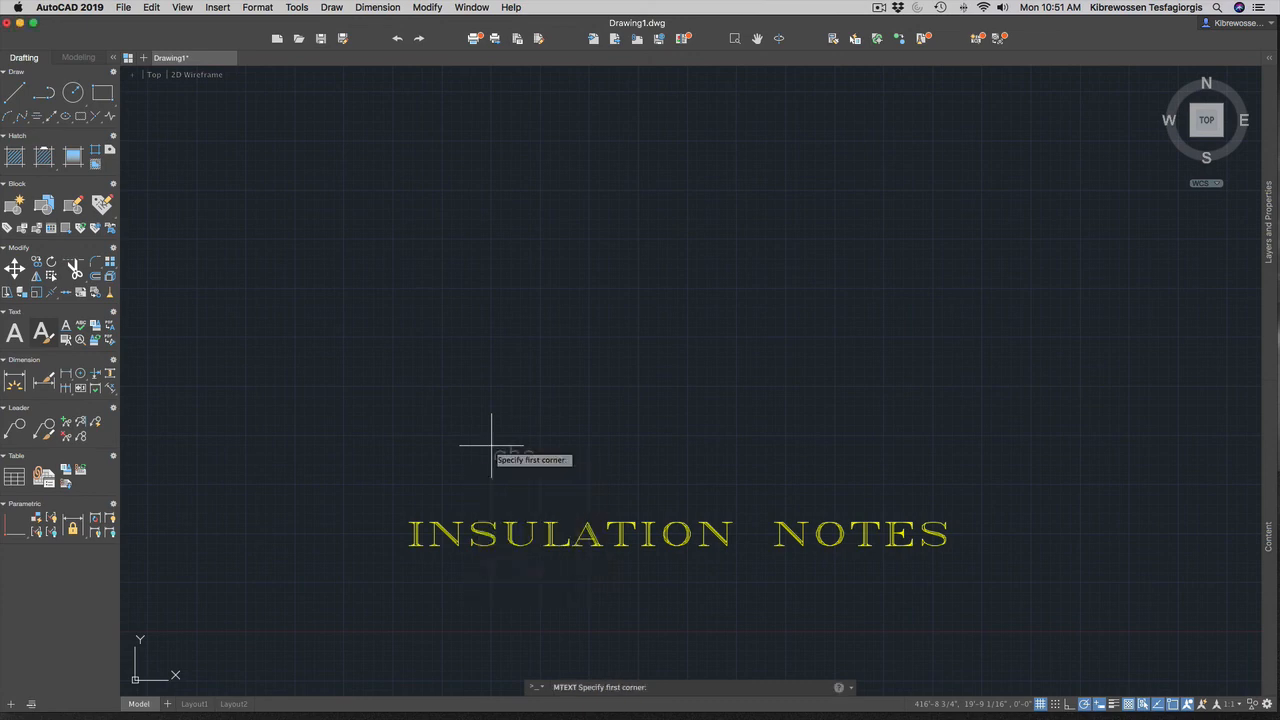
{"action": "left_click", "coordinate": [414, 579]}
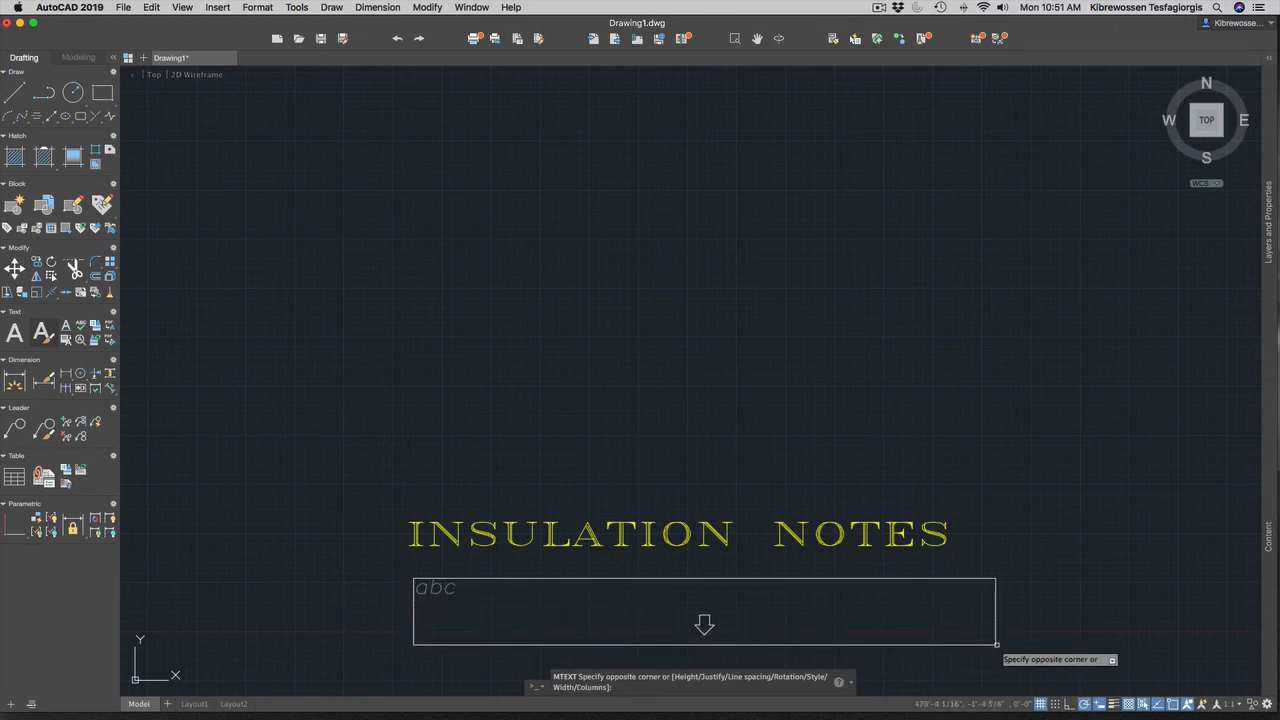
{"action": "left_click", "coordinate": [945, 655]}
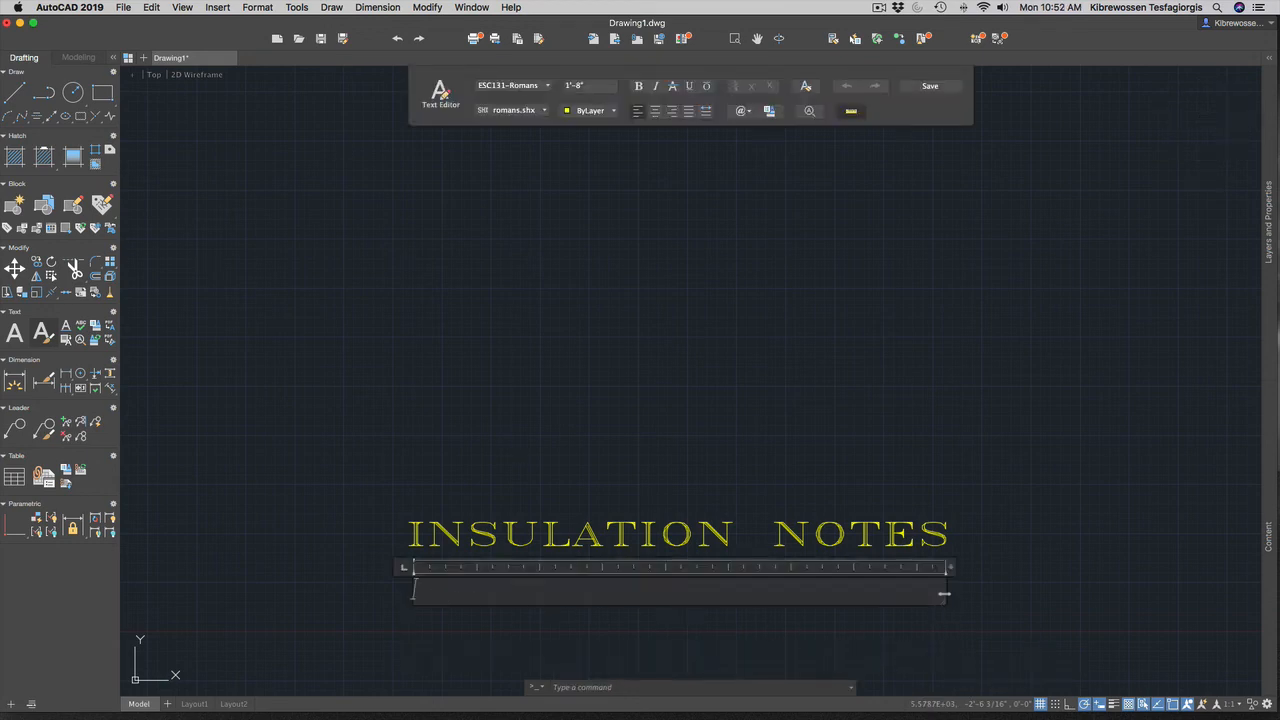
{"action": "left_click", "coordinate": [735, 689]}
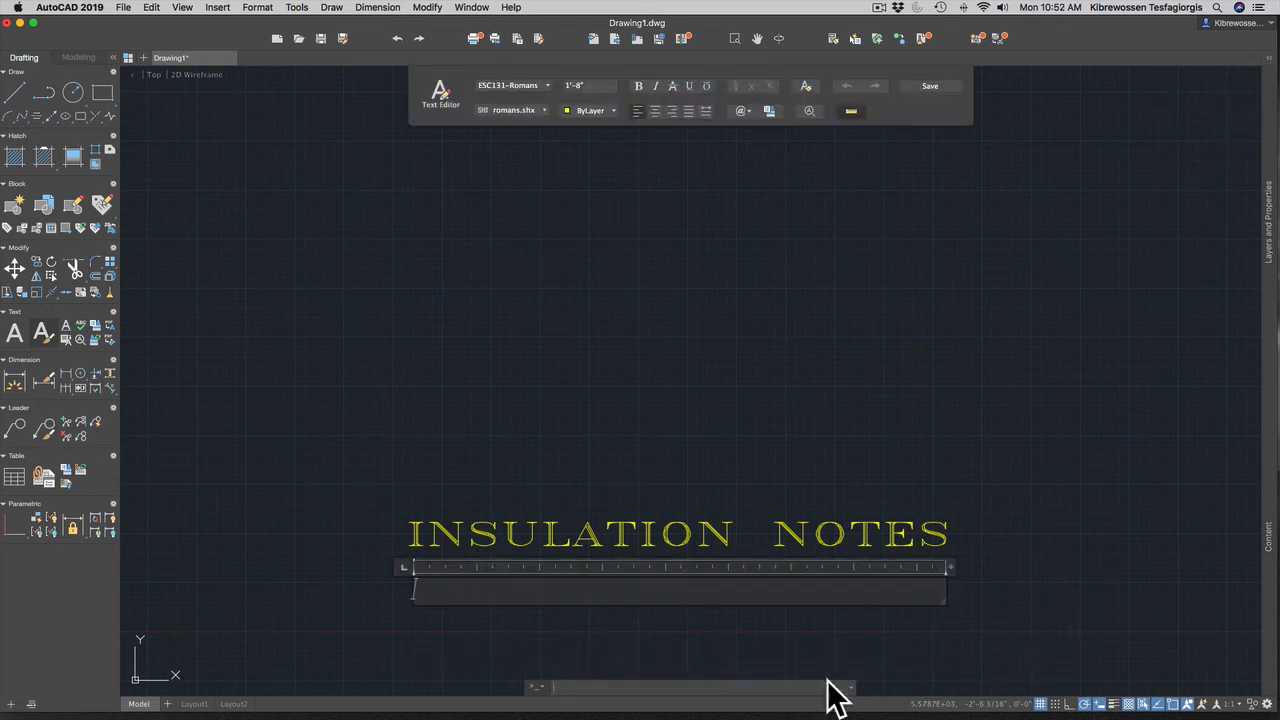
Check the insulation note wording of exercise 10 in Word and return to the open text box in AutoCAD.
{"action": "key", "text": "ctrl+Up"}
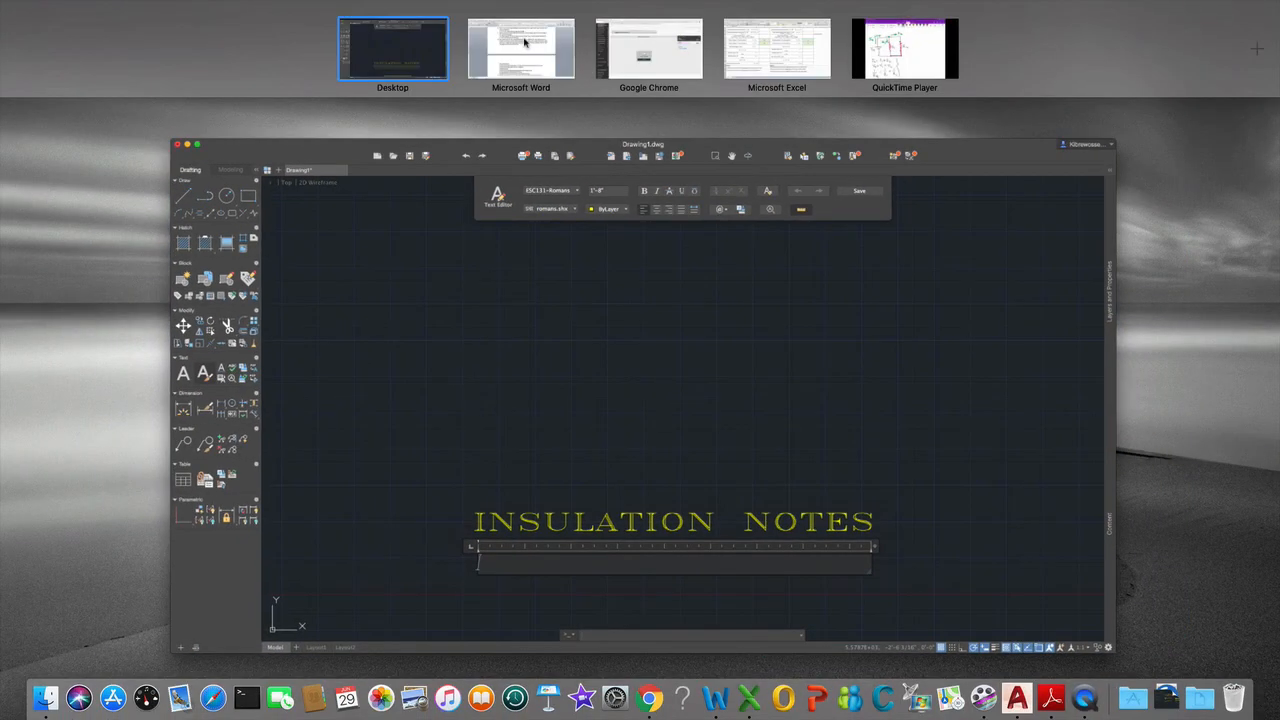
{"action": "left_click", "coordinate": [524, 40]}
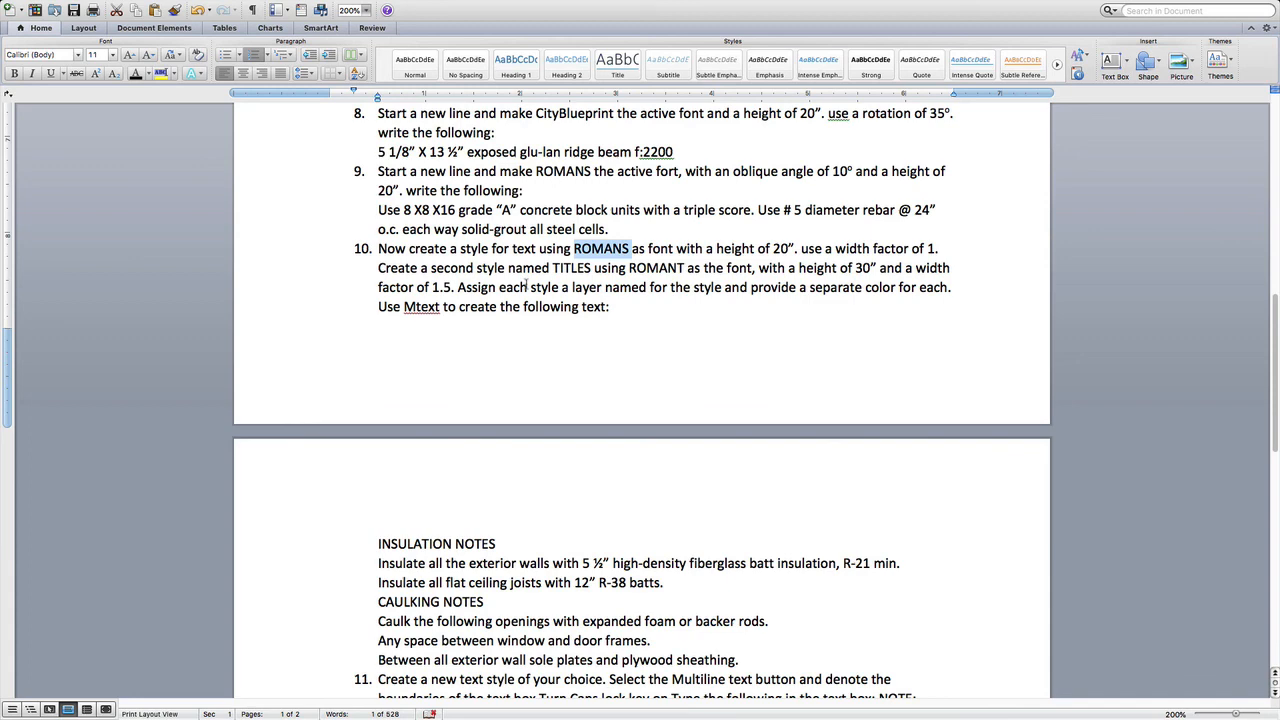
{"action": "key", "text": "ctrl+Up"}
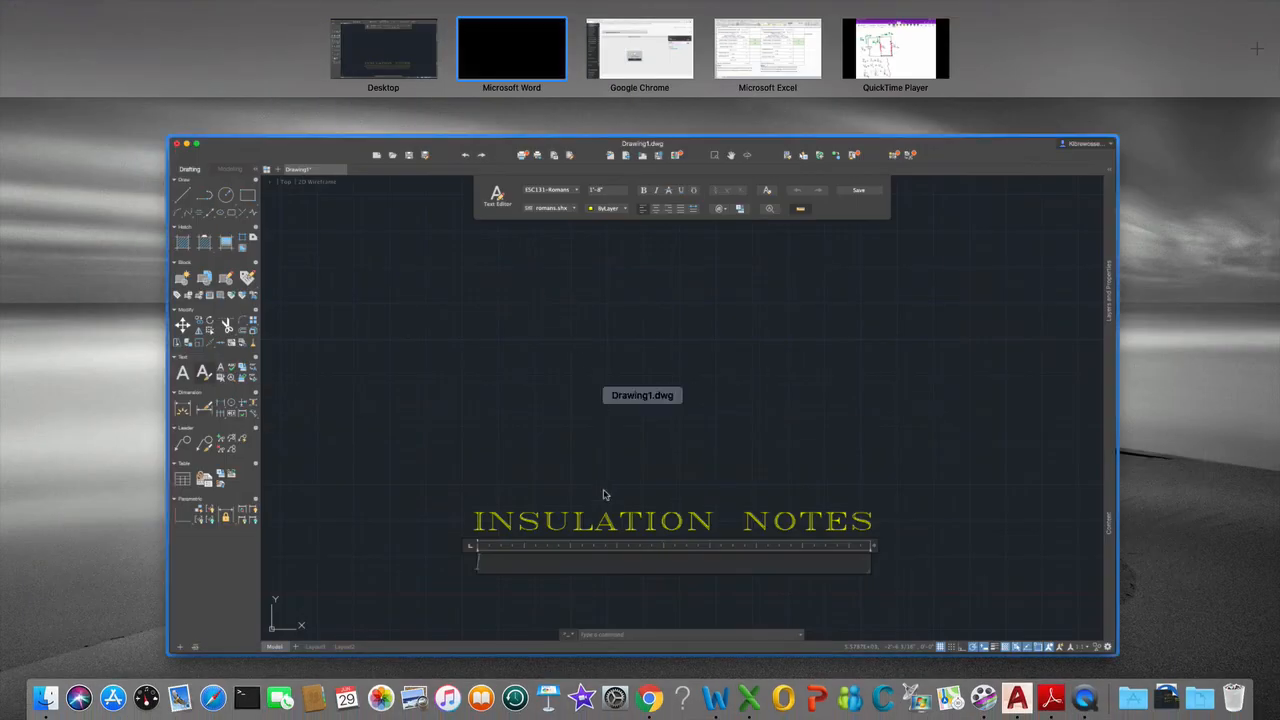
{"action": "left_click", "coordinate": [605, 570]}
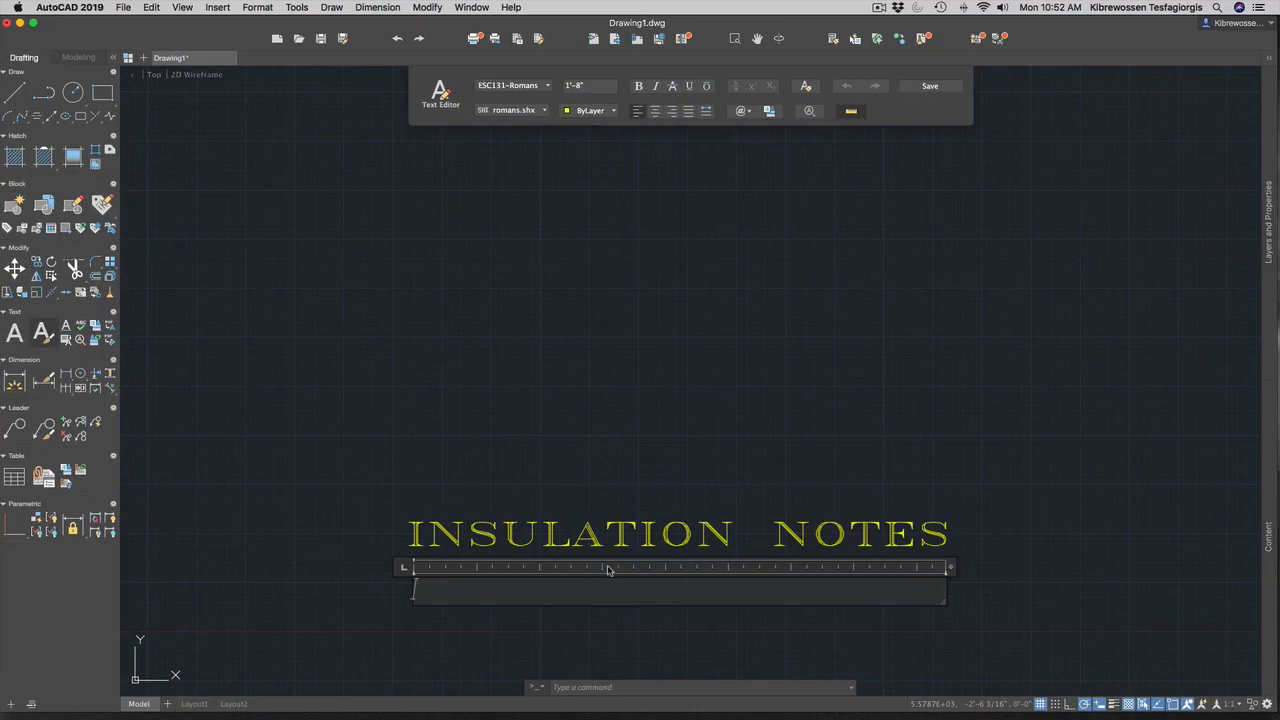
Write "Insulate all the exterior wall with a 5 1/5" thick fiberglass insulation." in the multiline text box and finish the text.
{"action": "type", "text": "Insulate all the e"}
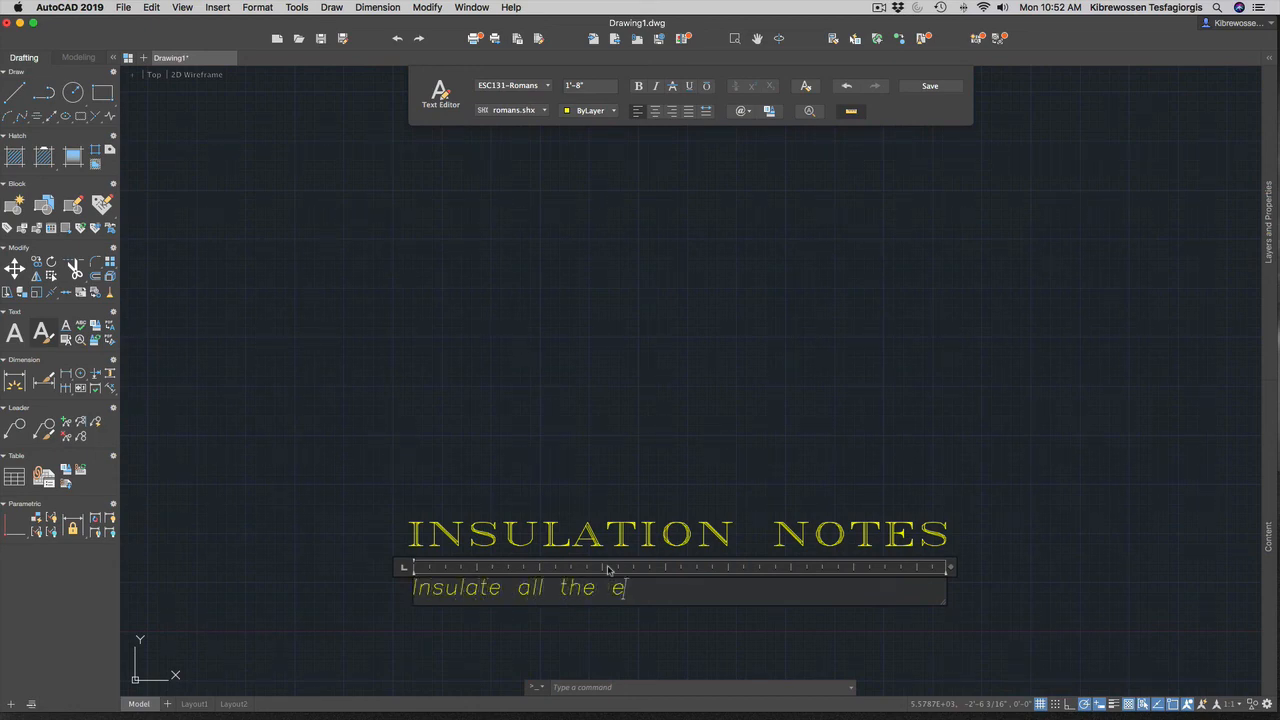
{"action": "type", "text": "xterior wall with "}
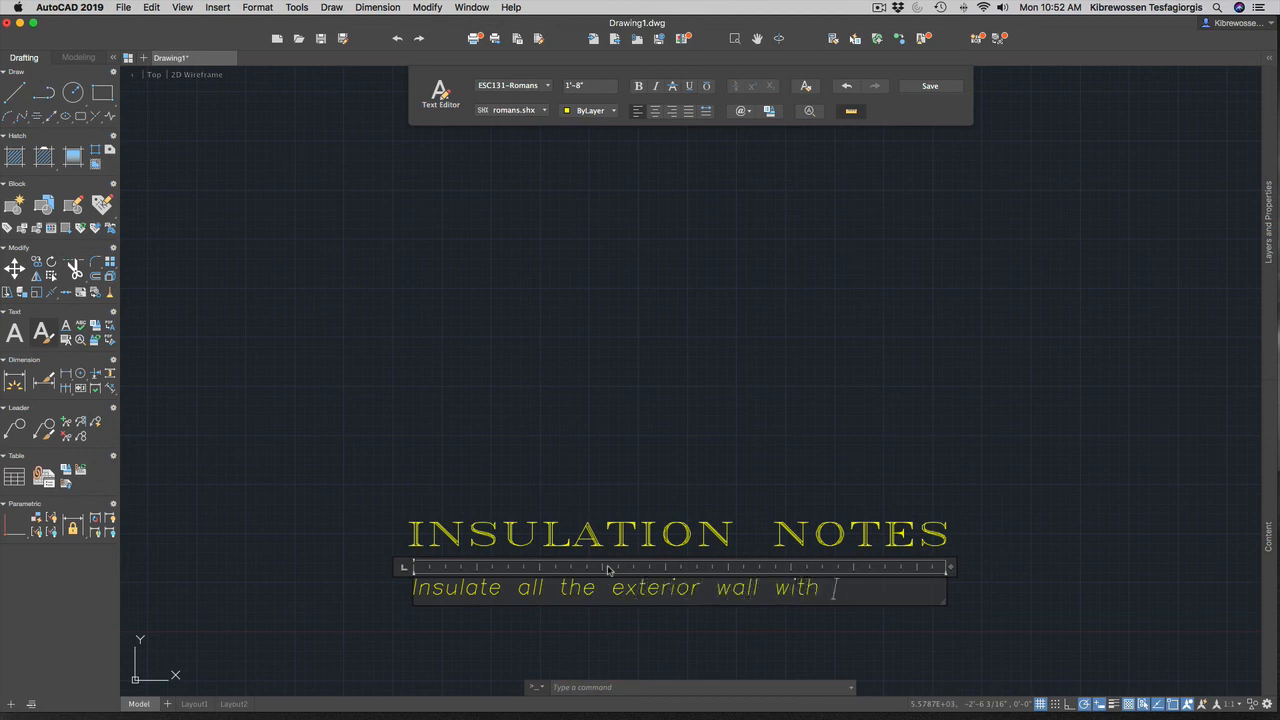
{"action": "type", "text": "a 5 1/5"}
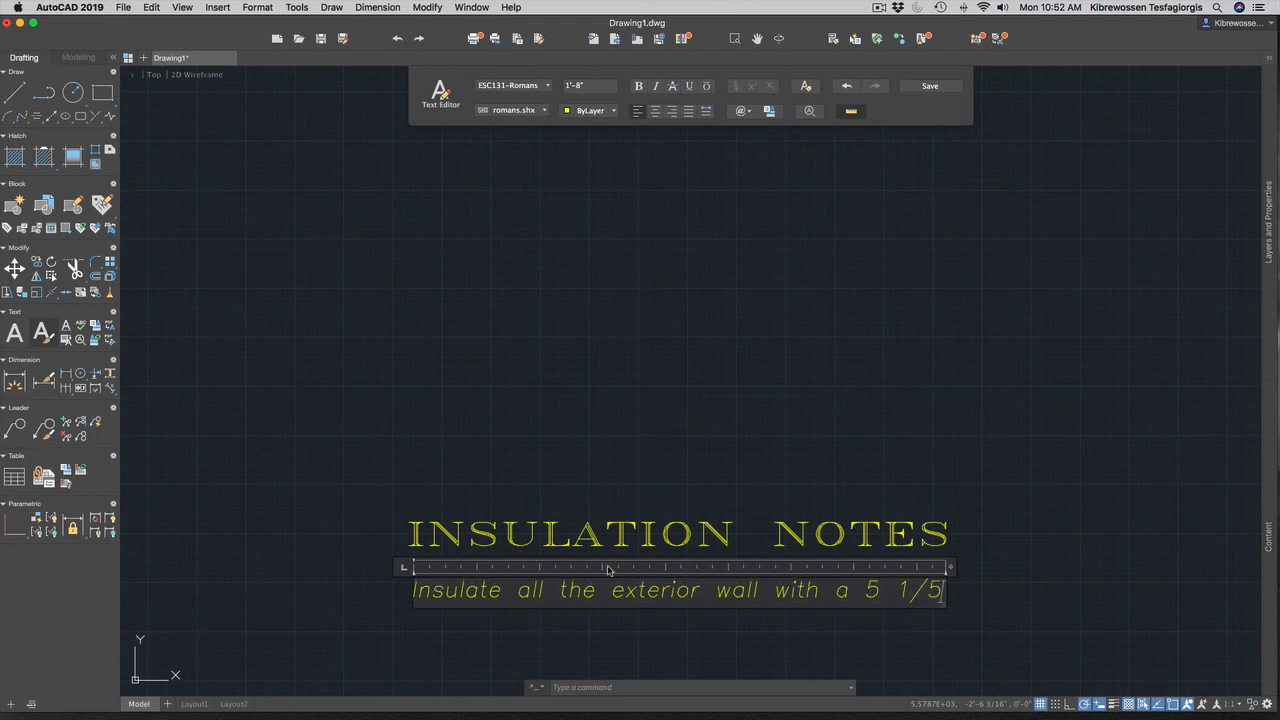
{"action": "type", "text": "\""}
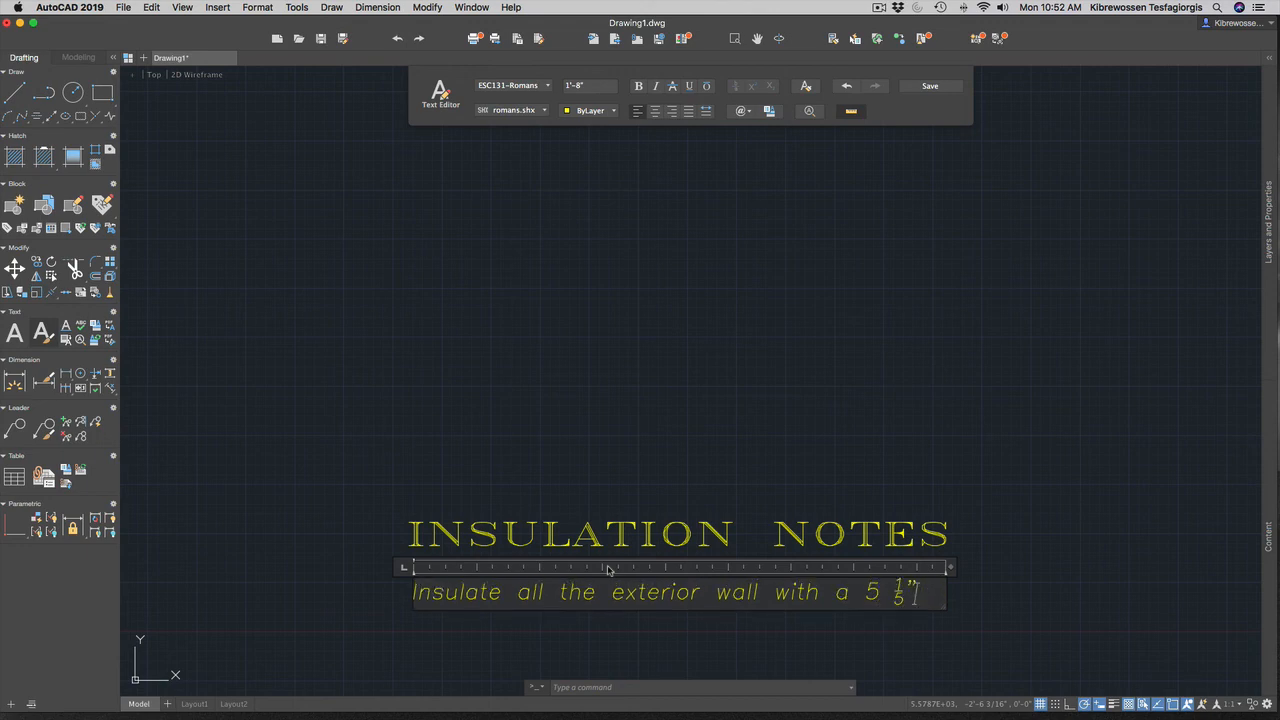
{"action": "type", "text": " thick "}
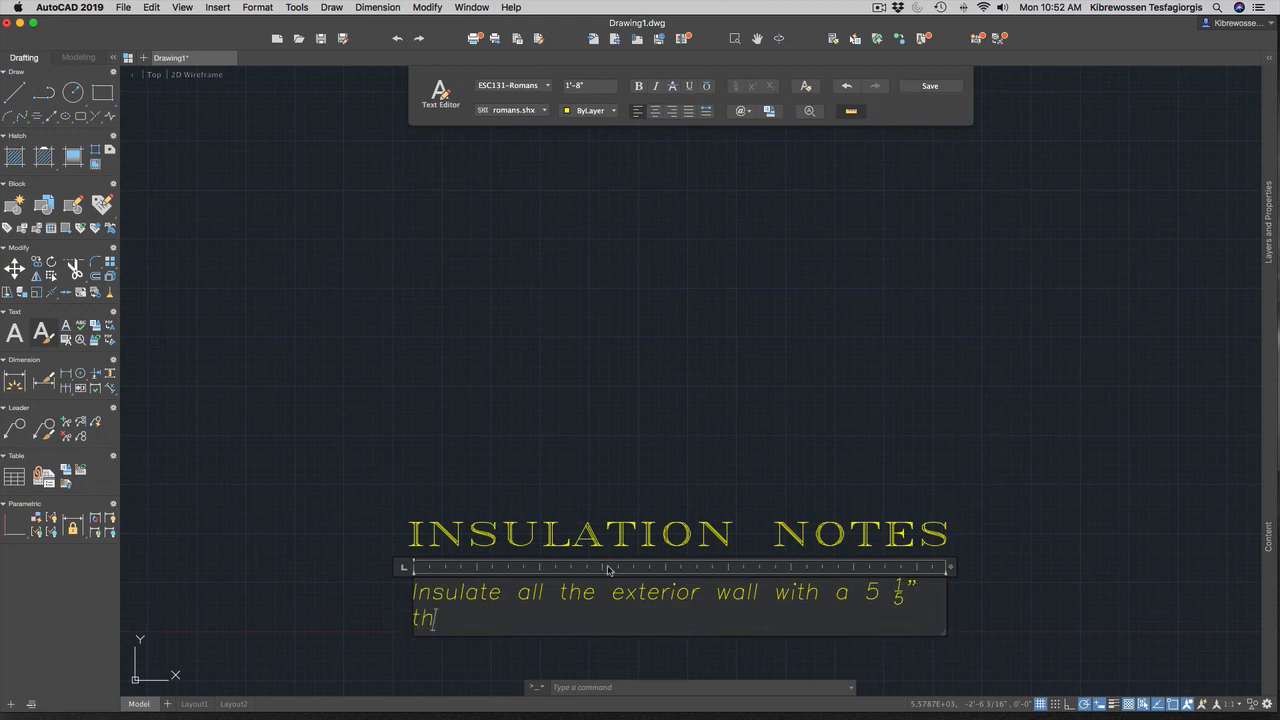
{"action": "type", "text": "fiberglass ins"}
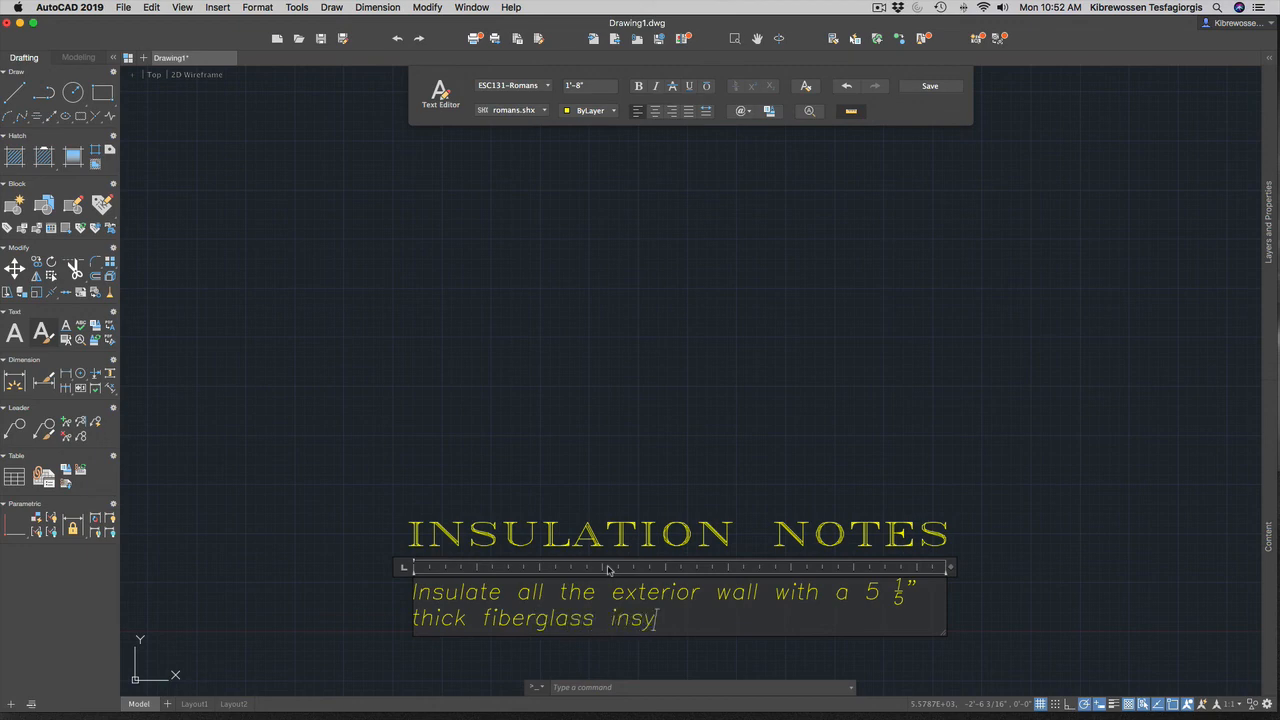
{"action": "type", "text": "ulation."}
{"action": "left_click", "coordinate": [968, 614]}
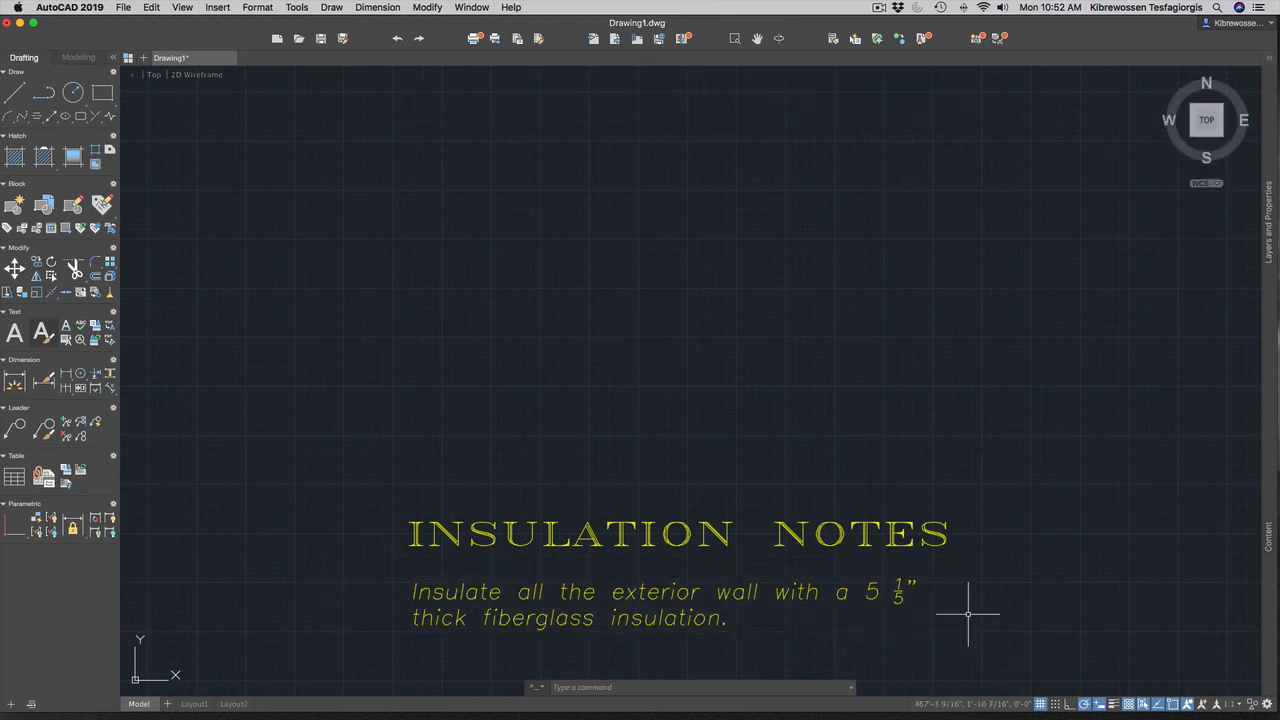
Switch to Word and read the CAULKING NOTES heading and the caulking lines of exercise 10.
{"action": "left_click", "coordinate": [836, 534]}
{"action": "left_click", "coordinate": [840, 534]}
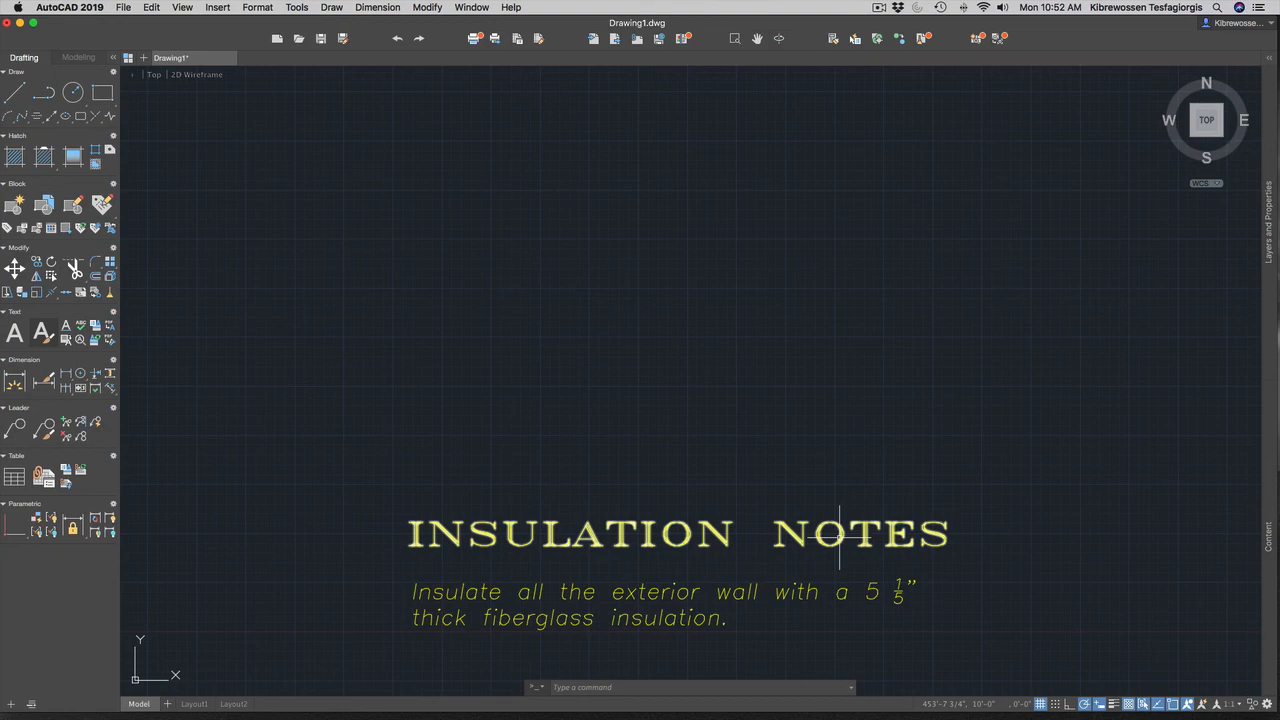
{"action": "key", "text": "ctrl+Up"}
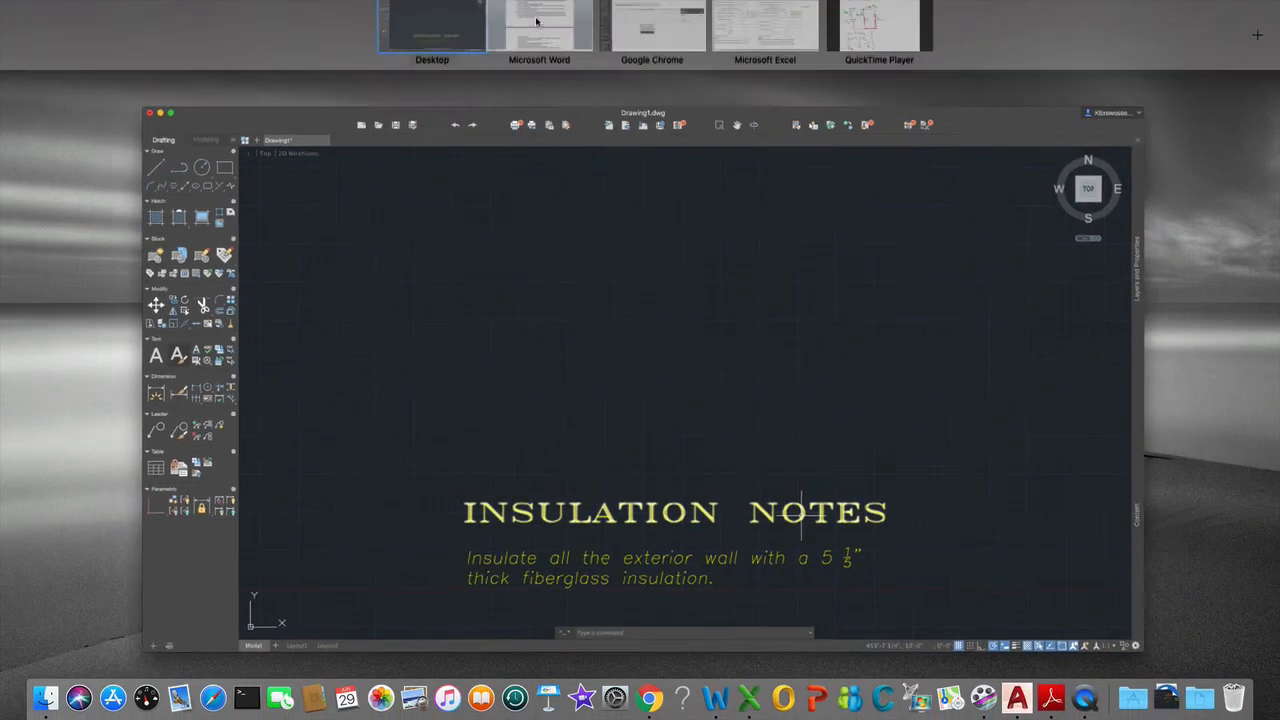
{"action": "left_click", "coordinate": [536, 21]}
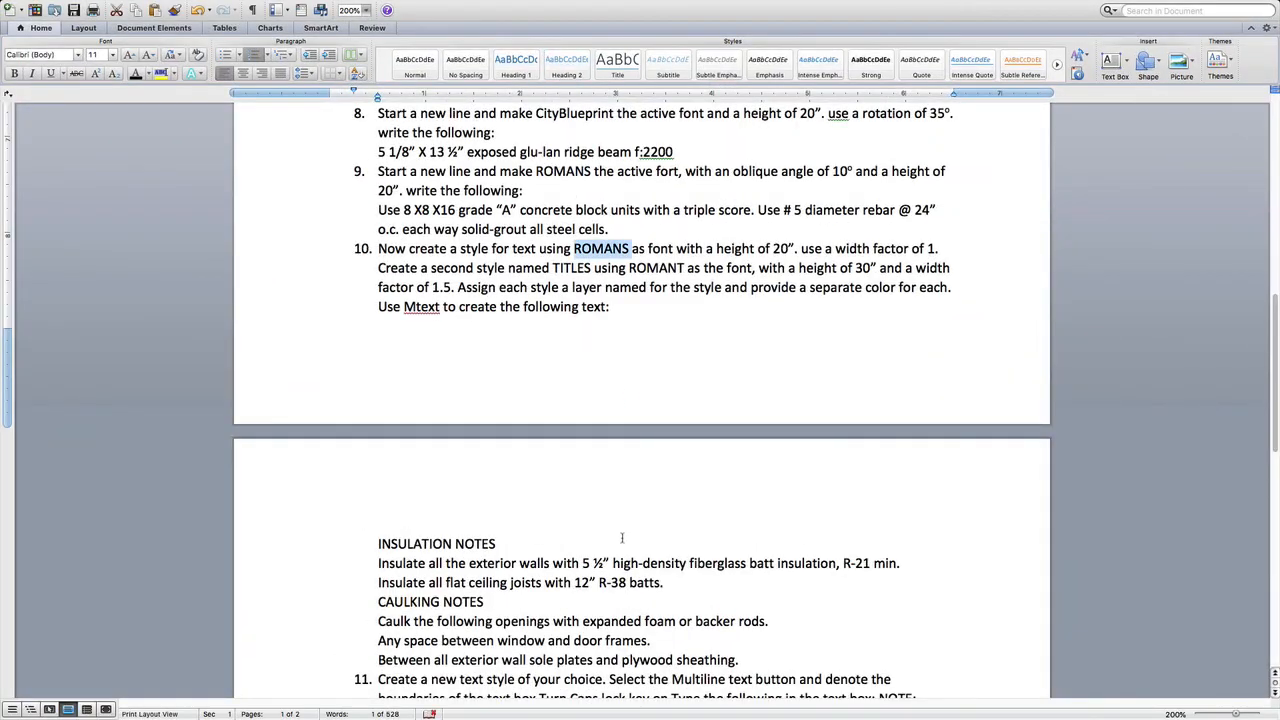
{"action": "scroll", "coordinate": [622, 538], "scroll_direction": "down", "scroll_amount": 10}
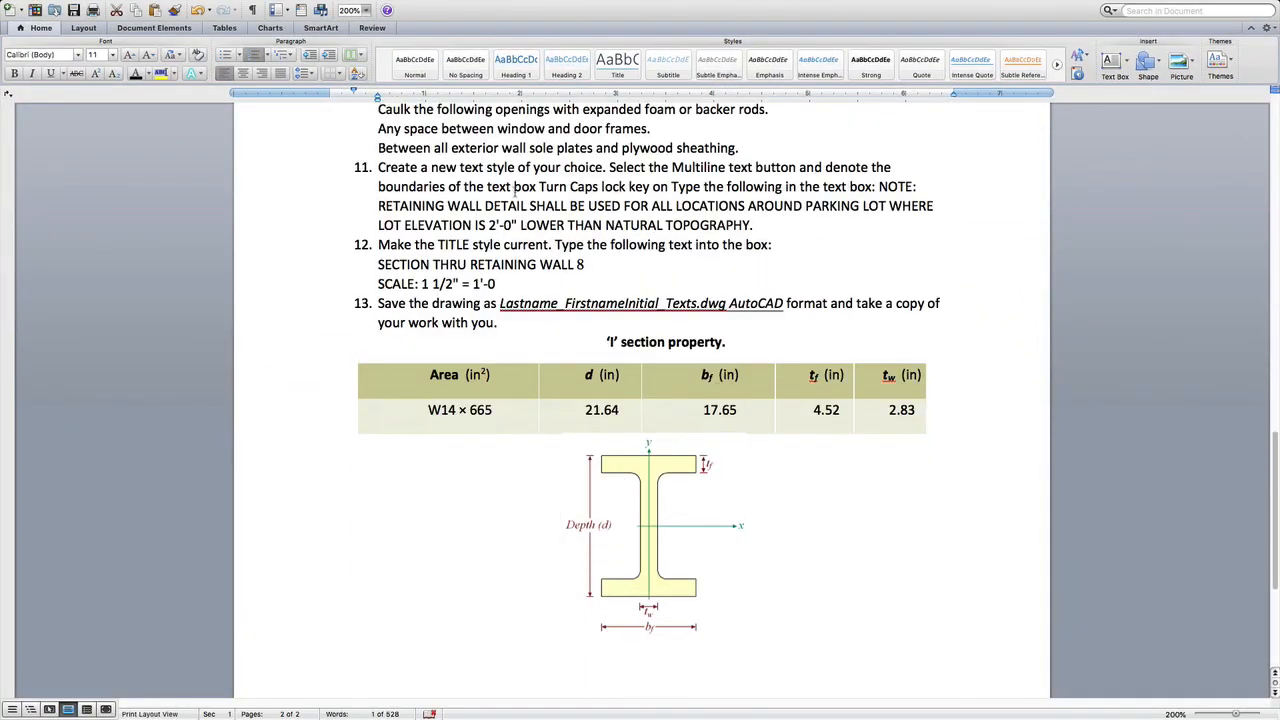
{"action": "scroll", "coordinate": [439, 170], "scroll_direction": "up", "scroll_amount": 2}
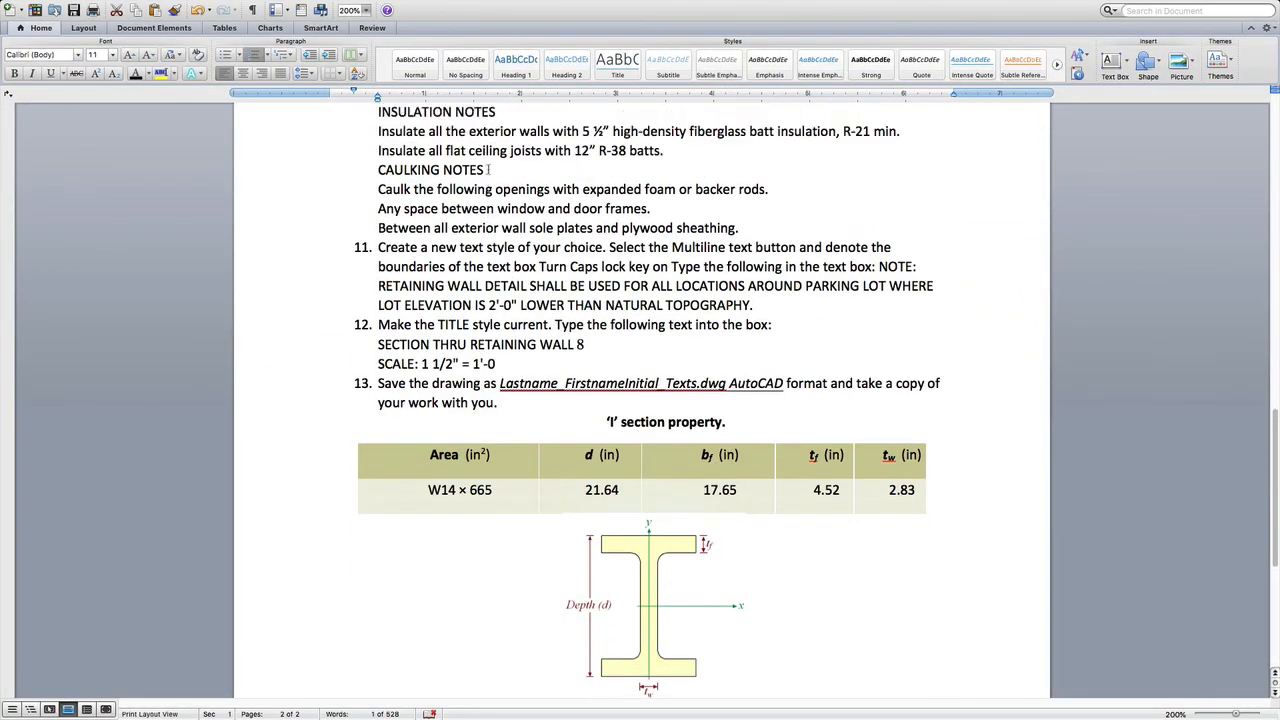
{"action": "scroll", "coordinate": [486, 170], "scroll_direction": "up", "scroll_amount": 1}
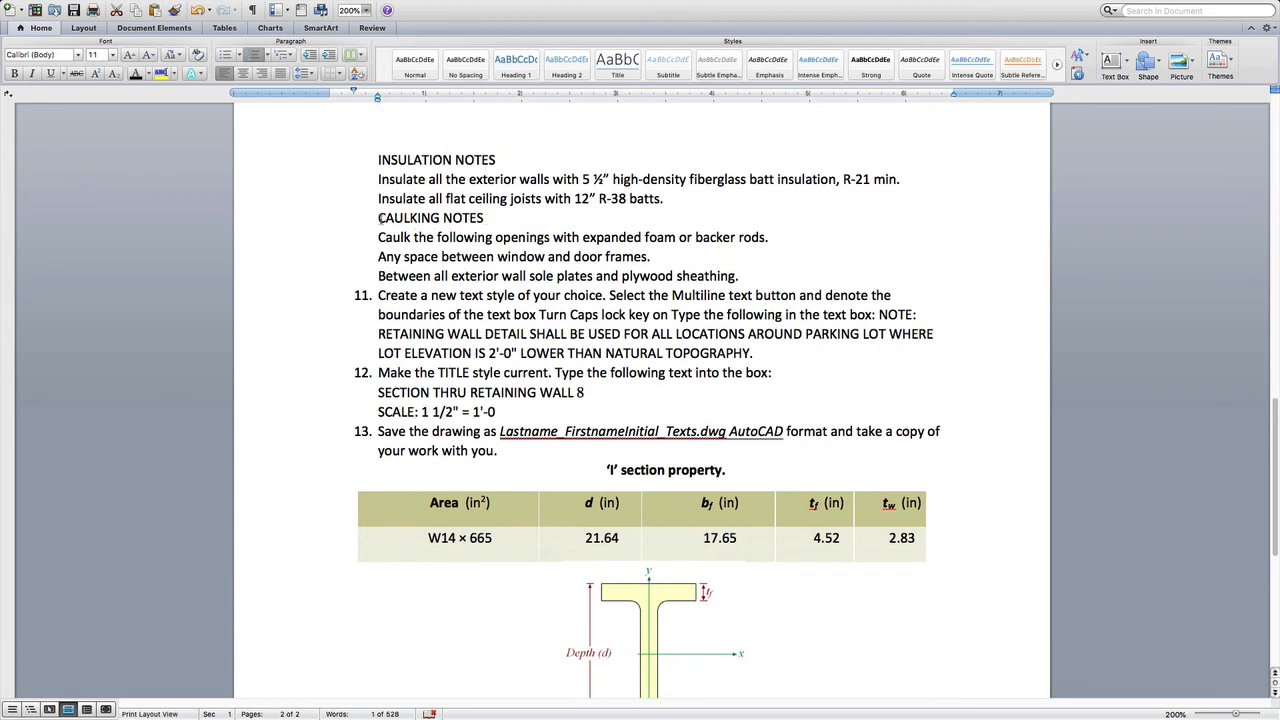
{"action": "left_click_drag", "start_coordinate": [380, 218], "coordinate": [653, 257]}
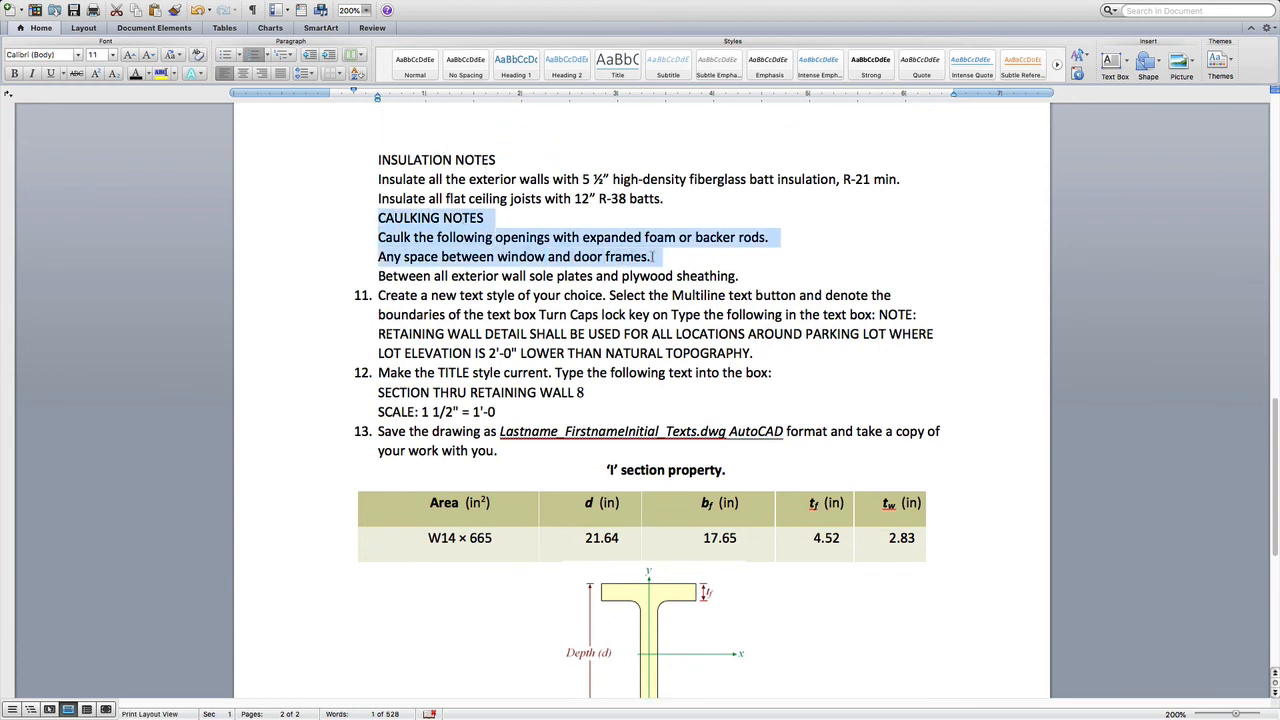
Switch to AutoCAD and start a multiline text box below the insulation note, using the Titles text style.
{"action": "key", "text": "ctrl+Up"}
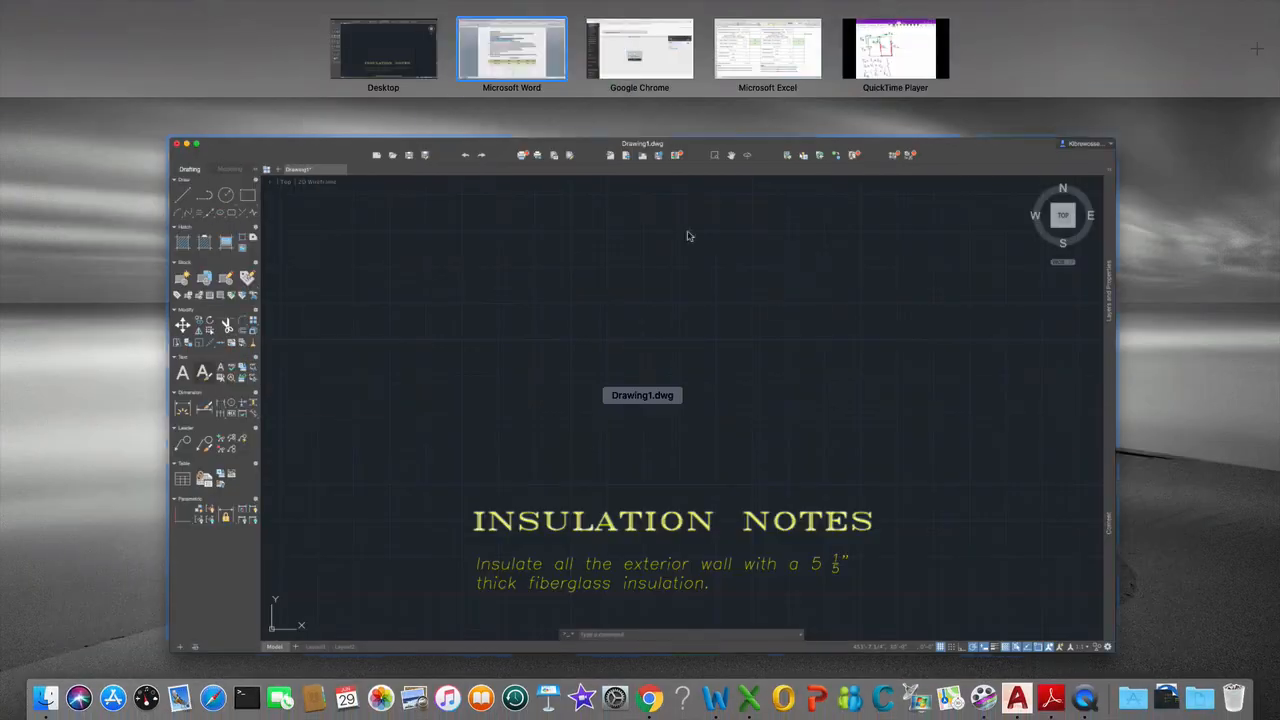
{"action": "left_click", "coordinate": [903, 411]}
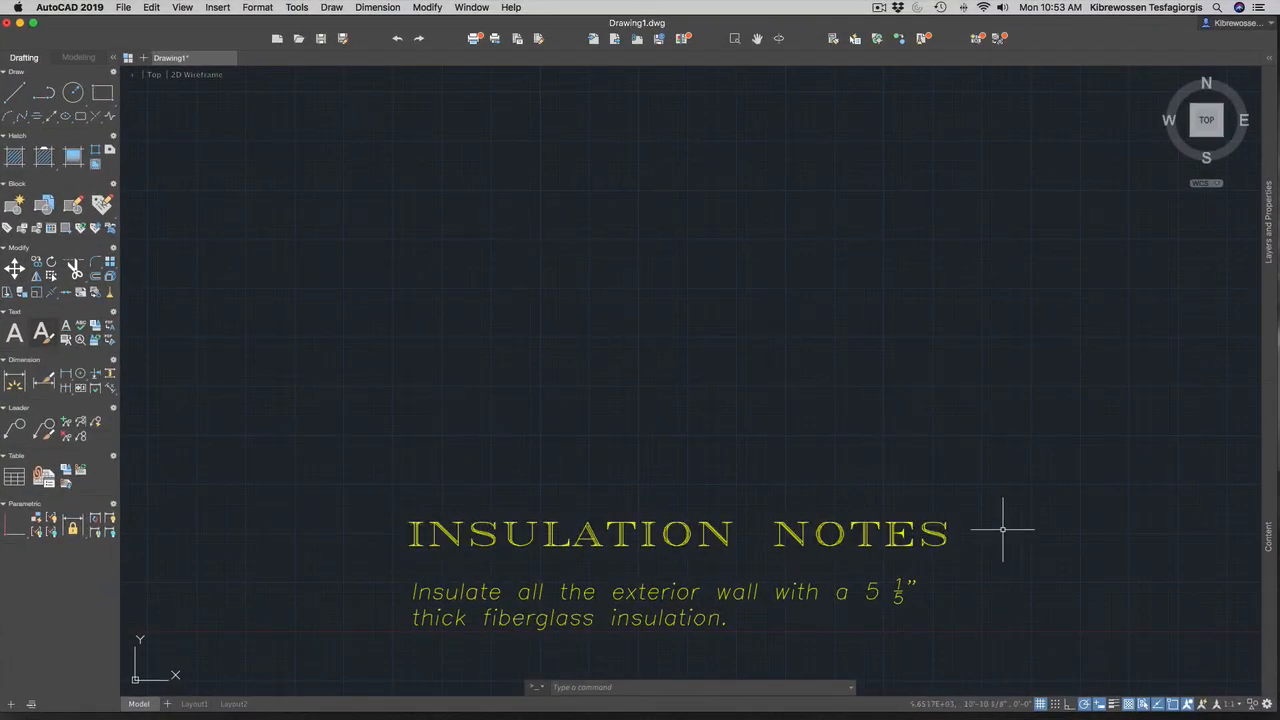
{"action": "scroll", "coordinate": [1050, 598], "scroll_direction": "down", "scroll_amount": 4}
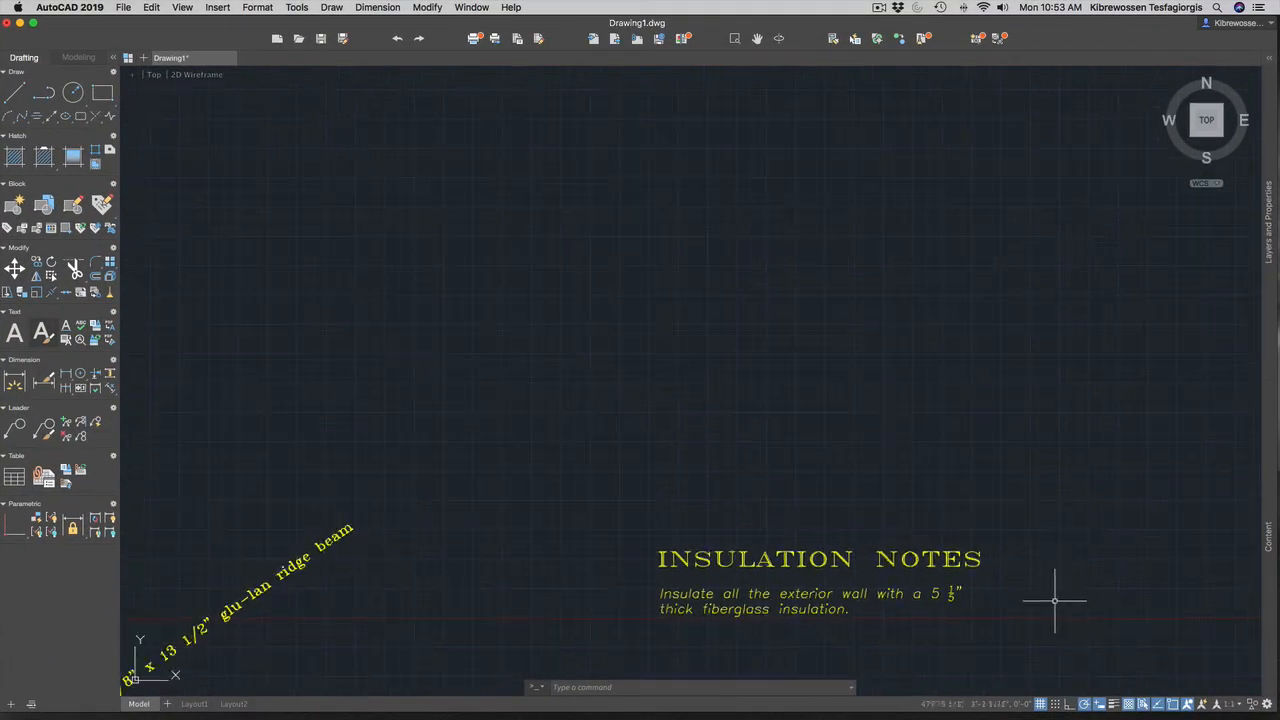
{"action": "scroll", "coordinate": [1054, 600], "scroll_direction": "up", "scroll_amount": 3}
{"action": "scroll", "coordinate": [1086, 594], "scroll_direction": "down", "scroll_amount": 3}
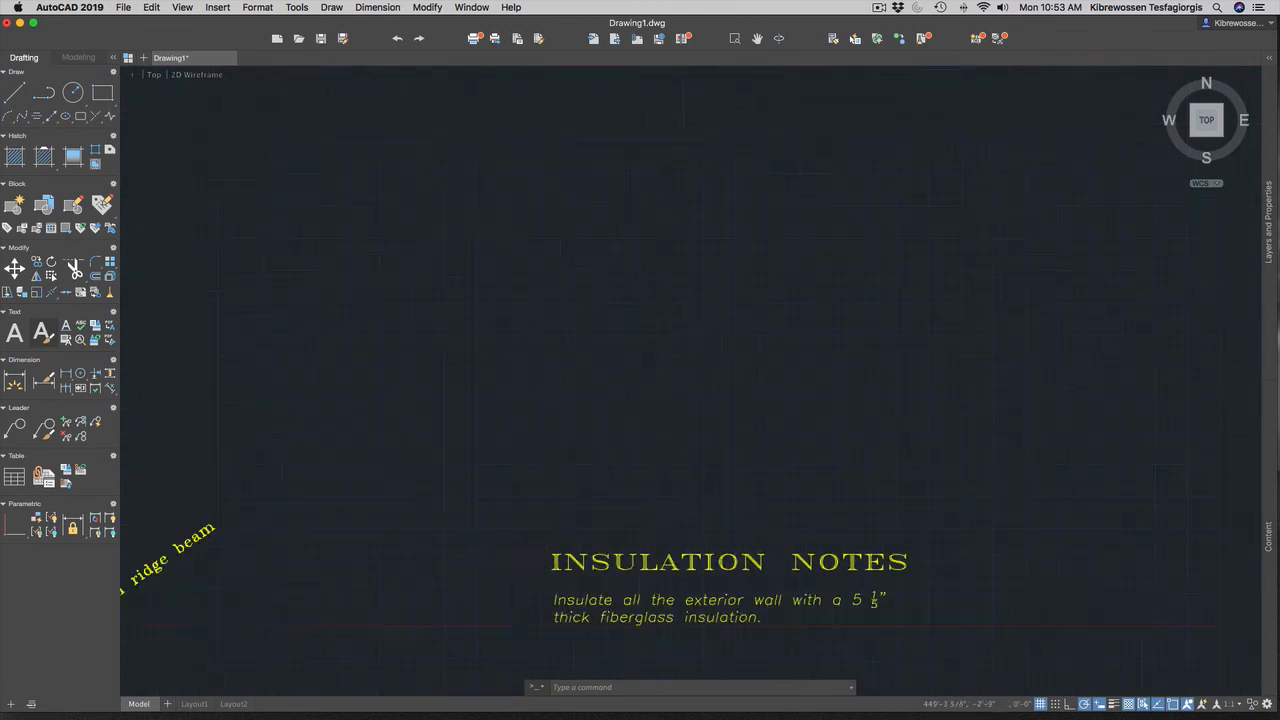
{"action": "scroll", "coordinate": [786, 651], "scroll_direction": "down", "scroll_amount": 2}
{"action": "scroll", "coordinate": [766, 645], "scroll_direction": "up", "scroll_amount": 6}
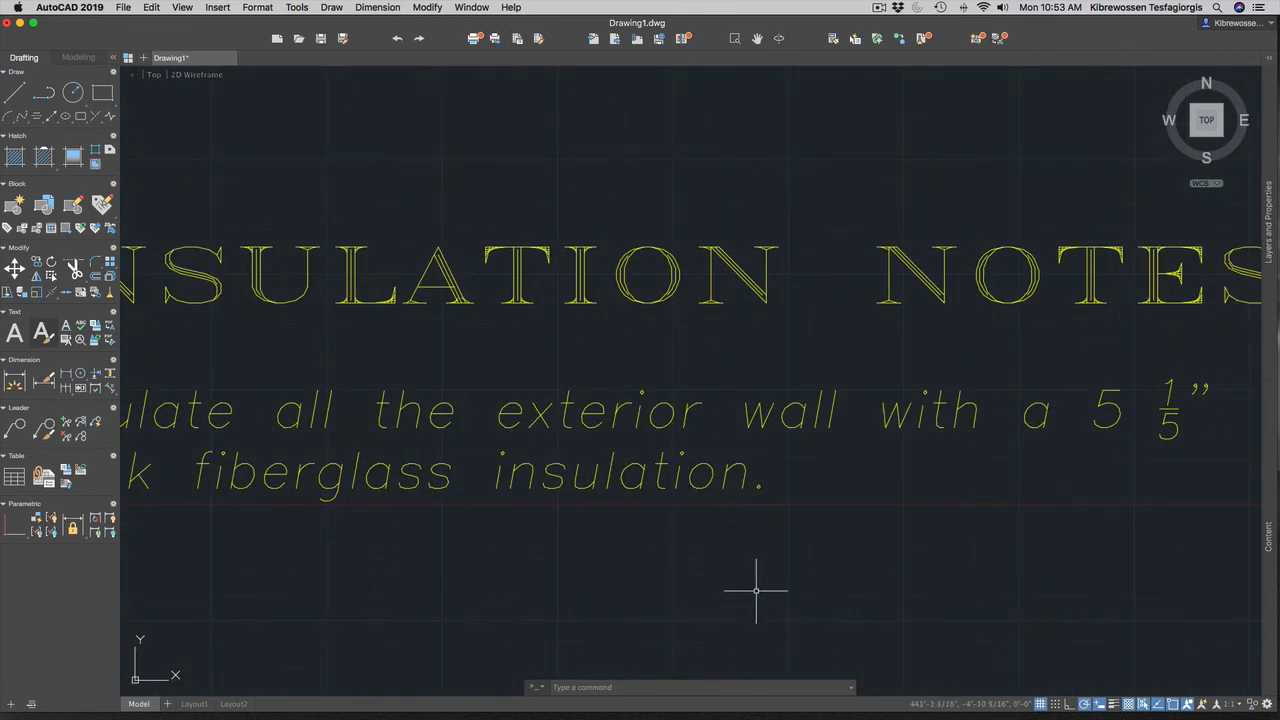
{"action": "scroll", "coordinate": [756, 591], "scroll_direction": "down", "scroll_amount": 5}
{"action": "scroll", "coordinate": [710, 610], "scroll_direction": "up", "scroll_amount": 2}
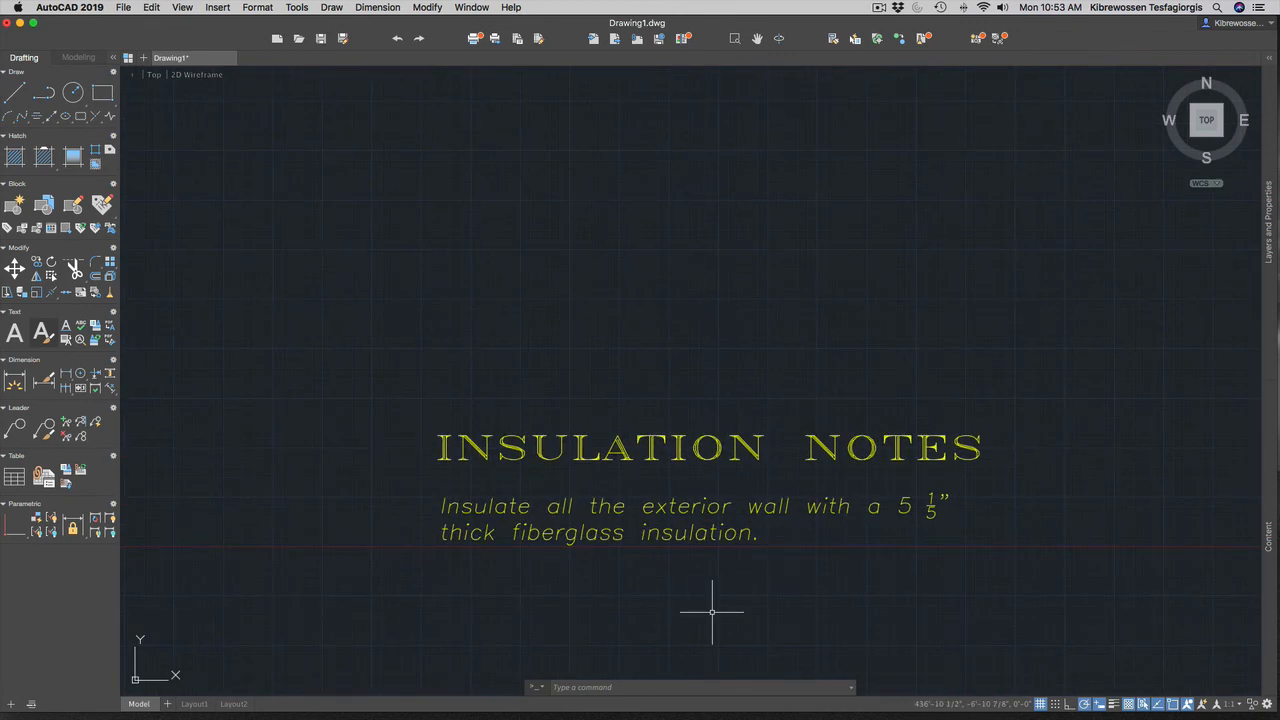
{"action": "type", "text": "mt"}
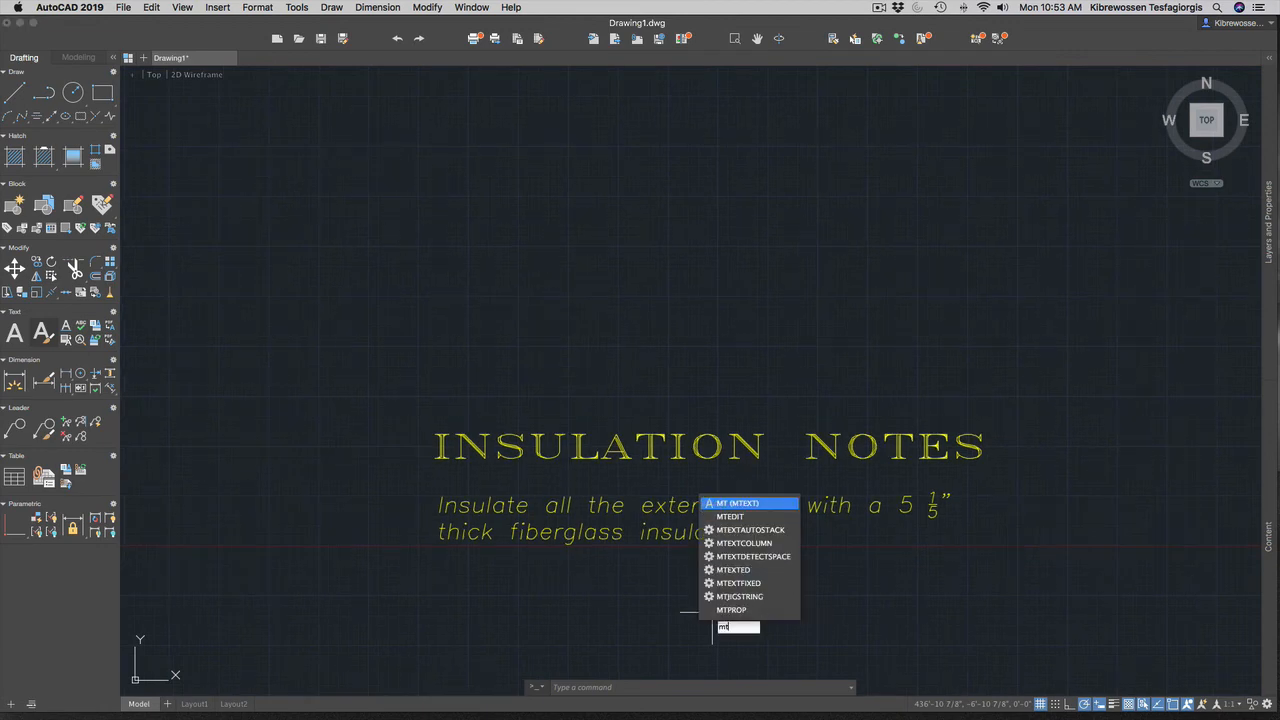
{"action": "key", "text": "Return"}
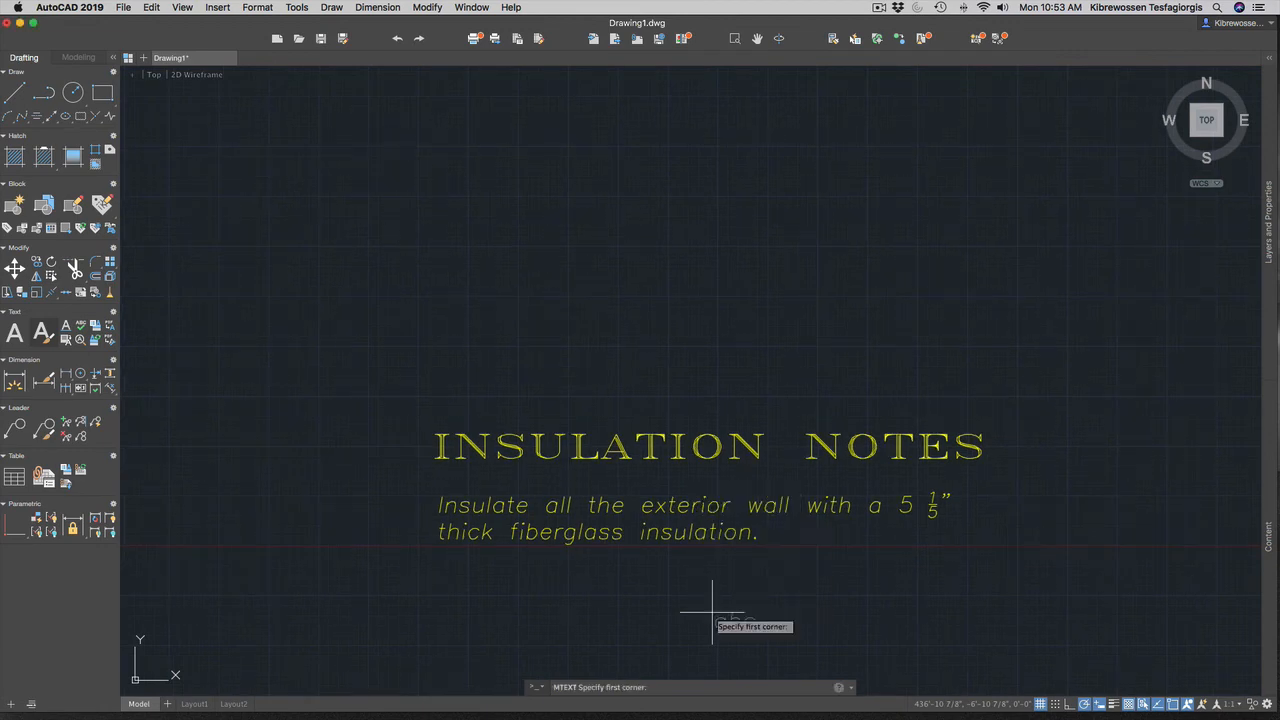
{"action": "left_click", "coordinate": [440, 580]}
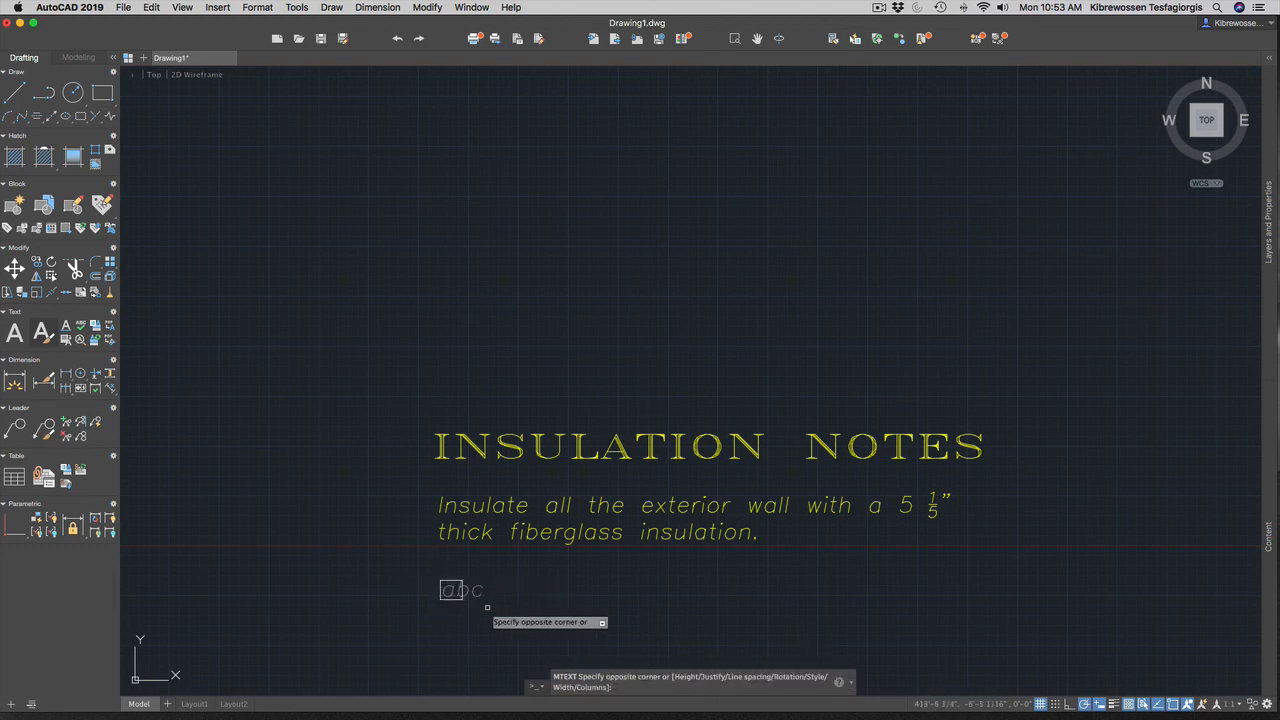
{"action": "left_click", "coordinate": [992, 627]}
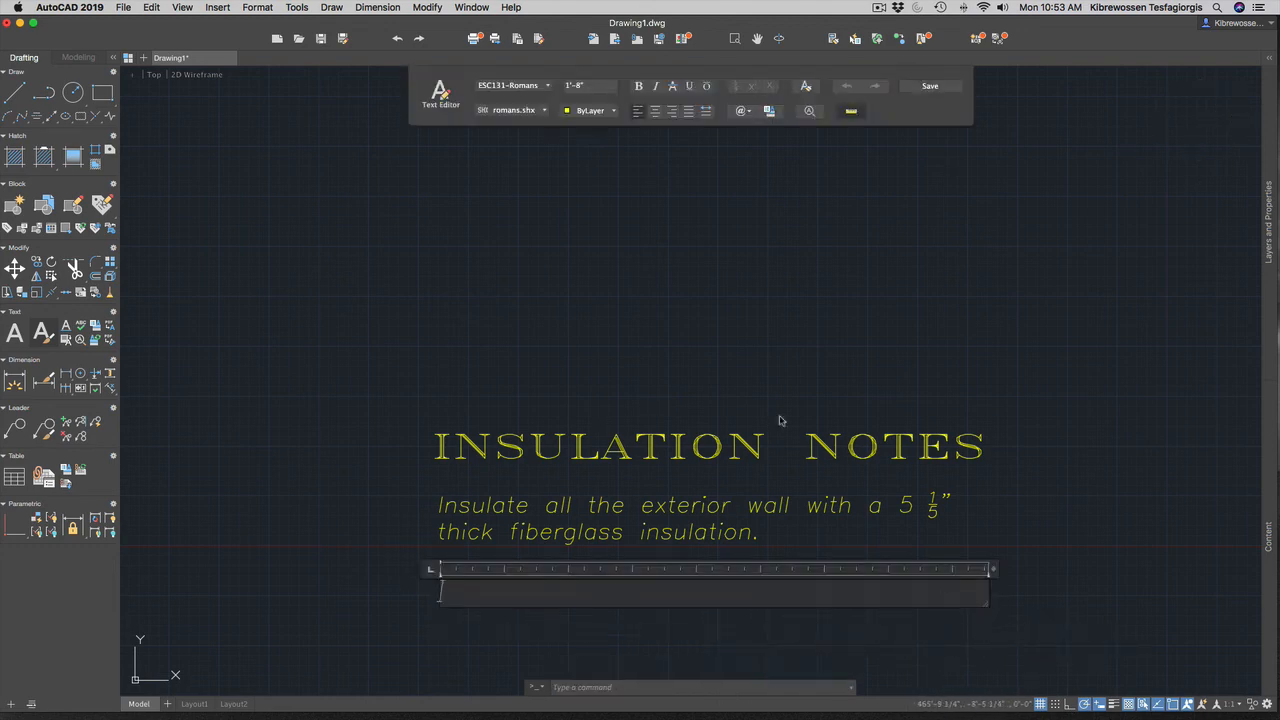
{"action": "left_click", "coordinate": [512, 85]}
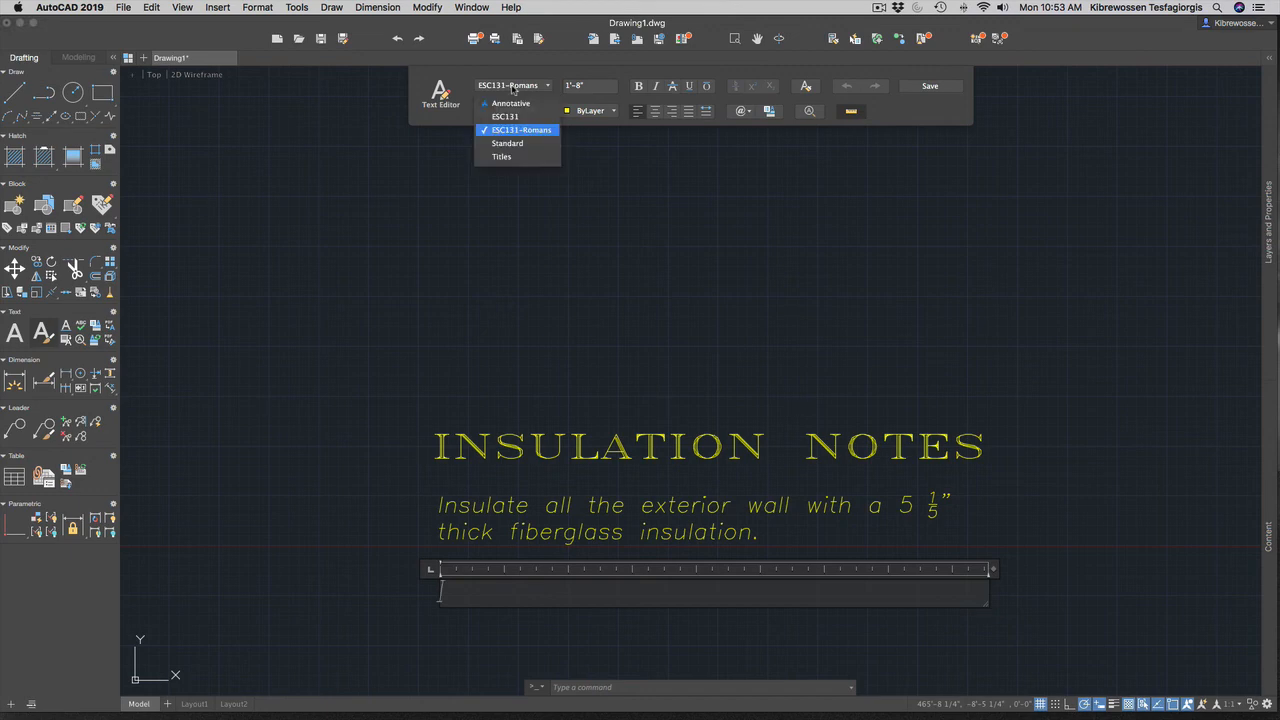
{"action": "left_click", "coordinate": [510, 157]}
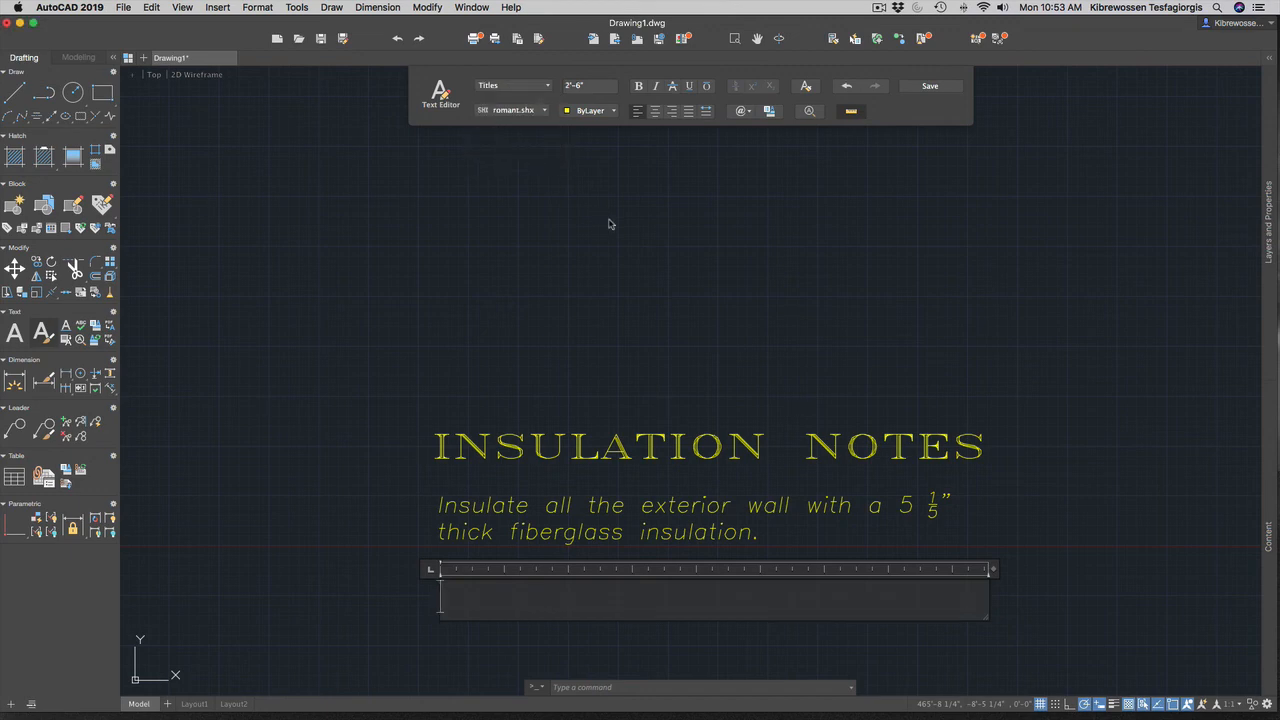
Write the heading "CUALKING NOTES" in the open multiline text box and finish the text.
{"action": "type", "text": "CUAL"}
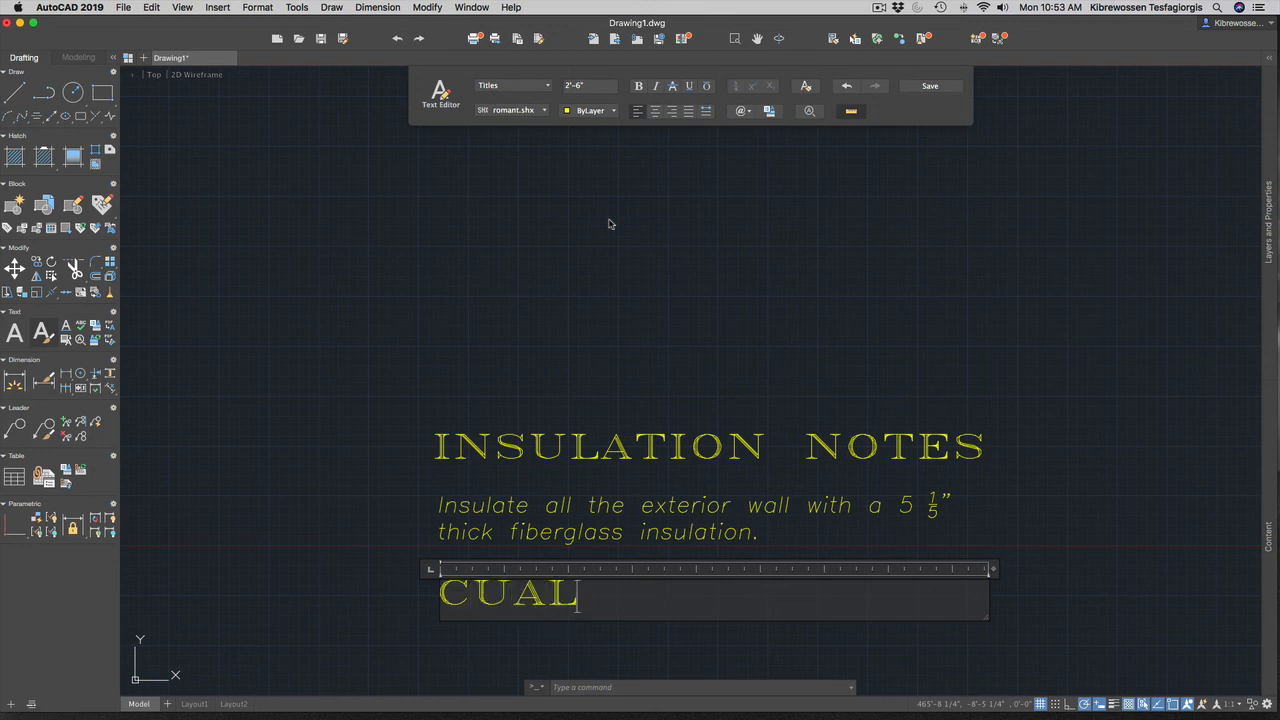
{"action": "type", "text": "KING NOTES"}
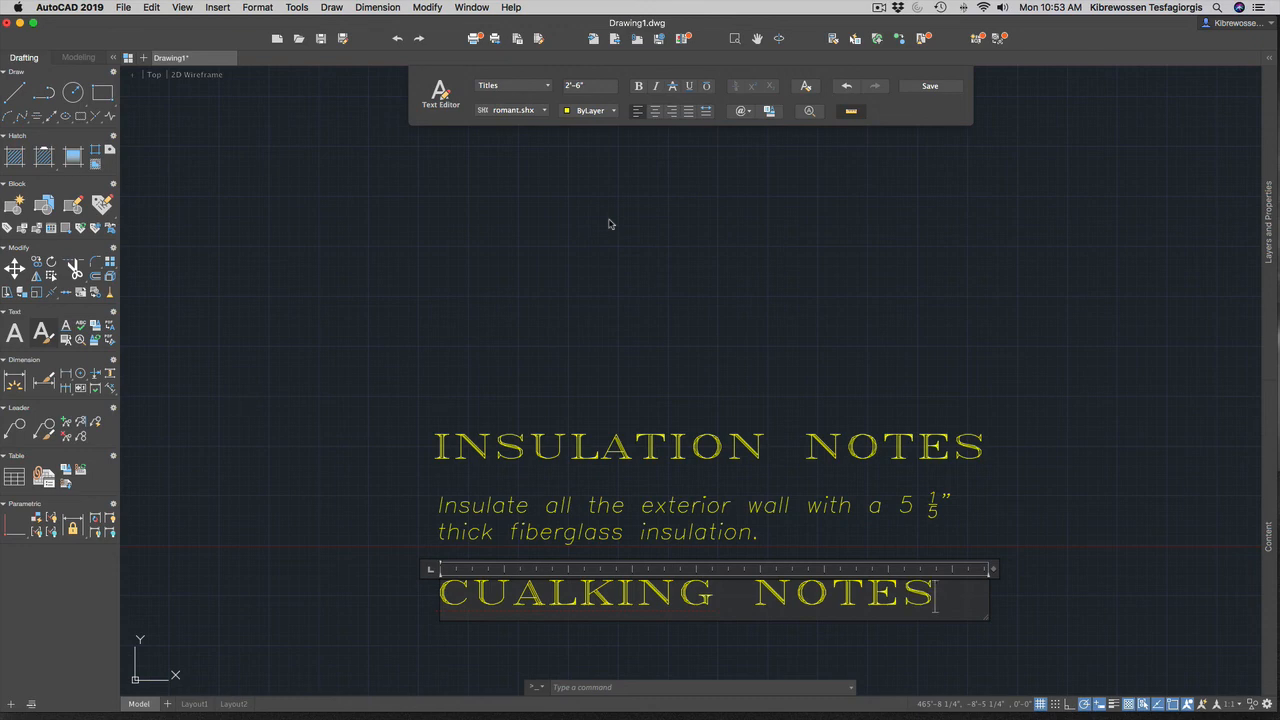
{"action": "left_click", "coordinate": [1032, 588]}
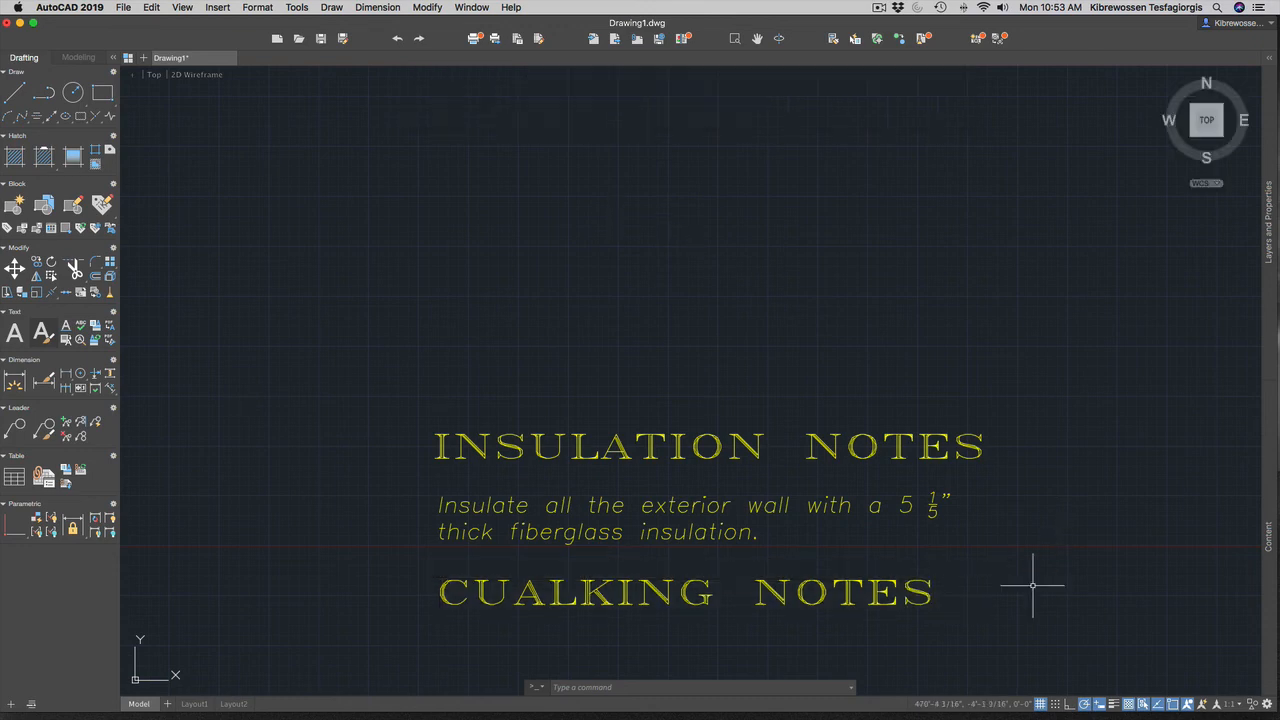
Switch to Word to check the caulking heading and first caulking line of exercise 10, and return to the AutoCAD drawing.
{"action": "key", "text": "ctrl+Up"}
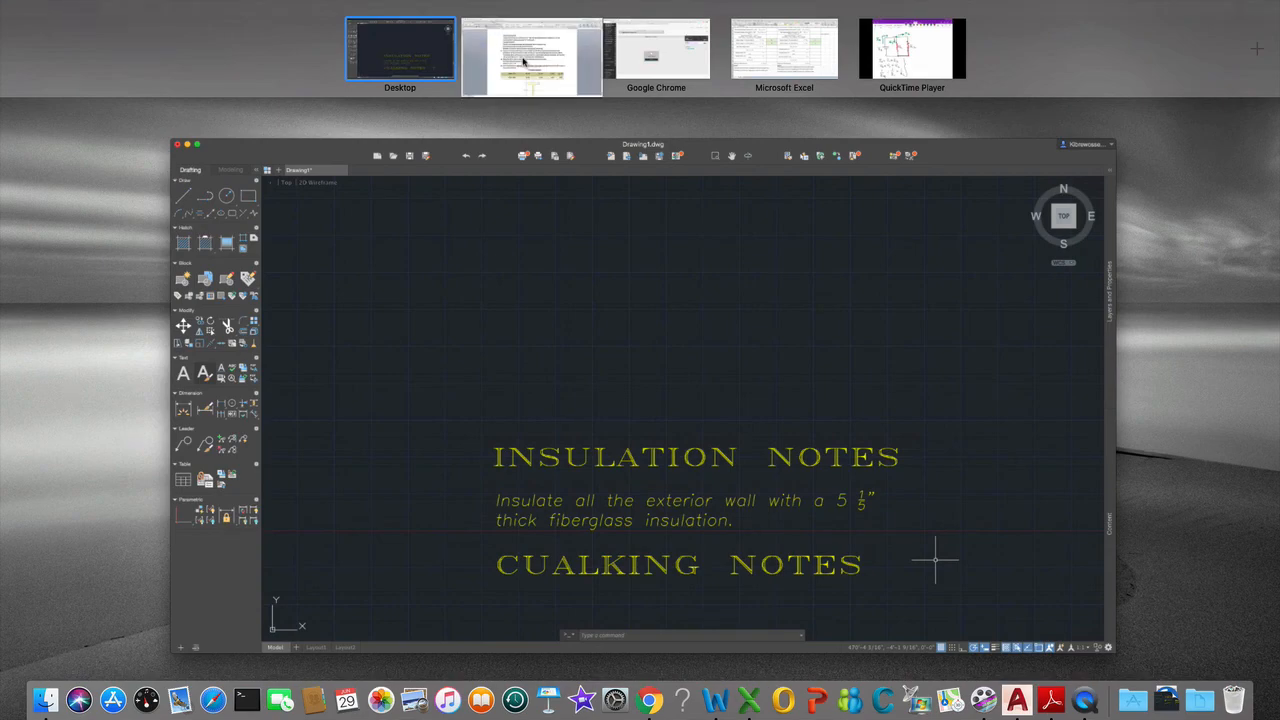
{"action": "left_click", "coordinate": [522, 62]}
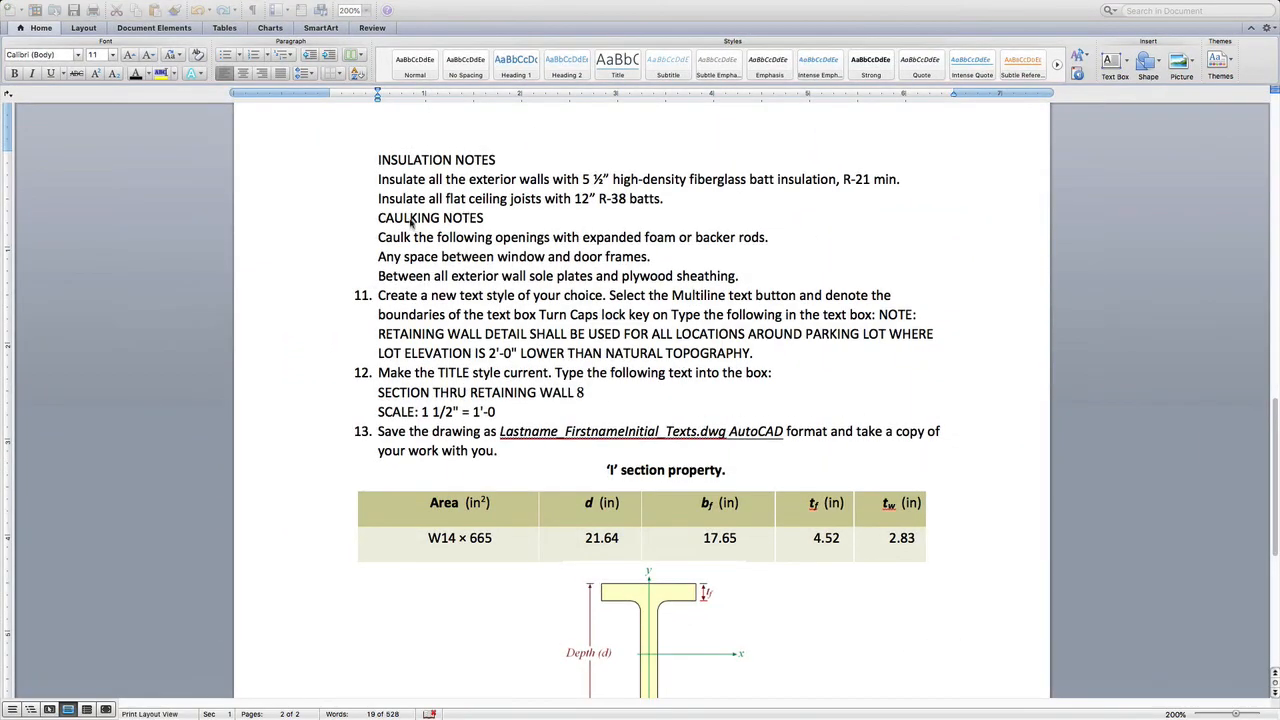
{"action": "left_click", "coordinate": [382, 240]}
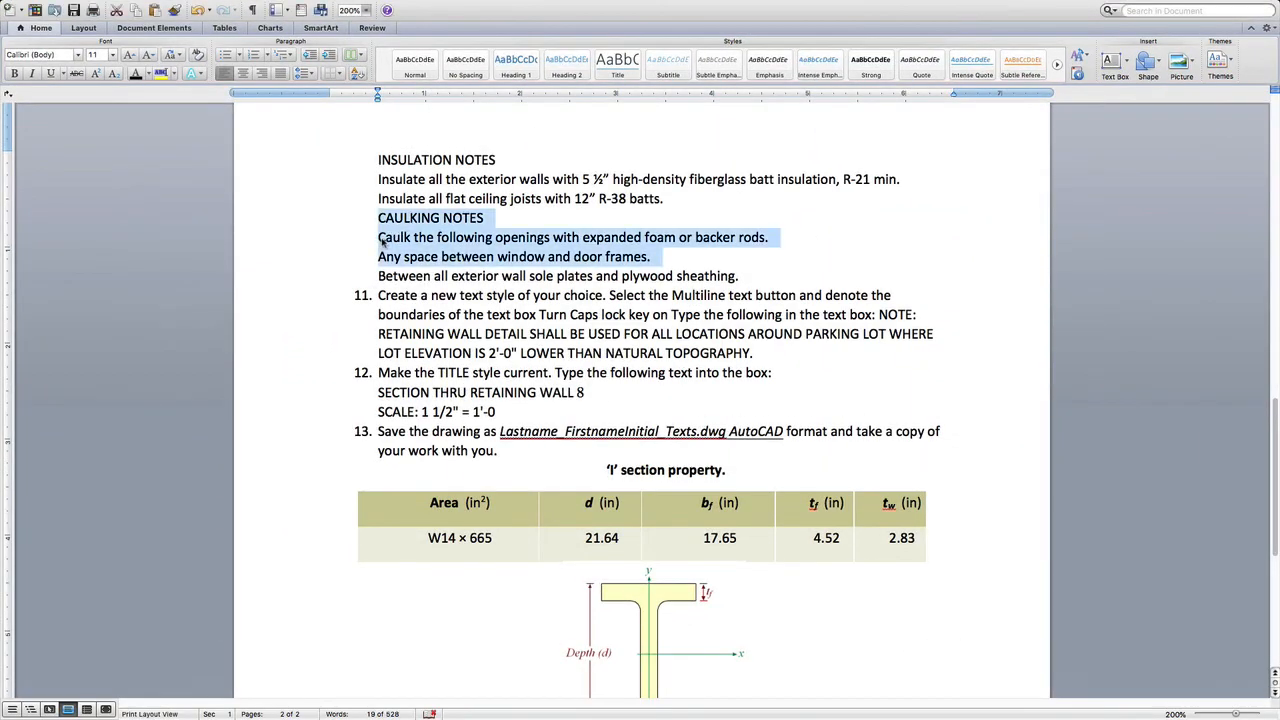
{"action": "left_click_drag", "start_coordinate": [382, 240], "coordinate": [622, 242]}
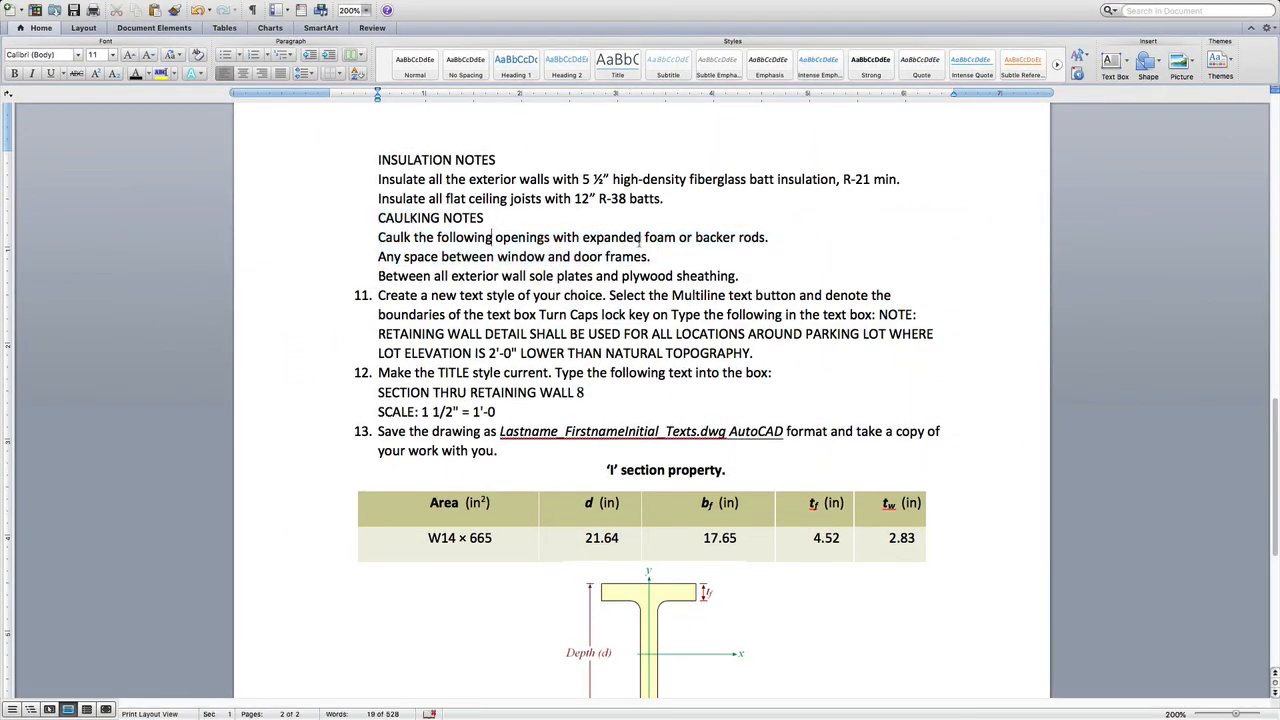
{"action": "key", "text": "ctrl+Up"}
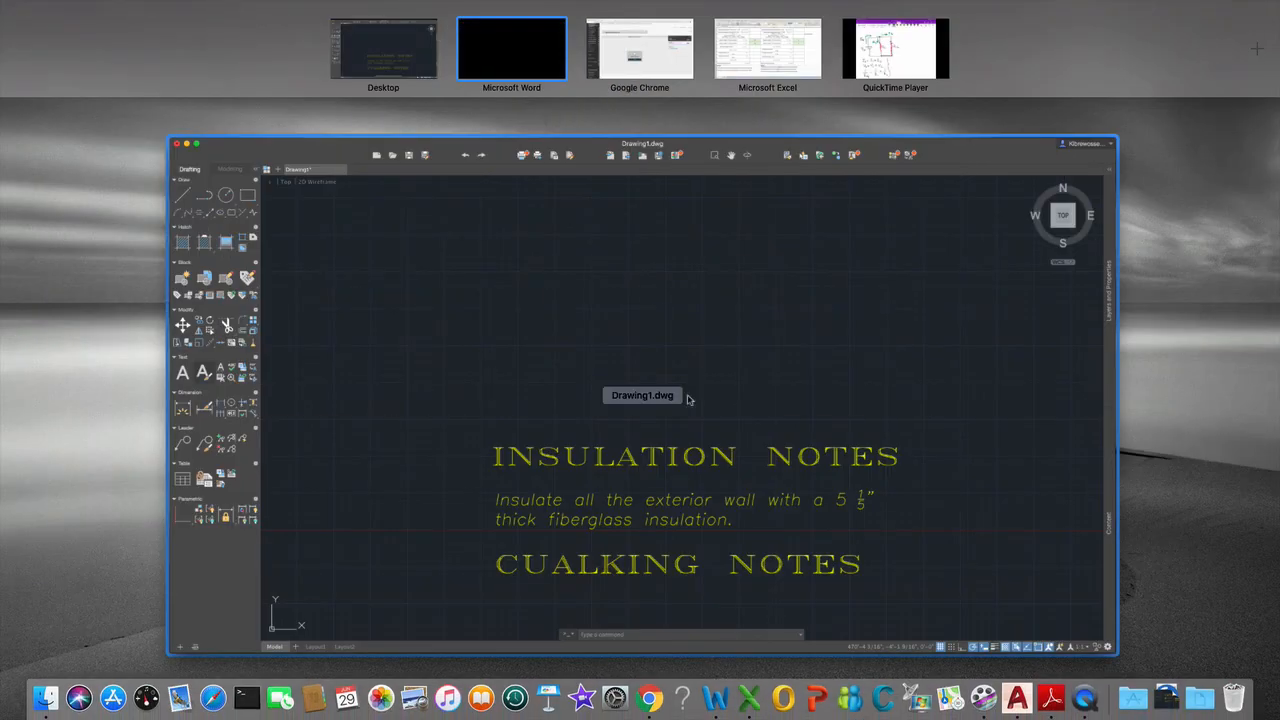
{"action": "left_click", "coordinate": [686, 400]}
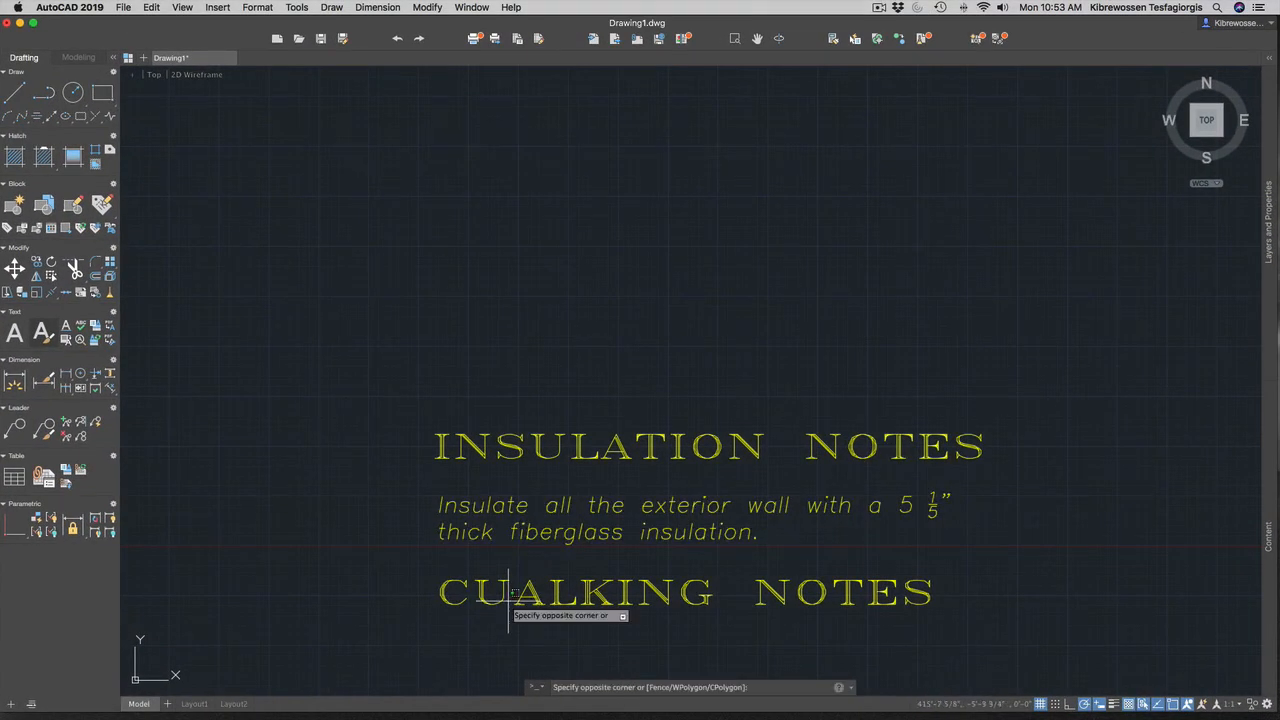
Correct the spelling of the heading below the insulation note to "CAULKING NOTES" and finish the edit.
{"action": "left_click", "coordinate": [496, 590]}
{"action": "left_click", "coordinate": [498, 590]}
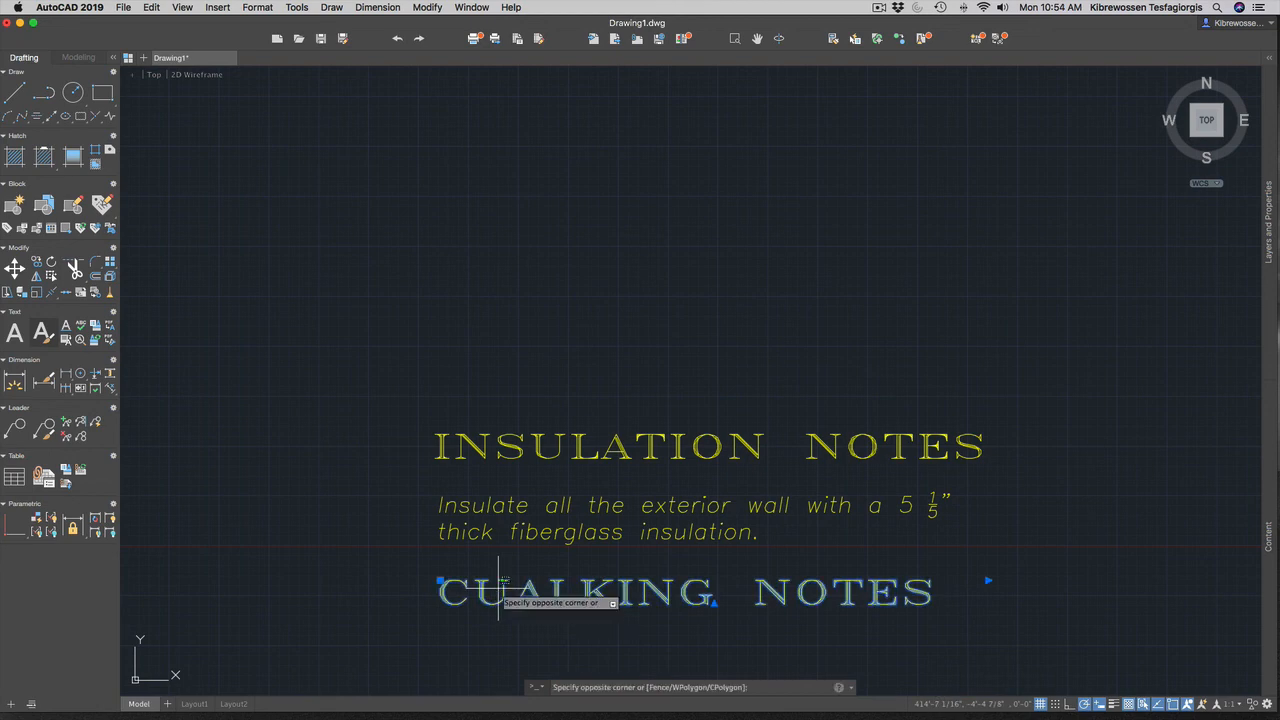
{"action": "left_click", "coordinate": [501, 598]}
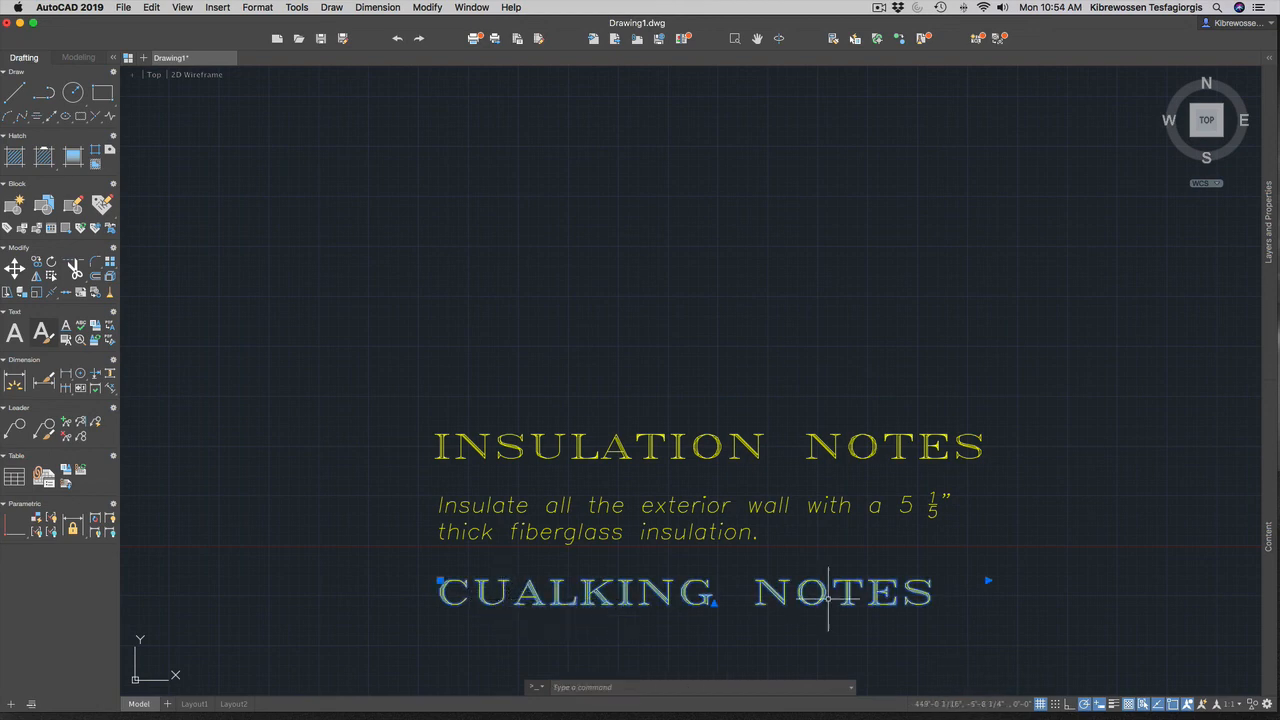
{"action": "left_click", "coordinate": [1014, 618]}
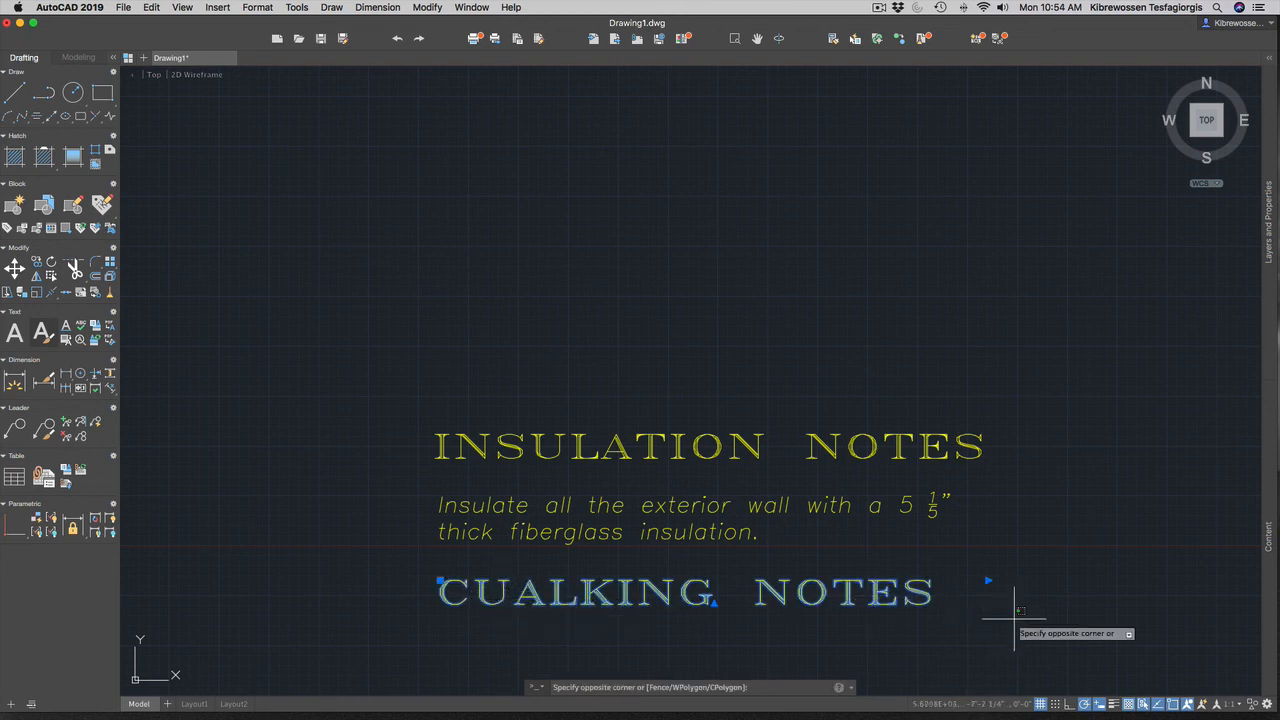
{"action": "left_click", "coordinate": [690, 598]}
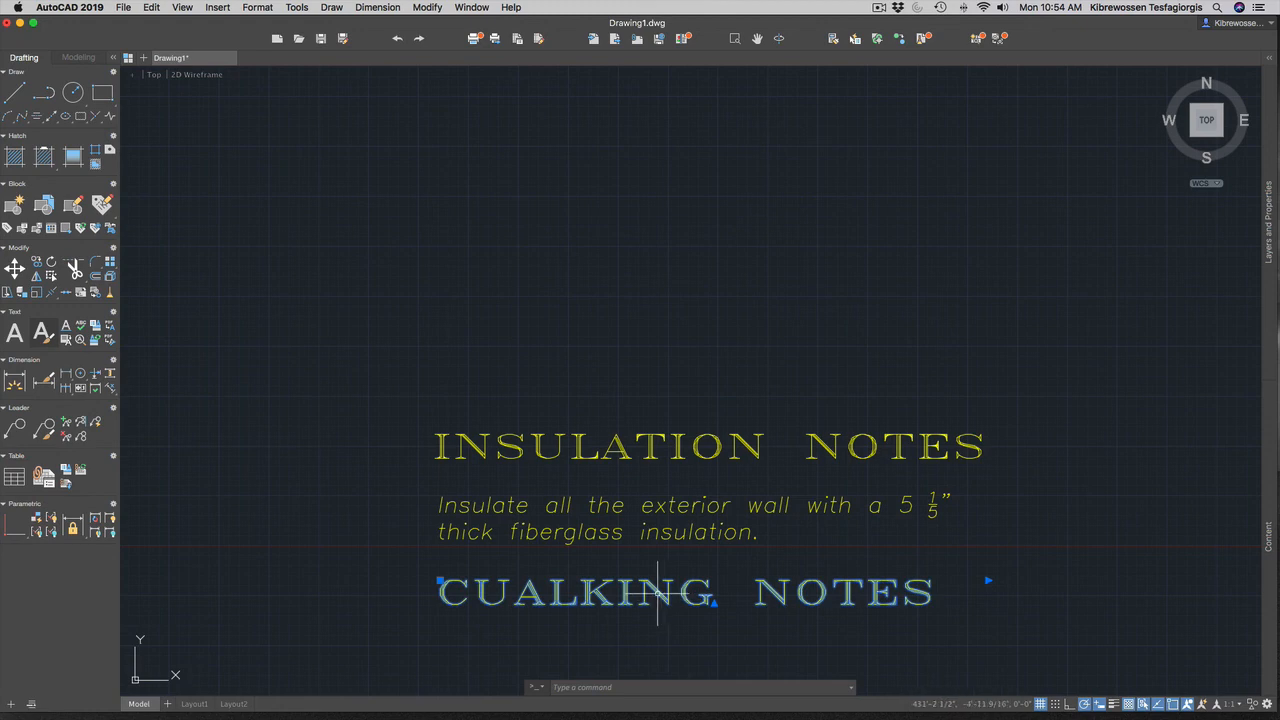
{"action": "double_click", "coordinate": [657, 593]}
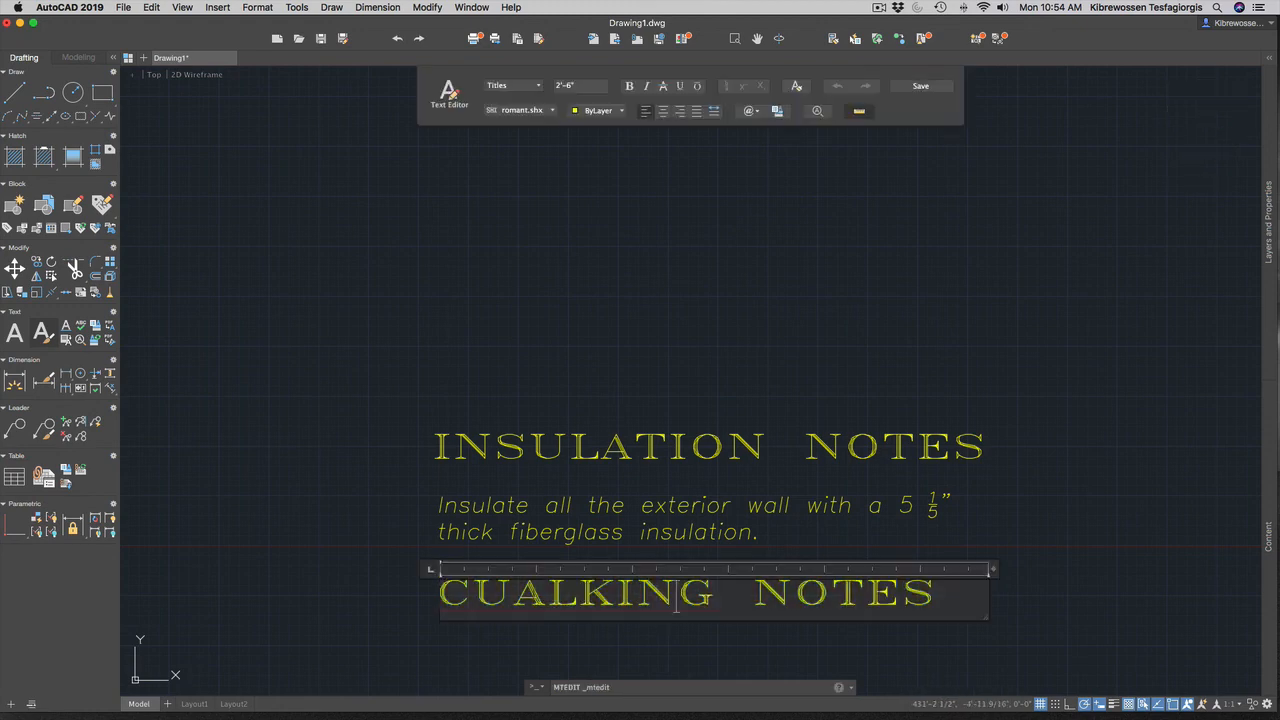
{"action": "left_click", "coordinate": [471, 596]}
{"action": "key", "text": "Delete"}
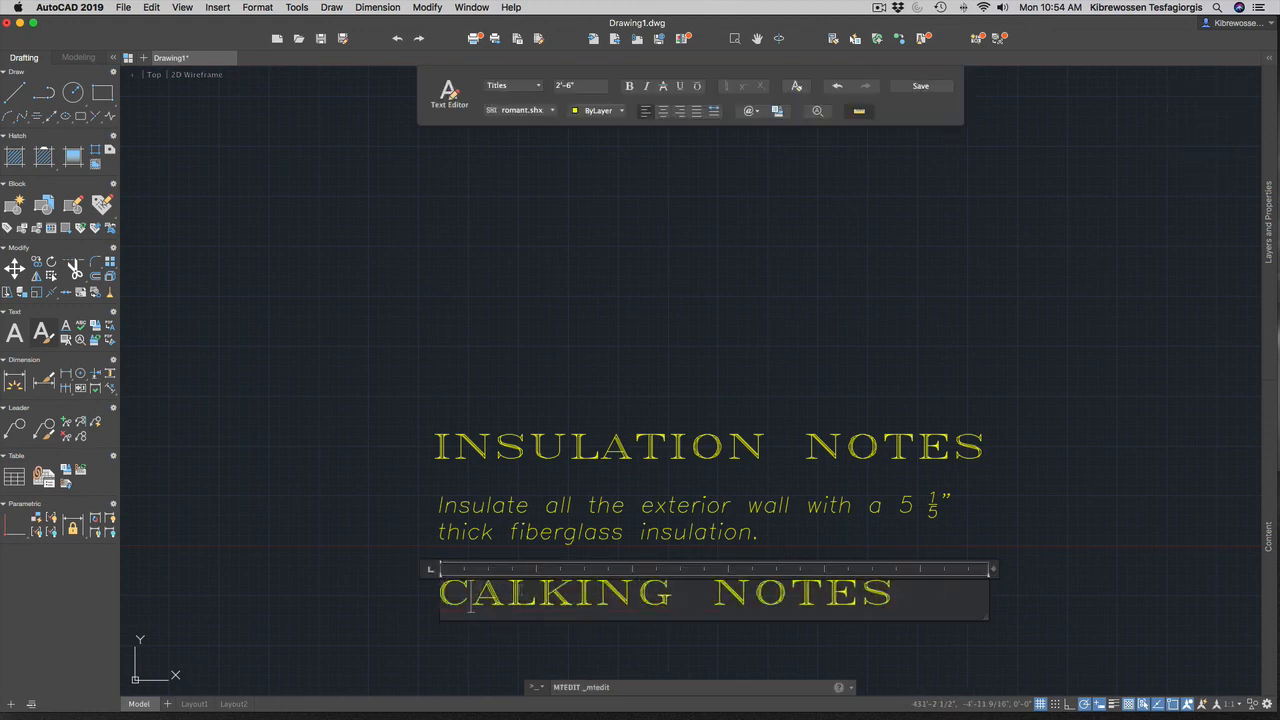
{"action": "left_click", "coordinate": [505, 596]}
{"action": "type", "text": "U"}
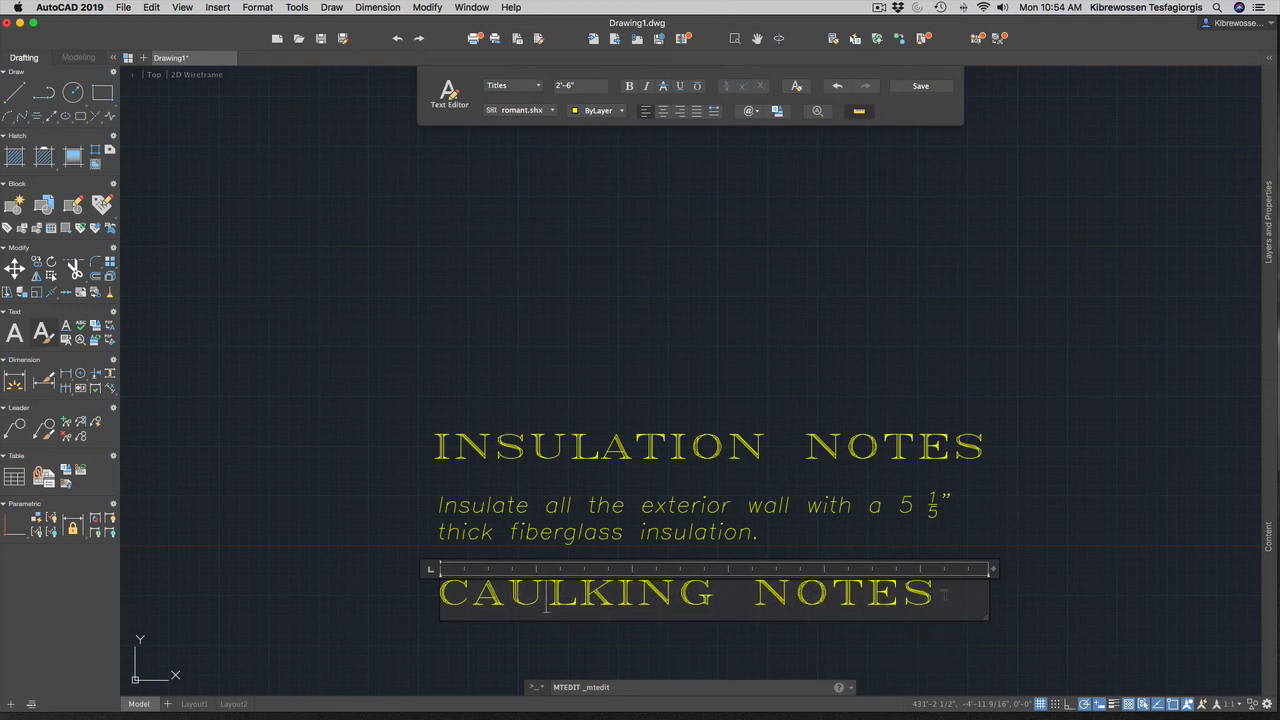
{"action": "left_click", "coordinate": [1012, 605]}
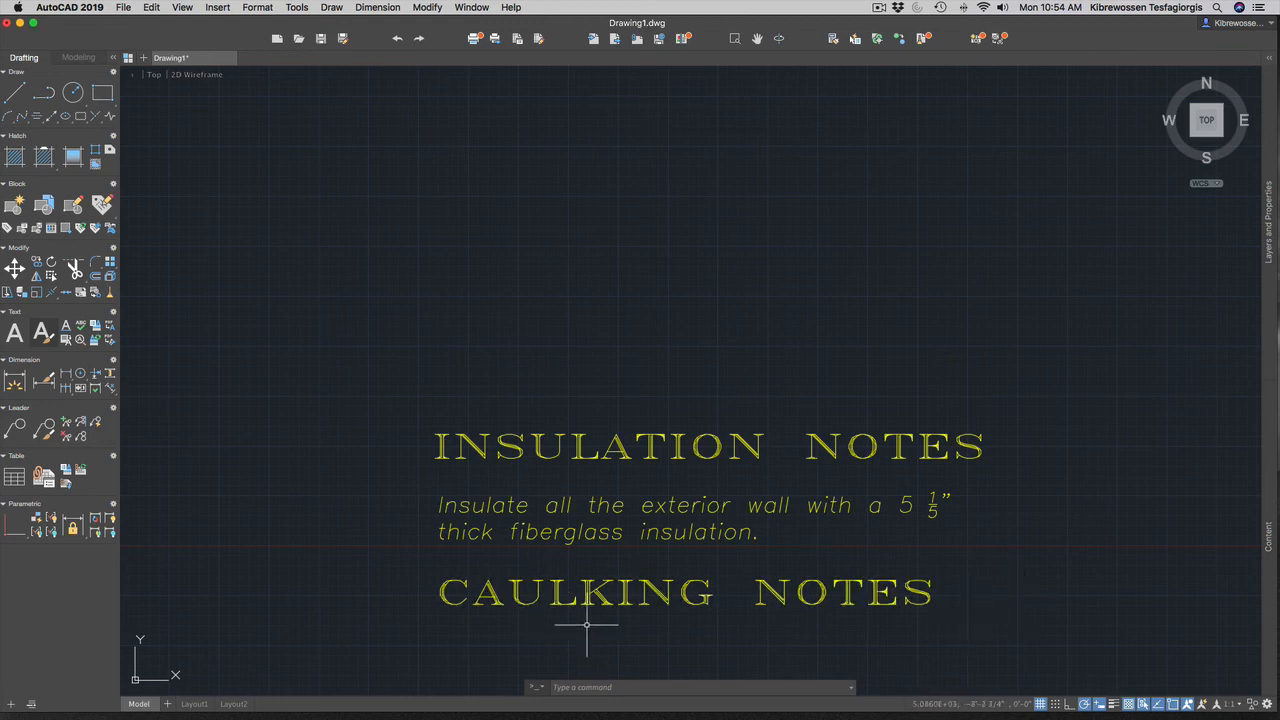
Start a multiline text box directly below the CAULKING NOTES heading, about as wide as the heading.
{"action": "type", "text": "mt"}
{"action": "key", "text": "Return"}
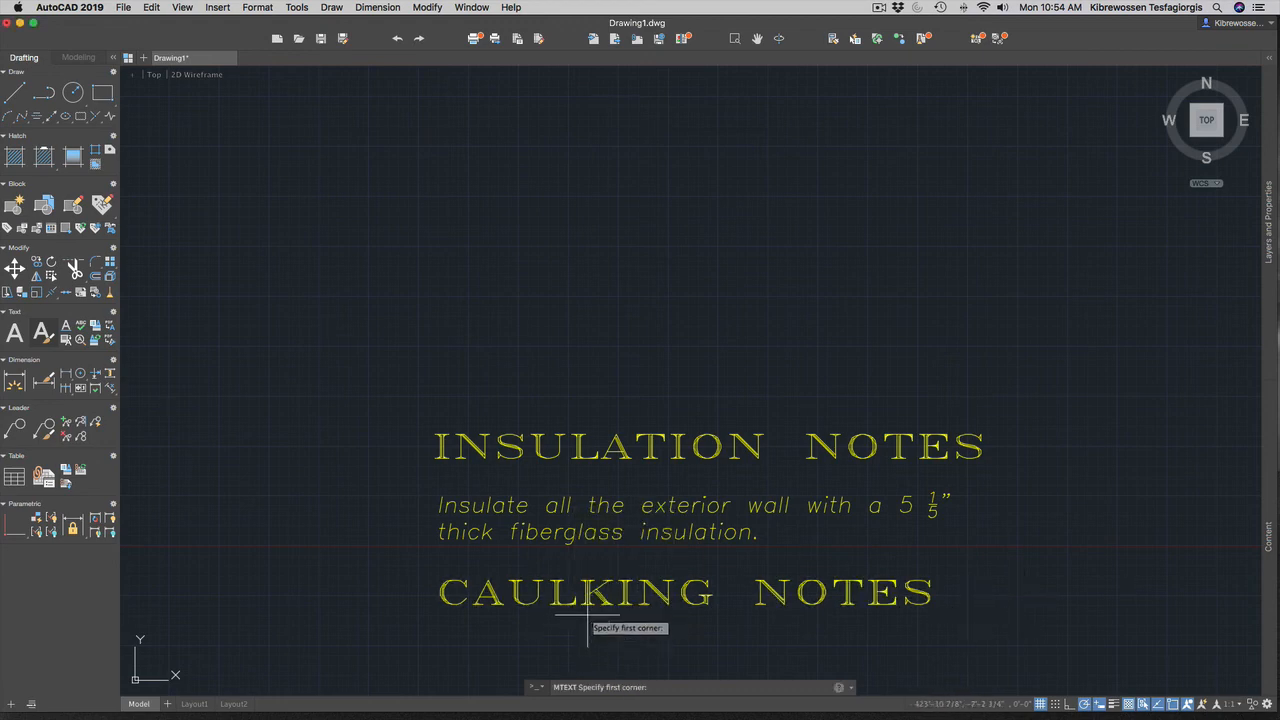
{"action": "scroll", "coordinate": [588, 617], "scroll_direction": "down", "scroll_amount": 3}
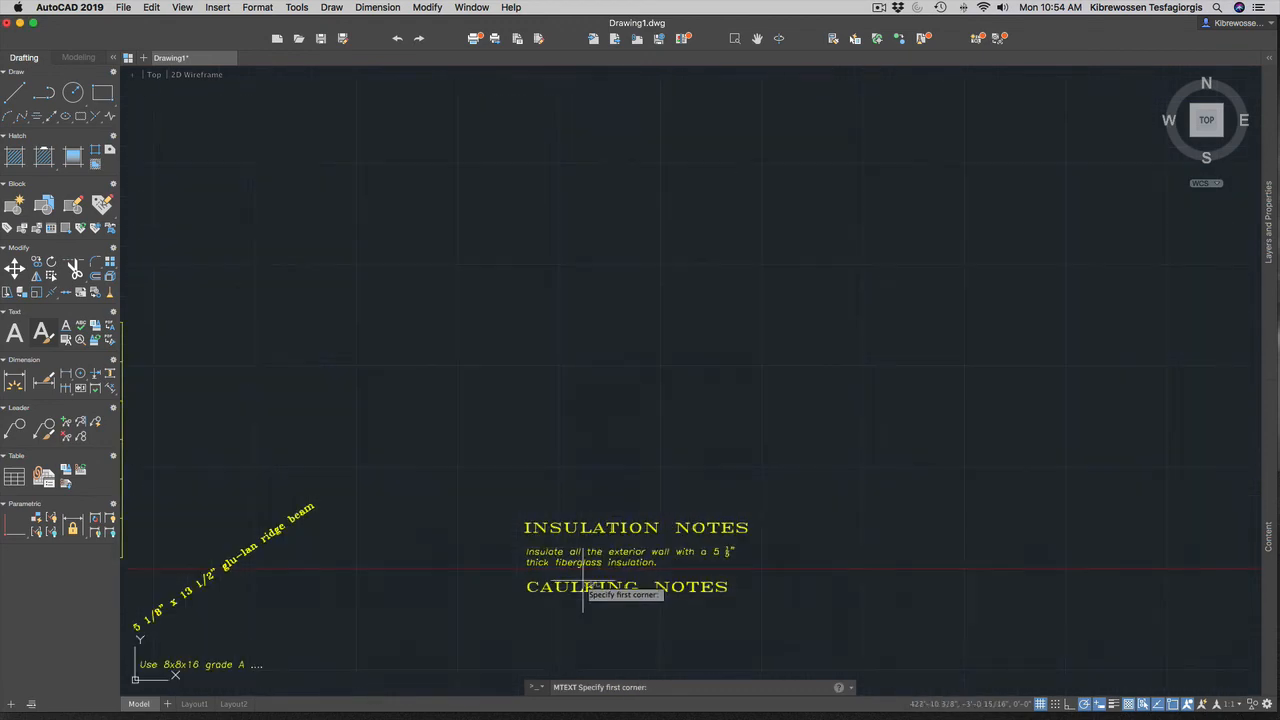
{"action": "left_click", "coordinate": [529, 601]}
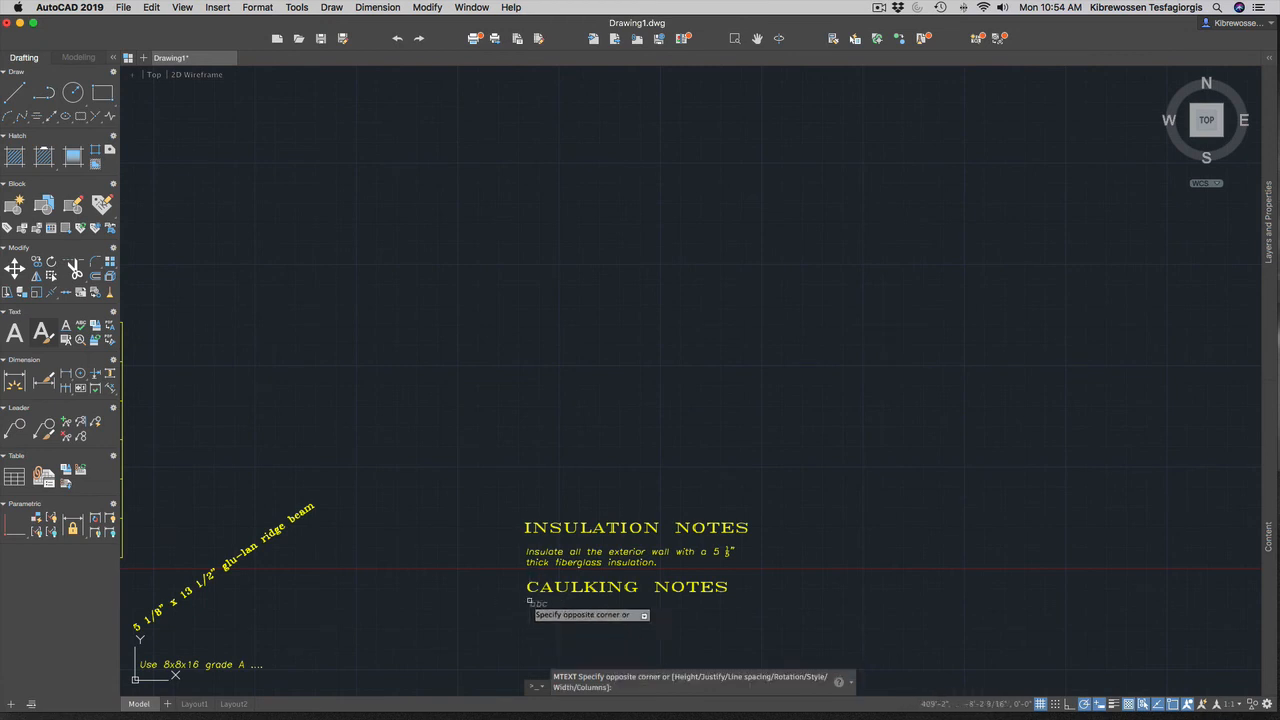
{"action": "left_click", "coordinate": [733, 649]}
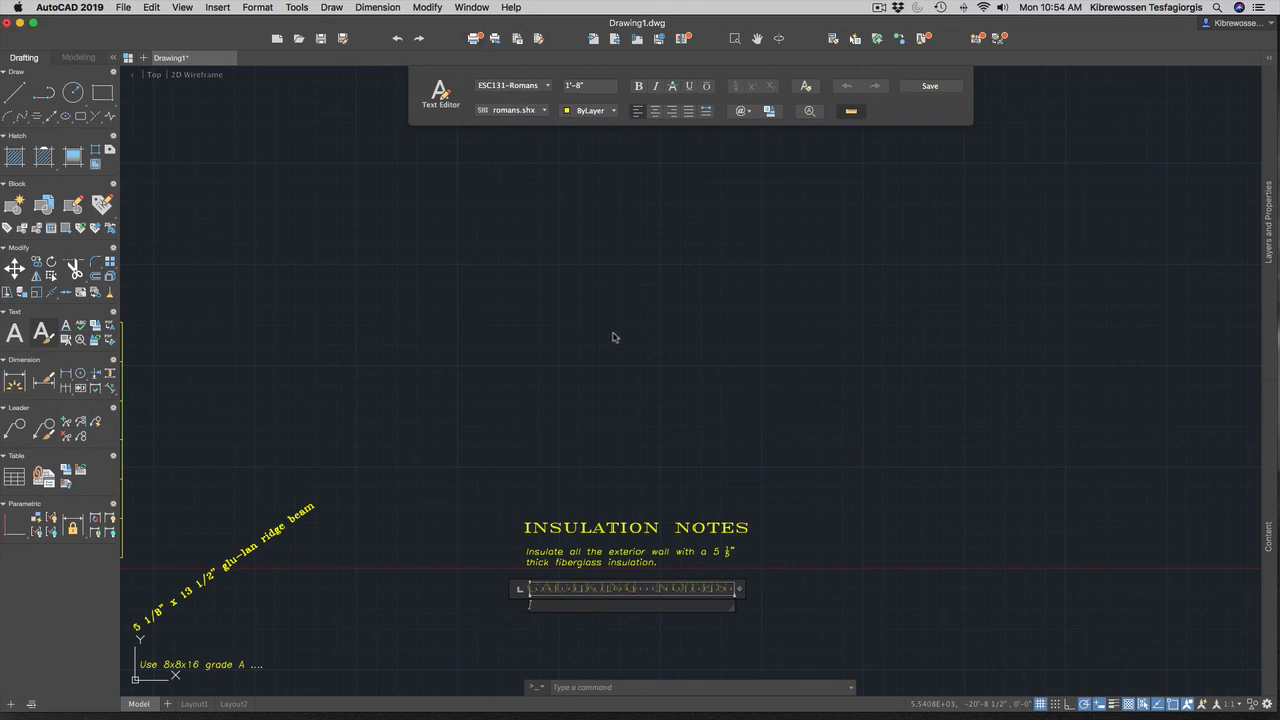
Write "Caulk the following openings with expanding ...." in the text box, checking the wording in Word, and finish the text.
{"action": "type", "text": "CAU"}
{"action": "key", "text": "BackSpace"}
{"action": "key", "text": "BackSpace"}
{"action": "type", "text": "au"}
{"action": "key", "text": "ctrl+Up"}
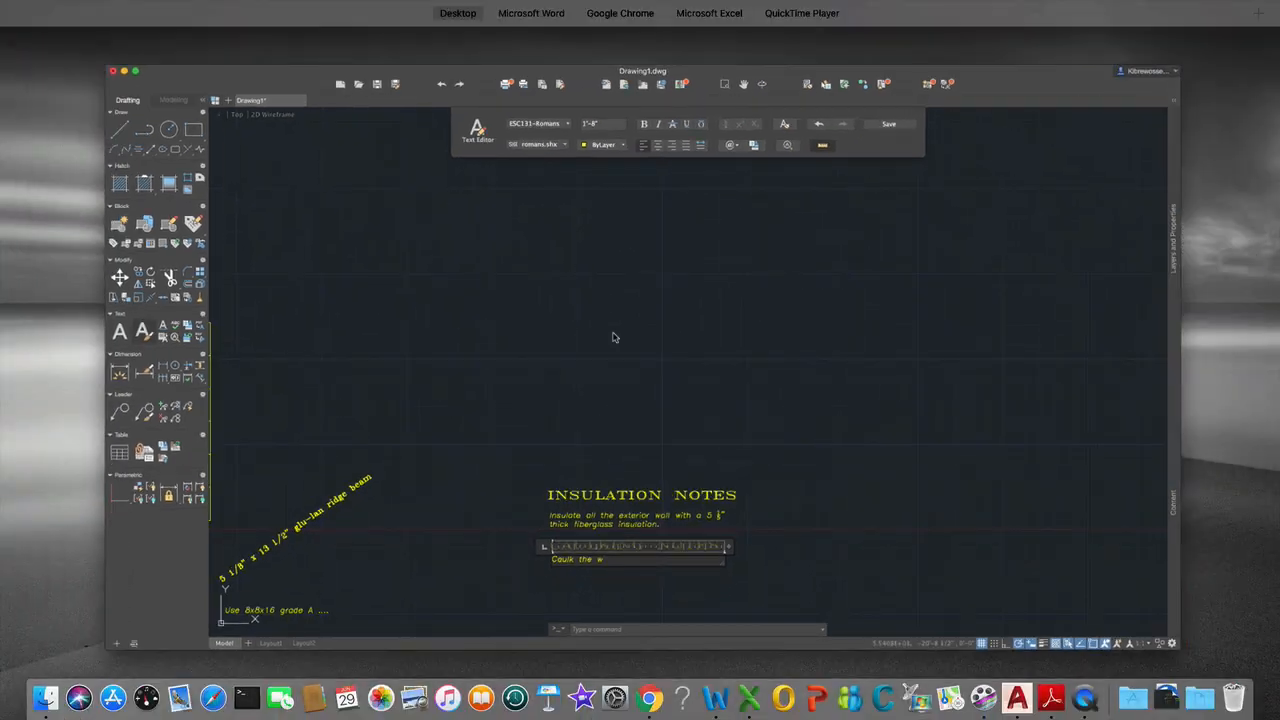
{"action": "left_click", "coordinate": [547, 45]}
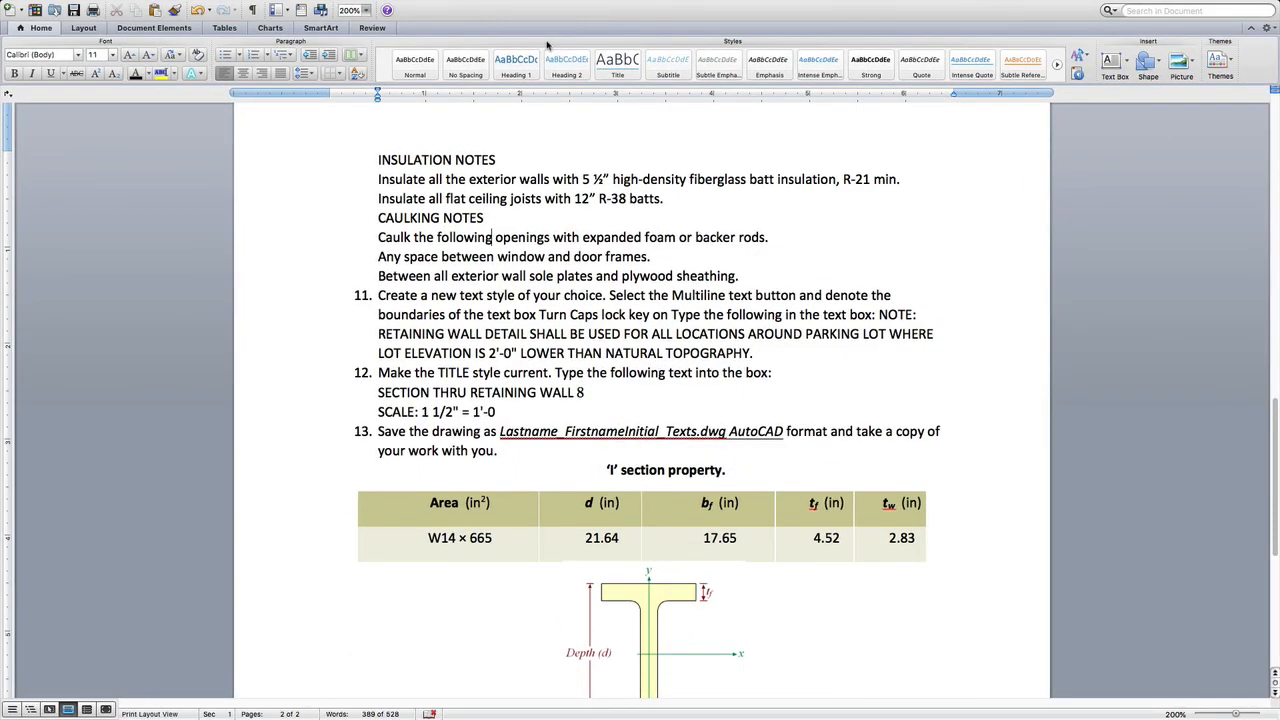
{"action": "key", "text": "ctrl+Up"}
{"action": "left_click", "coordinate": [688, 535]}
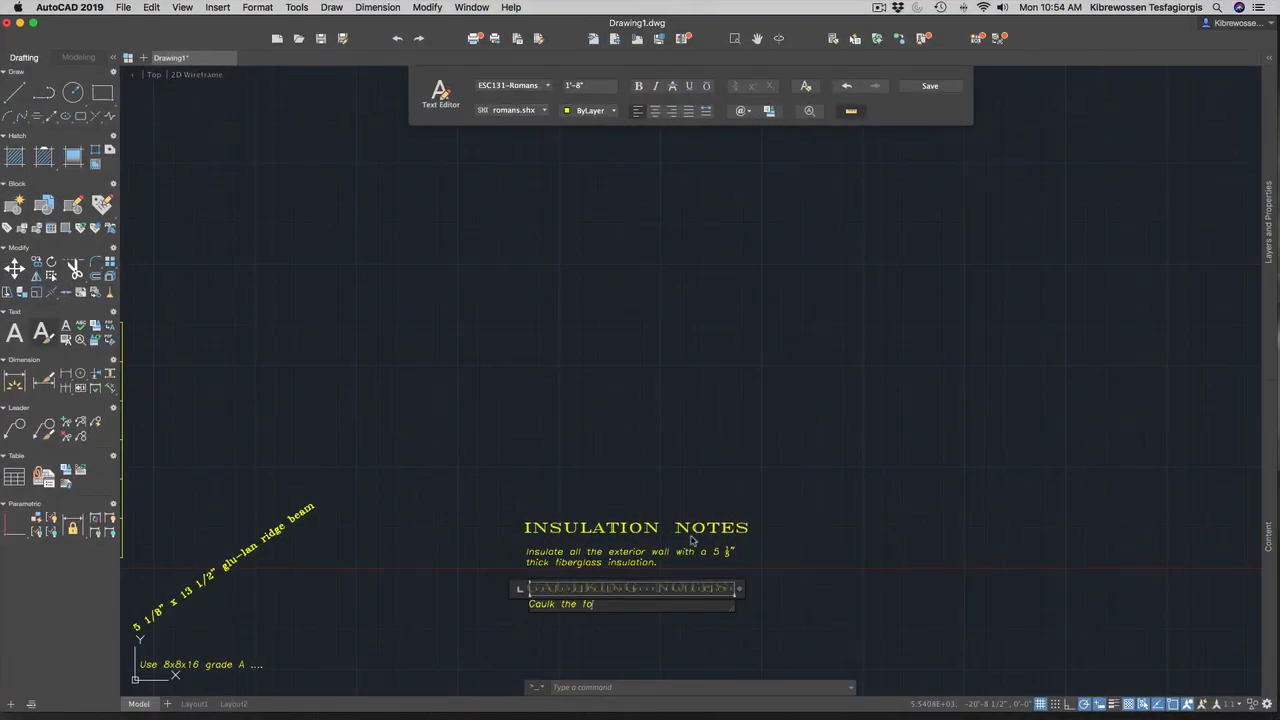
{"action": "type", "text": "lowing openings with expanding ...."}
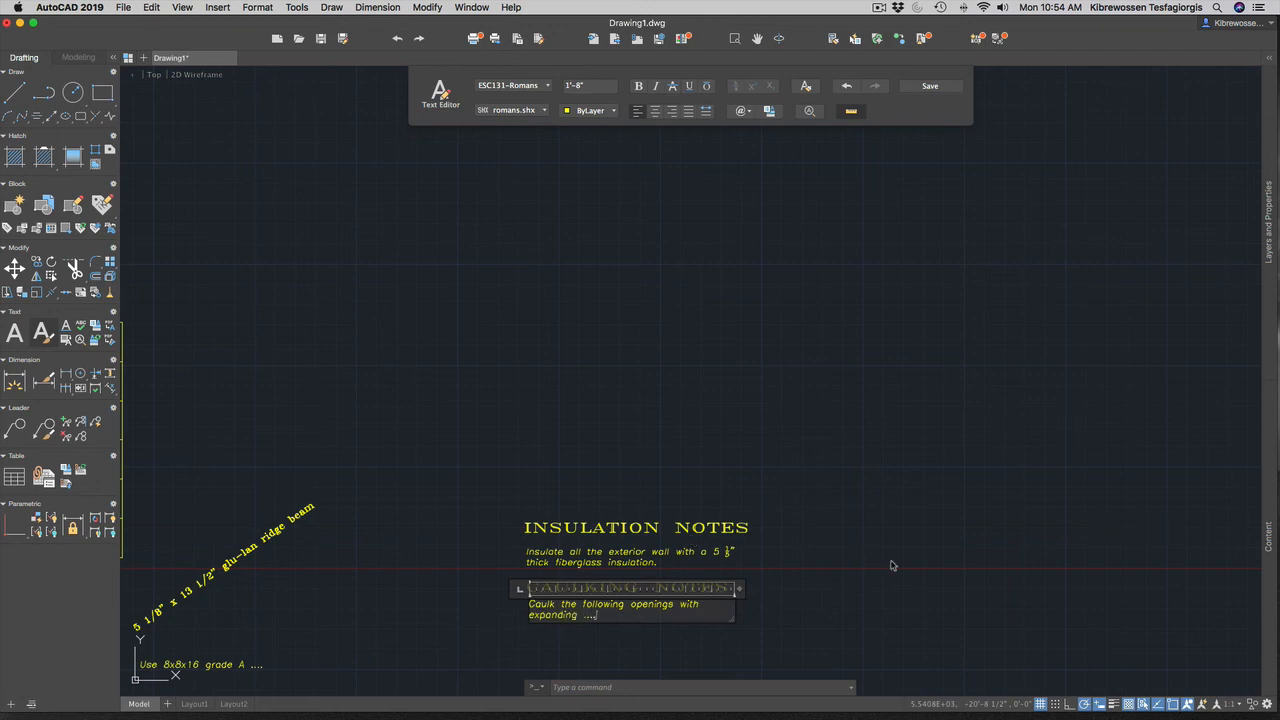
{"action": "left_click", "coordinate": [777, 558]}
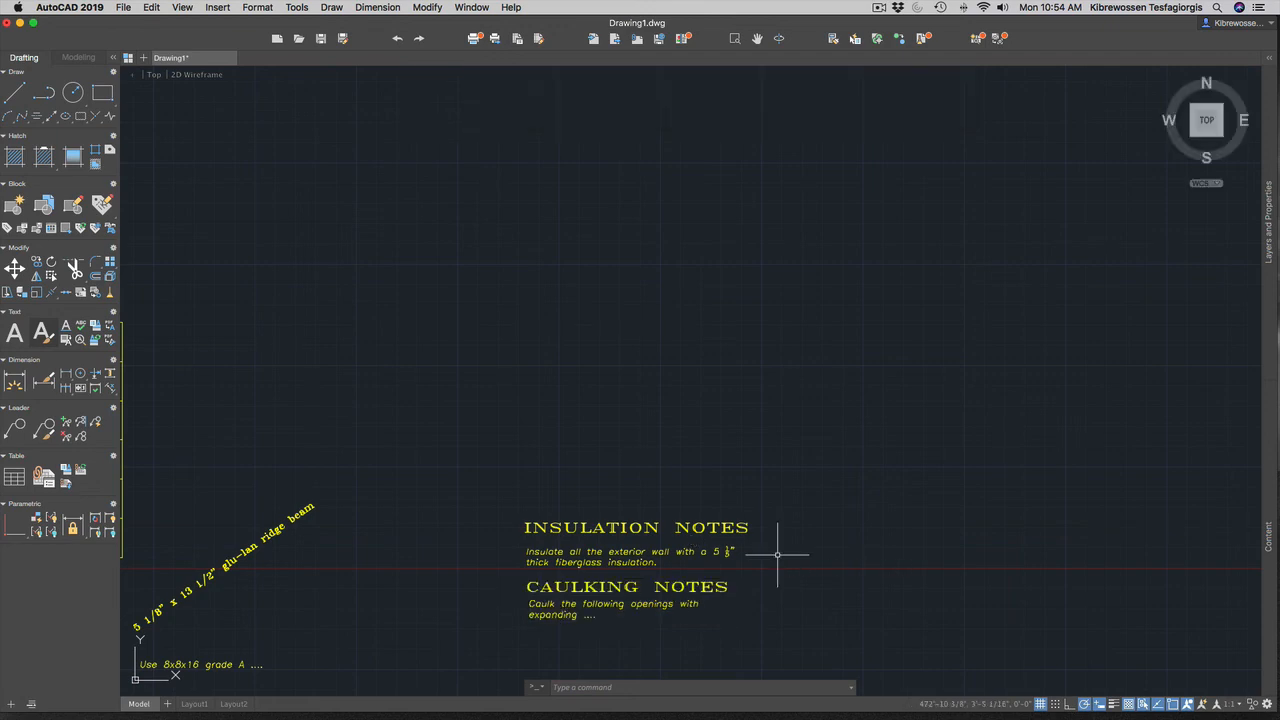
Switch to Word and read exercises 11 to 13 and the 'I' section property table and figure.
{"action": "key", "text": "ctrl+Up"}
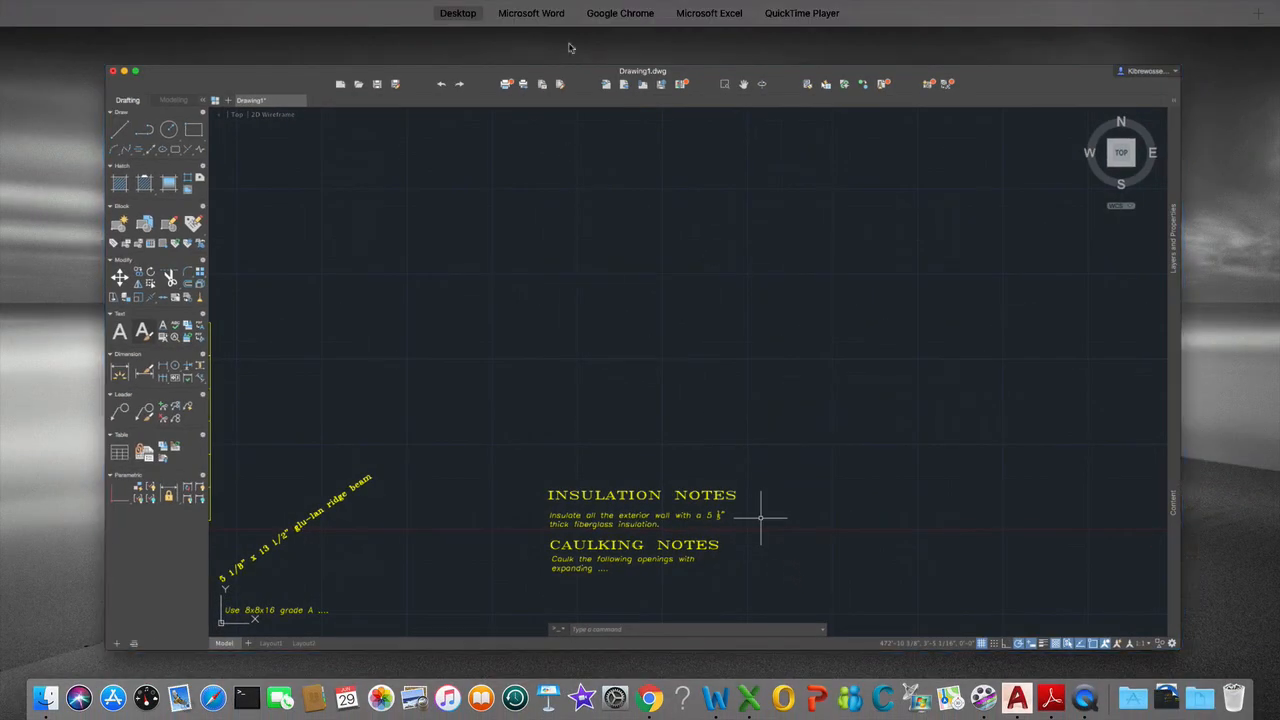
{"action": "mouse_move", "coordinate": [549, 24]}
{"action": "left_click", "coordinate": [557, 59]}
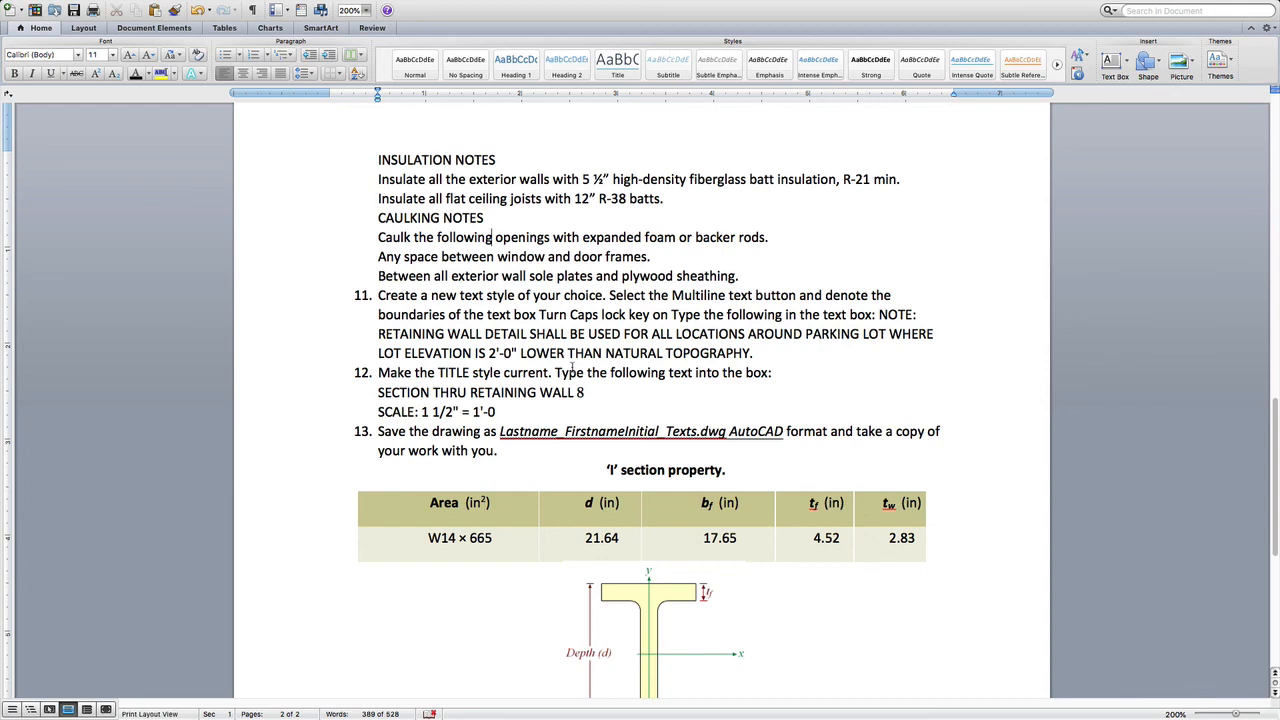
{"action": "scroll", "coordinate": [572, 370], "scroll_direction": "up", "scroll_amount": 5}
{"action": "scroll", "coordinate": [550, 355], "scroll_direction": "down", "scroll_amount": 7}
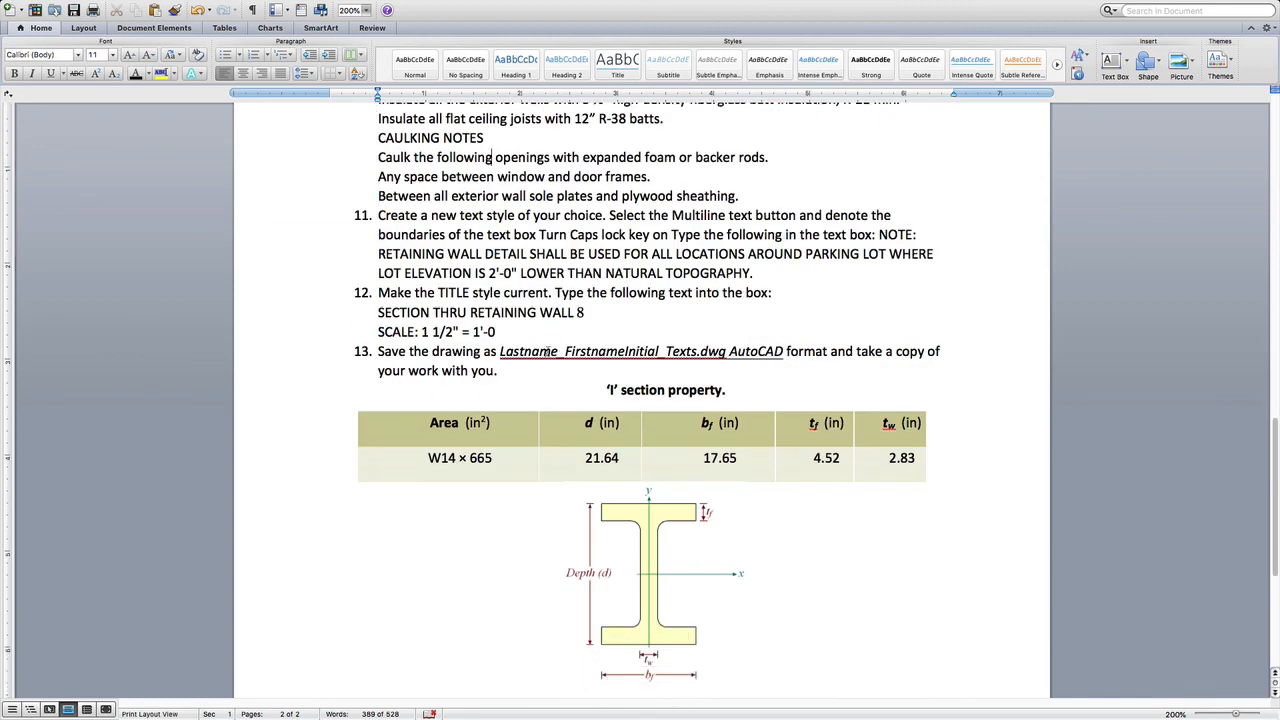
{"action": "scroll", "coordinate": [552, 398], "scroll_direction": "down", "scroll_amount": 3}
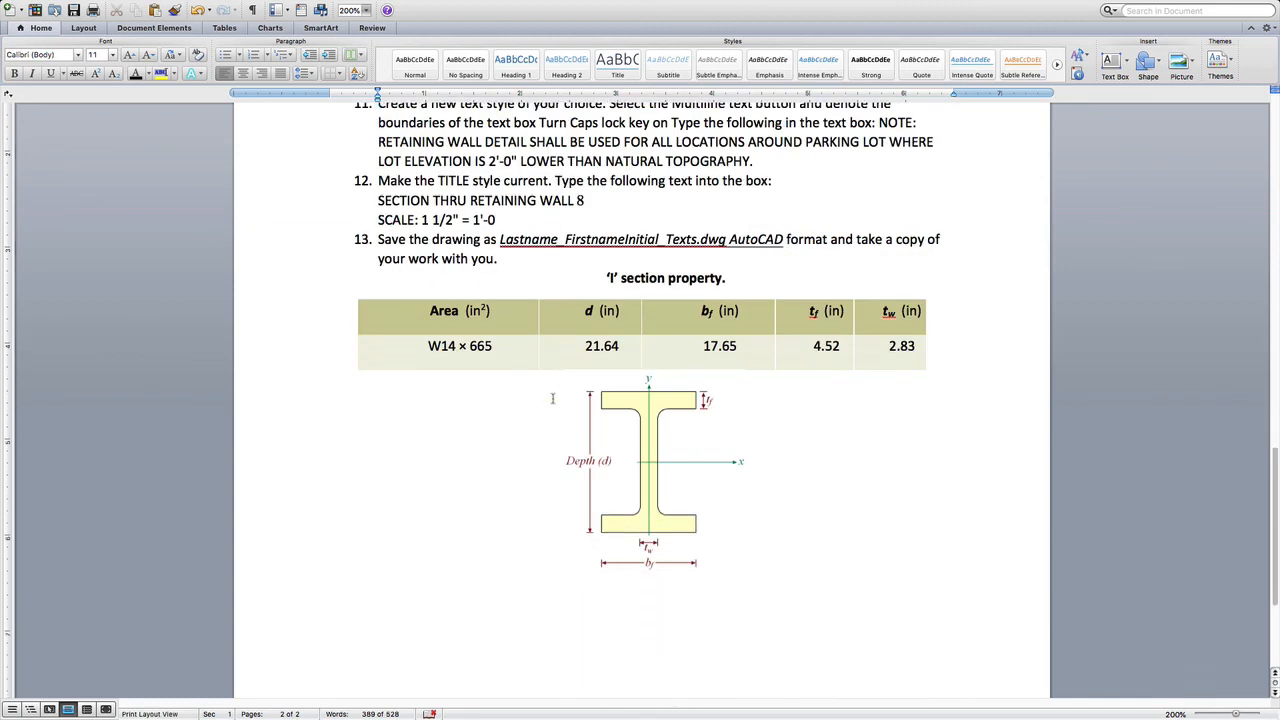
{"action": "scroll", "coordinate": [513, 230], "scroll_direction": "up", "scroll_amount": 1}
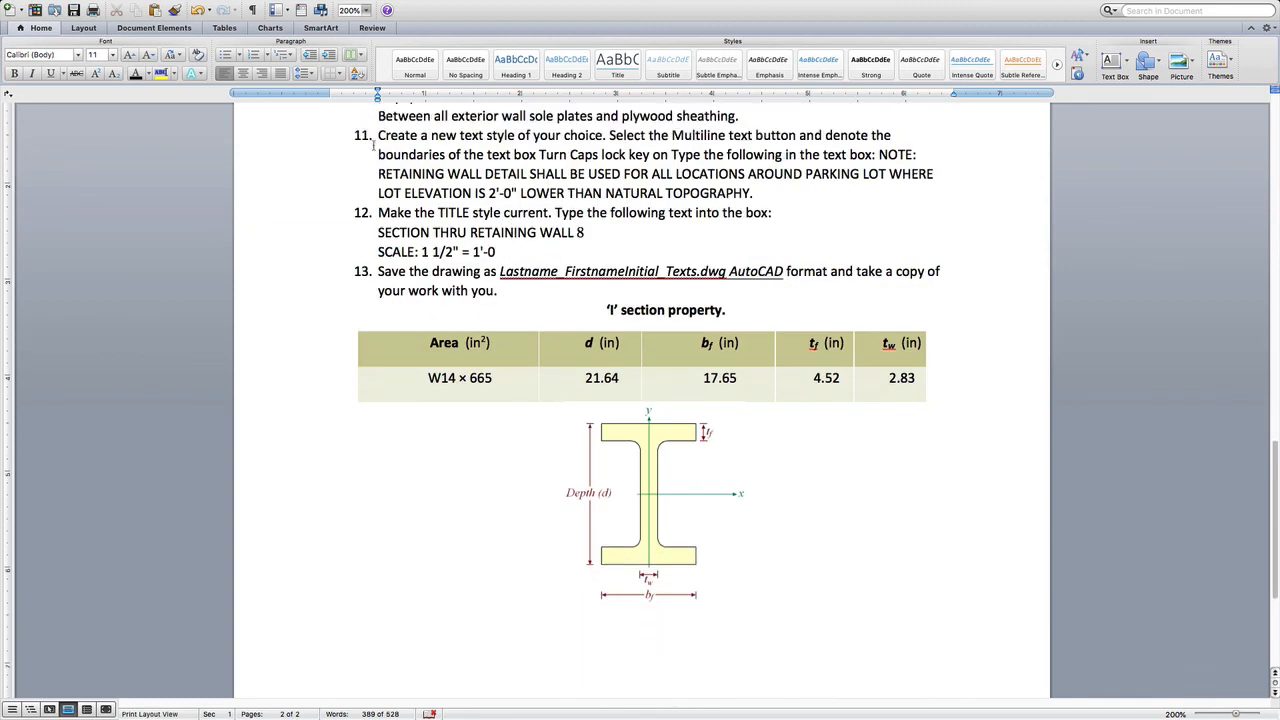